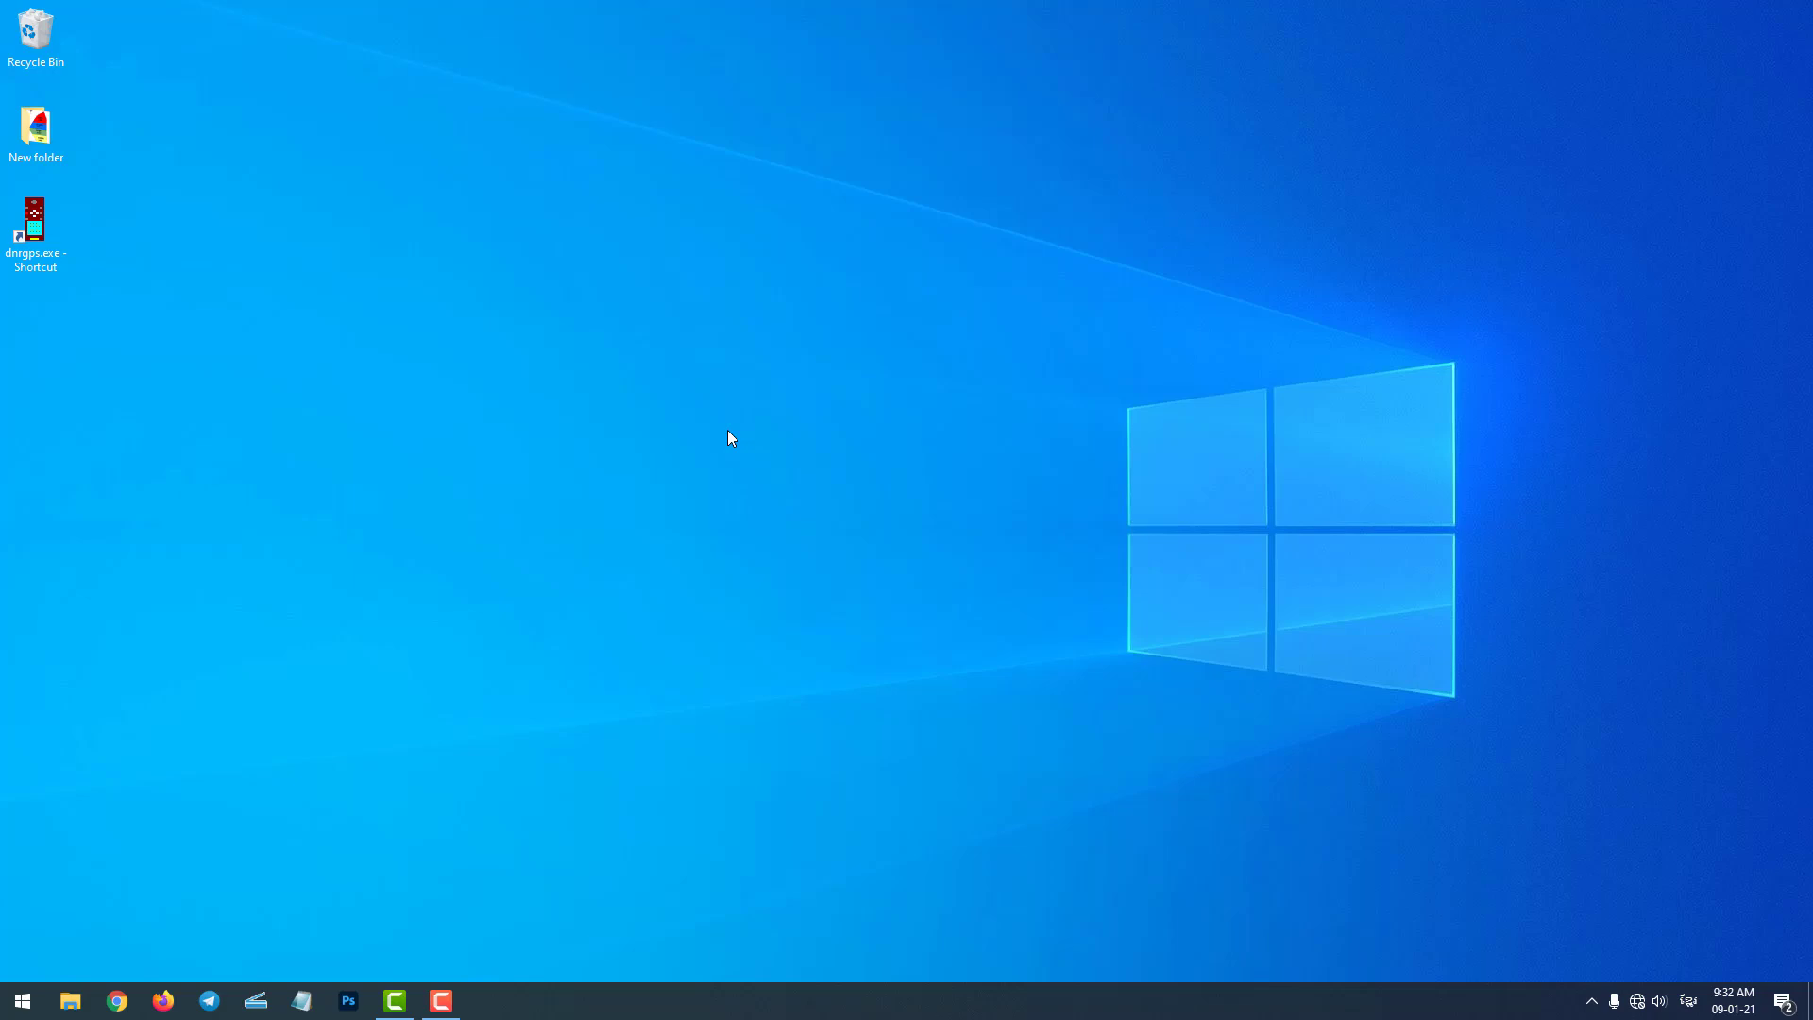
# Step: Refresh the desktop, launch Word 2013 and start a blank document
pyautogui.rightClick(200, 318)
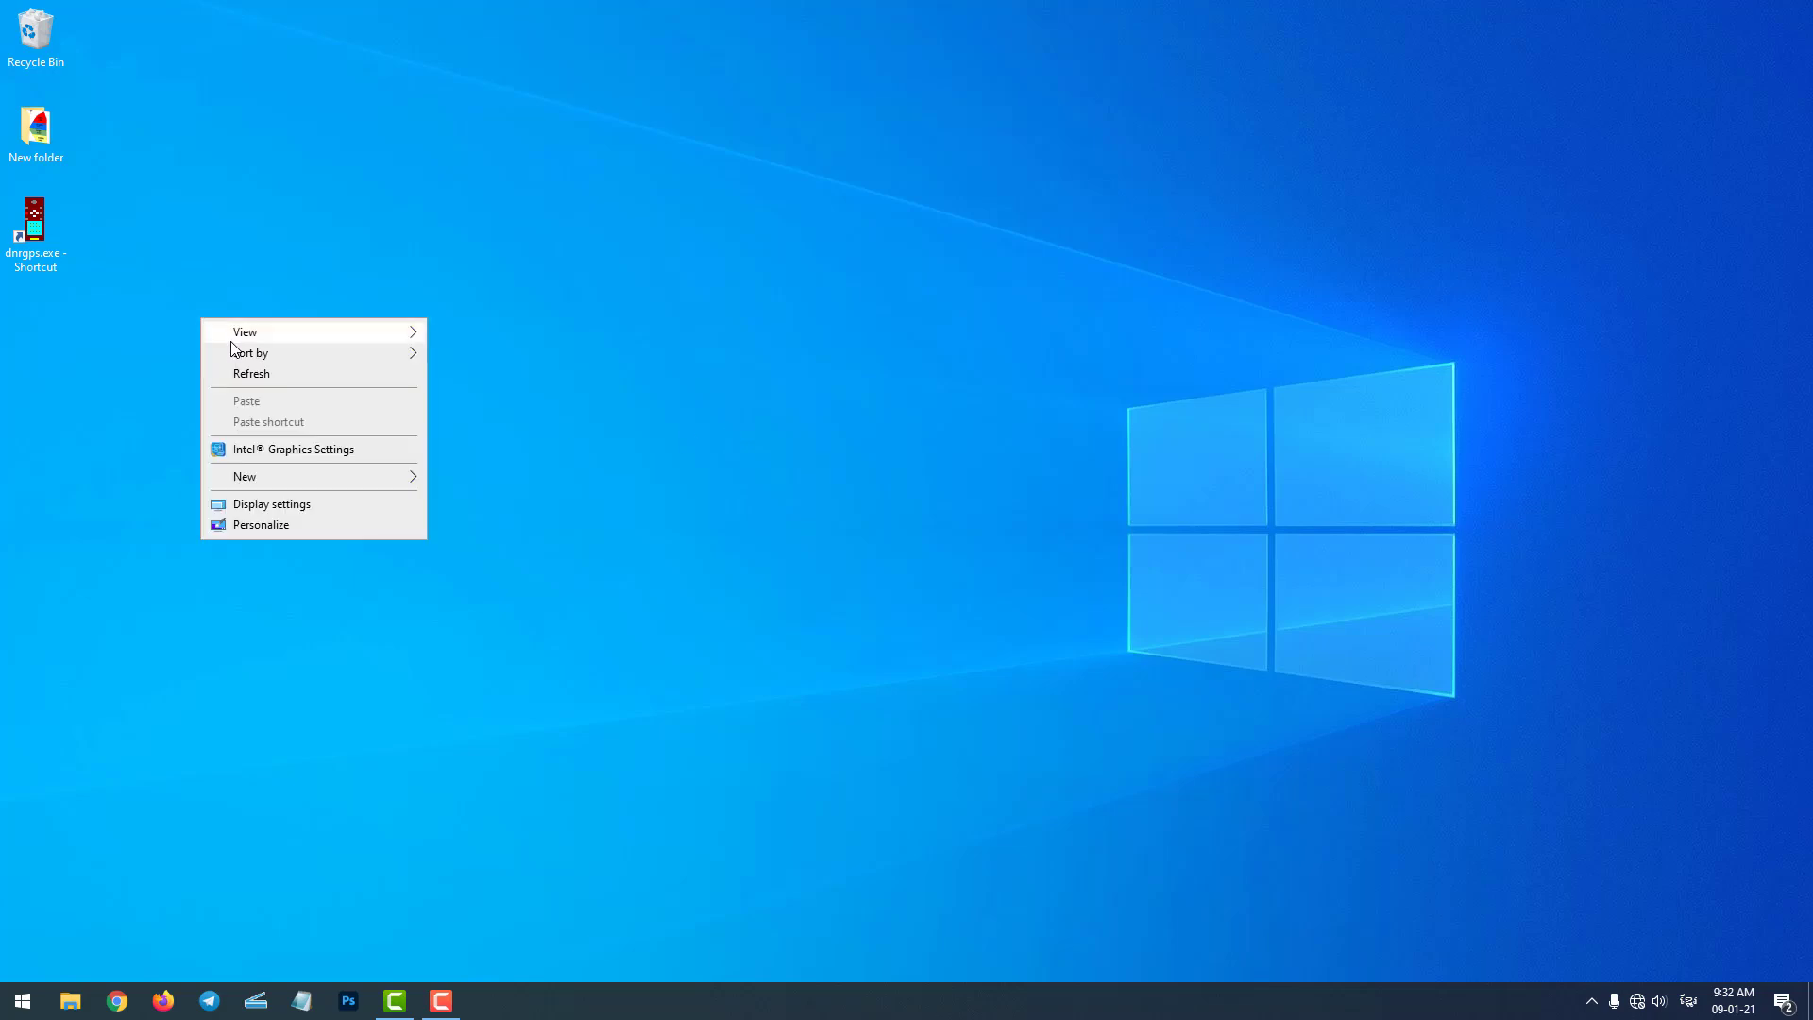
pyautogui.click(242, 353)
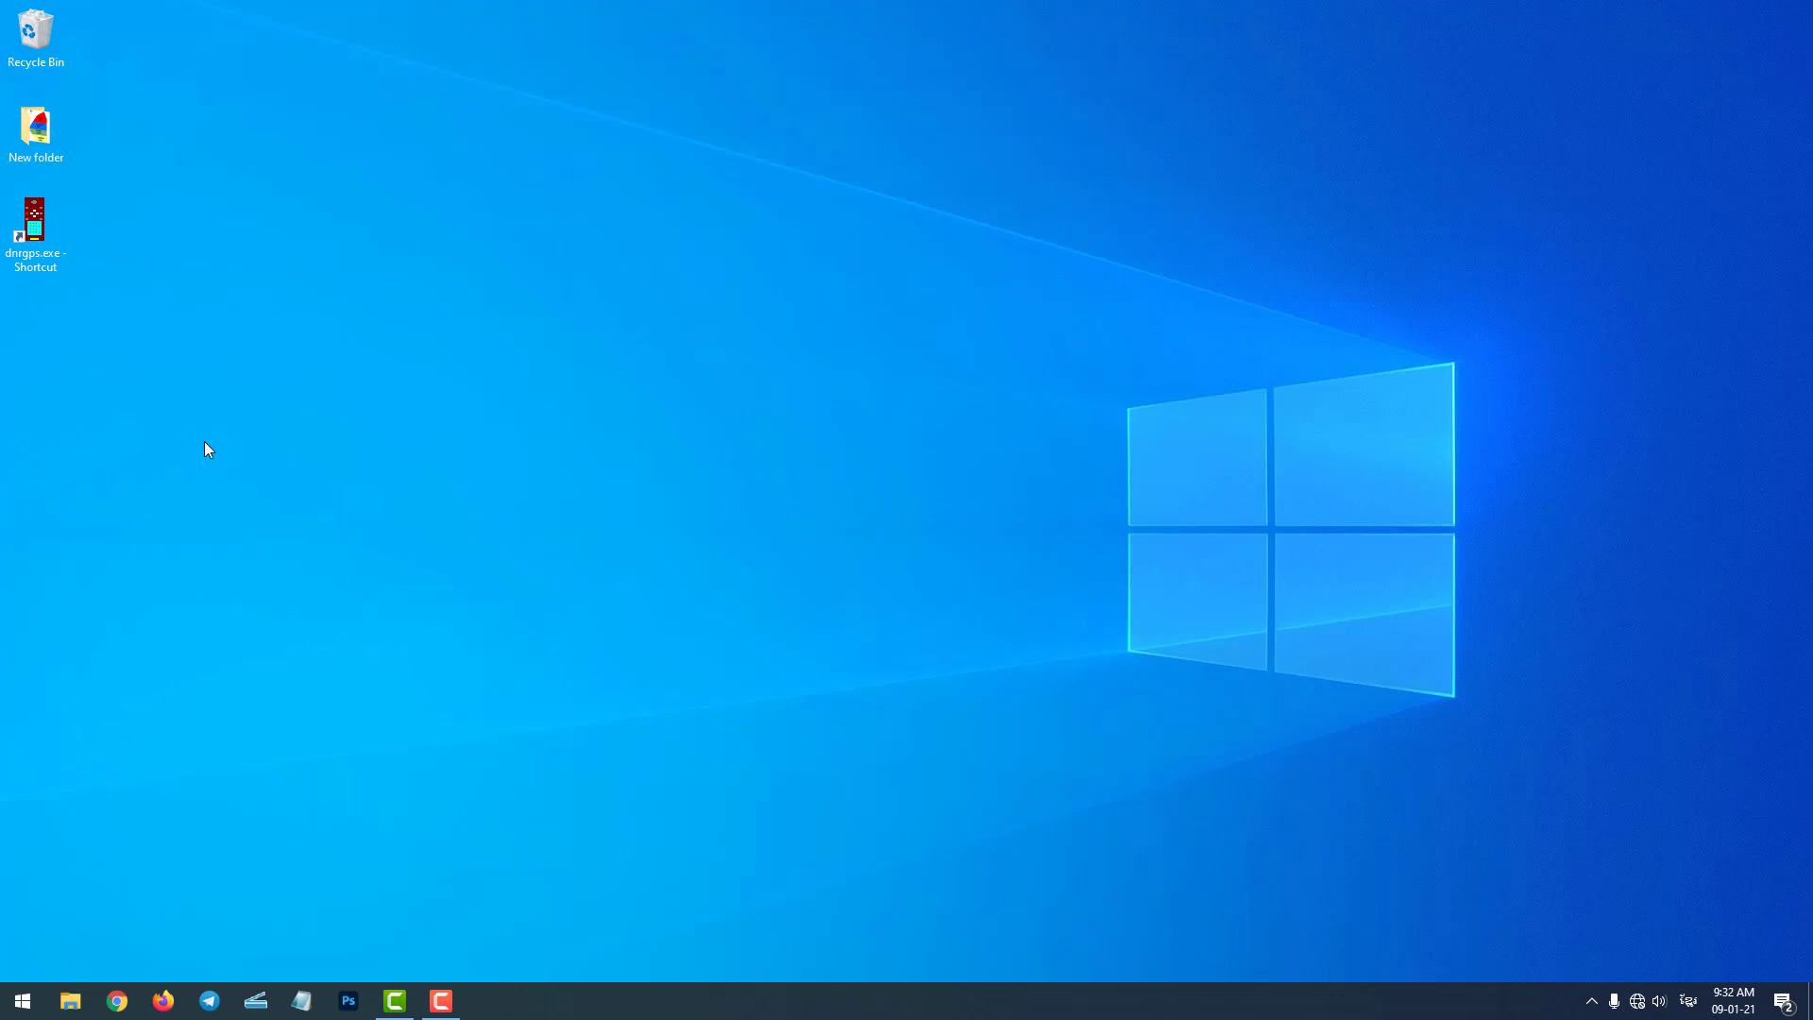
pyautogui.click(22, 1000)
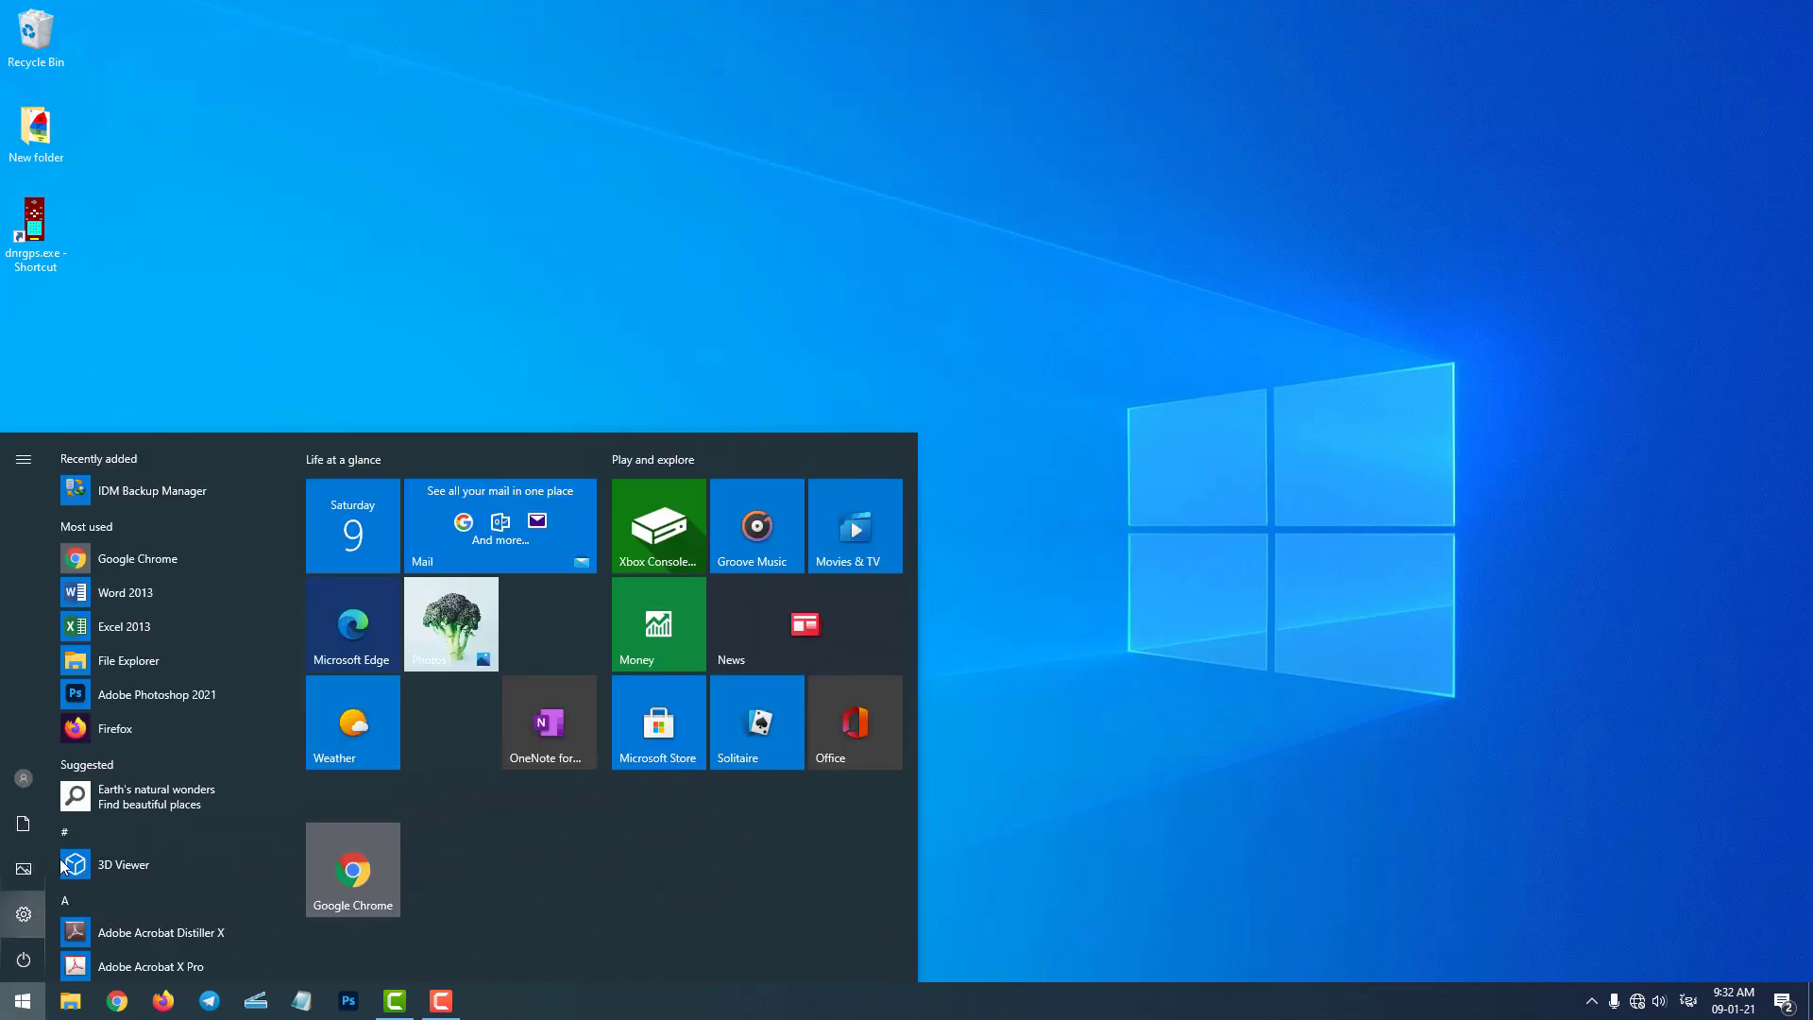
pyautogui.click(145, 598)
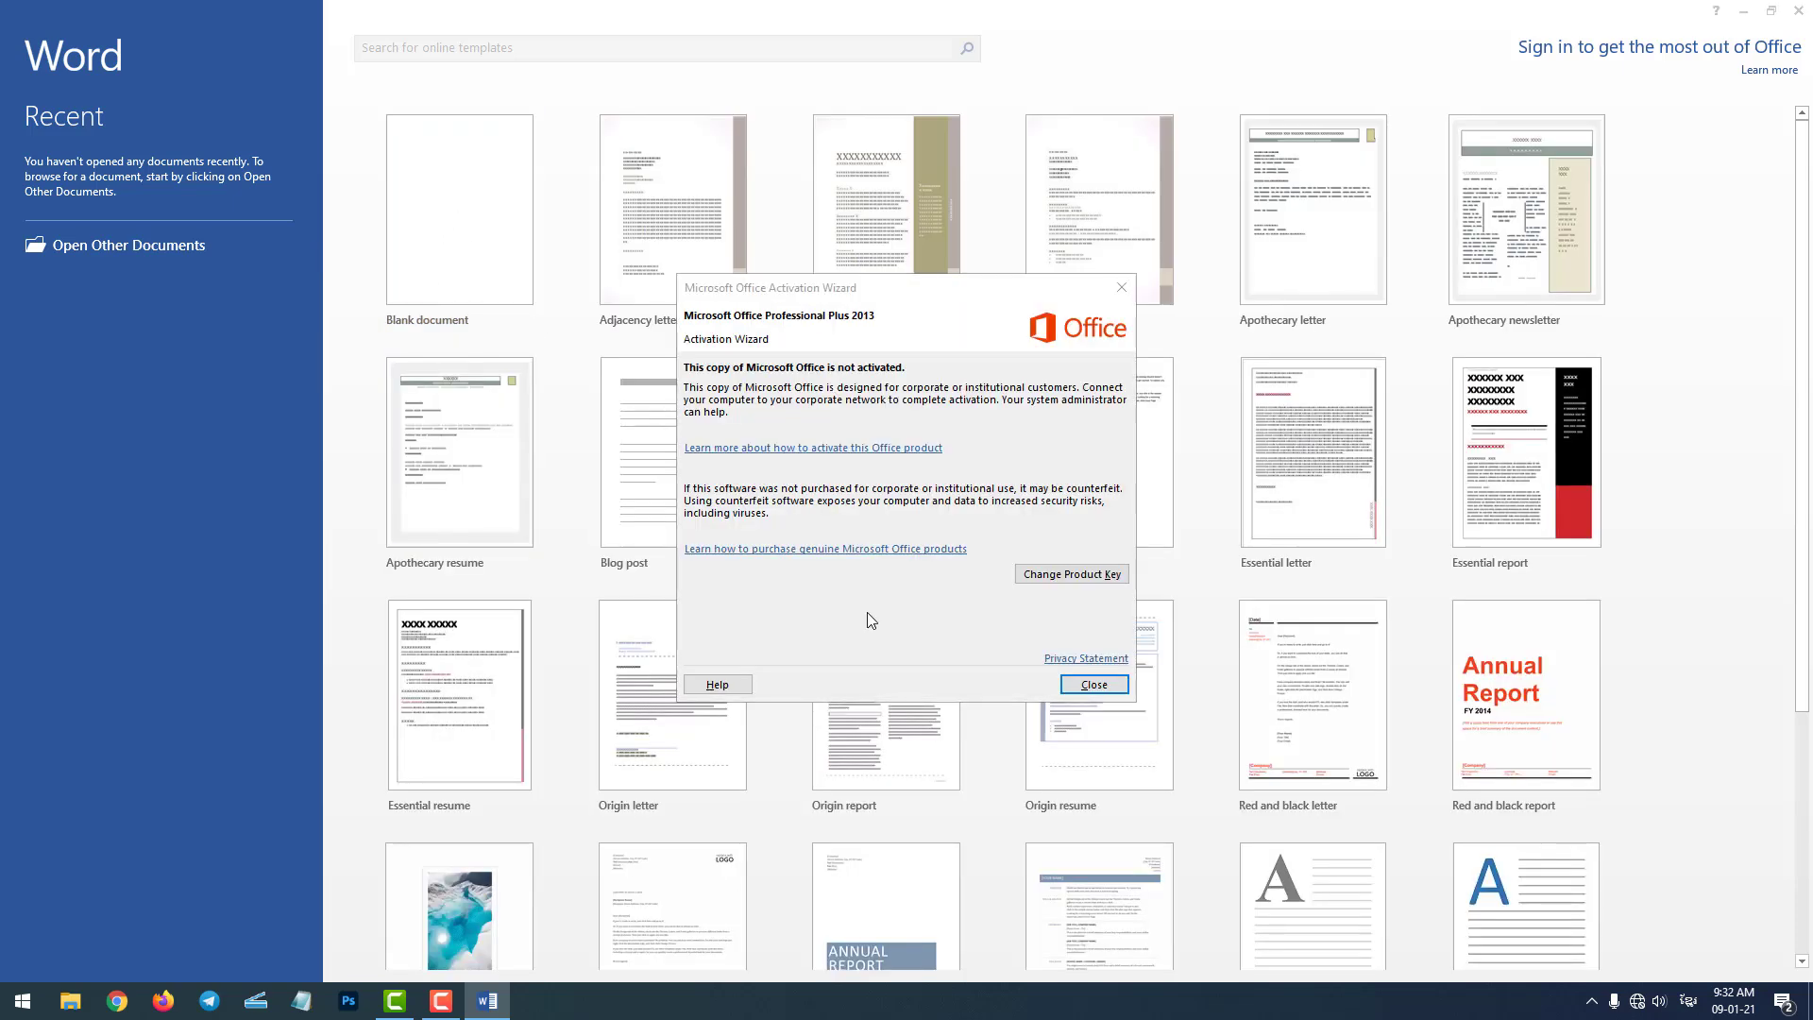
pyautogui.press('Escape')
pyautogui.click(458, 227)
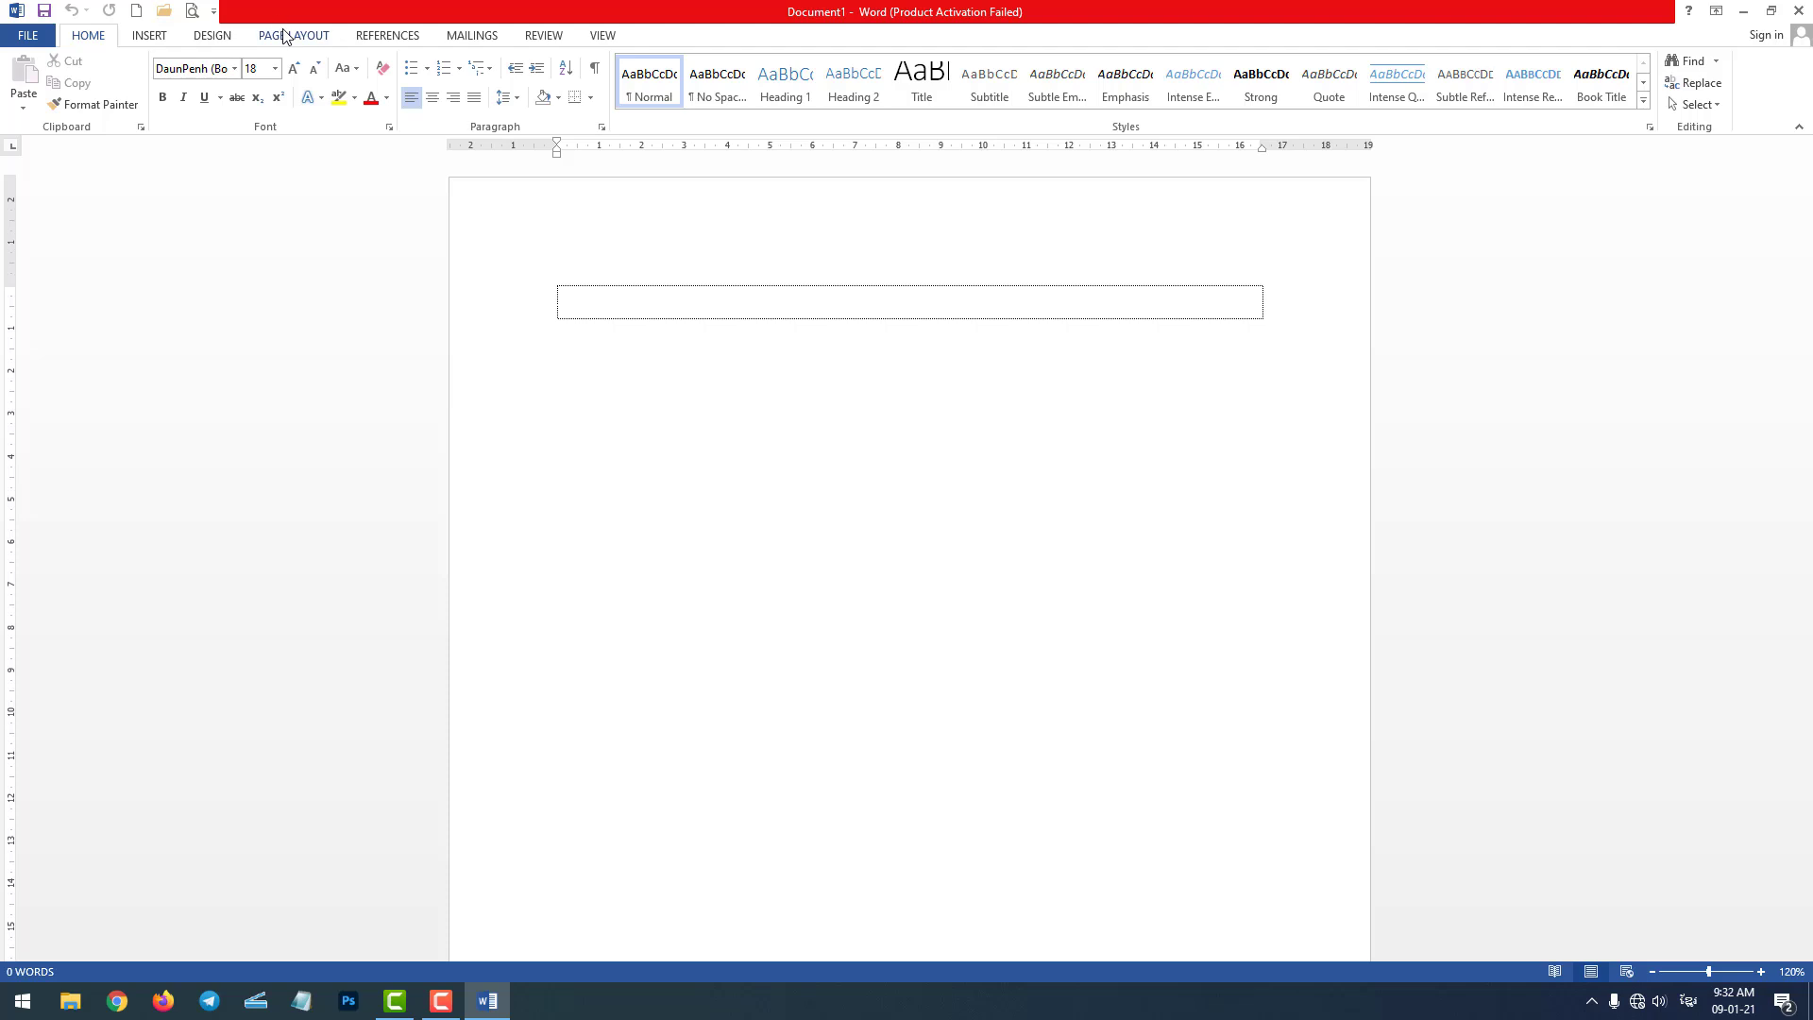
pyautogui.click(283, 35)
# Step: Switch the page to landscape orientation on A4 paper
pyautogui.click(301, 127)
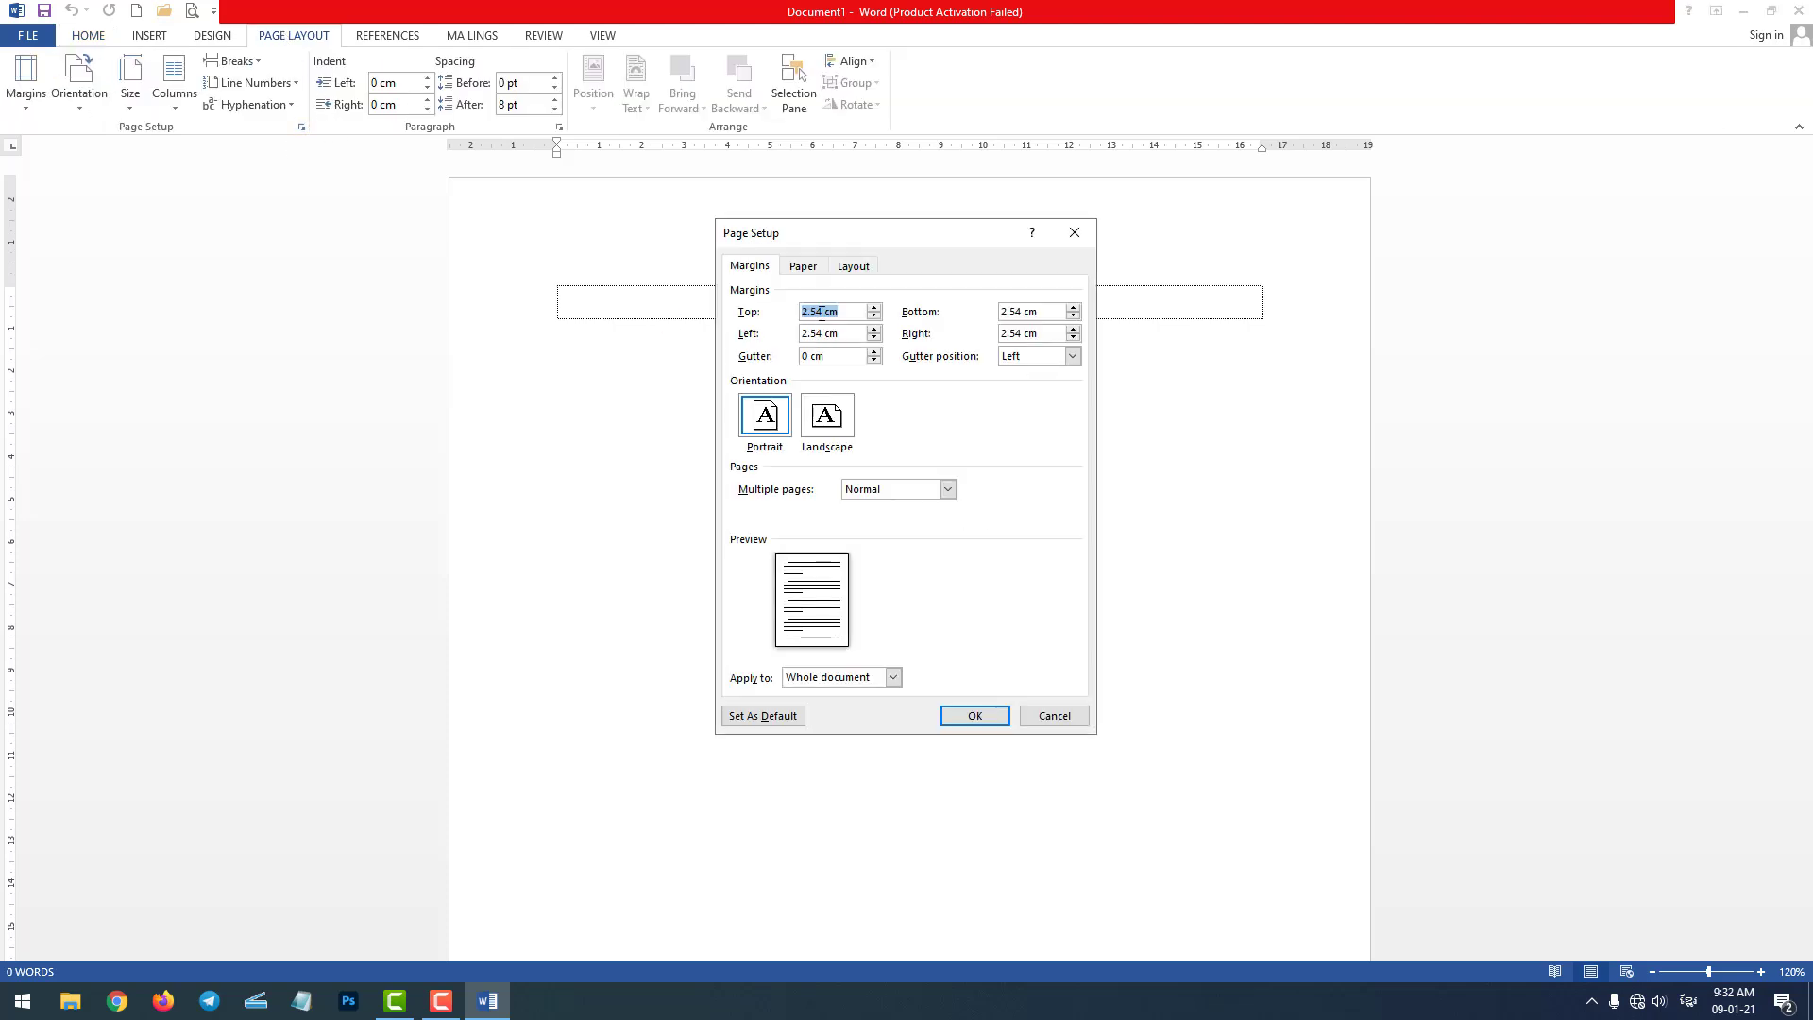
pyautogui.click(827, 417)
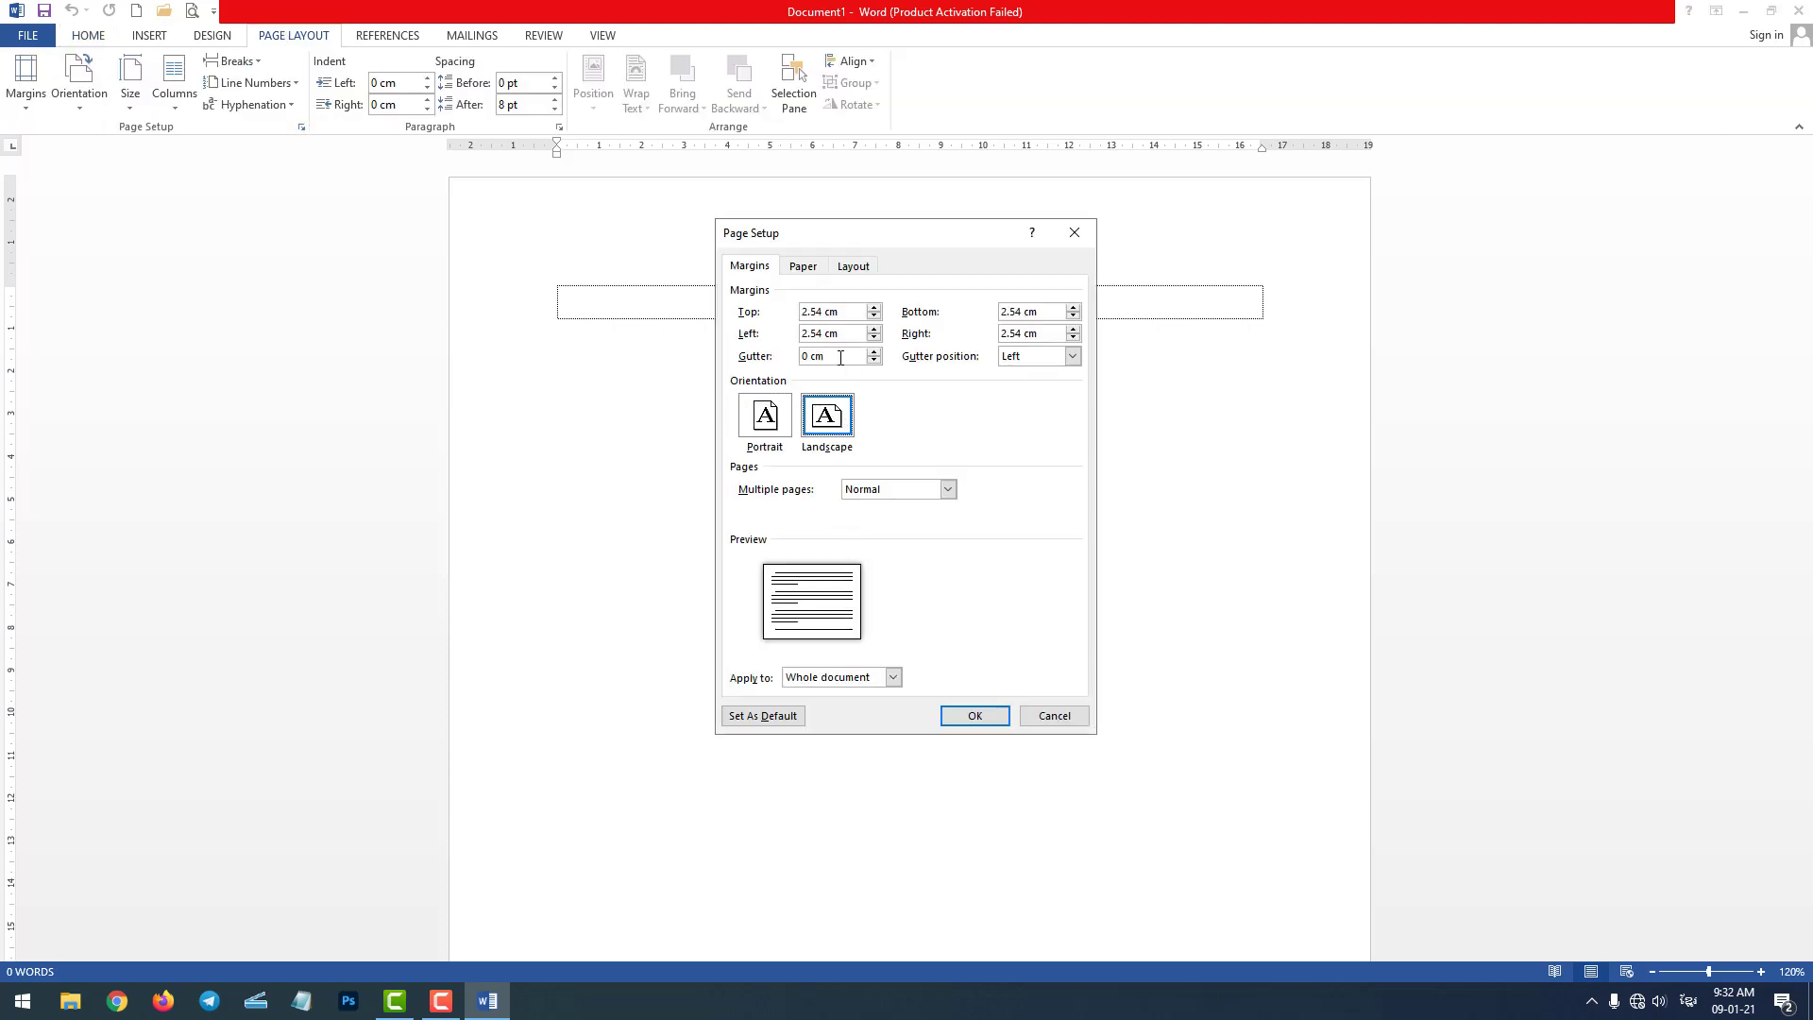
pyautogui.click(803, 267)
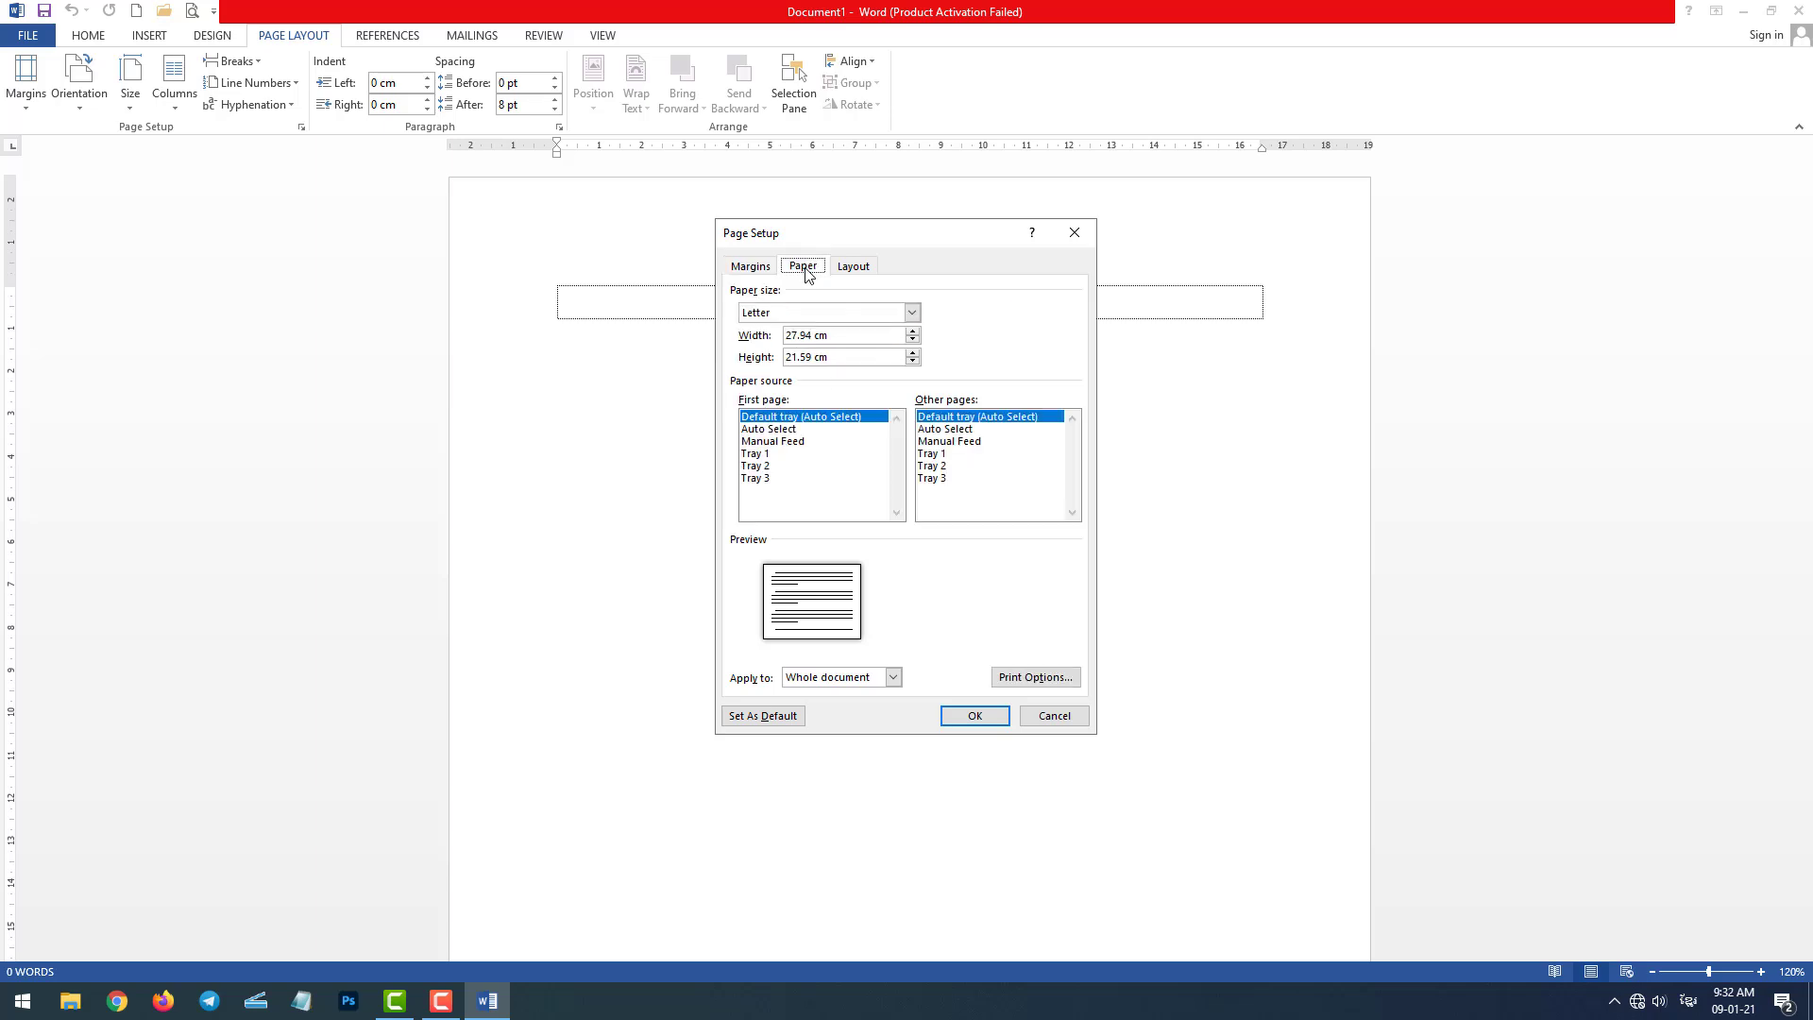
pyautogui.click(793, 314)
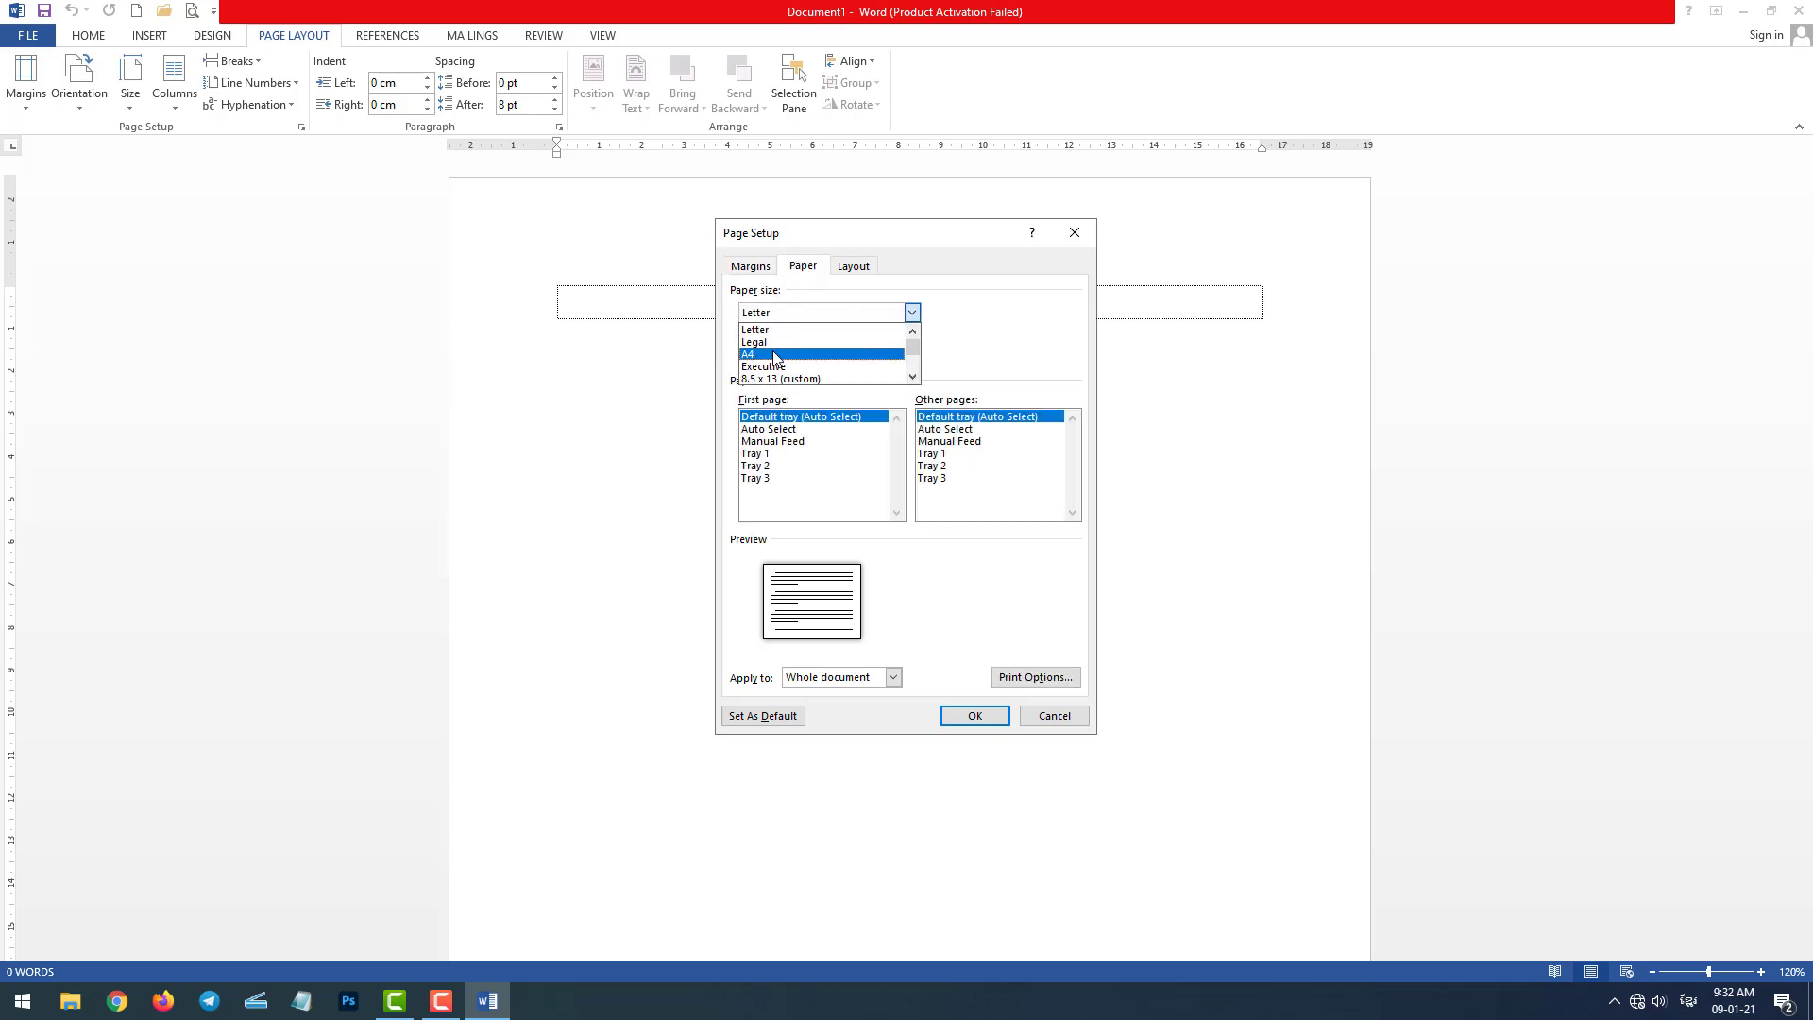
pyautogui.click(773, 349)
pyautogui.click(749, 267)
# Step: Set all four margins to 1 and print 2 pages per sheet
pyautogui.press('Tab')
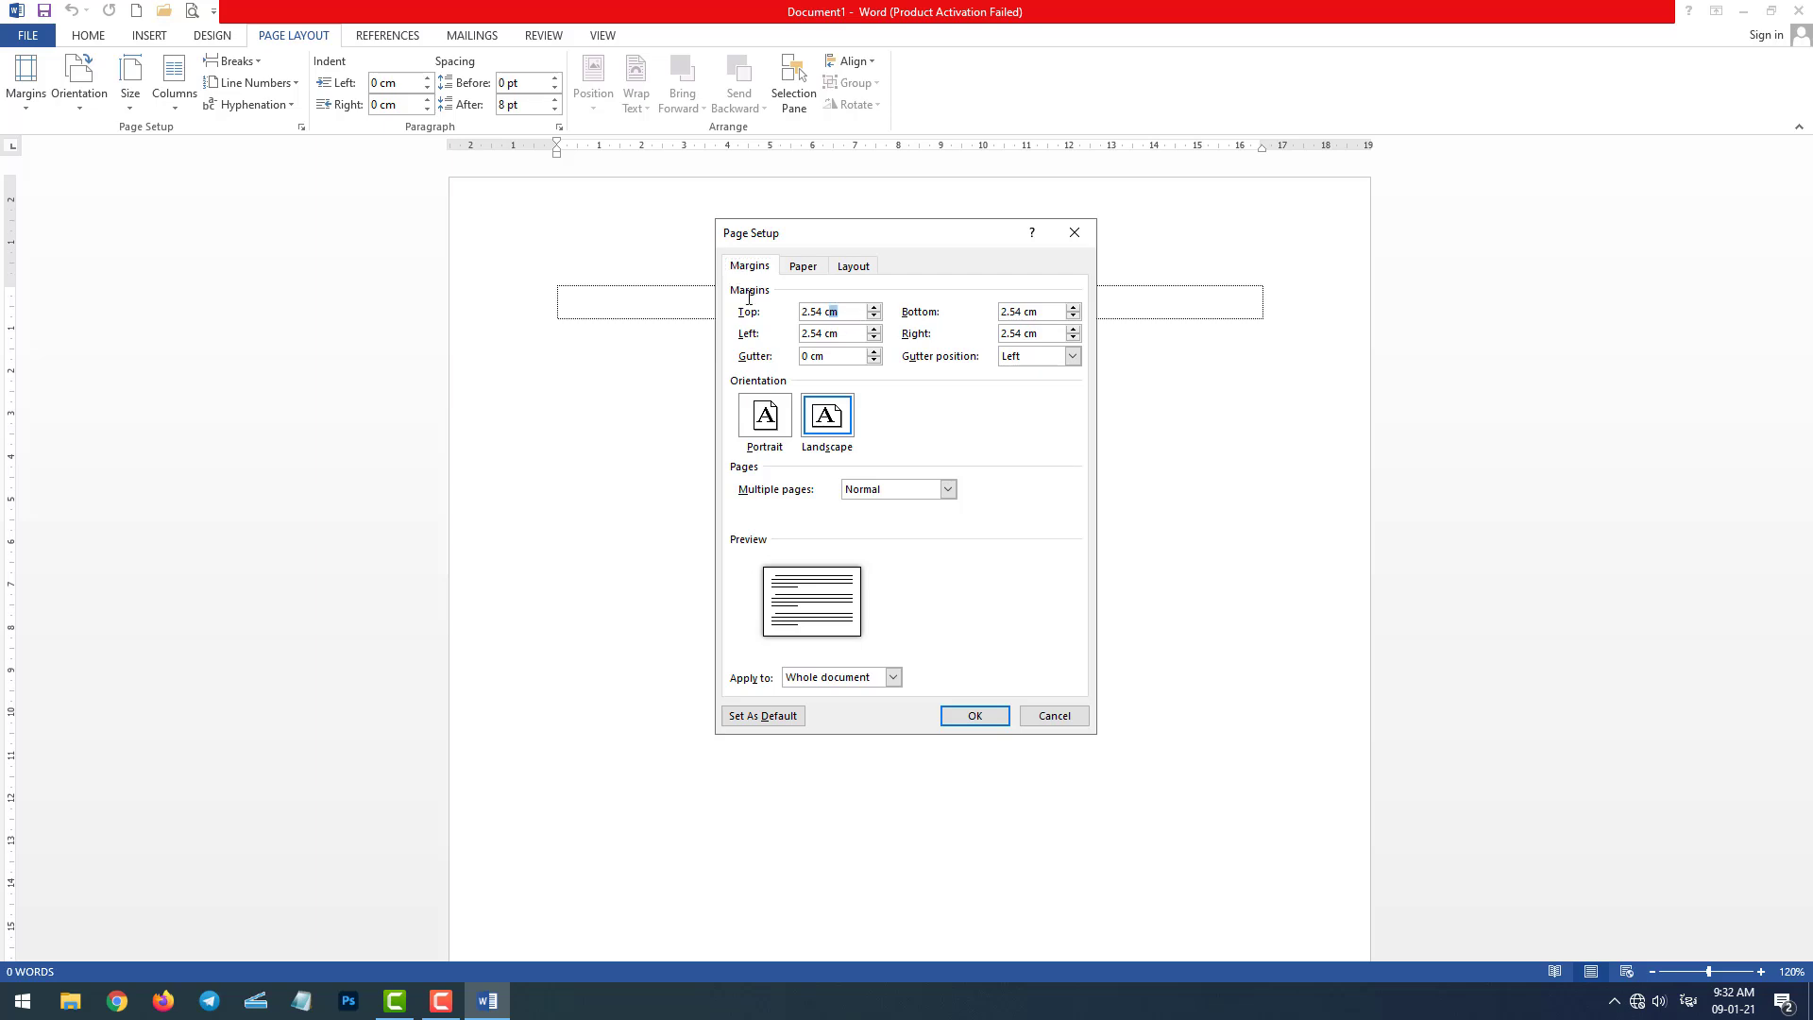
pyautogui.press('BackSpace')
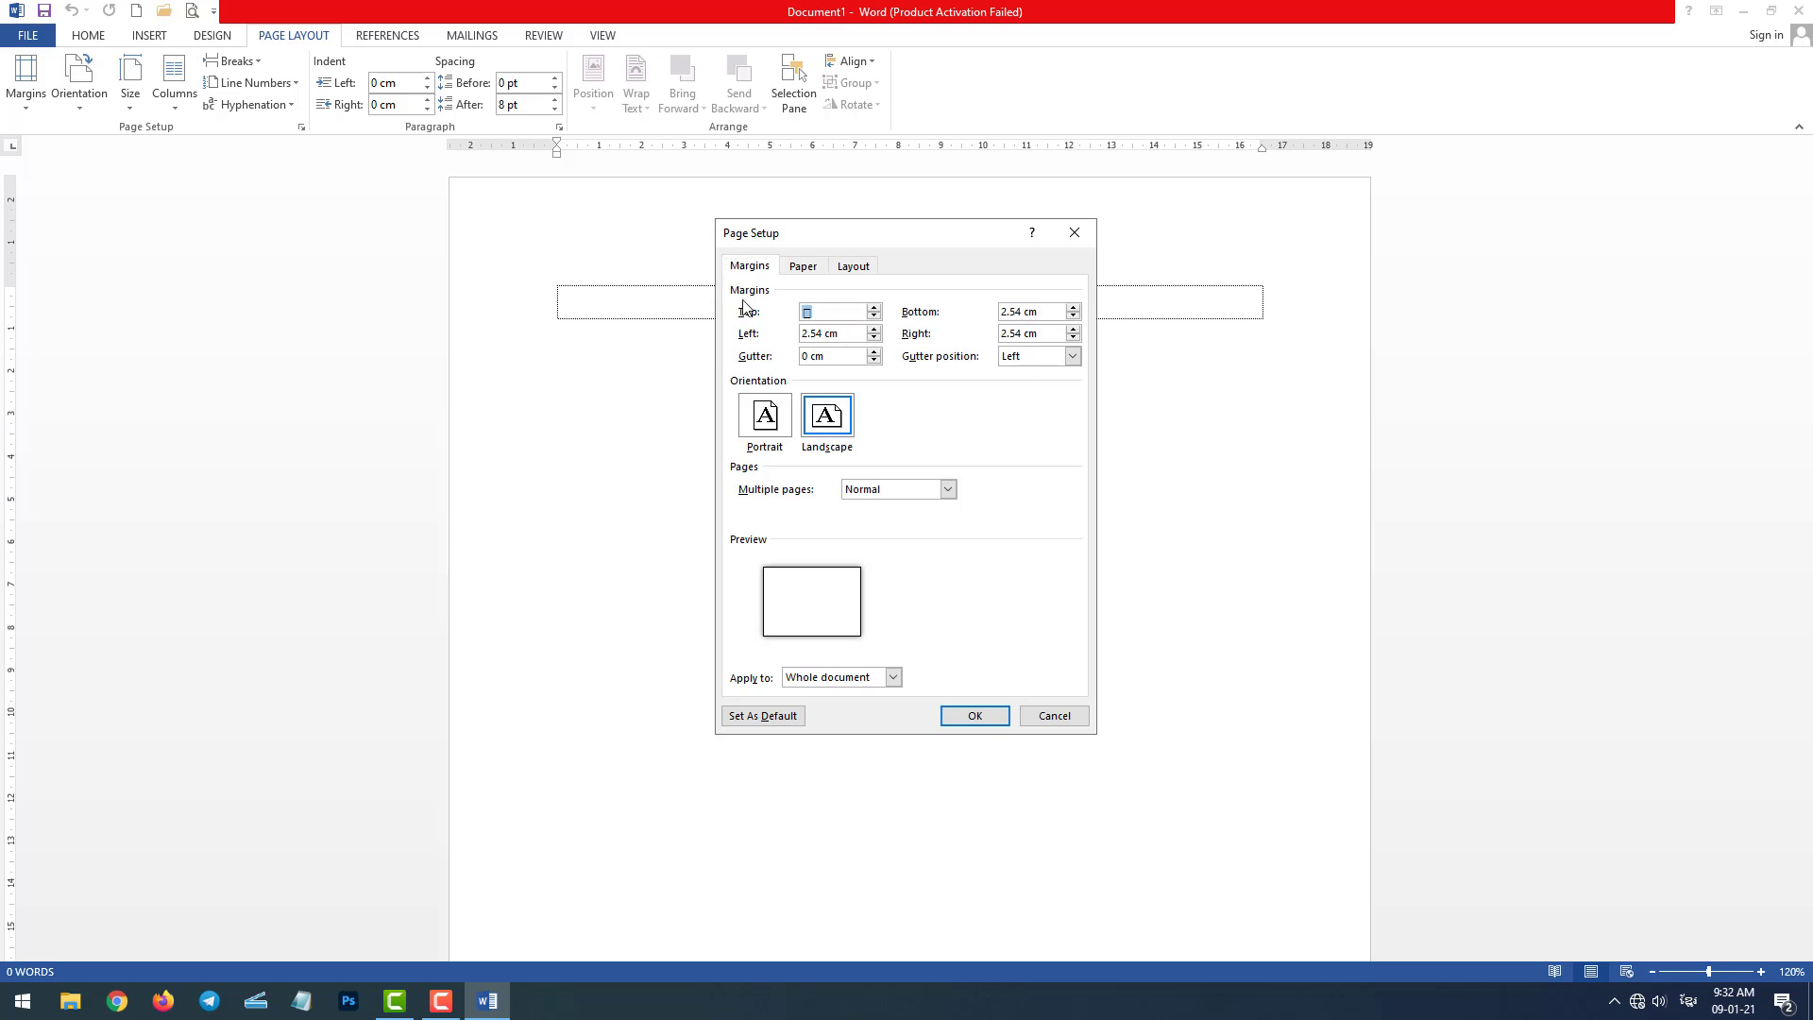
pyautogui.write('1')
pyautogui.press('Tab')
pyautogui.write('1')
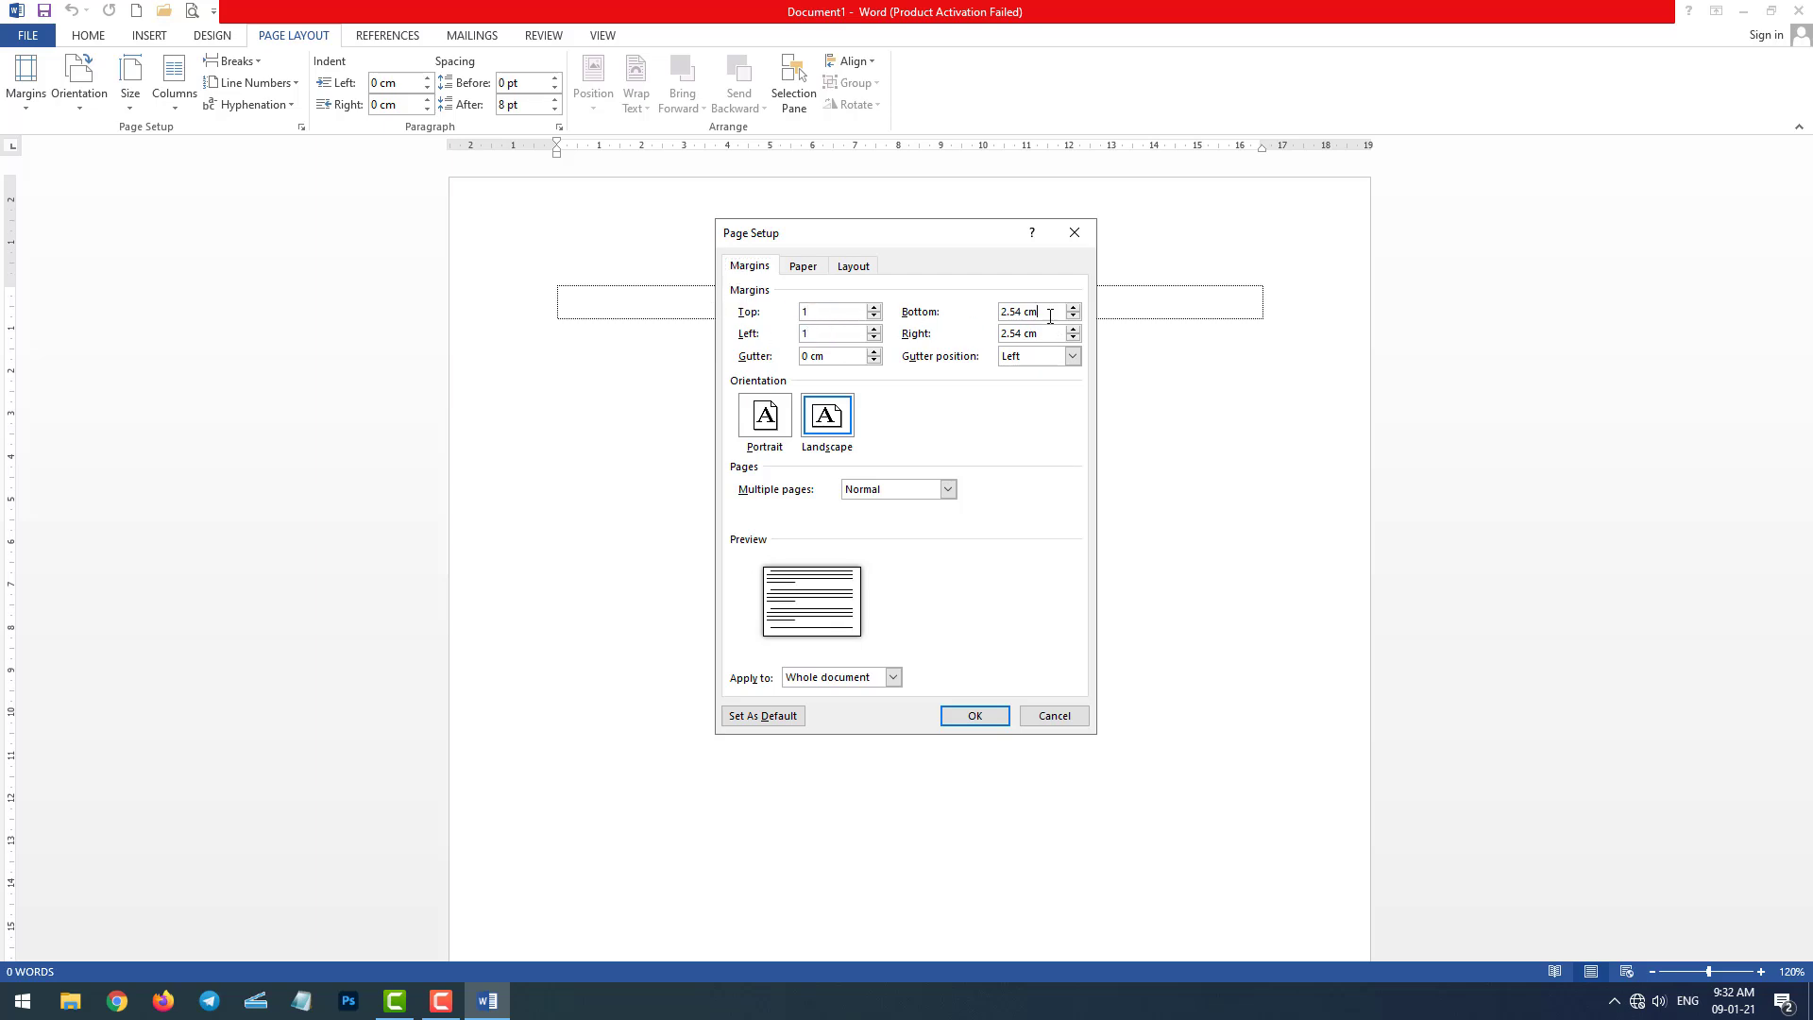
pyautogui.press('Tab')
pyautogui.press('Tab')
pyautogui.write('1')
pyautogui.press('Tab')
pyautogui.write('1')
pyautogui.click(912, 499)
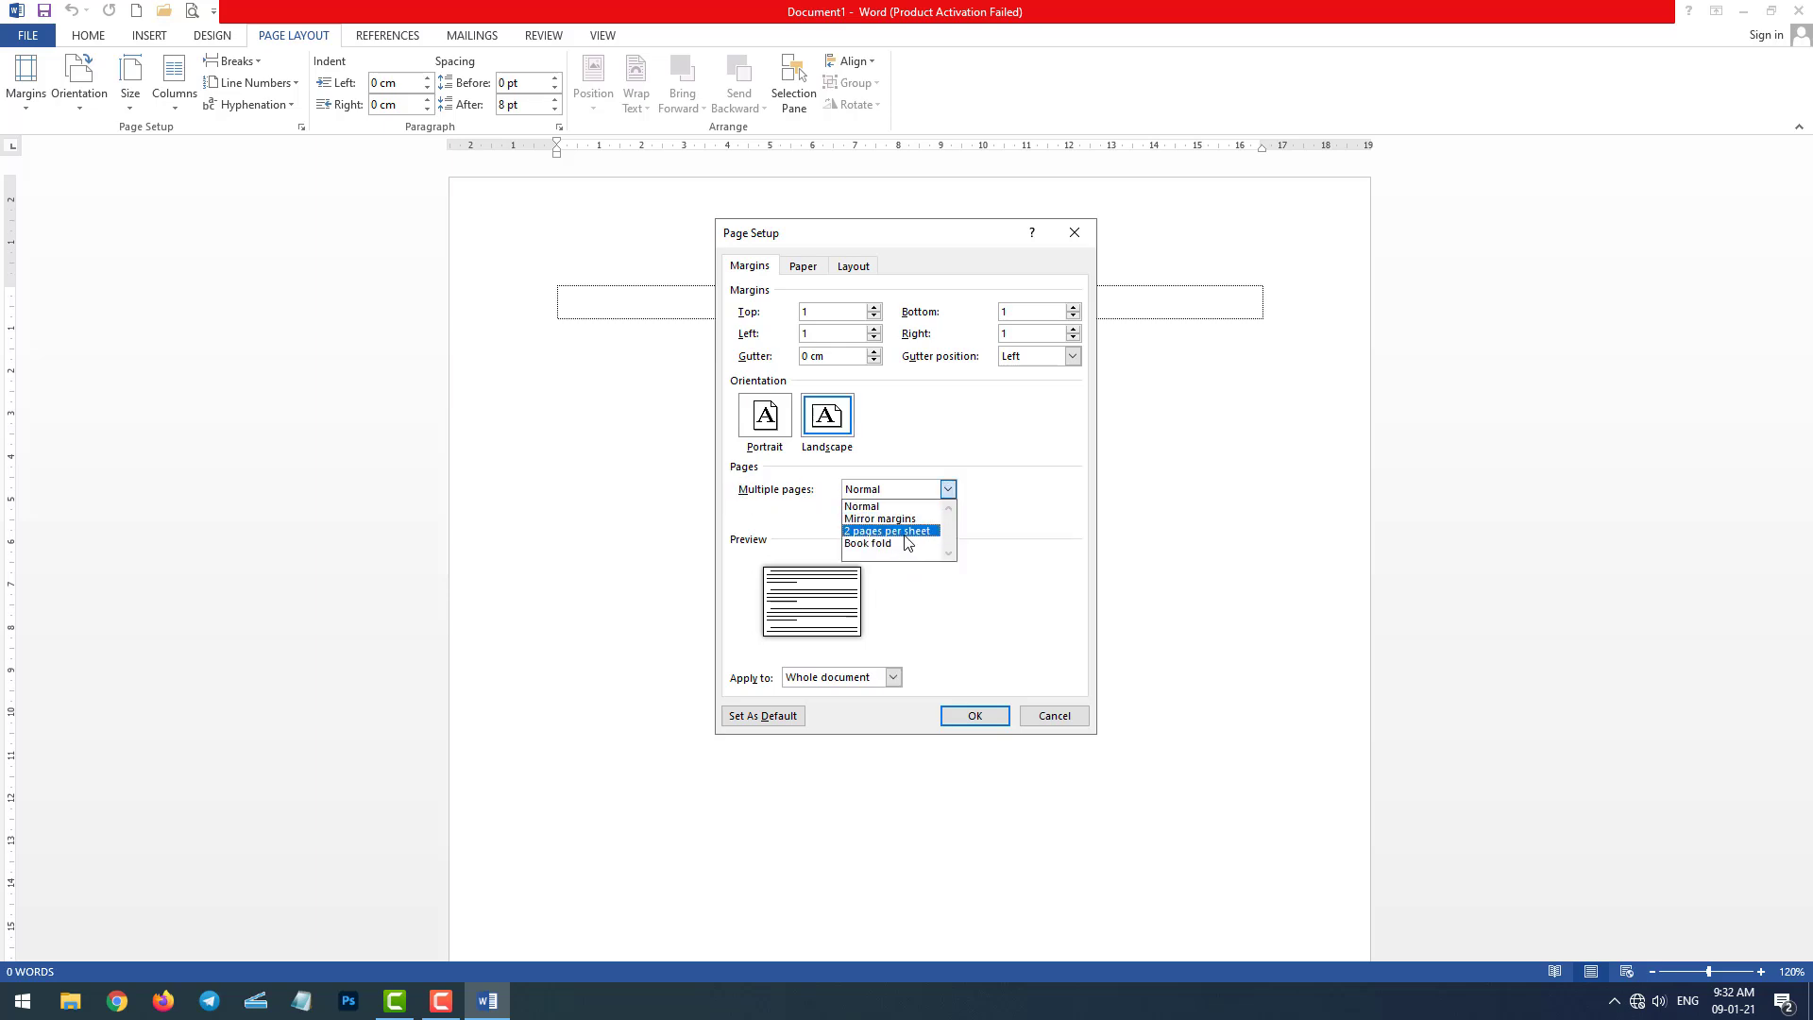
pyautogui.click(905, 532)
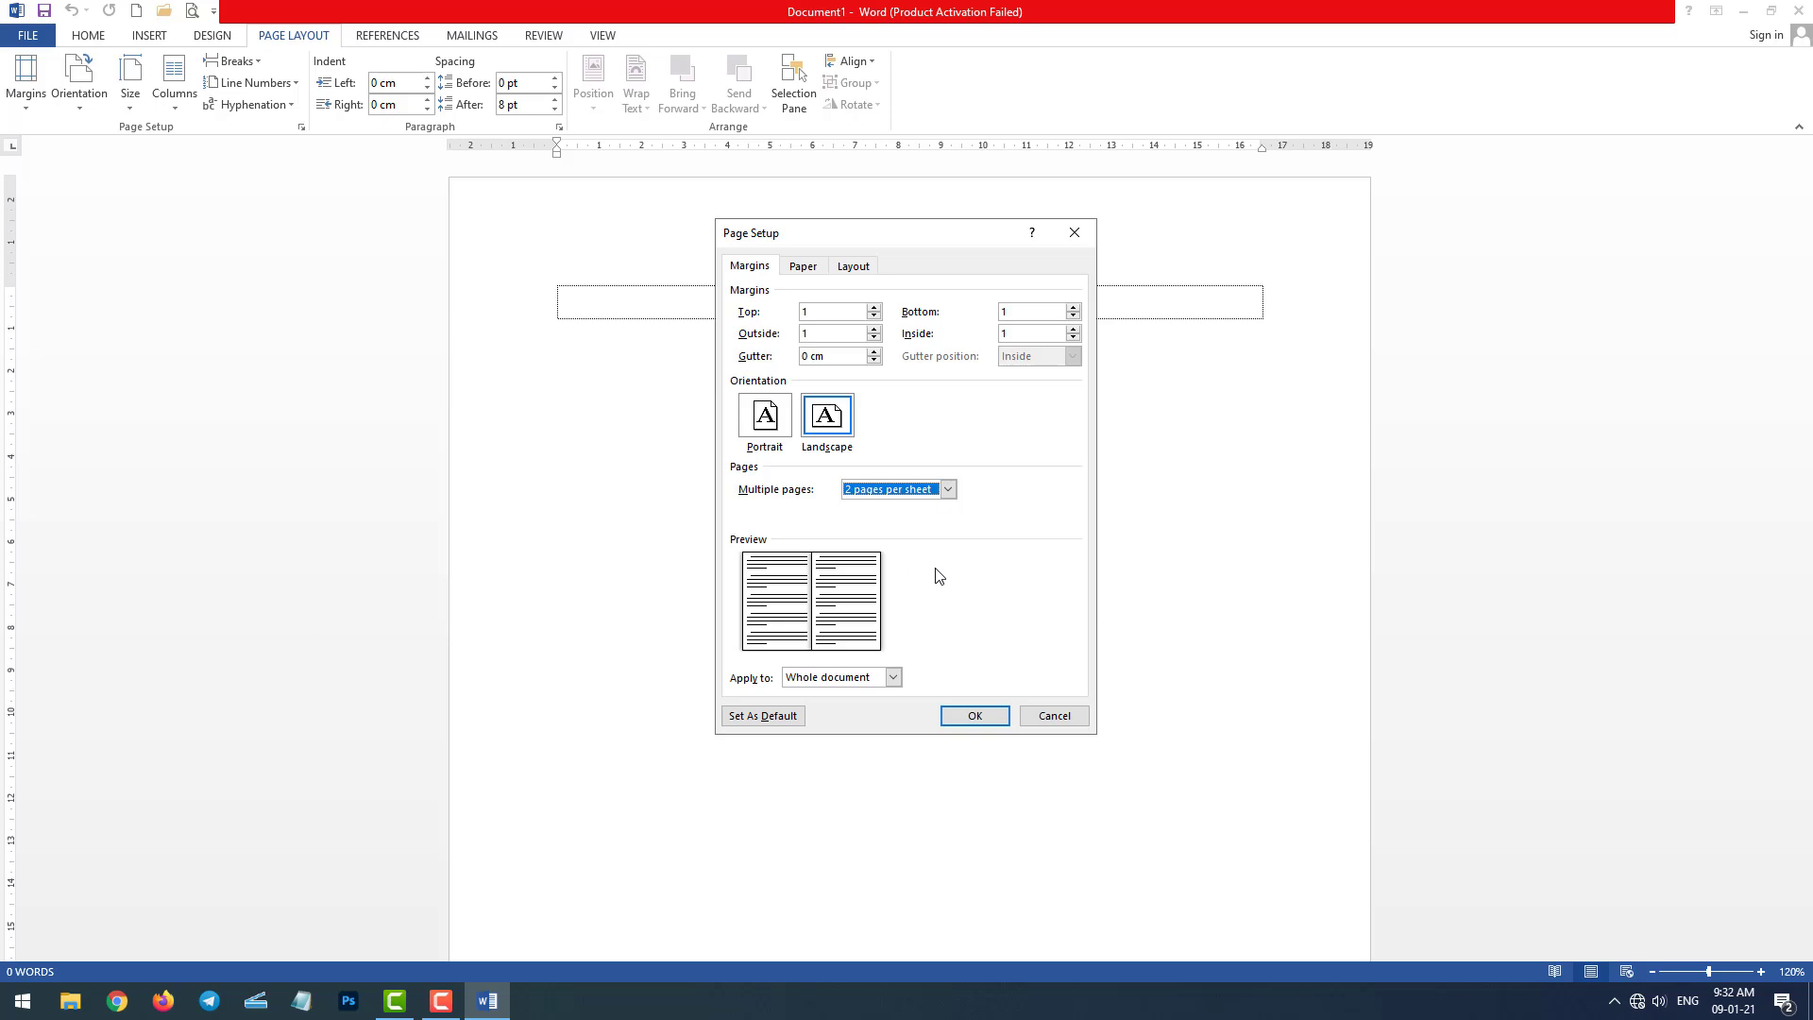
pyautogui.click(982, 722)
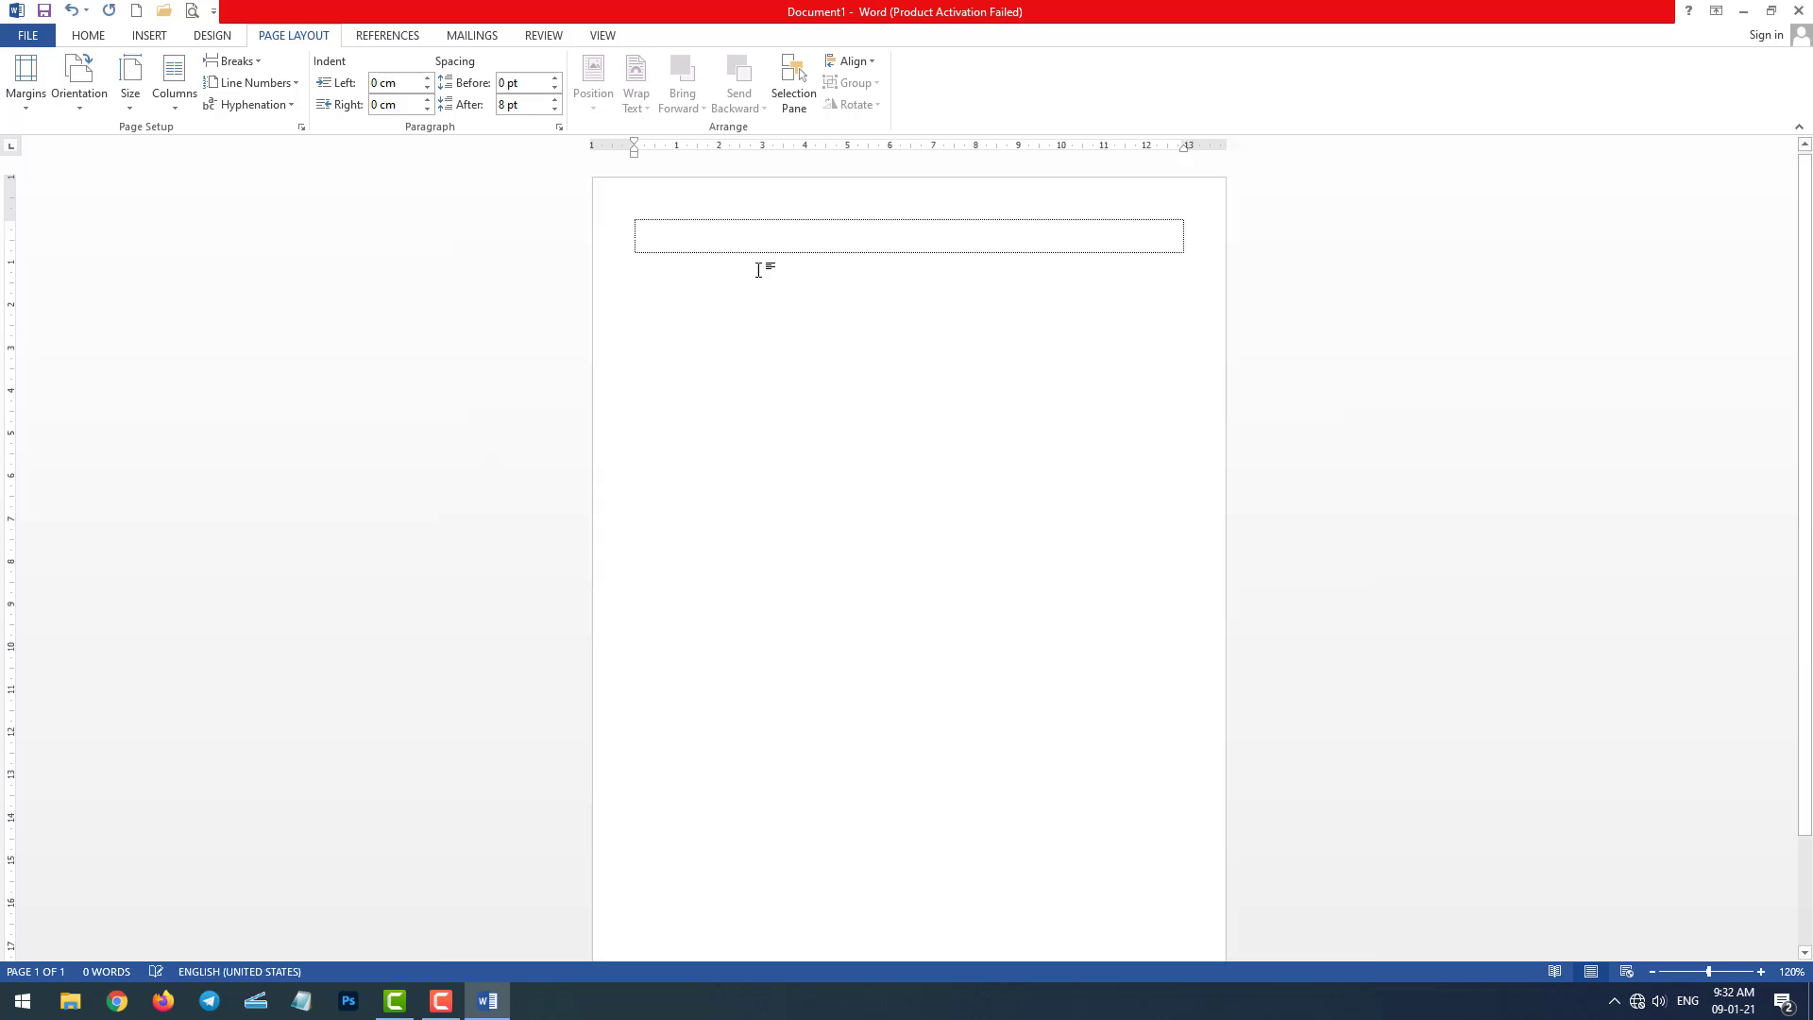
# Step: Add table rows until both pages are ruled, then zoom to 110%
pyautogui.press('Tab')
pyautogui.press('Tab')
pyautogui.press('Tab')
pyautogui.press('Tab')
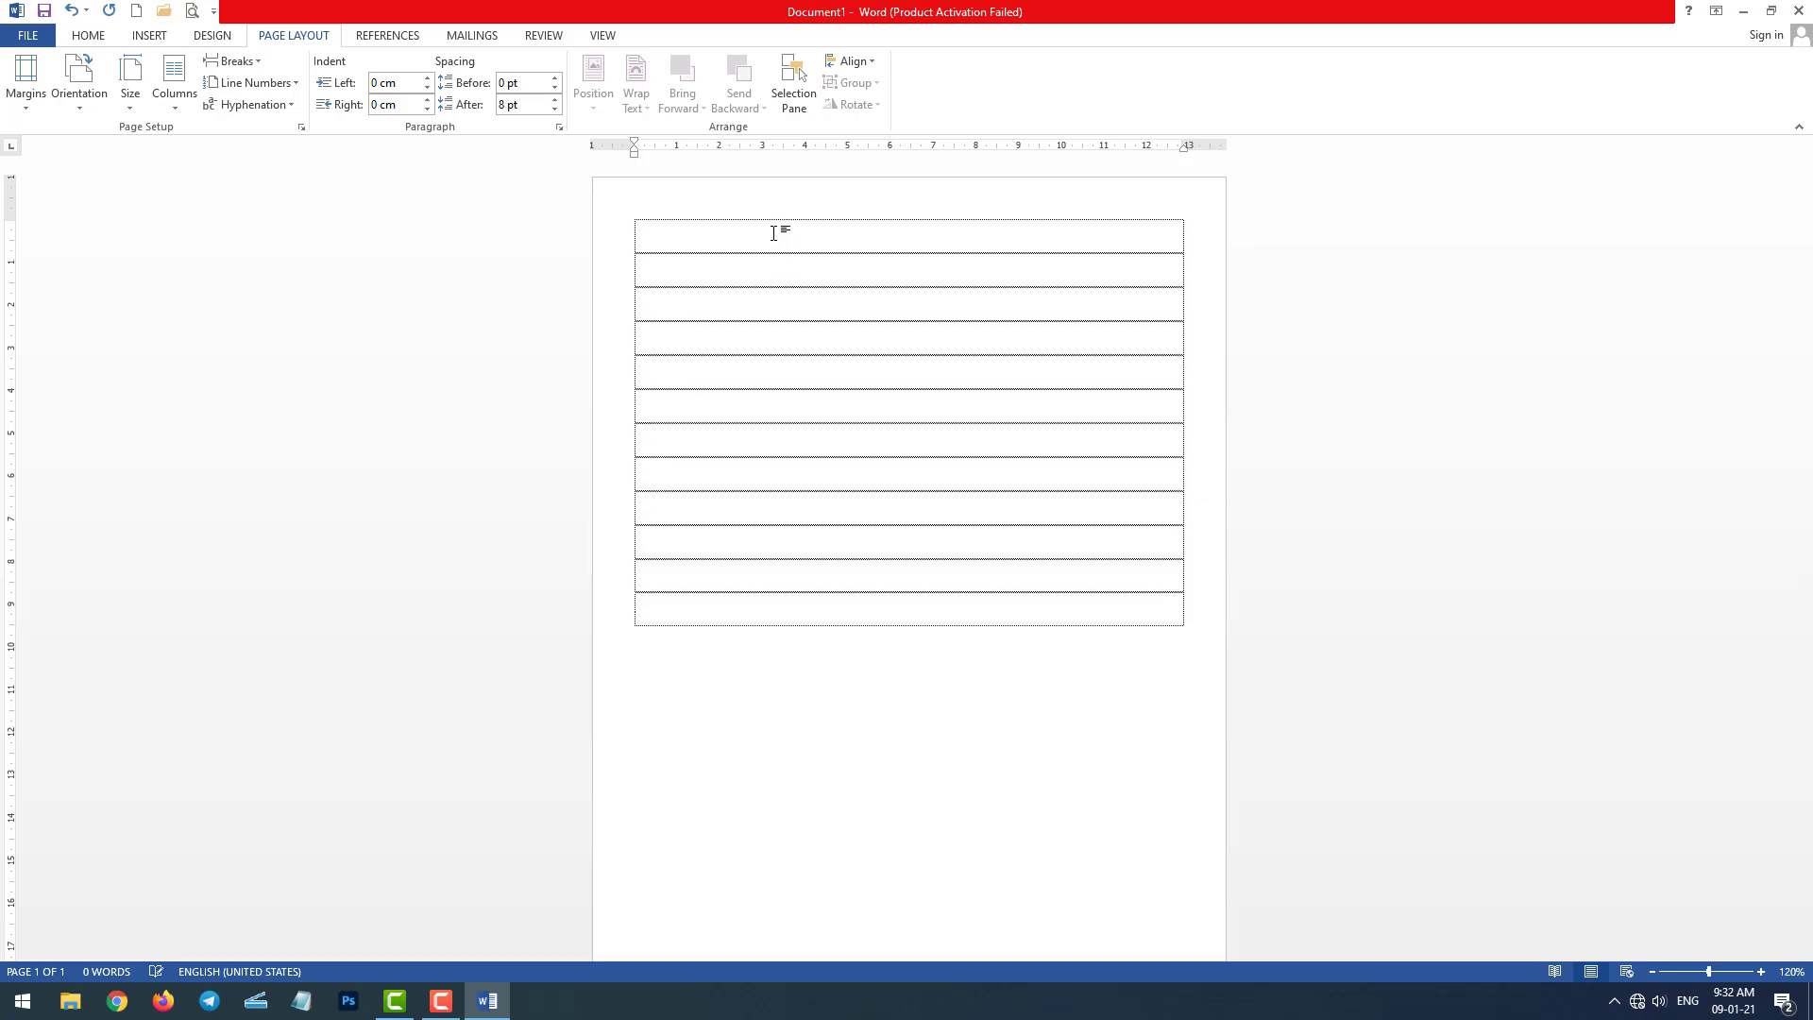
pyautogui.press('Tab')
pyautogui.press('Tab')
pyautogui.press('Tab')
pyautogui.press('Tab')
pyautogui.press('Tab')
pyautogui.press('Tab')
pyautogui.press('Tab')
pyautogui.press('Tab')
pyautogui.press('Tab')
pyautogui.press('Tab')
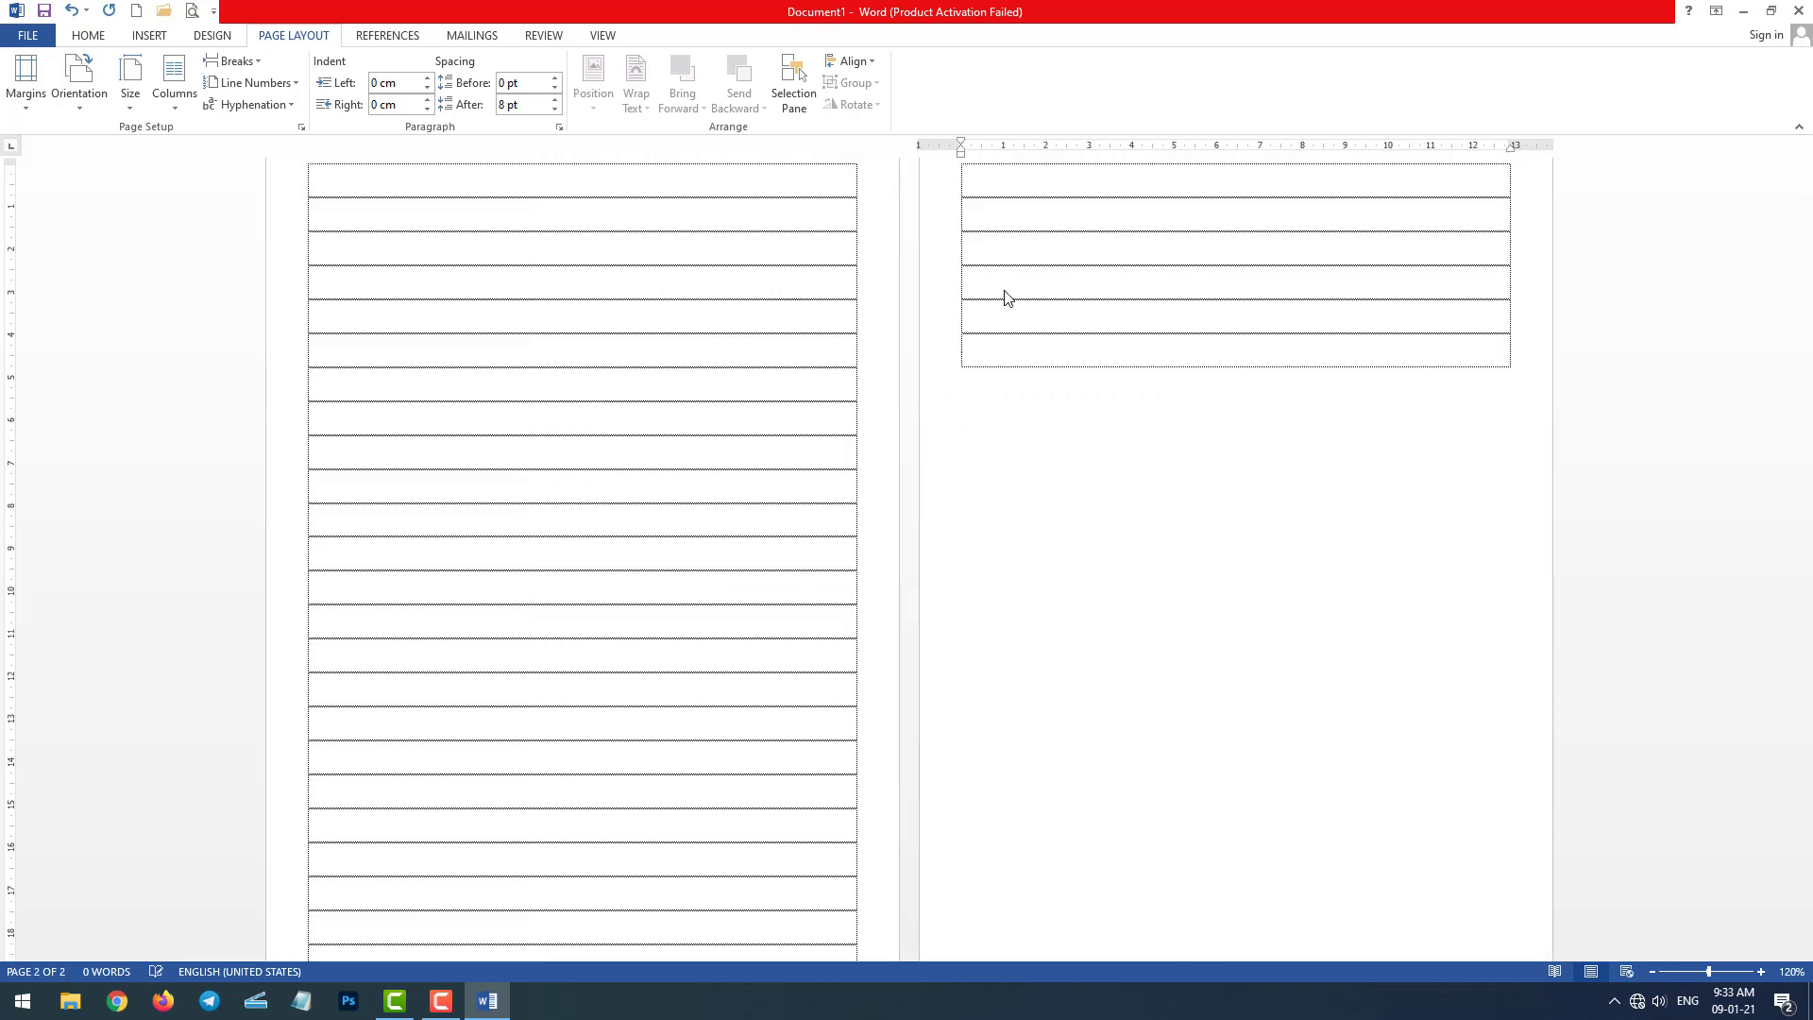
pyautogui.press('Tab')
pyautogui.press('Tab')
pyautogui.press('Tab')
pyautogui.press('Tab')
pyautogui.press('Tab')
pyautogui.press('Tab')
pyautogui.press('Tab')
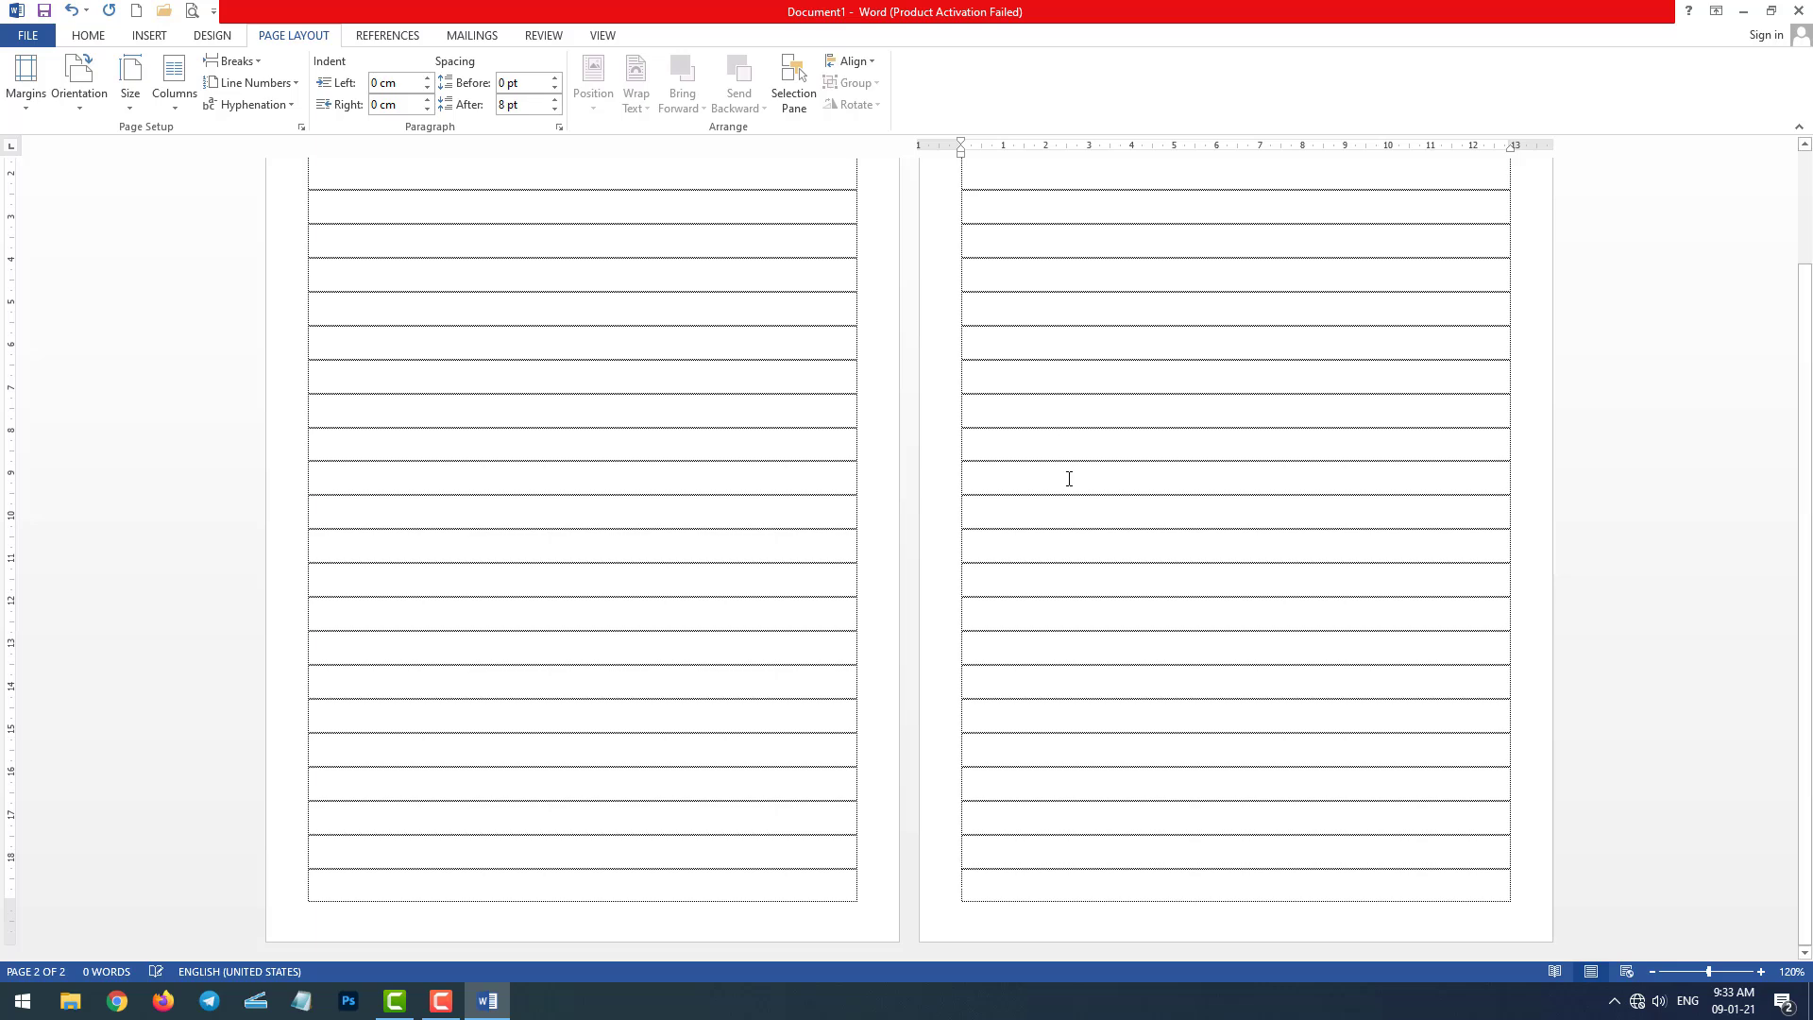
pyautogui.scroll(3, 1062, 462)
pyautogui.scroll(-3, 1233, 666)
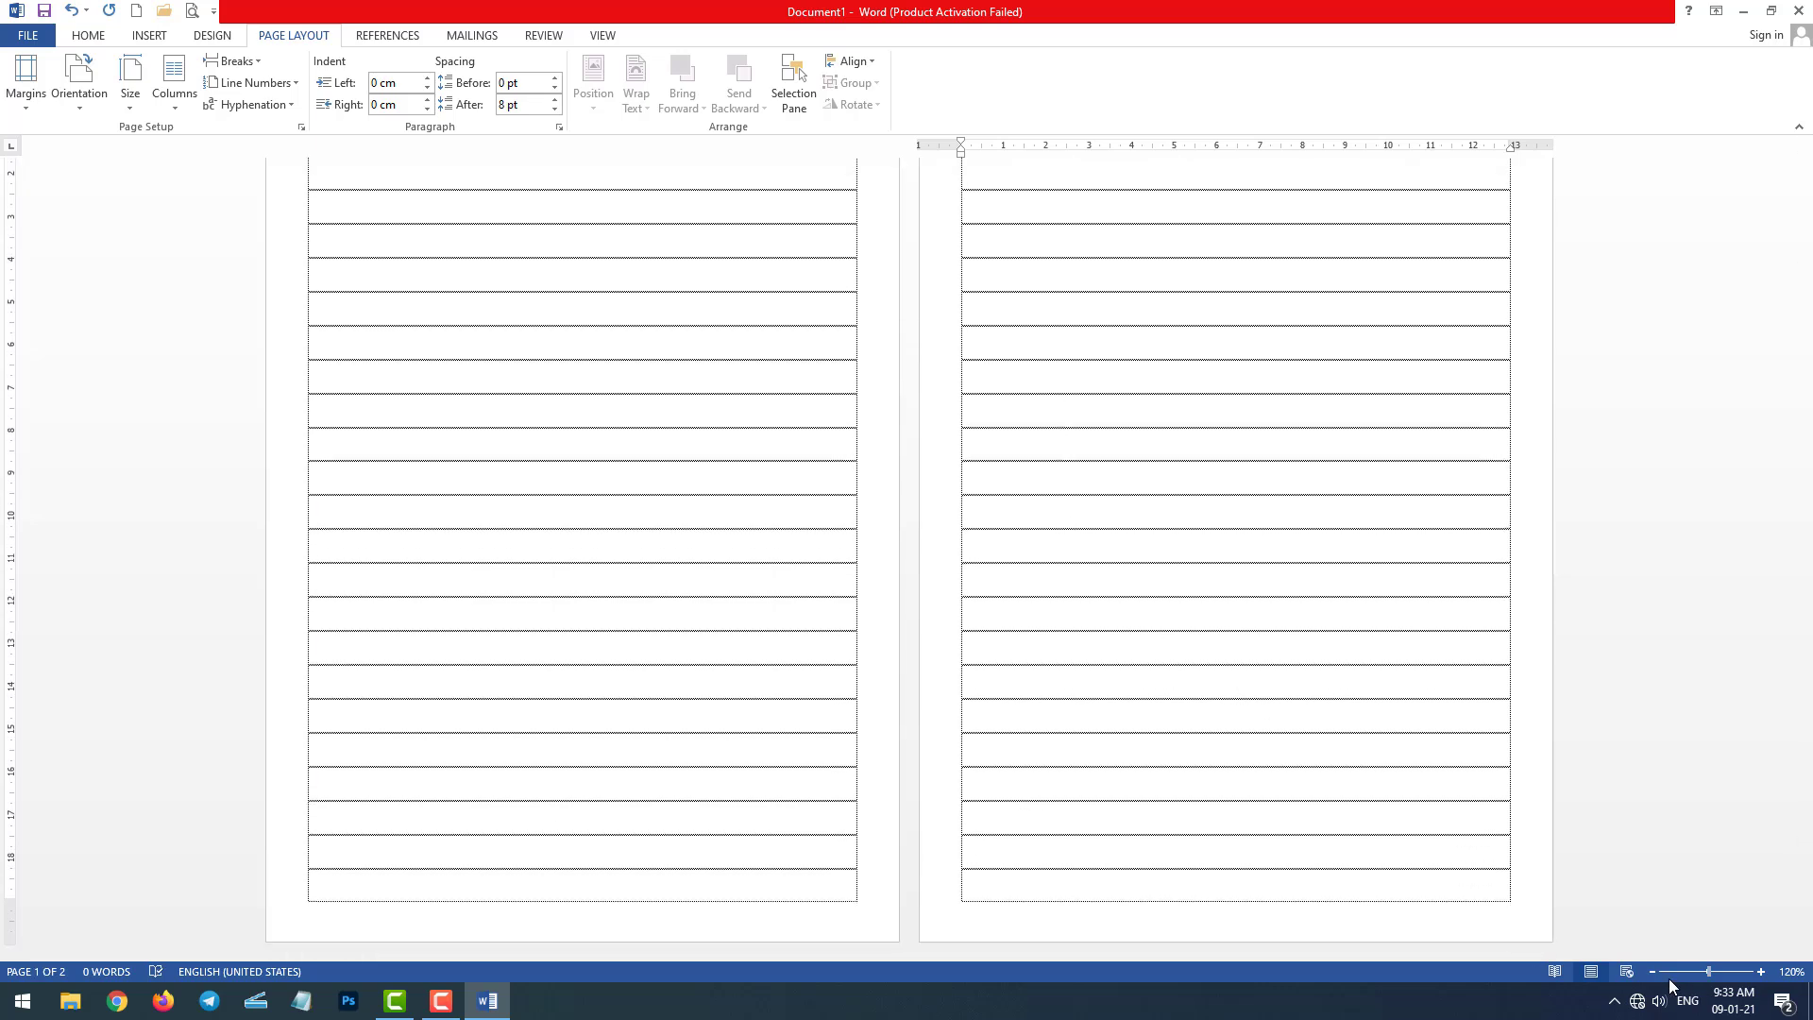
pyautogui.click(1653, 972)
pyautogui.scroll(2, 856, 549)
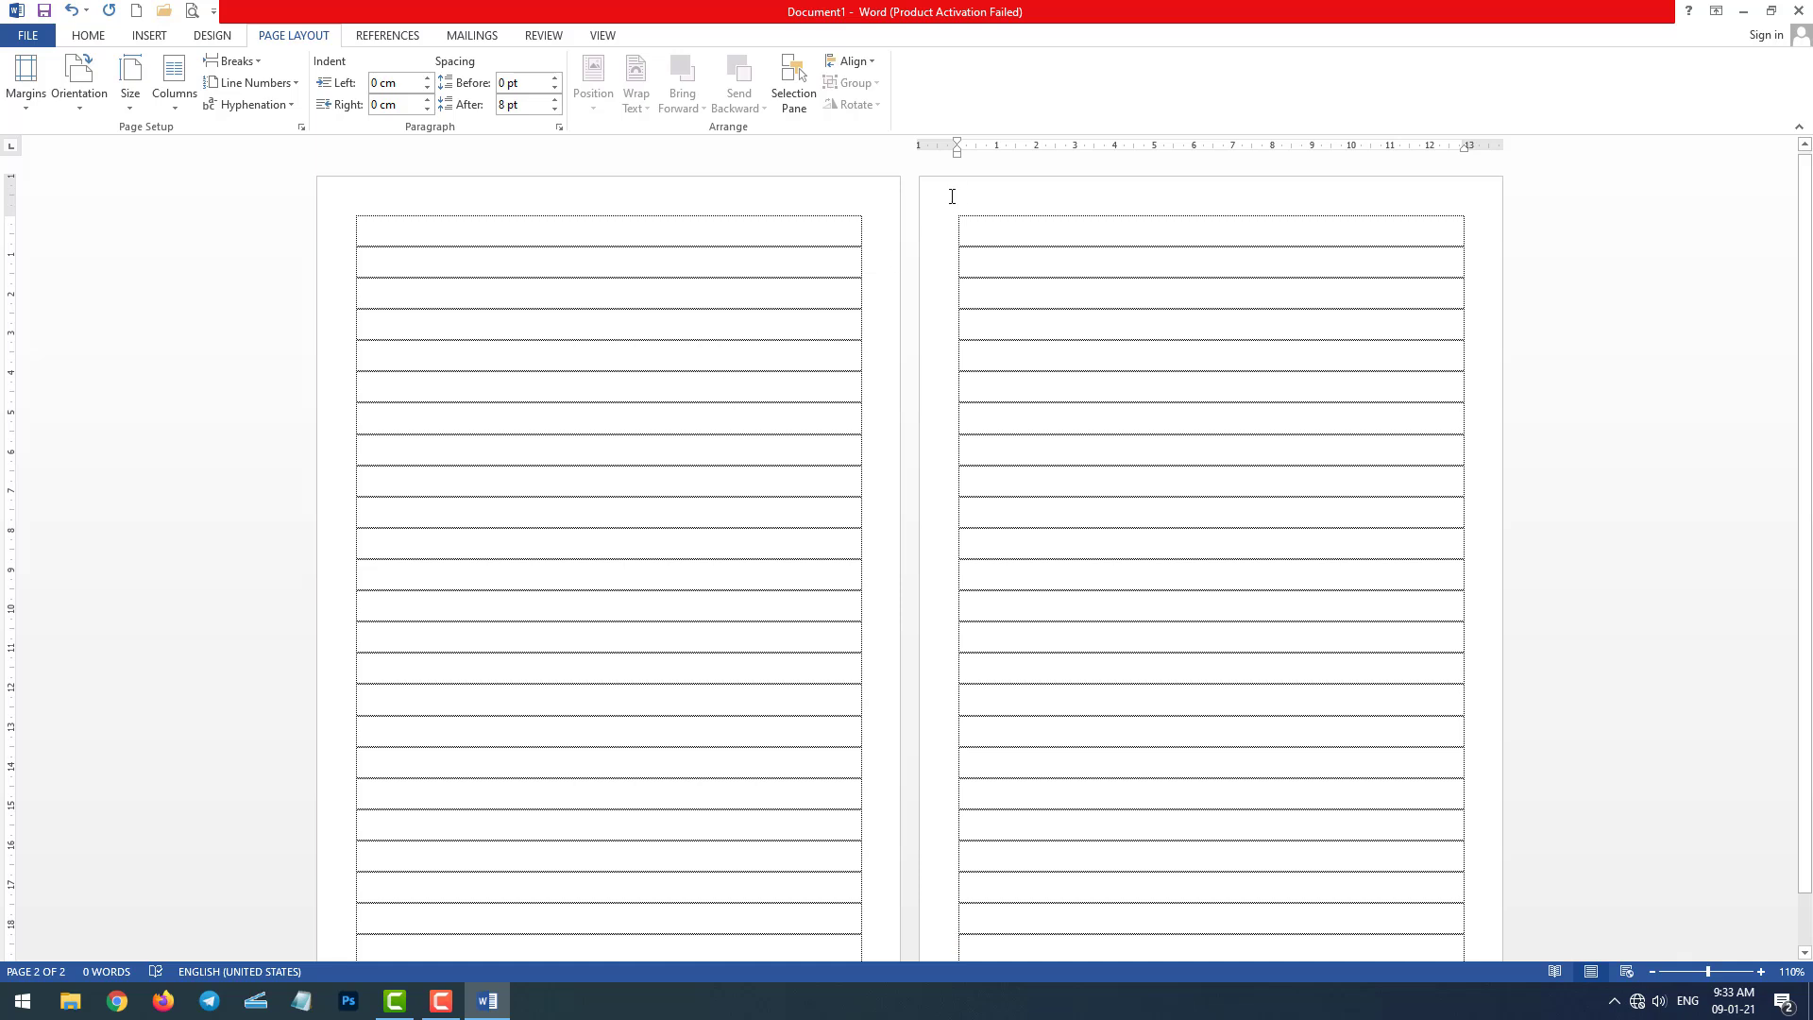
pyautogui.click(658, 228)
pyautogui.click(1072, 230)
pyautogui.click(786, 229)
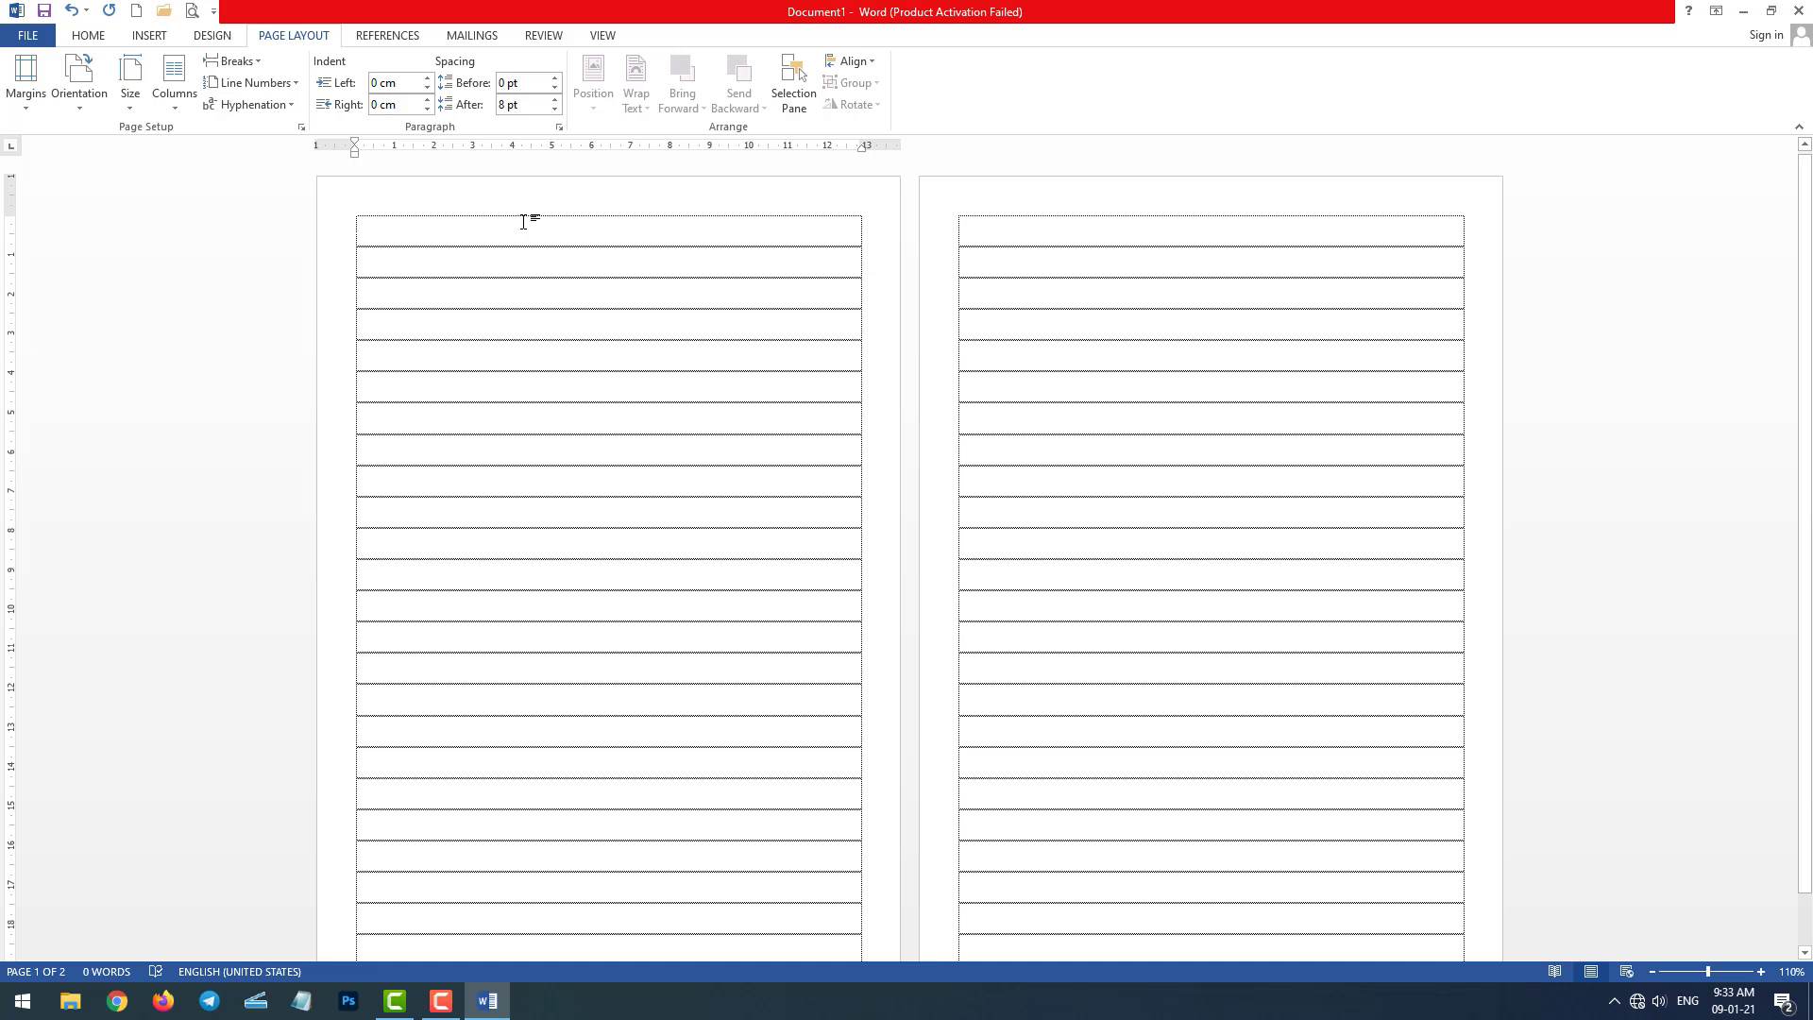
pyautogui.click(148, 36)
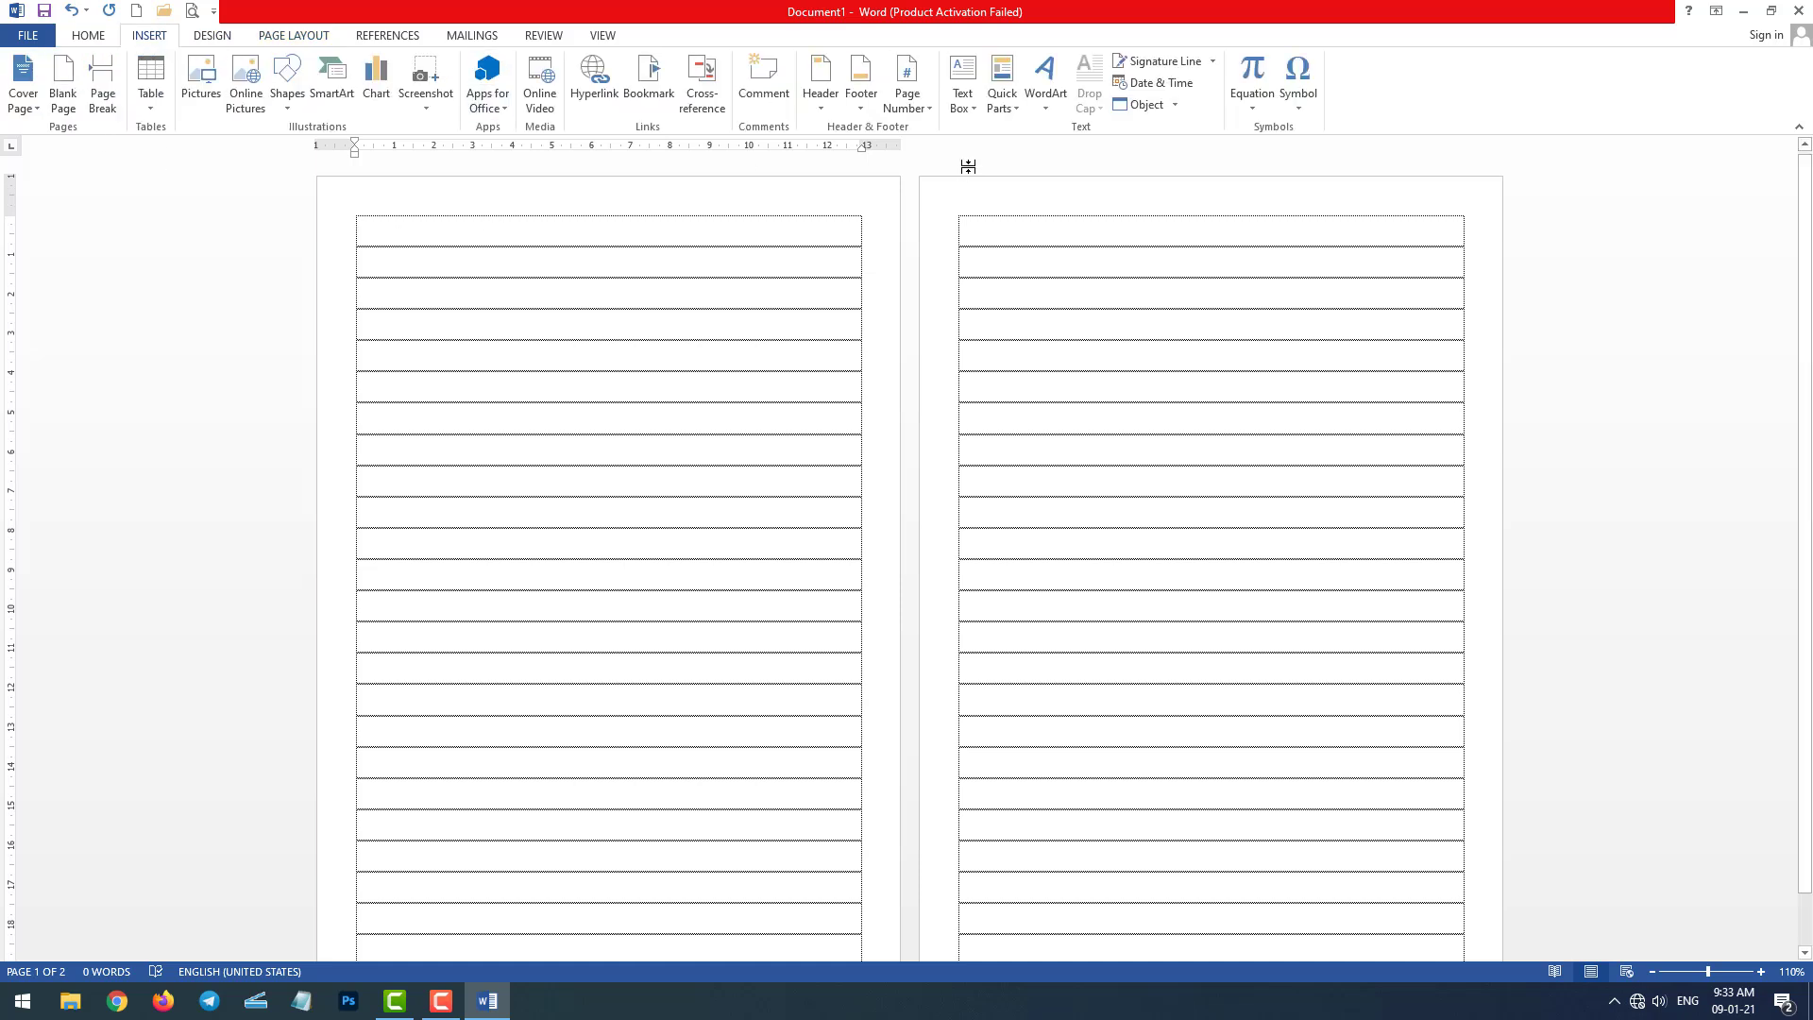
pyautogui.click(1045, 83)
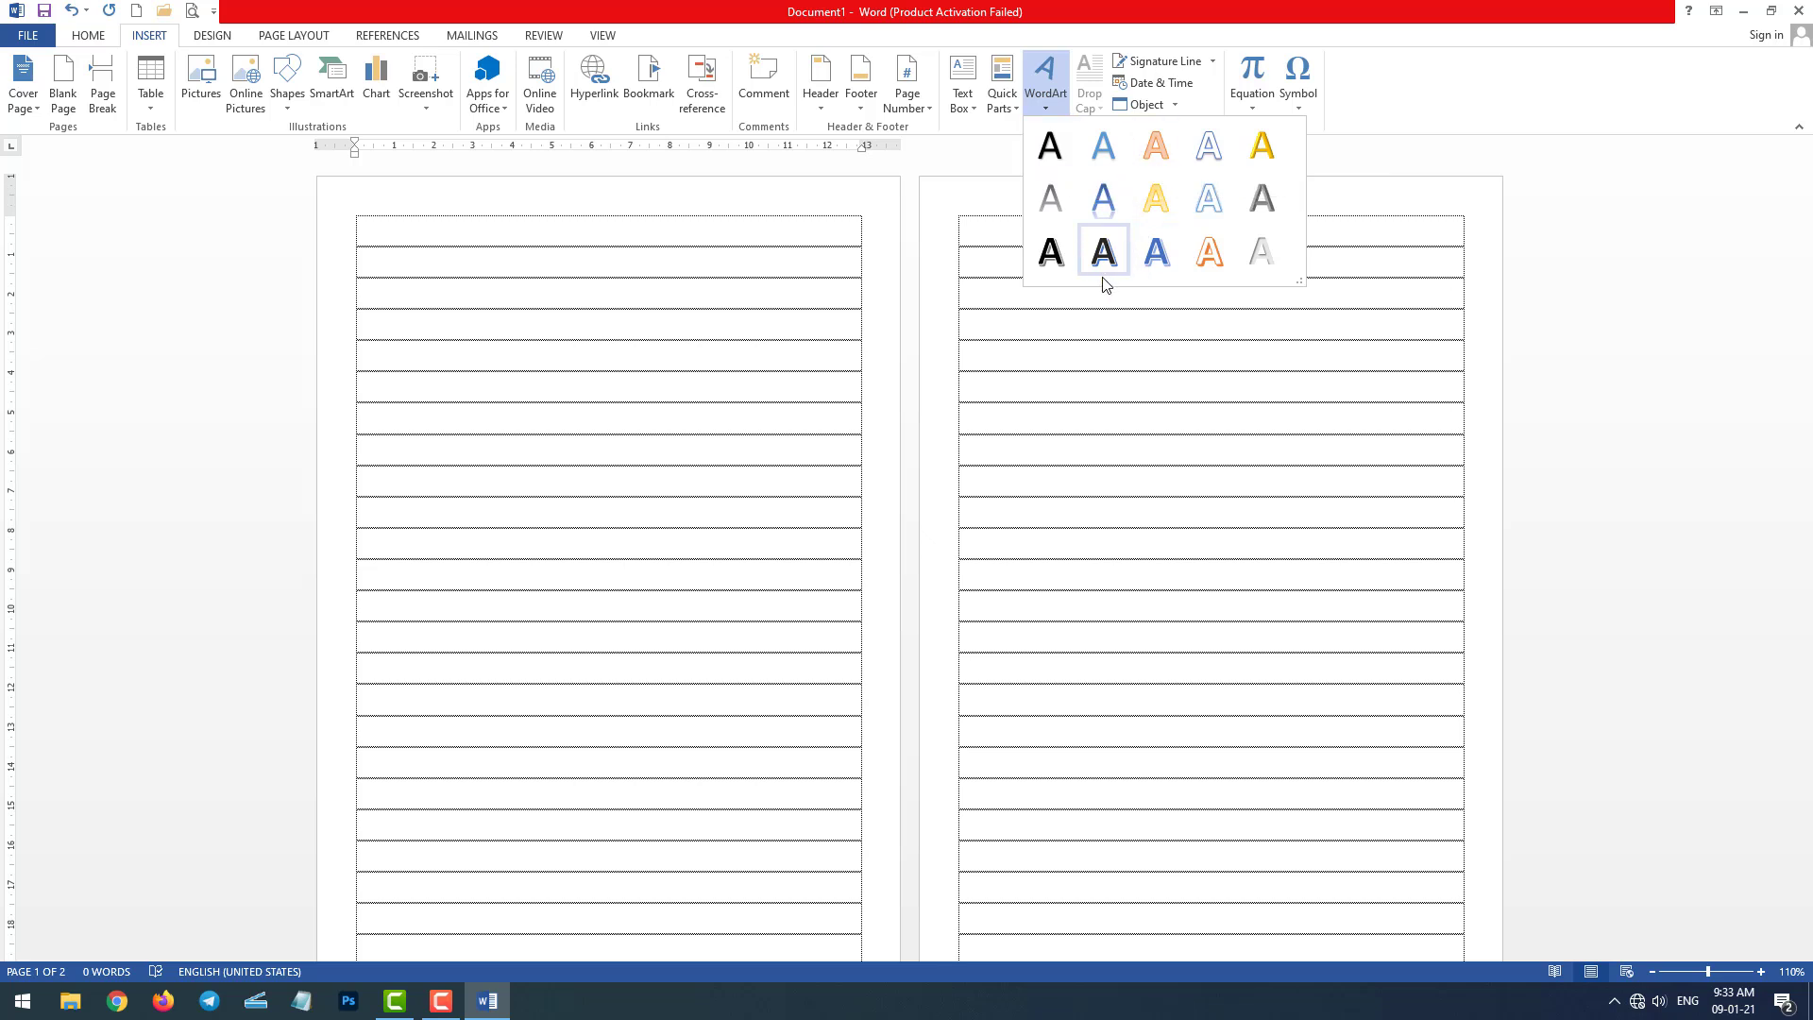
pyautogui.click(445, 223)
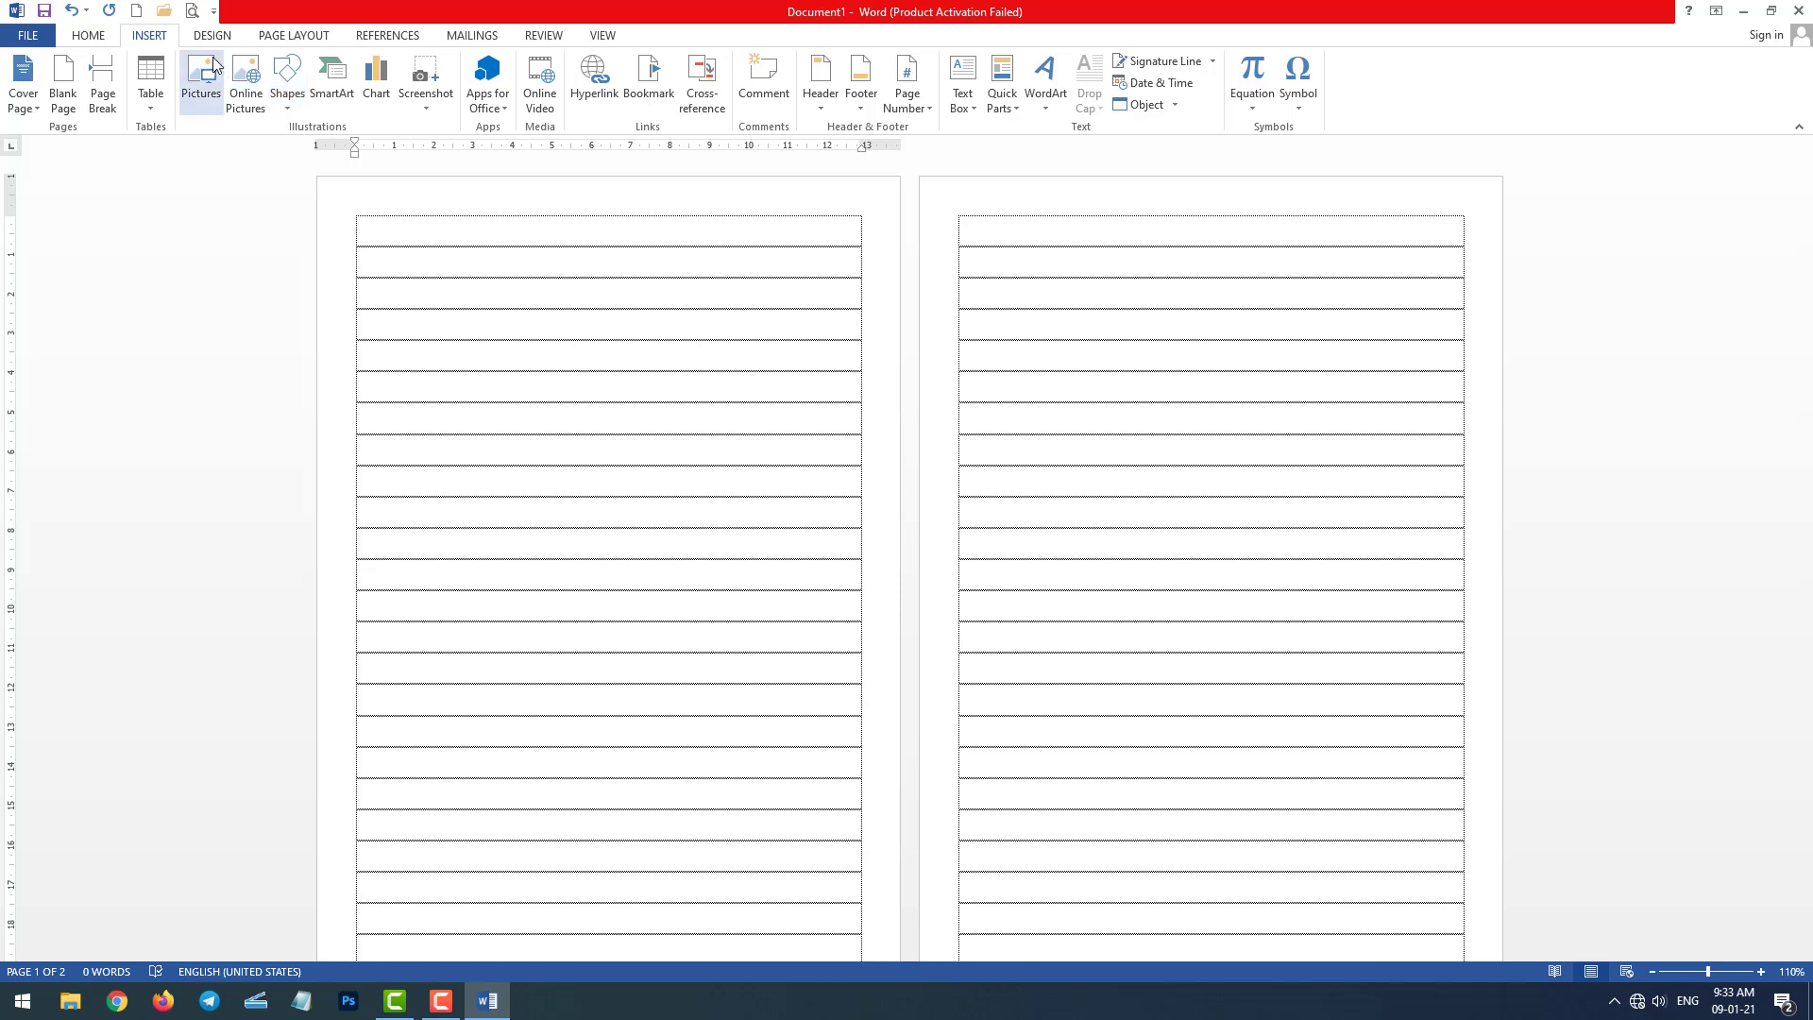
pyautogui.click(287, 80)
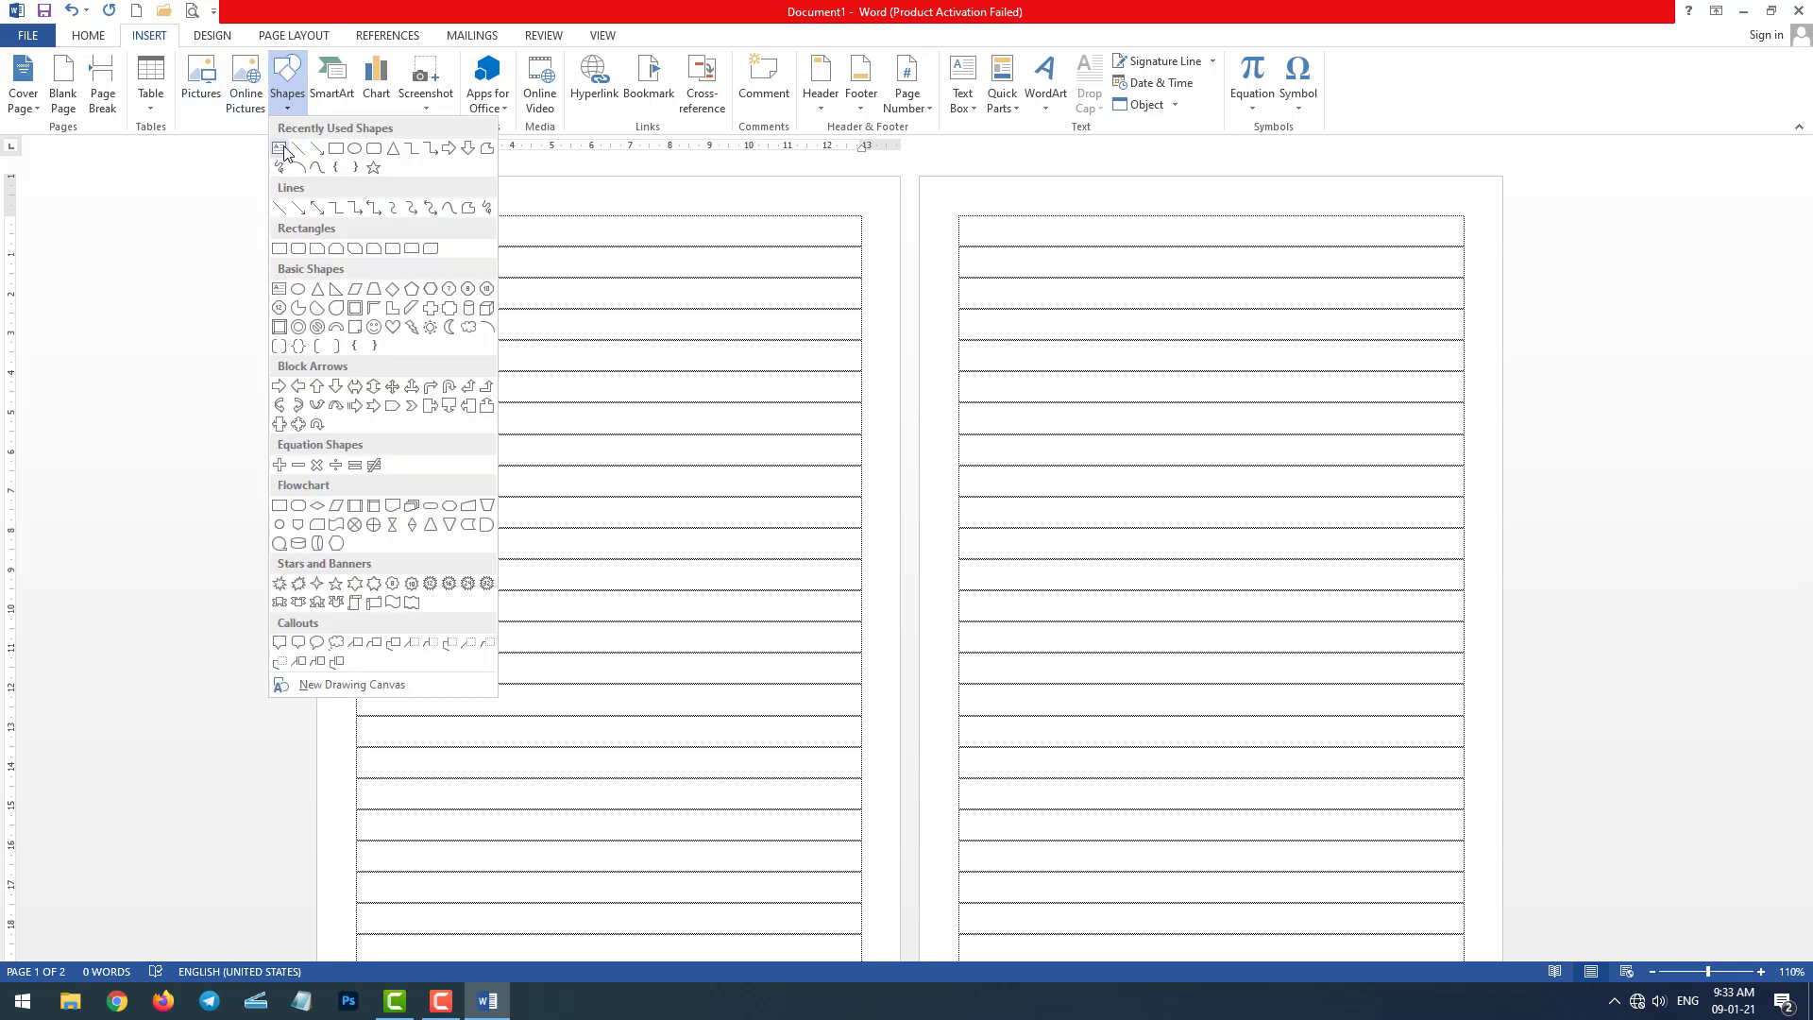
pyautogui.click(284, 152)
pyautogui.moveTo(400, 232); pyautogui.dragTo(841, 352)
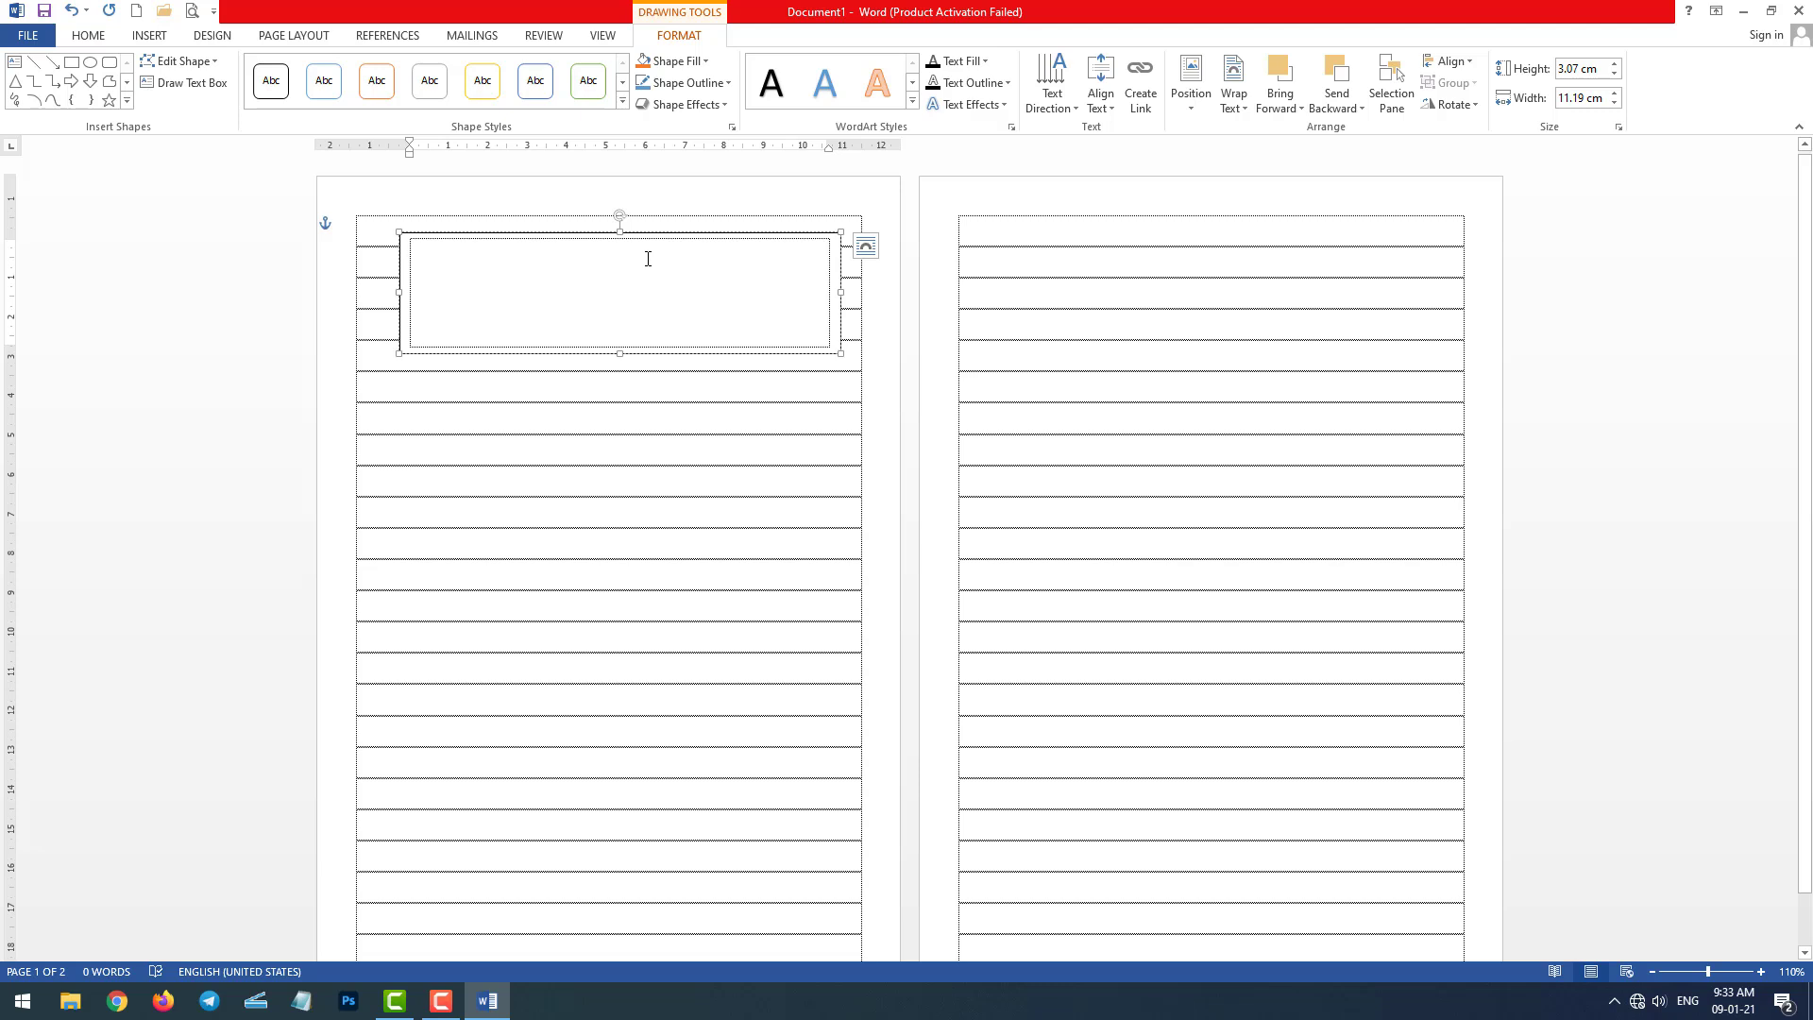
pyautogui.click(761, 232)
pyautogui.press('Delete')
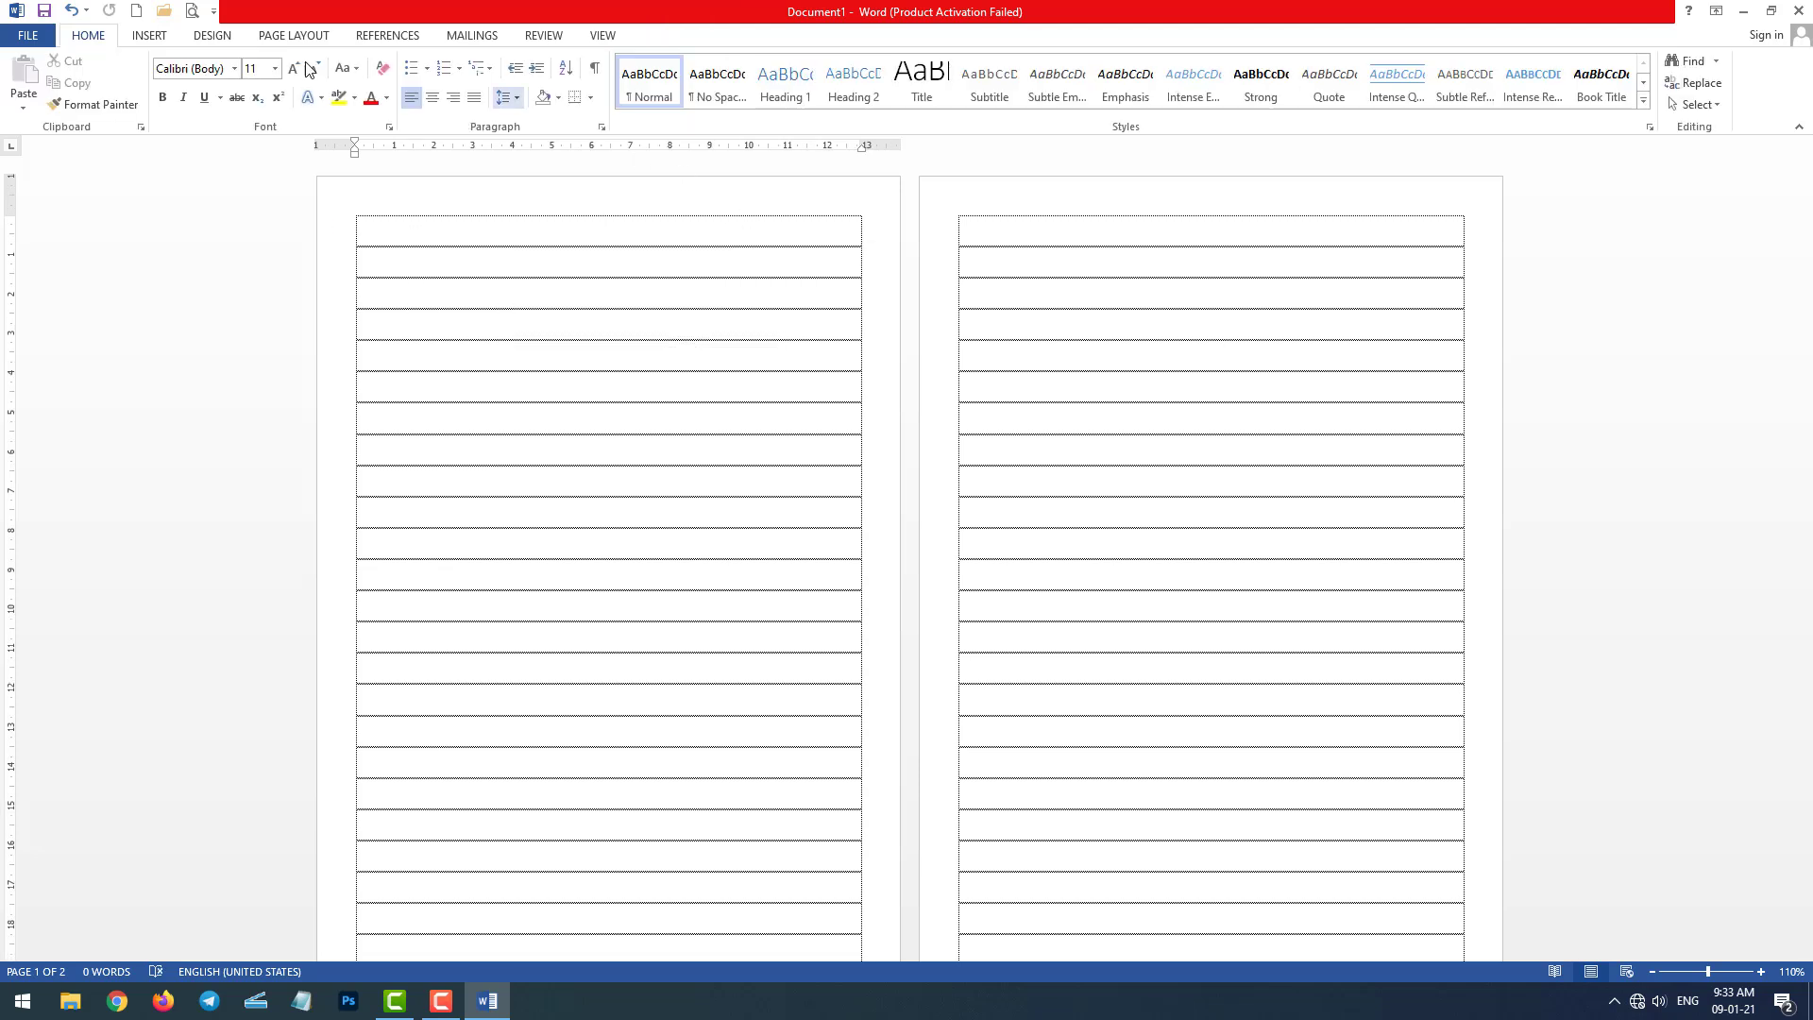
# Step: Insert a Fill - Black, Text 1, Shadow WordArt and widen it to 12.17 cm
pyautogui.click(156, 36)
pyautogui.click(1045, 80)
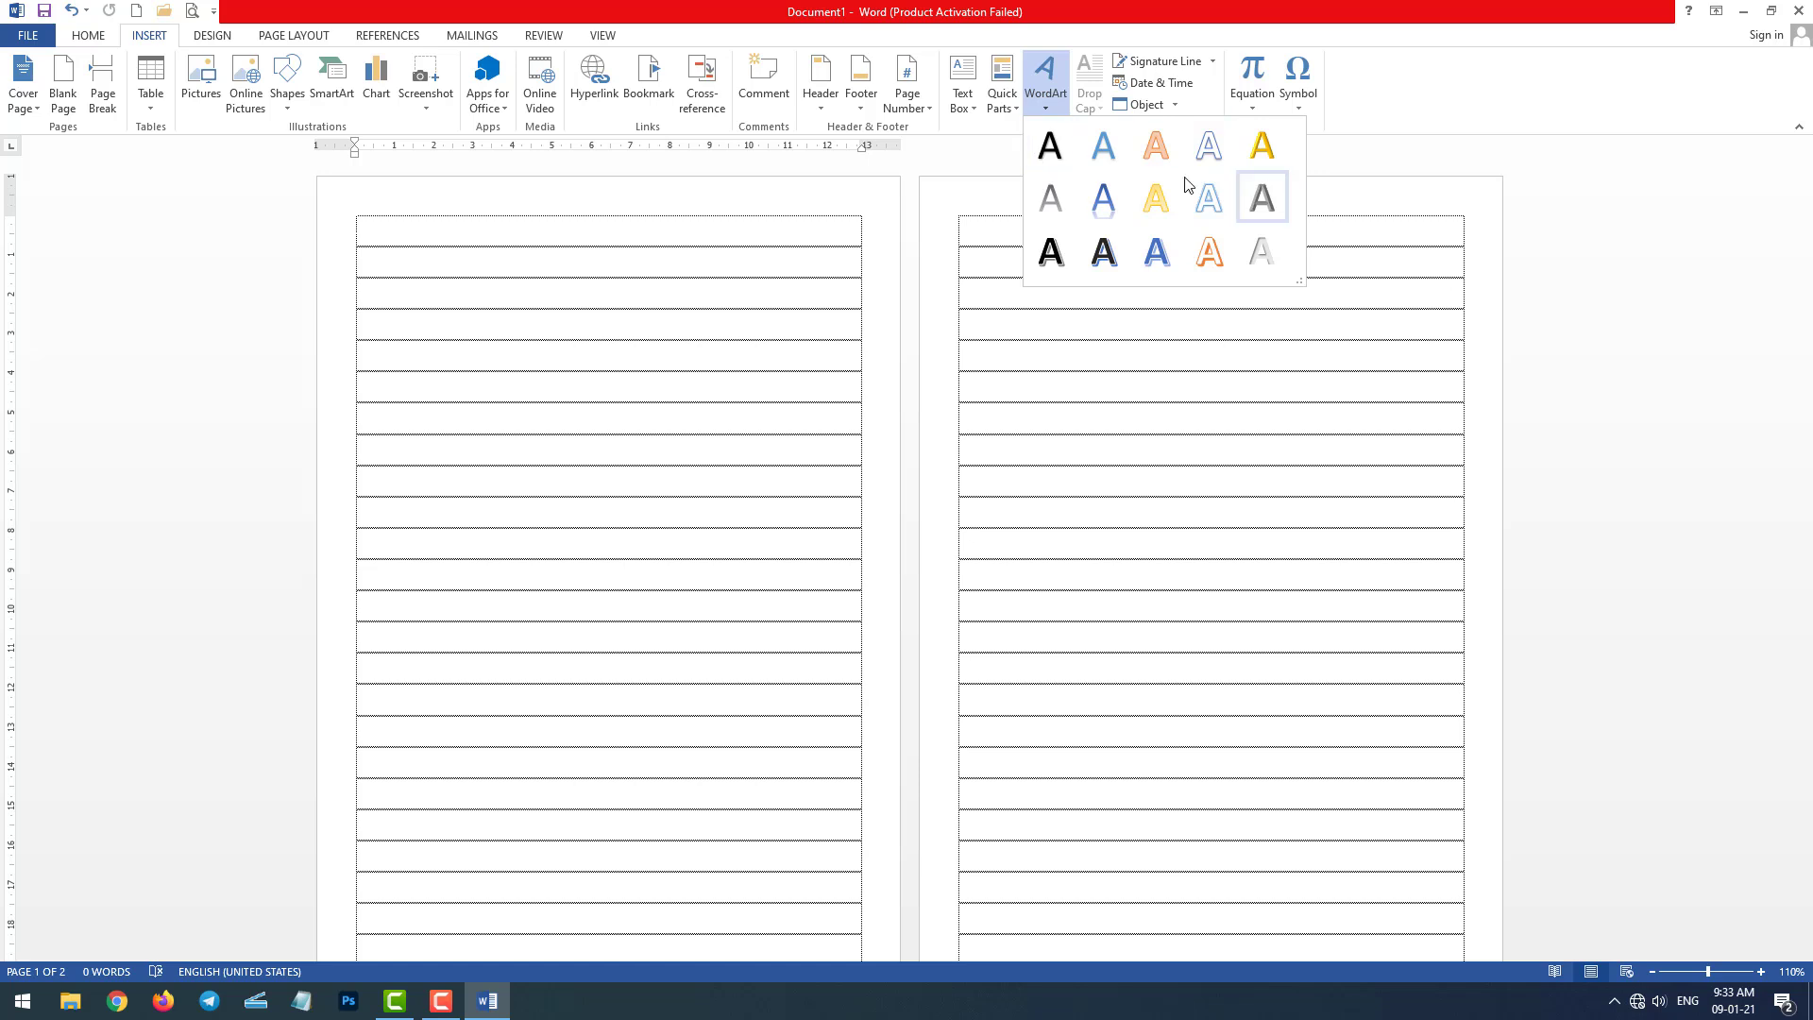
pyautogui.click(770, 340)
pyautogui.click(1045, 85)
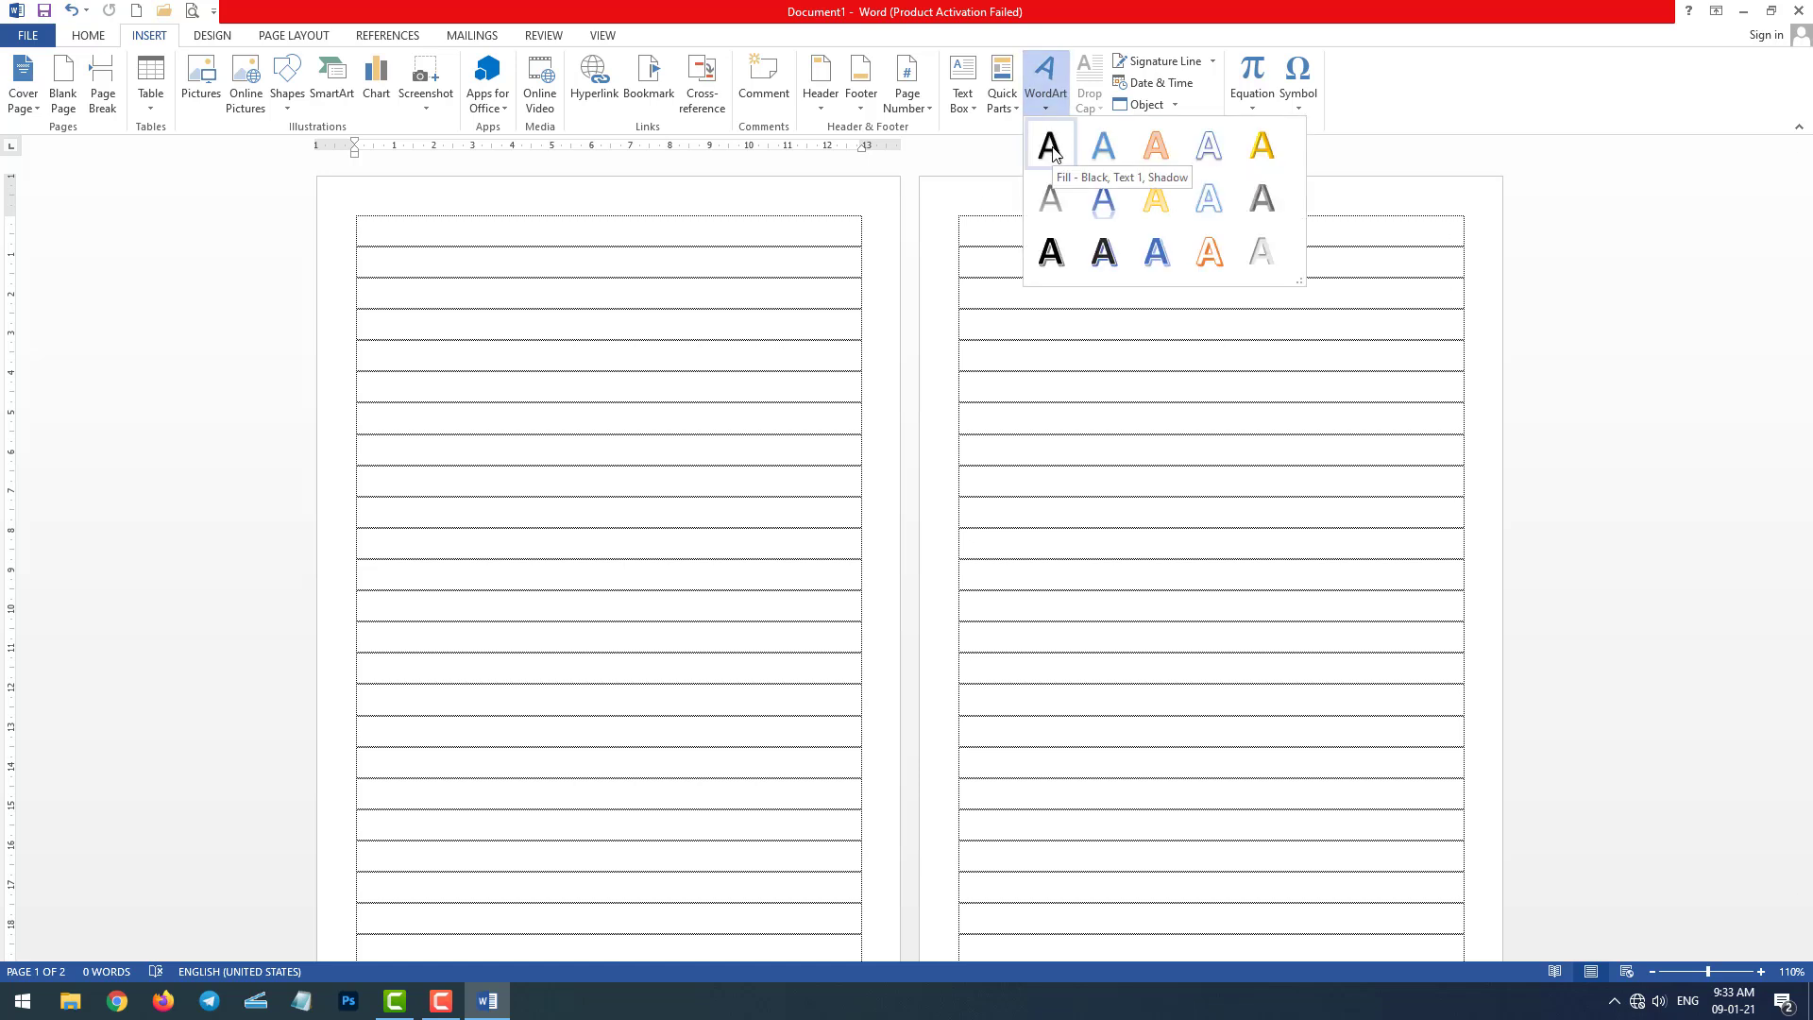
pyautogui.click(1049, 147)
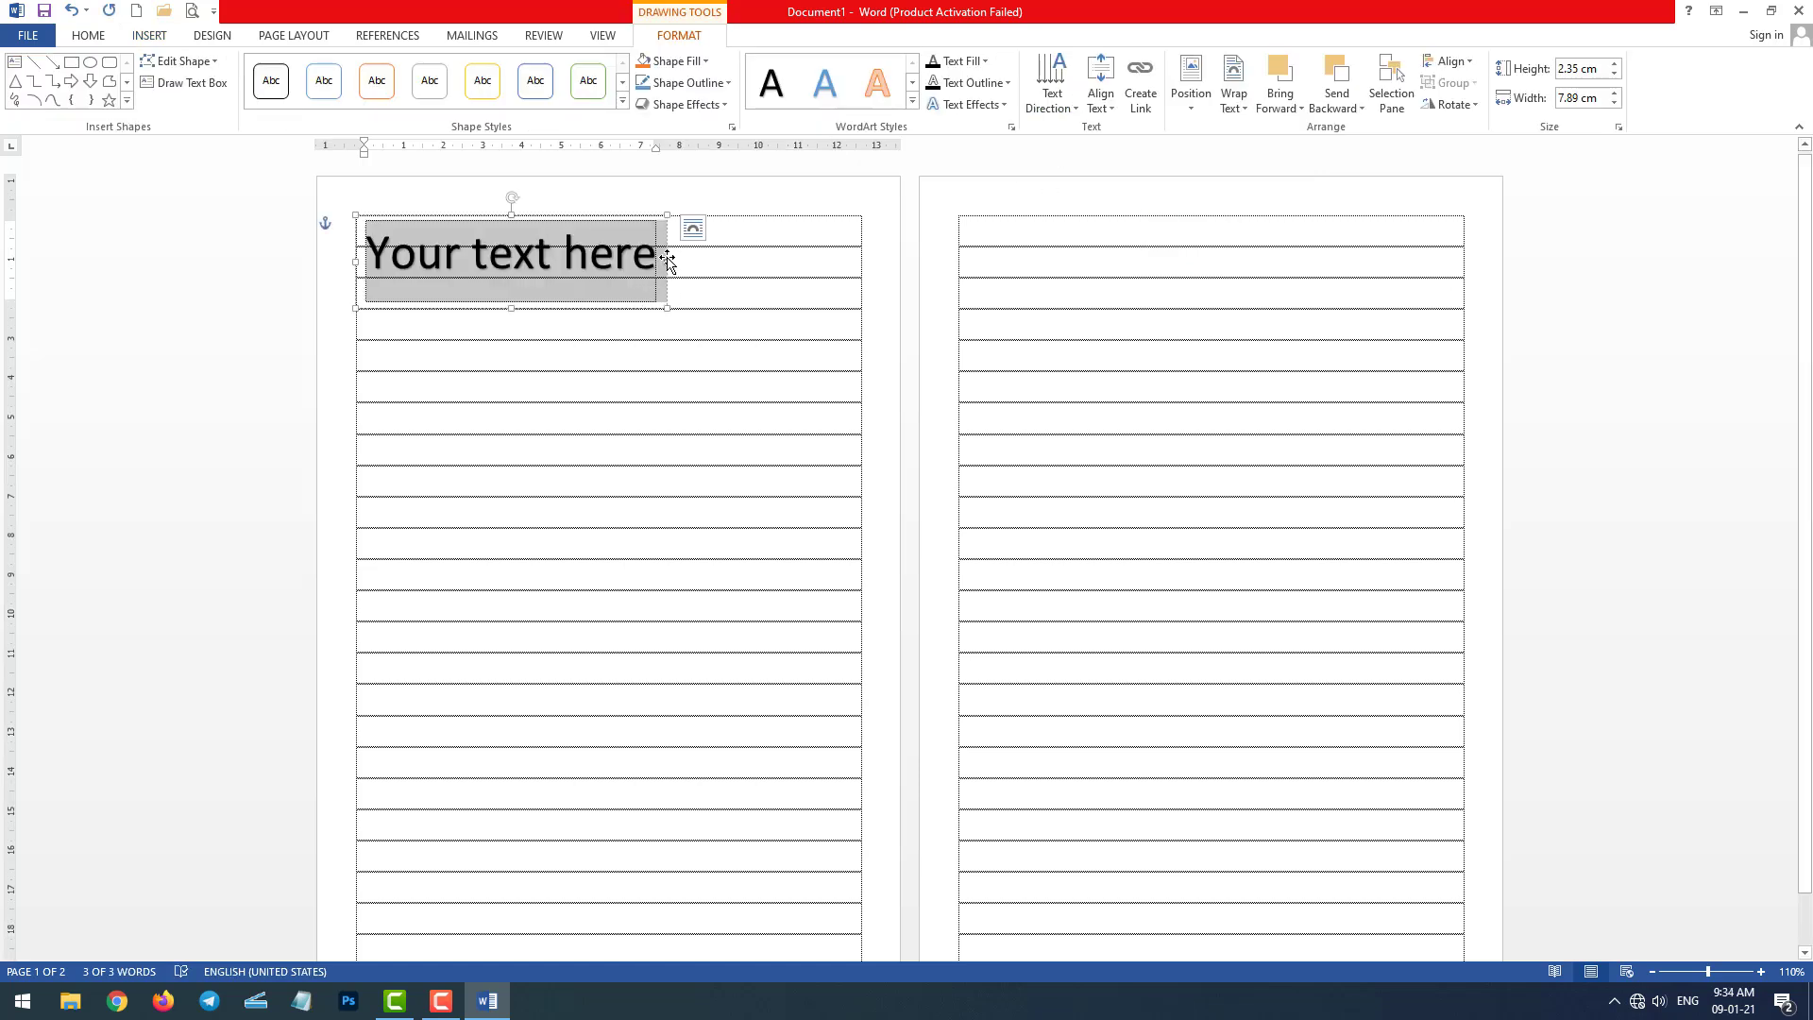
pyautogui.moveTo(667, 260)
pyautogui.mouseDown()
pyautogui.moveTo(837, 262)
pyautogui.moveTo(445, 257)
pyautogui.mouseUp()
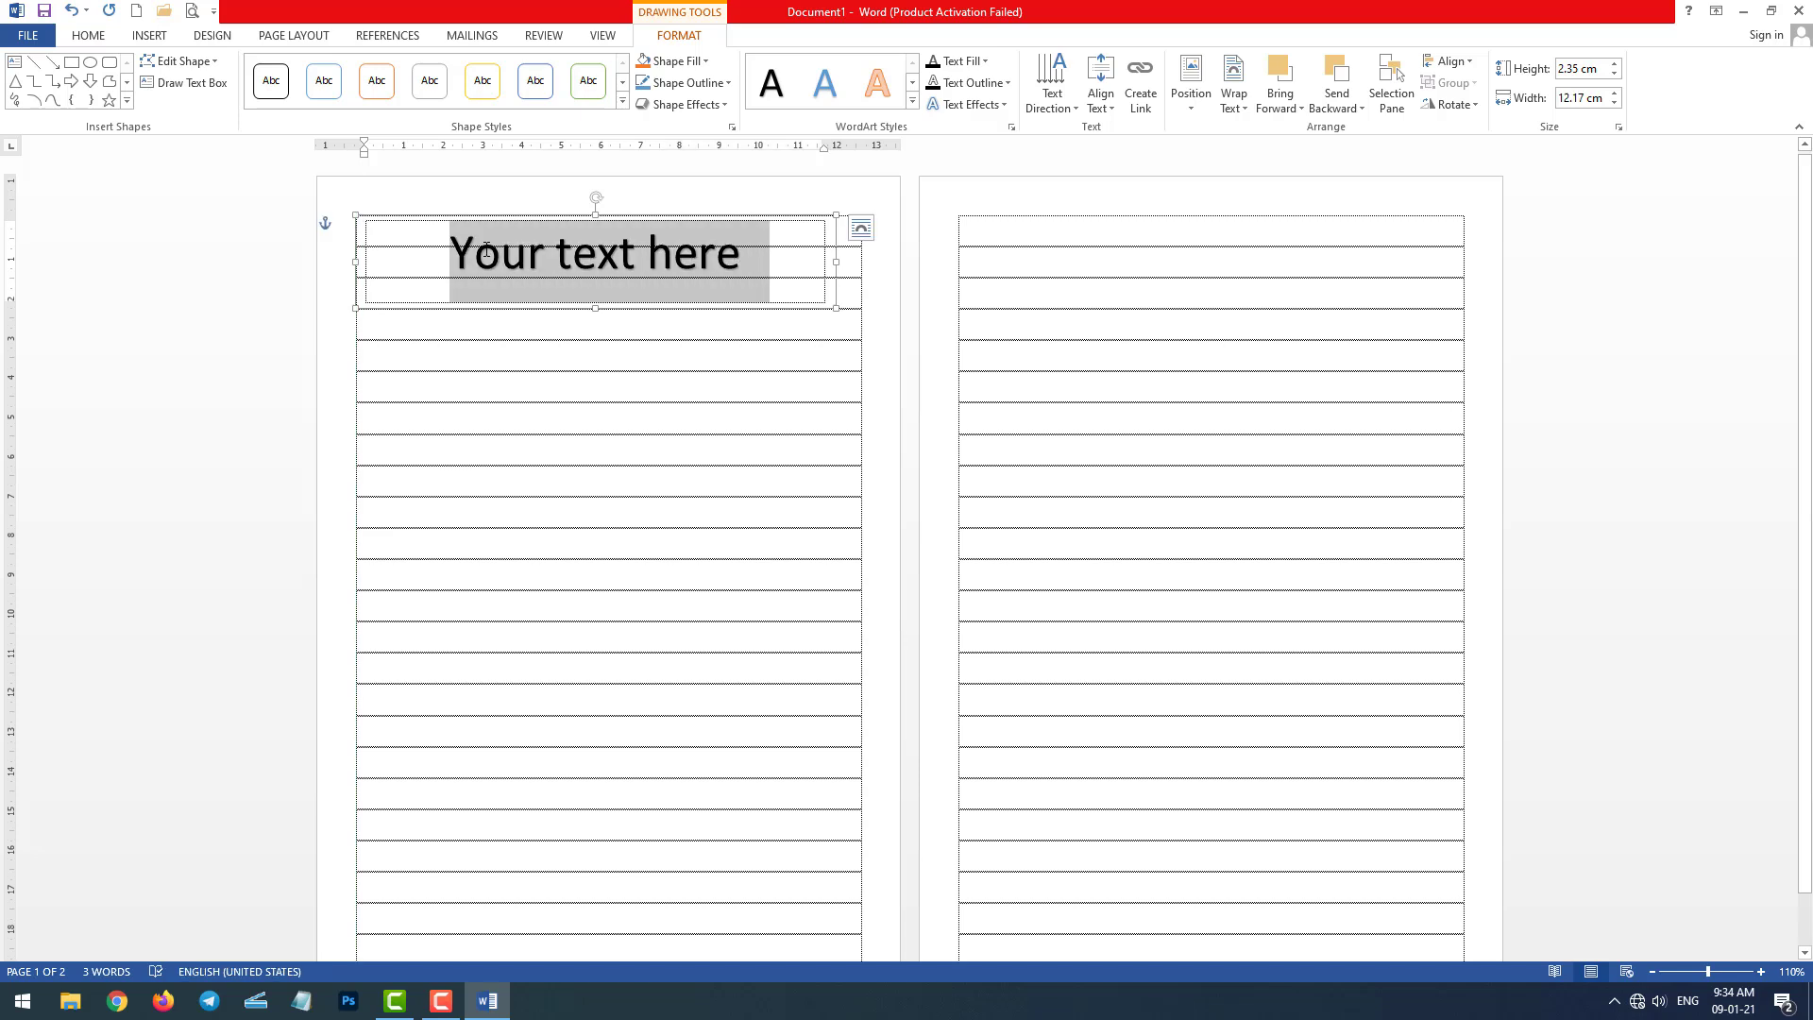
# Step: Set the WordArt font to Khmer OS Muol Light at size 20
pyautogui.click(88, 35)
pyautogui.click(275, 68)
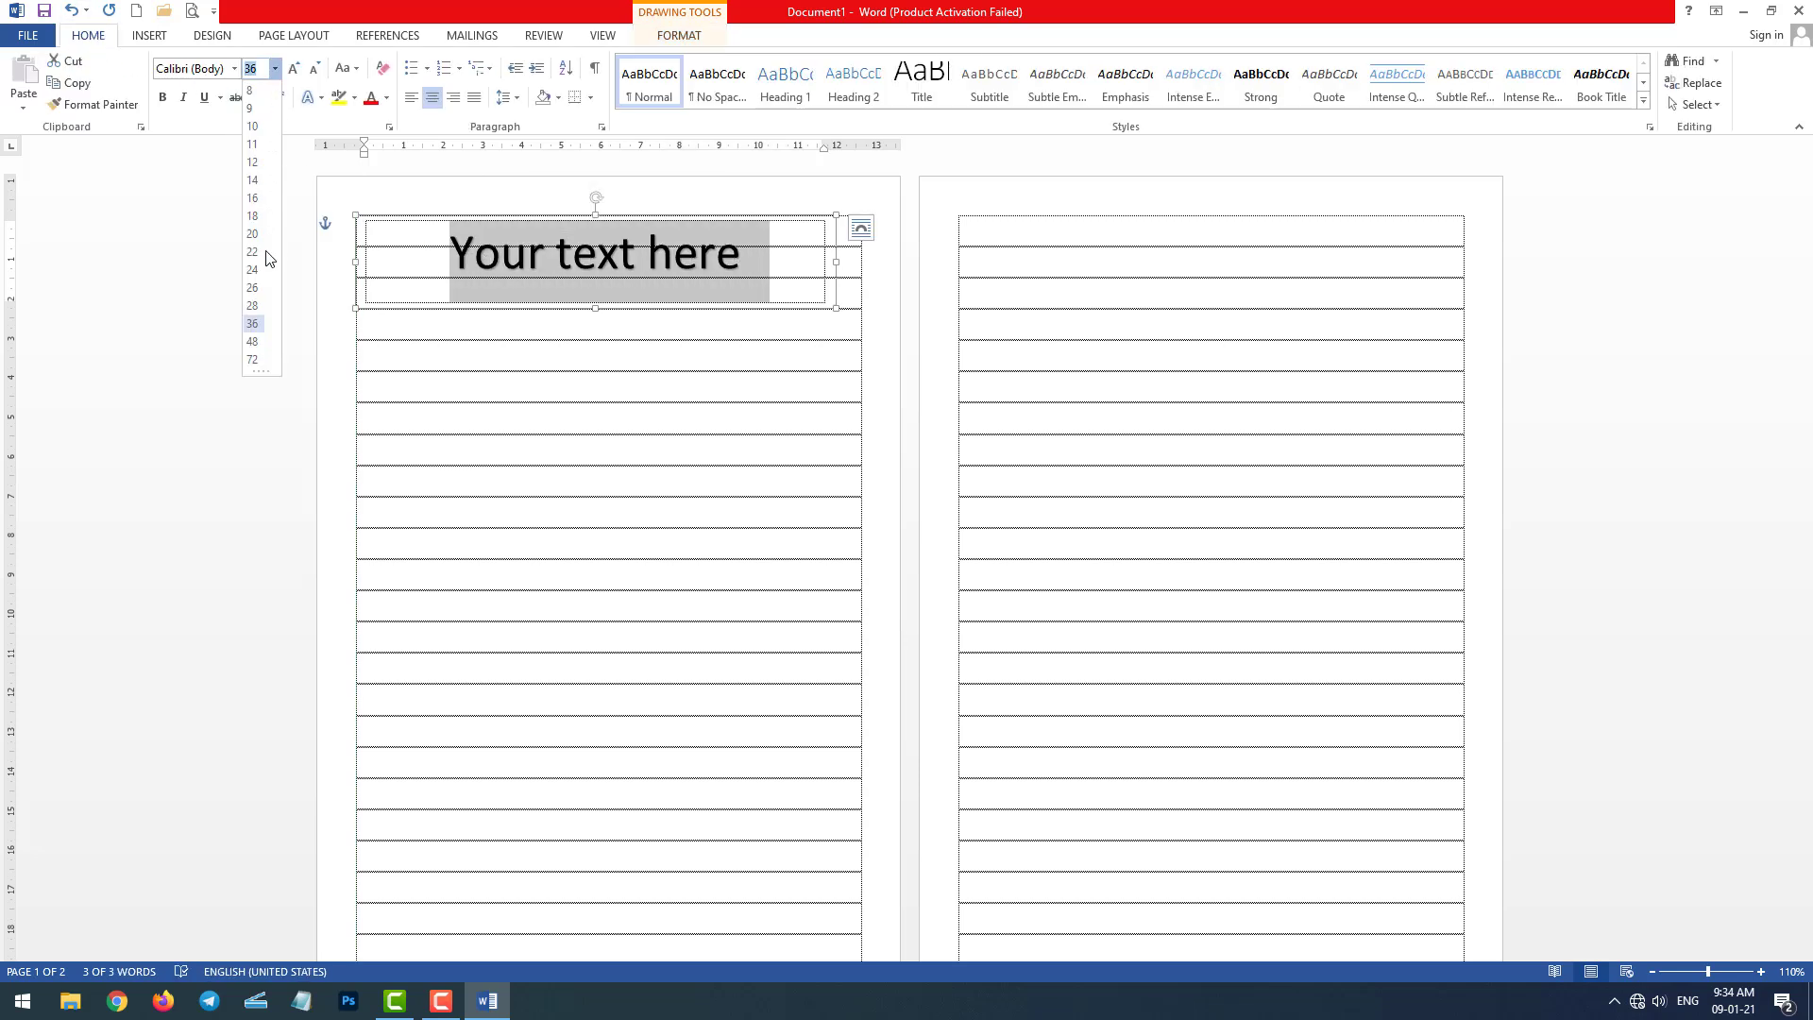
pyautogui.click(252, 233)
pyautogui.click(205, 69)
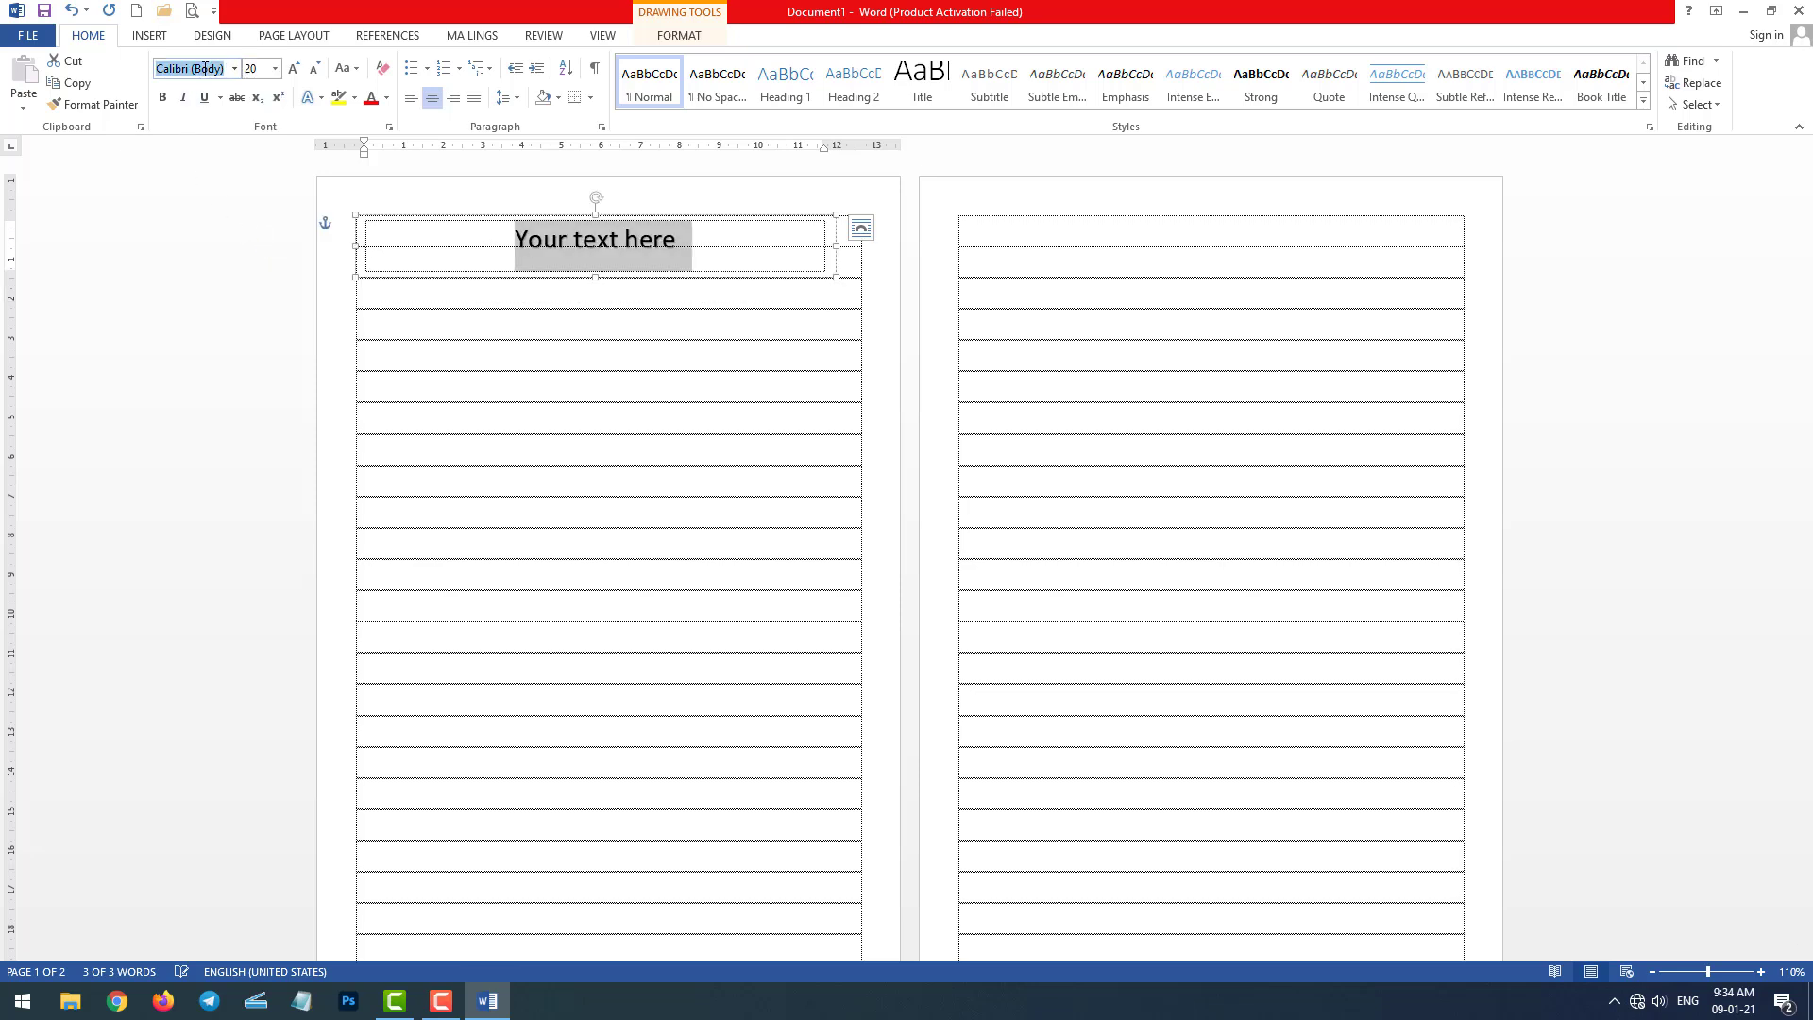
pyautogui.click(234, 69)
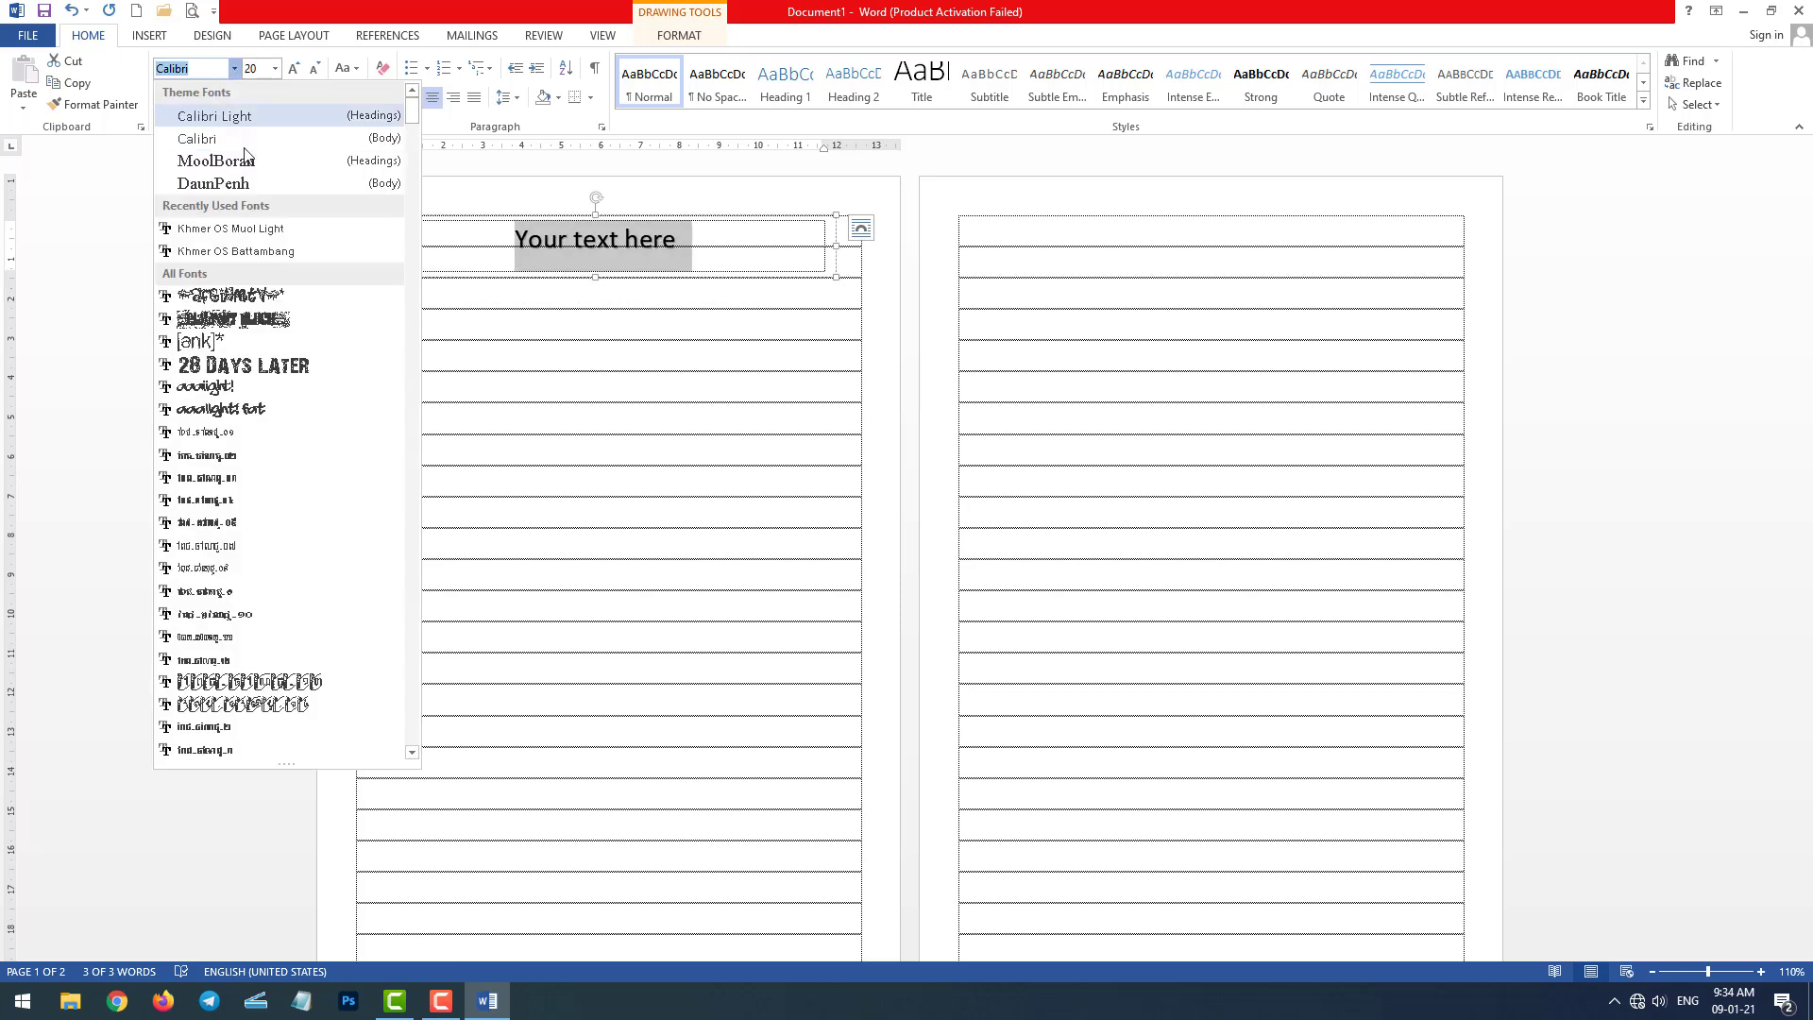
pyautogui.click(264, 235)
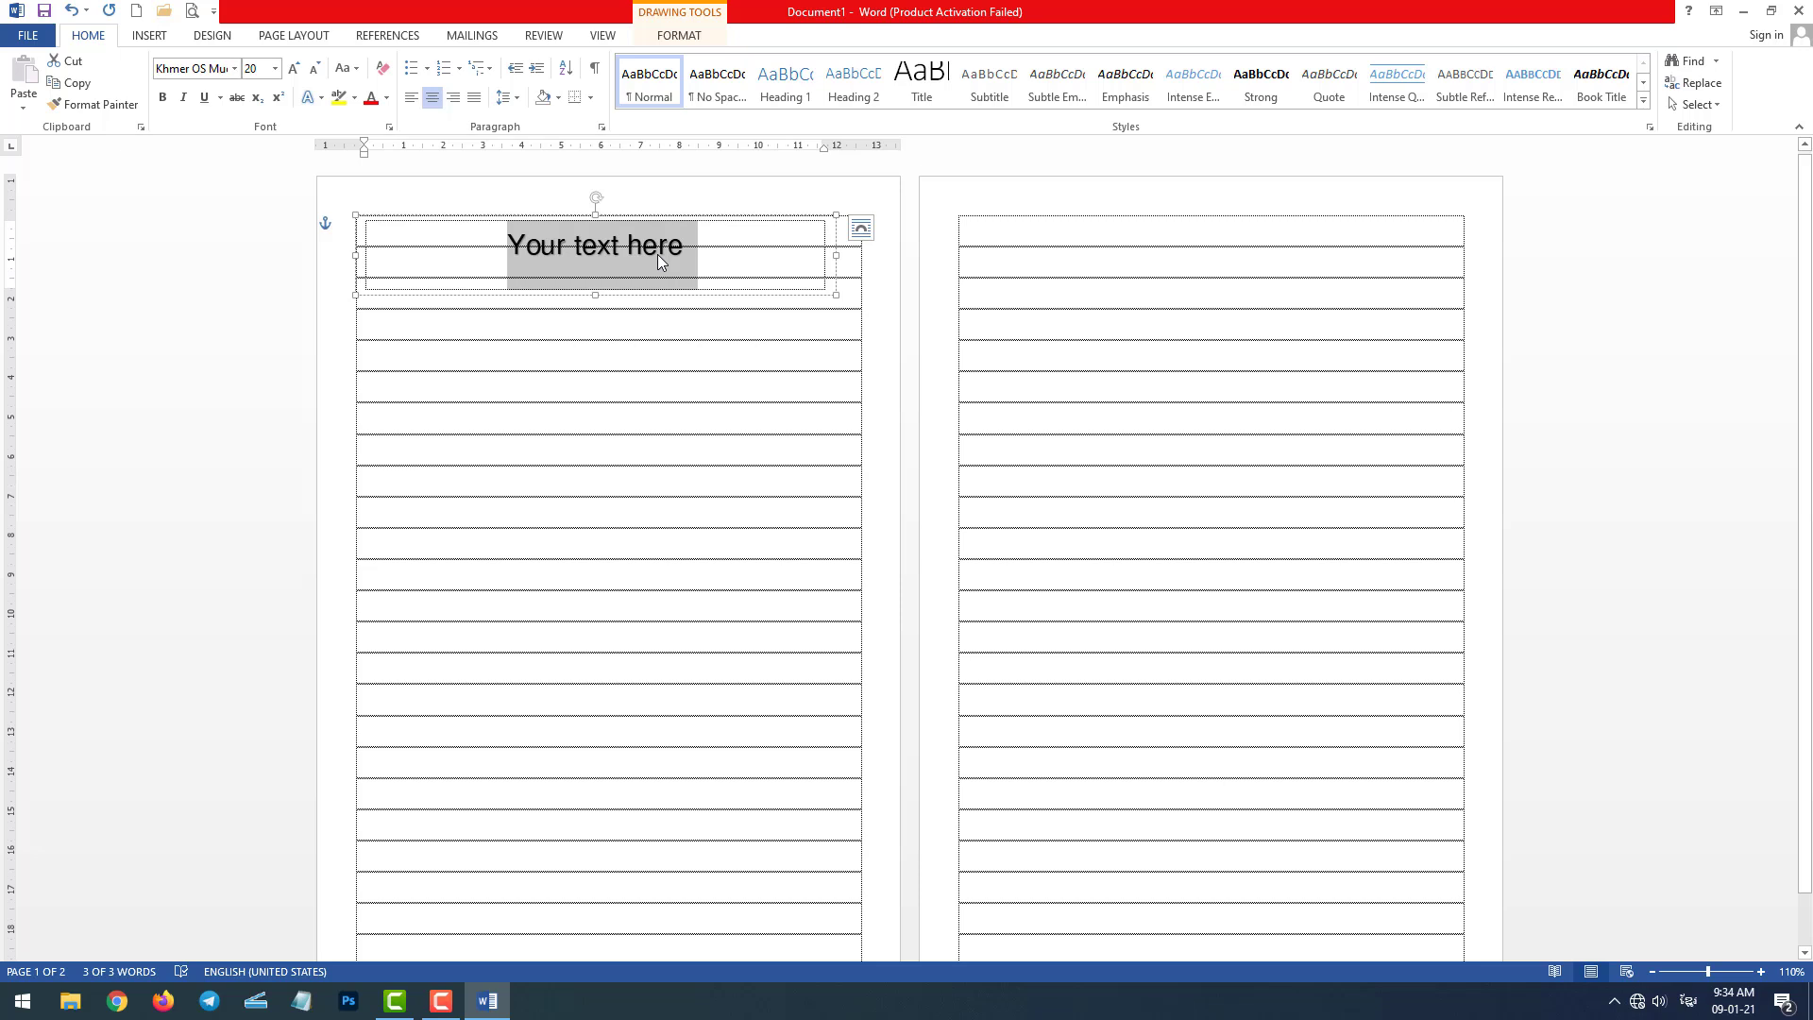
# Step: Type the school name សរលាបឋមសិក្សាគោកណាាល as the title and nudge its box into place
pyautogui.write('សរ')
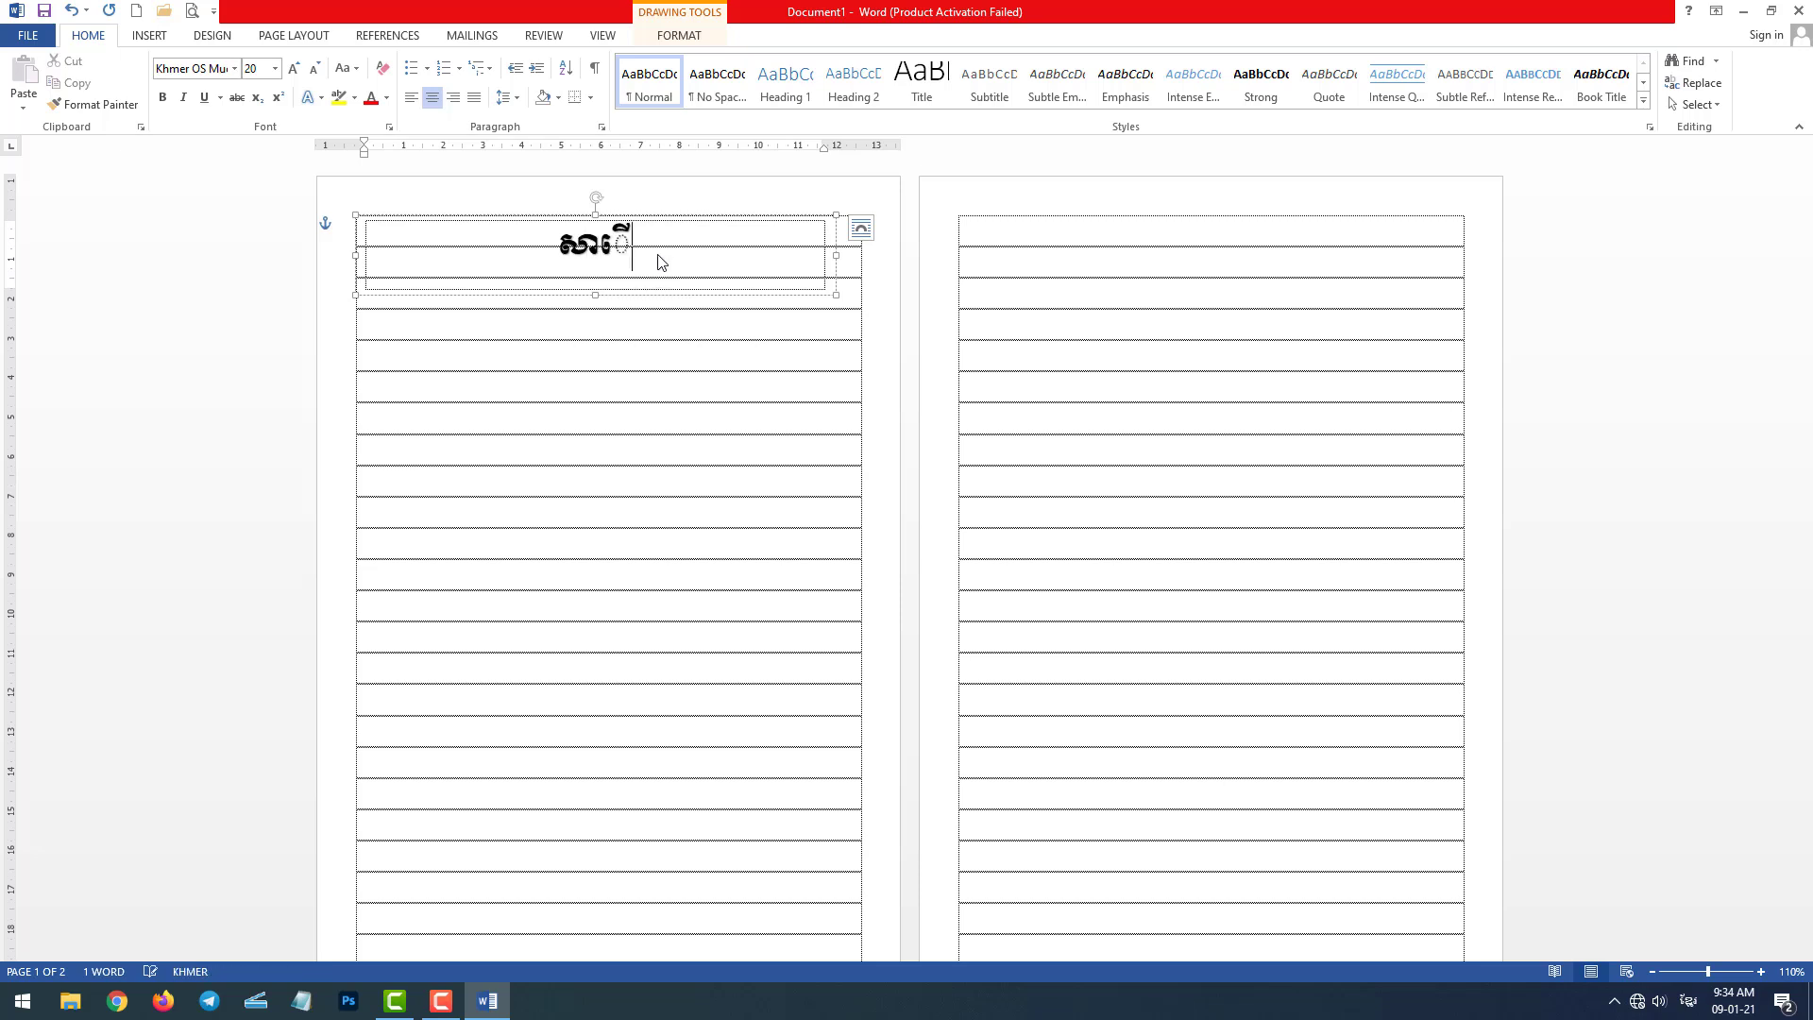
pyautogui.write('លាប')
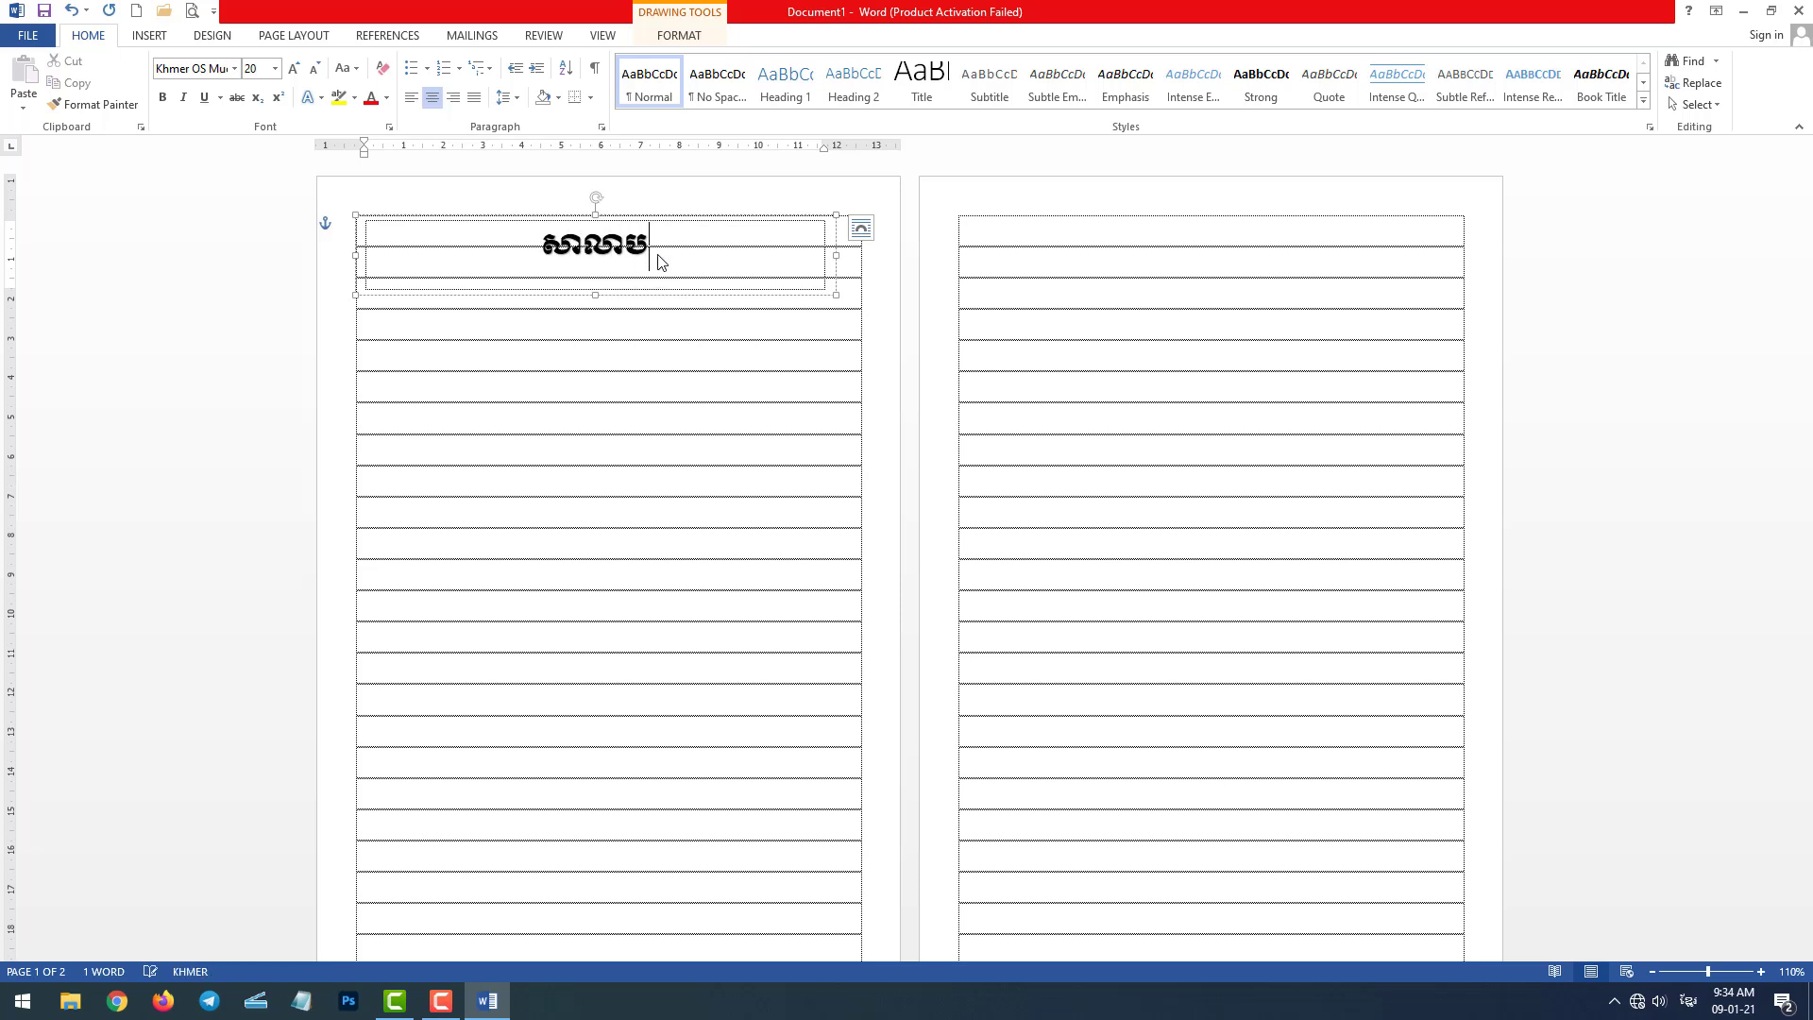
pyautogui.write('ឋមសិក្សា')
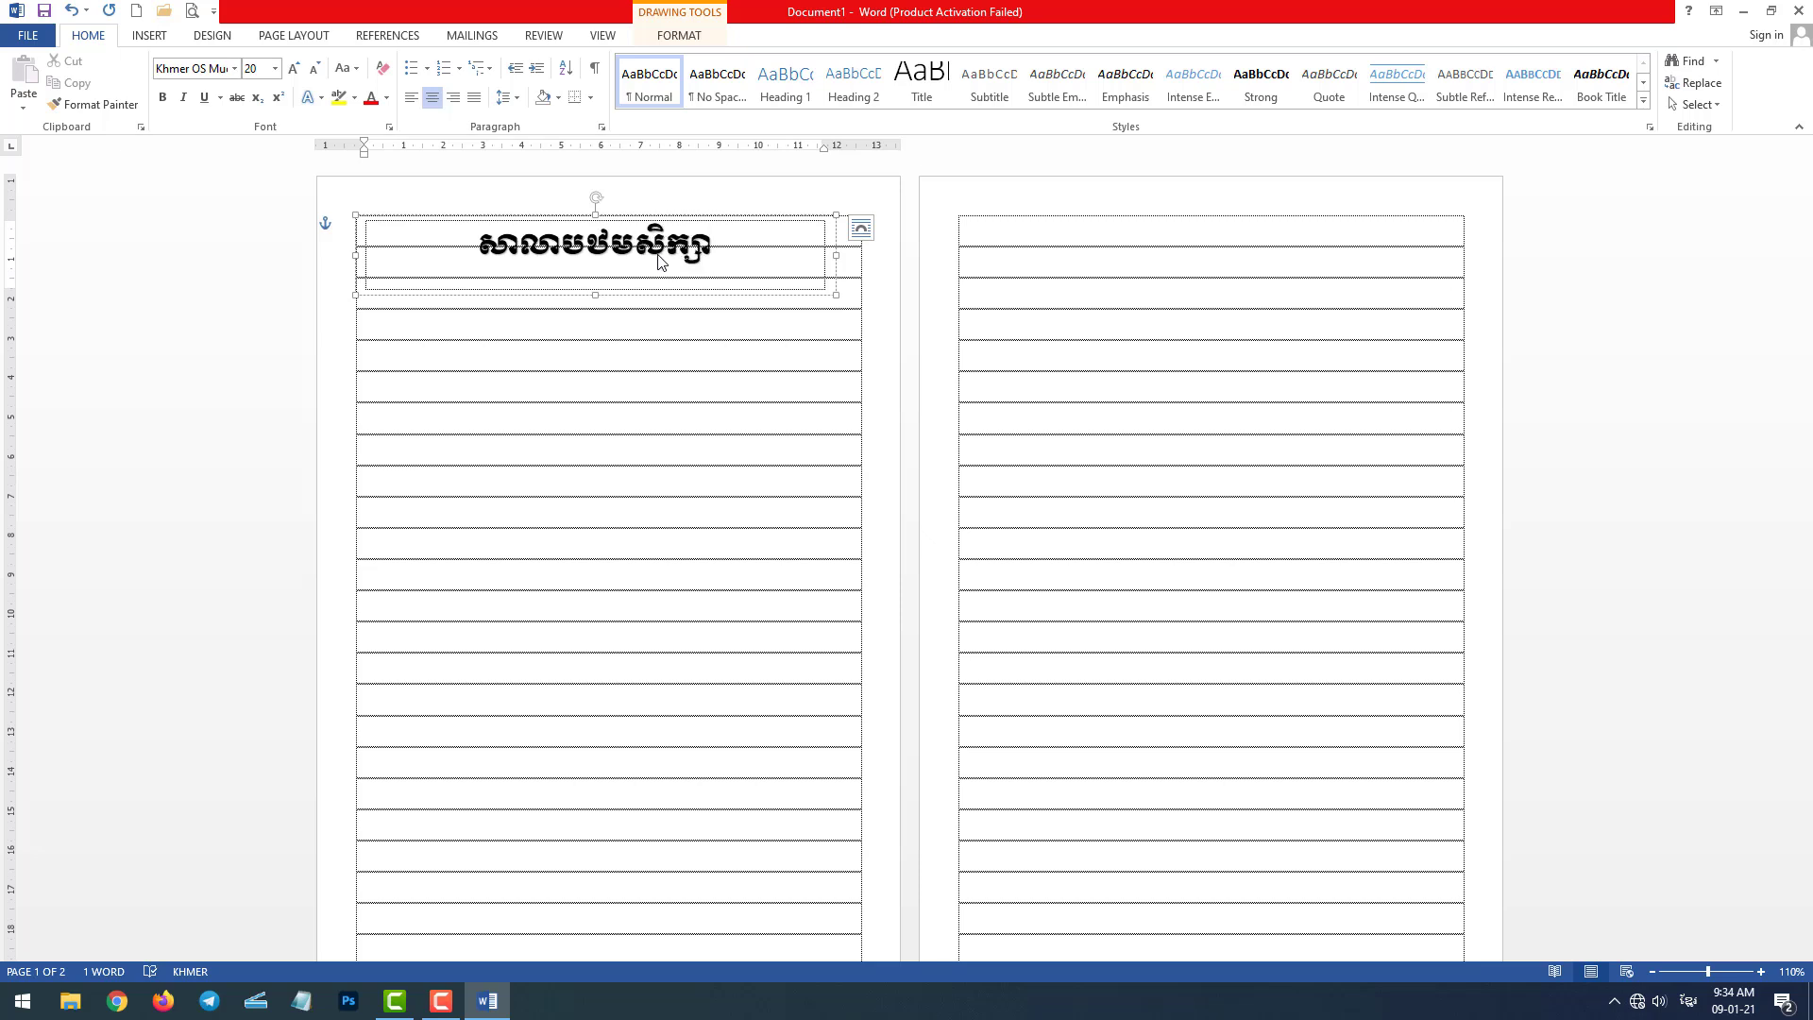
pyautogui.write('គោកណា')
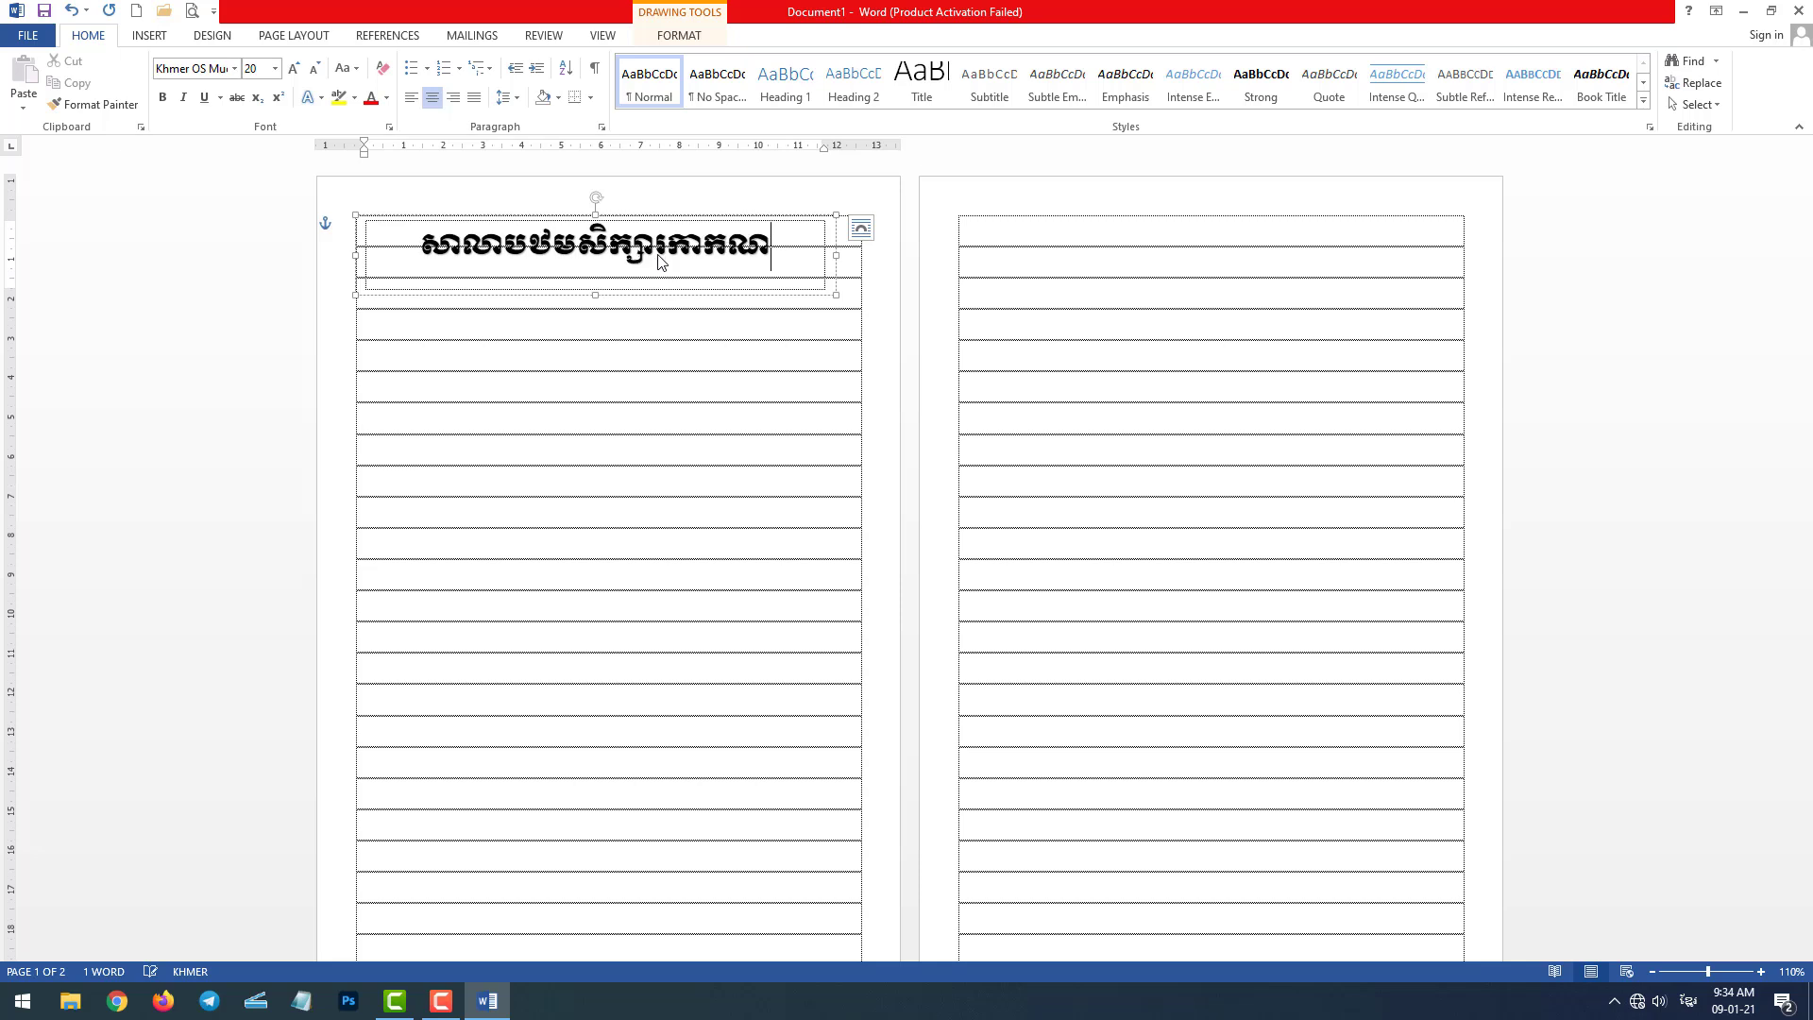
pyautogui.press('BackSpace')
pyautogui.write('្តាល')
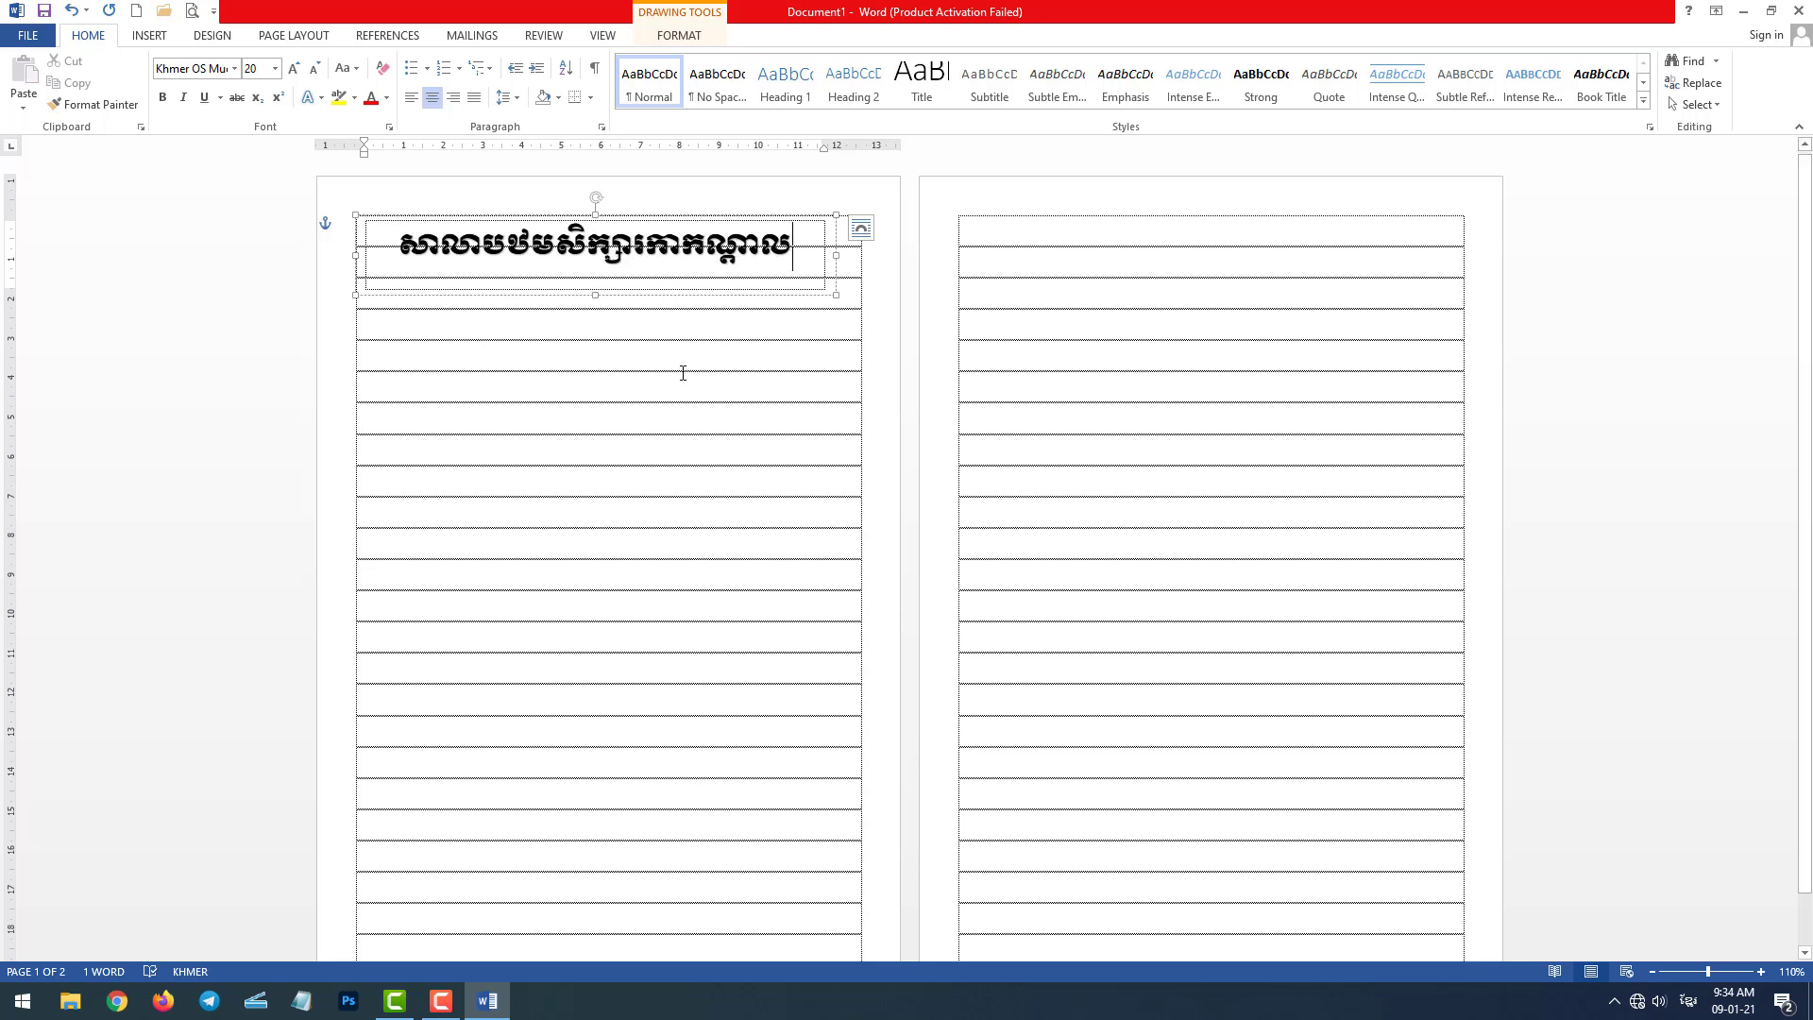
pyautogui.click(678, 358)
pyautogui.click(587, 250)
pyautogui.click(615, 297)
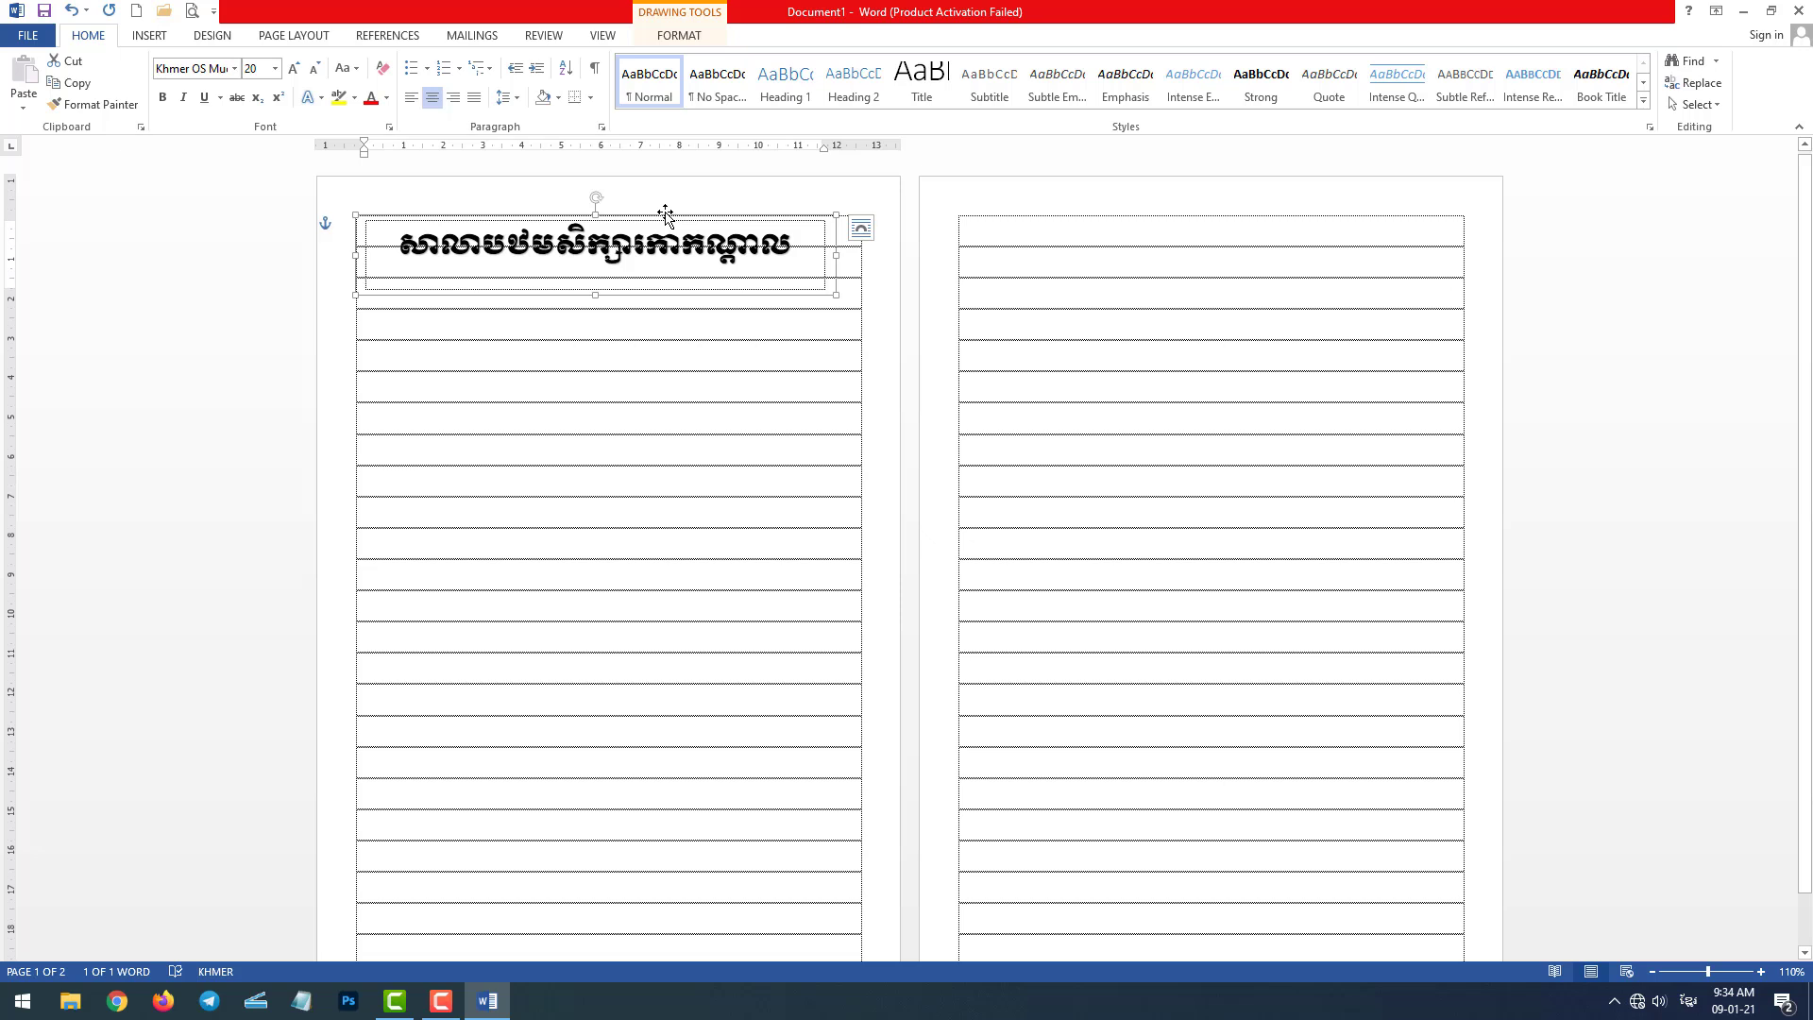
pyautogui.moveTo(665, 215); pyautogui.dragTo(665, 214)
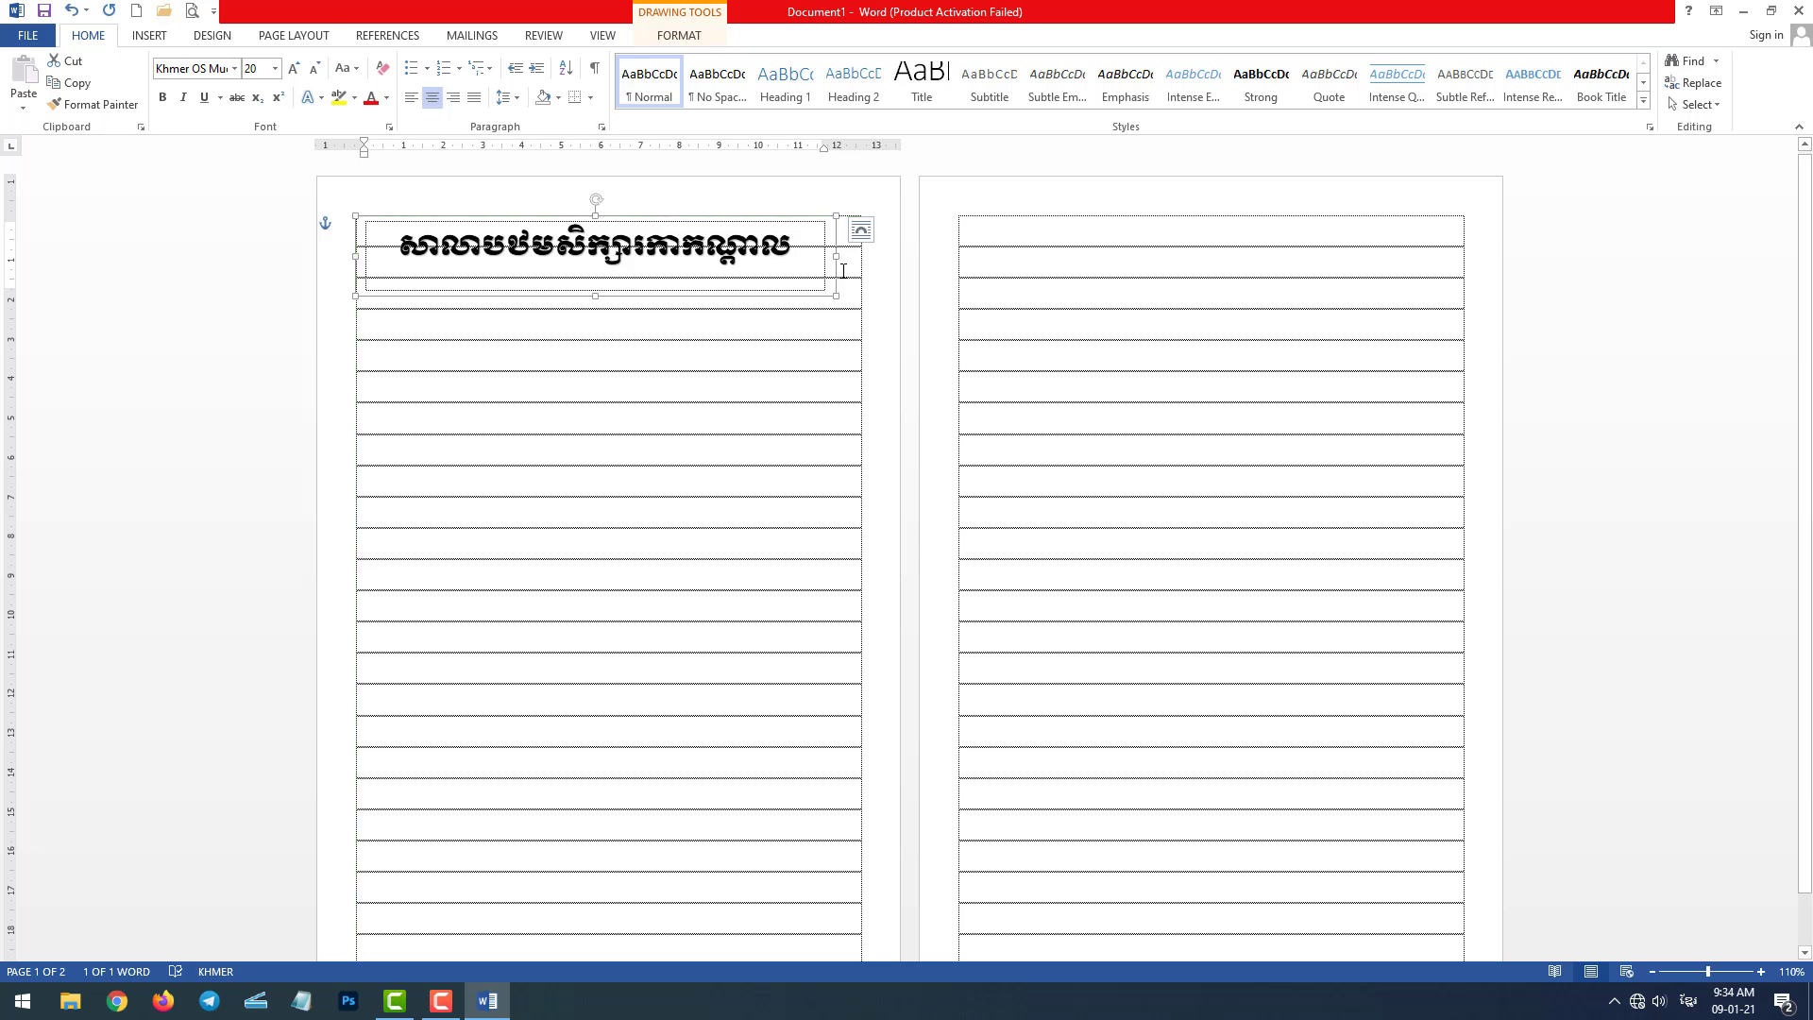
# Step: Widen the title box to 12.8 cm and apply a Warp transform text effect
pyautogui.moveTo(841, 255); pyautogui.dragTo(861, 255)
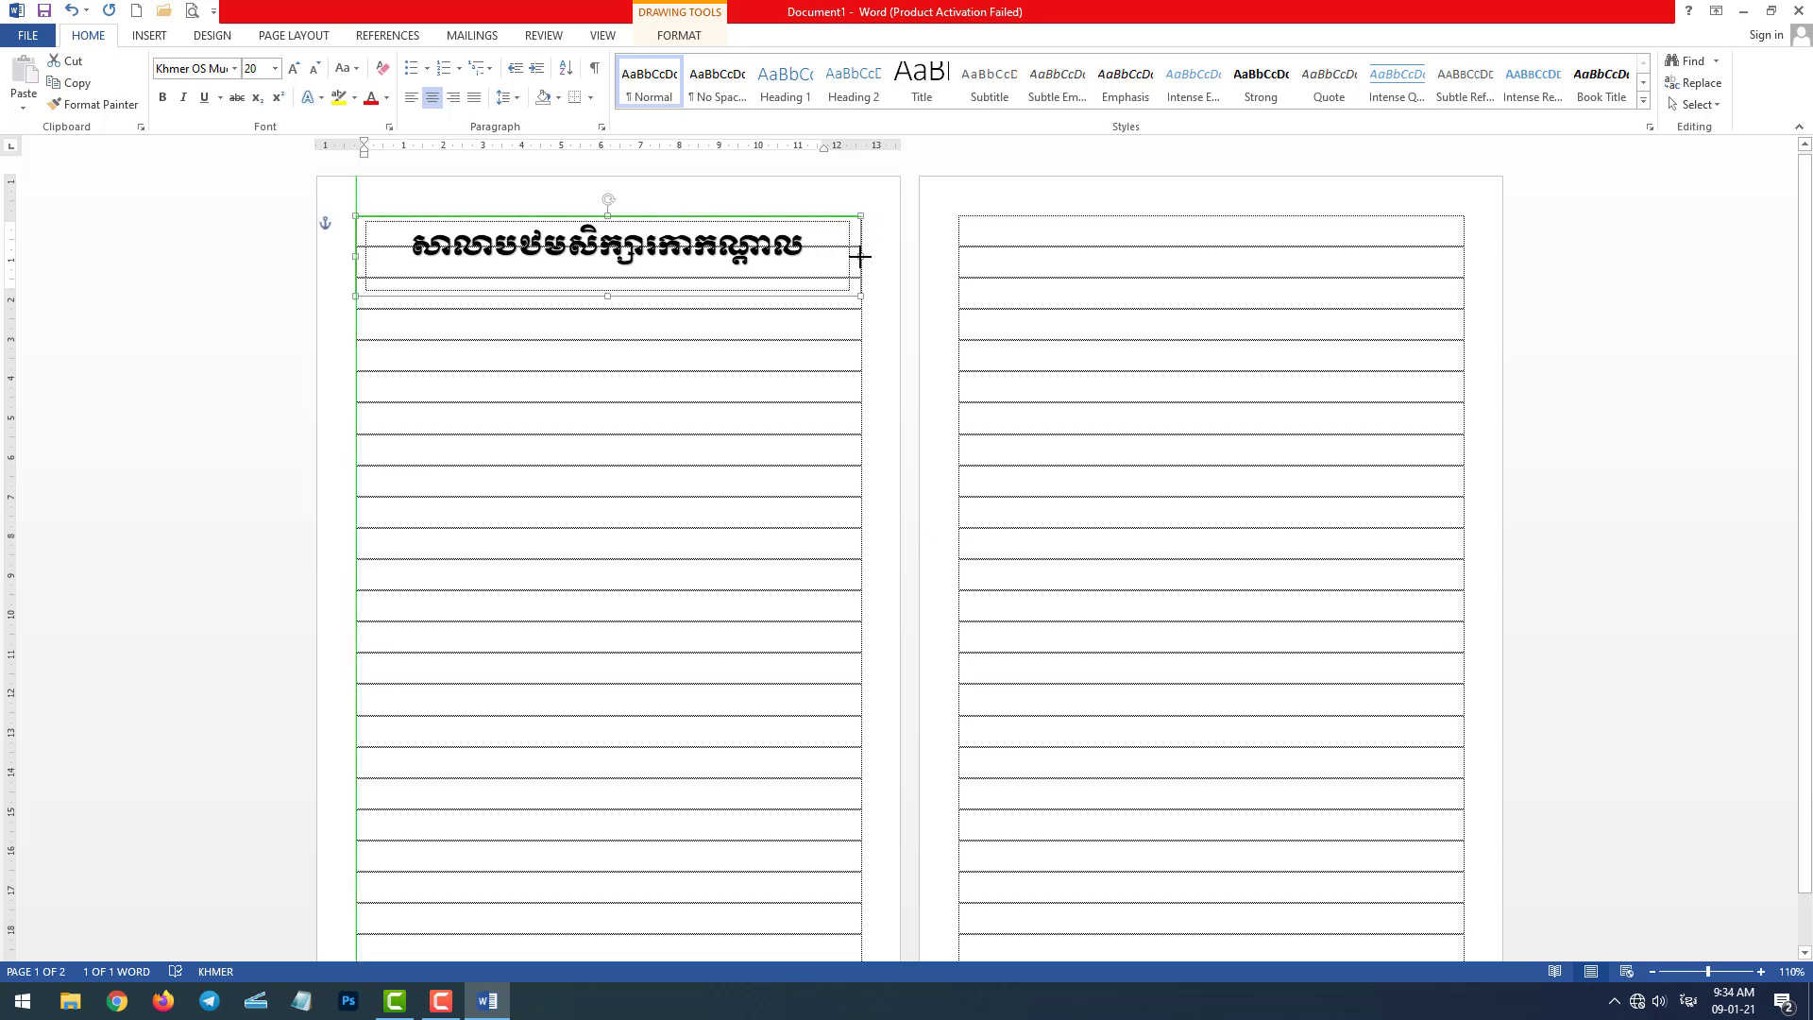
pyautogui.click(763, 361)
pyautogui.click(761, 222)
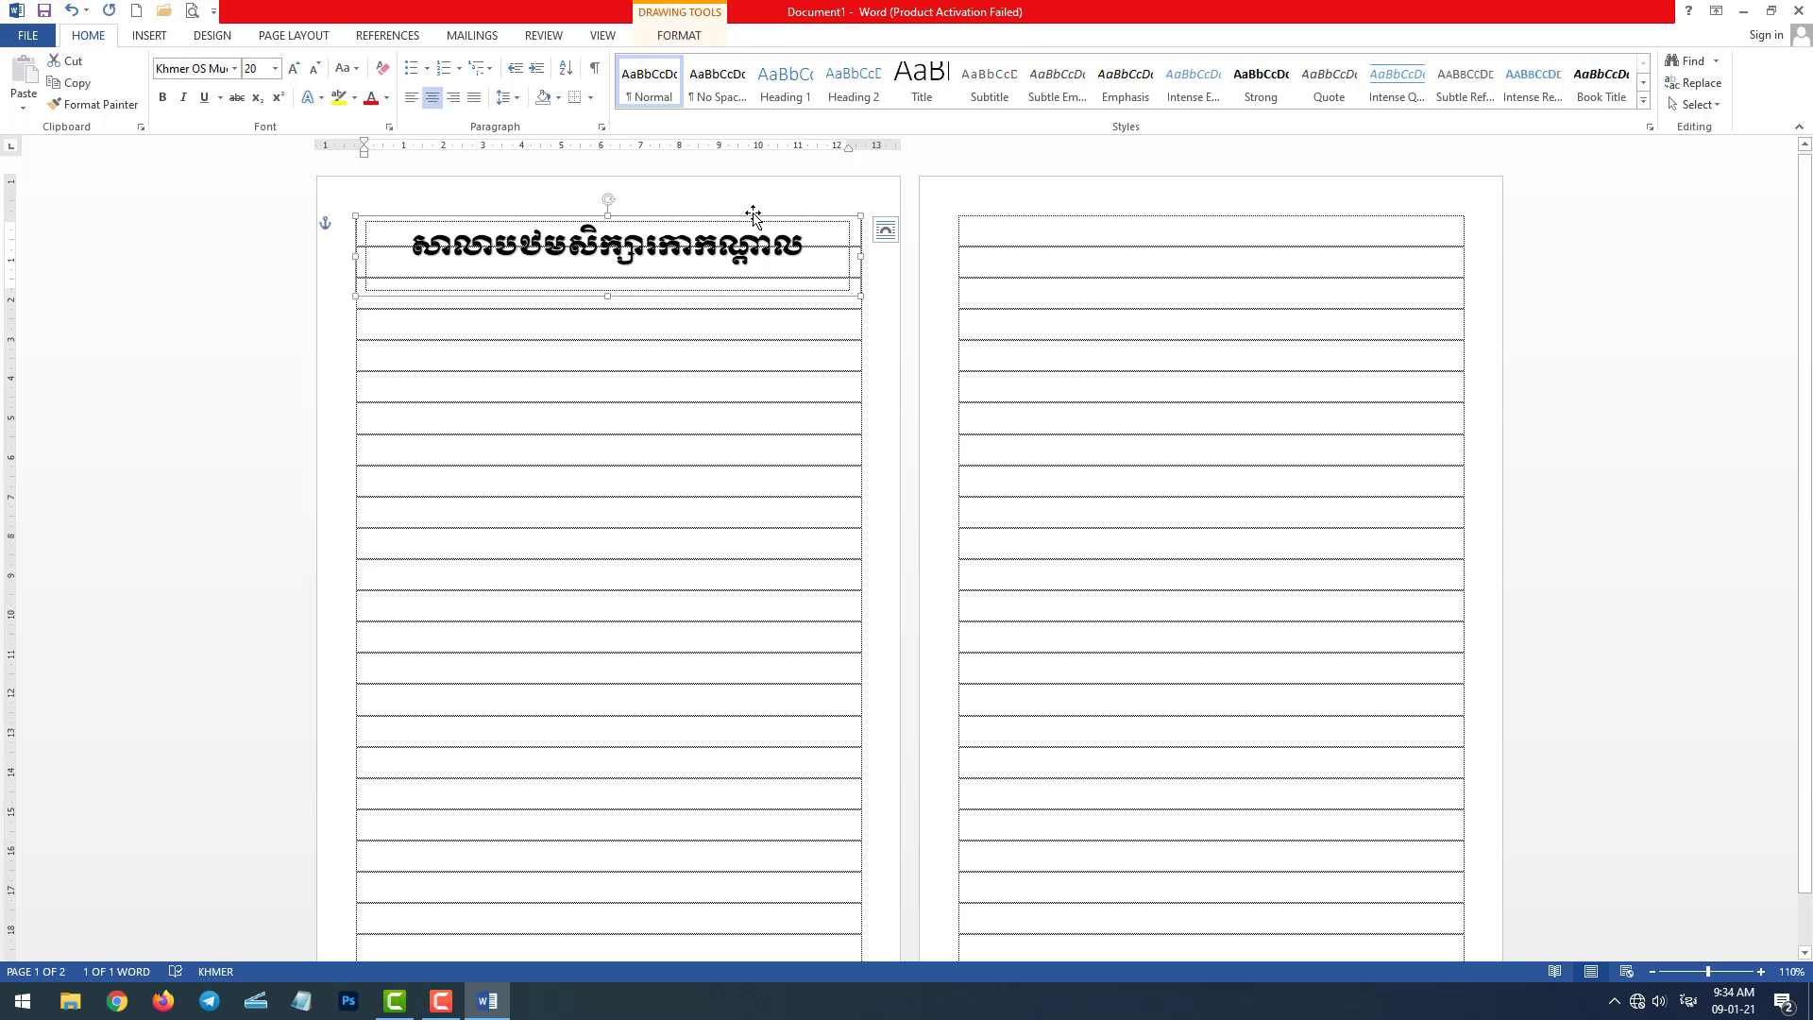
pyautogui.click(680, 36)
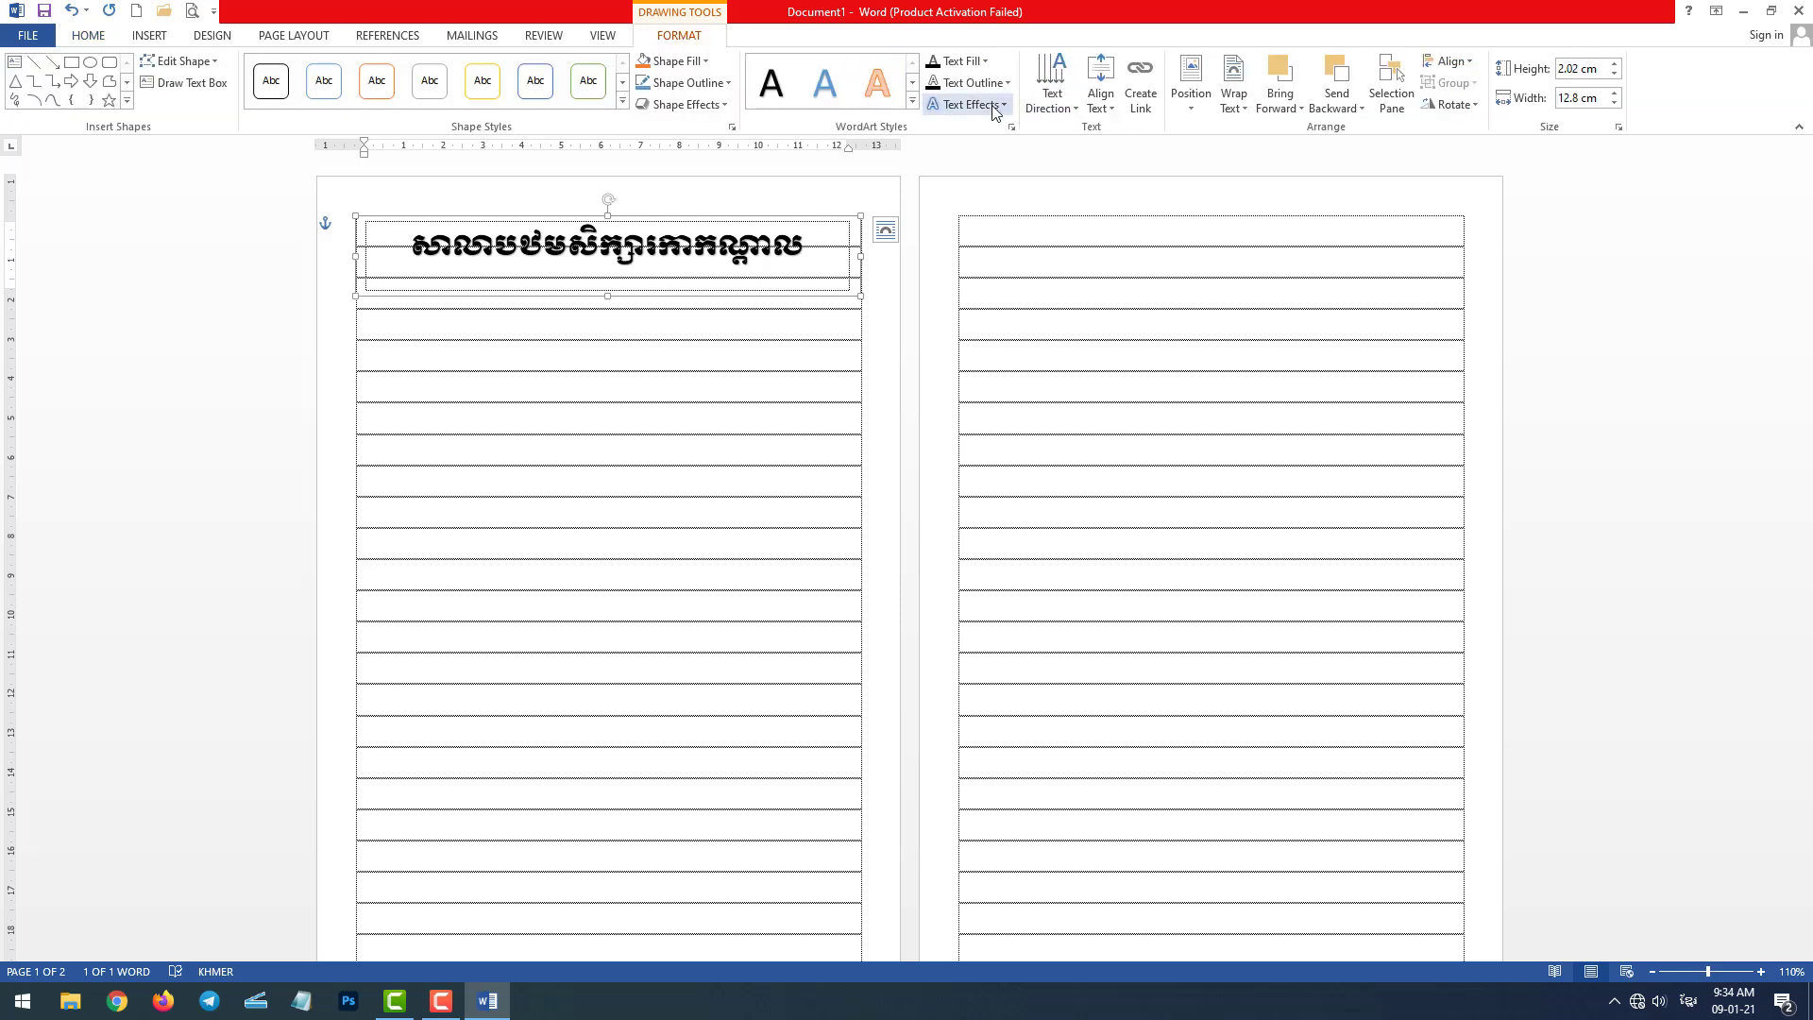
pyautogui.click(995, 105)
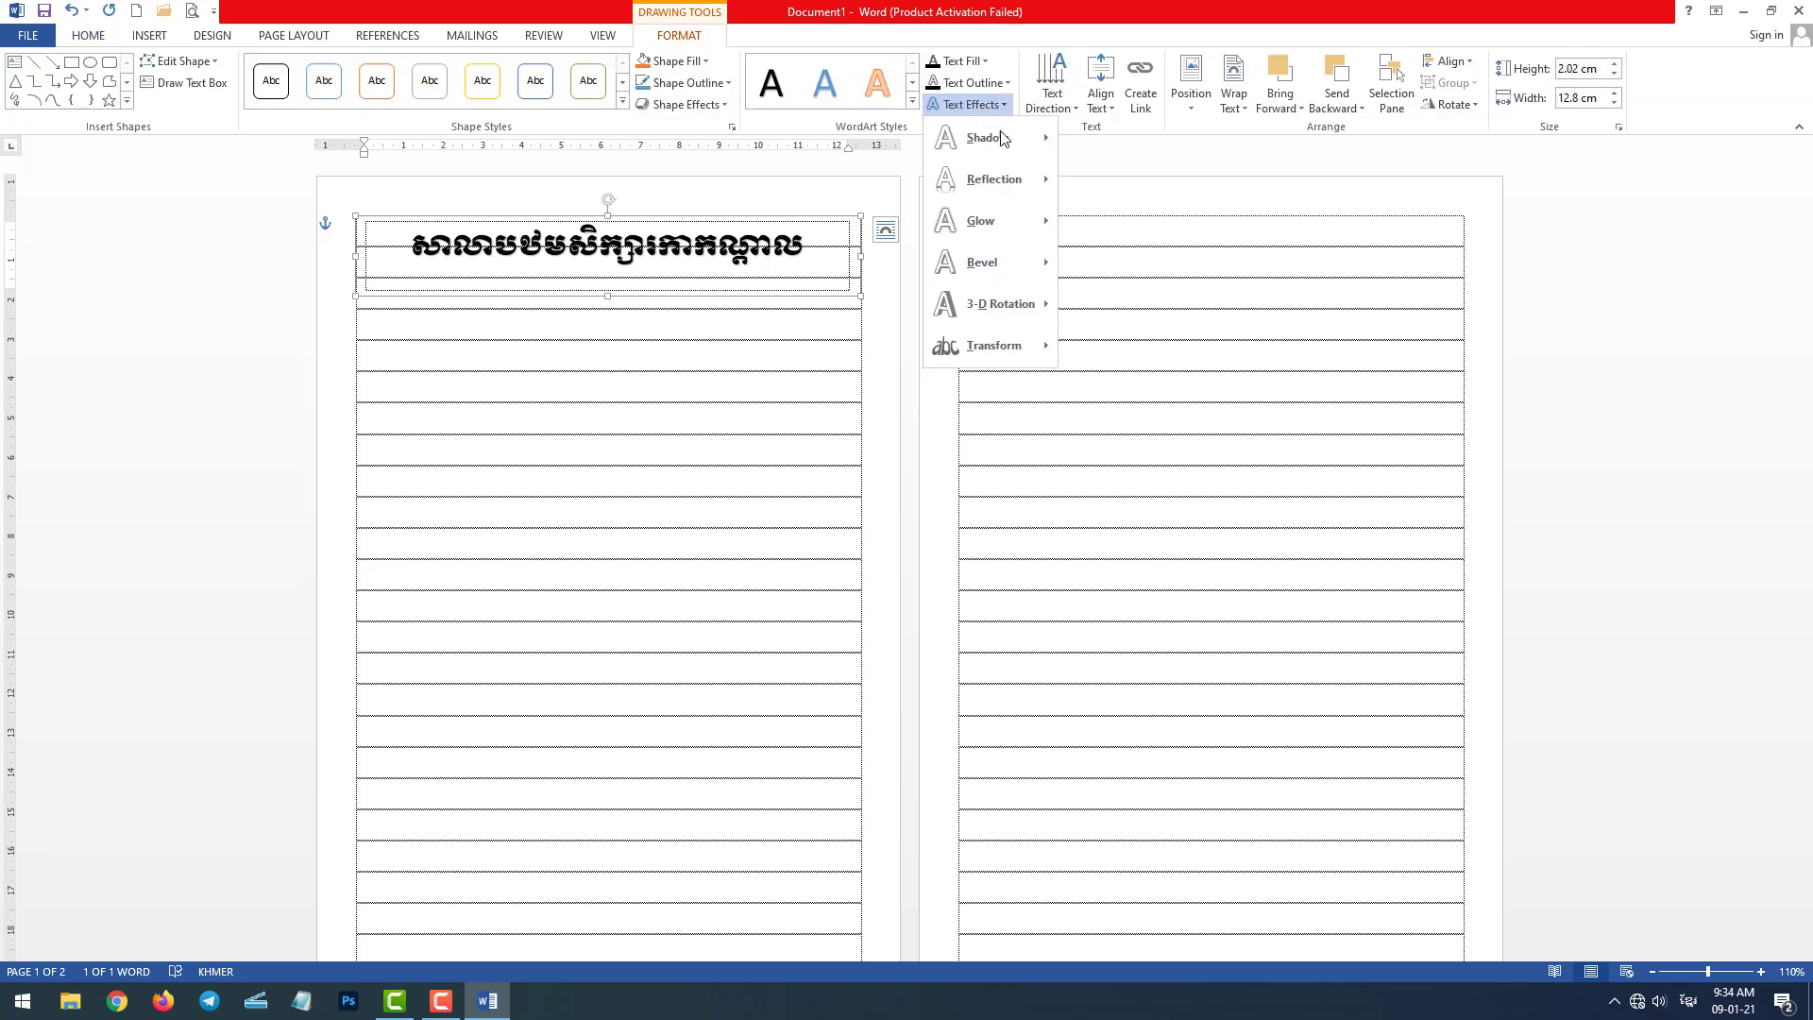
pyautogui.moveTo(991, 345)
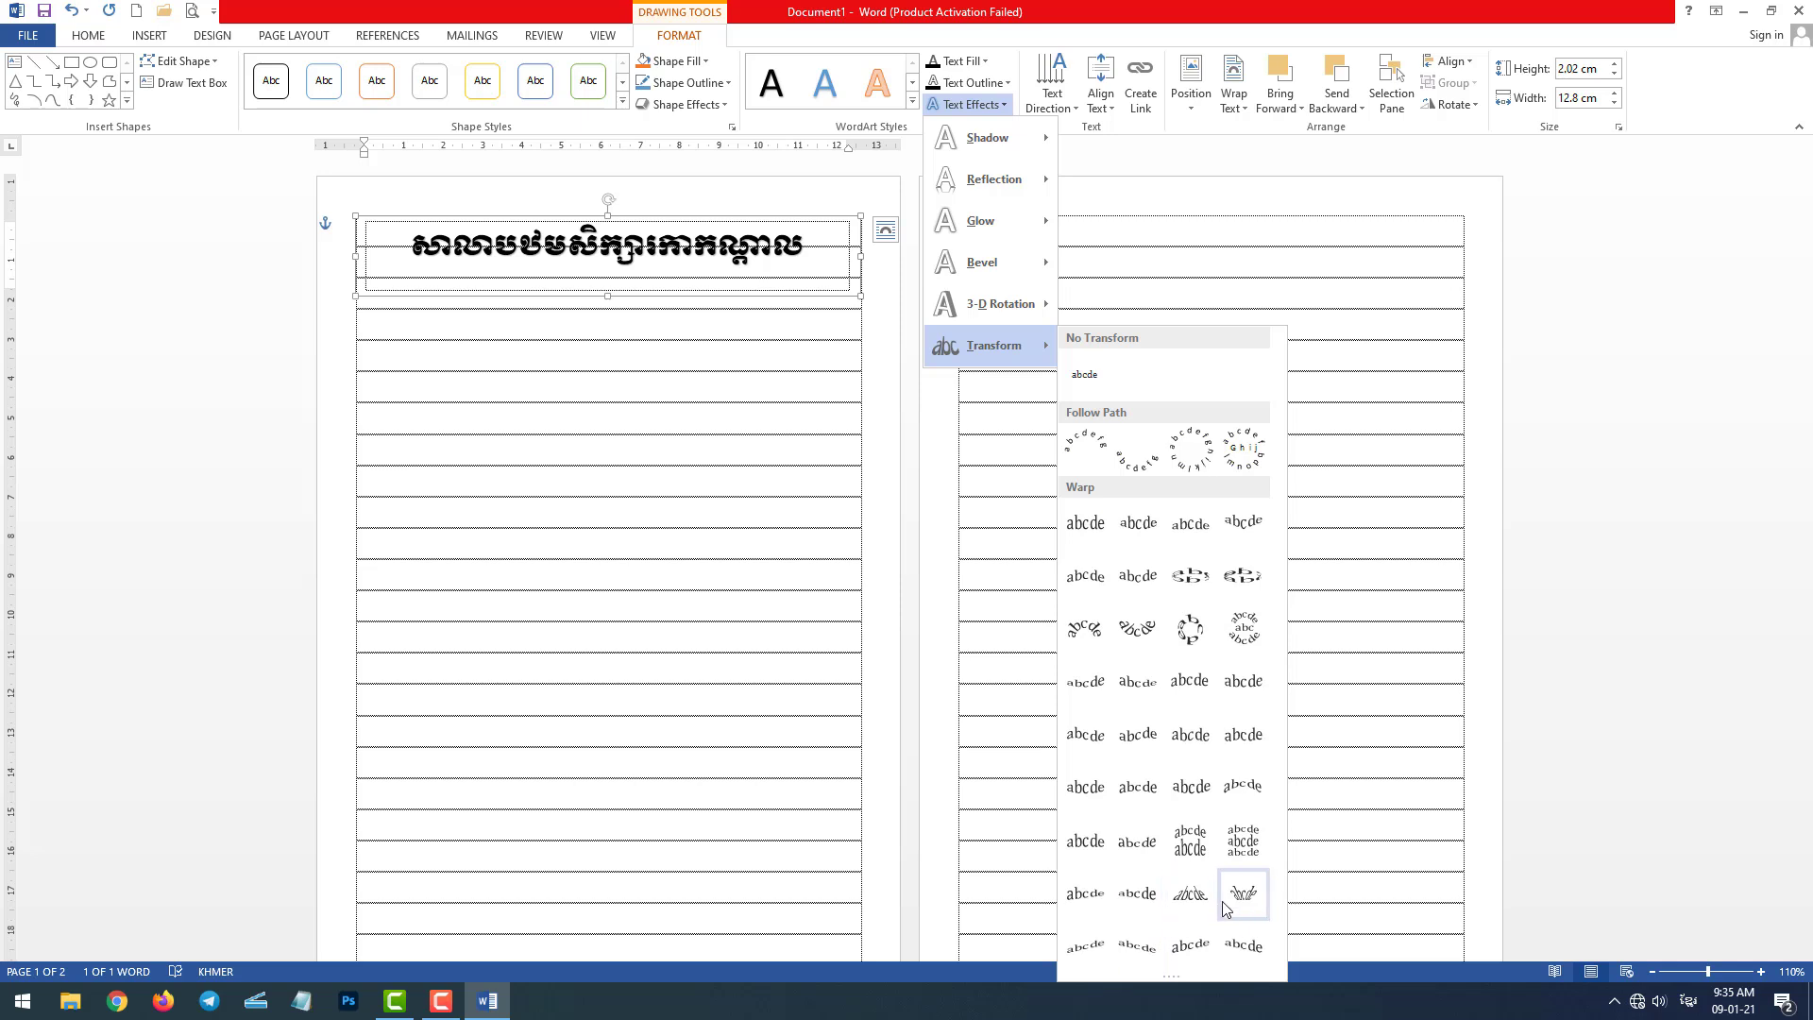
pyautogui.click(1254, 798)
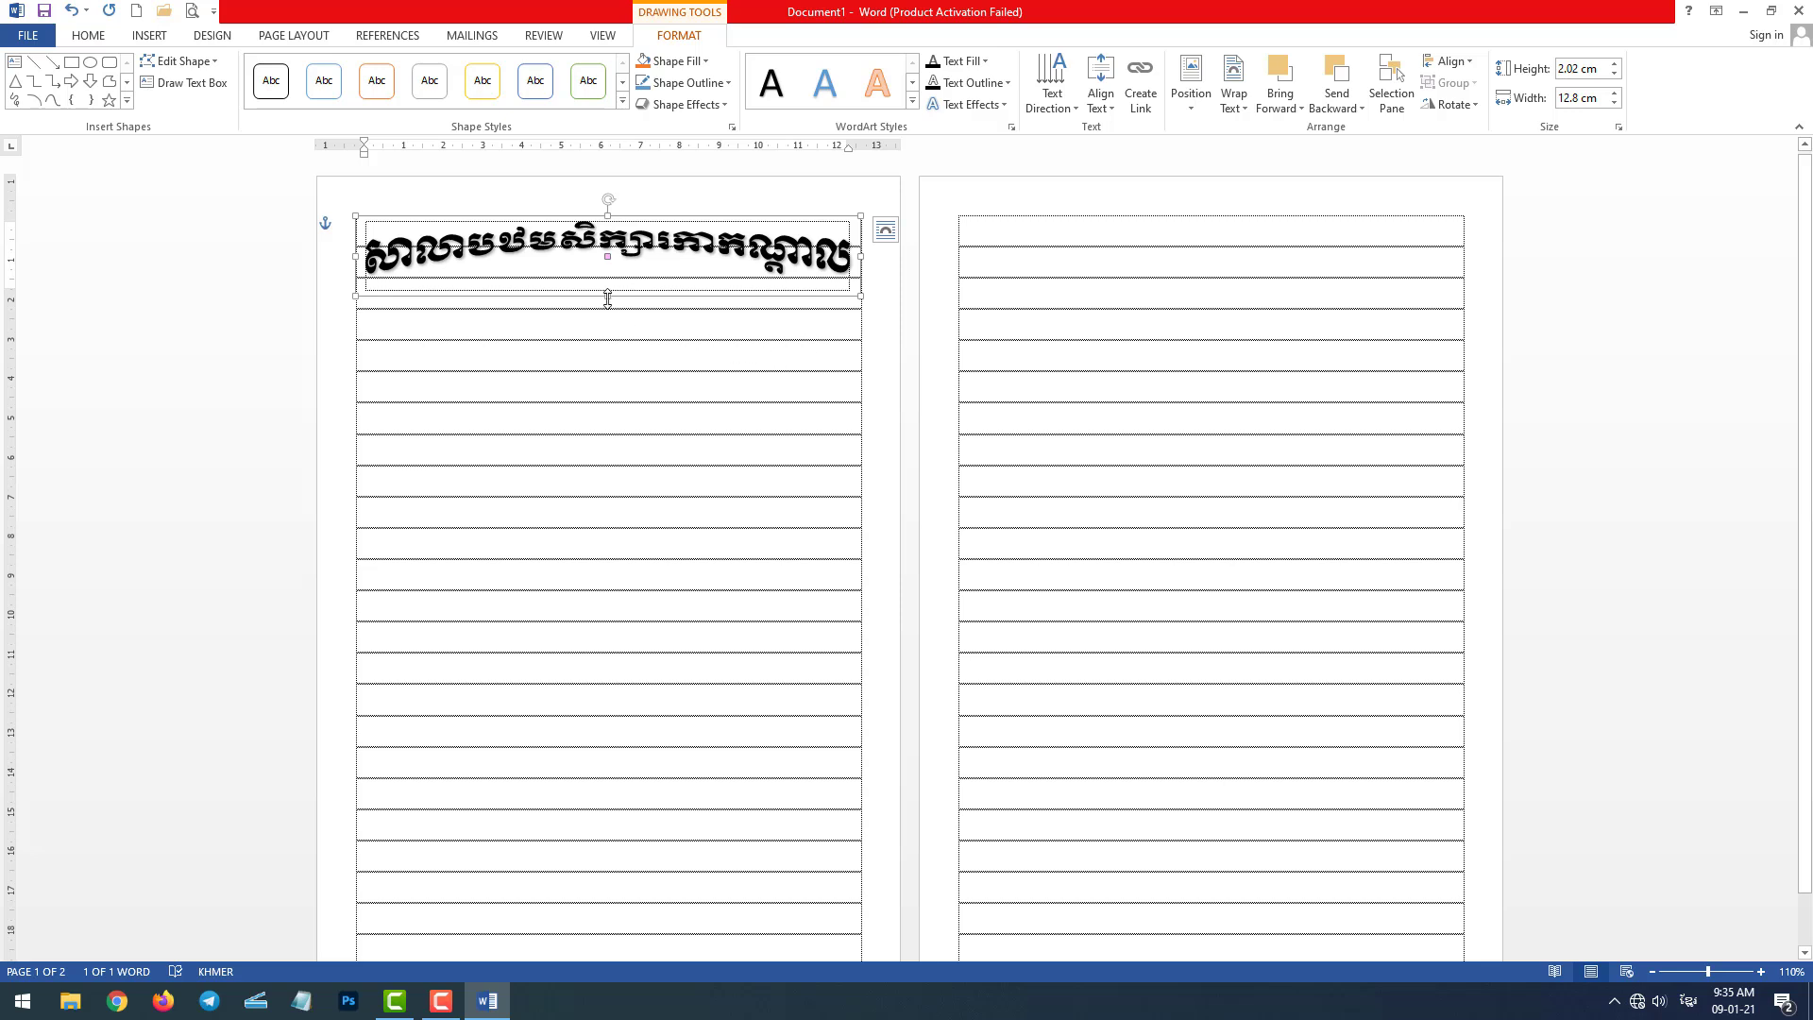
# Step: Stretch the title box to 3.21 cm tall, then check both pages in print preview
pyautogui.moveTo(608, 298); pyautogui.dragTo(607, 313)
pyautogui.moveTo(607, 322); pyautogui.dragTo(608, 327)
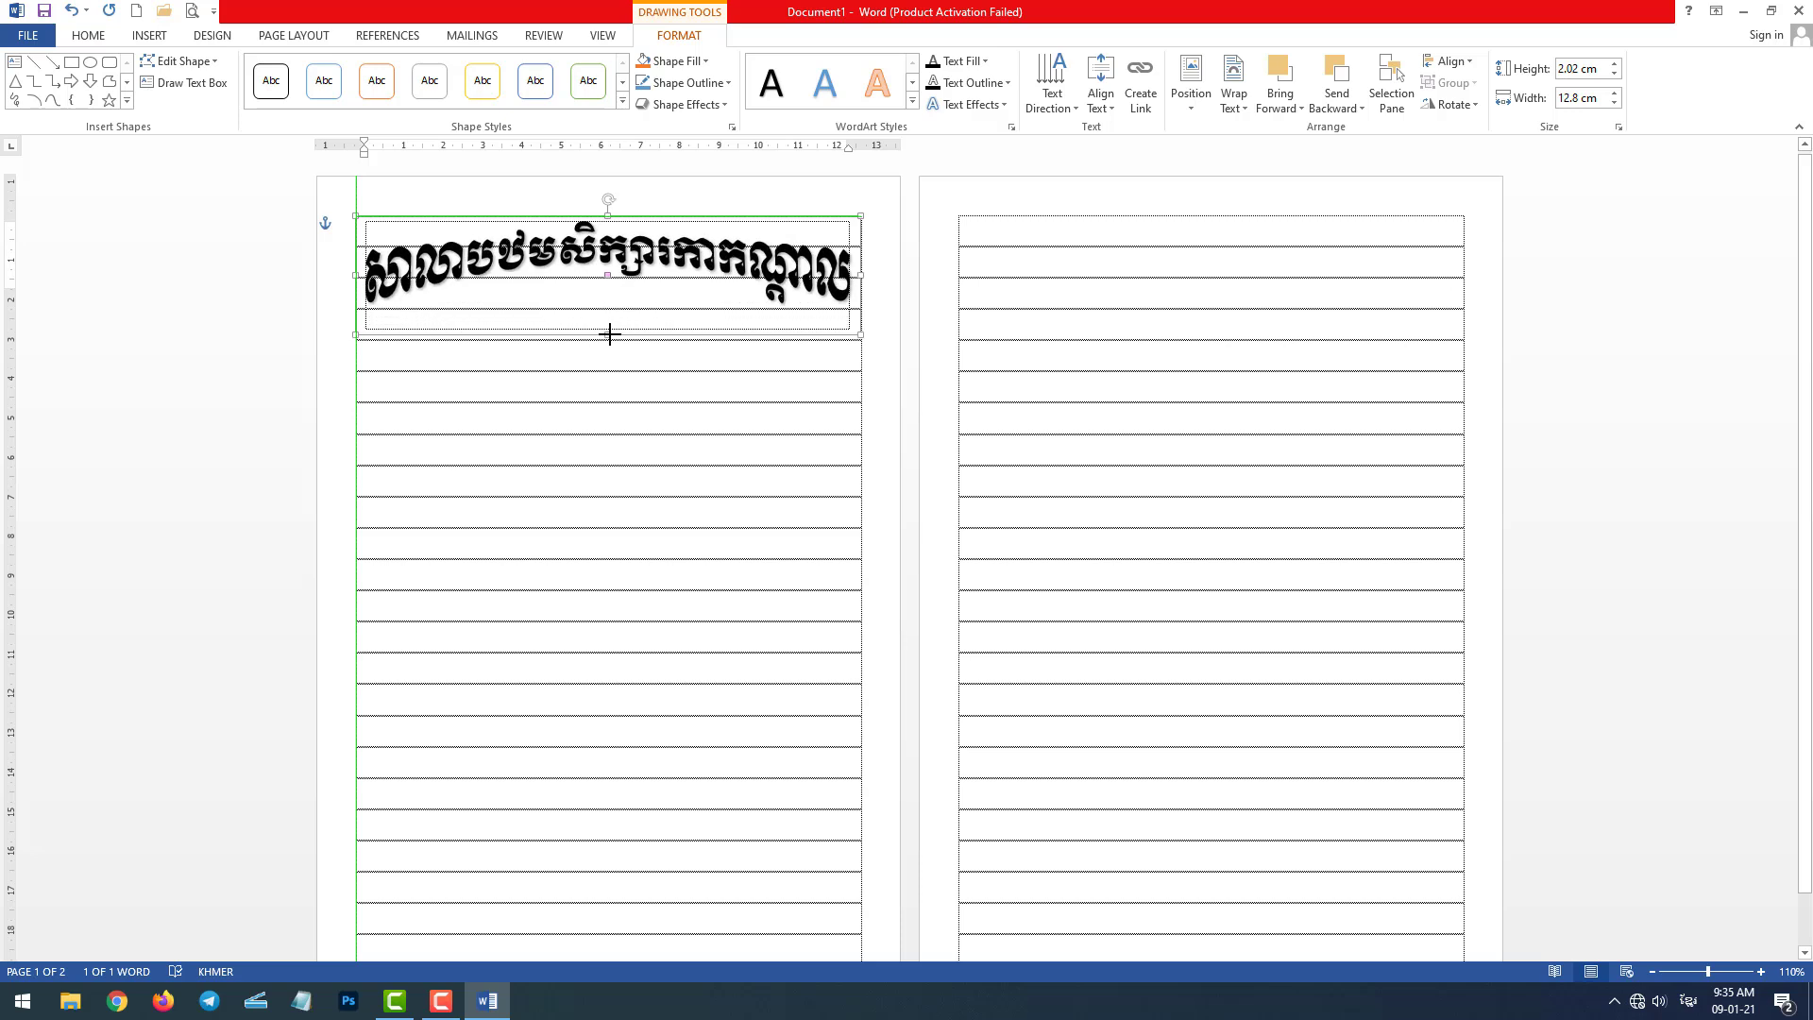
pyautogui.moveTo(608, 327); pyautogui.dragTo(608, 343)
pyautogui.click(672, 432)
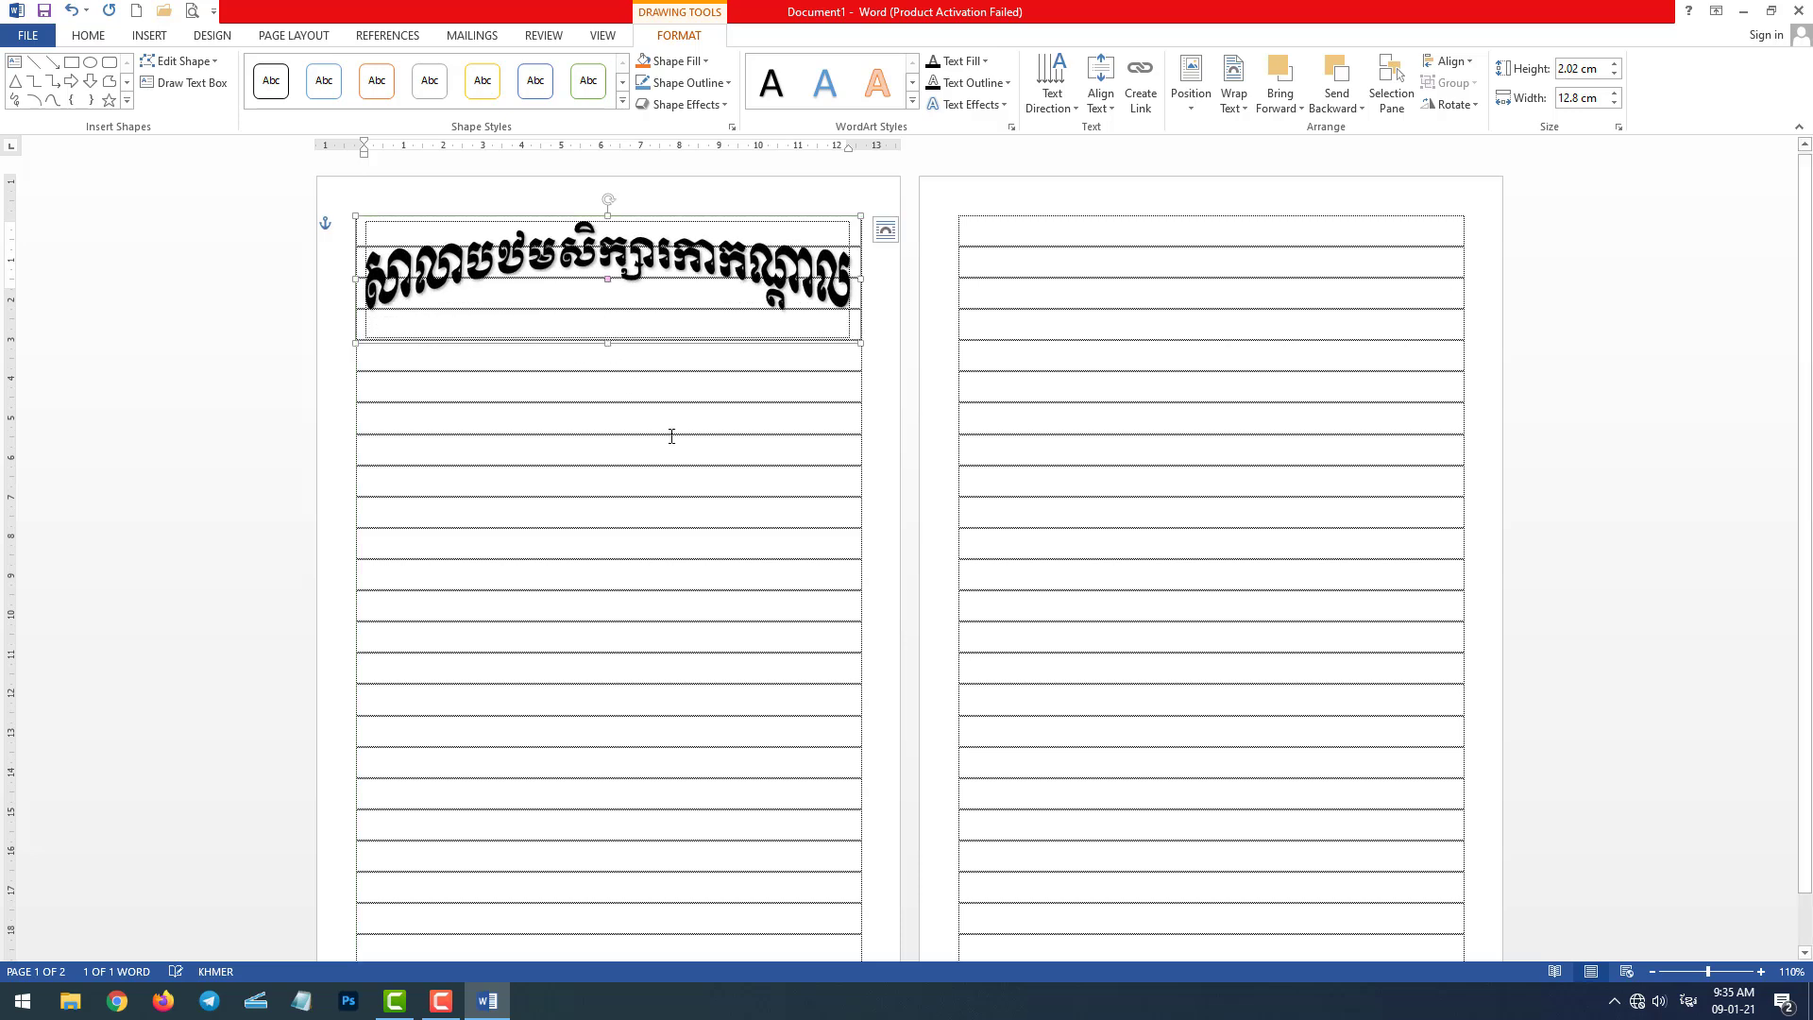
pyautogui.click(721, 285)
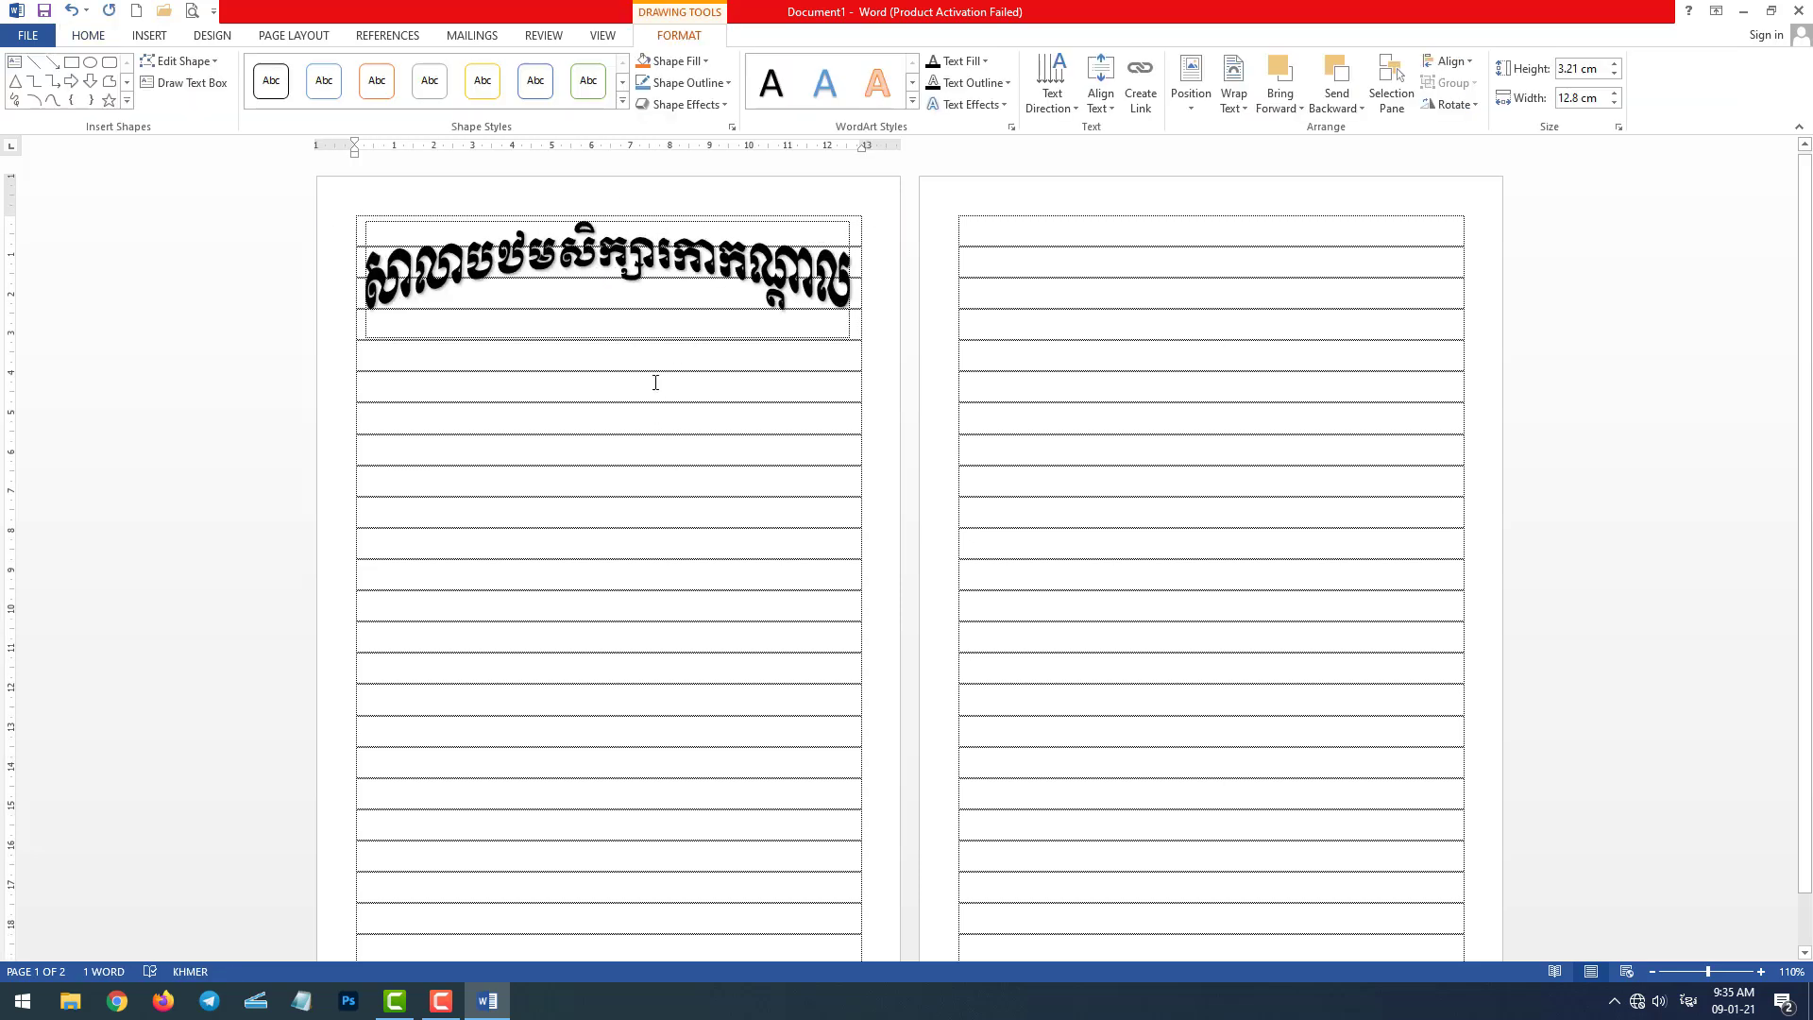
pyautogui.click(655, 371)
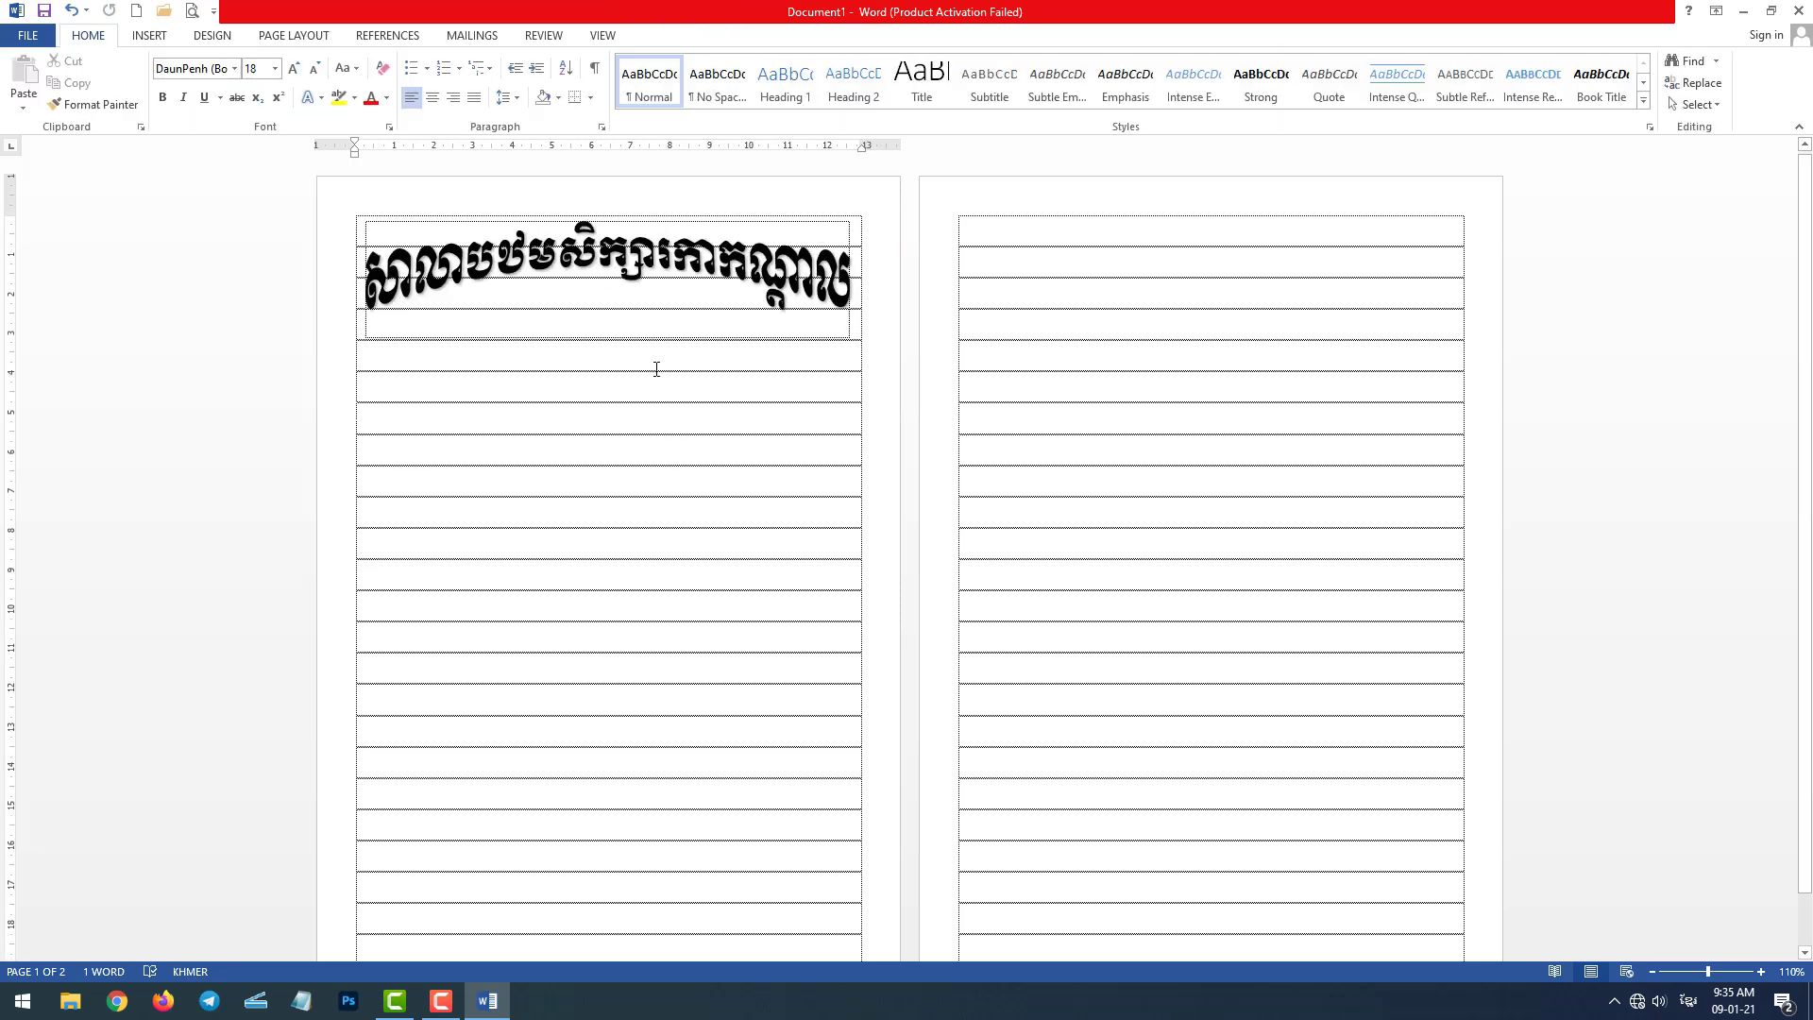
pyautogui.click(191, 10)
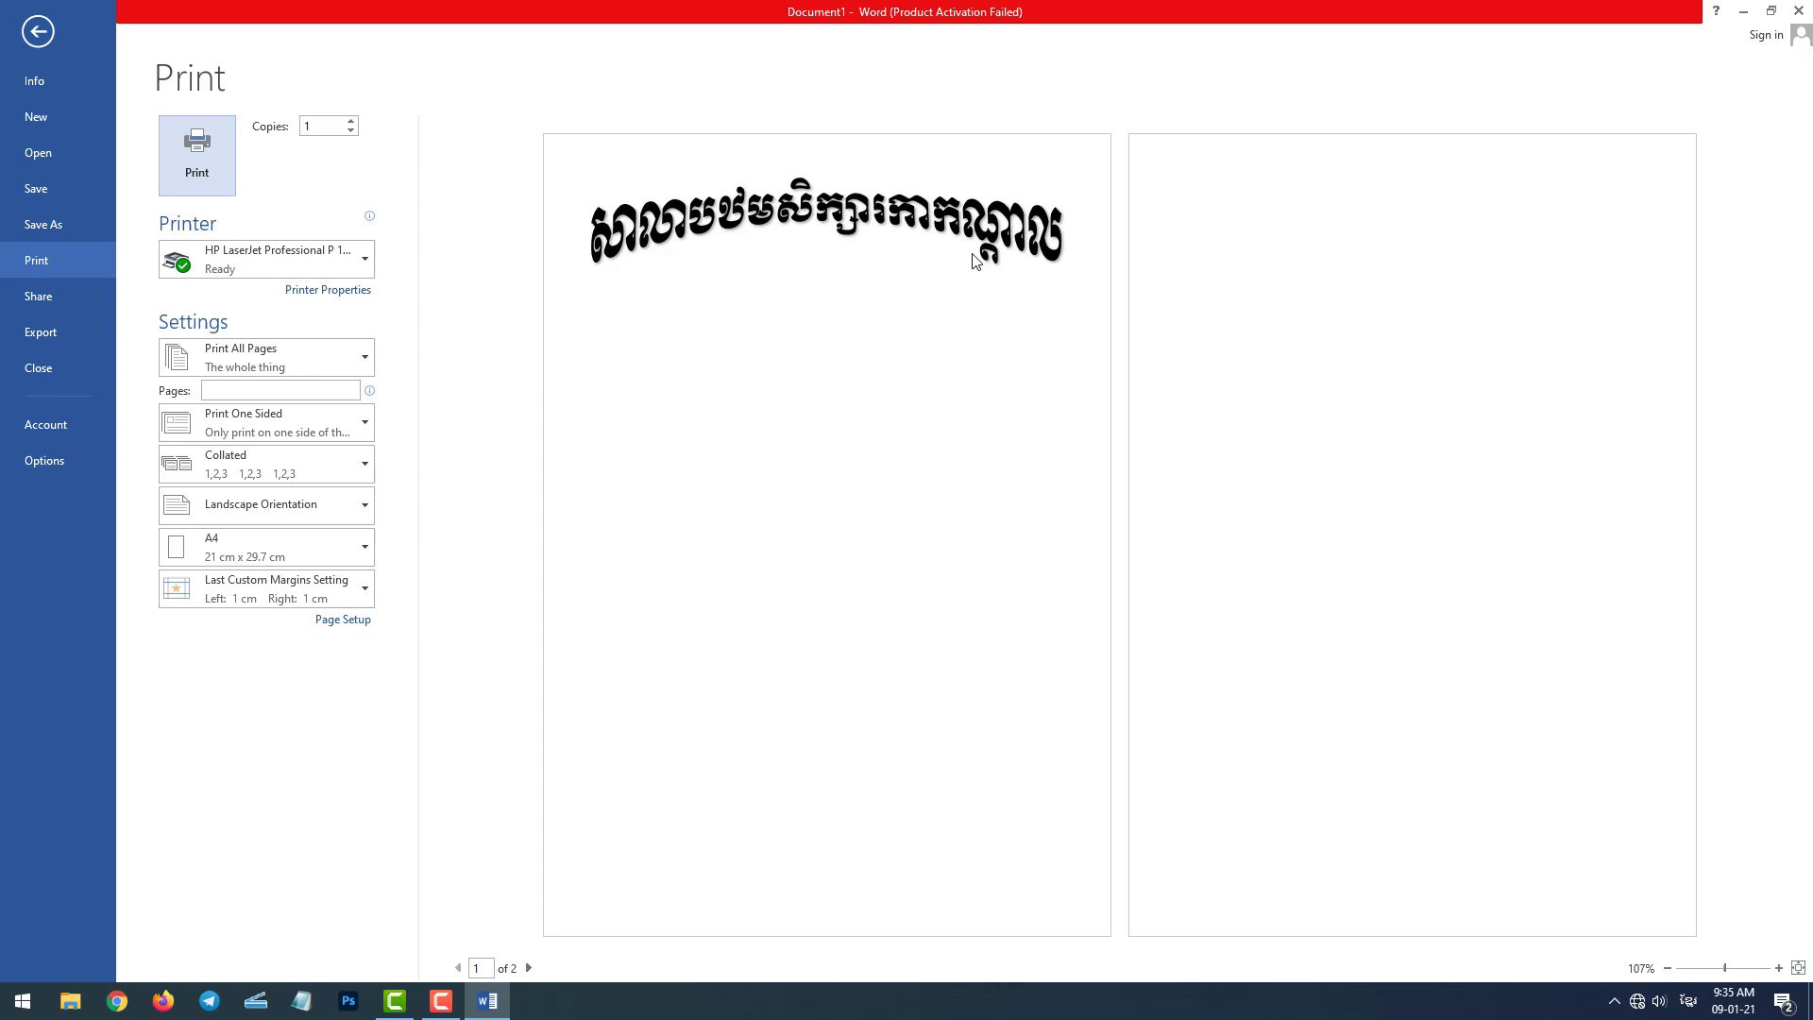
pyautogui.click(37, 32)
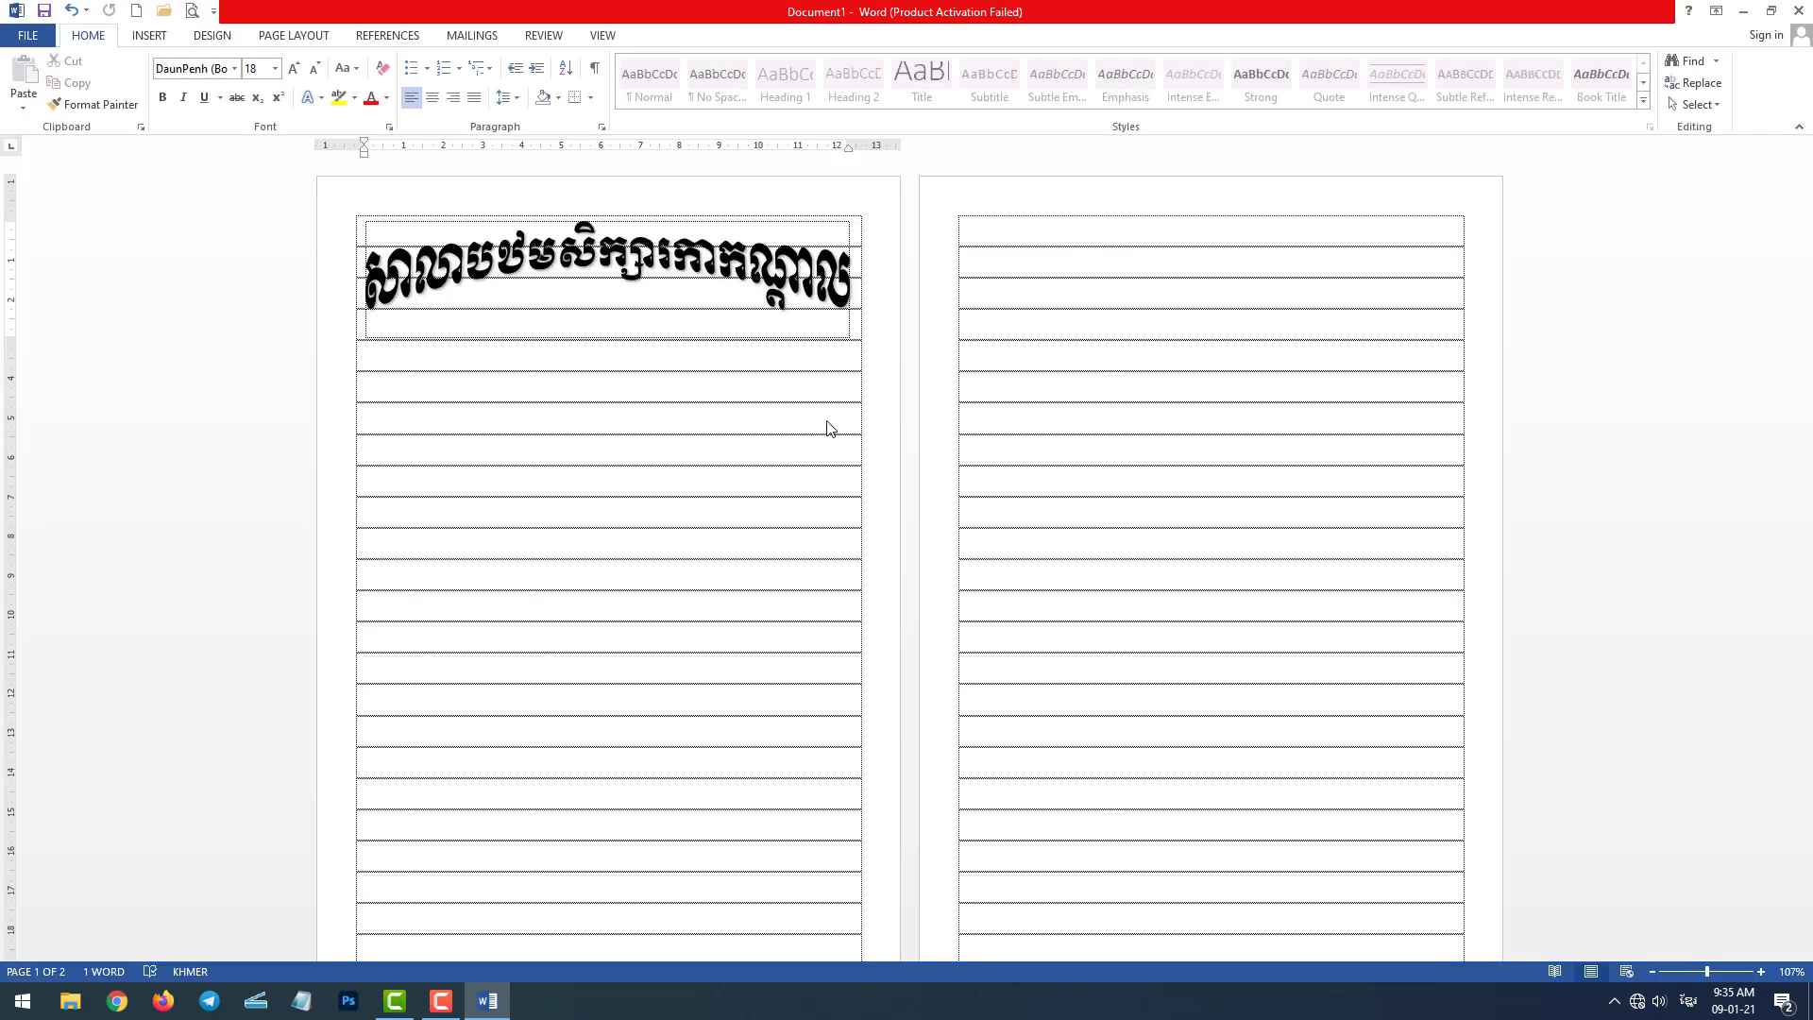
# Step: Duplicate the title WordArt below the original
pyautogui.click(648, 334)
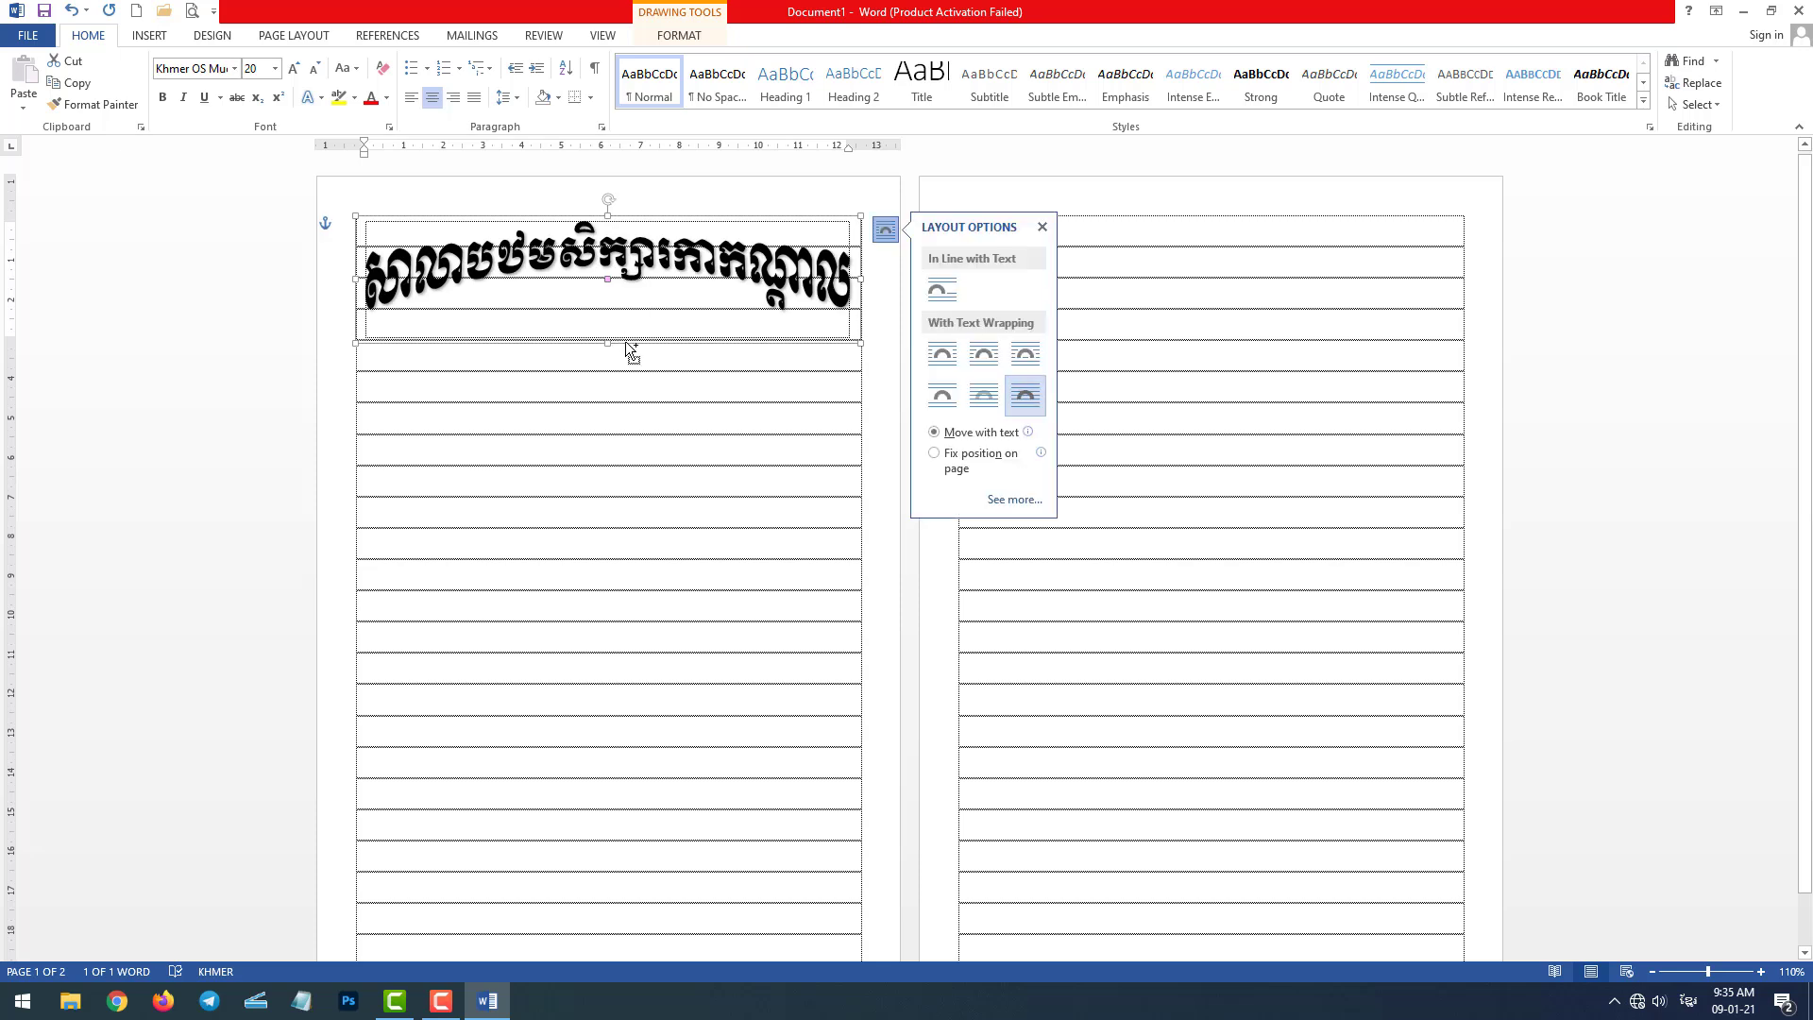
pyautogui.moveTo(624, 346); pyautogui.dragTo(624, 342)
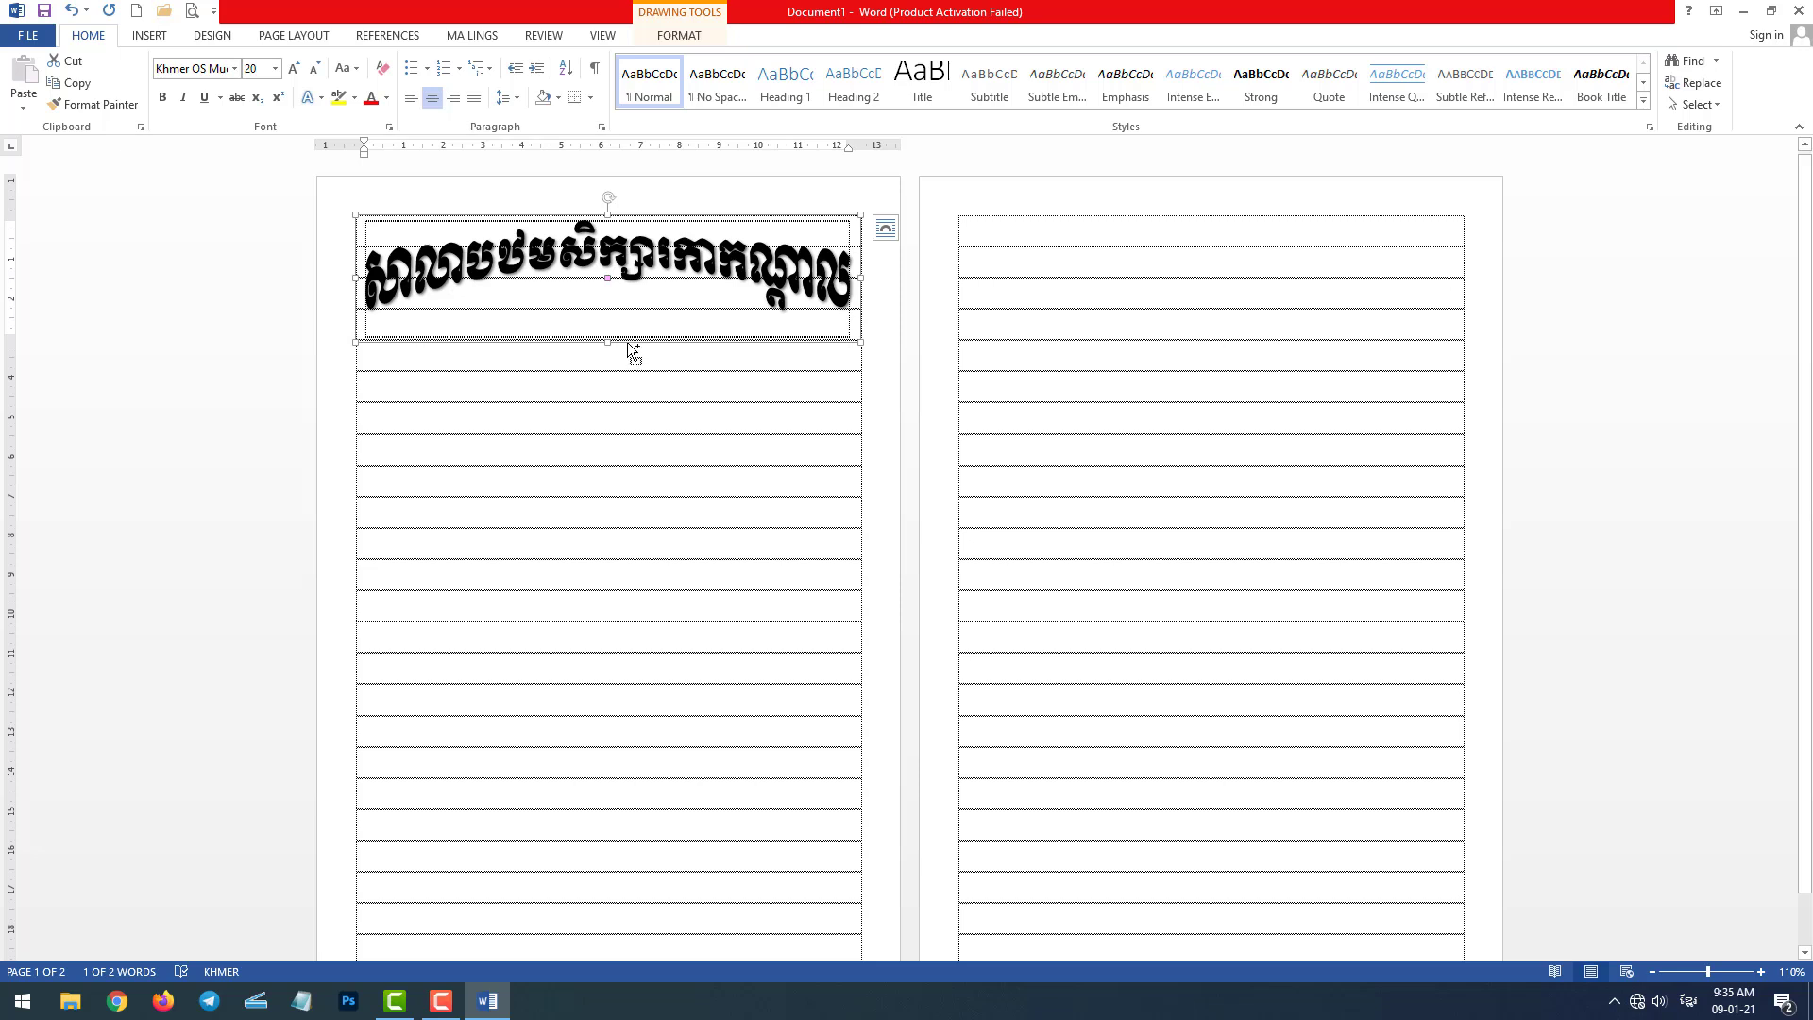
pyautogui.moveTo(627, 342); pyautogui.dragTo(615, 474)
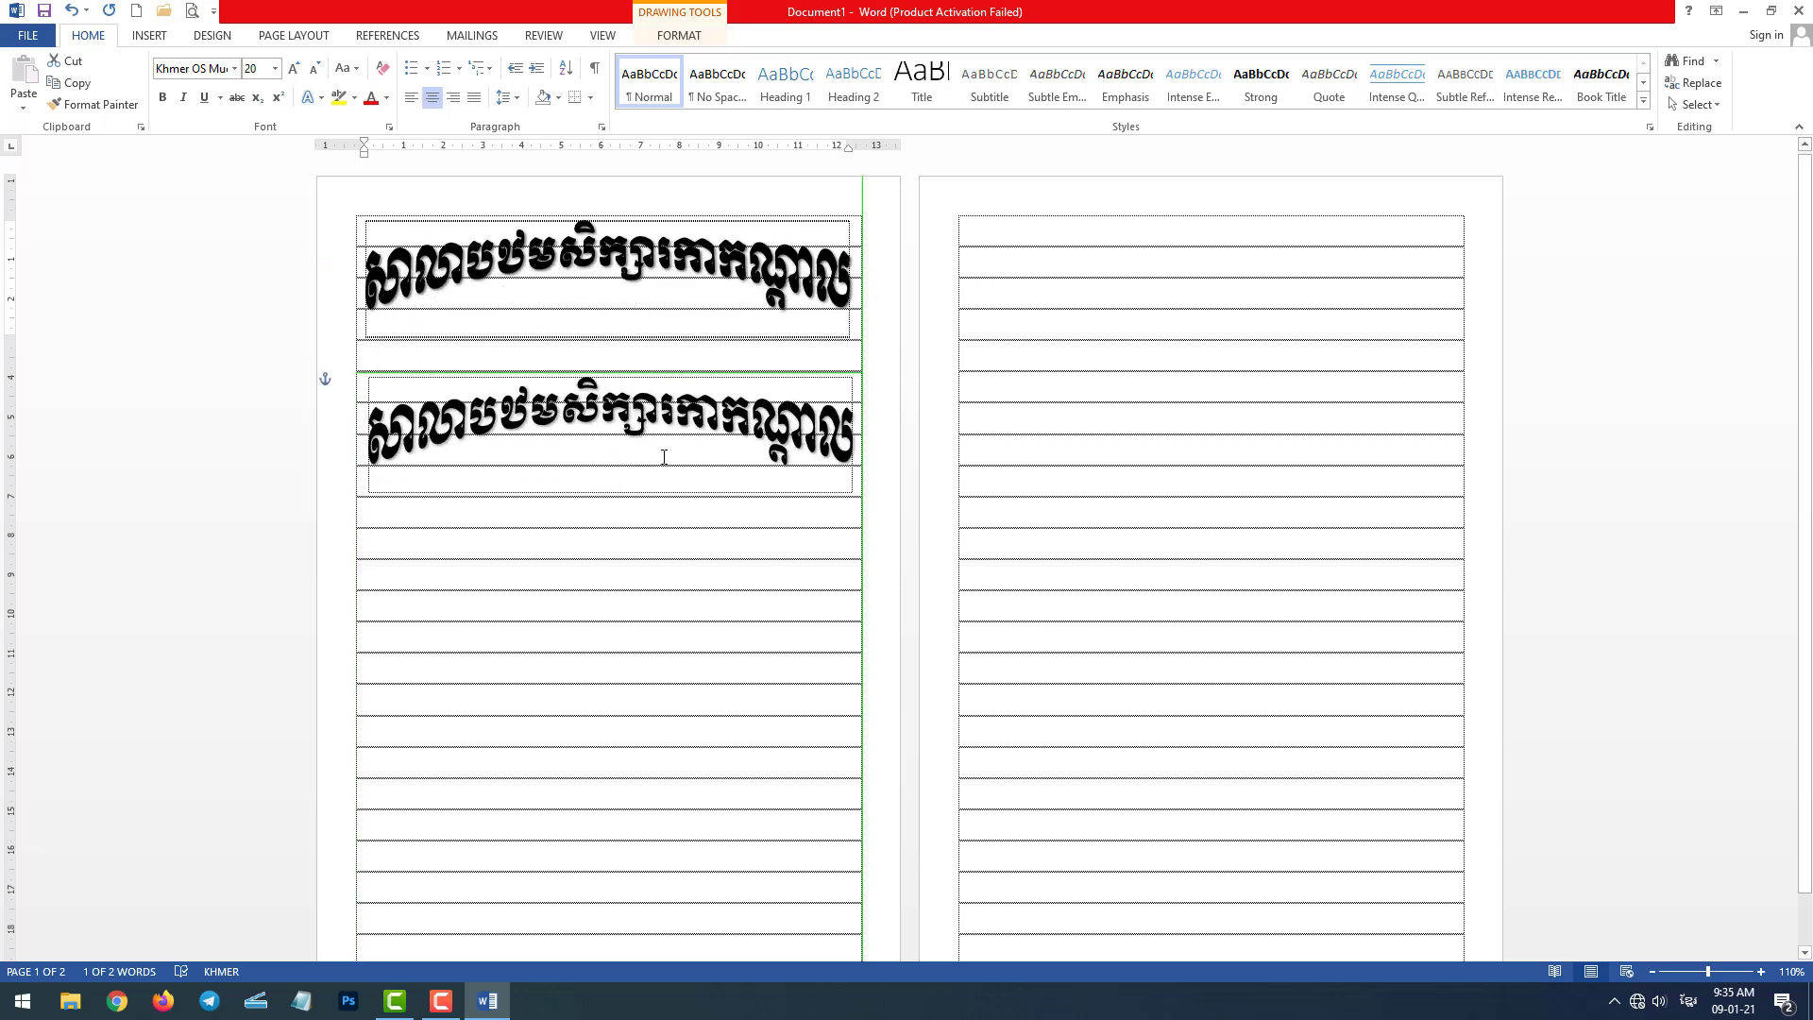
# Step: Replace the copy's text with the class label ថ្នាក់ទី ៦ “ក”
pyautogui.click(751, 420)
pyautogui.moveTo(802, 408); pyautogui.dragTo(133, 432)
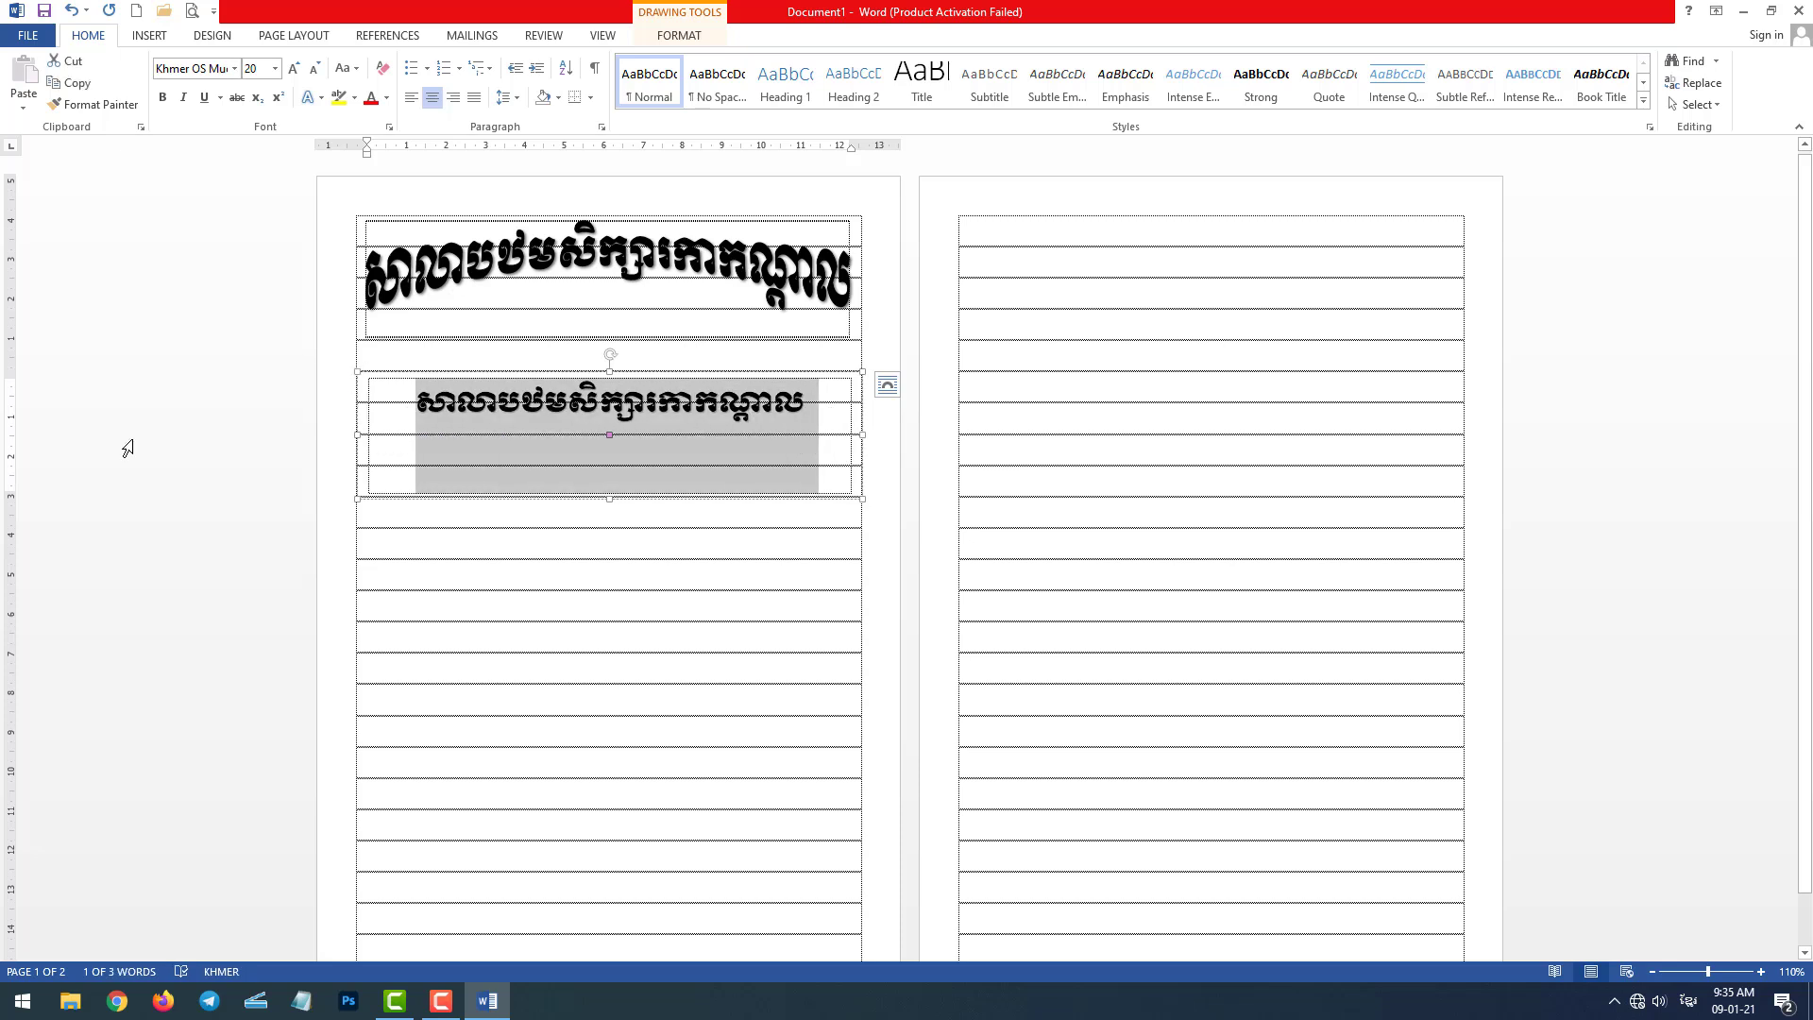
pyautogui.write('ថ្នាក់')
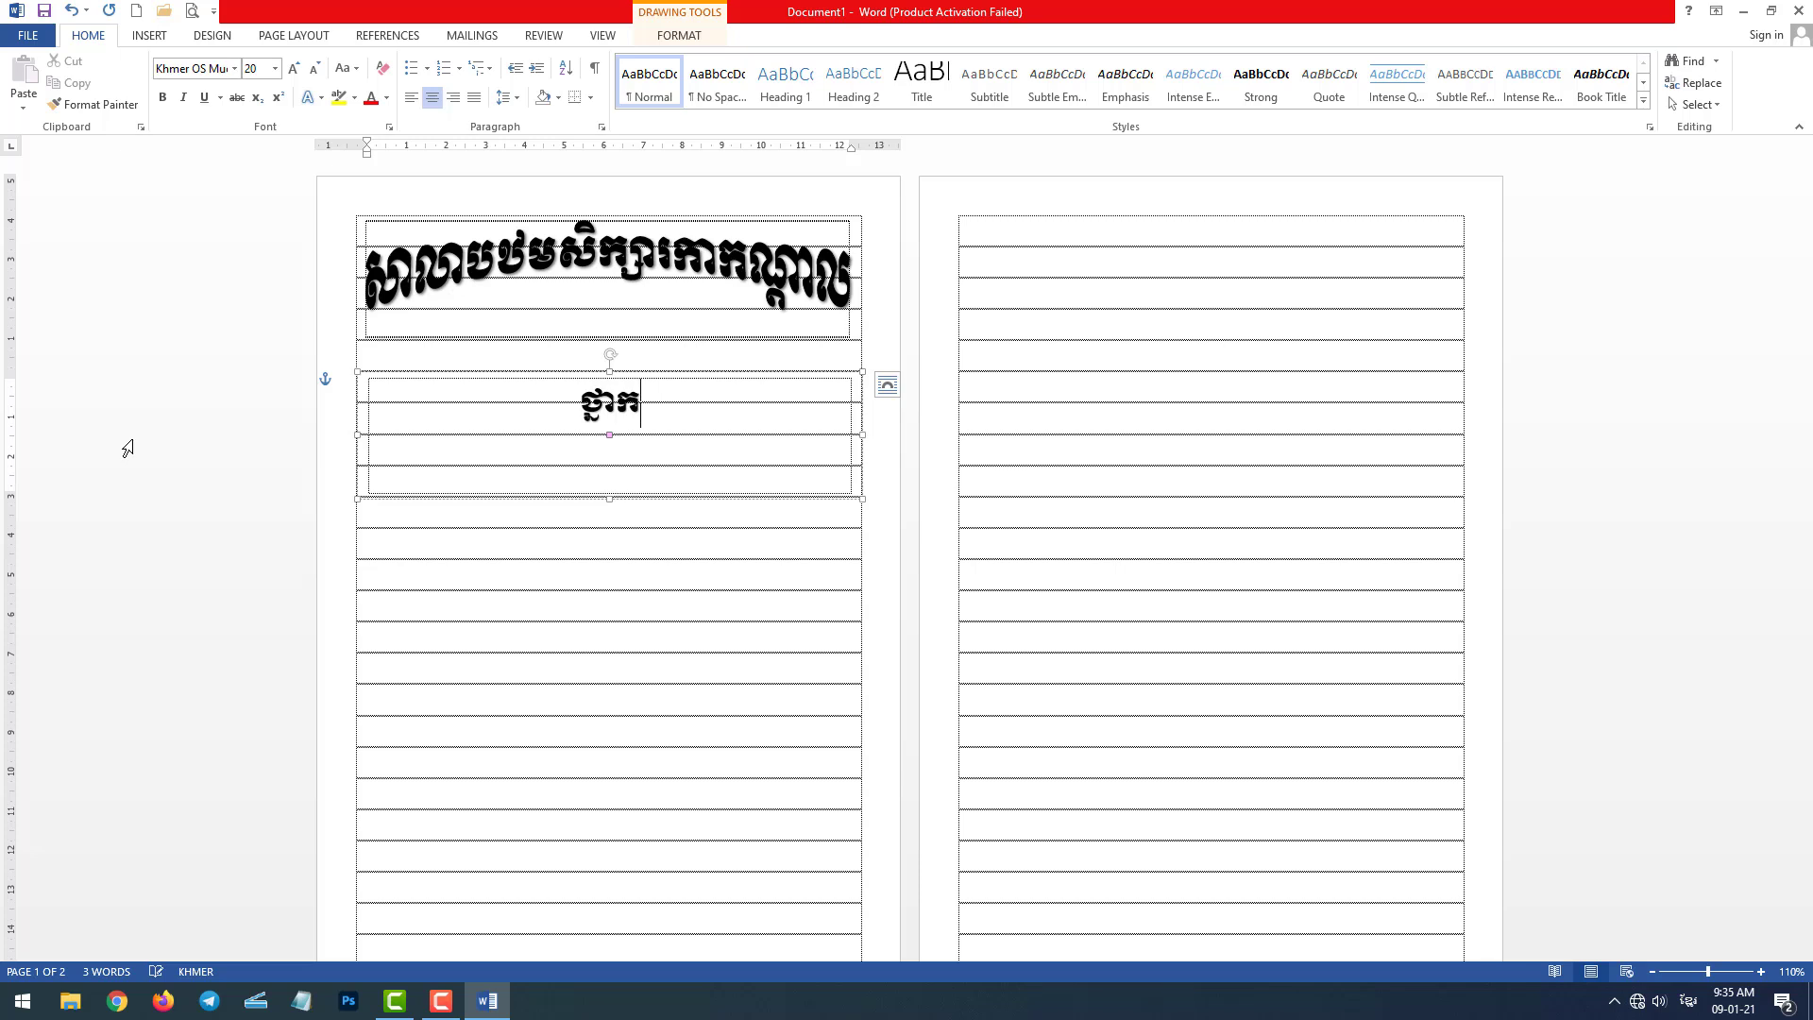
pyautogui.write('ទី ')
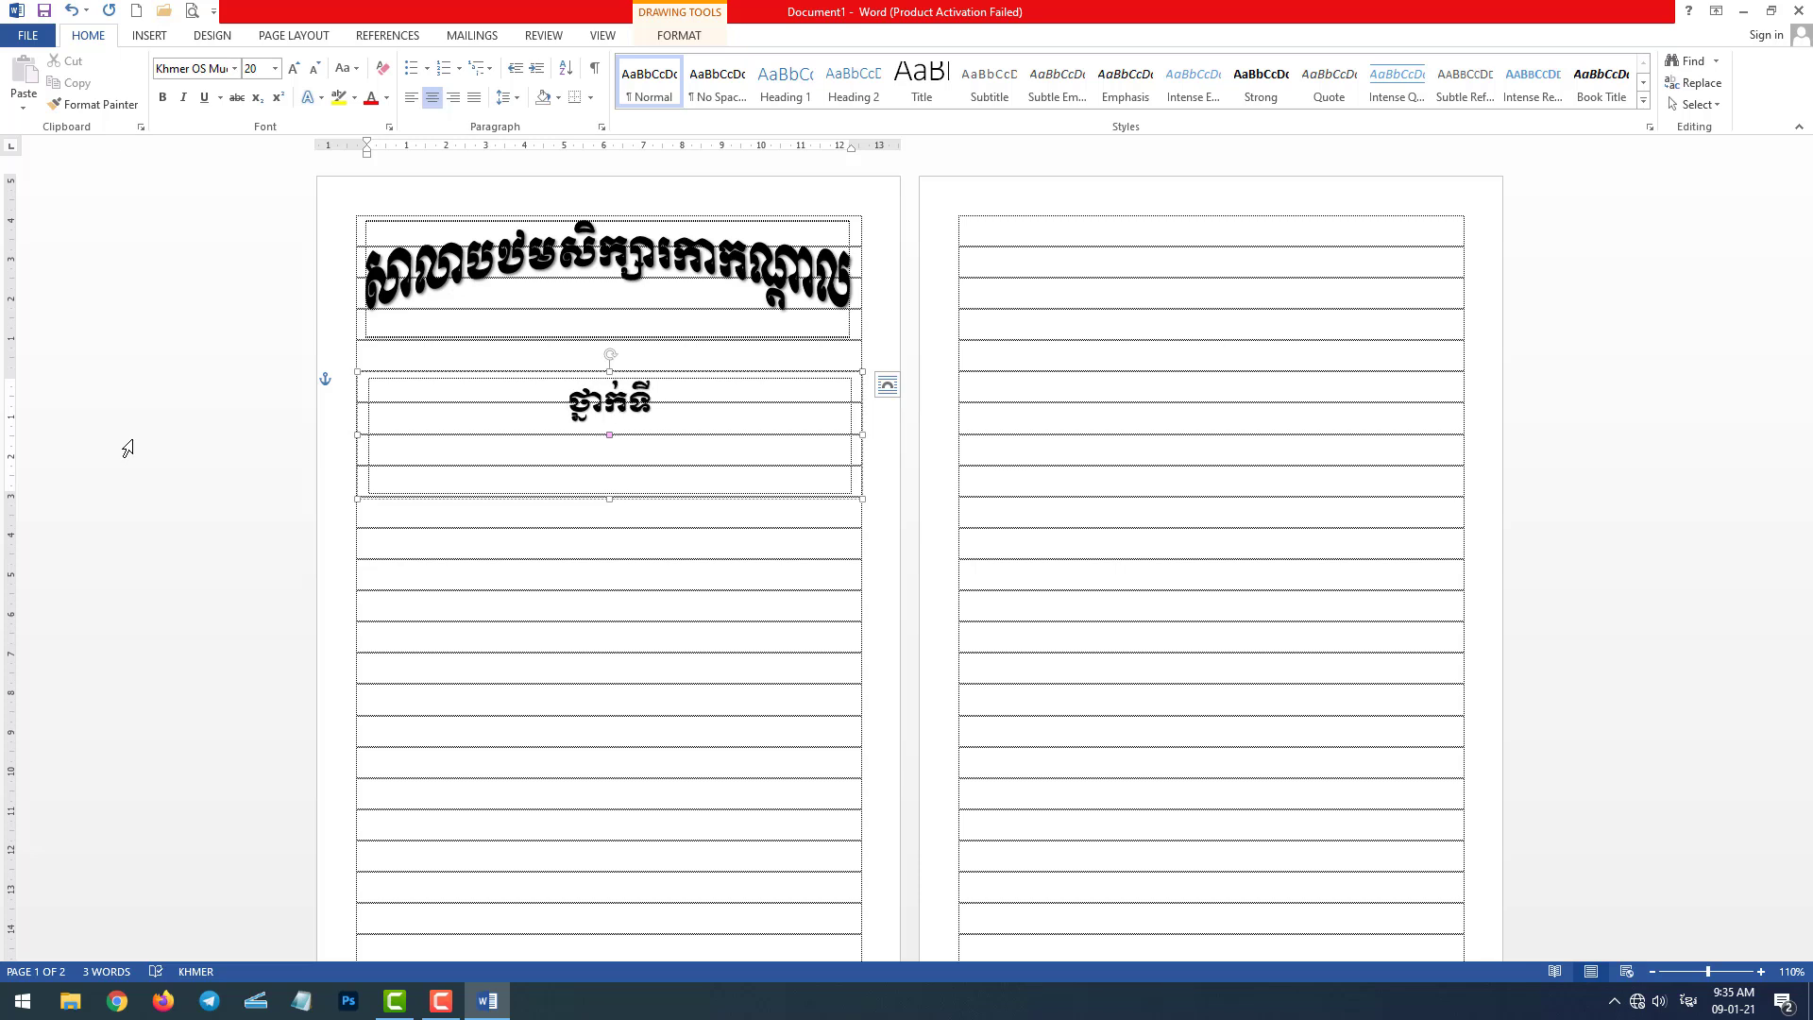
pyautogui.write('៦')
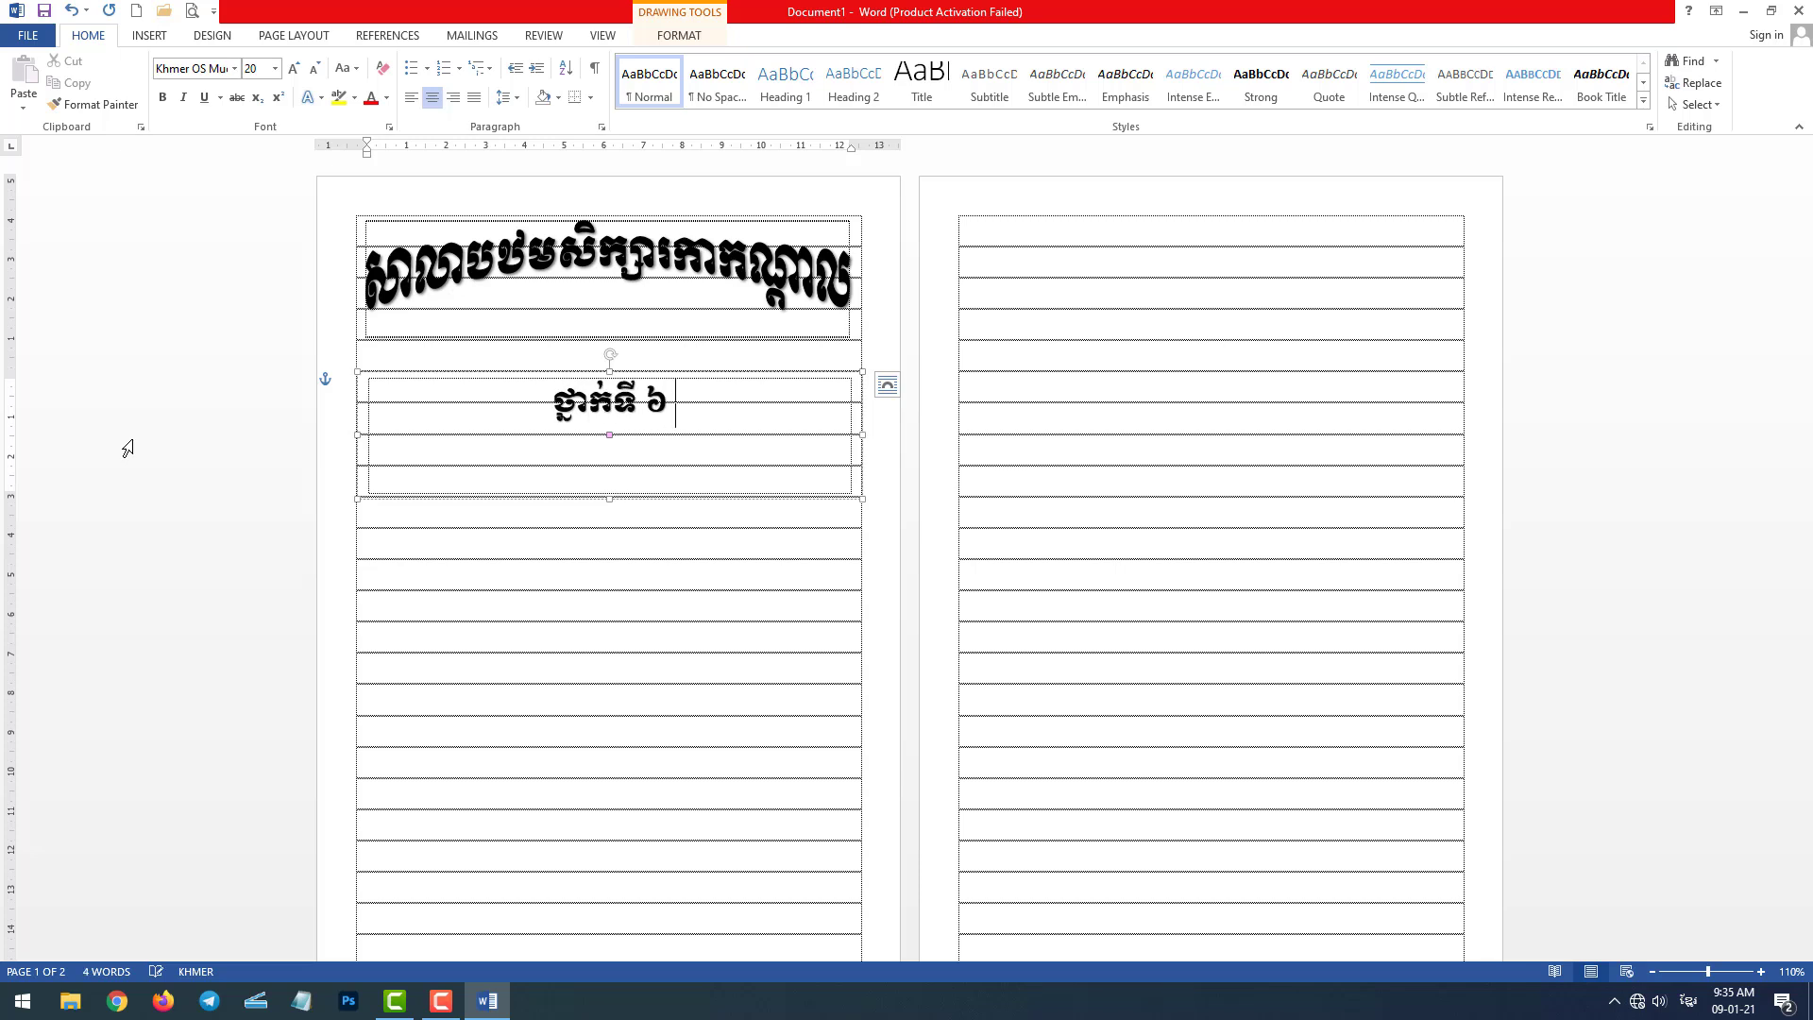
pyautogui.write(' “”')
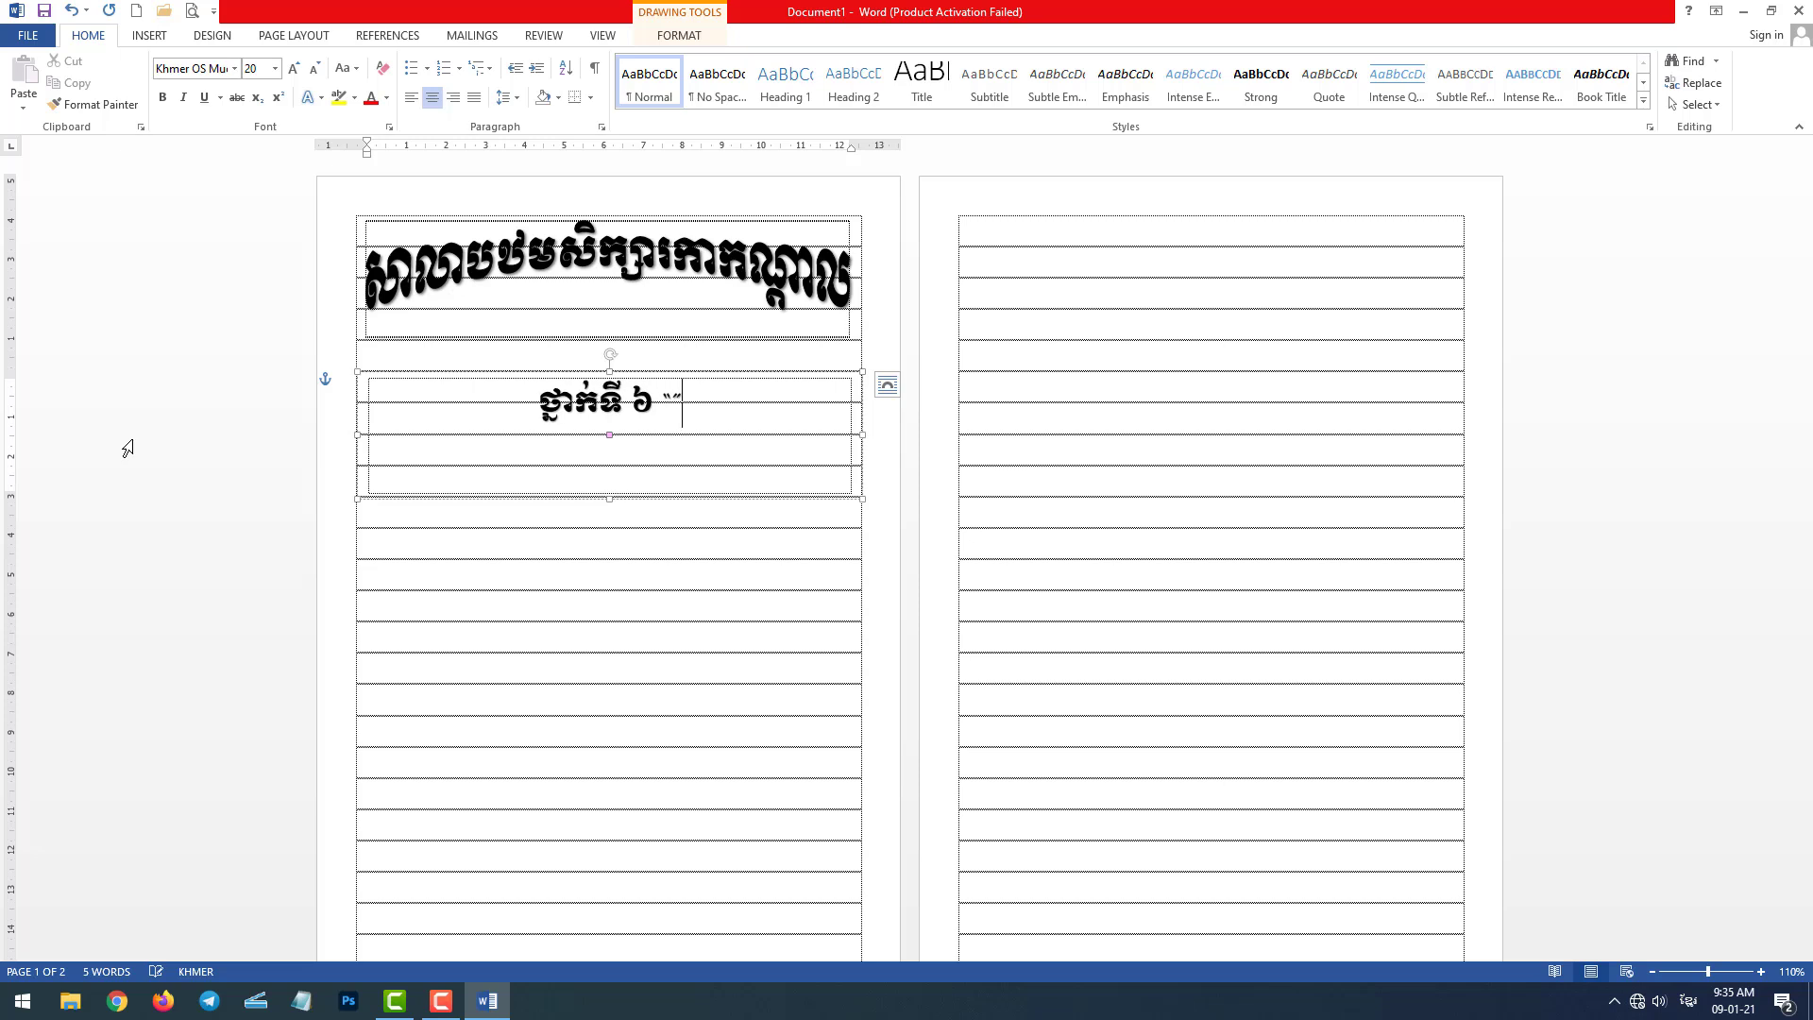
pyautogui.press('Left')
pyautogui.write('ក')
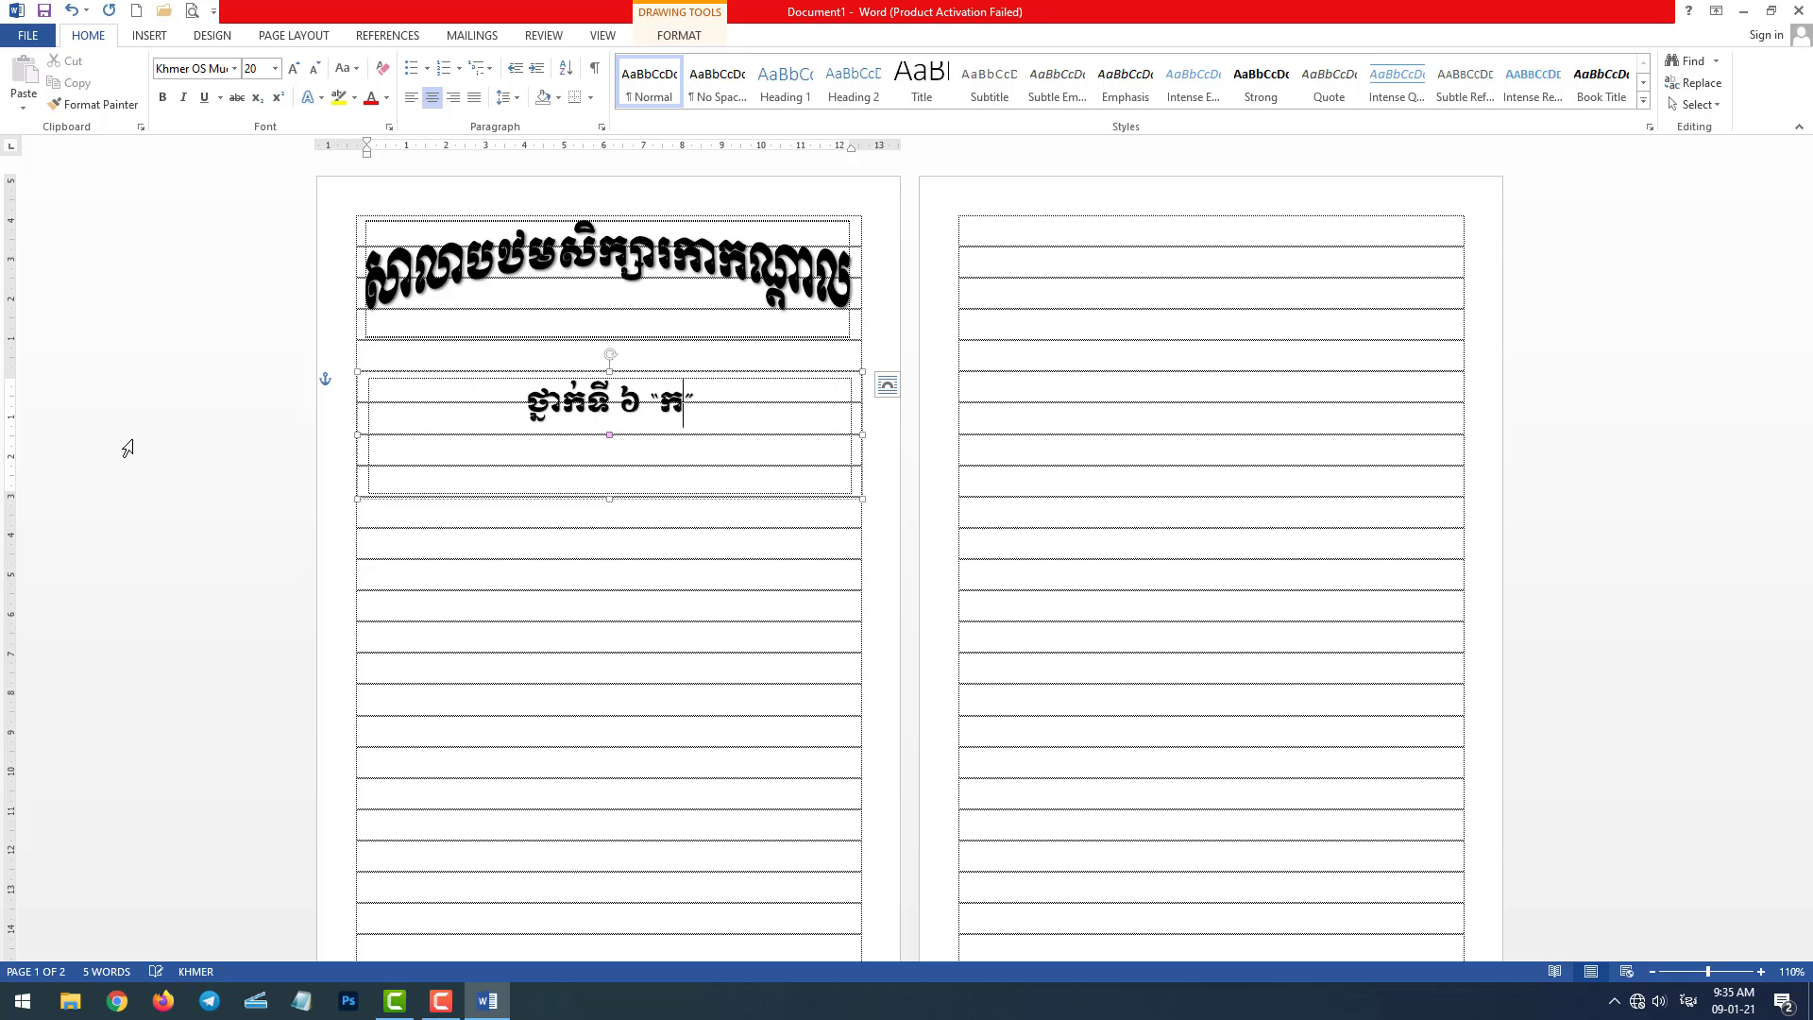
pyautogui.click(652, 546)
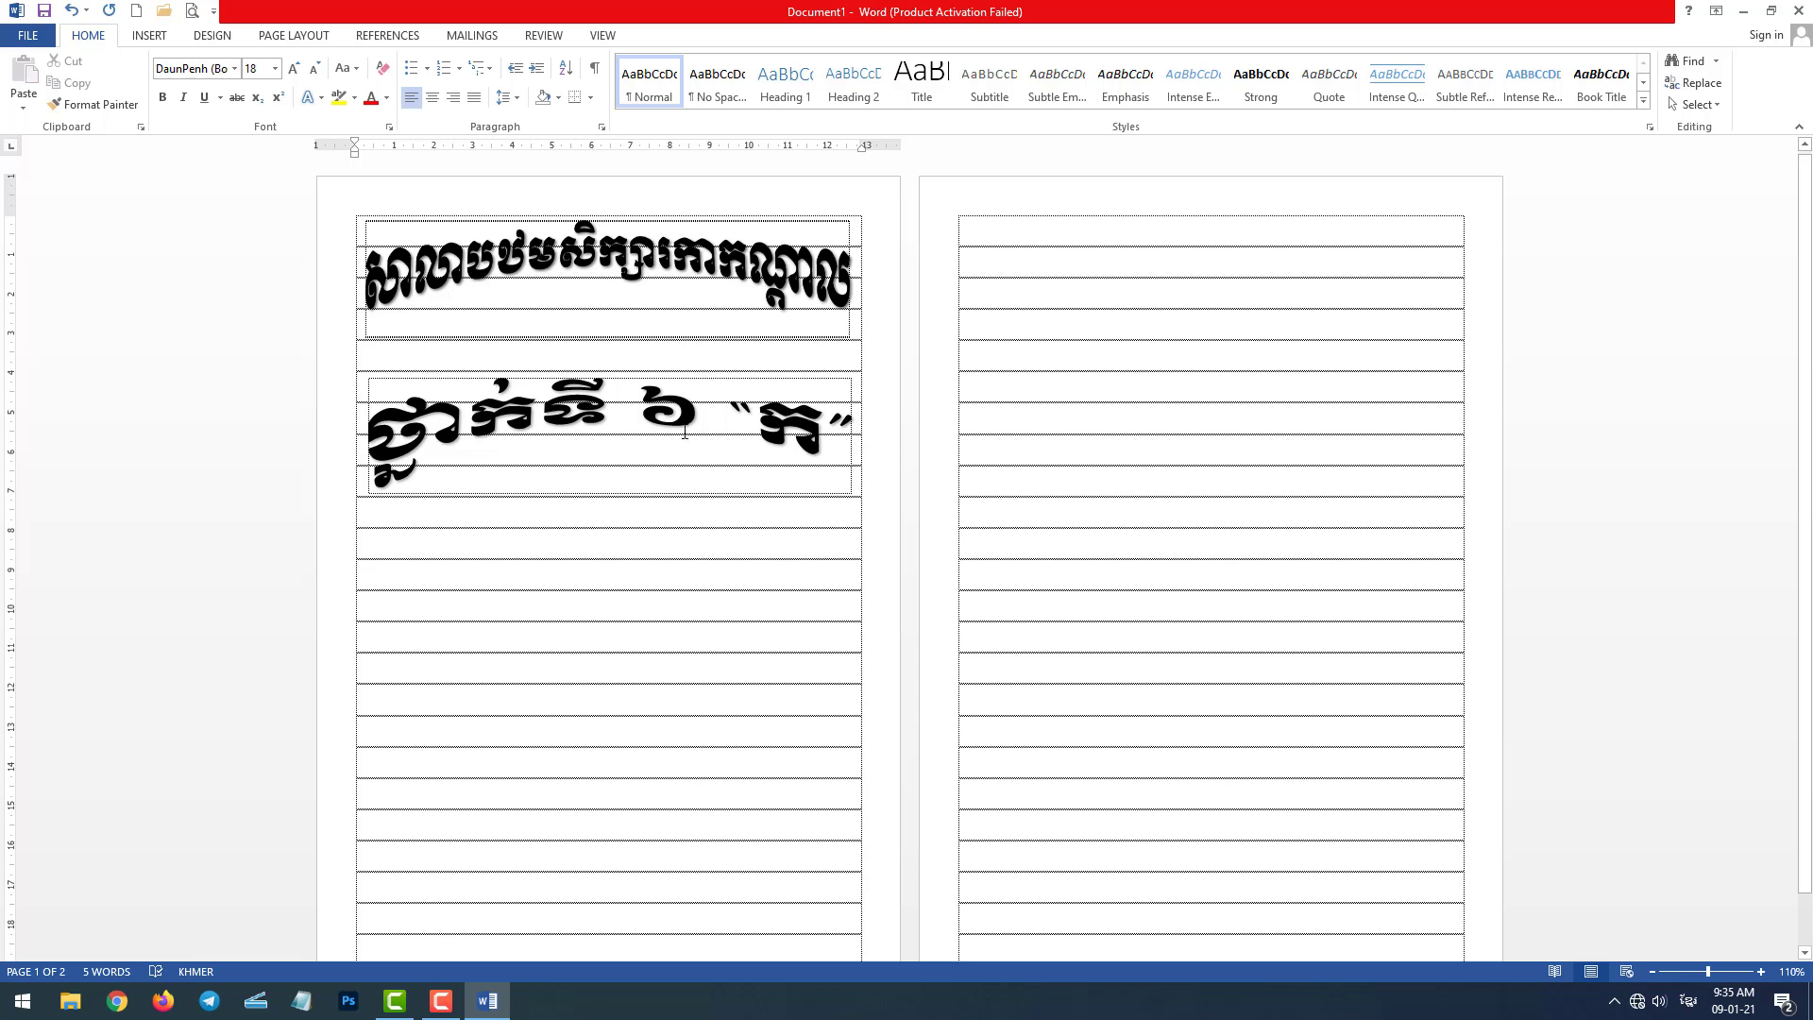
pyautogui.click(684, 433)
pyautogui.click(694, 557)
# Step: Apply the Square warp text effect to the grade line
pyautogui.click(723, 514)
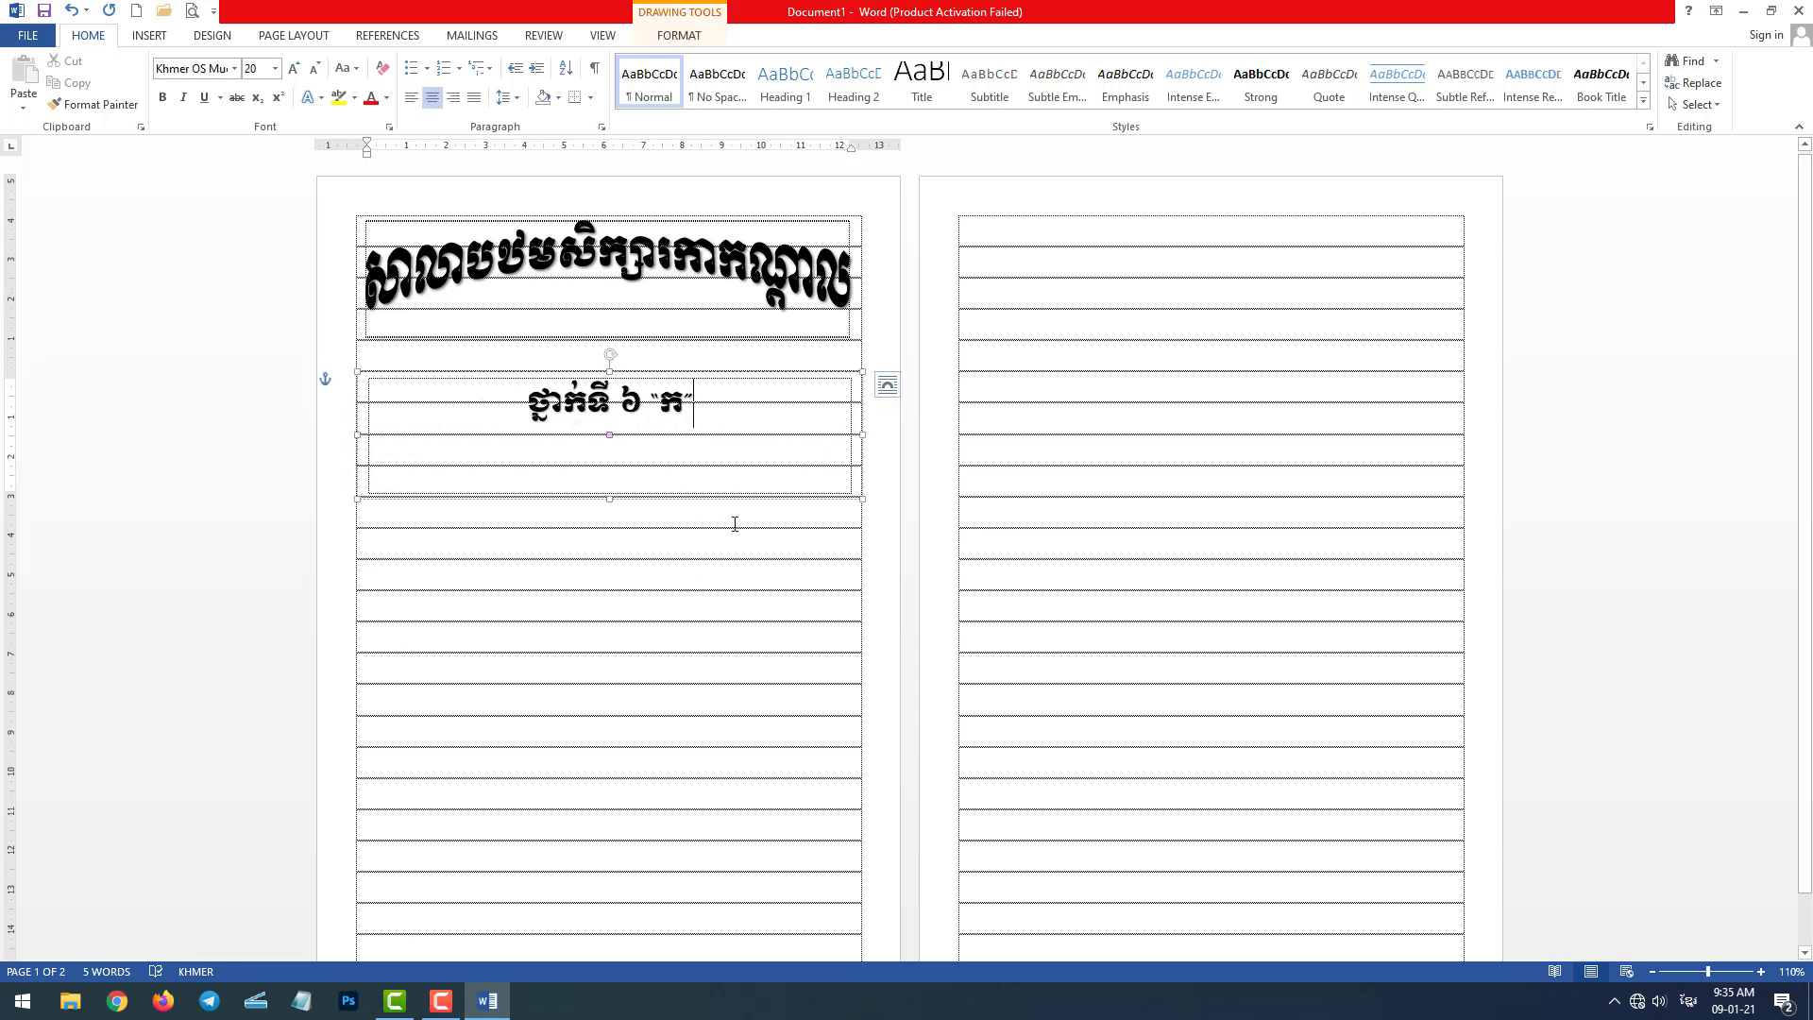
pyautogui.click(733, 534)
pyautogui.click(750, 498)
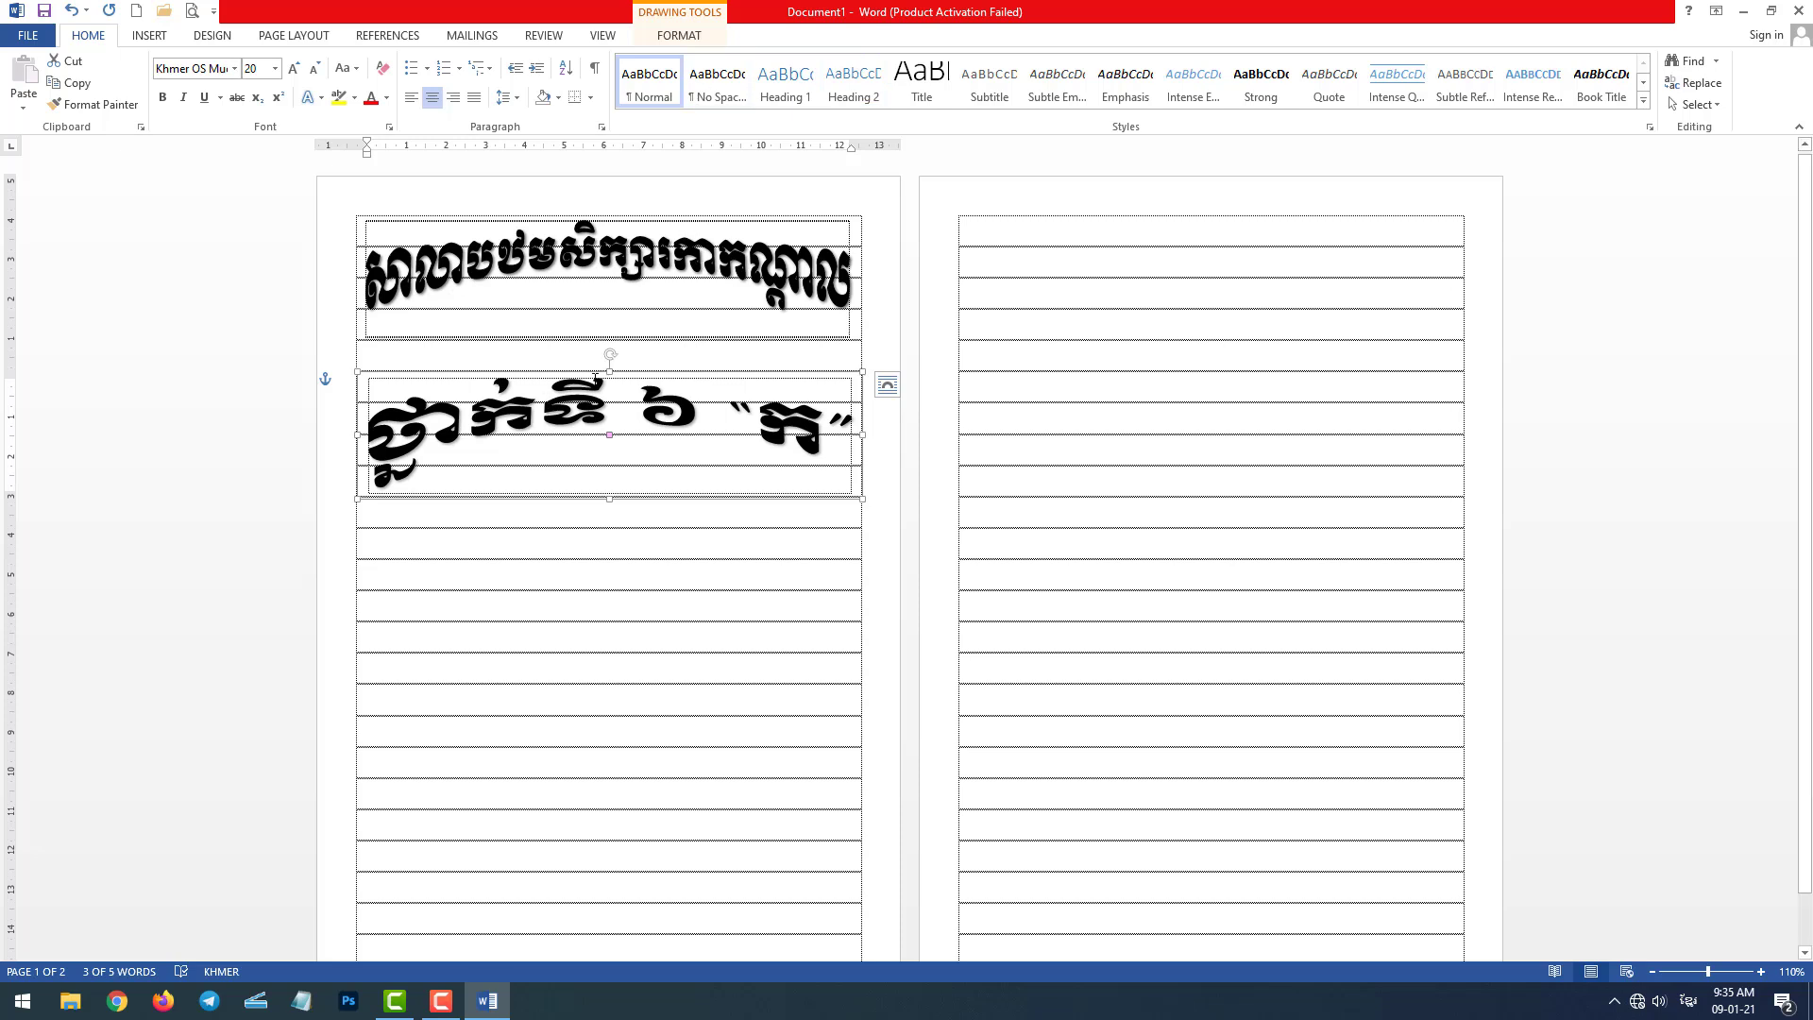
pyautogui.click(680, 36)
pyautogui.click(970, 104)
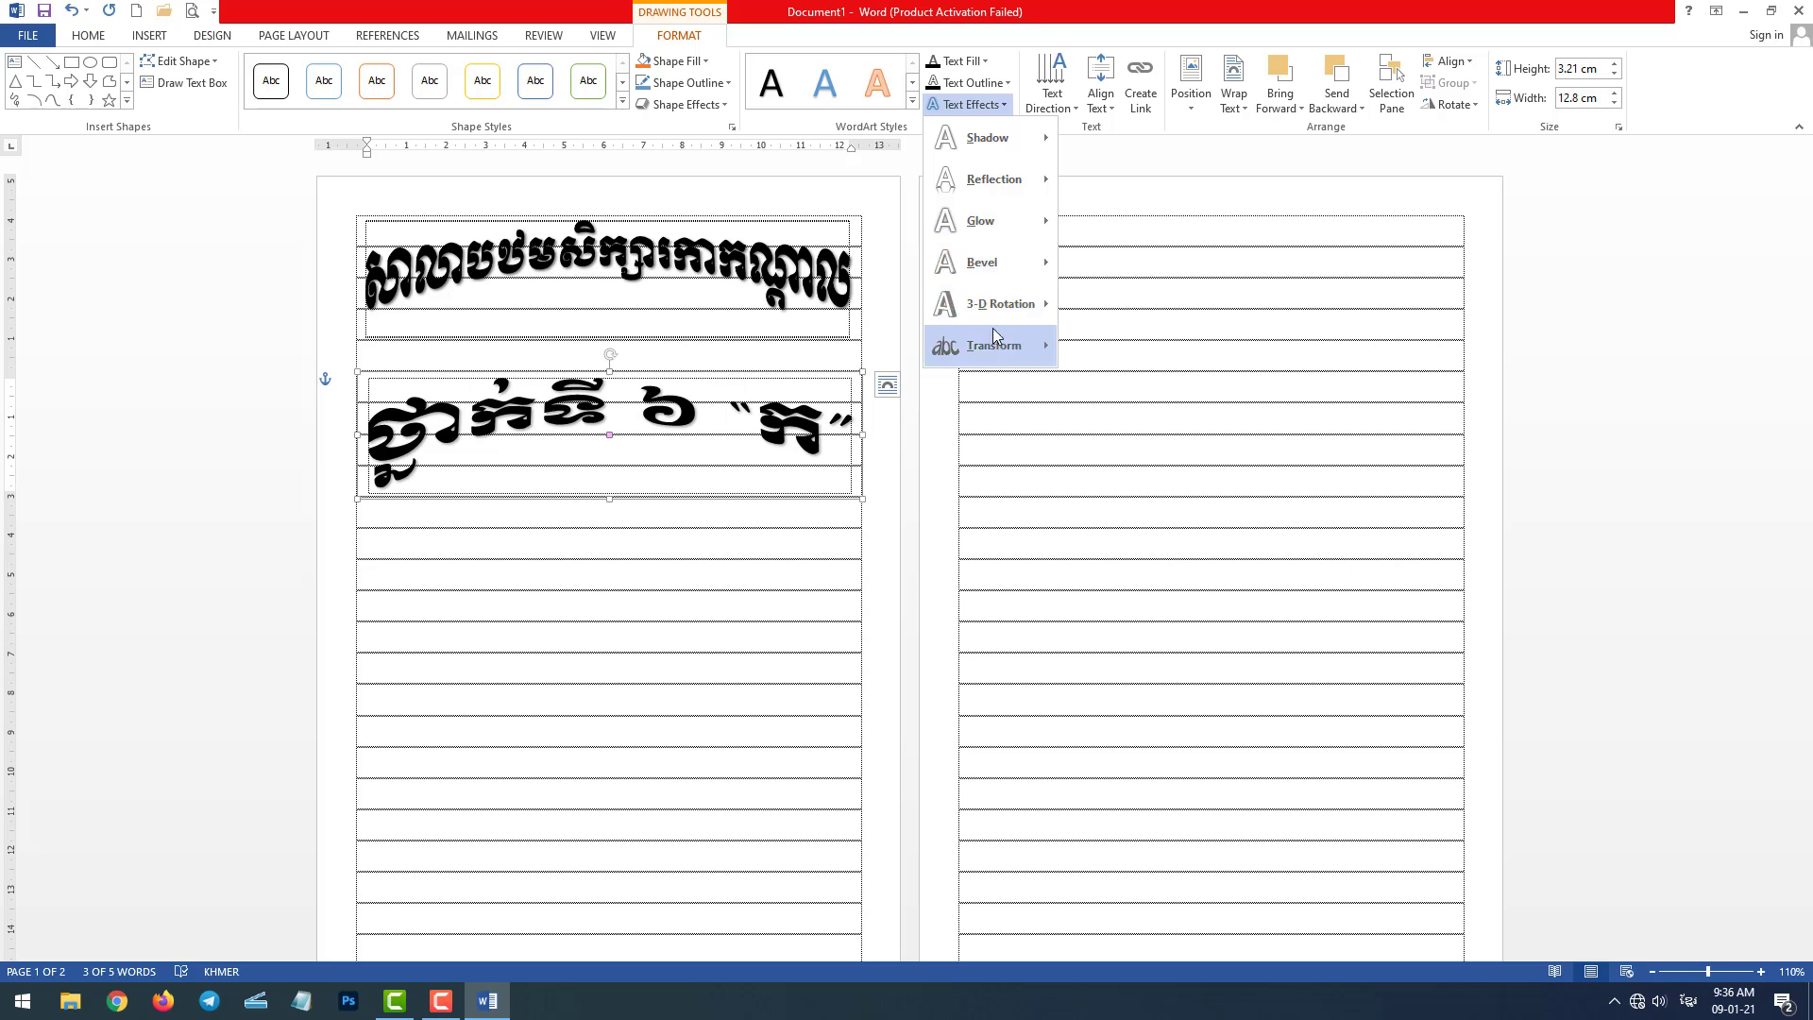
pyautogui.moveTo(993, 345)
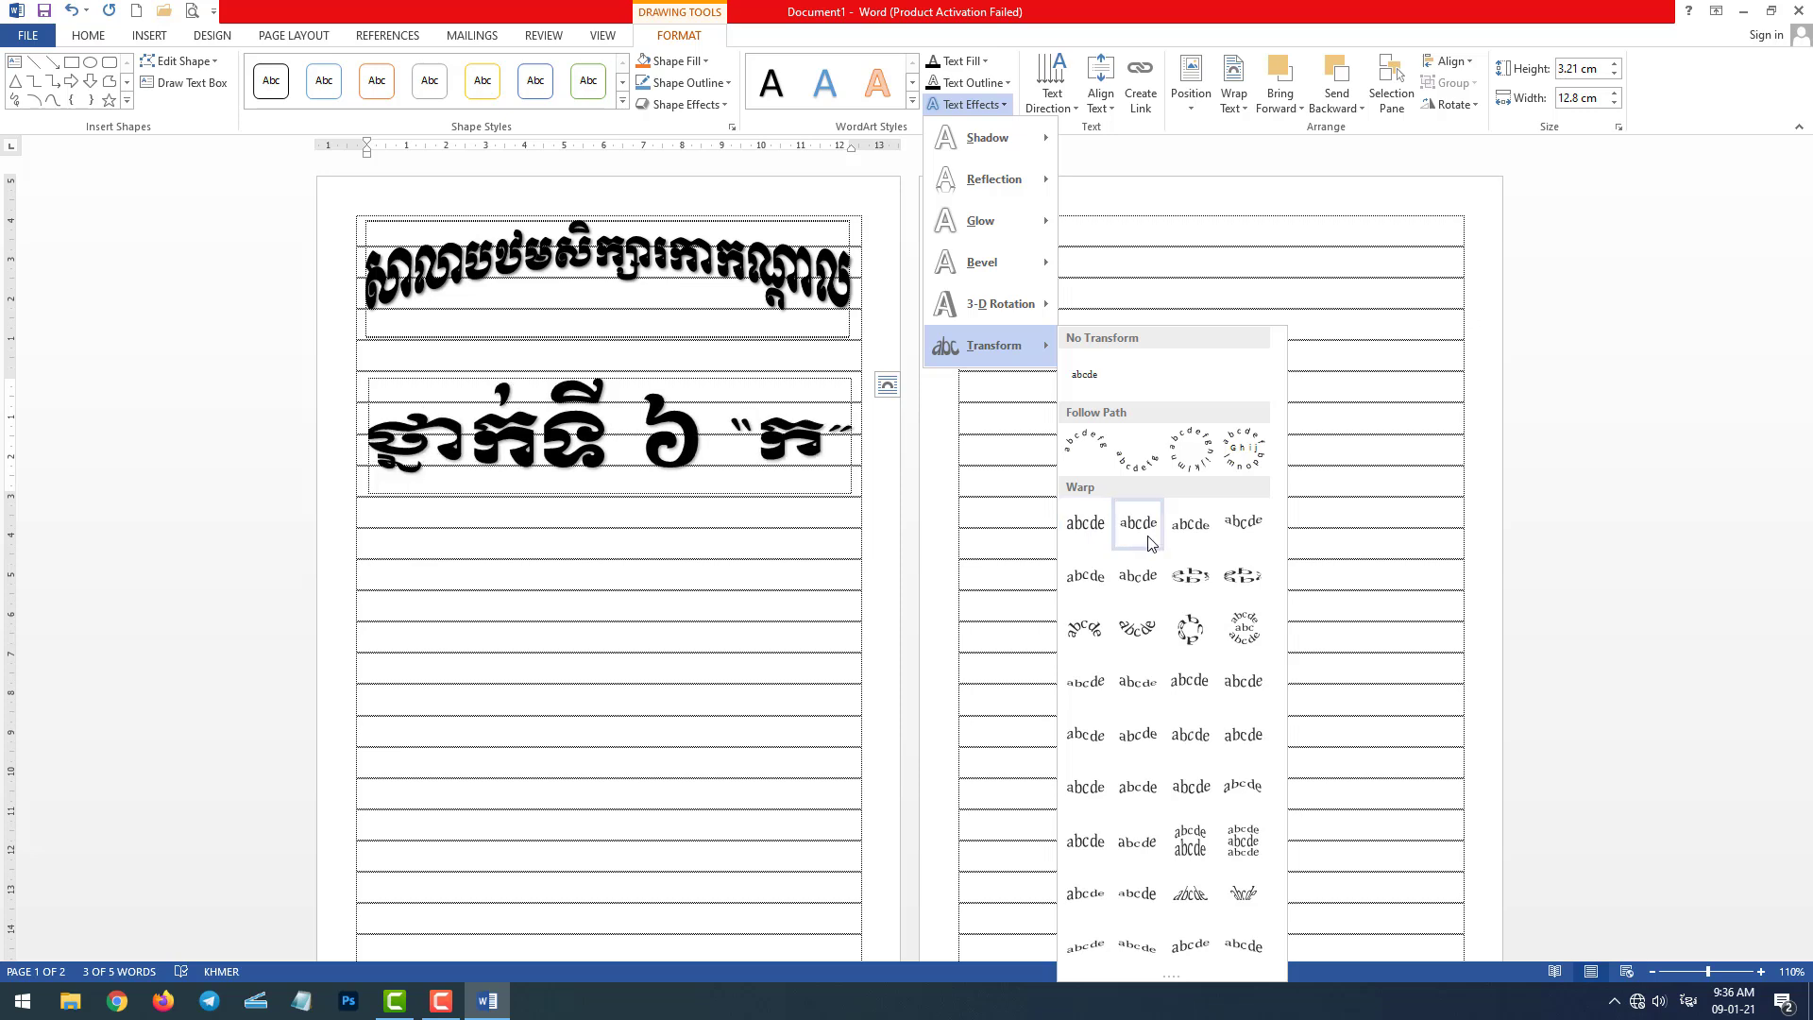
pyautogui.click(1099, 534)
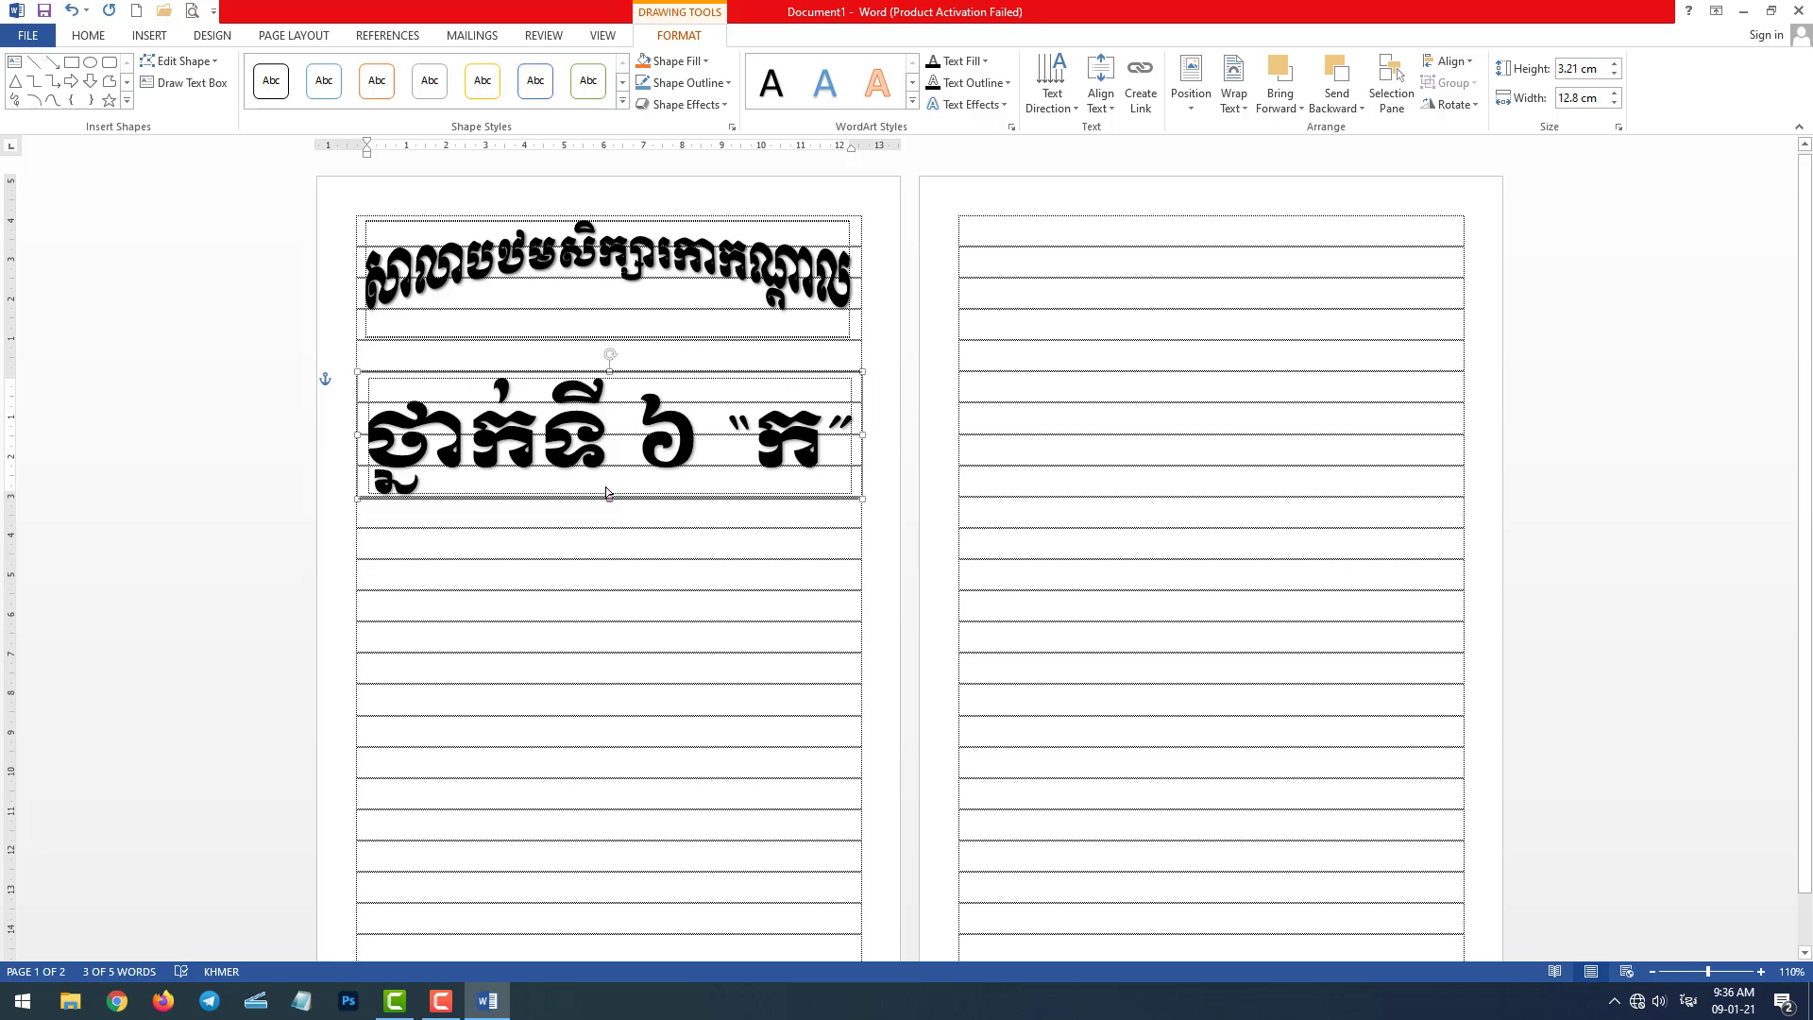
# Step: Undo the accidental resize, keeping the grade box at 3.19 cm by 12.8 cm
pyautogui.hotkey('ctrl', 'z')
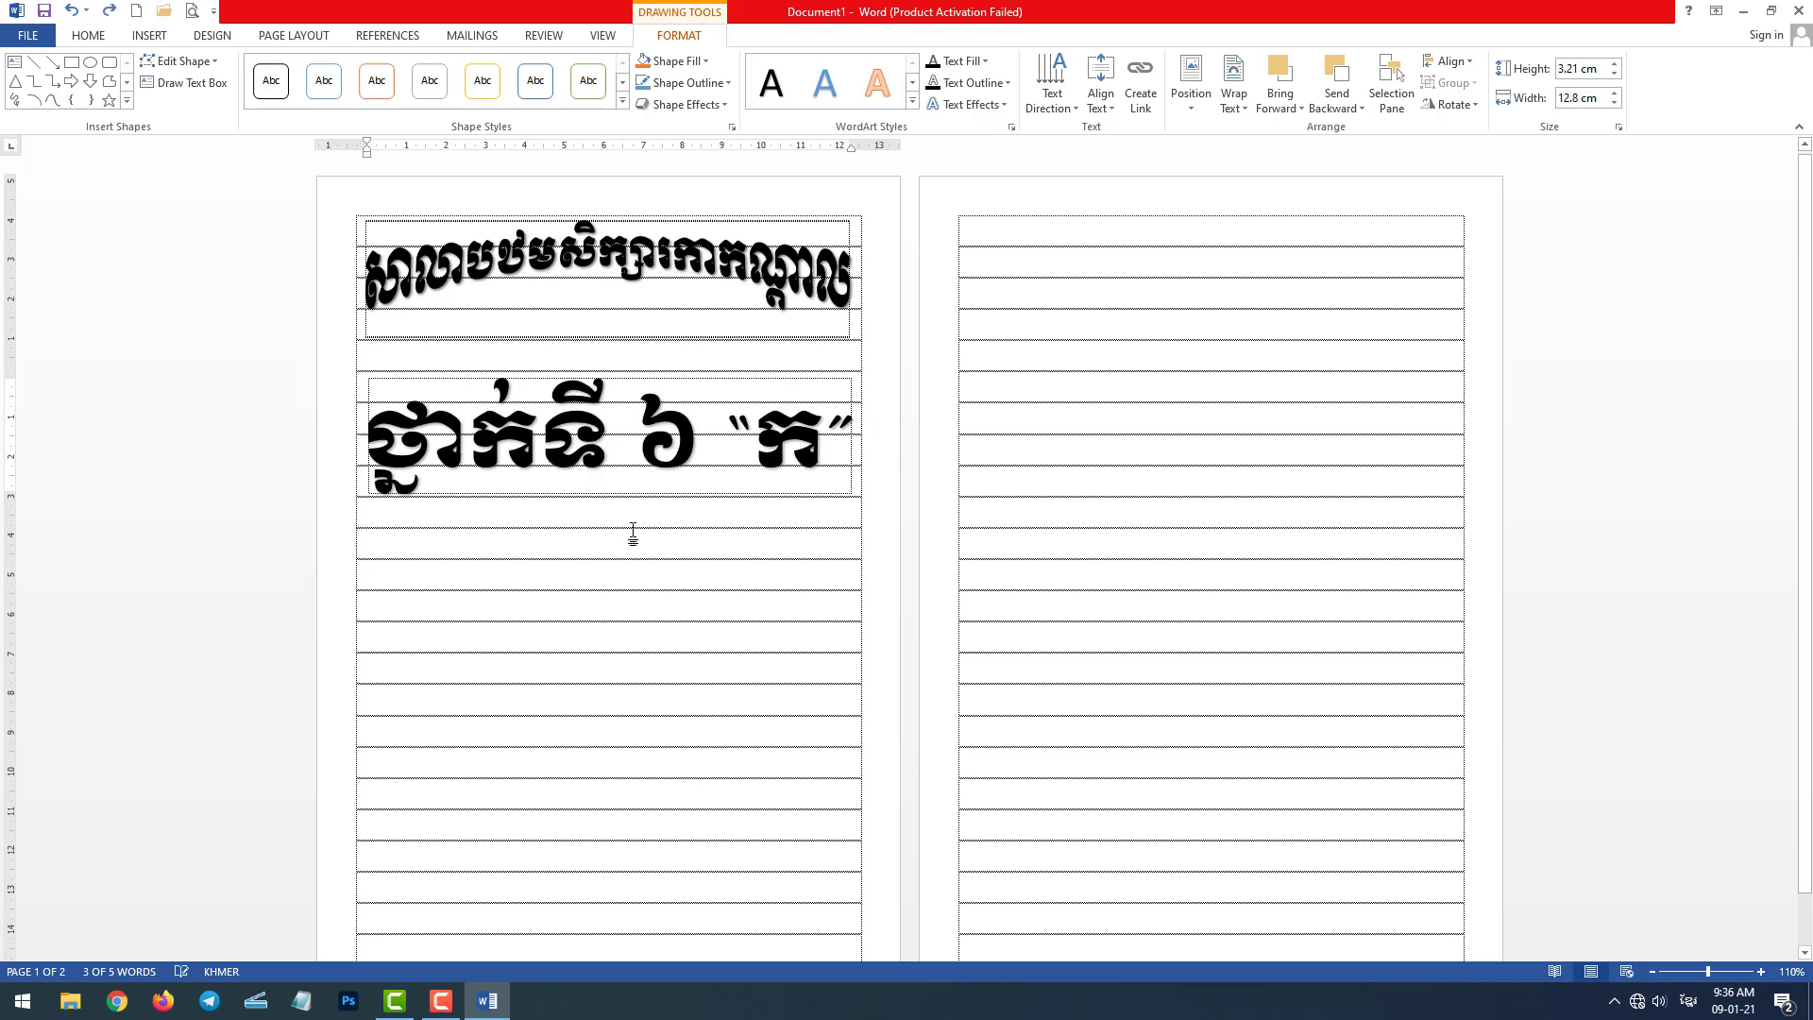
pyautogui.hotkey('ctrl', 'z')
pyautogui.hotkey('ctrl', 'z')
pyautogui.hotkey('ctrl', 'y')
pyautogui.hotkey('ctrl', 'y')
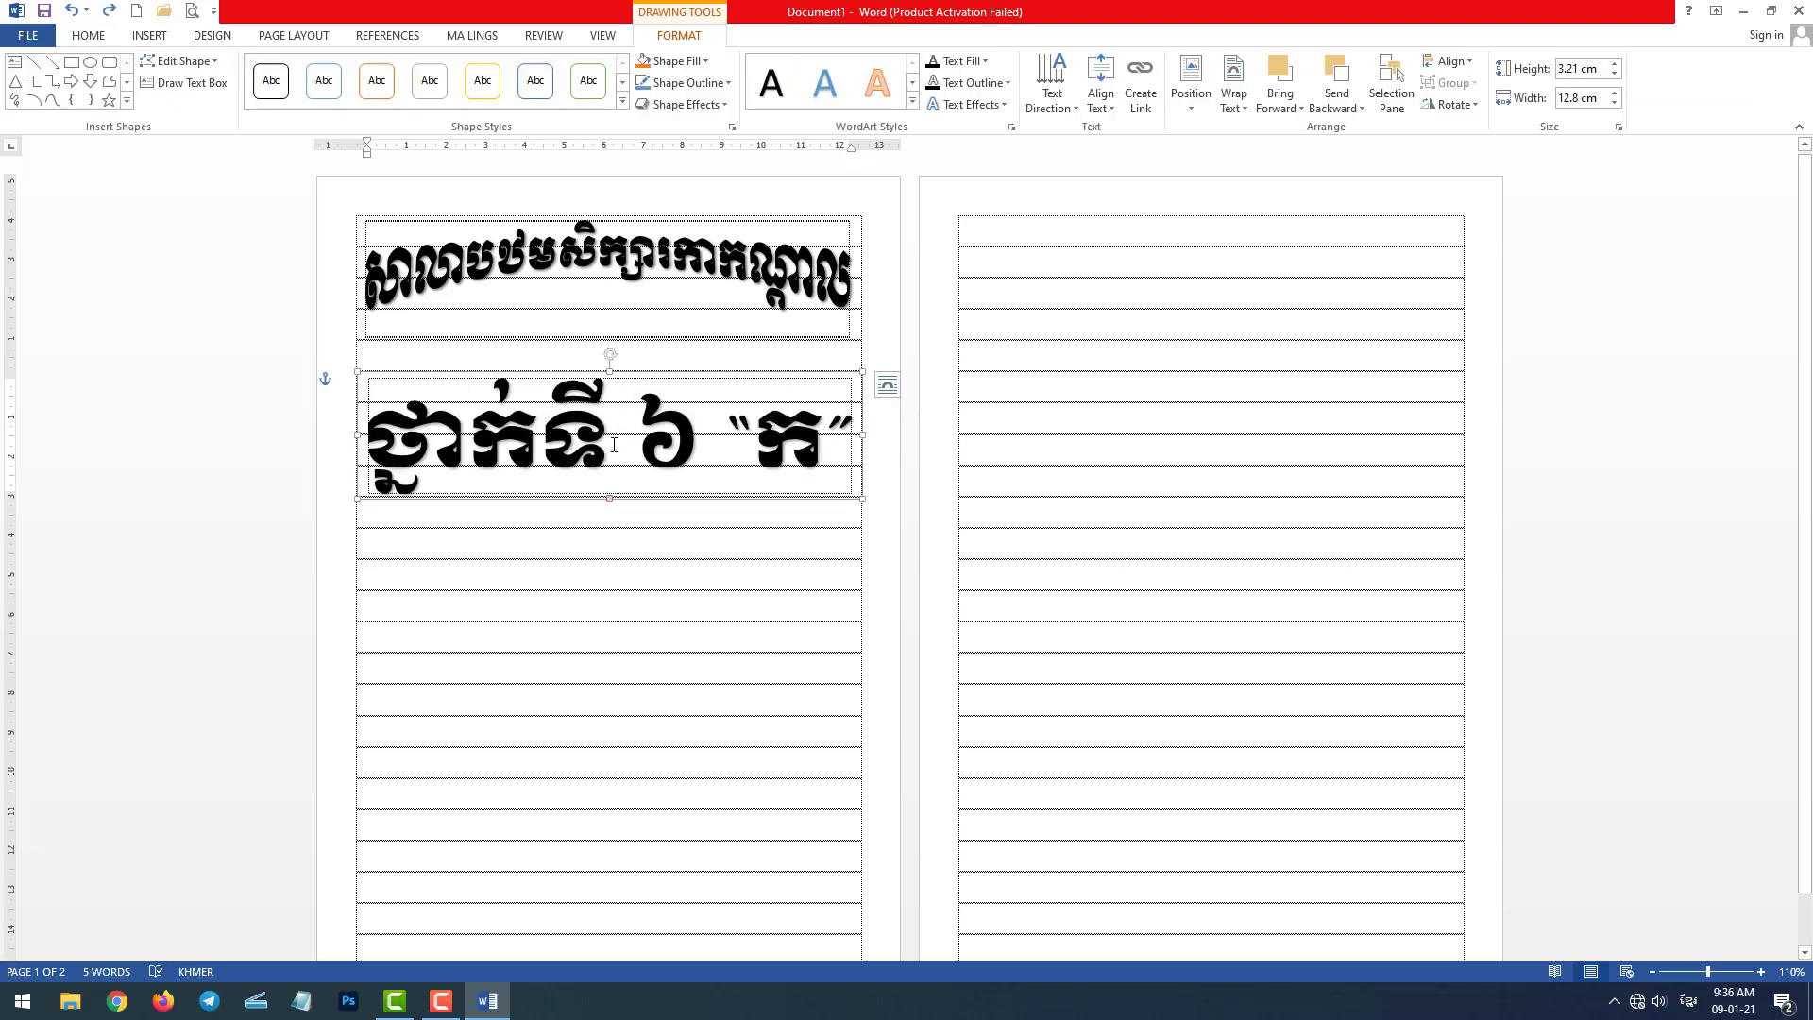
pyautogui.hotkey('ctrl', 'y')
pyautogui.moveTo(609, 371); pyautogui.dragTo(609, 381)
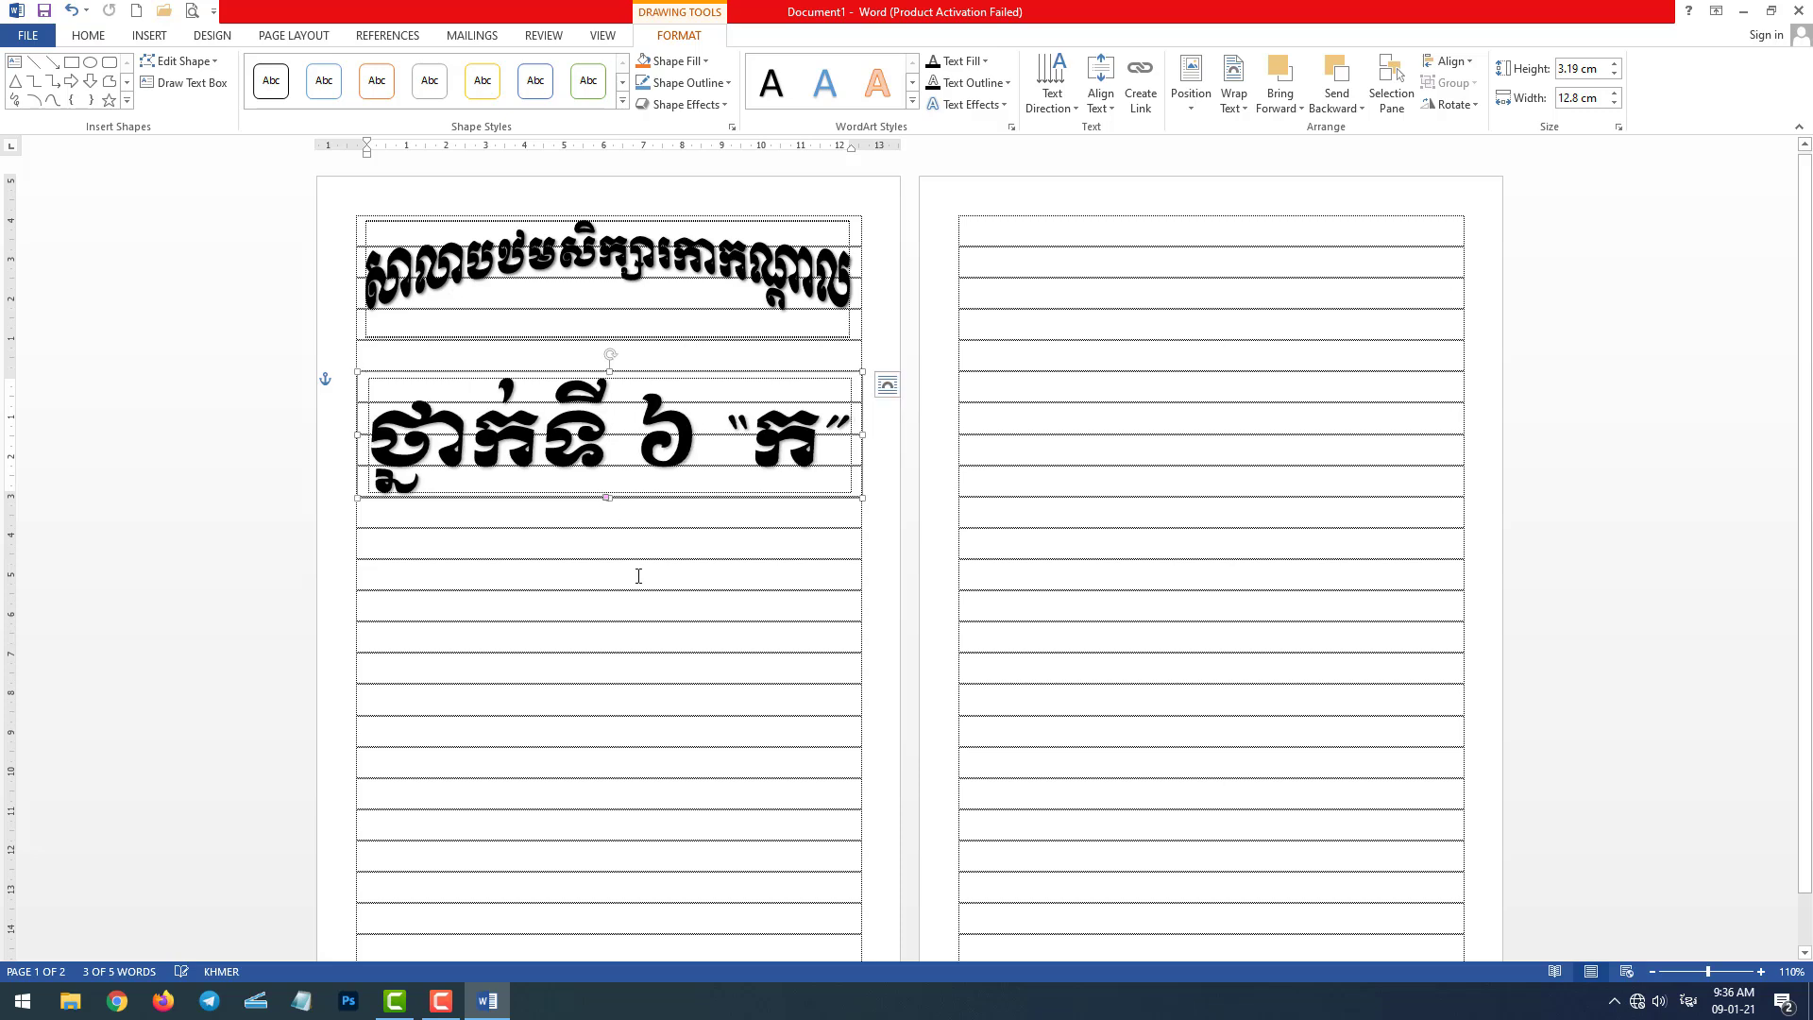
pyautogui.click(704, 567)
pyautogui.hotkey('ctrl', 'z')
pyautogui.click(712, 567)
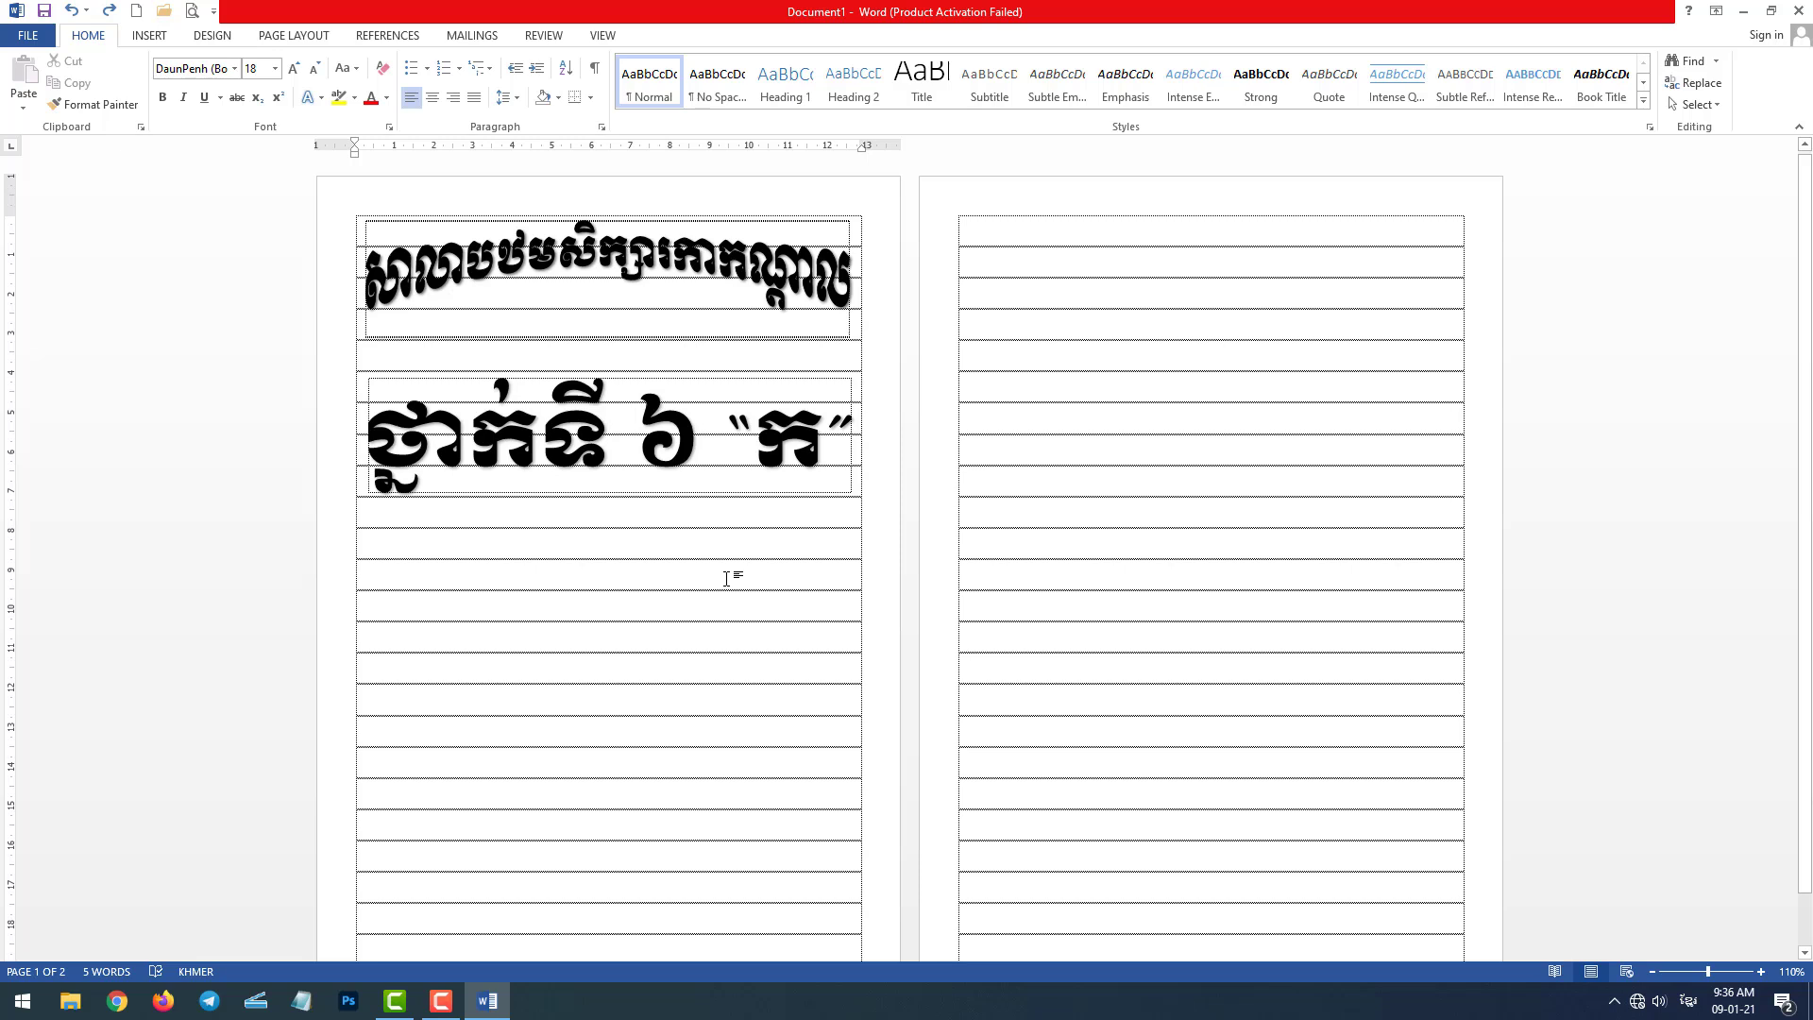
pyautogui.scroll(-1, 726, 462)
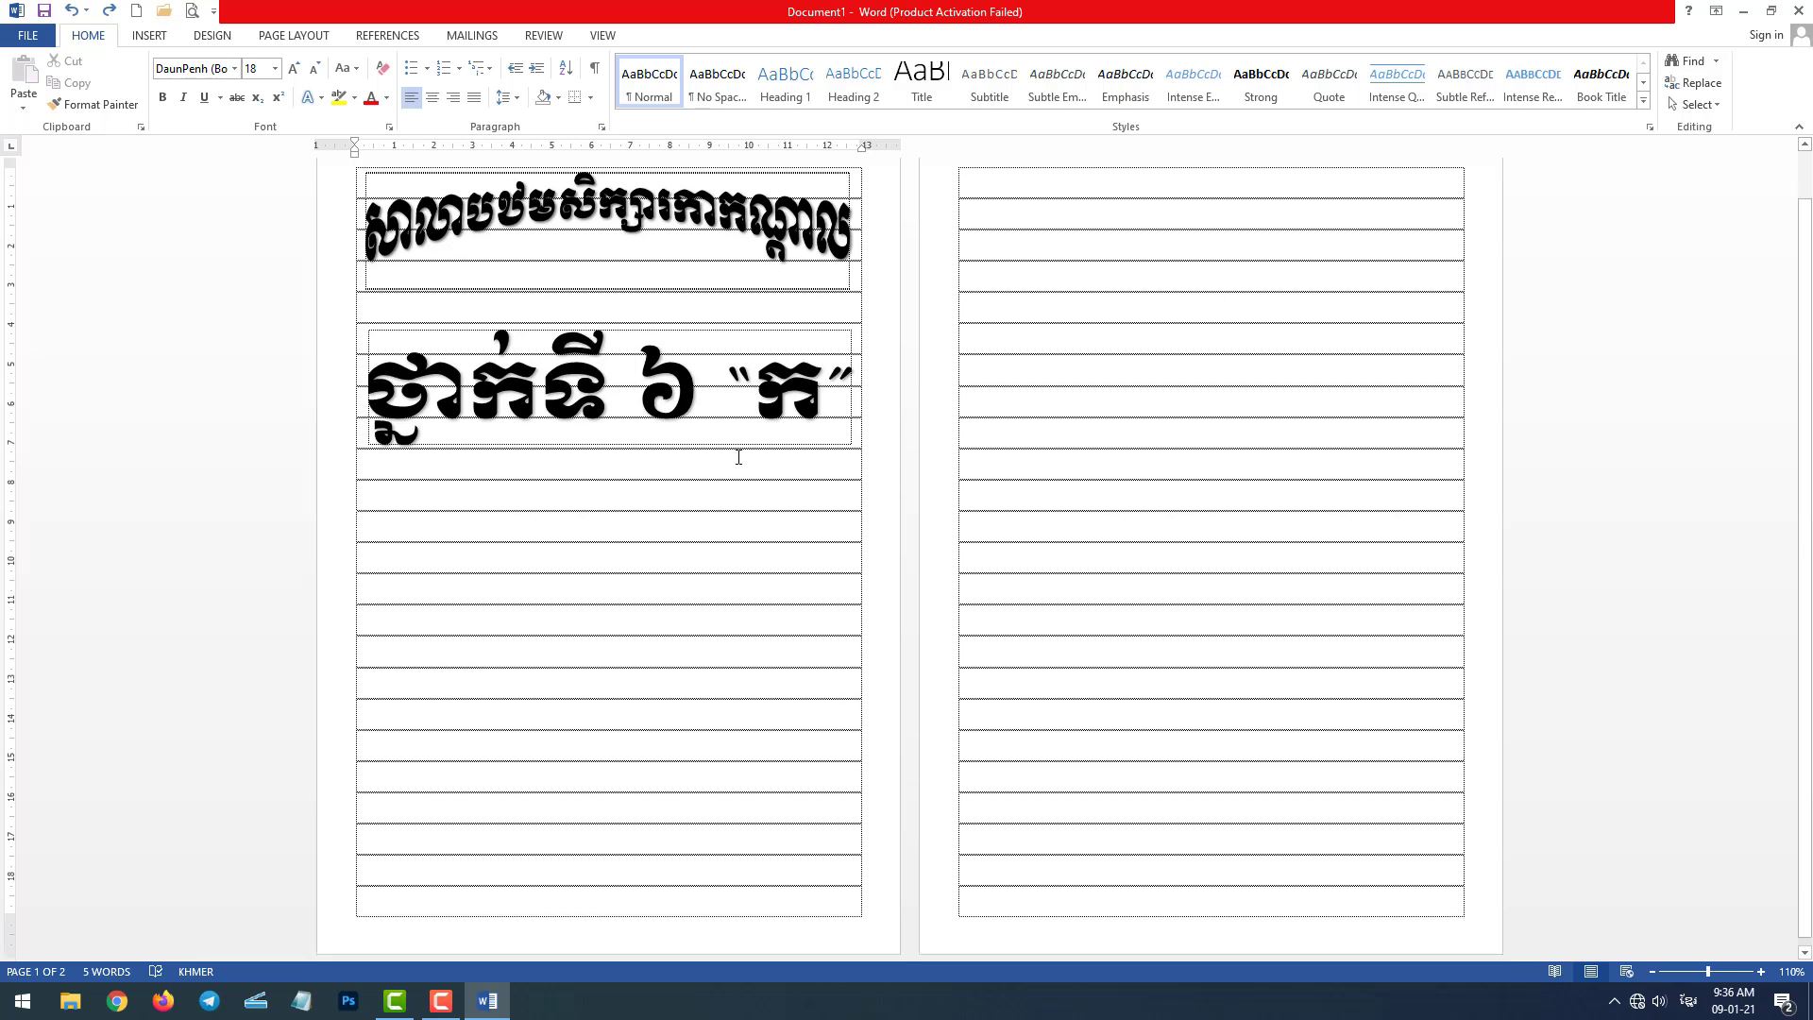
# Step: Duplicate the grade-line WordArt below itself
pyautogui.hotkey('ctrl', 'z')
pyautogui.hotkey('ctrl', 'y')
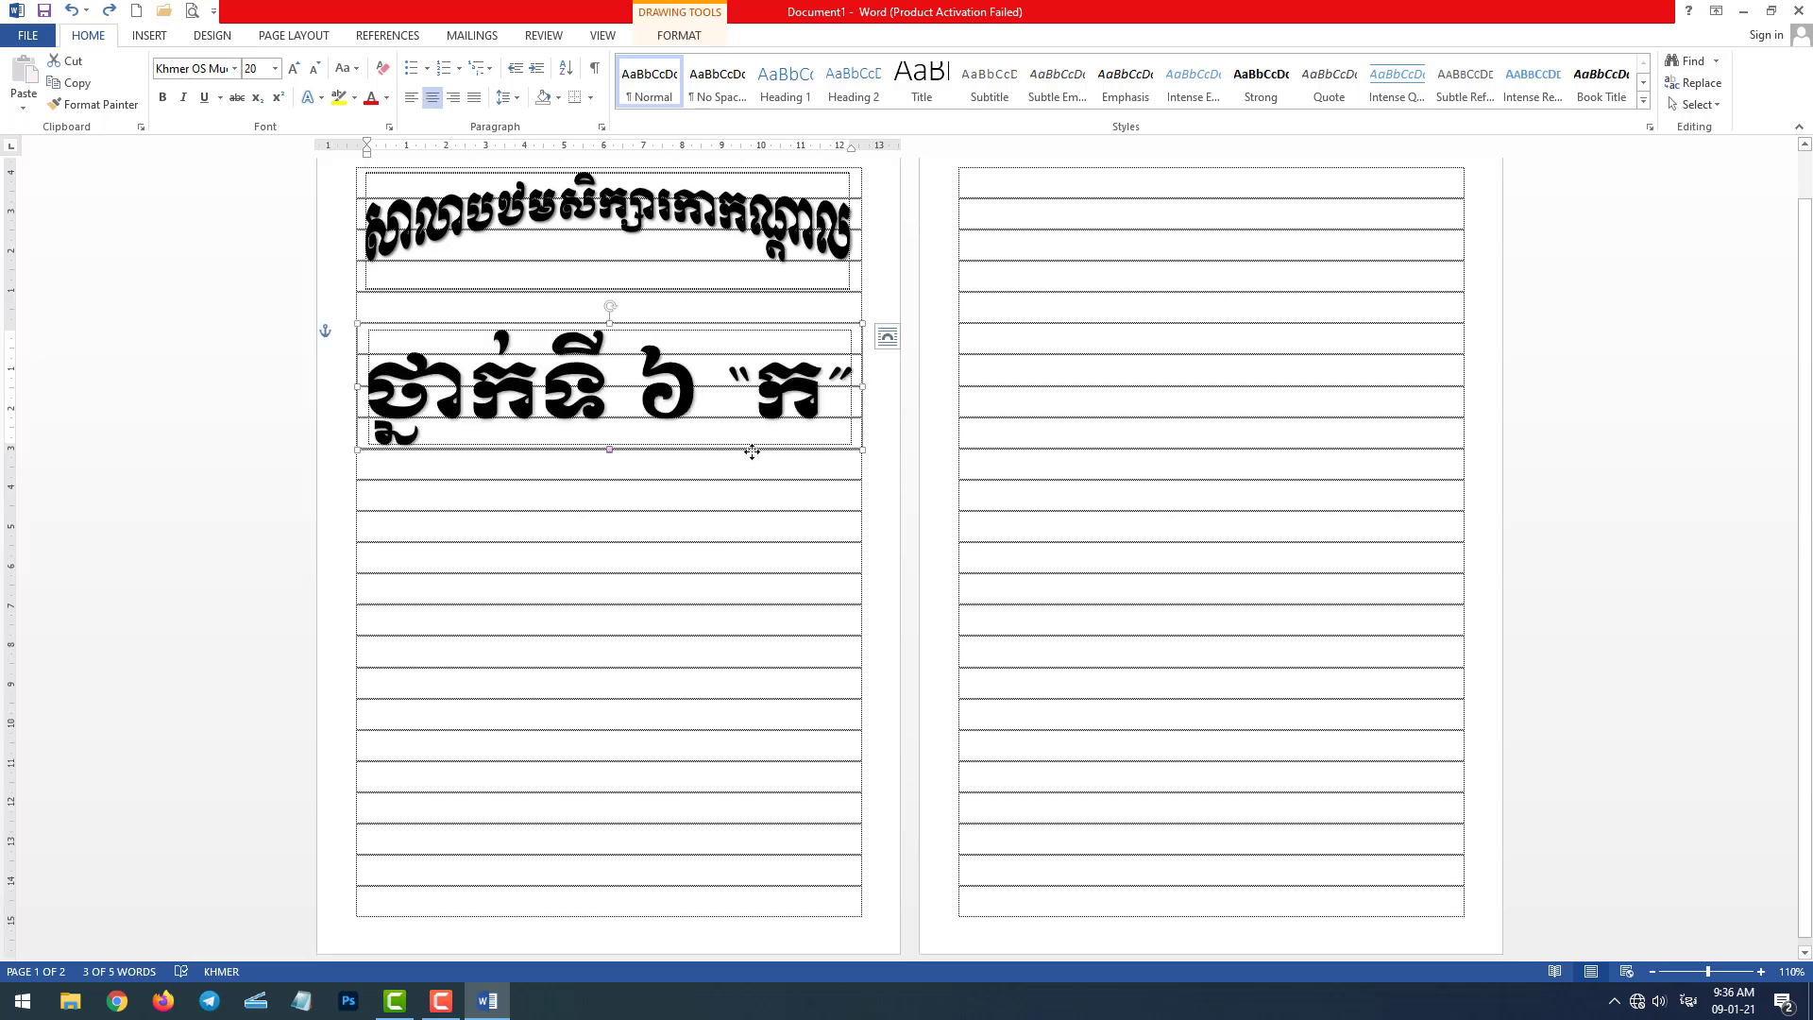
pyautogui.moveTo(752, 451); pyautogui.dragTo(729, 607)
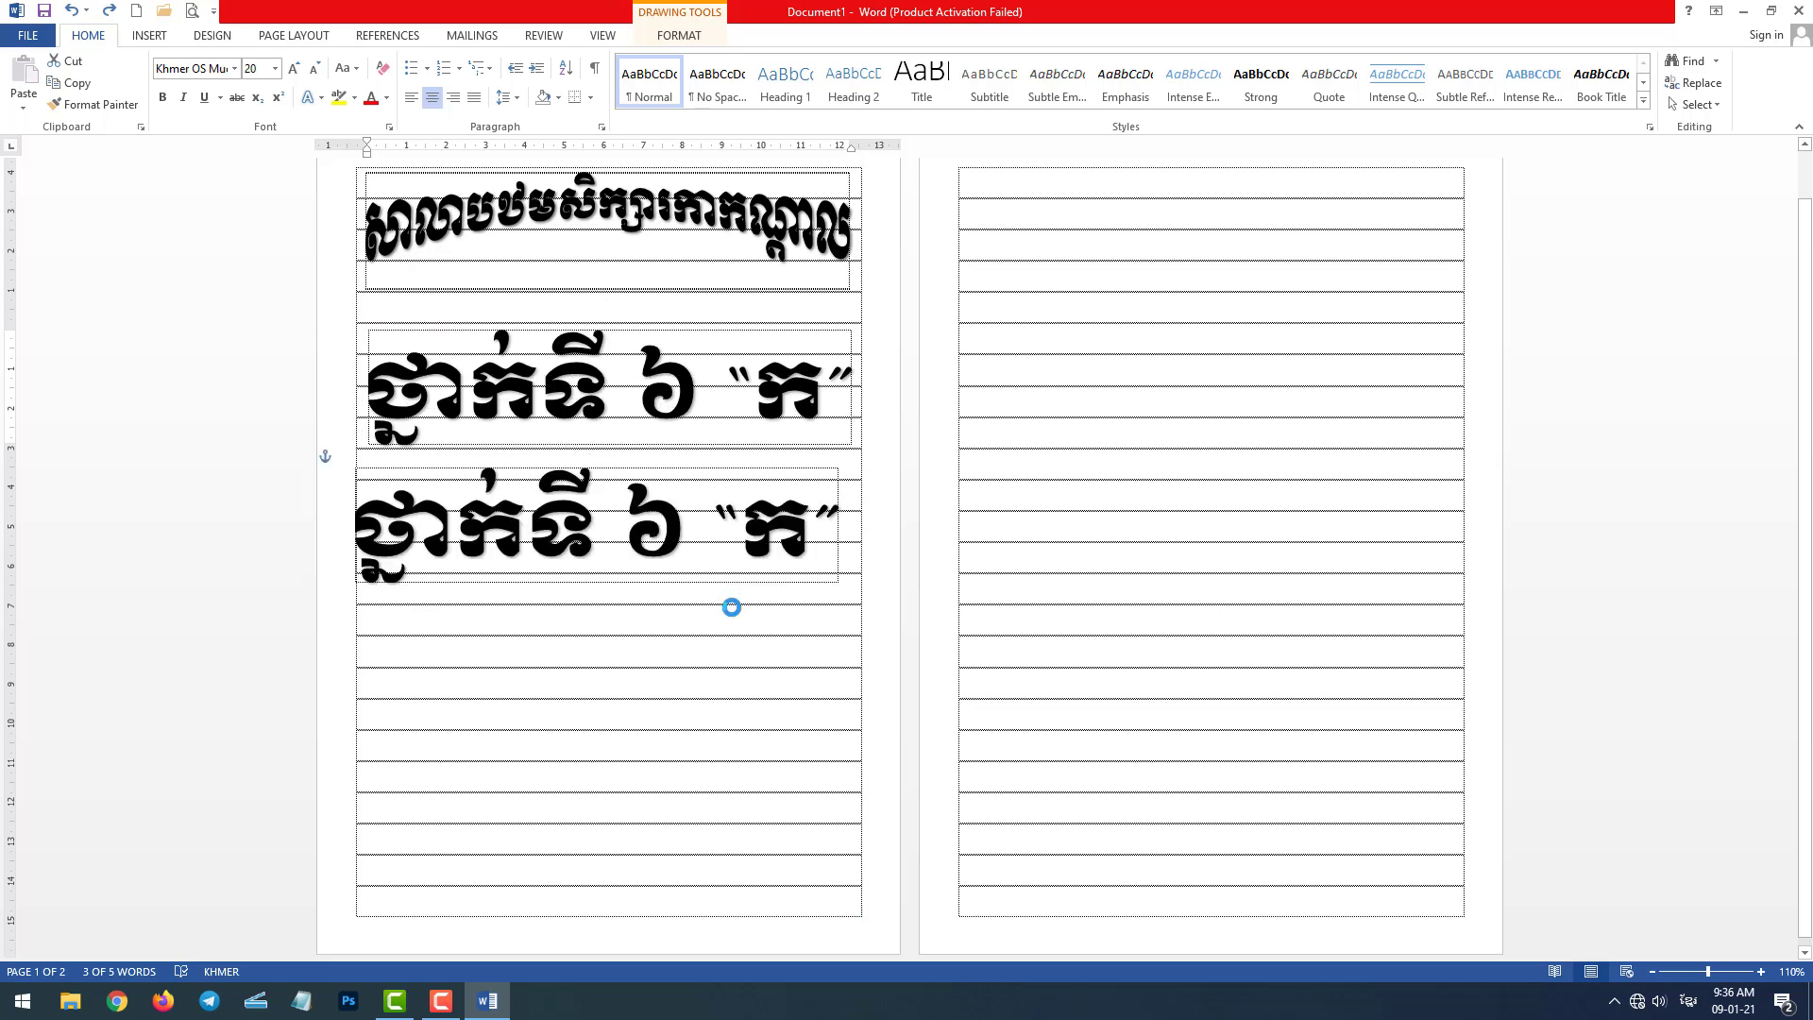
pyautogui.click(738, 677)
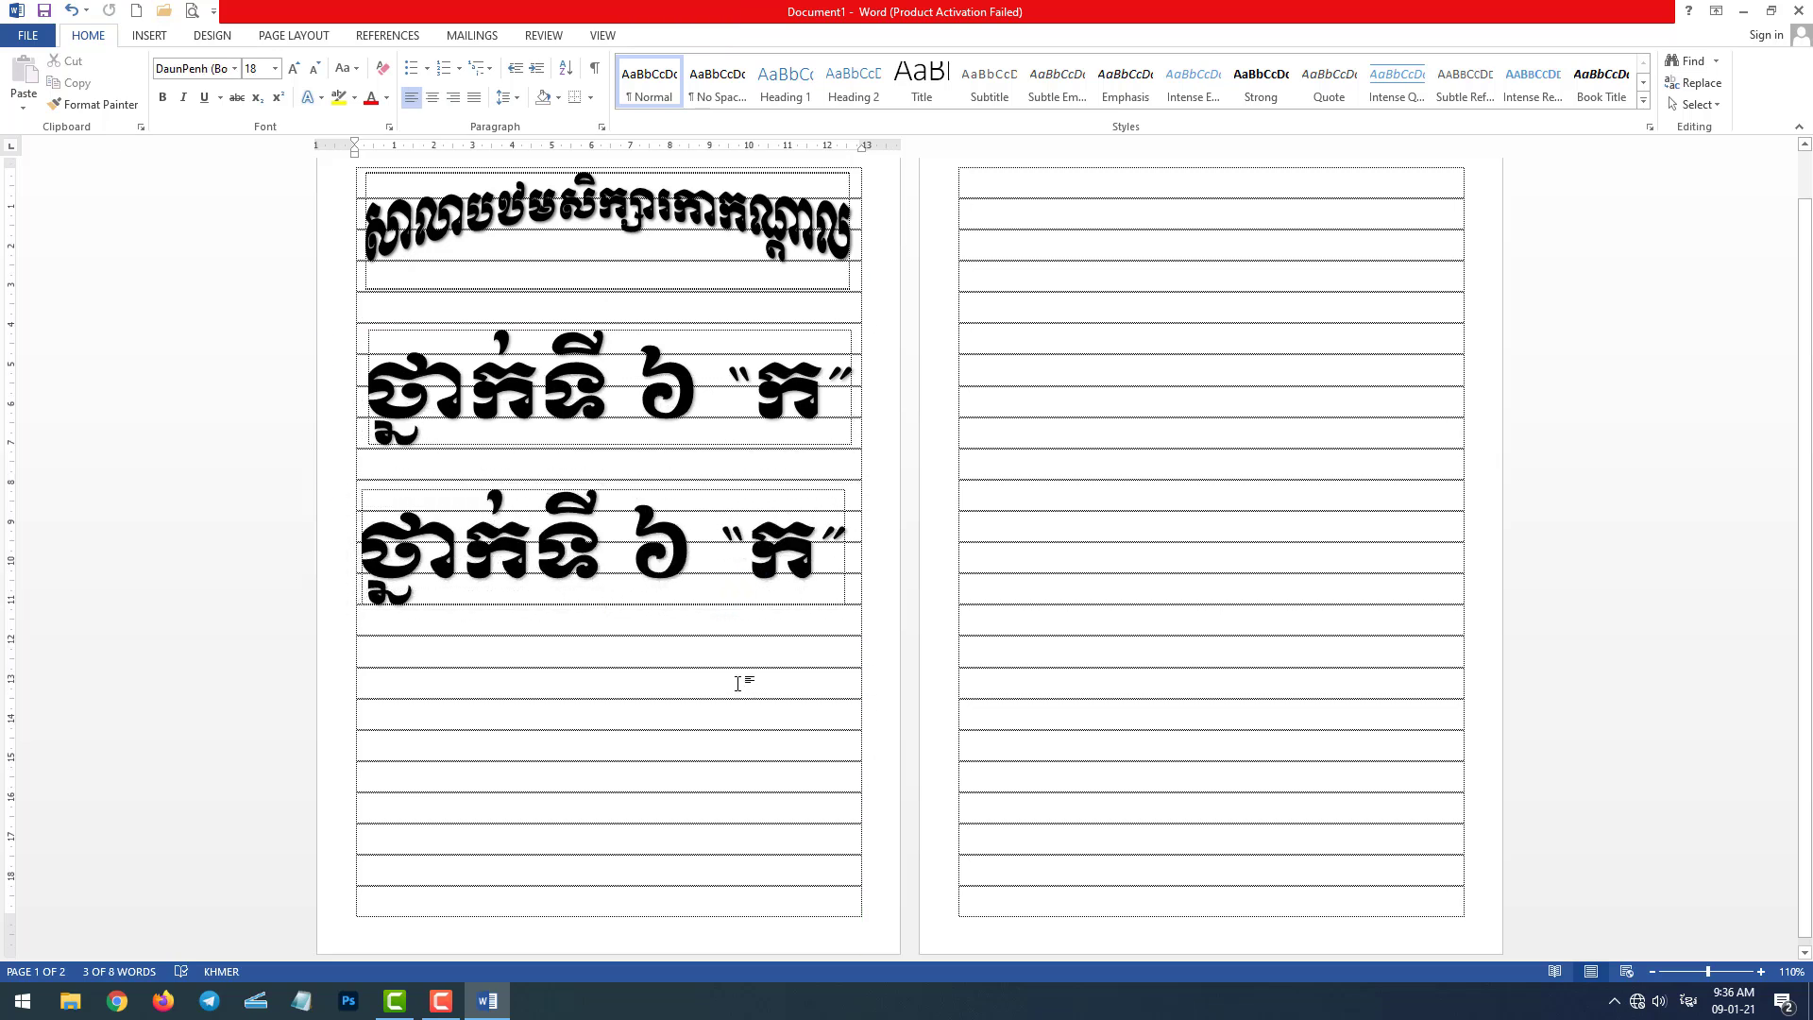
# Step: Replace the copy's text with the subject title សៀវភៅ គណិតវិទ្យា
pyautogui.click(793, 546)
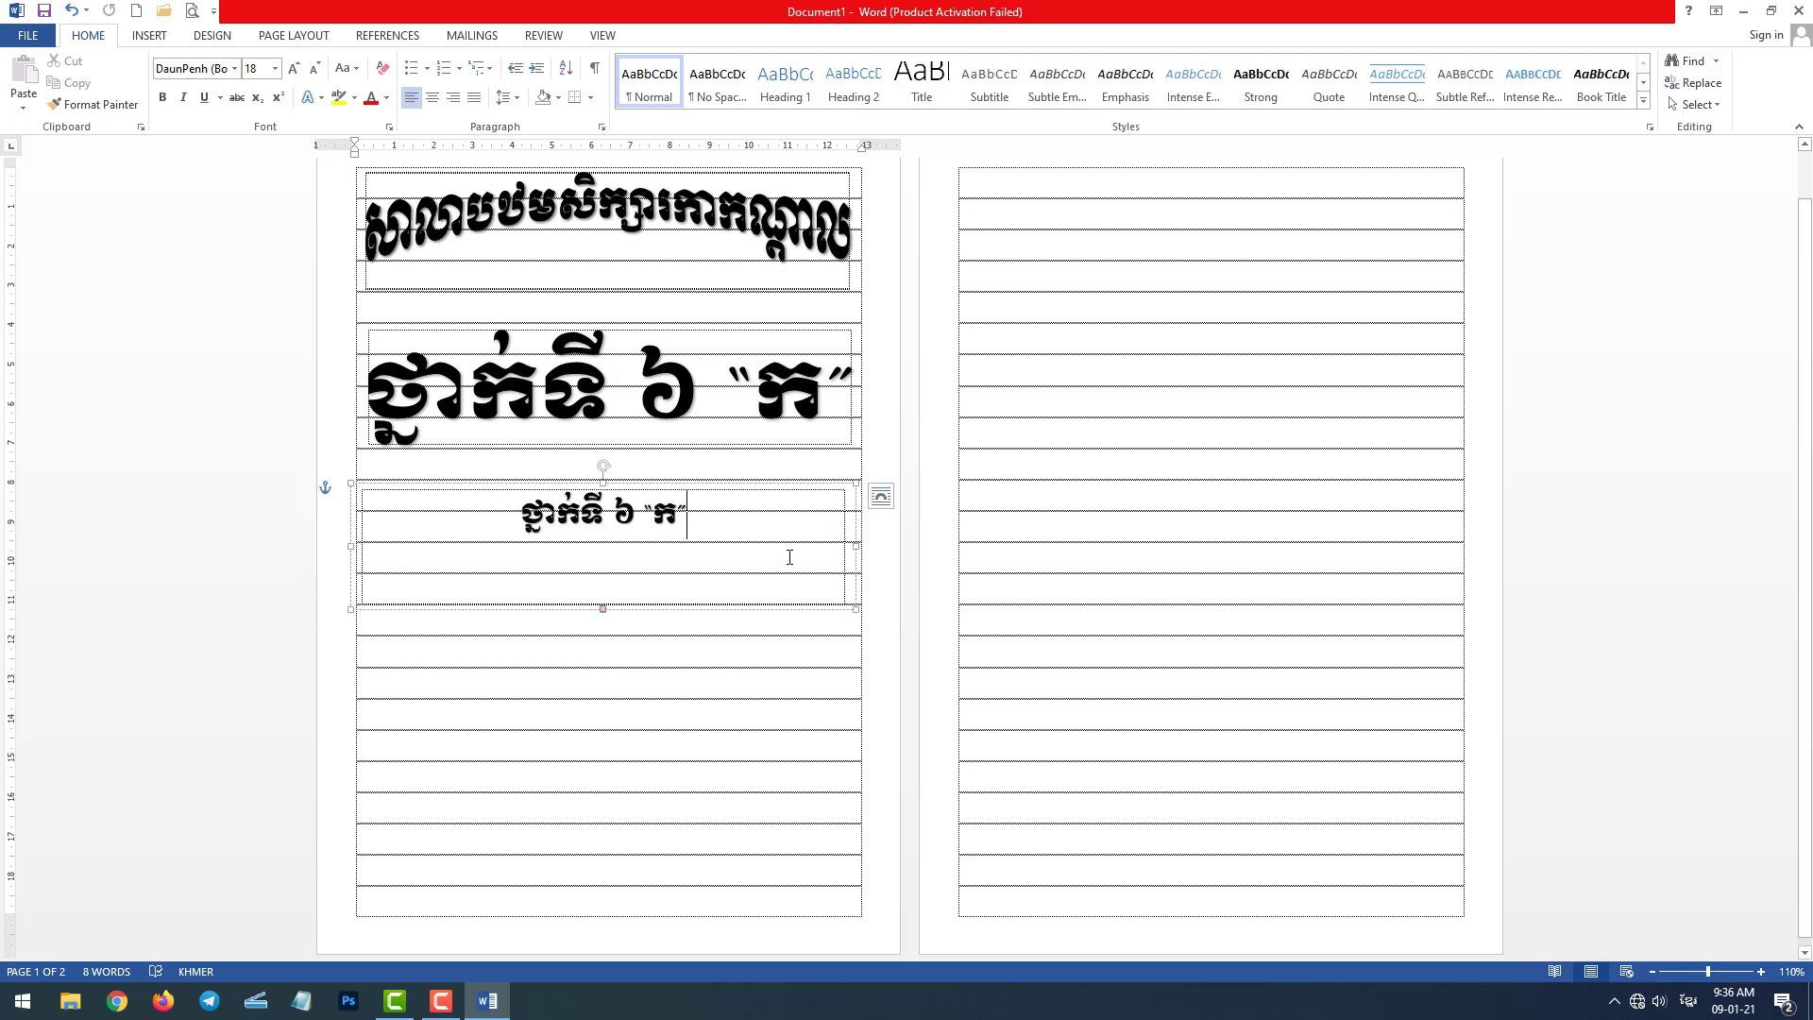
pyautogui.moveTo(813, 522); pyautogui.dragTo(261, 500)
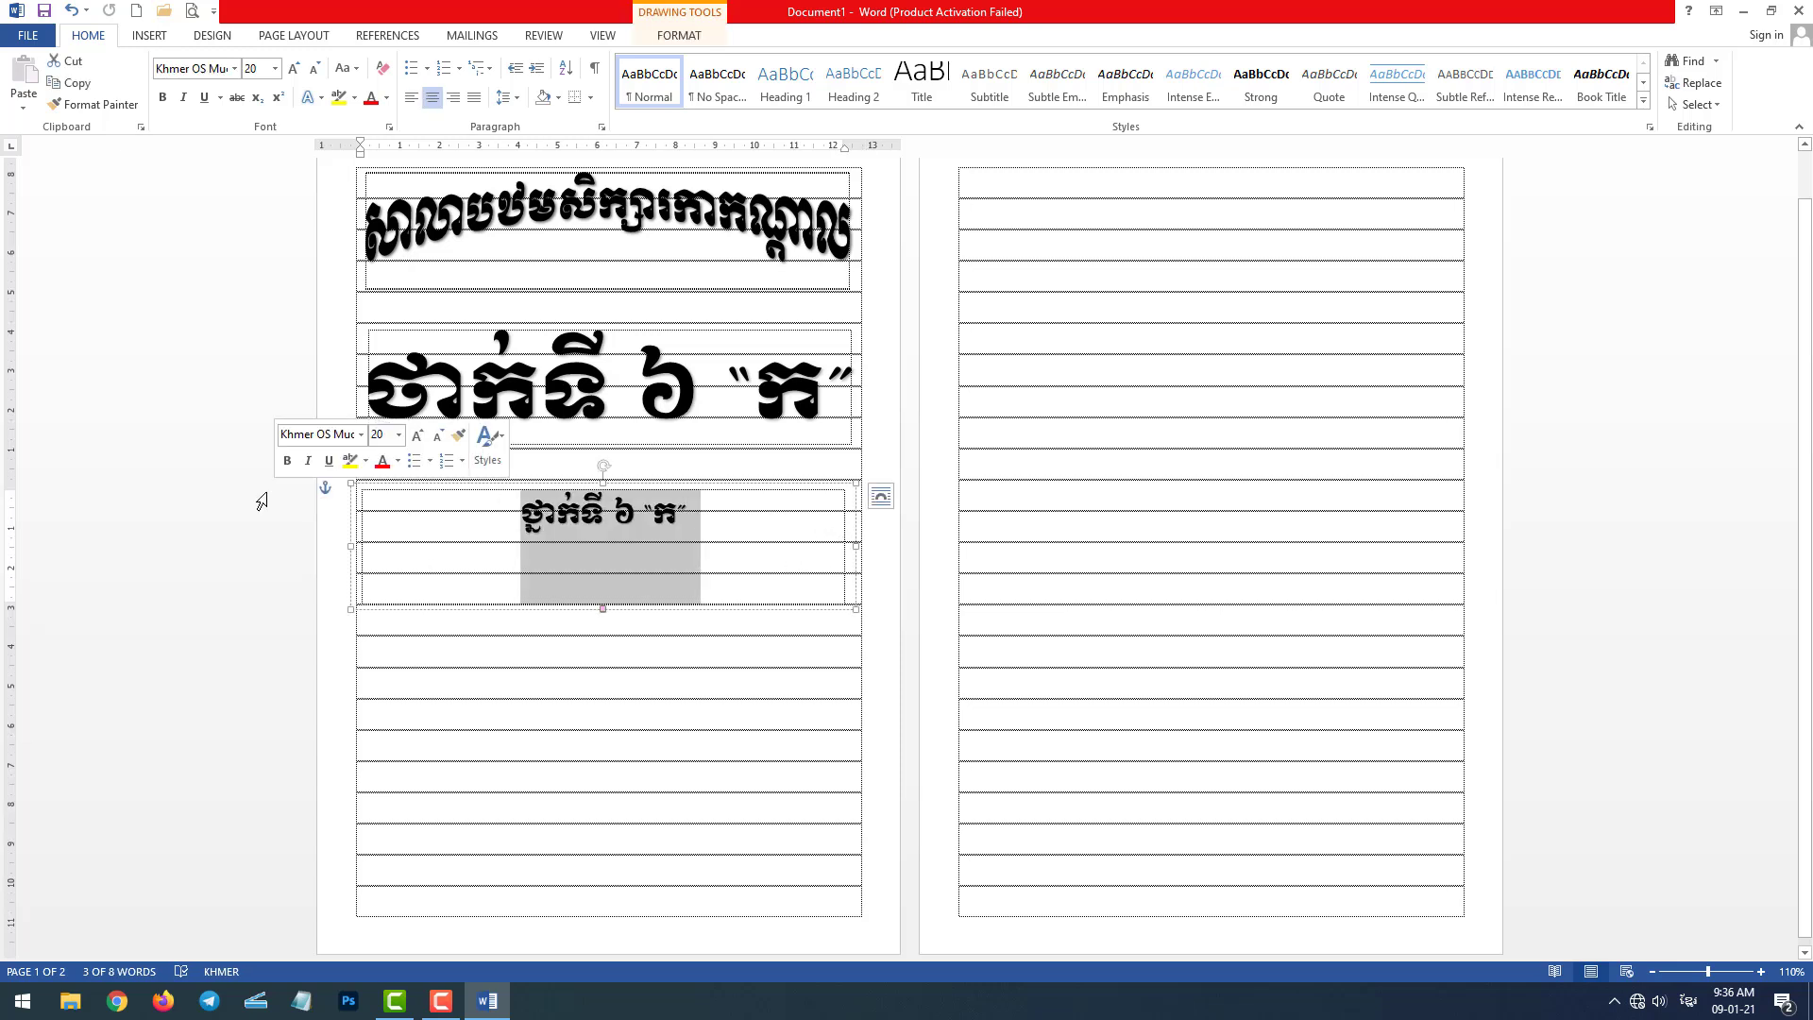
pyautogui.write('សៀវ')
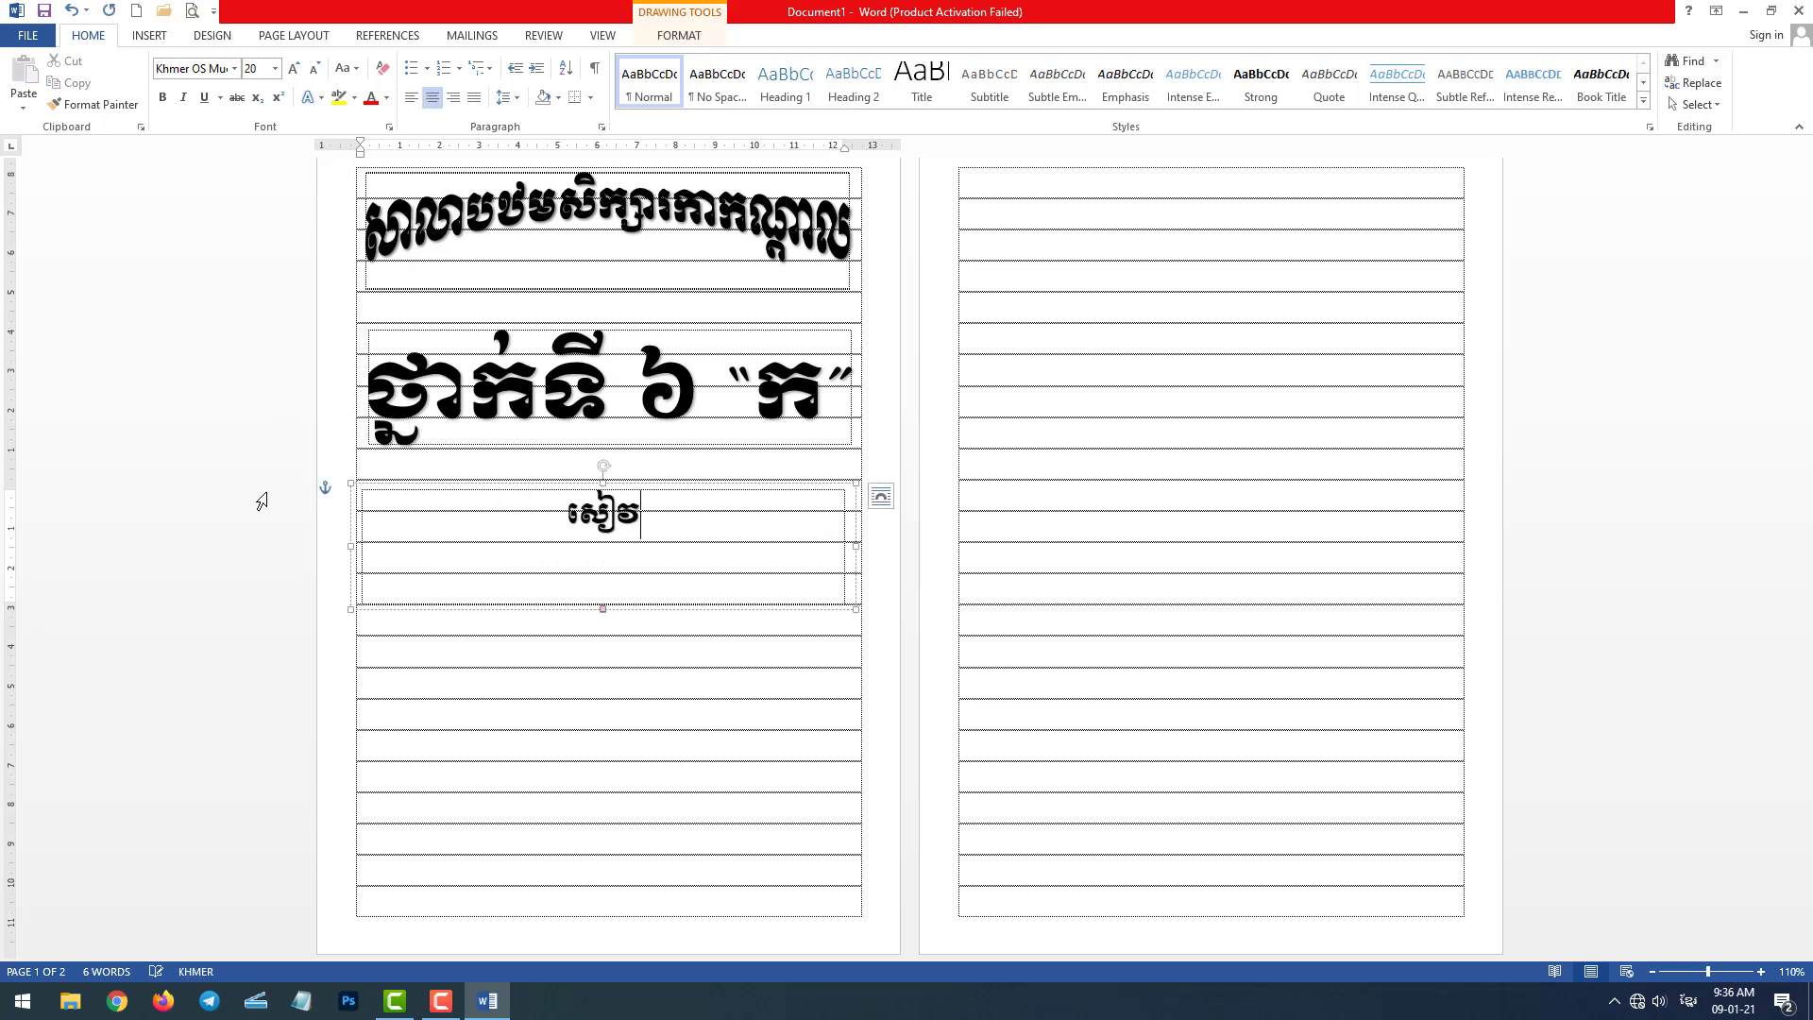
pyautogui.write('ភៅ ')
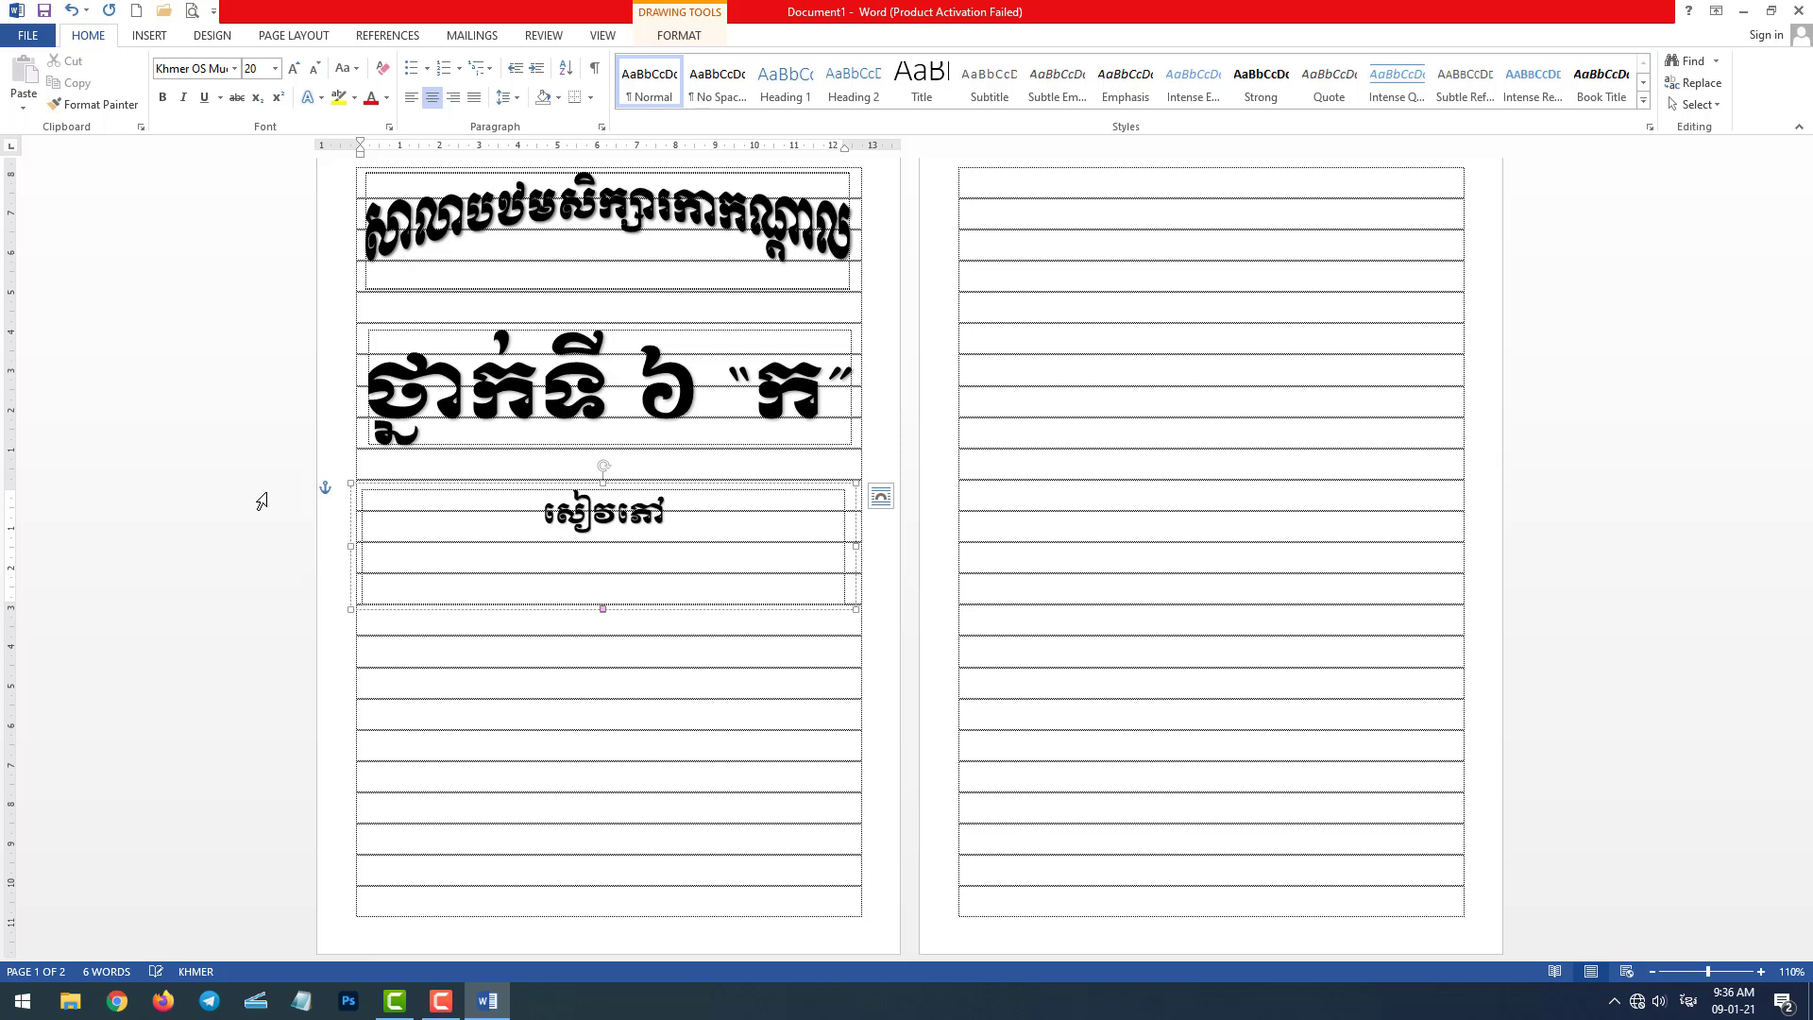
pyautogui.write('គណិ')
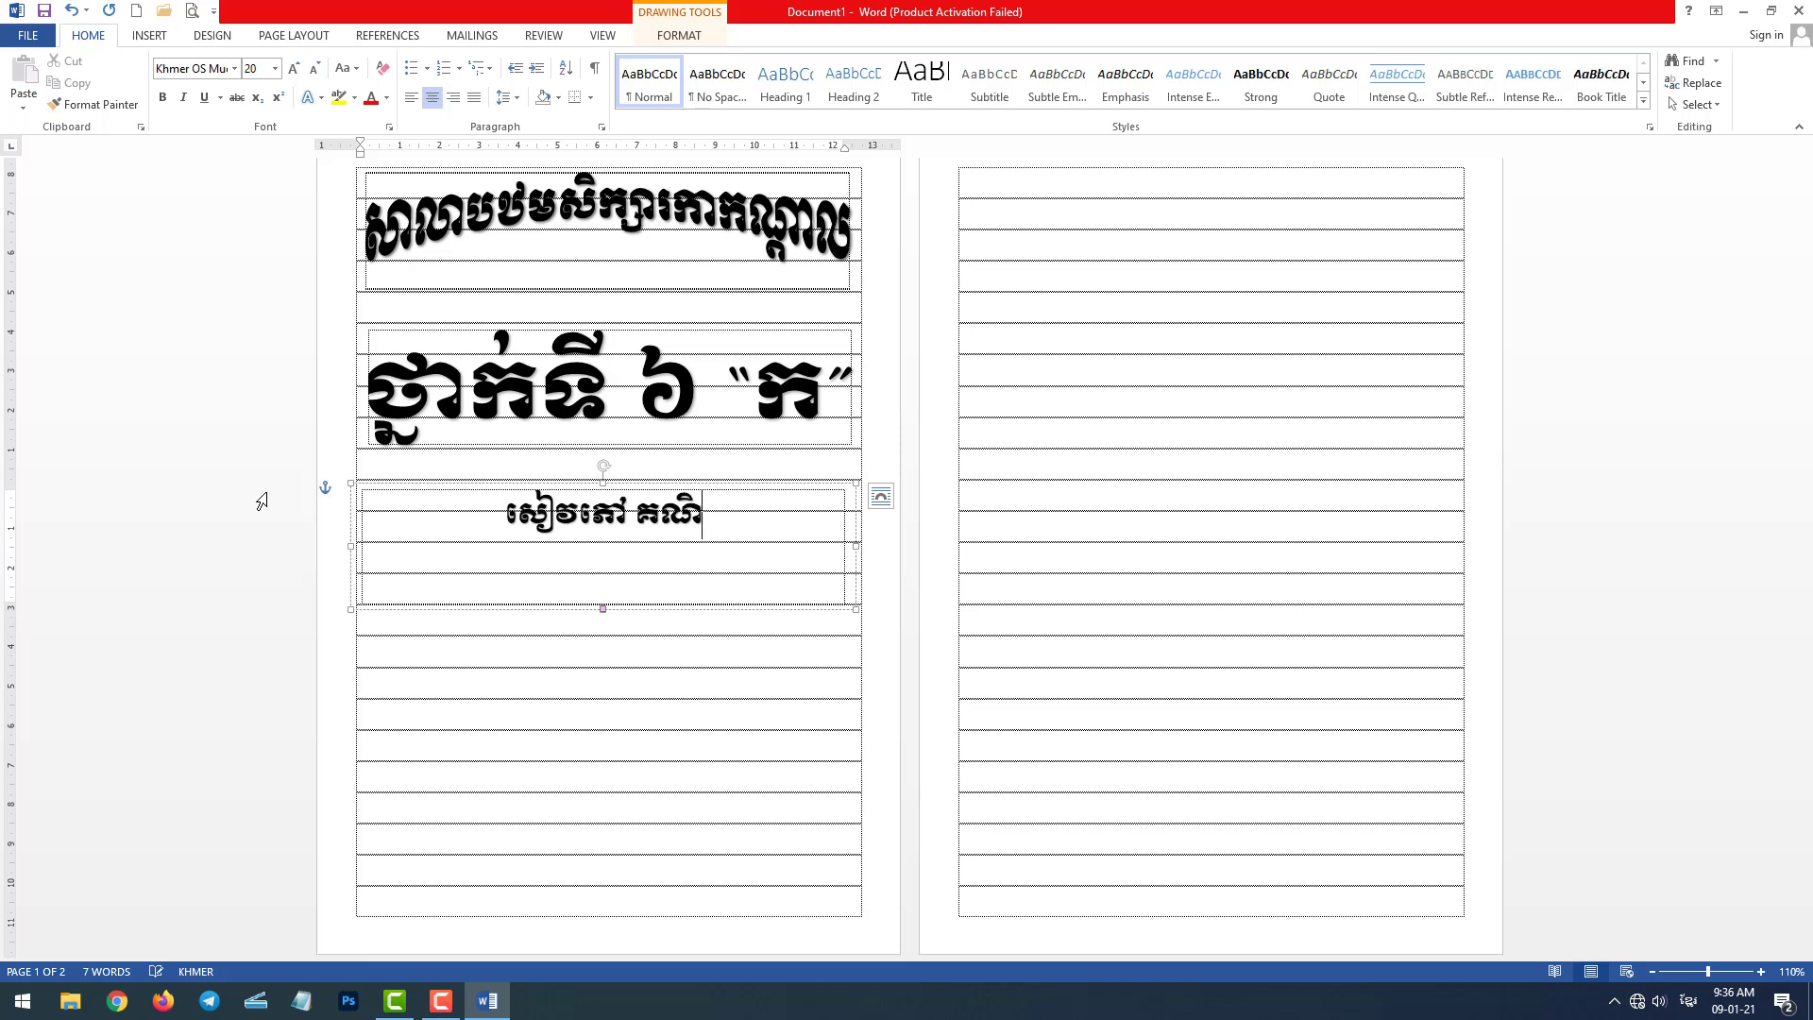
pyautogui.write('តវិ')
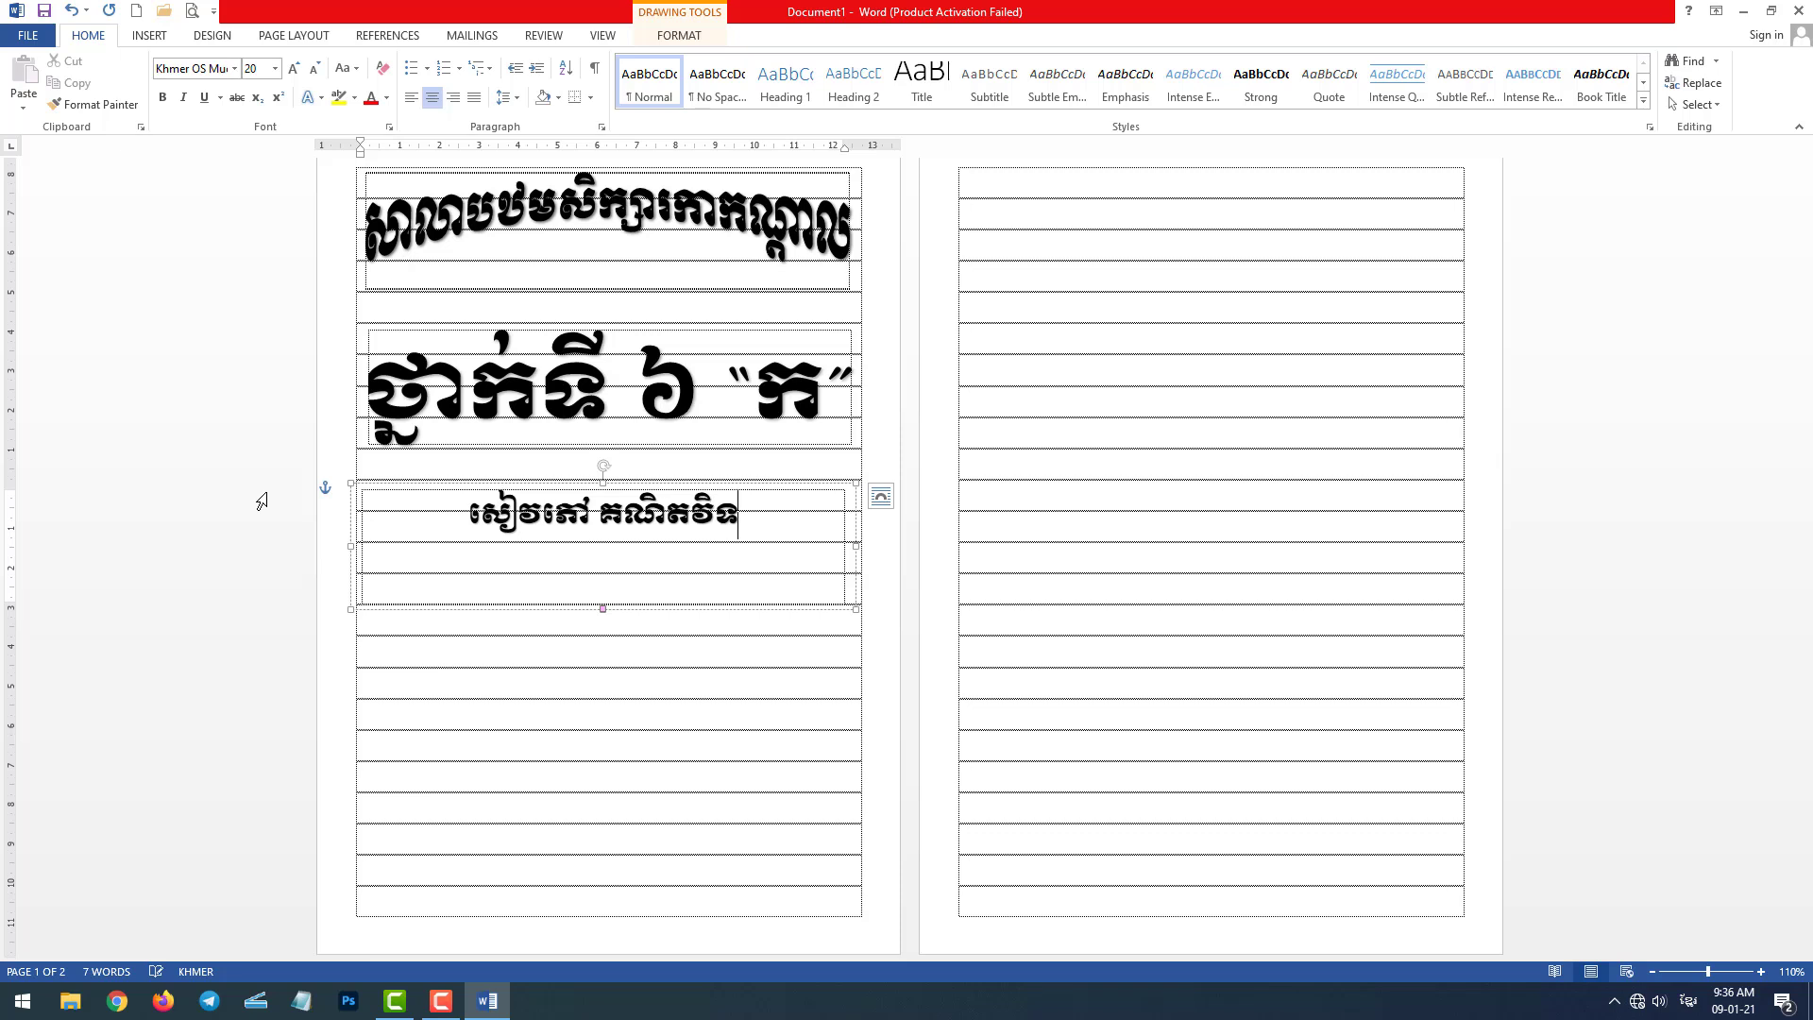
pyautogui.write('ទ្យា')
pyautogui.click(659, 745)
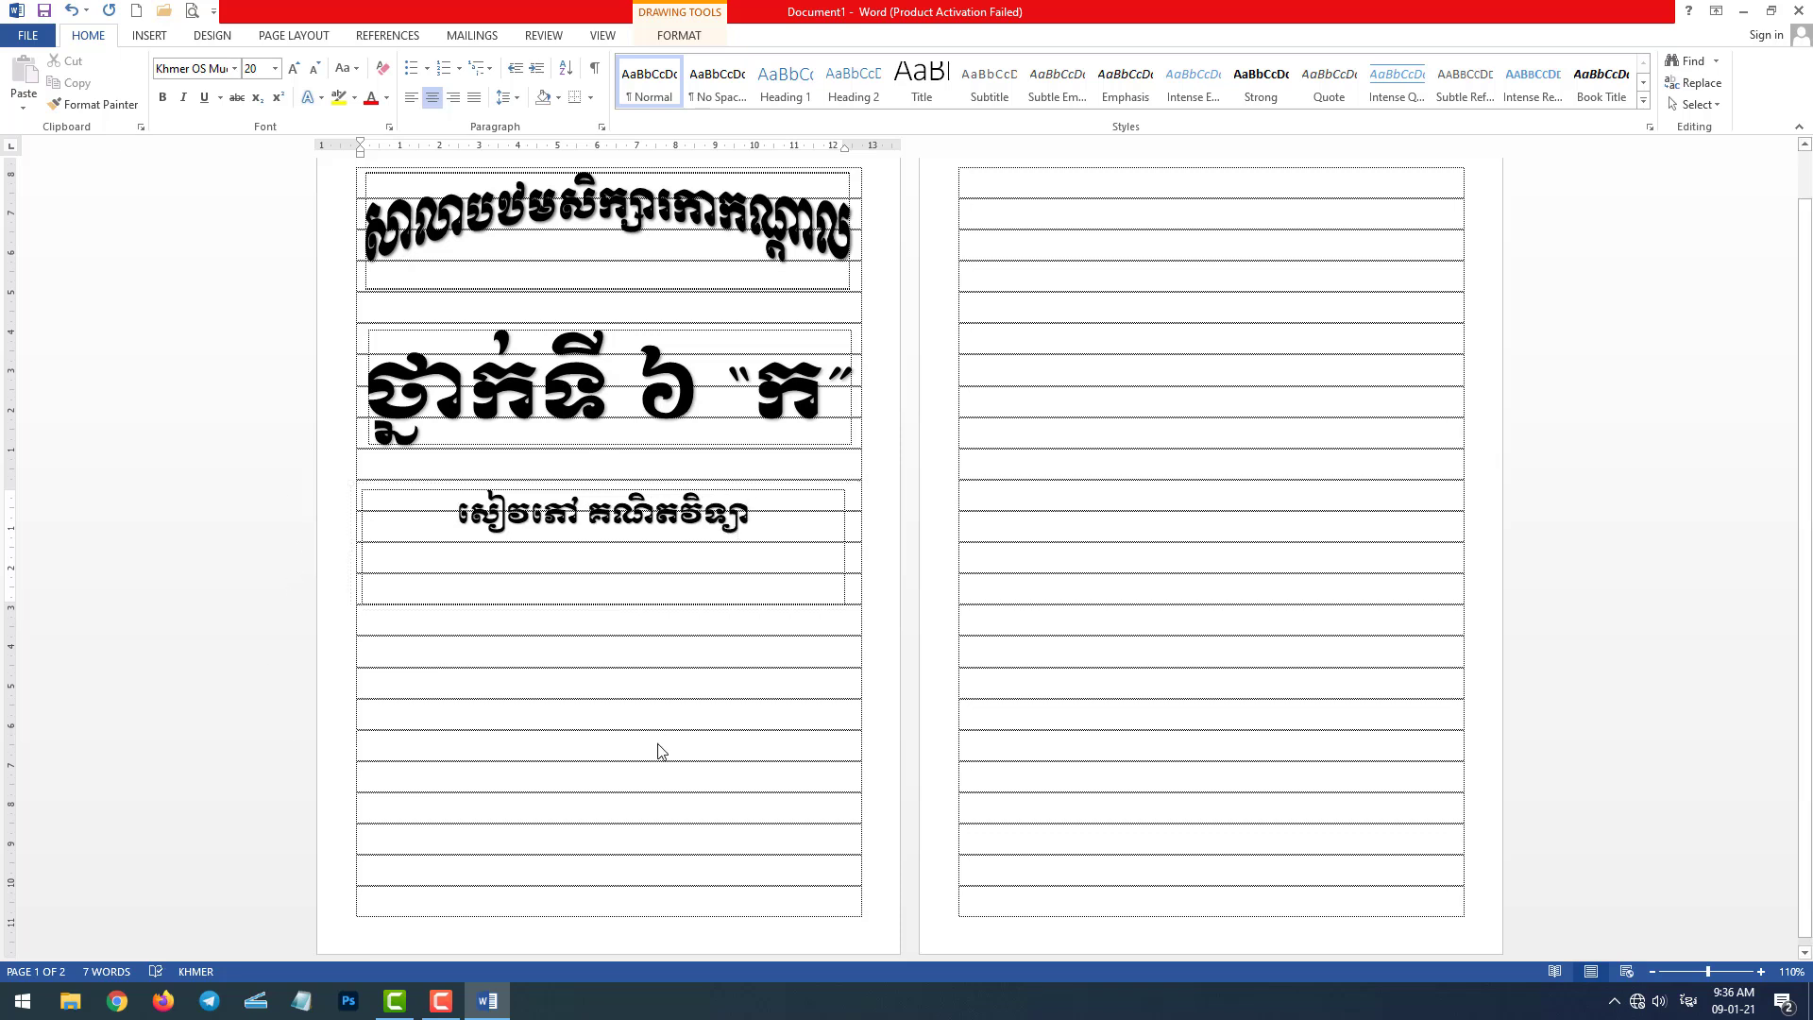
pyautogui.scroll(-1, 667, 713)
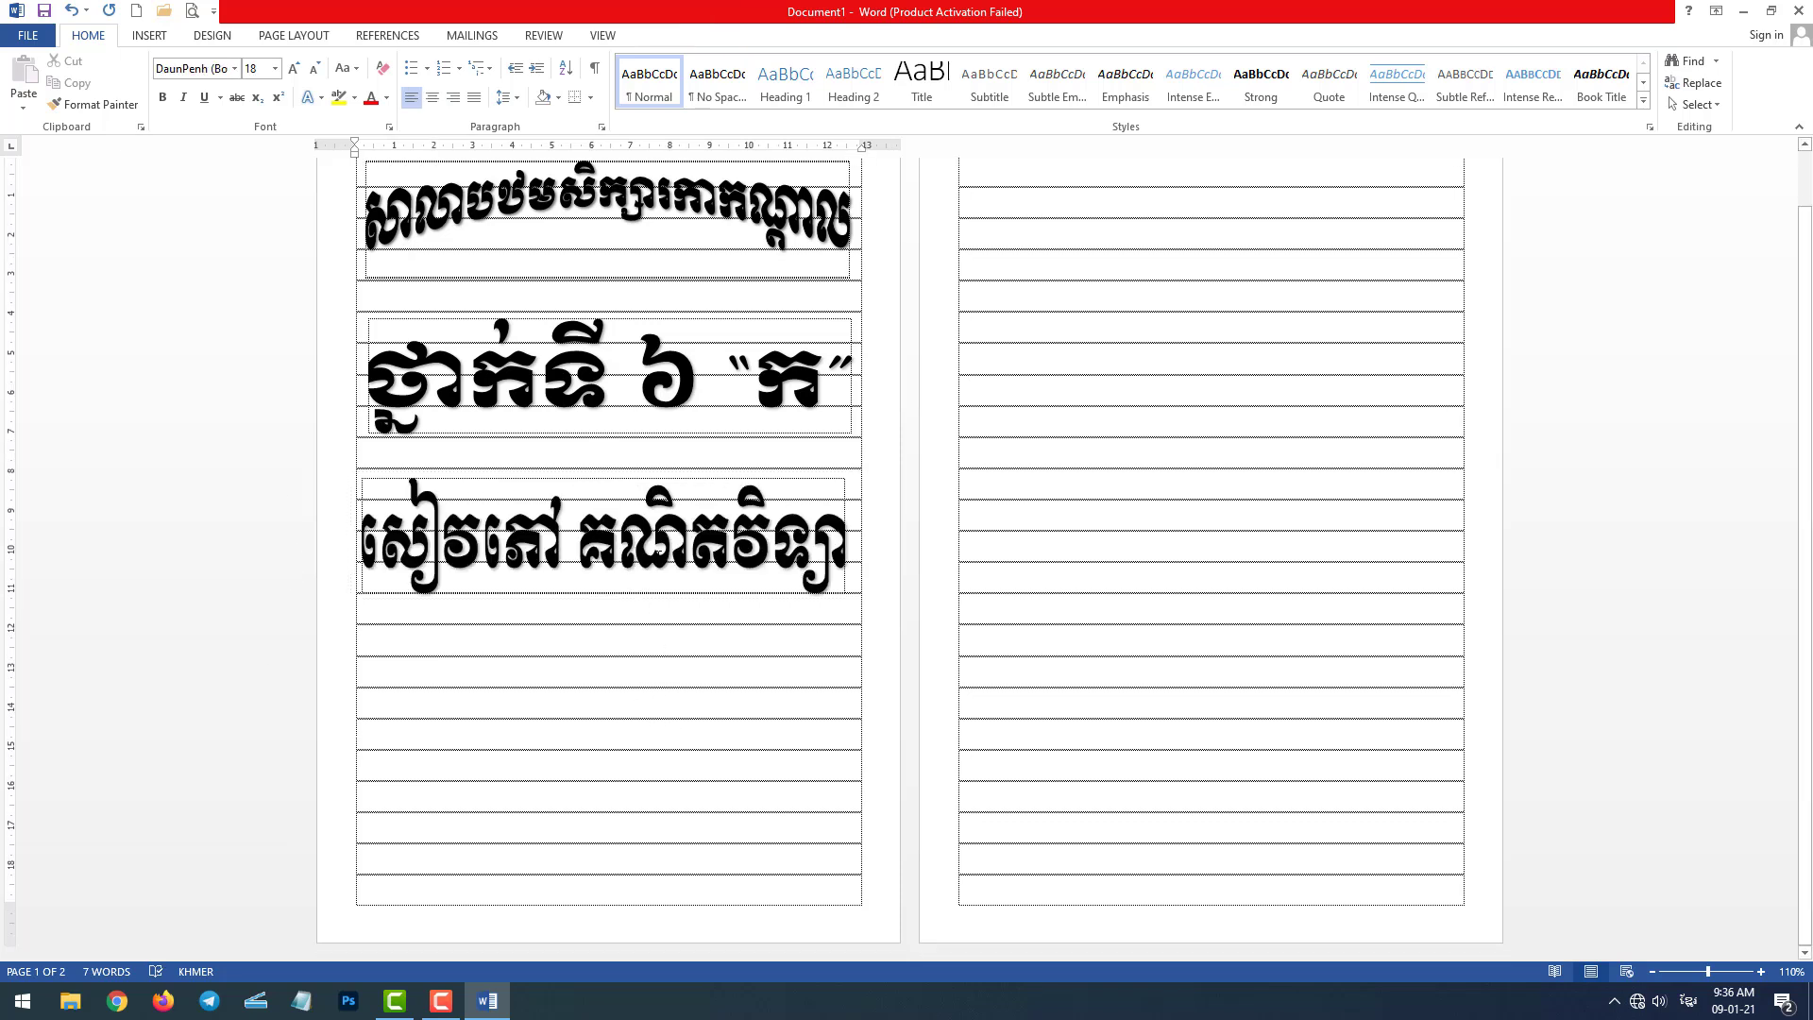
pyautogui.click(698, 573)
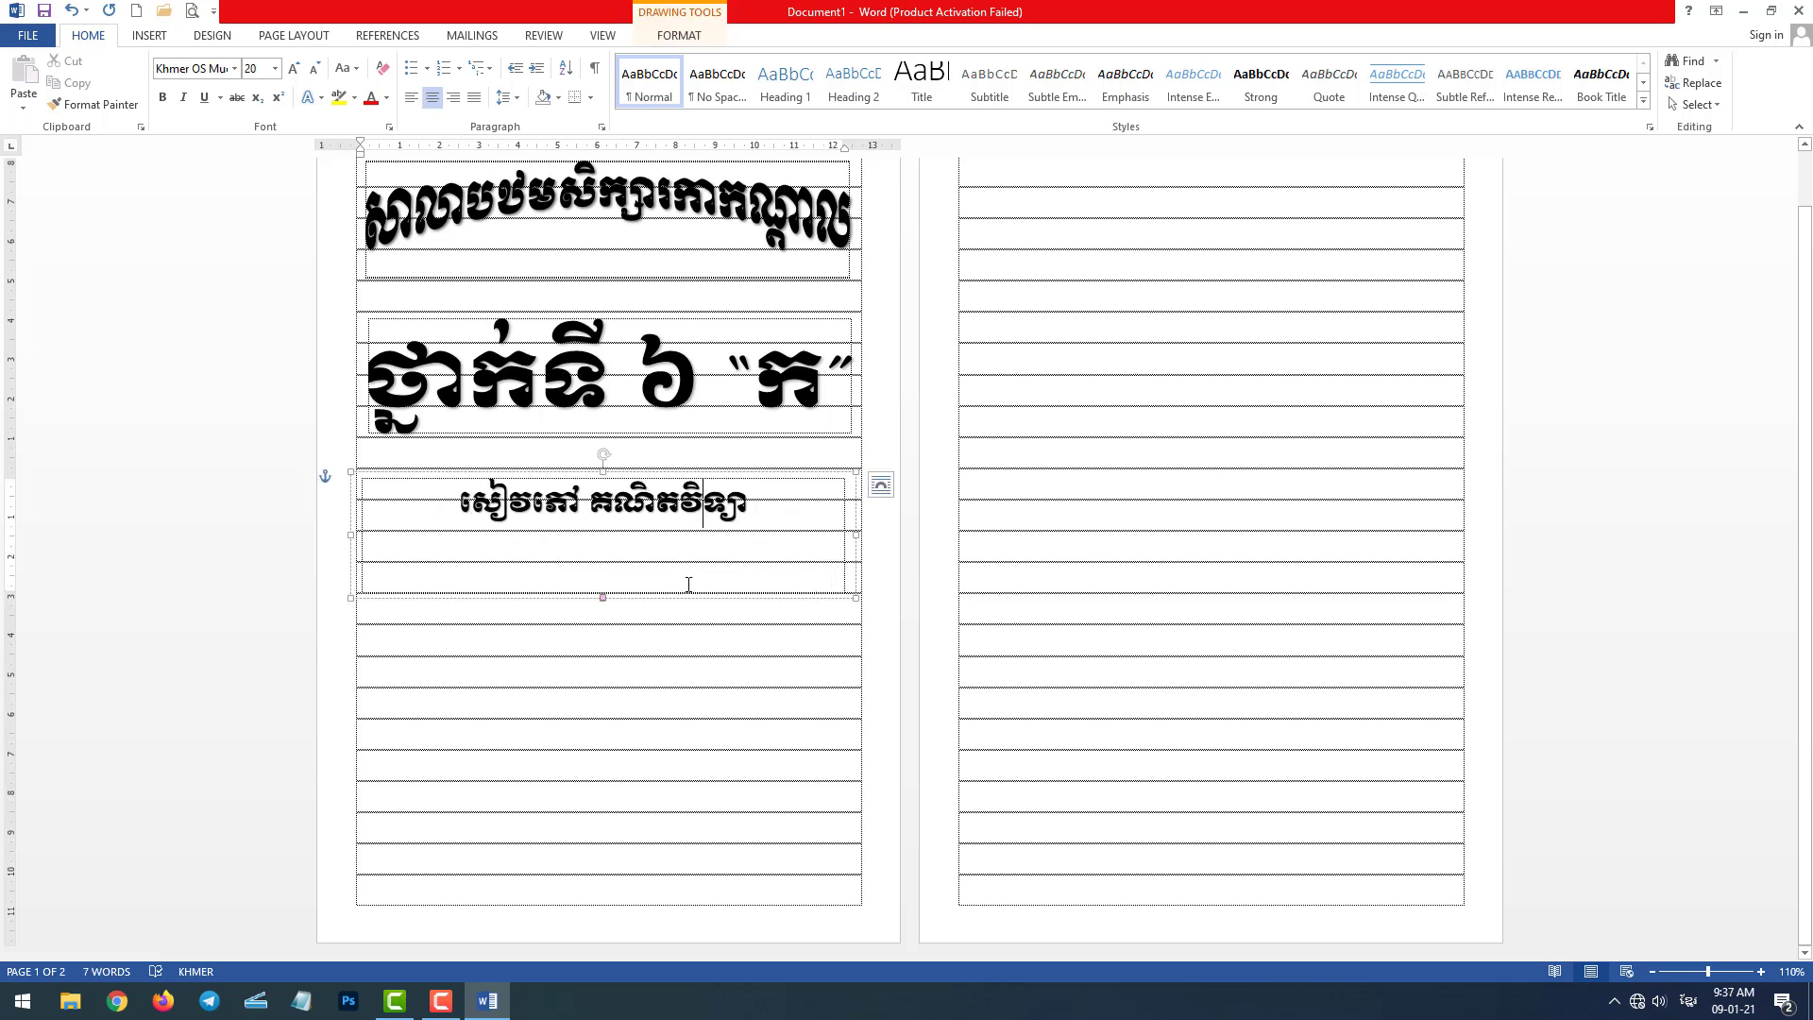
pyautogui.click(710, 603)
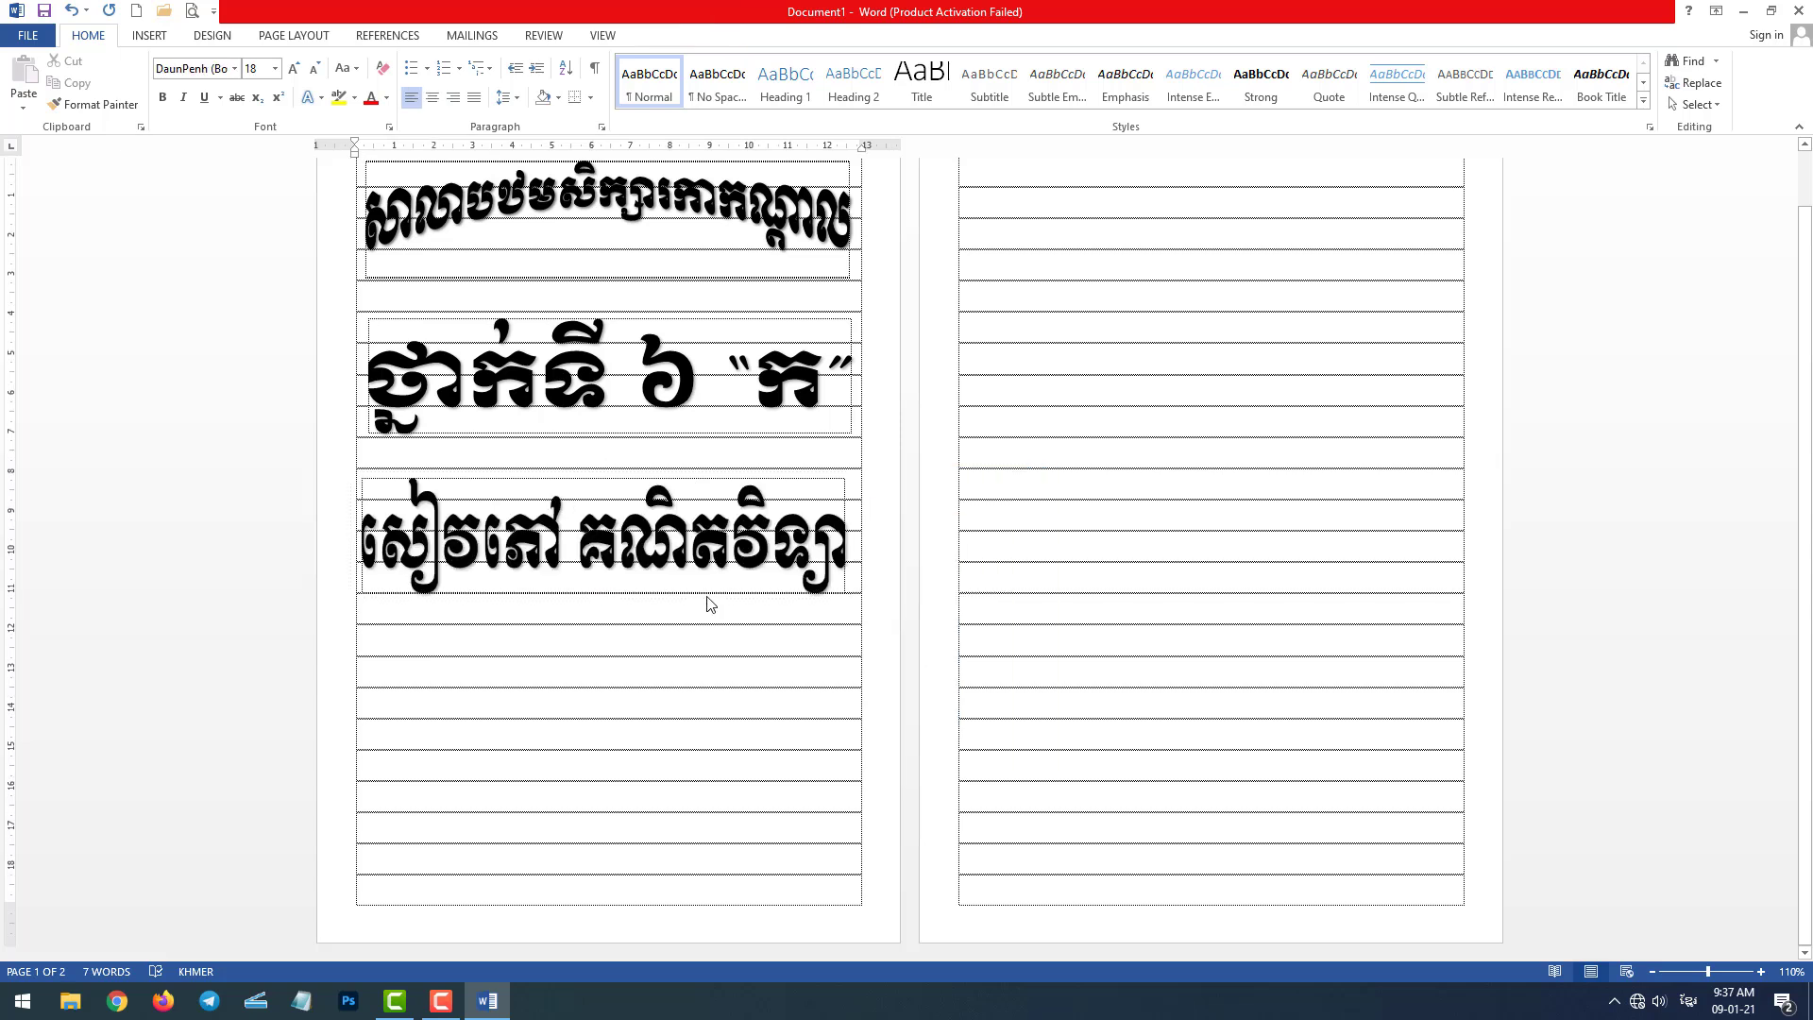
pyautogui.click(707, 598)
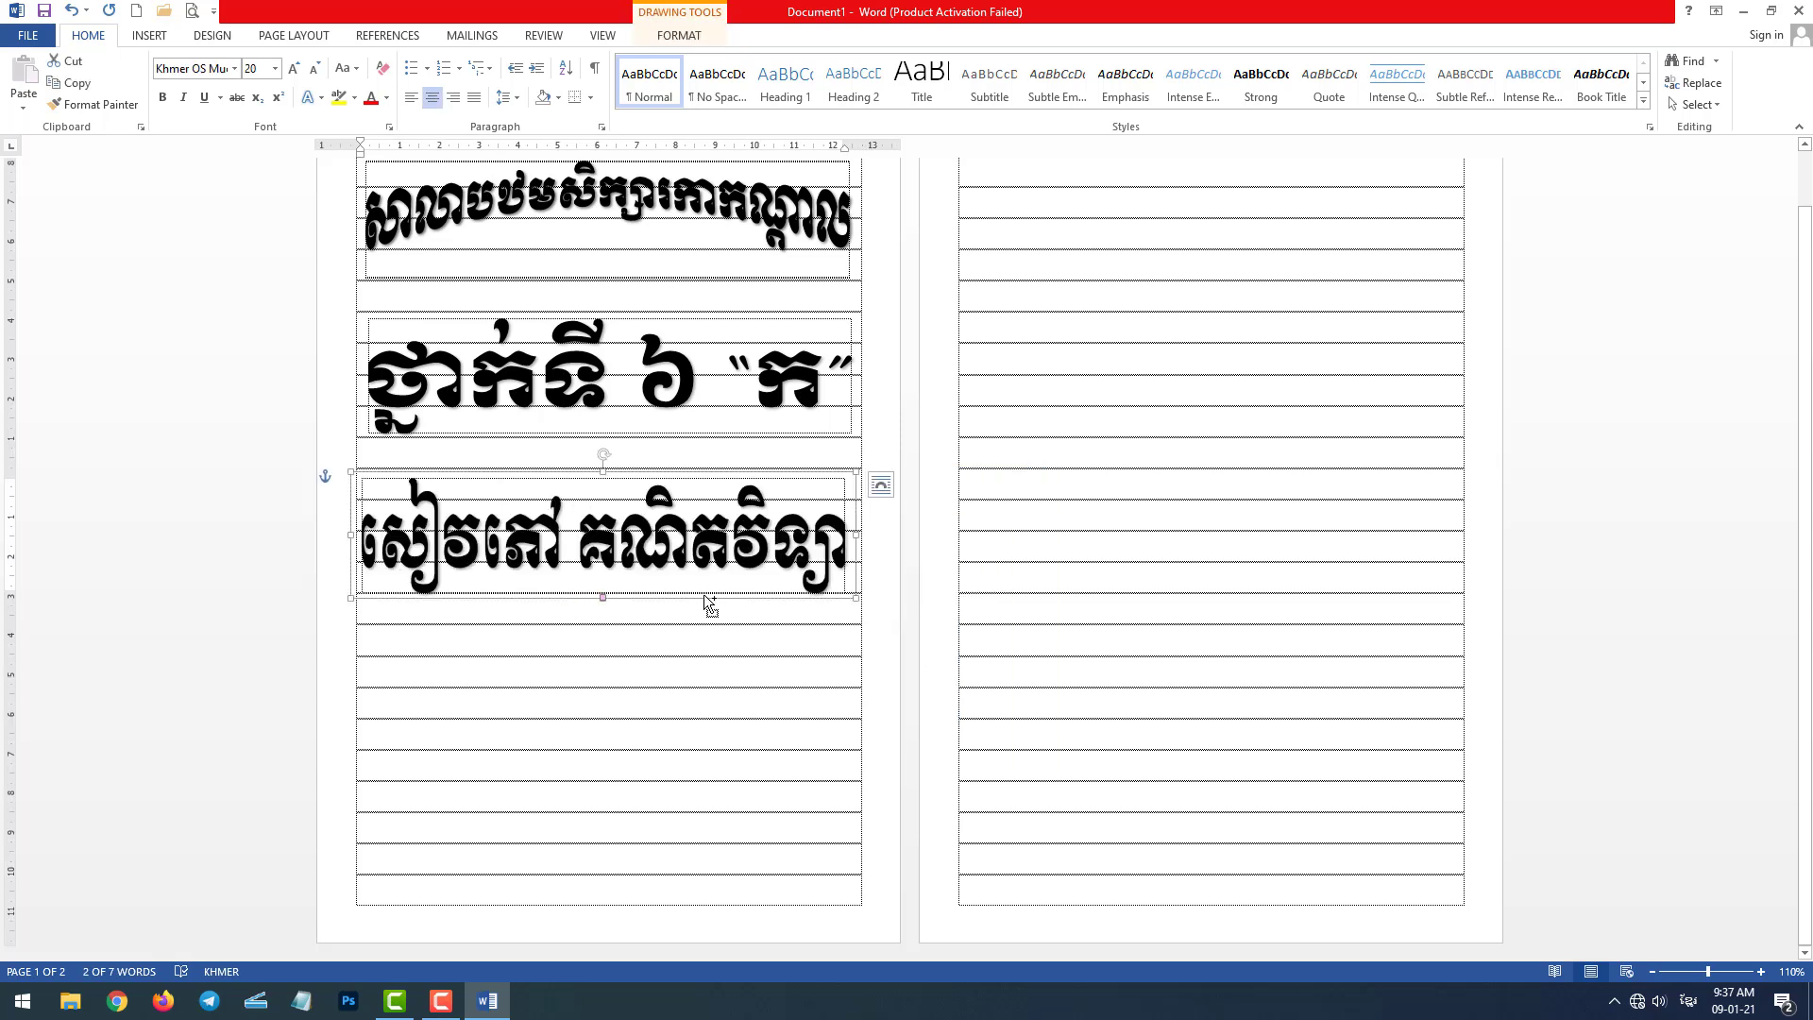
# Step: Duplicate the subject WordArt below it and change the copy to 'ឈ្មោះ ៖' followed by the student's name
pyautogui.moveTo(704, 600); pyautogui.dragTo(711, 735)
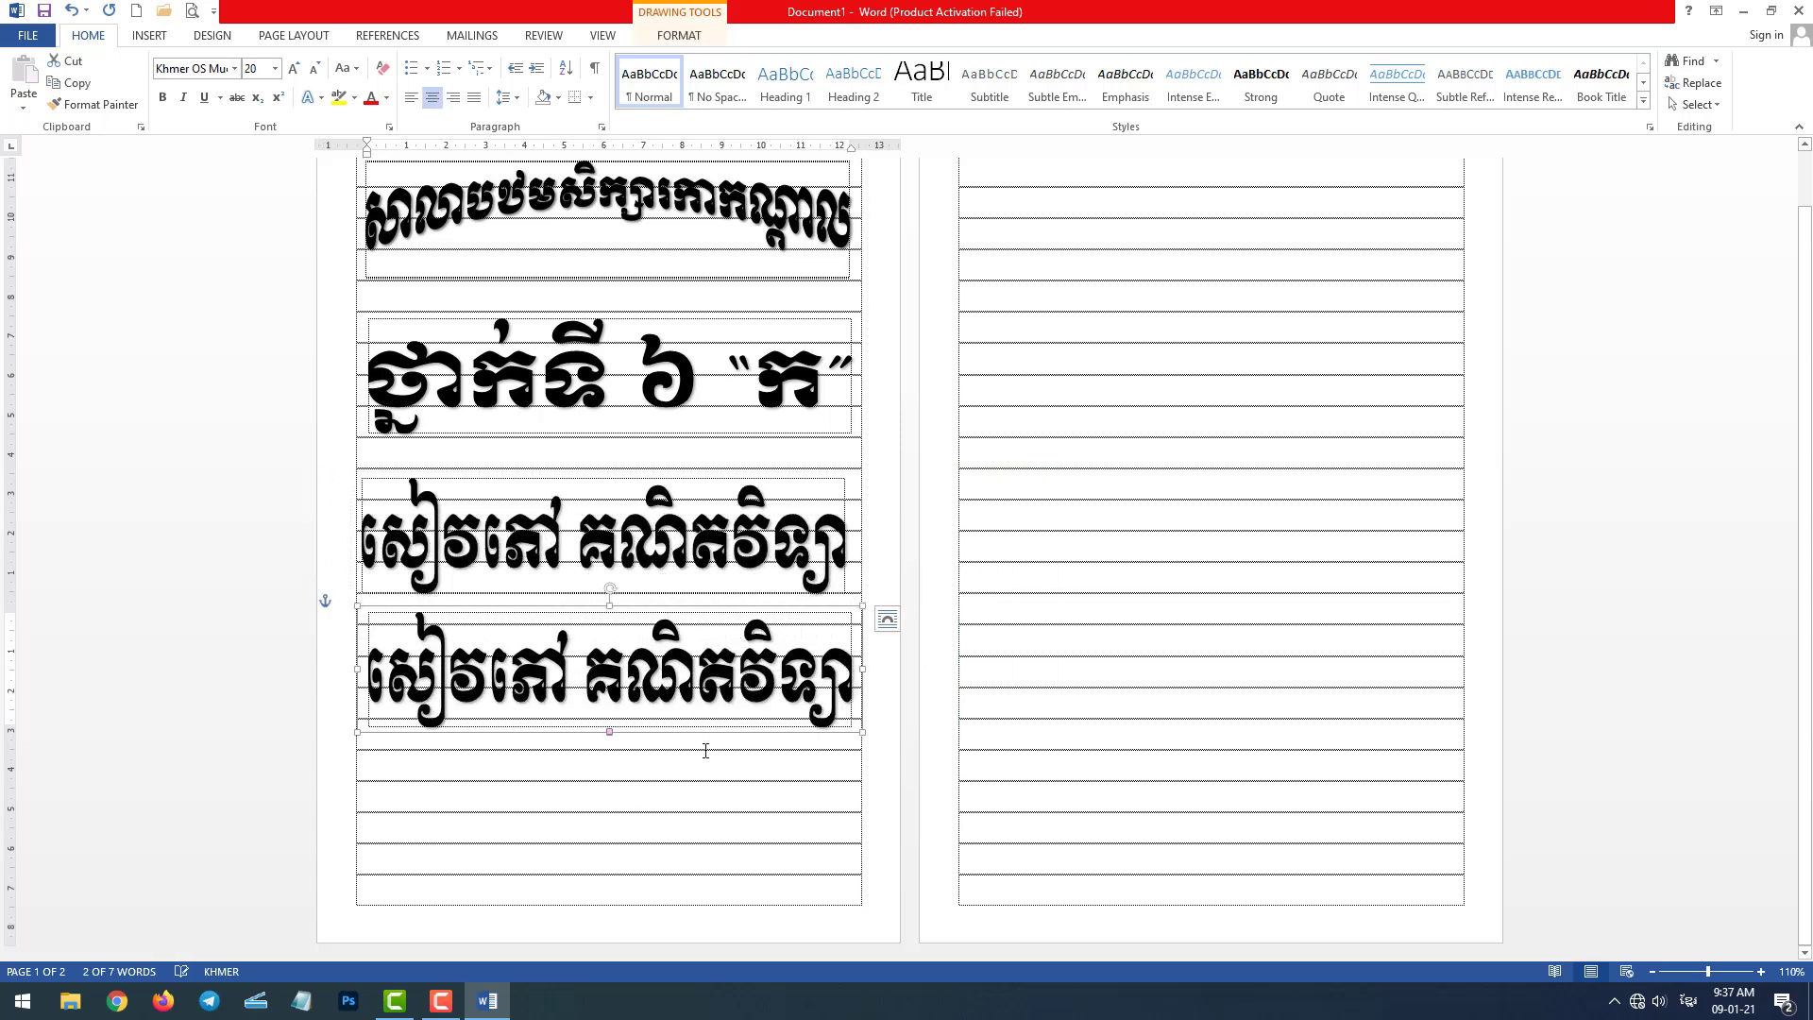
pyautogui.click(767, 689)
pyautogui.hotkey('ctrl', 'a')
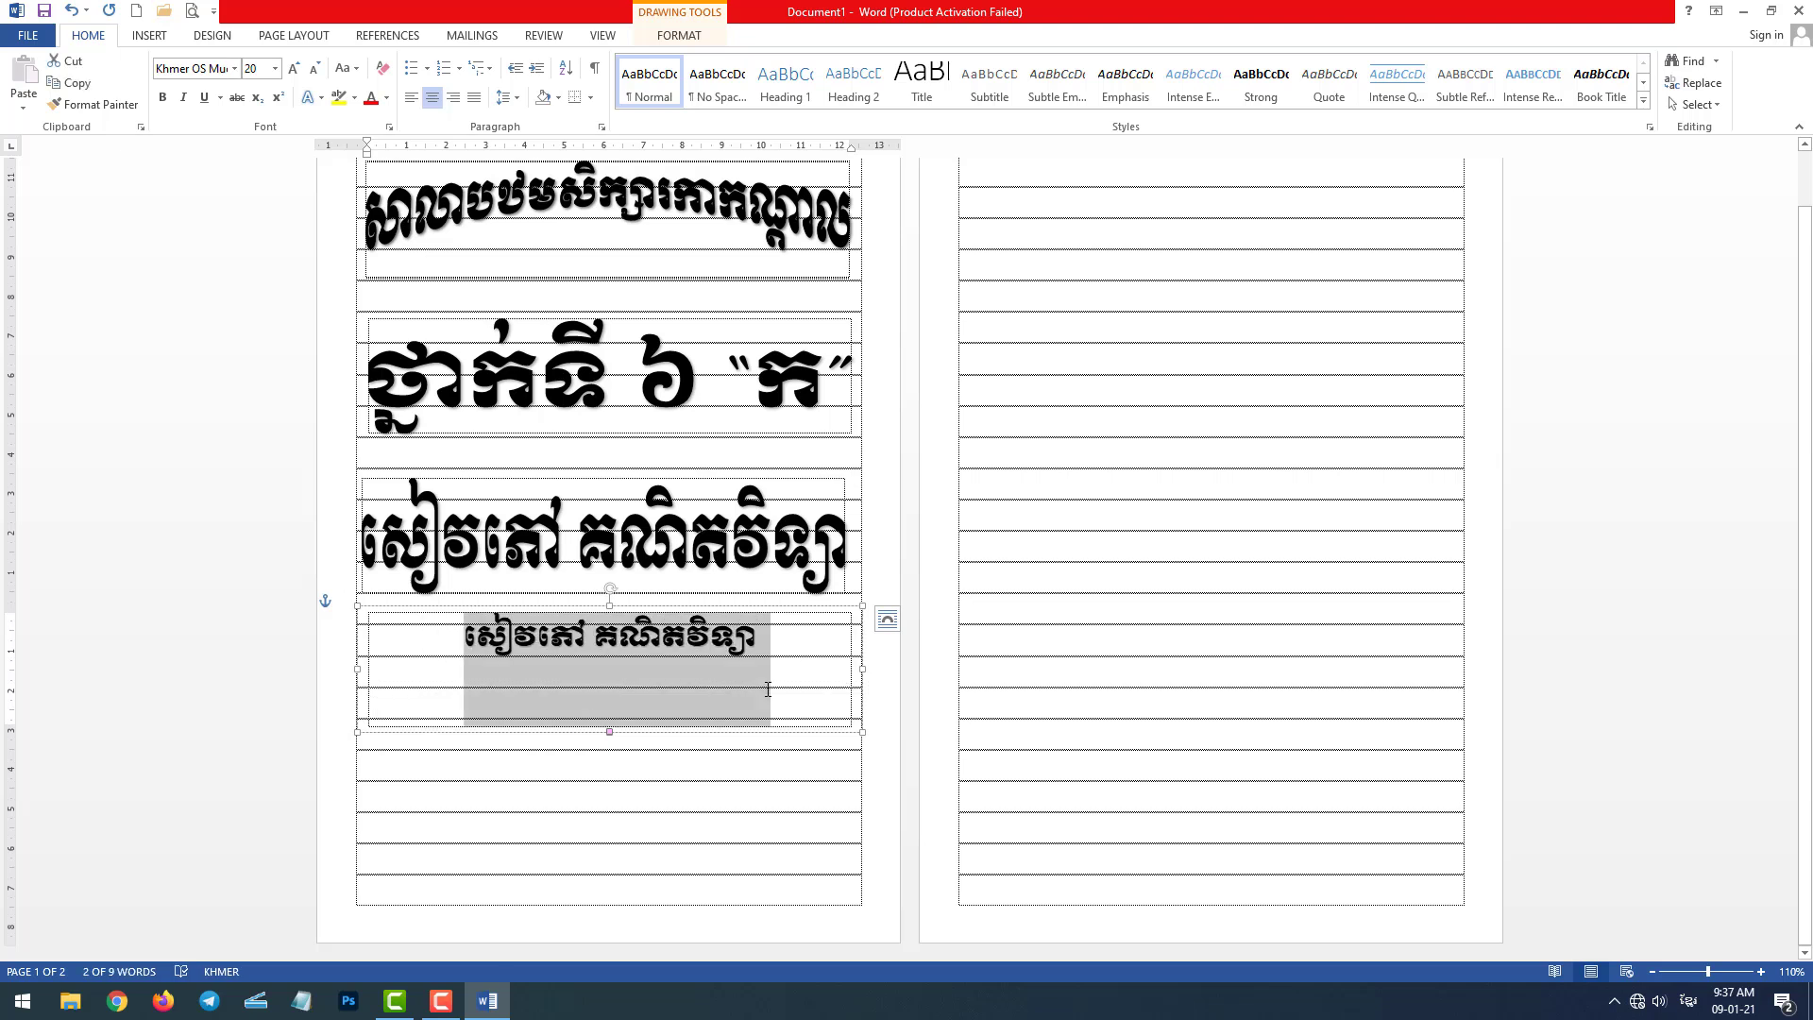
pyautogui.press('BackSpace')
pyautogui.write('ឈ្មោះ')
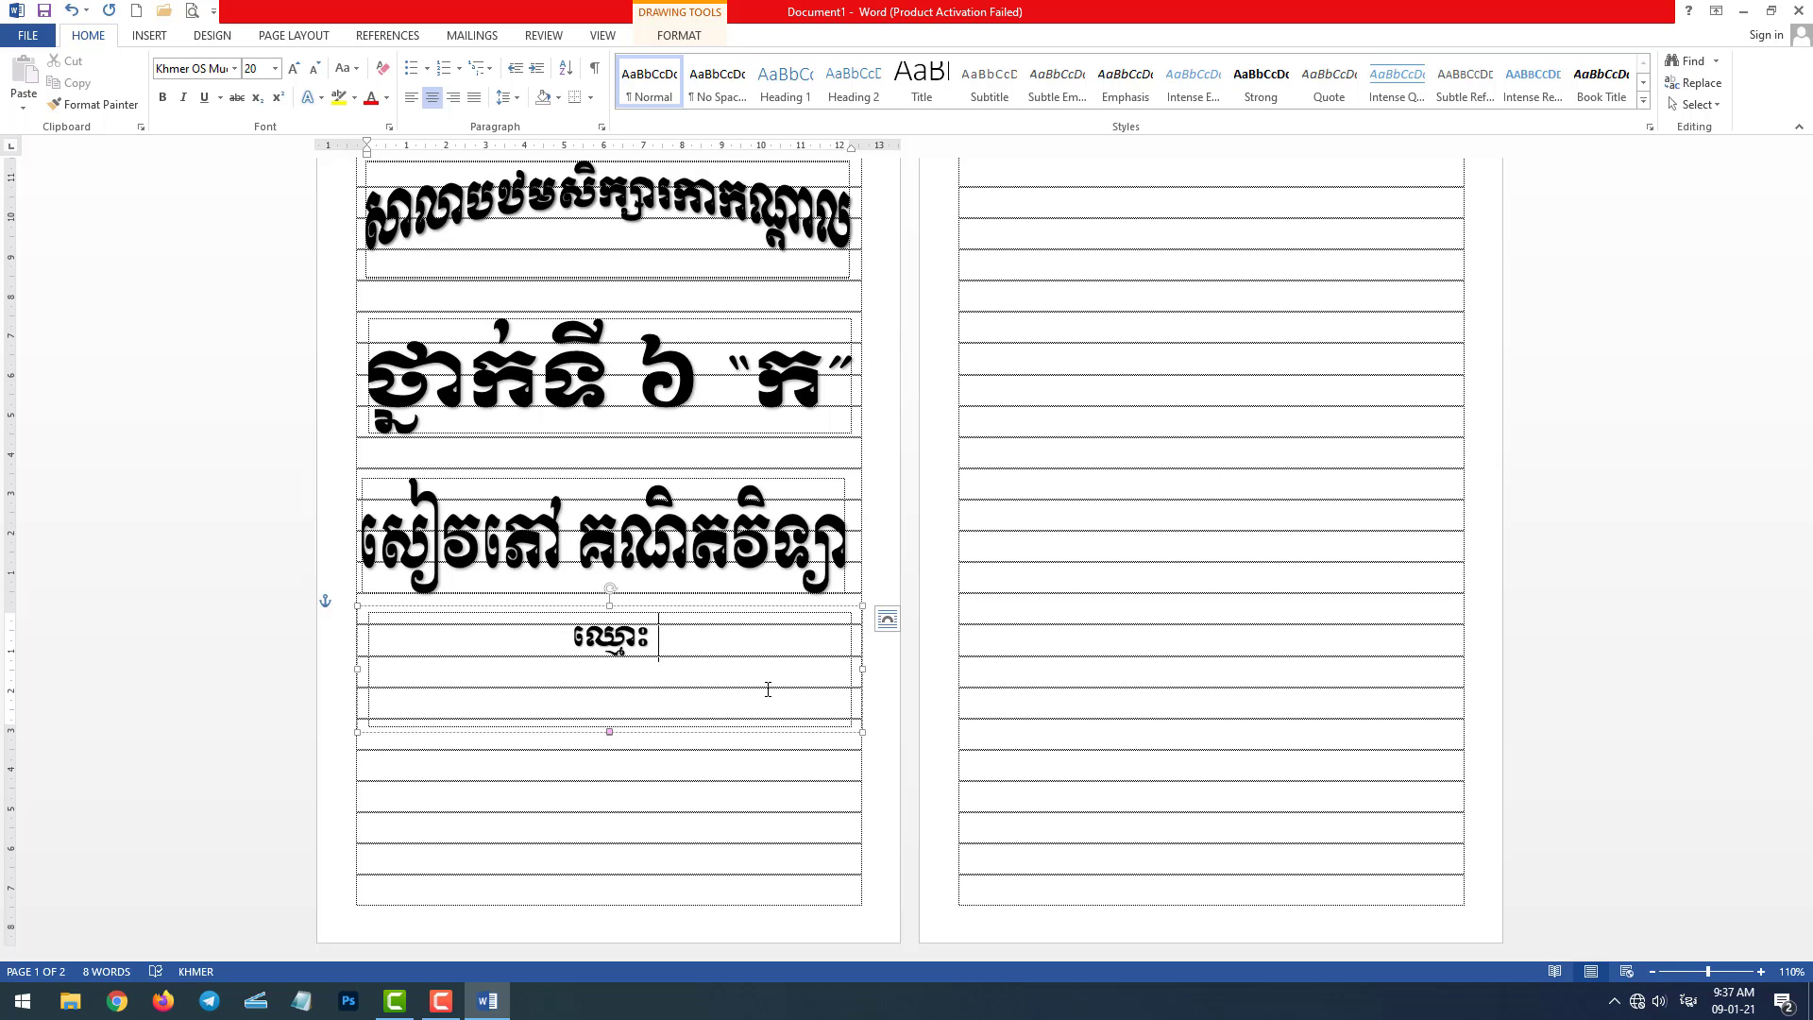
pyautogui.write(' ៖')
pyautogui.write(' ណា')
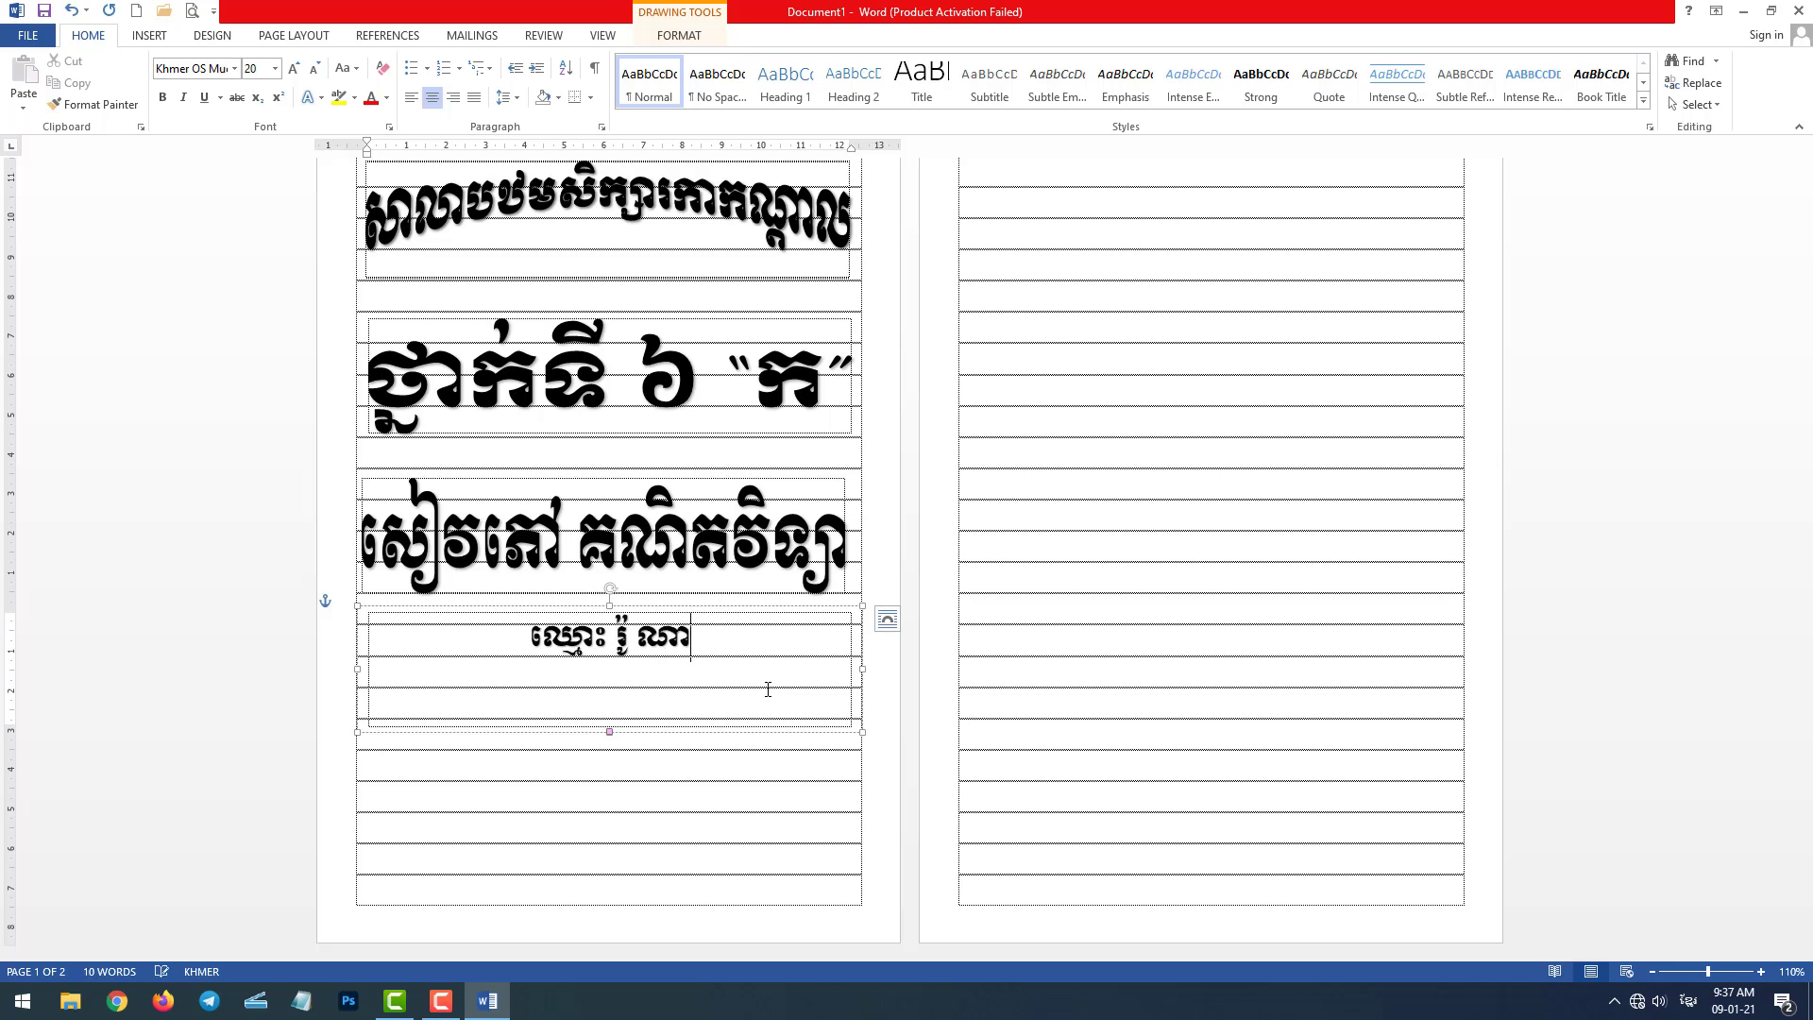
pyautogui.write('ល់ដួ')
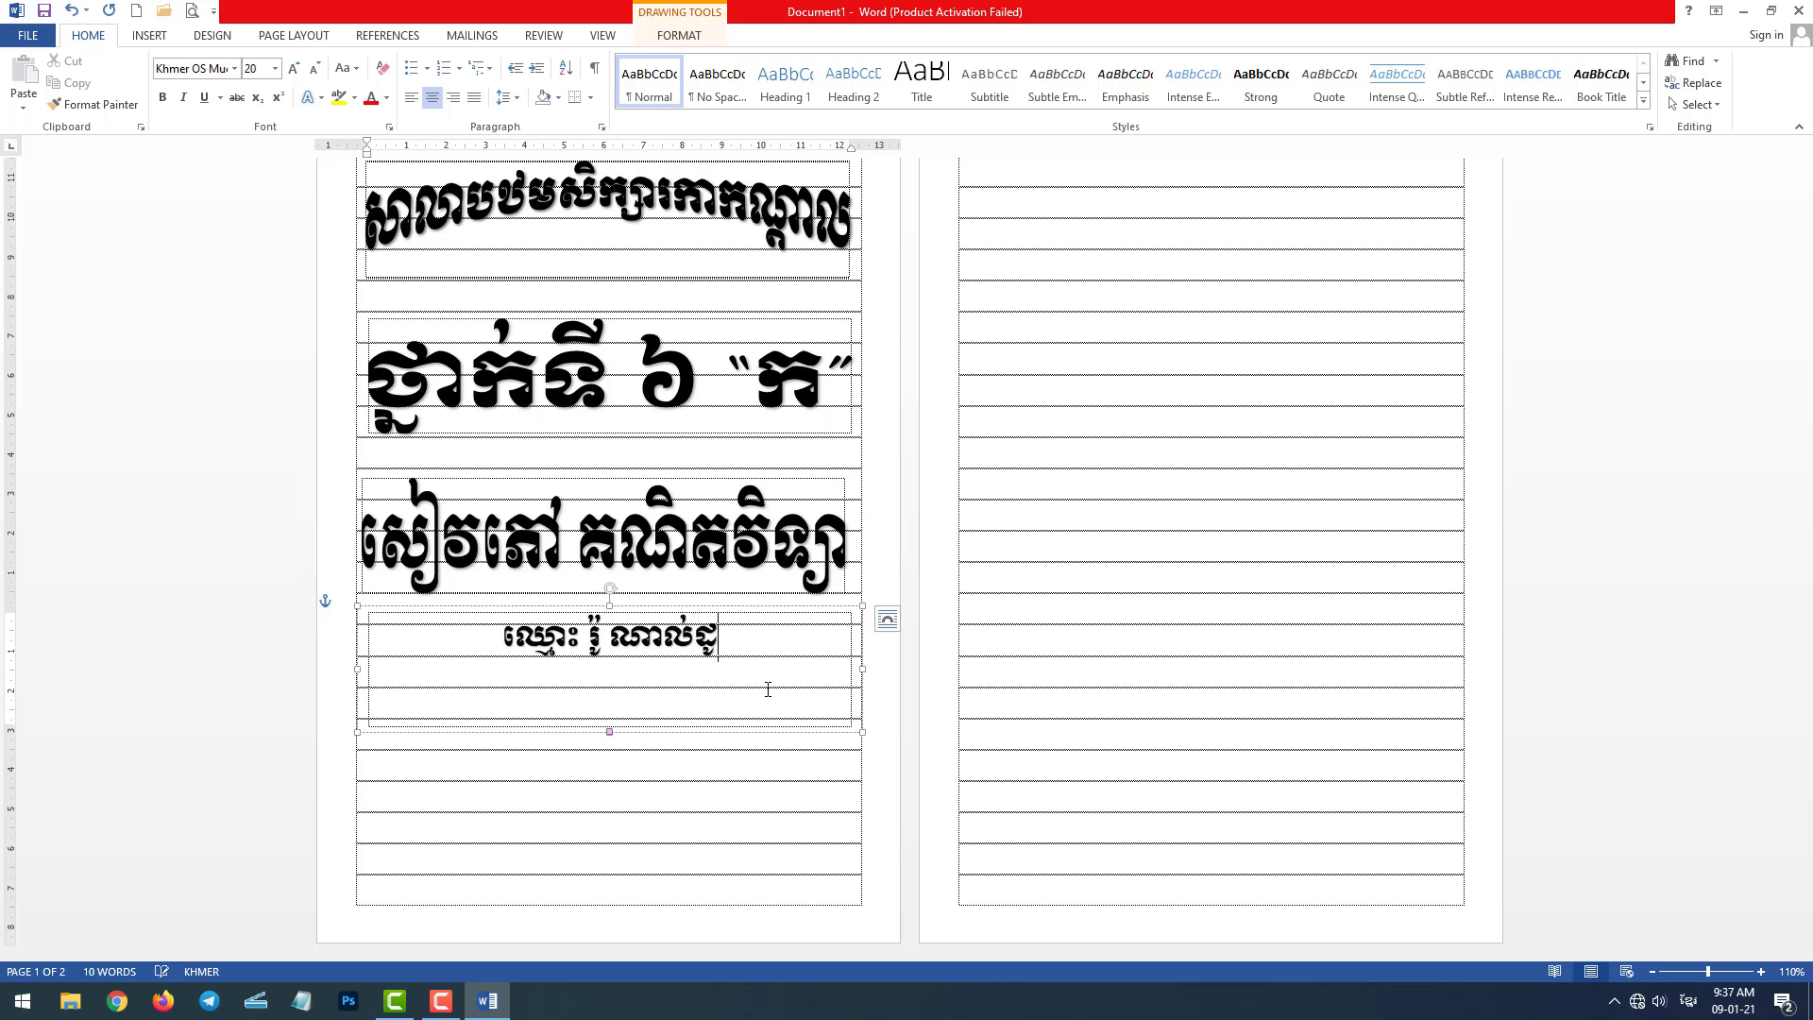
pyautogui.click(685, 833)
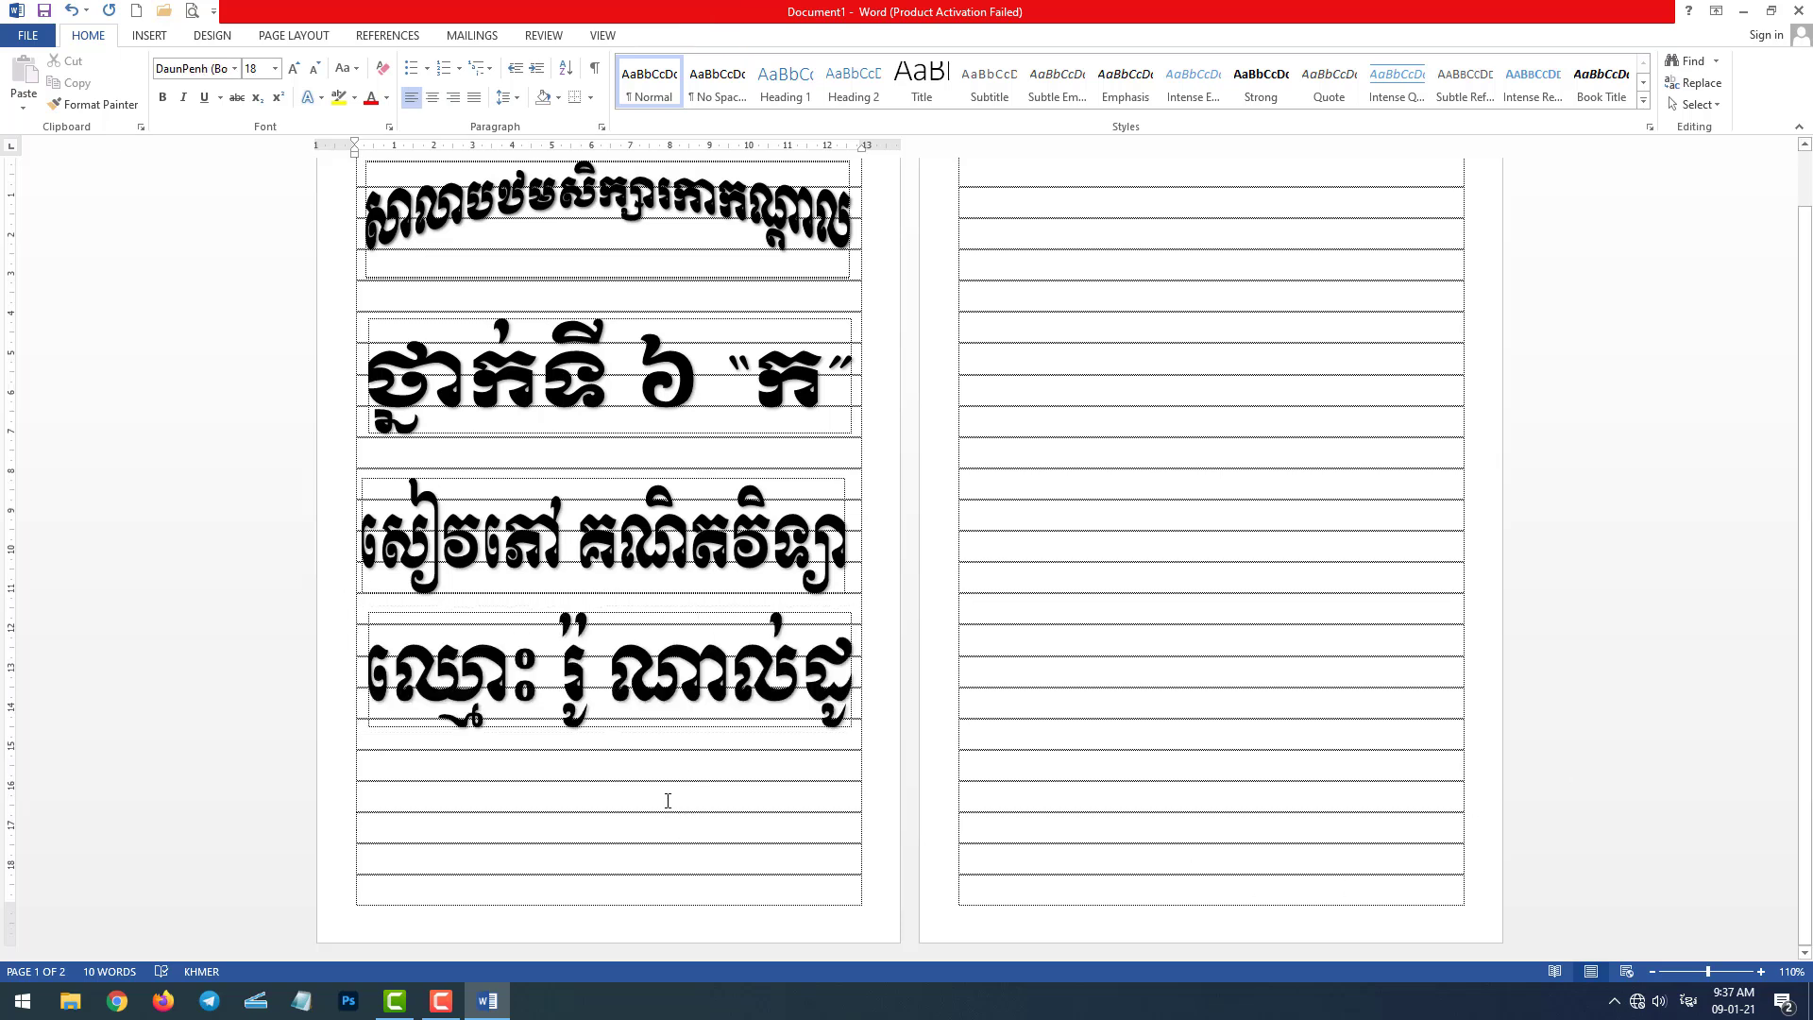
# Step: Replace the bottom WordArt's text with 'ឆ្នាំសិក្សា ២០២០-២០២១', correcting the typos along the way
pyautogui.click(500, 717)
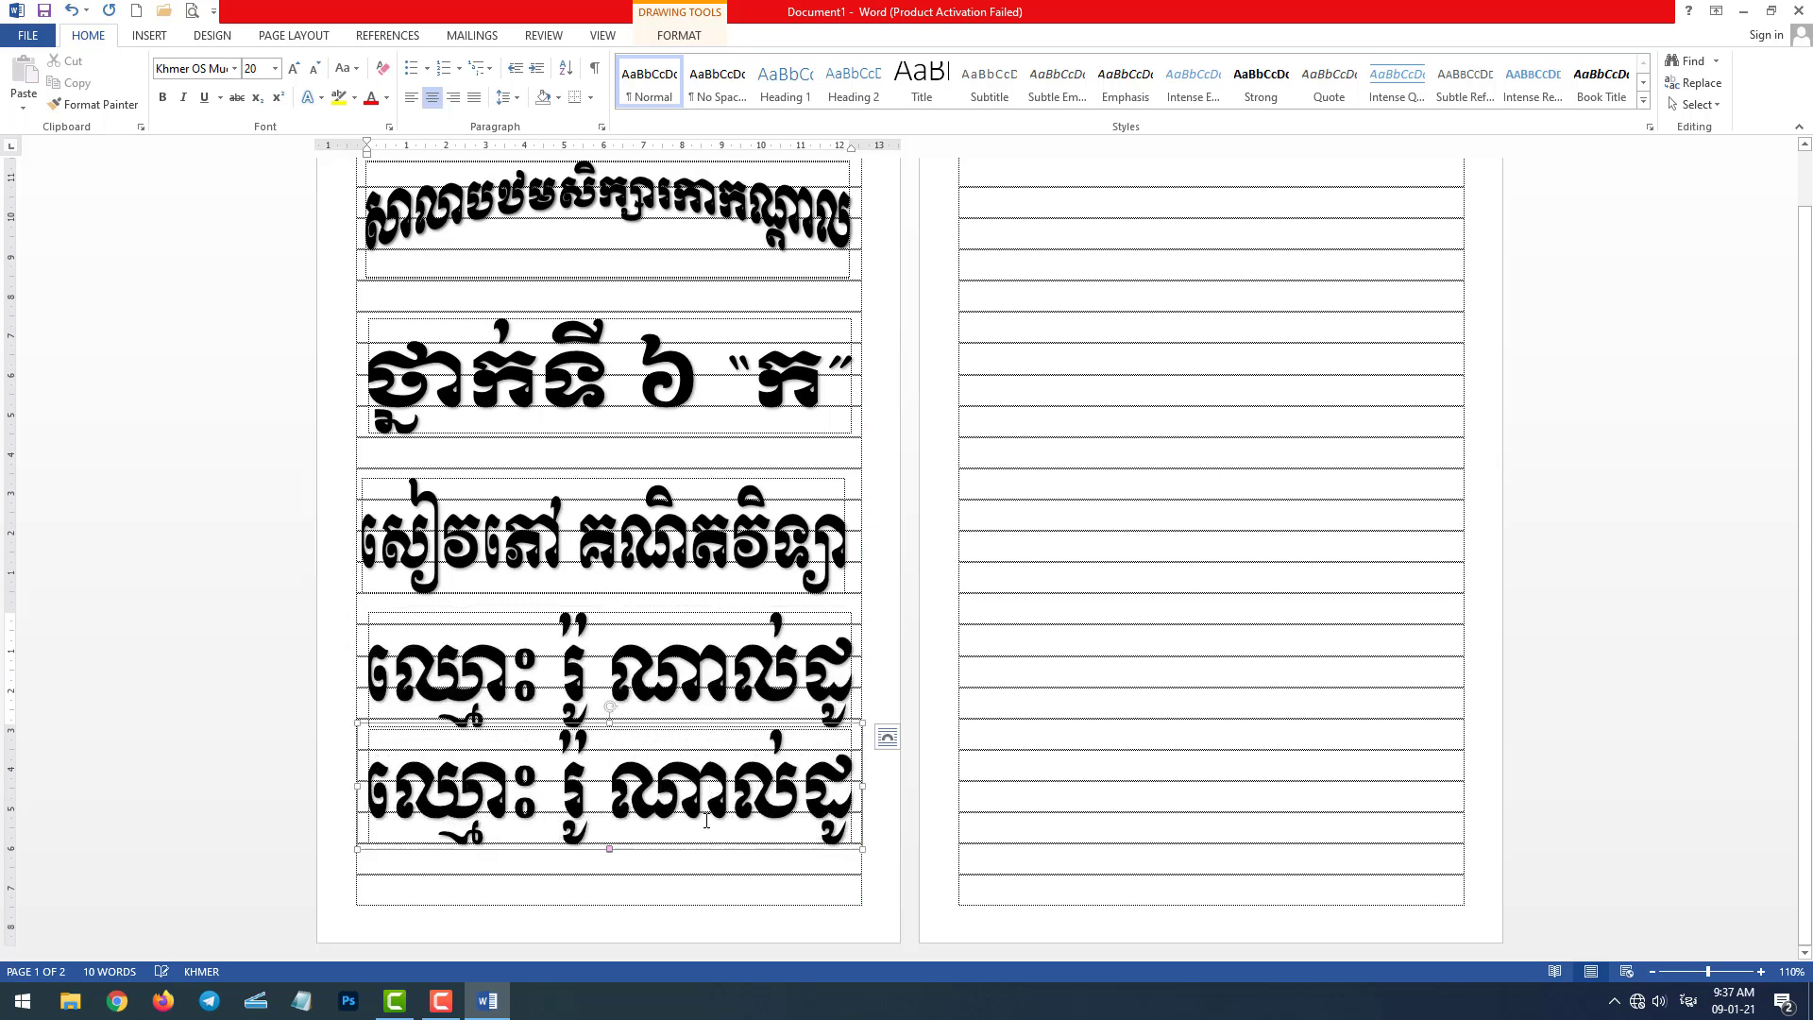
pyautogui.hotkey('ctrl', 'a')
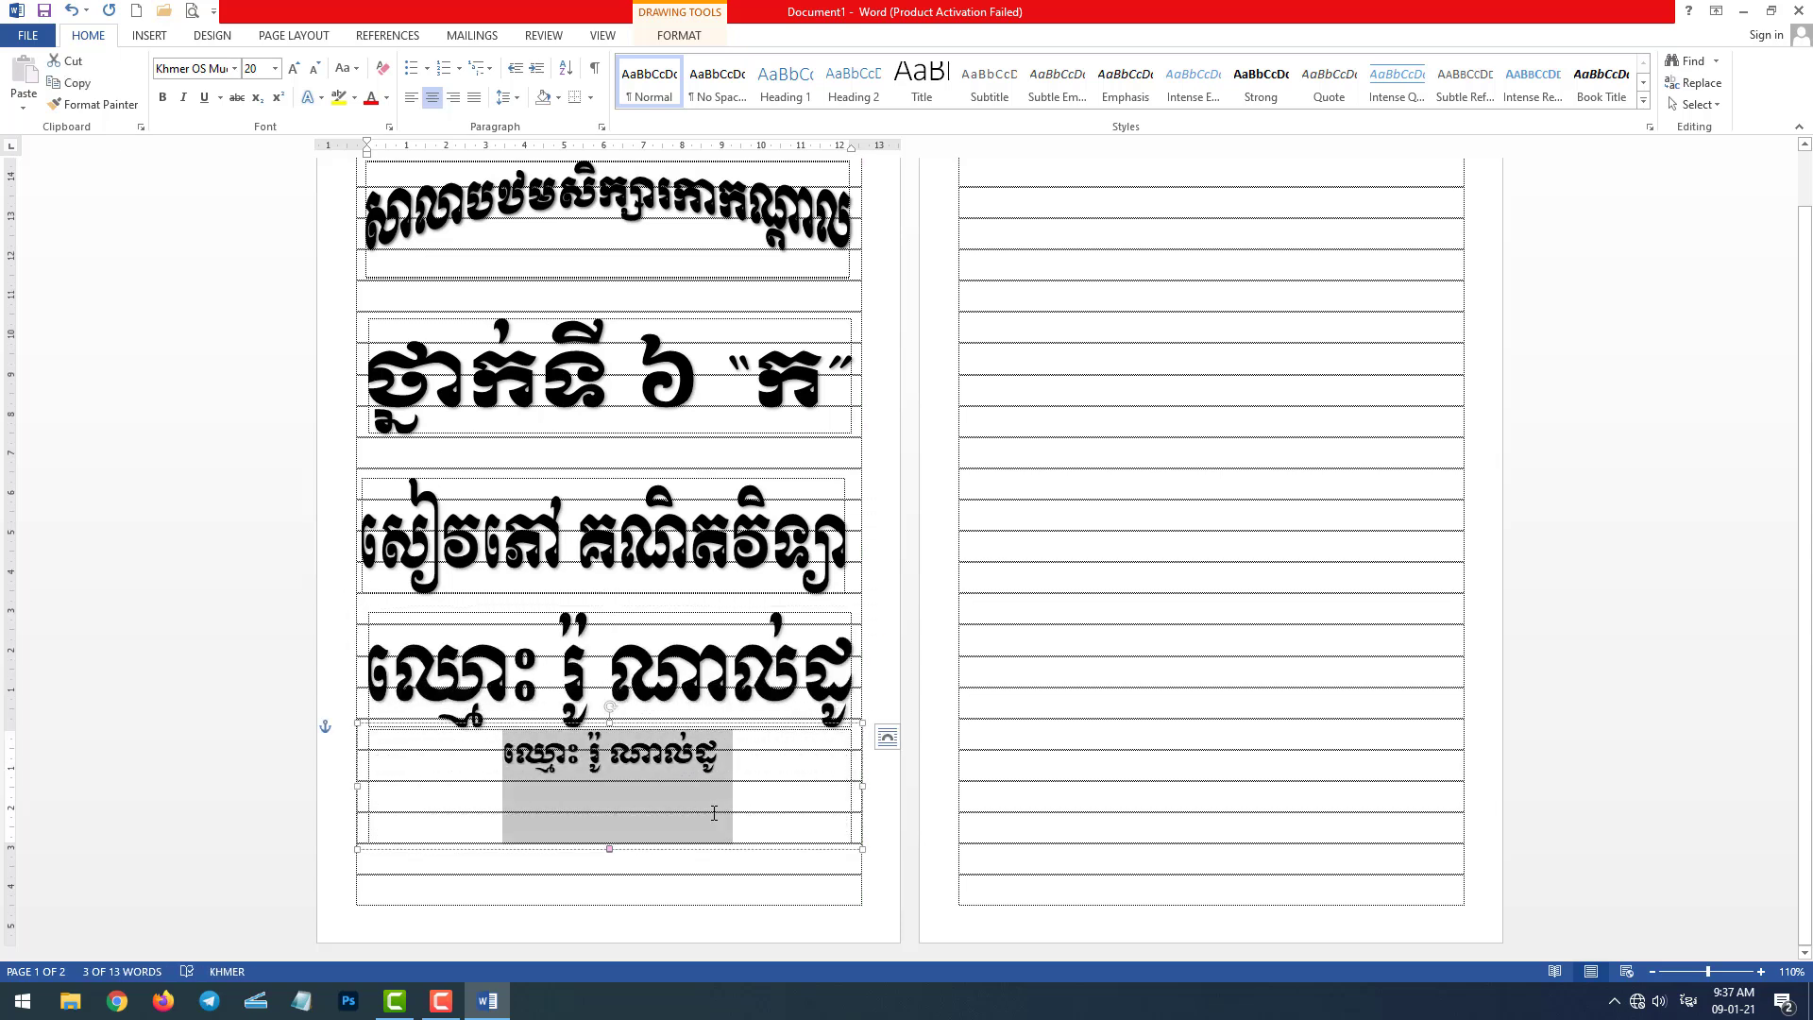
pyautogui.write('ឆ្នាំ')
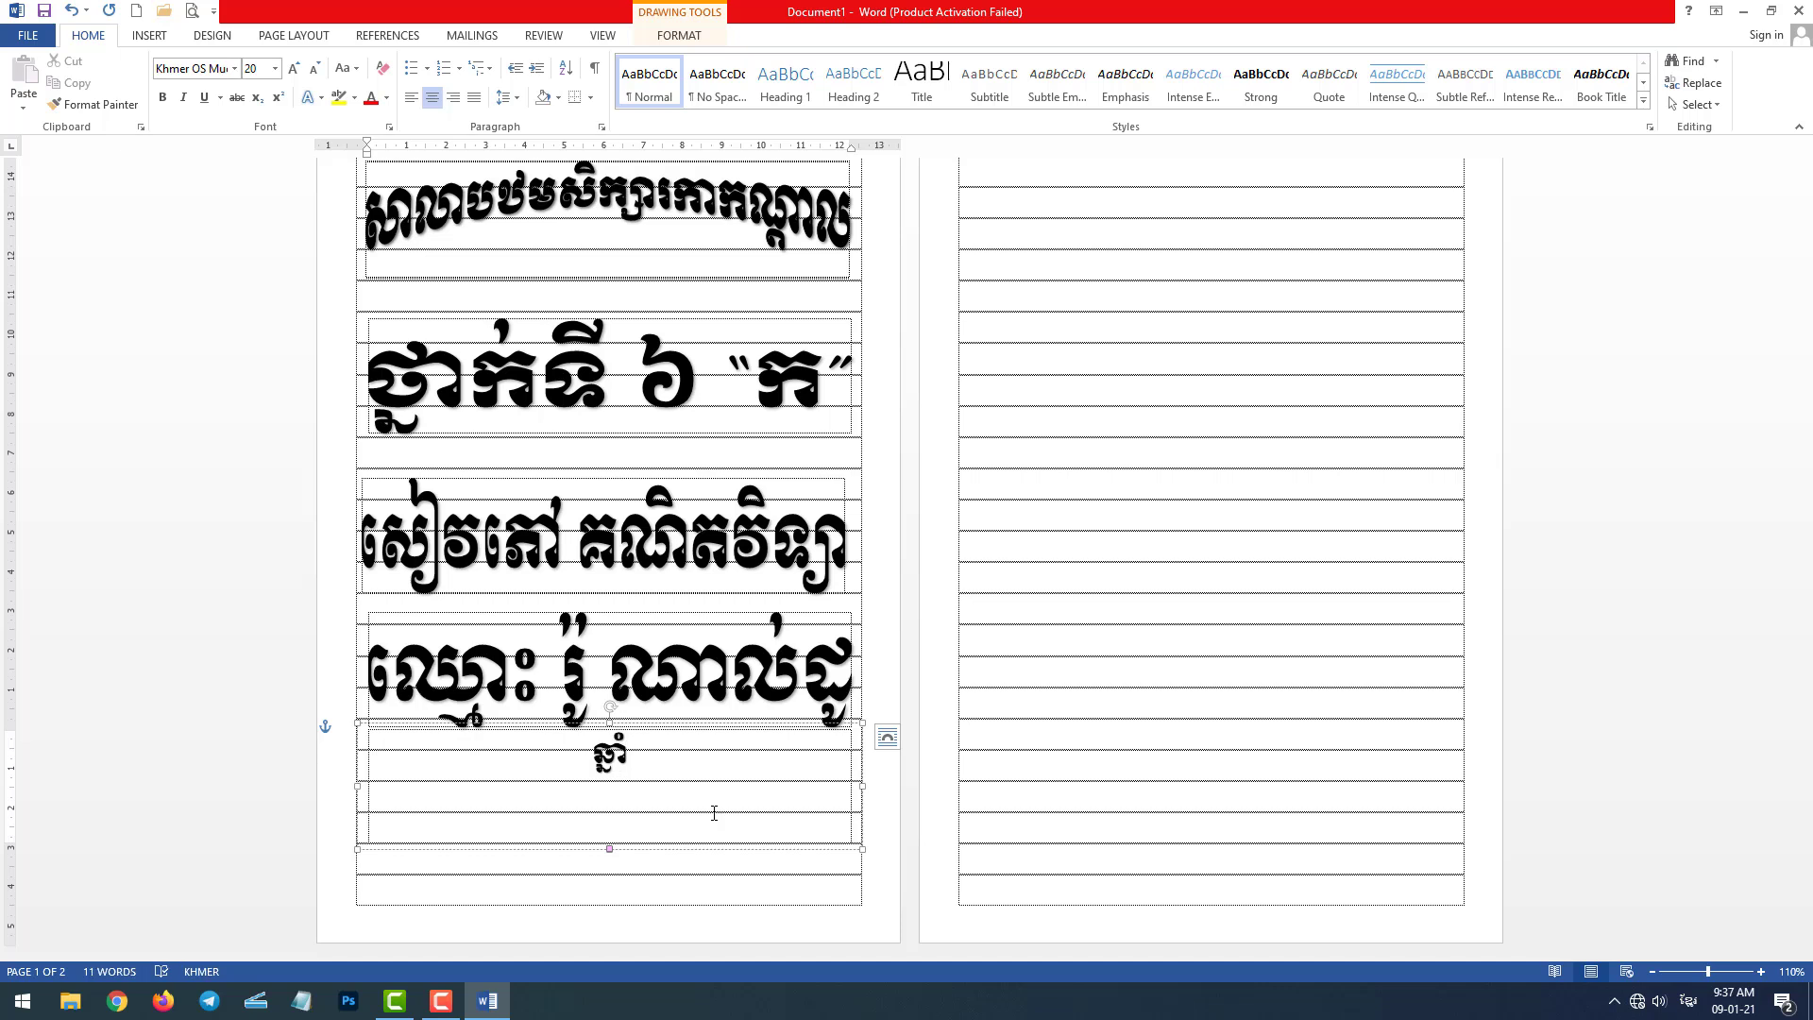
pyautogui.write('សិក្សា')
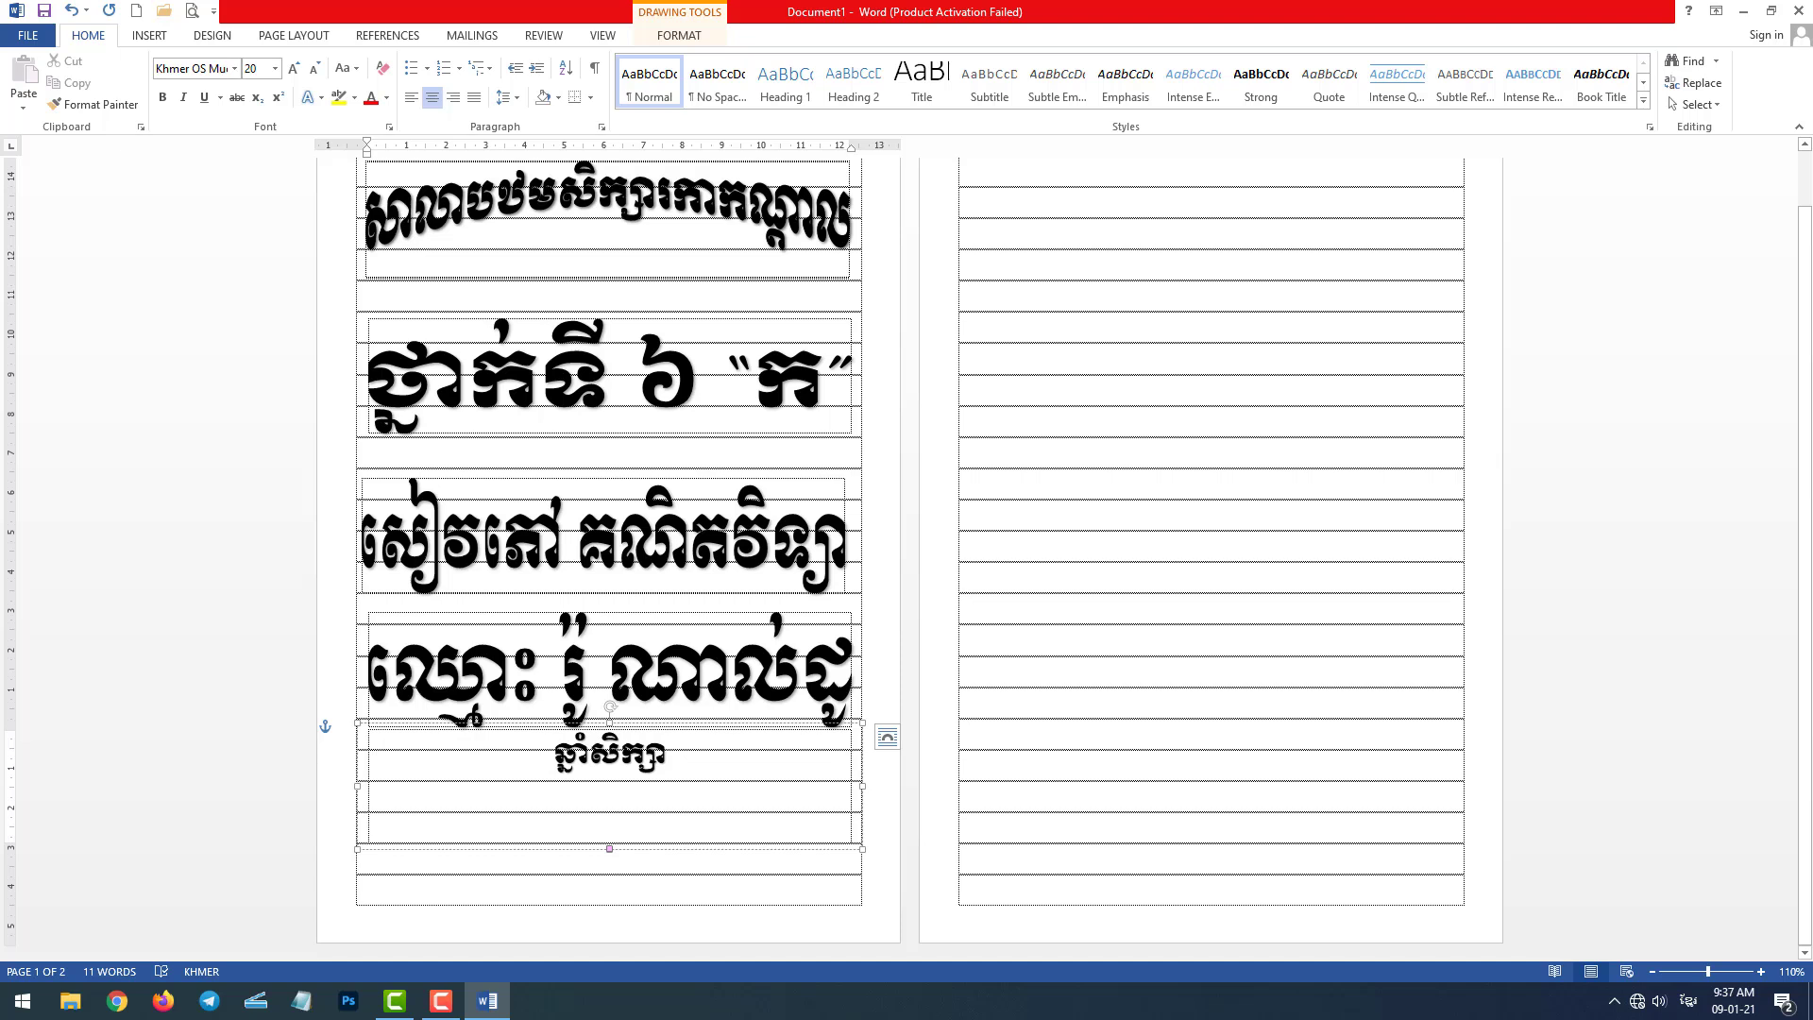
pyautogui.write(' ២០១')
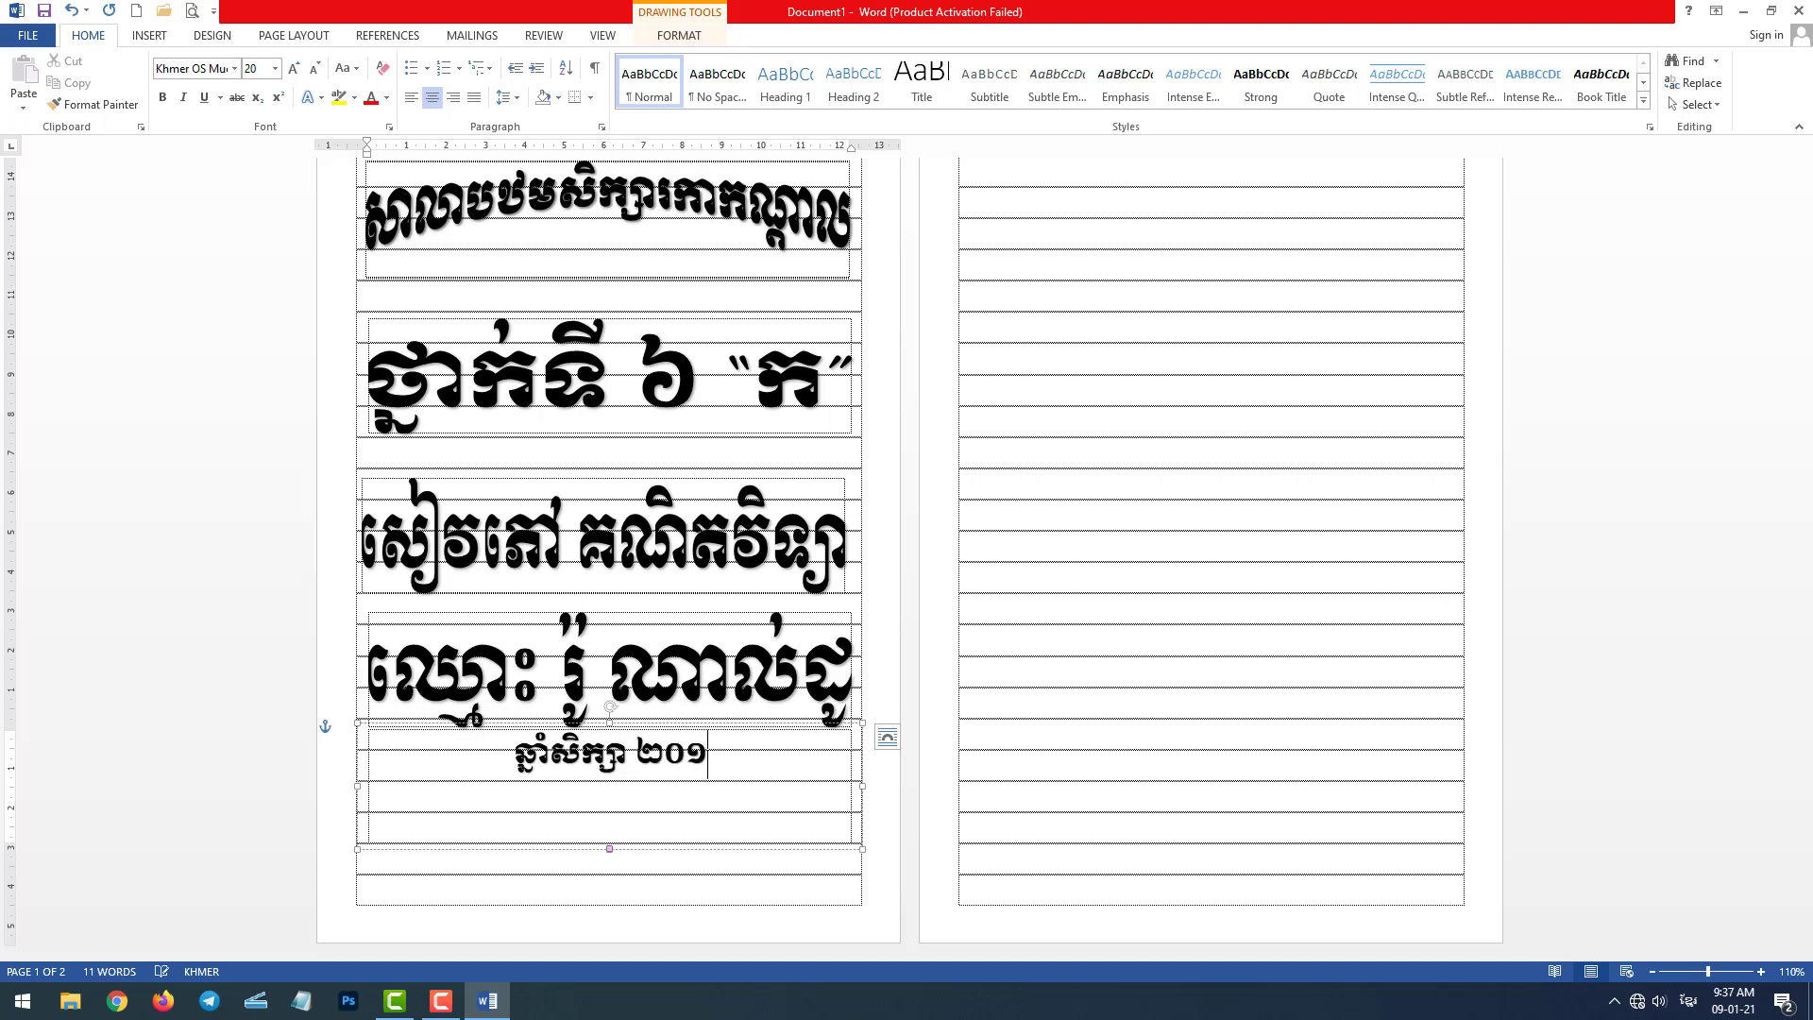
pyautogui.press('BackSpace')
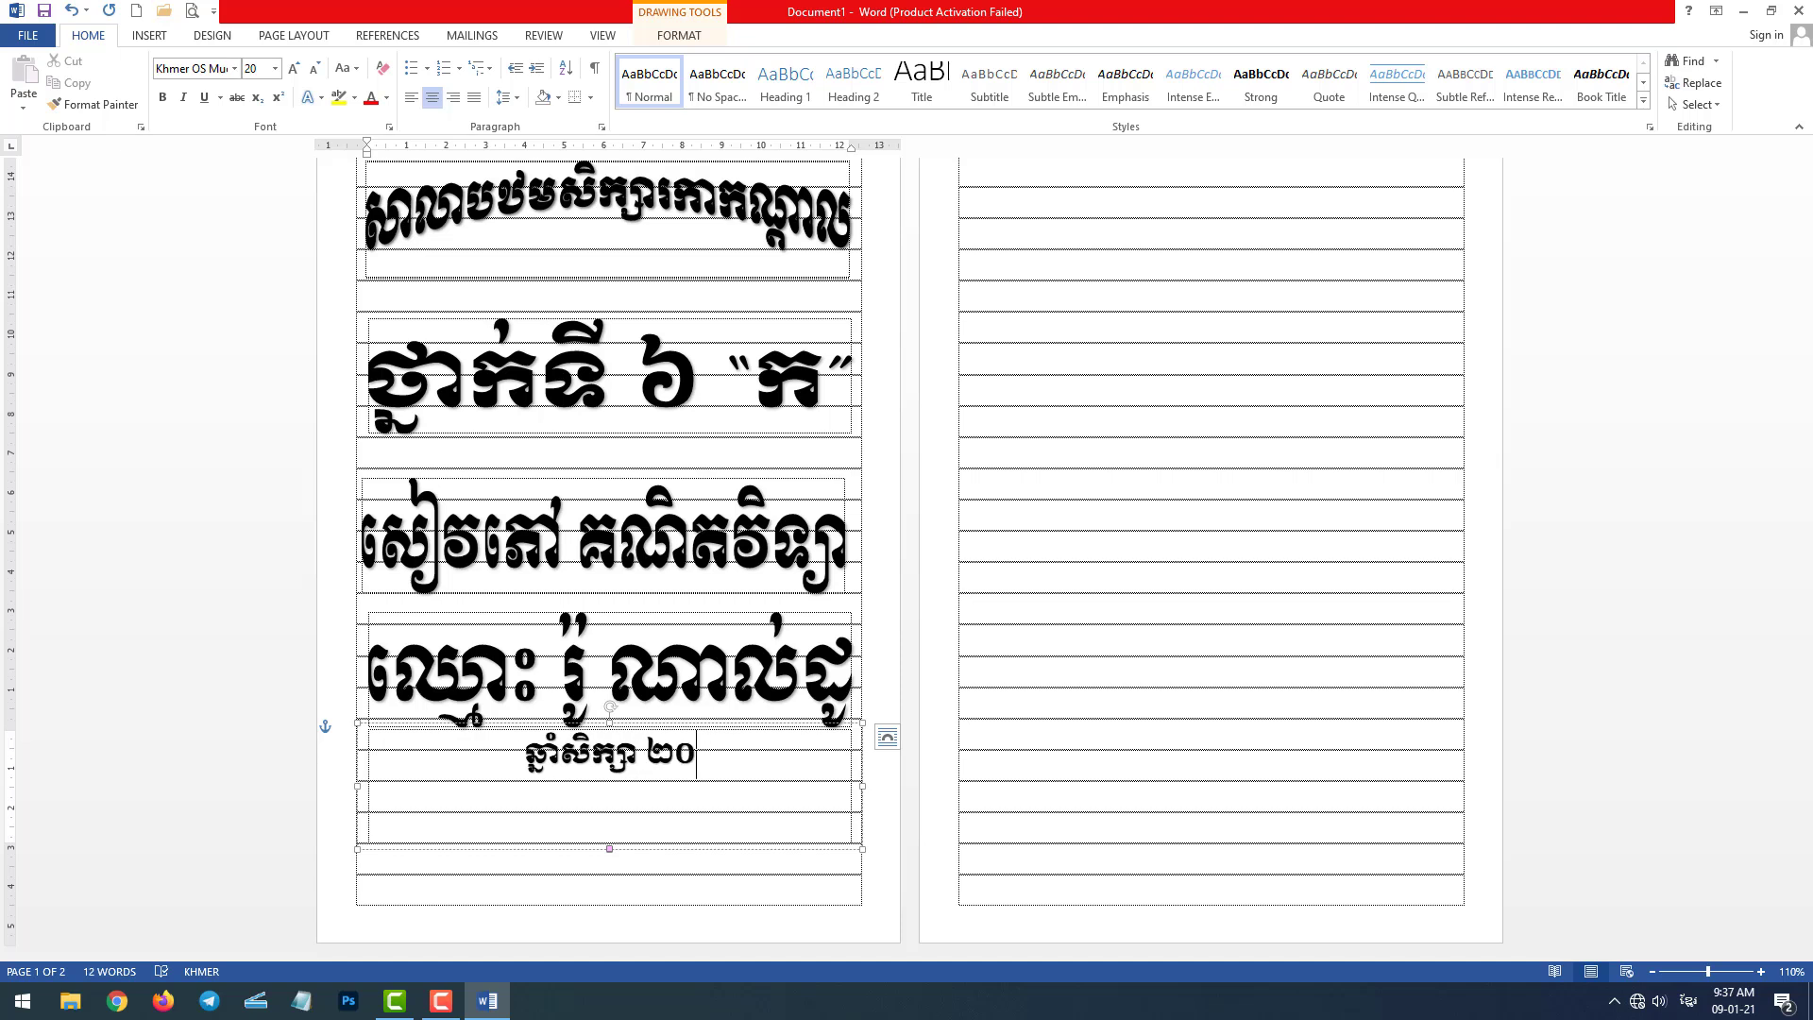
pyautogui.write('២០')
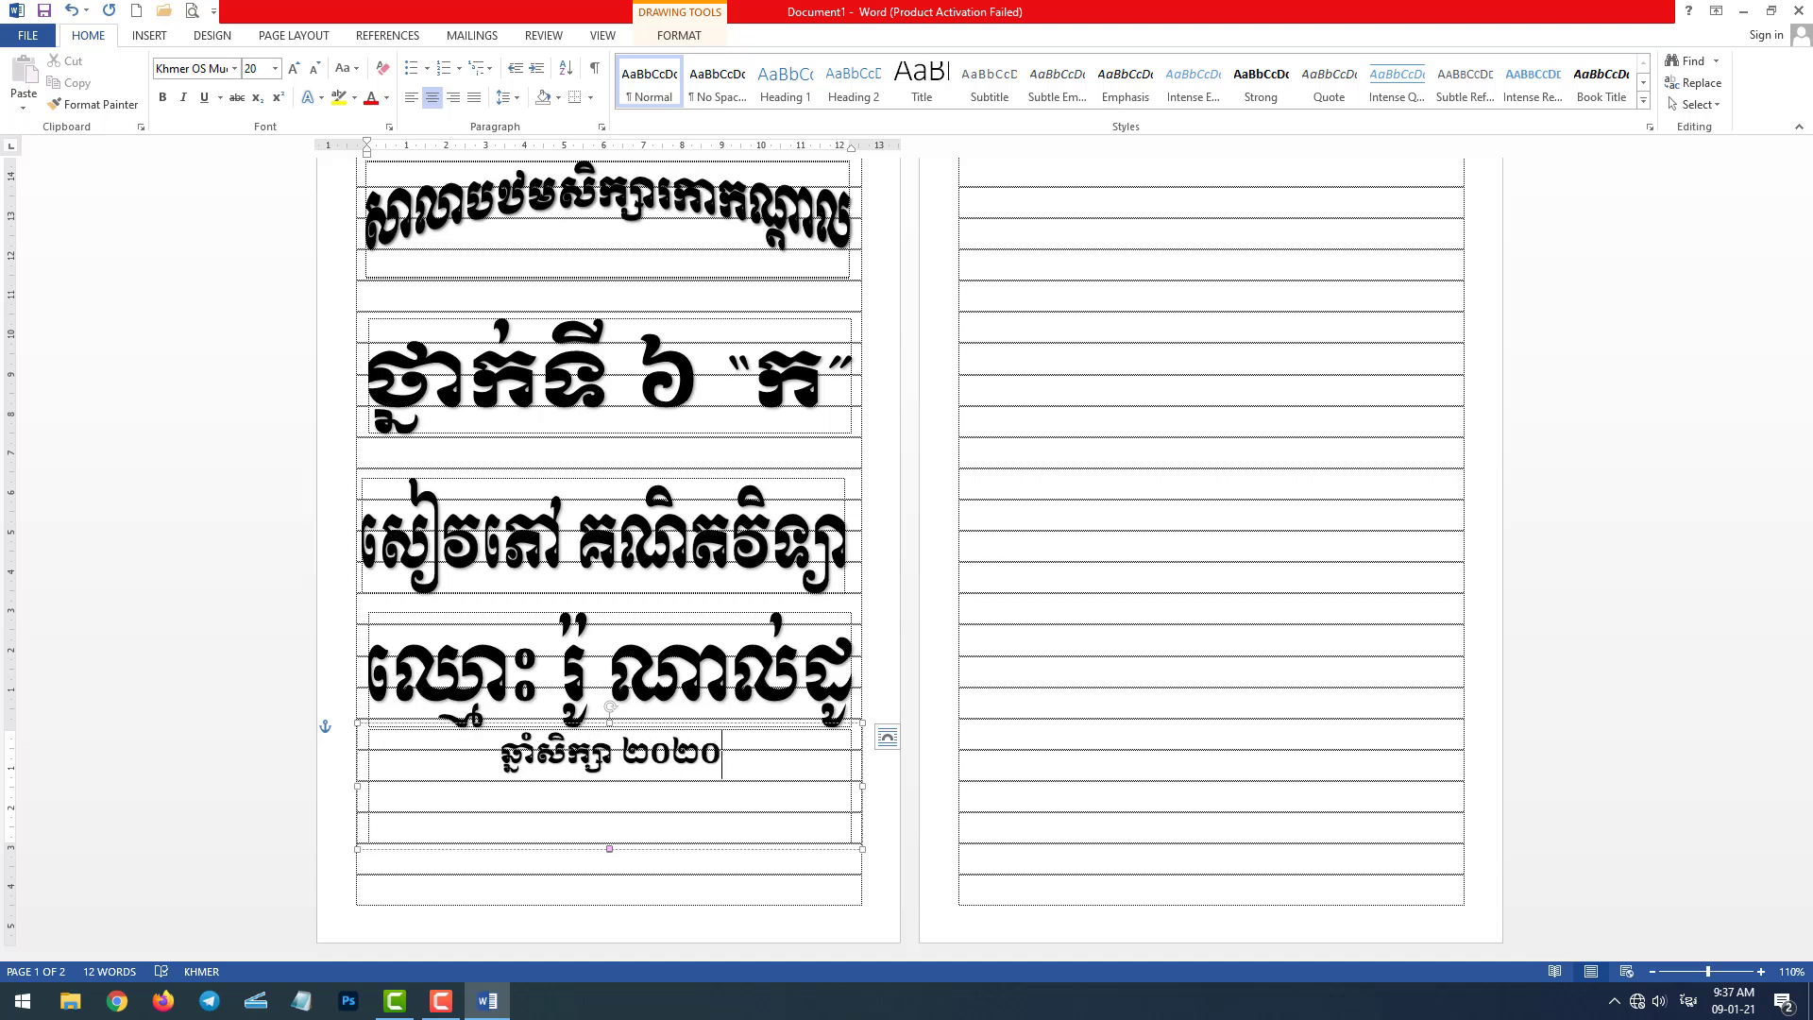
pyautogui.write('«')
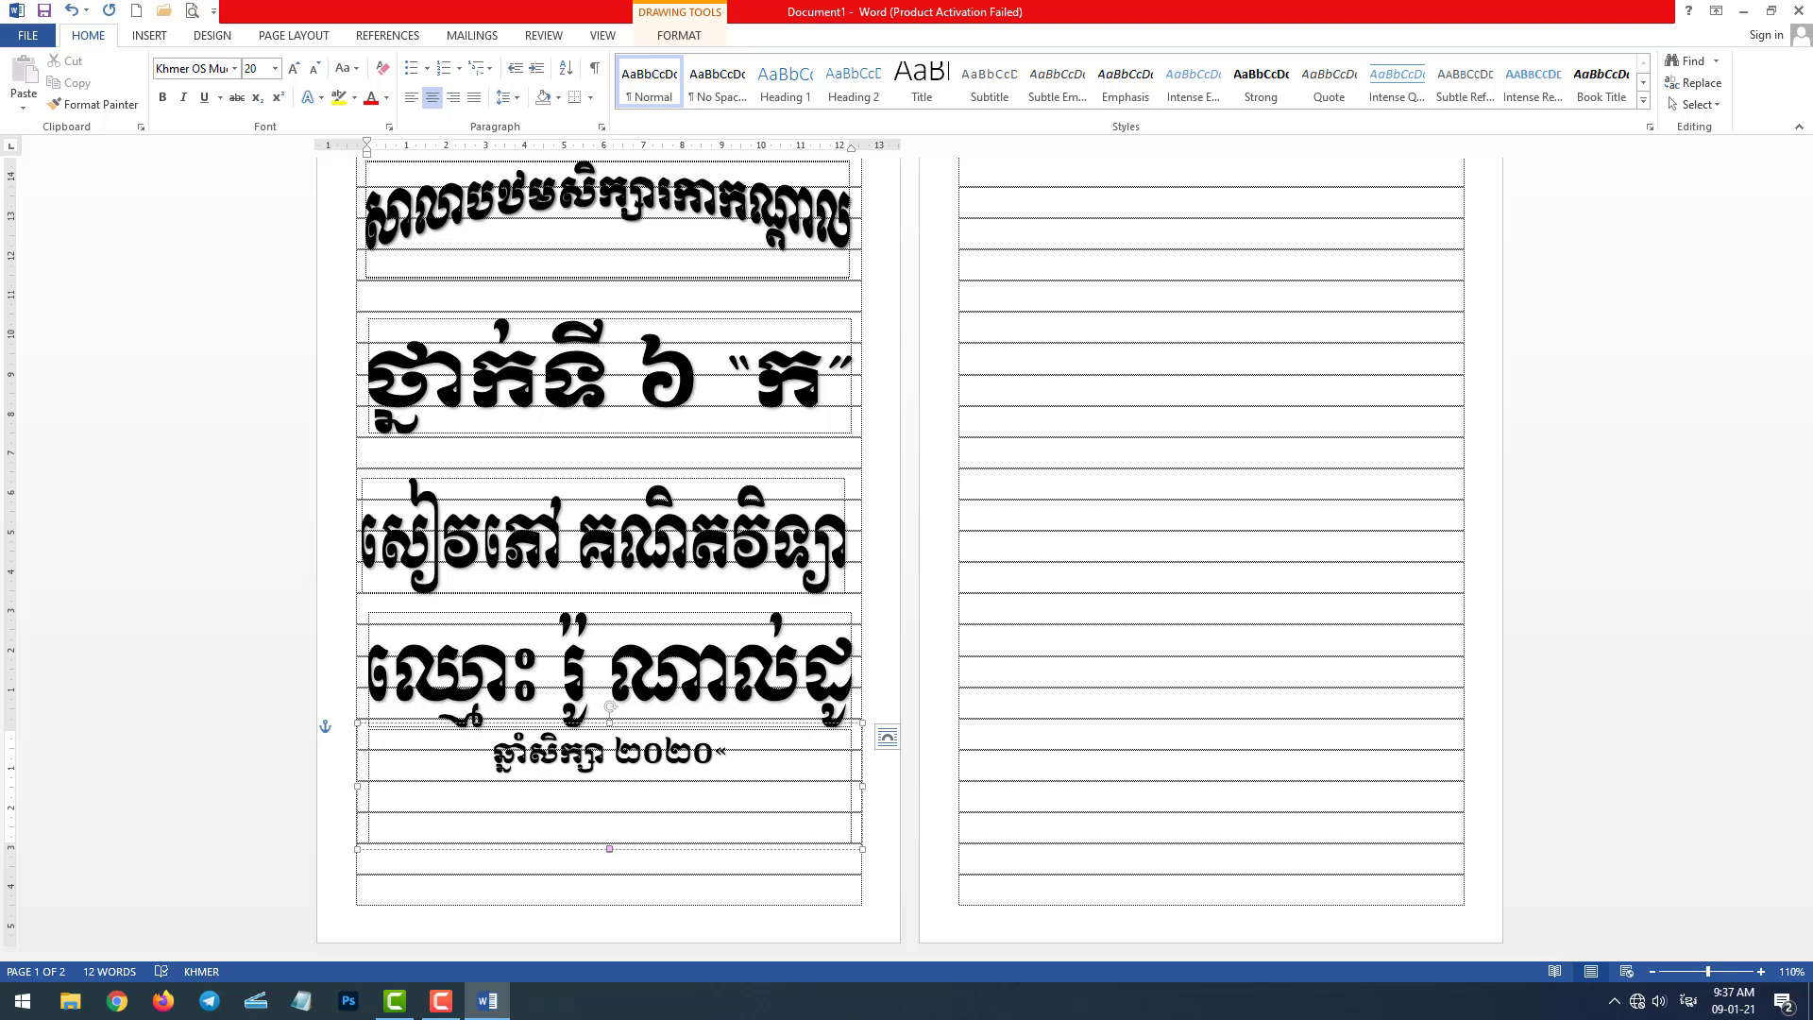
pyautogui.press('BackSpace')
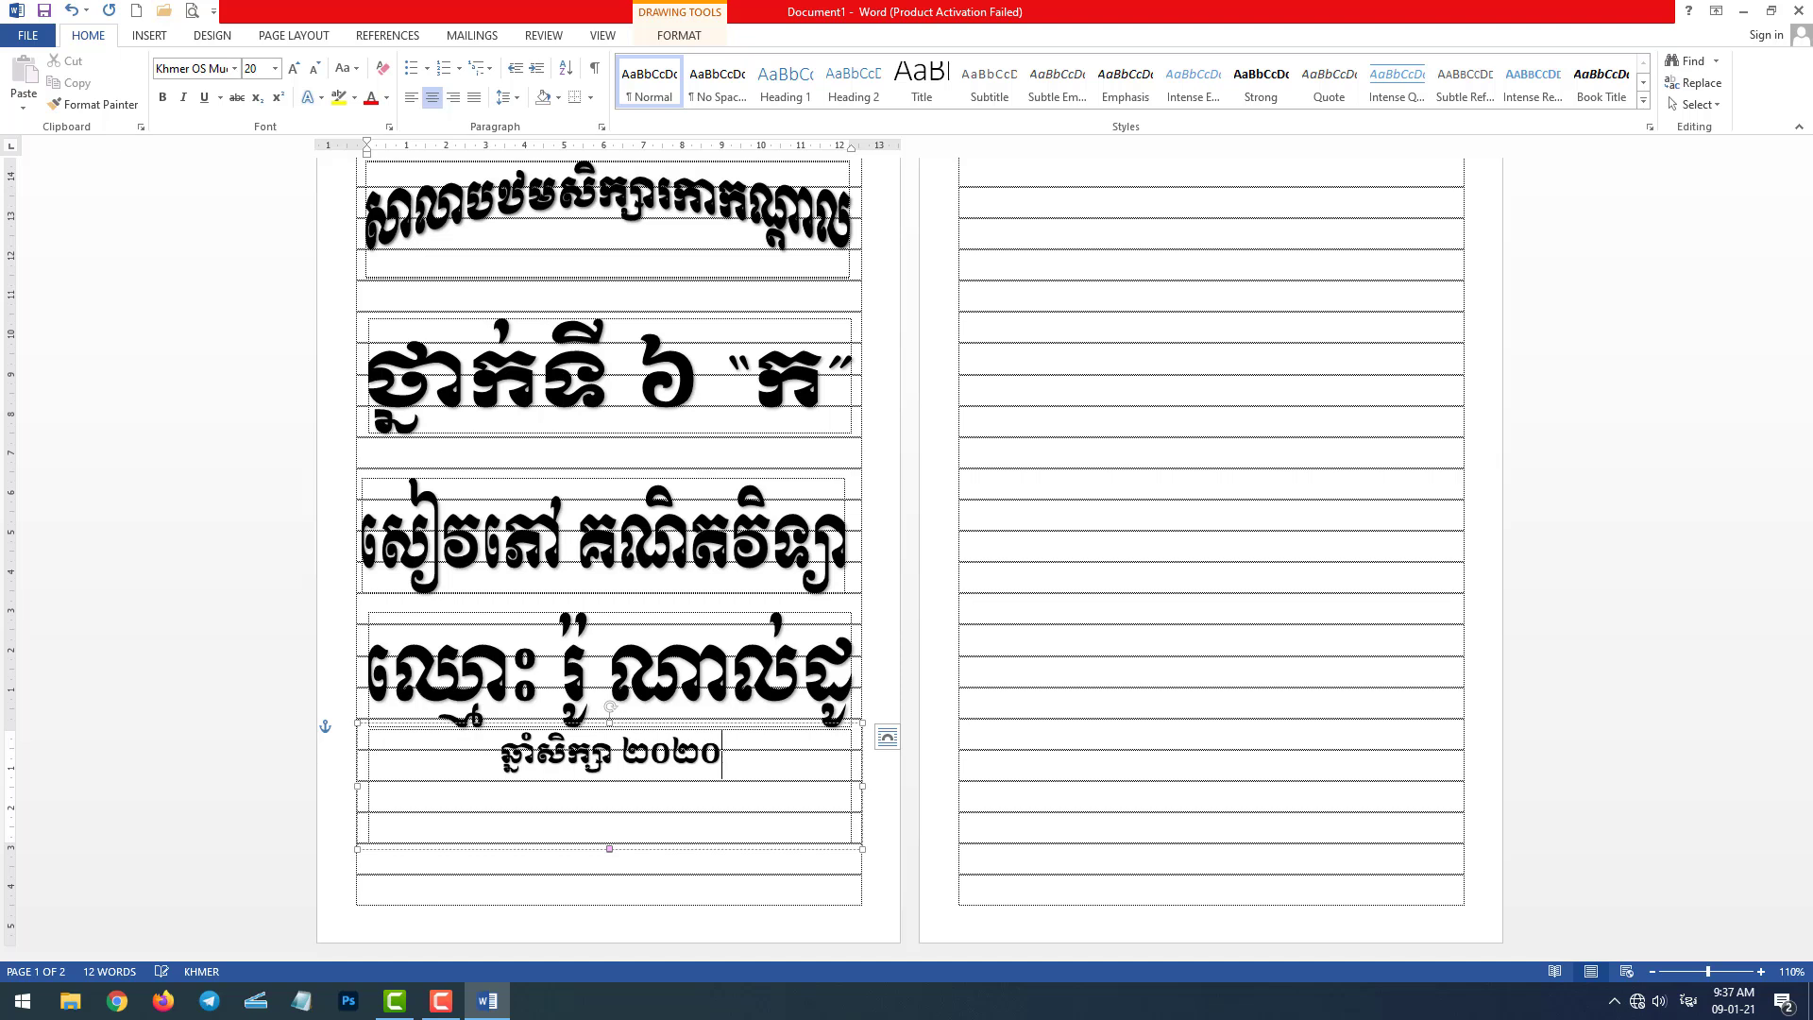
pyautogui.write('!')
pyautogui.press('BackSpace')
pyautogui.write('-')
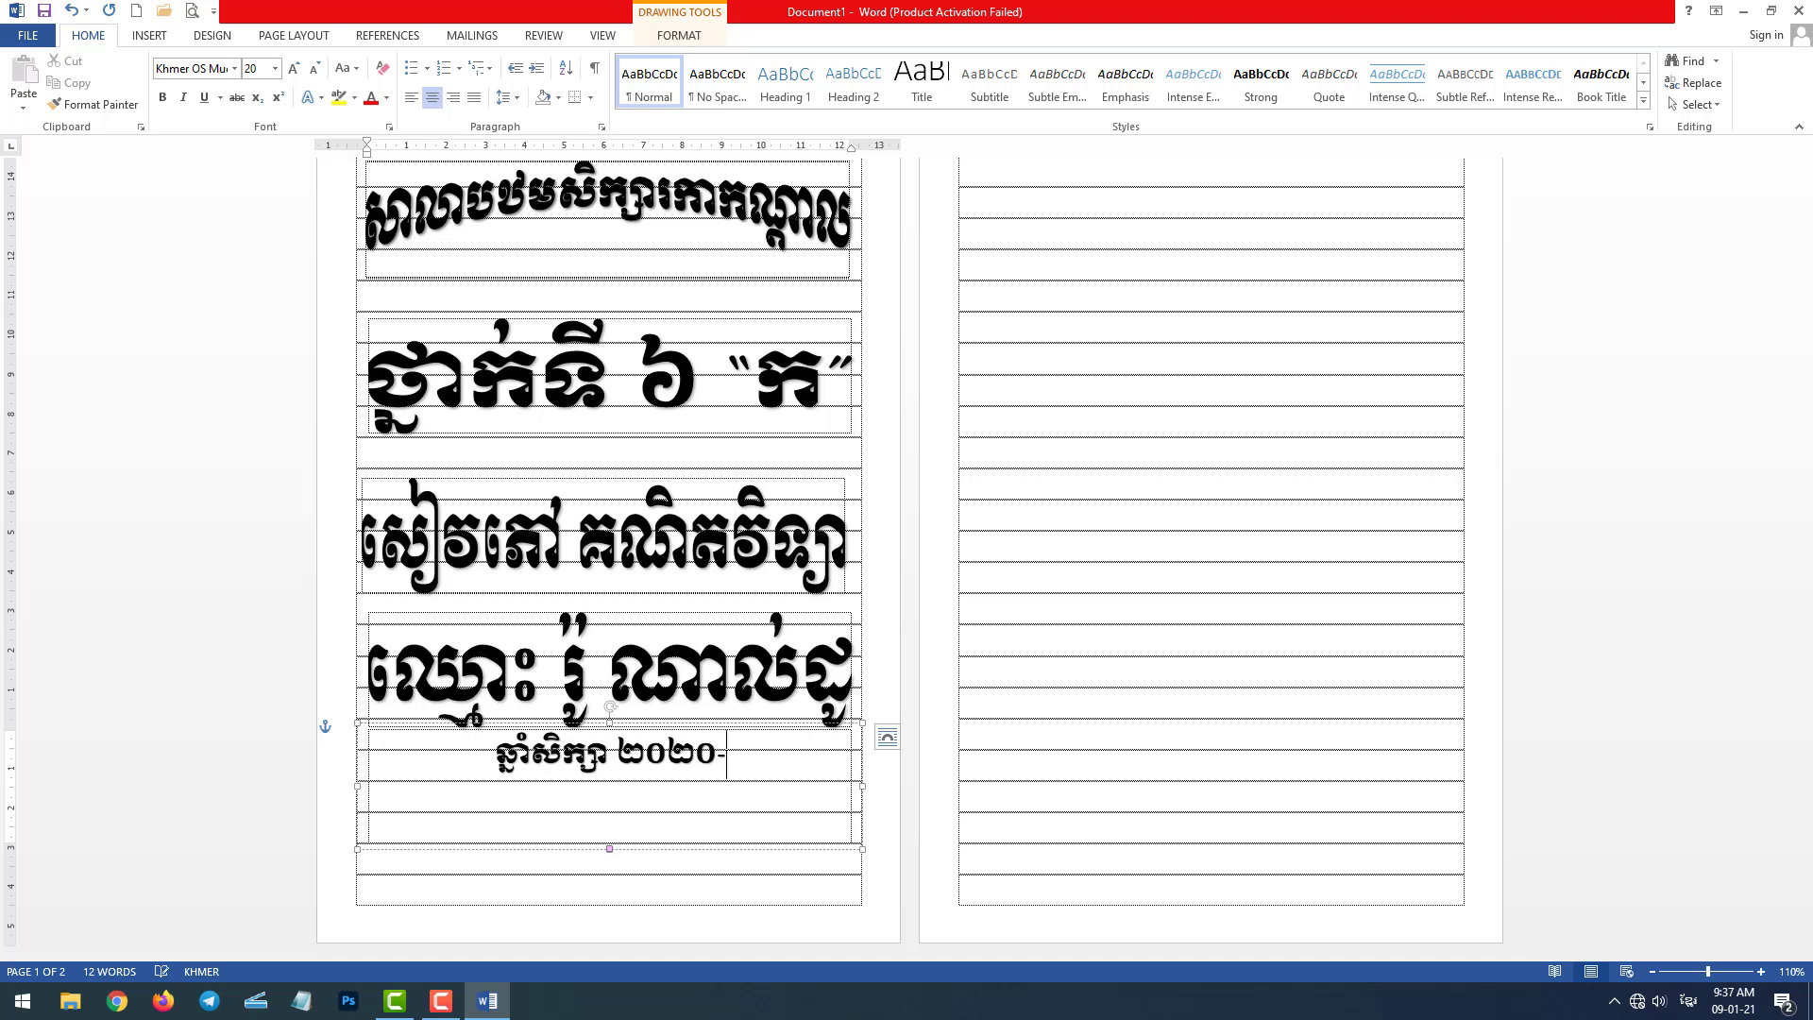
pyautogui.write('១')
pyautogui.press('BackSpace')
pyautogui.write('២០')
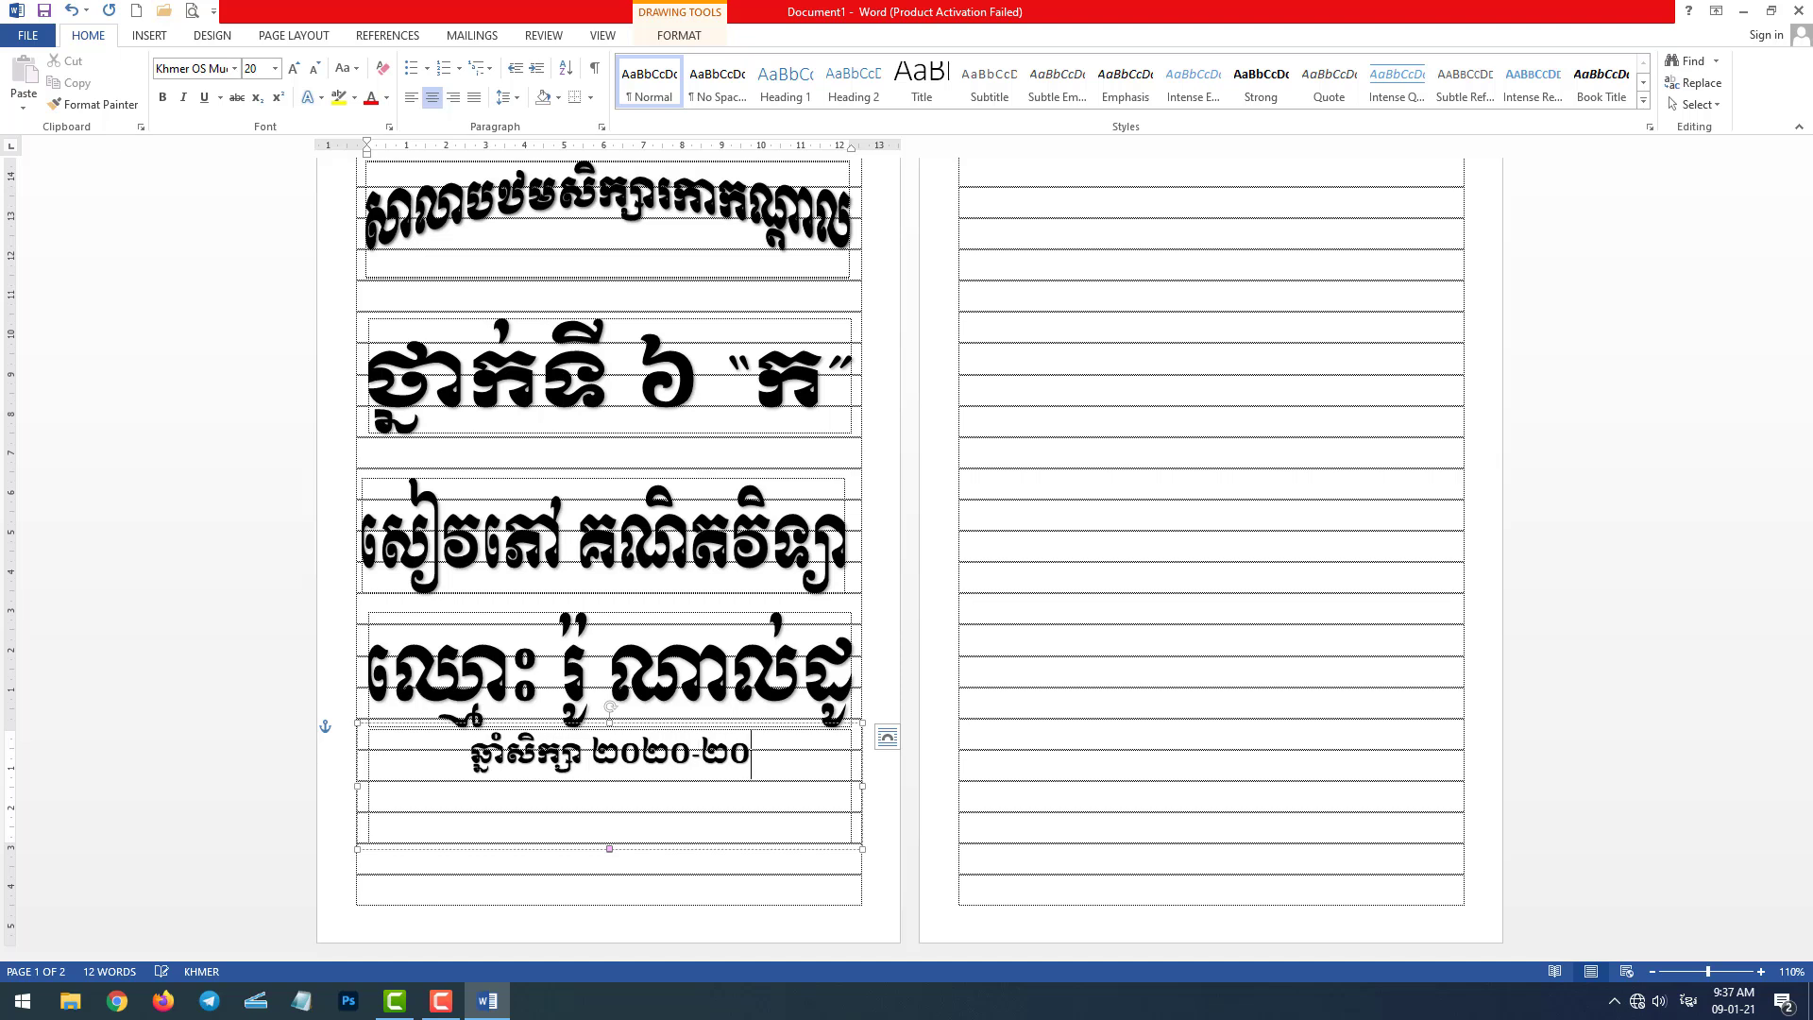
pyautogui.write('២១')
pyautogui.click(1421, 789)
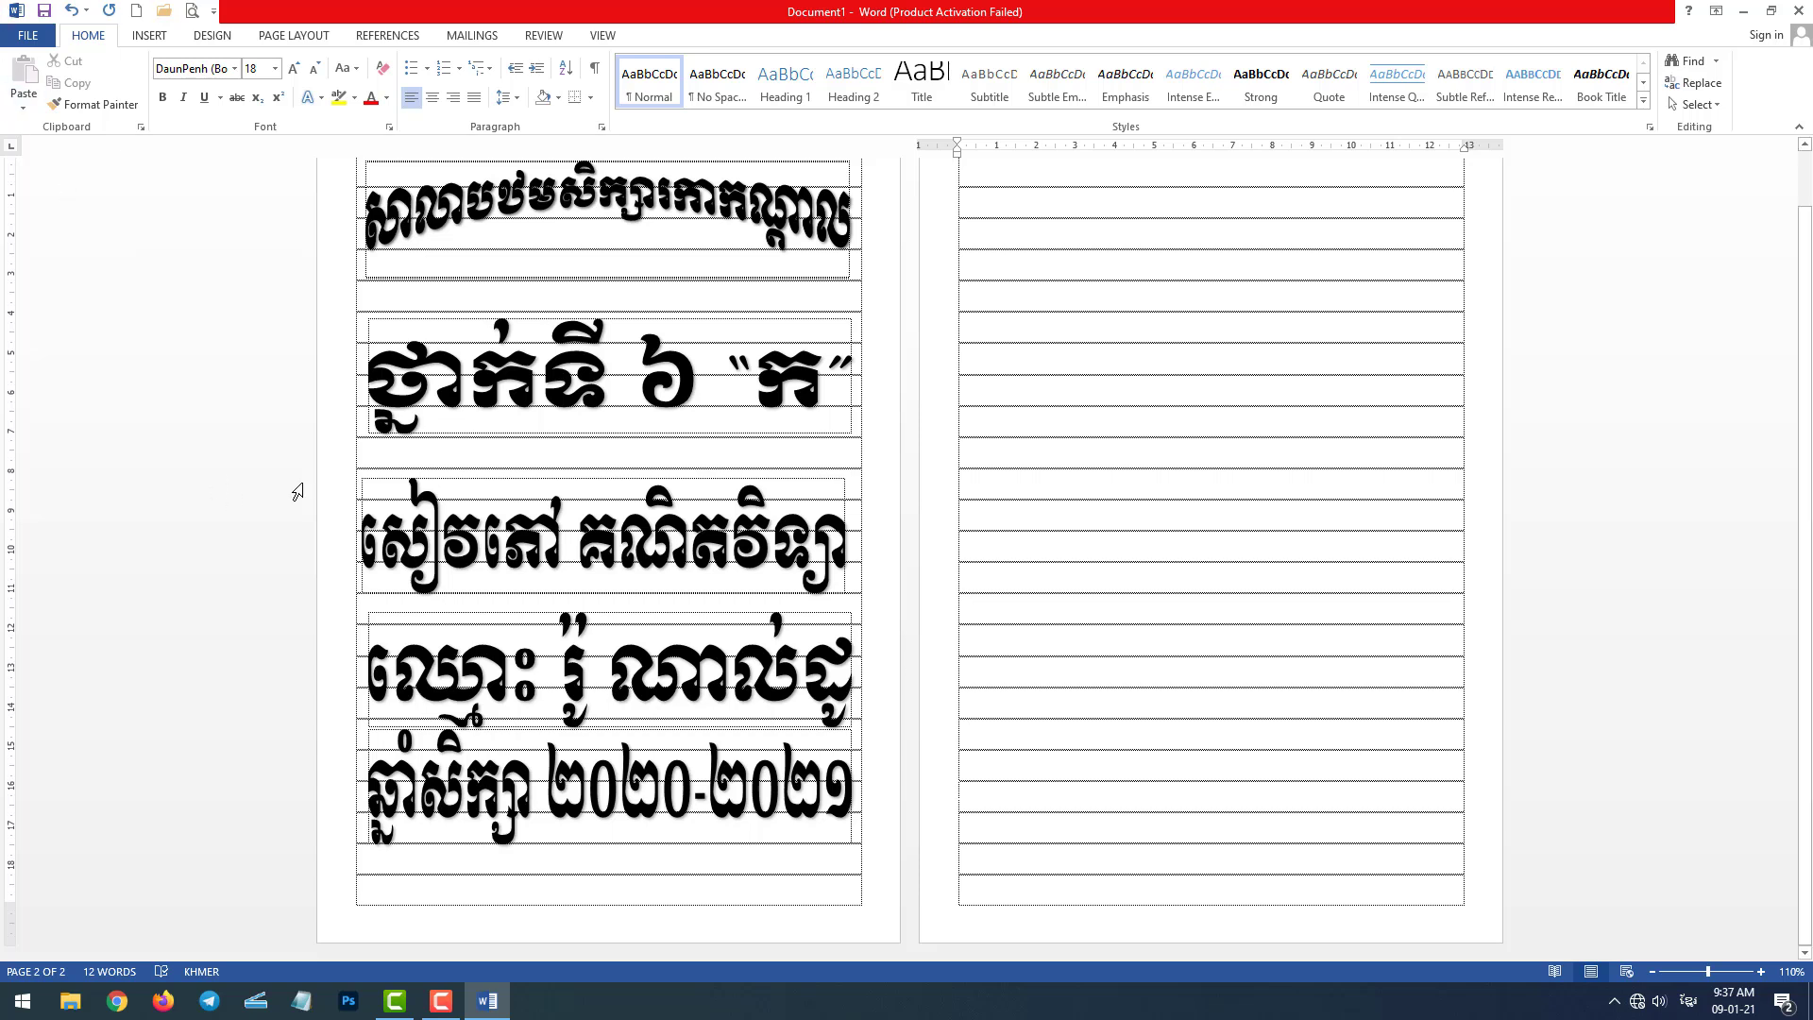
# Step: Stretch the top school-name title taller, then undo that stretch
pyautogui.scroll(2, 500, 395)
pyautogui.click(609, 295)
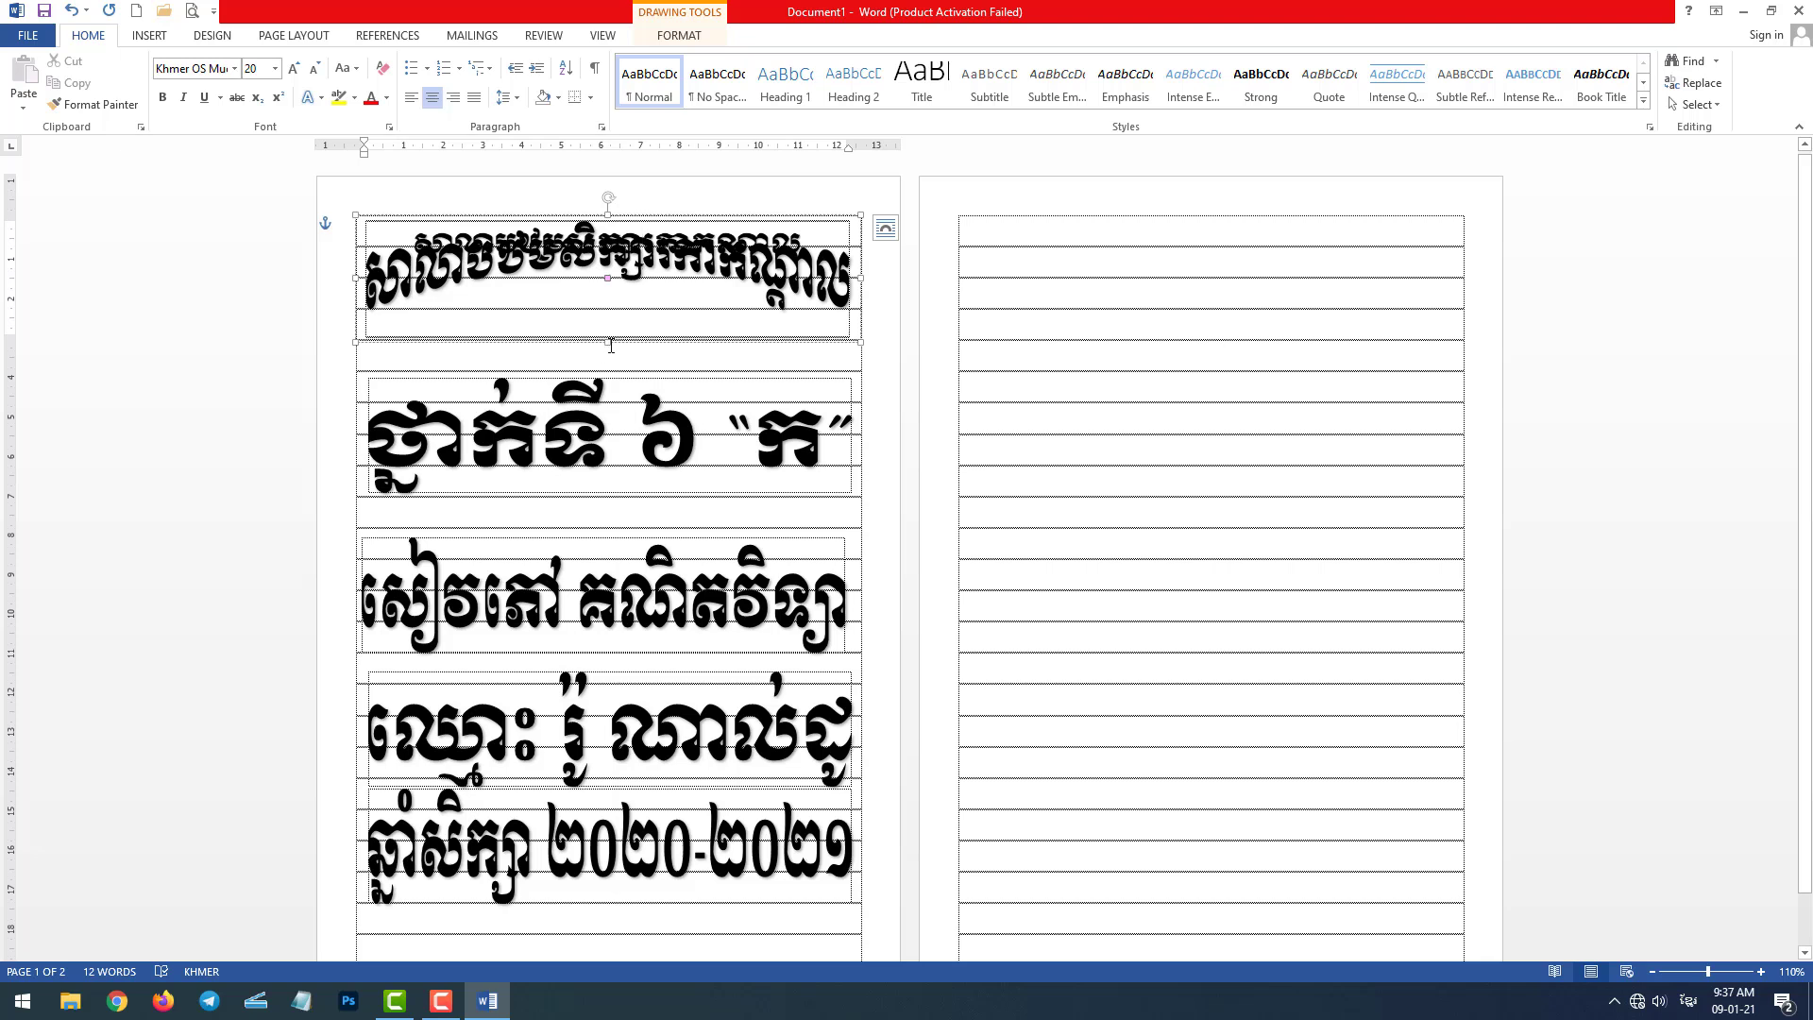
pyautogui.moveTo(608, 356); pyautogui.dragTo(610, 383)
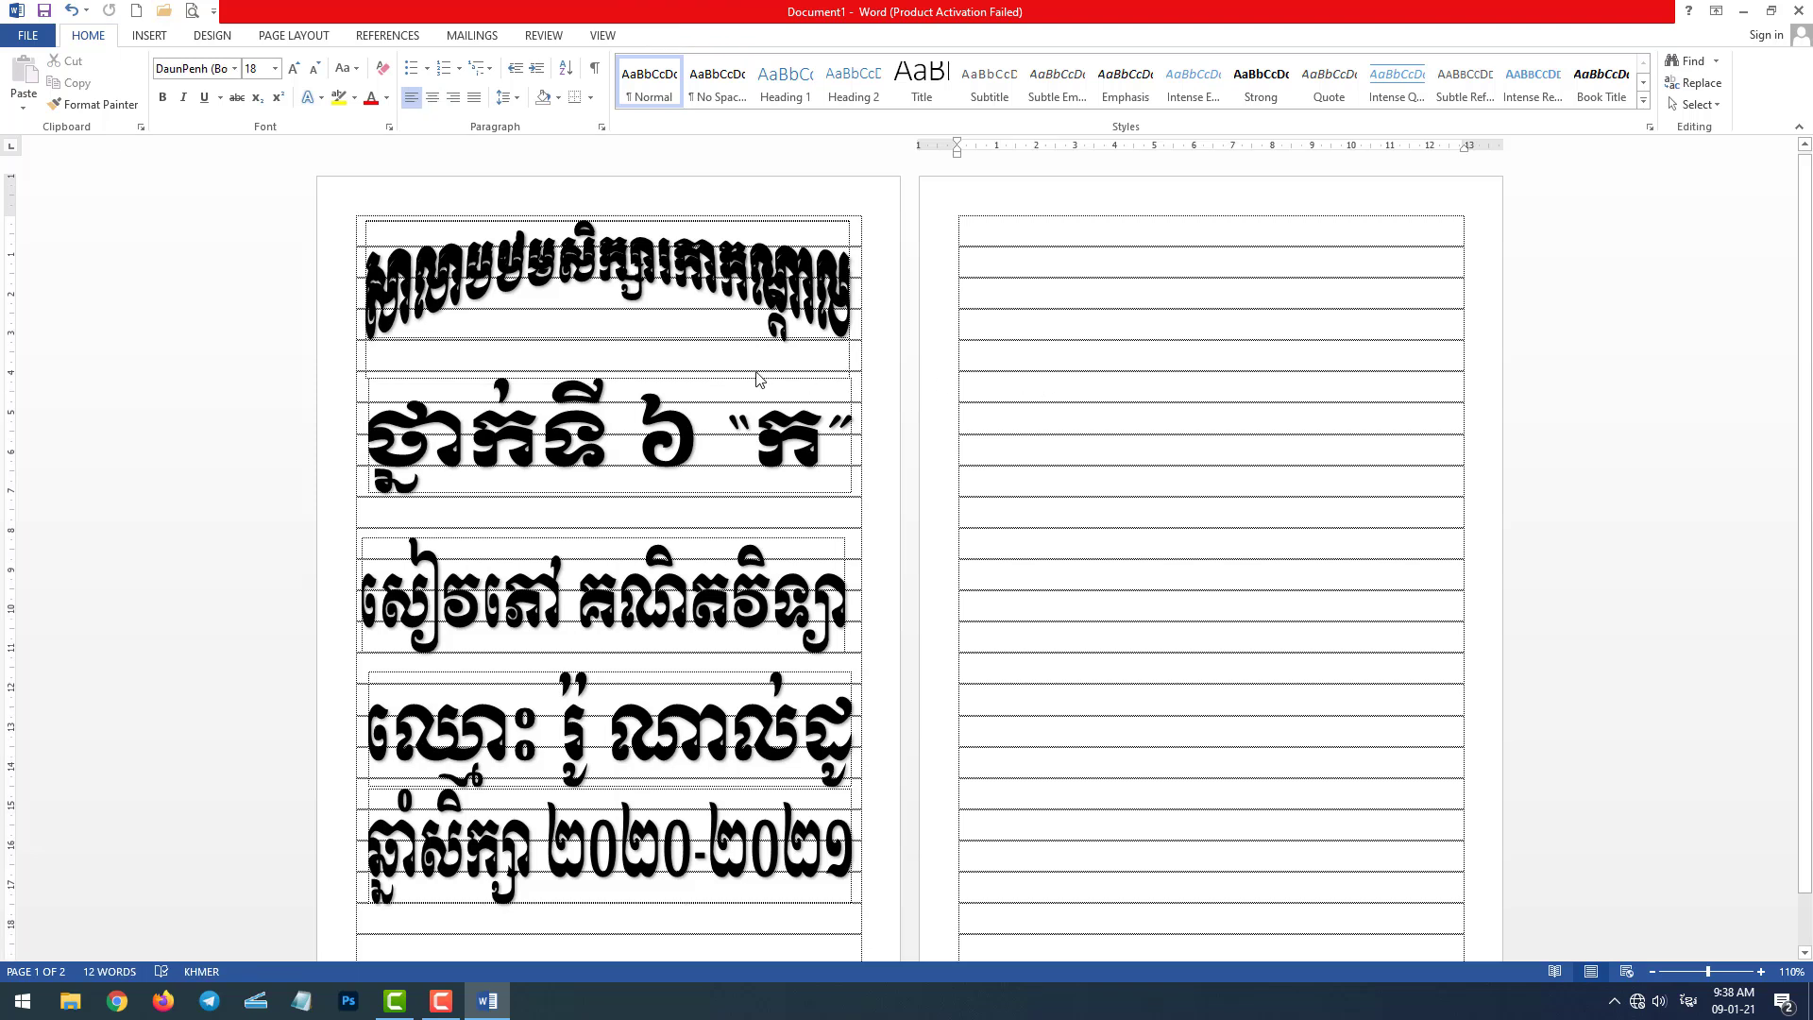
pyautogui.click(665, 316)
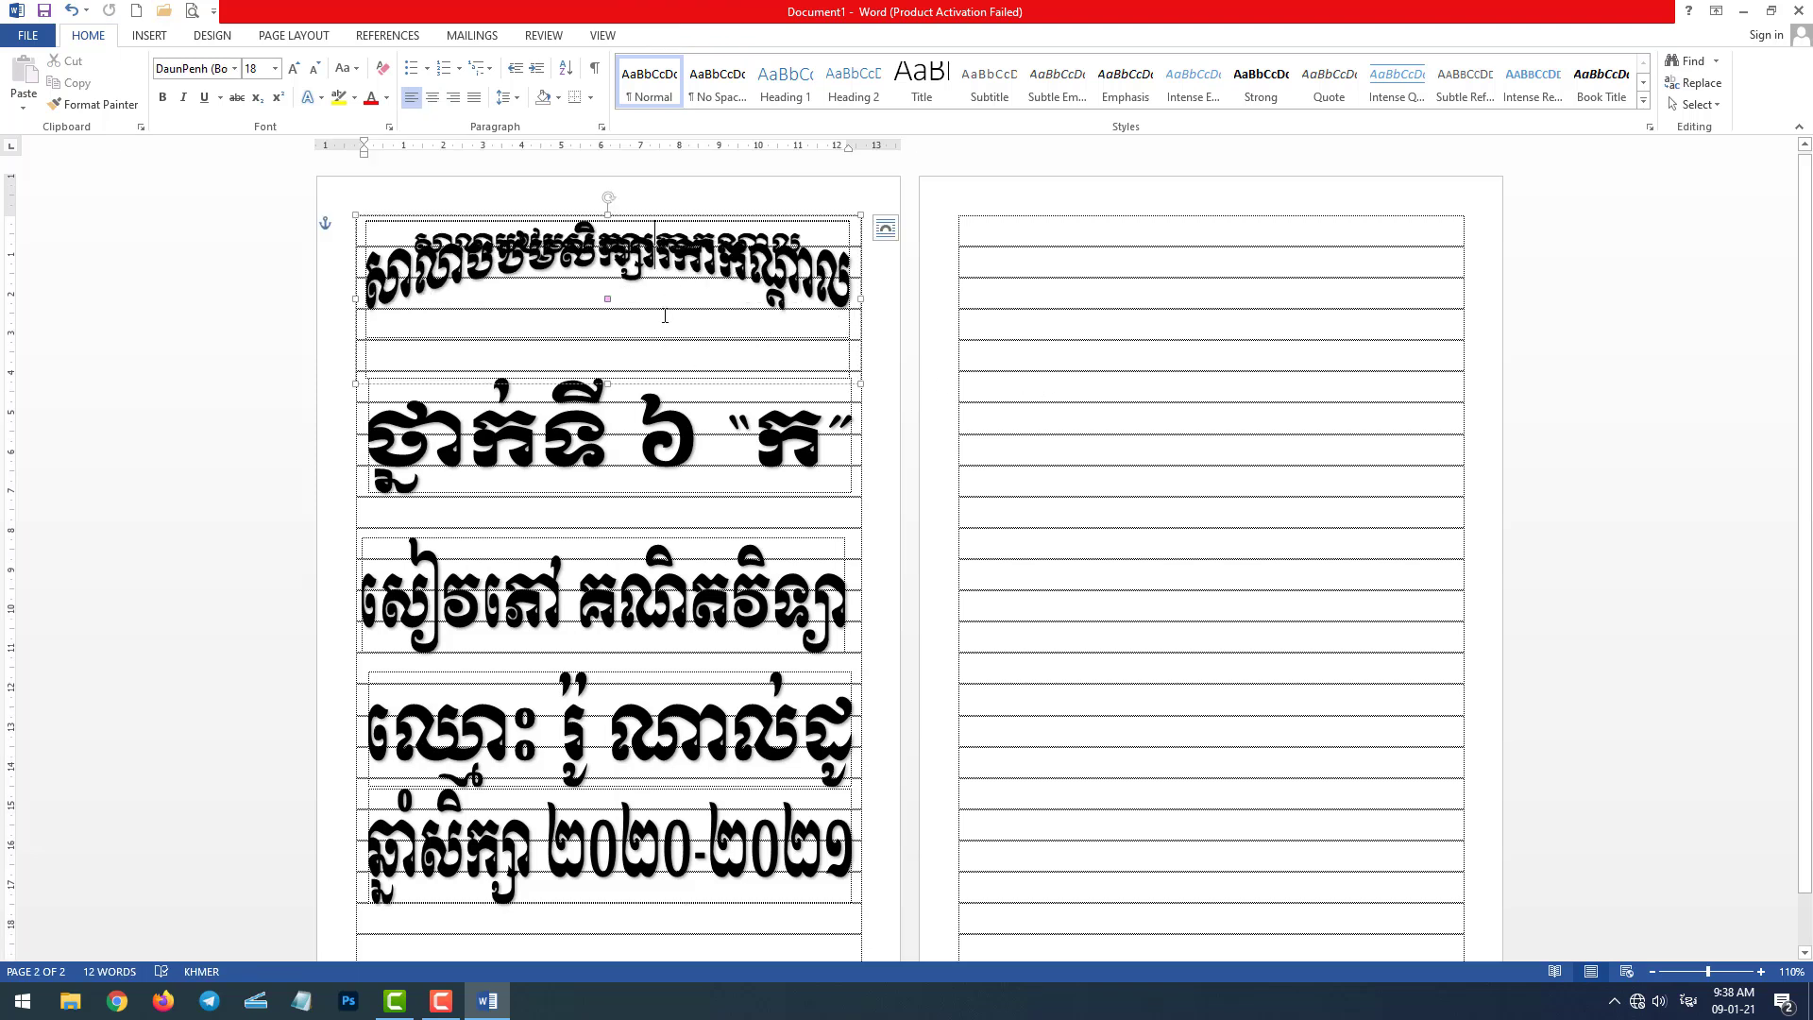
pyautogui.click(824, 381)
pyautogui.click(734, 215)
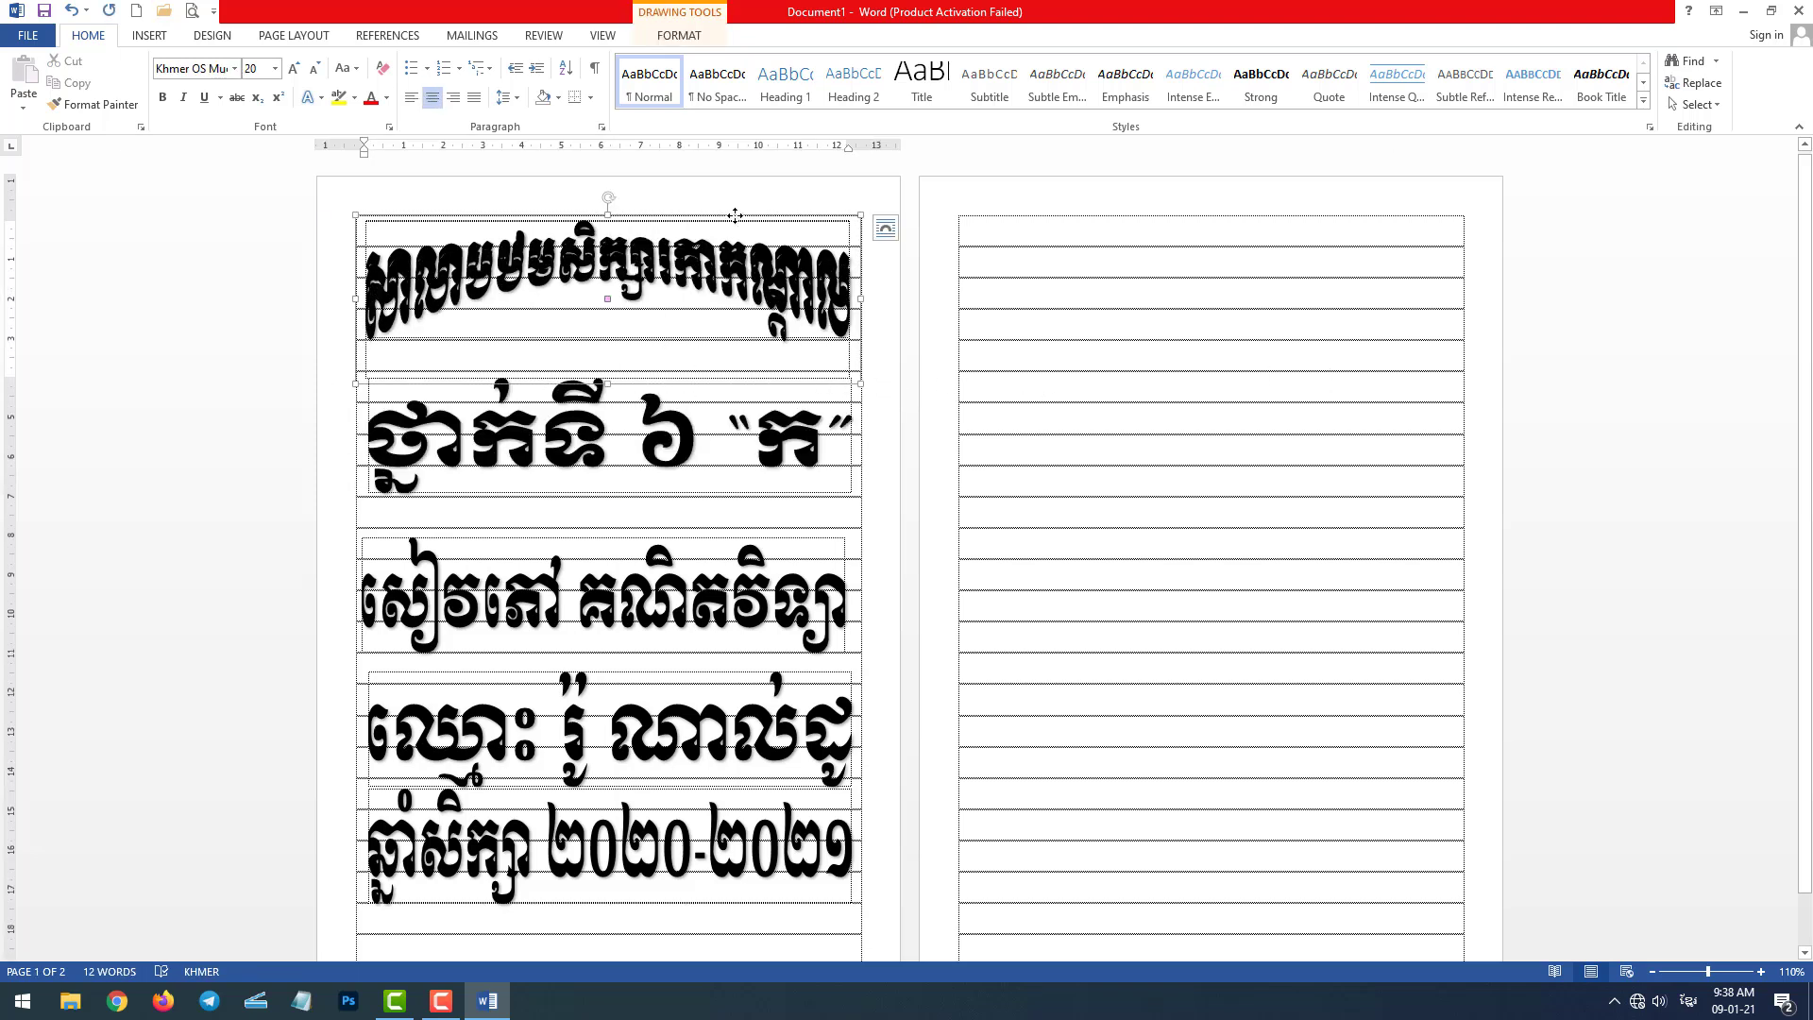
pyautogui.hotkey('ctrl', 'z')
pyautogui.hotkey('ctrl', 'z')
pyautogui.hotkey('ctrl', 'z')
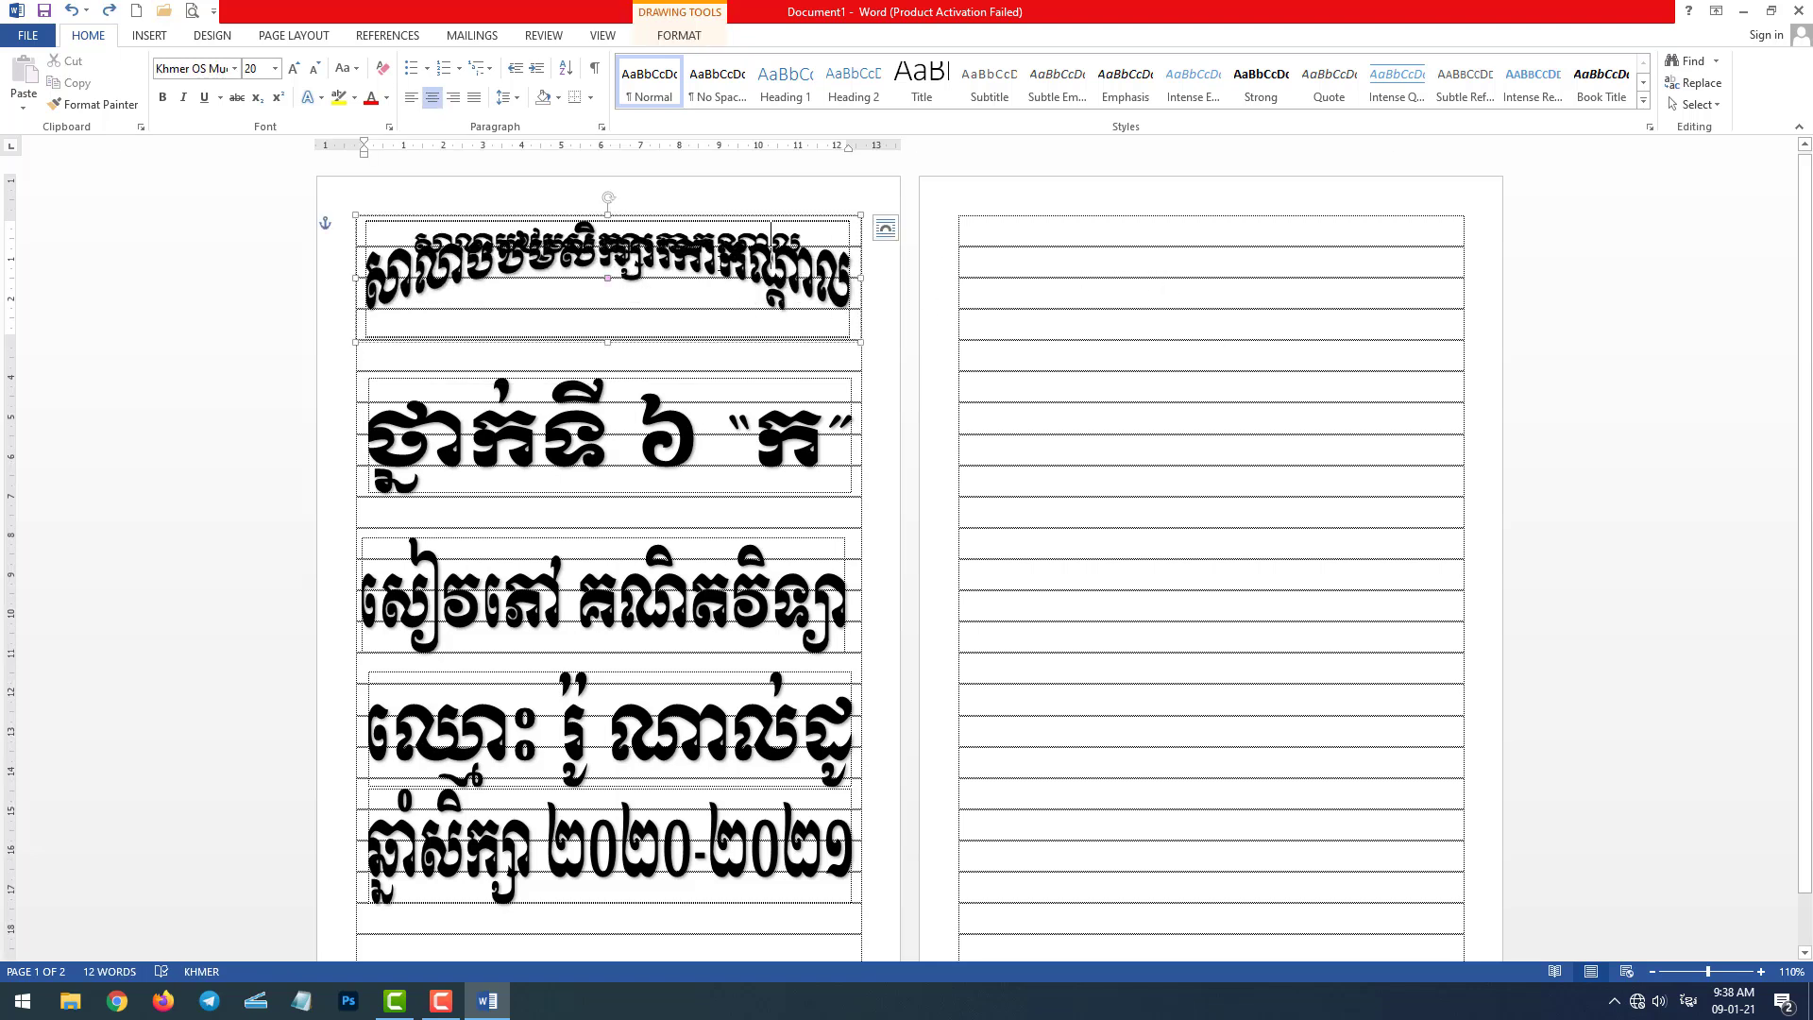
# Step: Delete the stray duplicate title, then stretch the top title down toward the grade line
pyautogui.moveTo(711, 216); pyautogui.dragTo(935, 215)
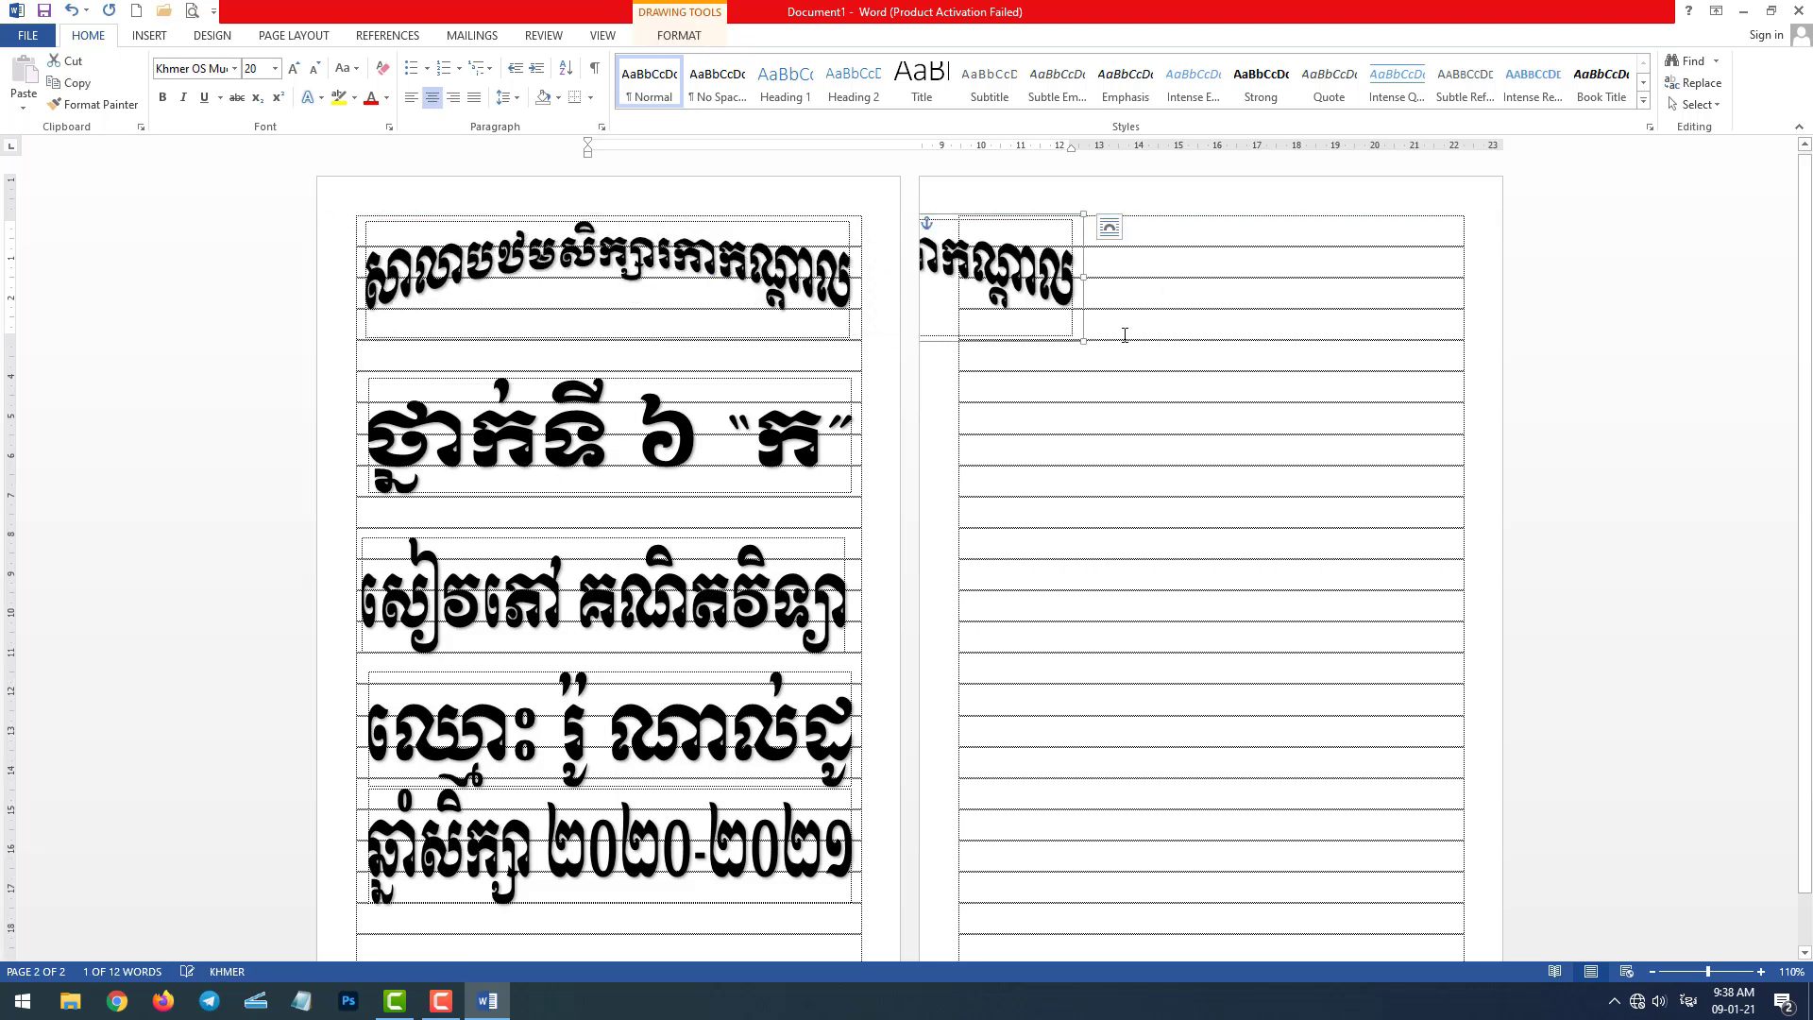
pyautogui.press('Delete')
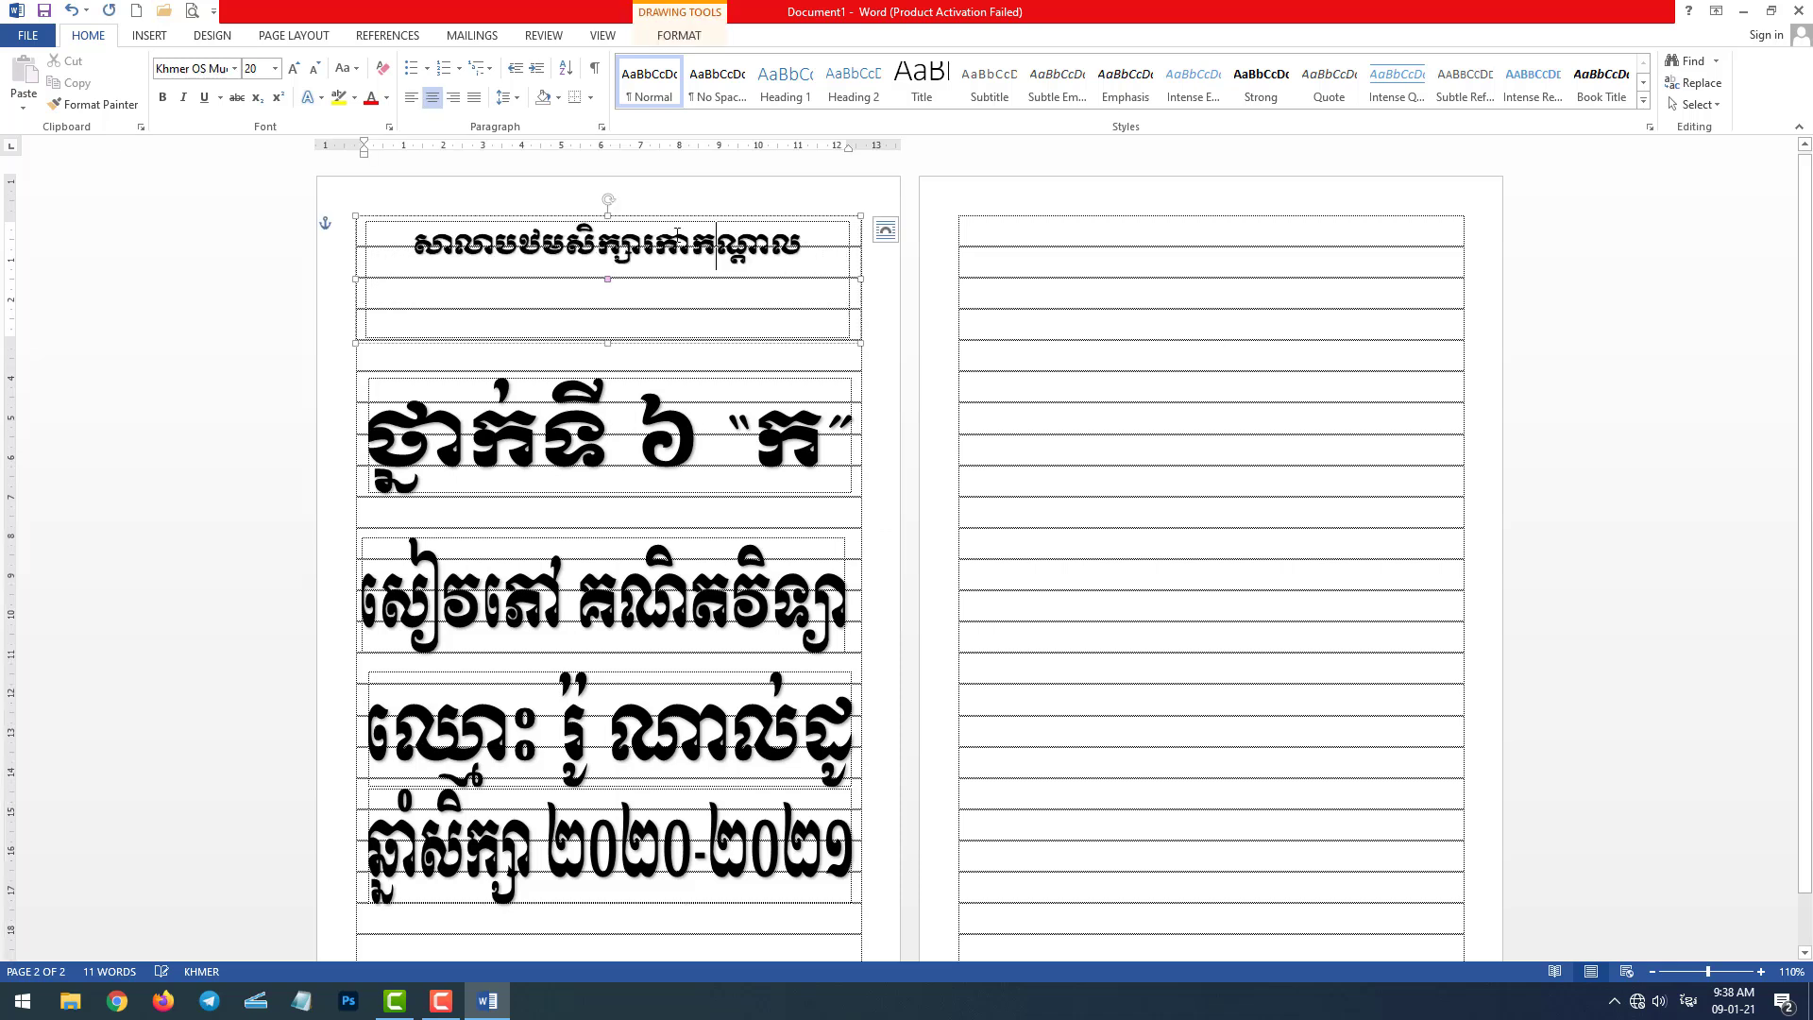
pyautogui.click(676, 218)
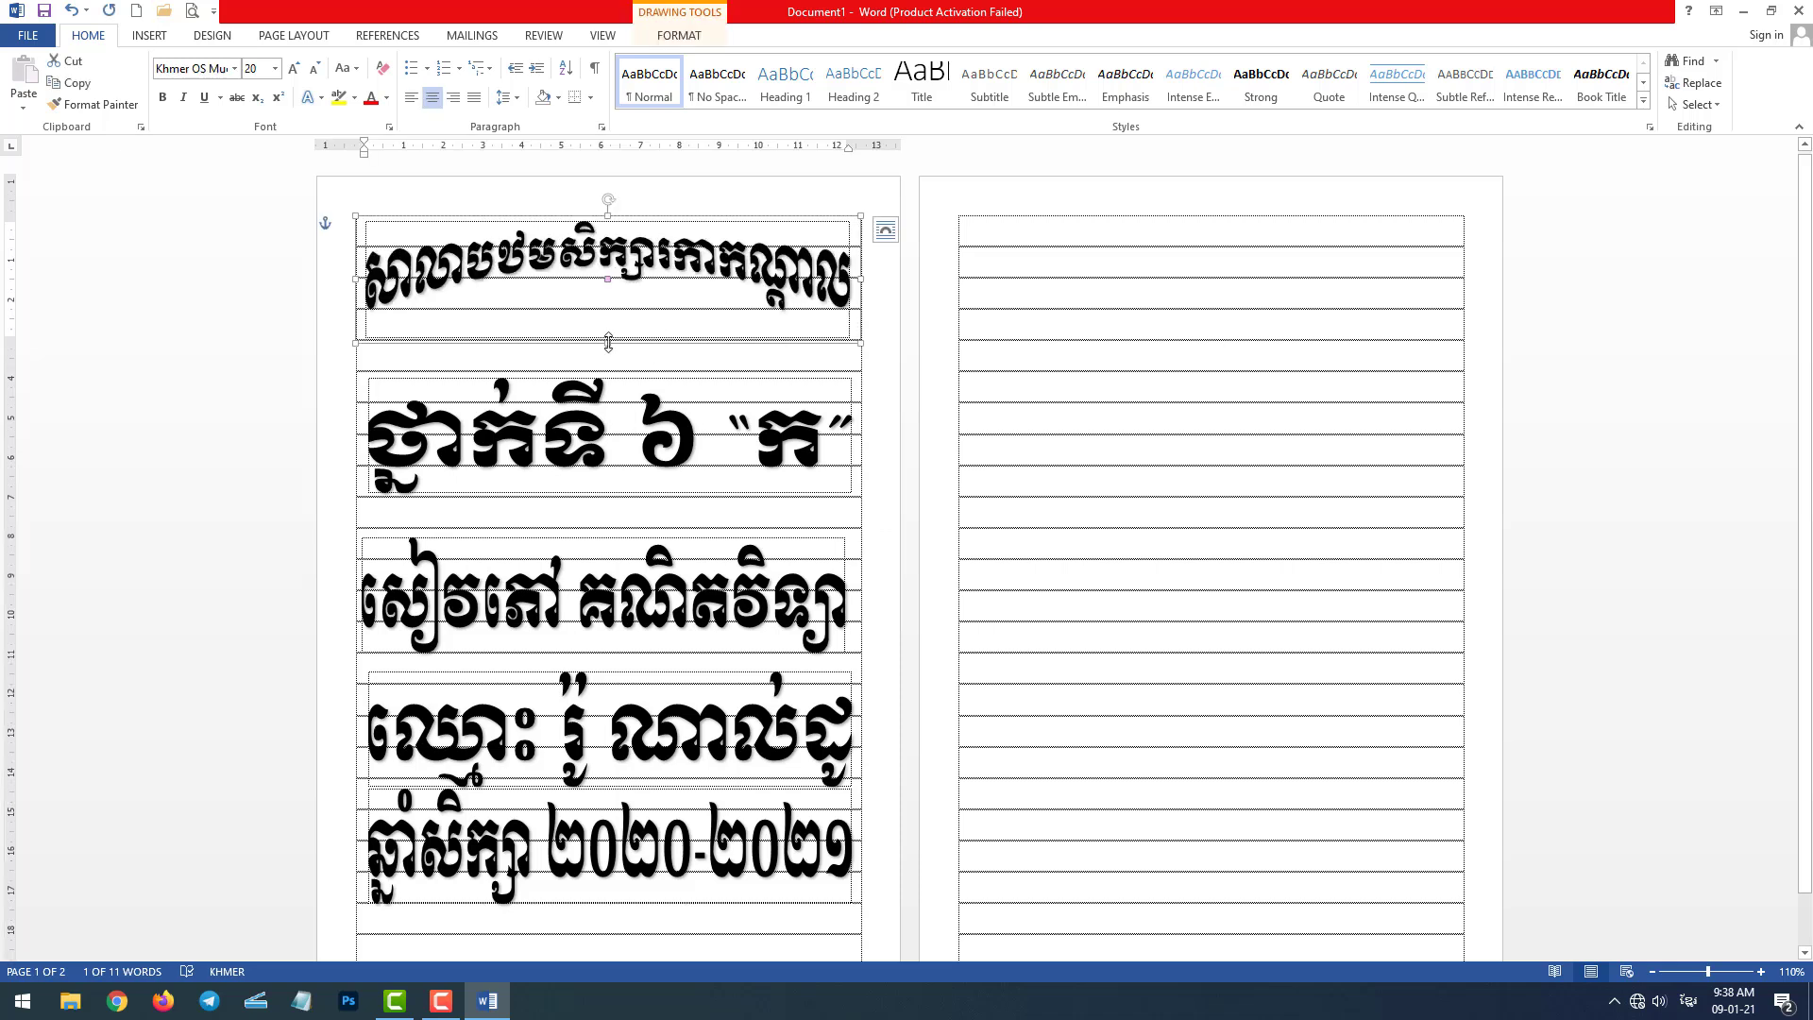
pyautogui.moveTo(609, 344); pyautogui.dragTo(612, 398)
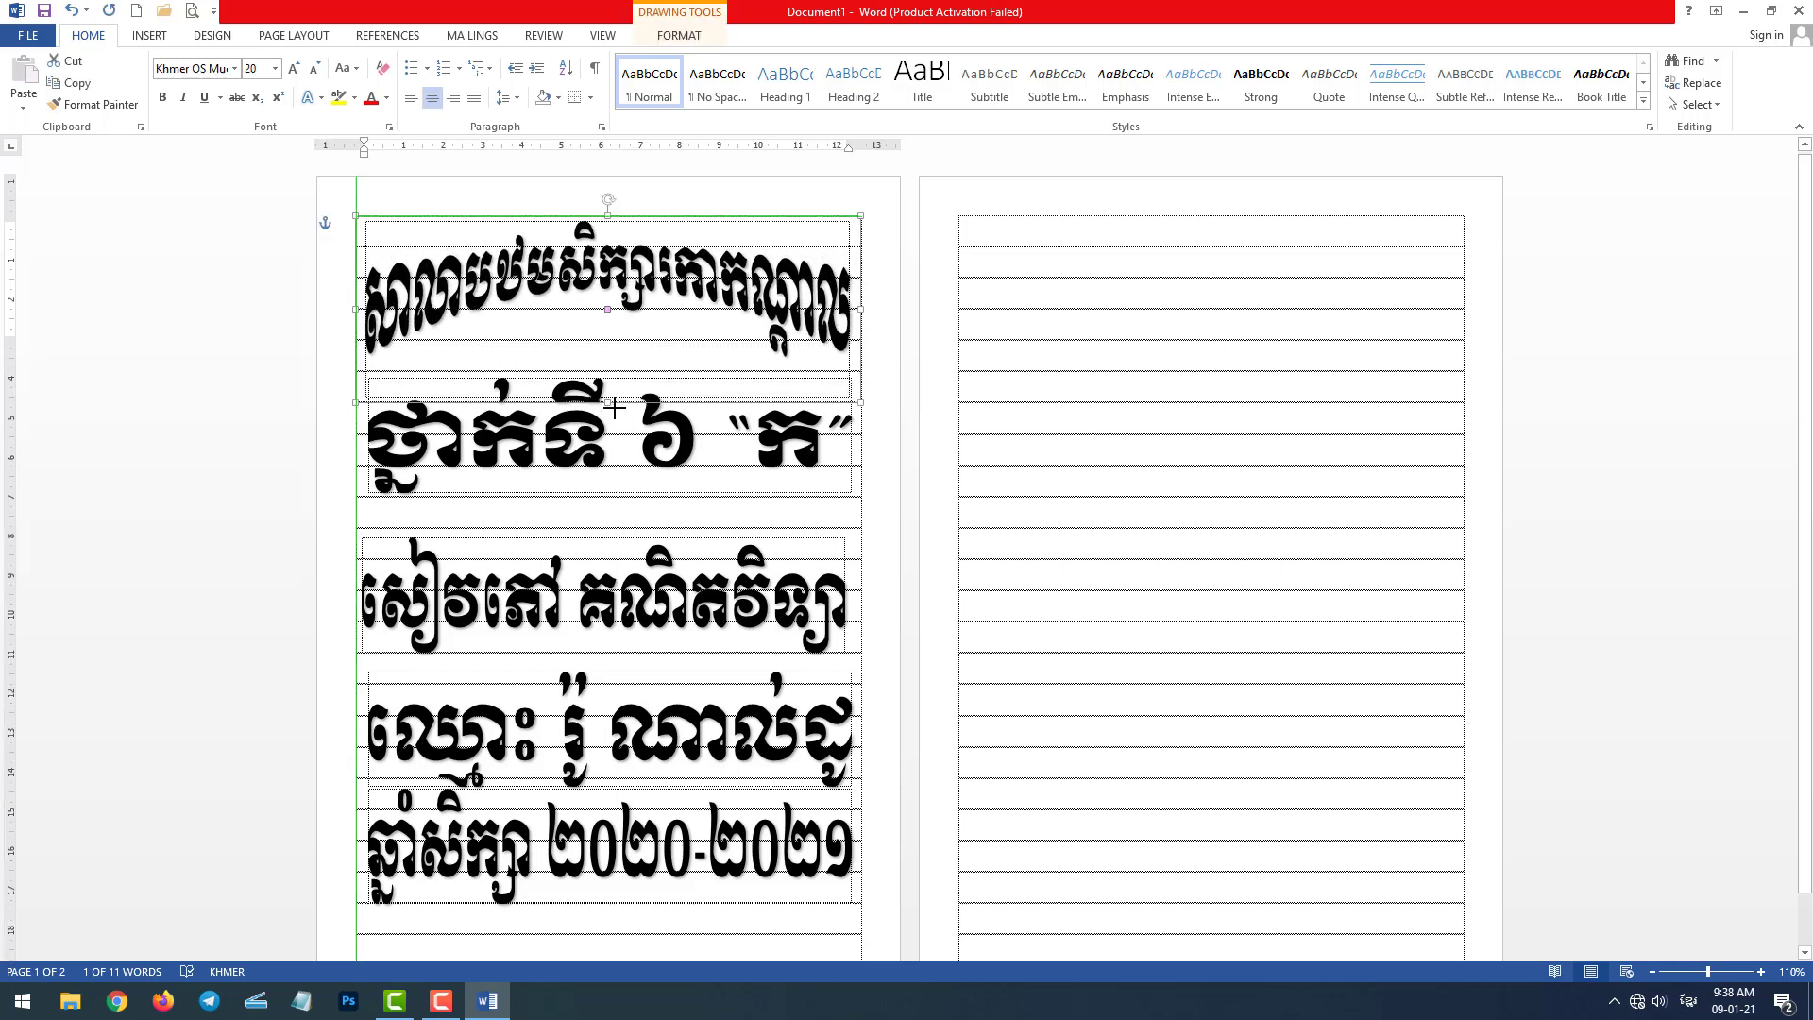
pyautogui.moveTo(612, 399); pyautogui.dragTo(615, 413)
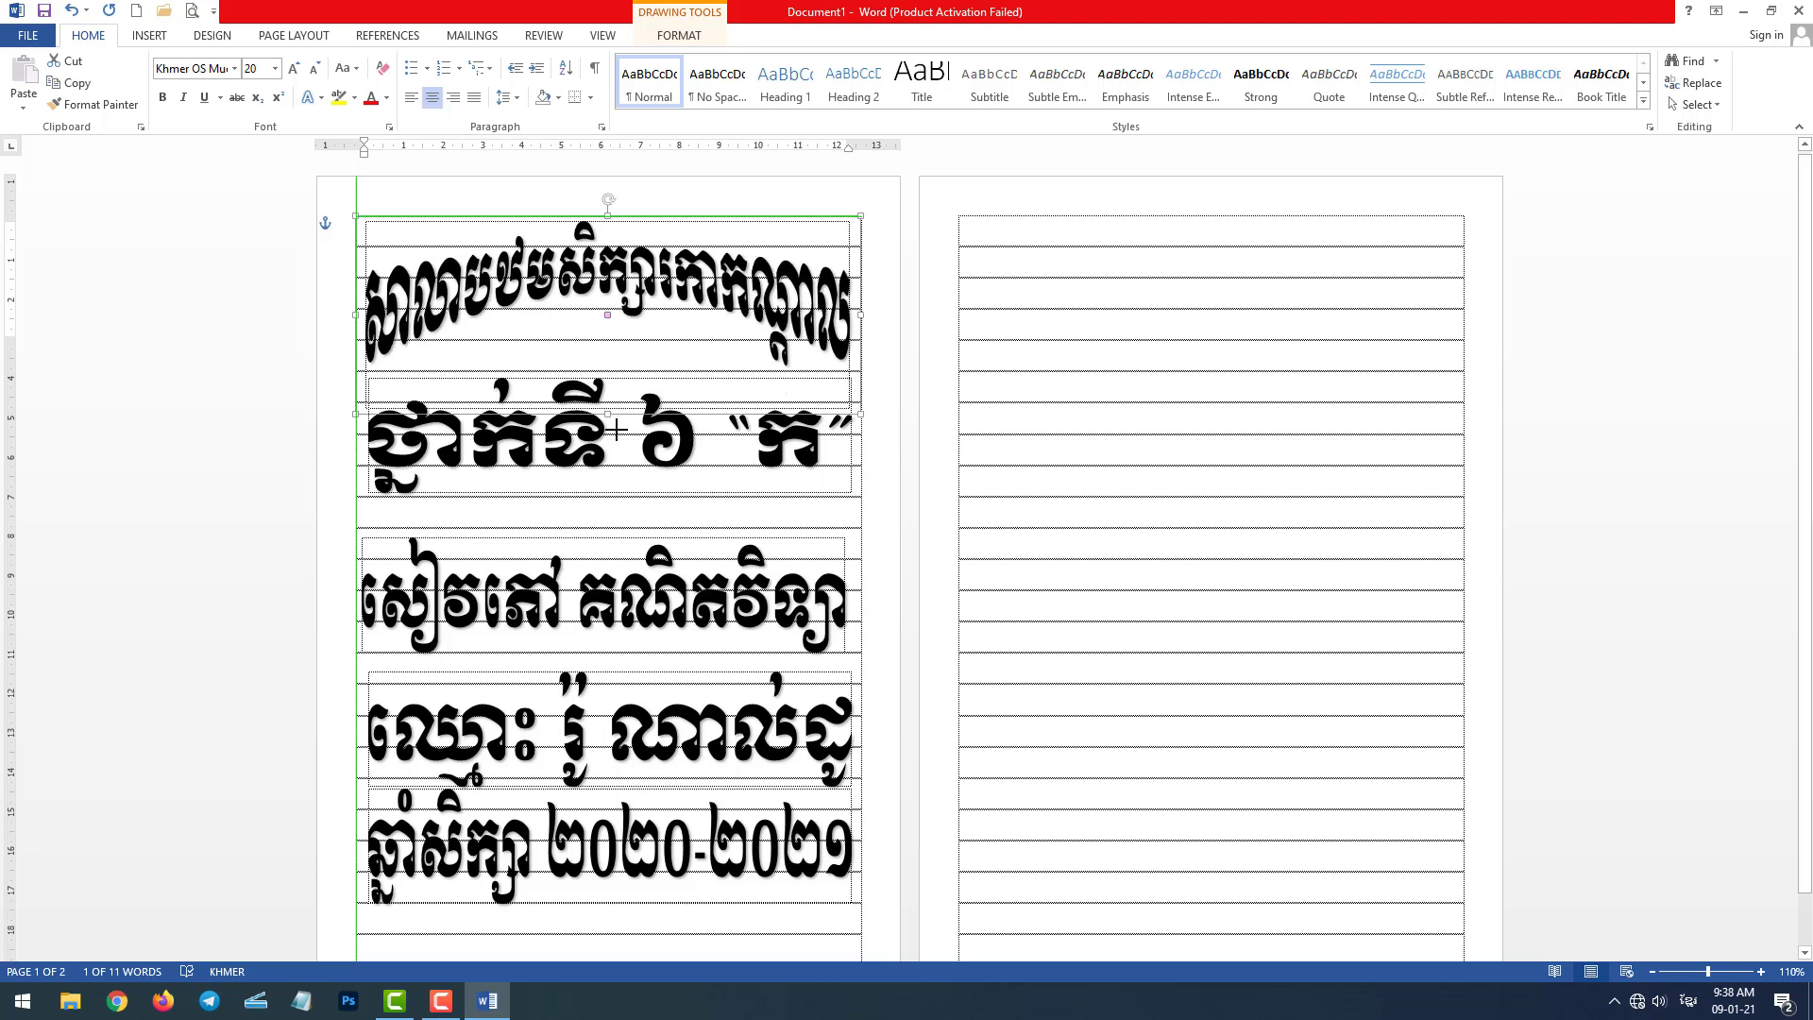
pyautogui.click(1020, 396)
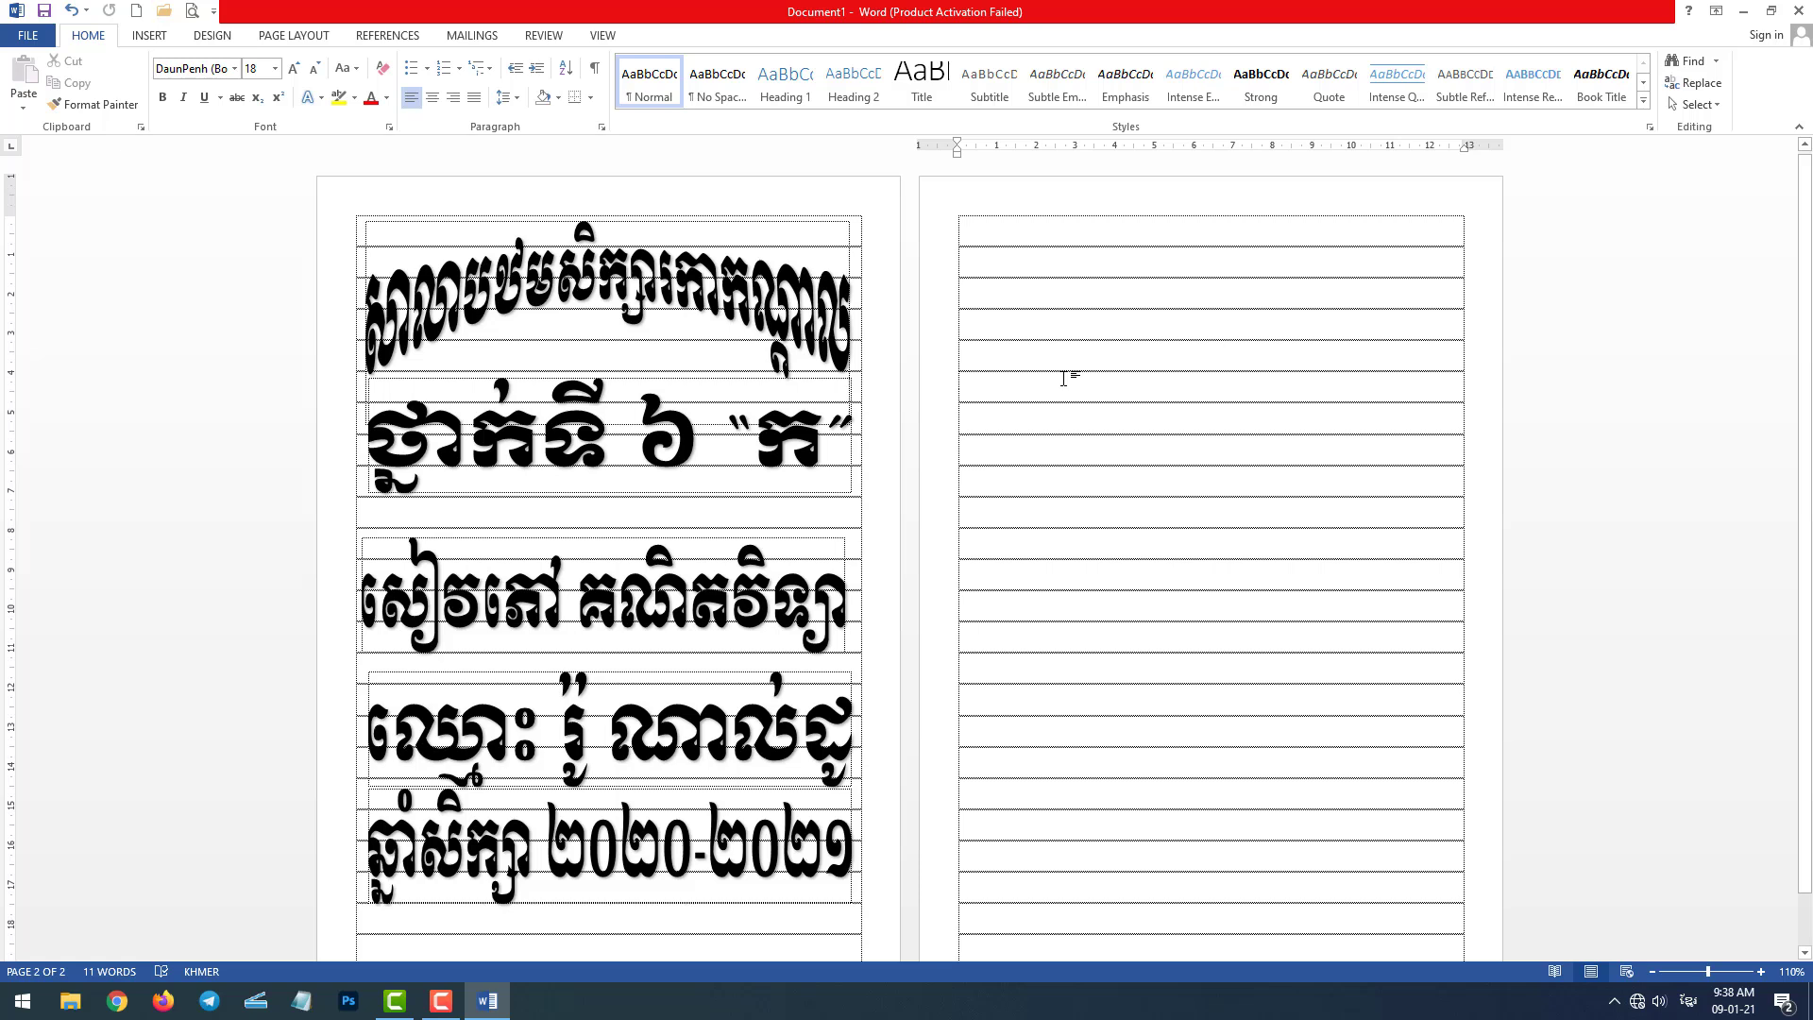
# Step: Nudge the grade line box down two notches
pyautogui.click(623, 454)
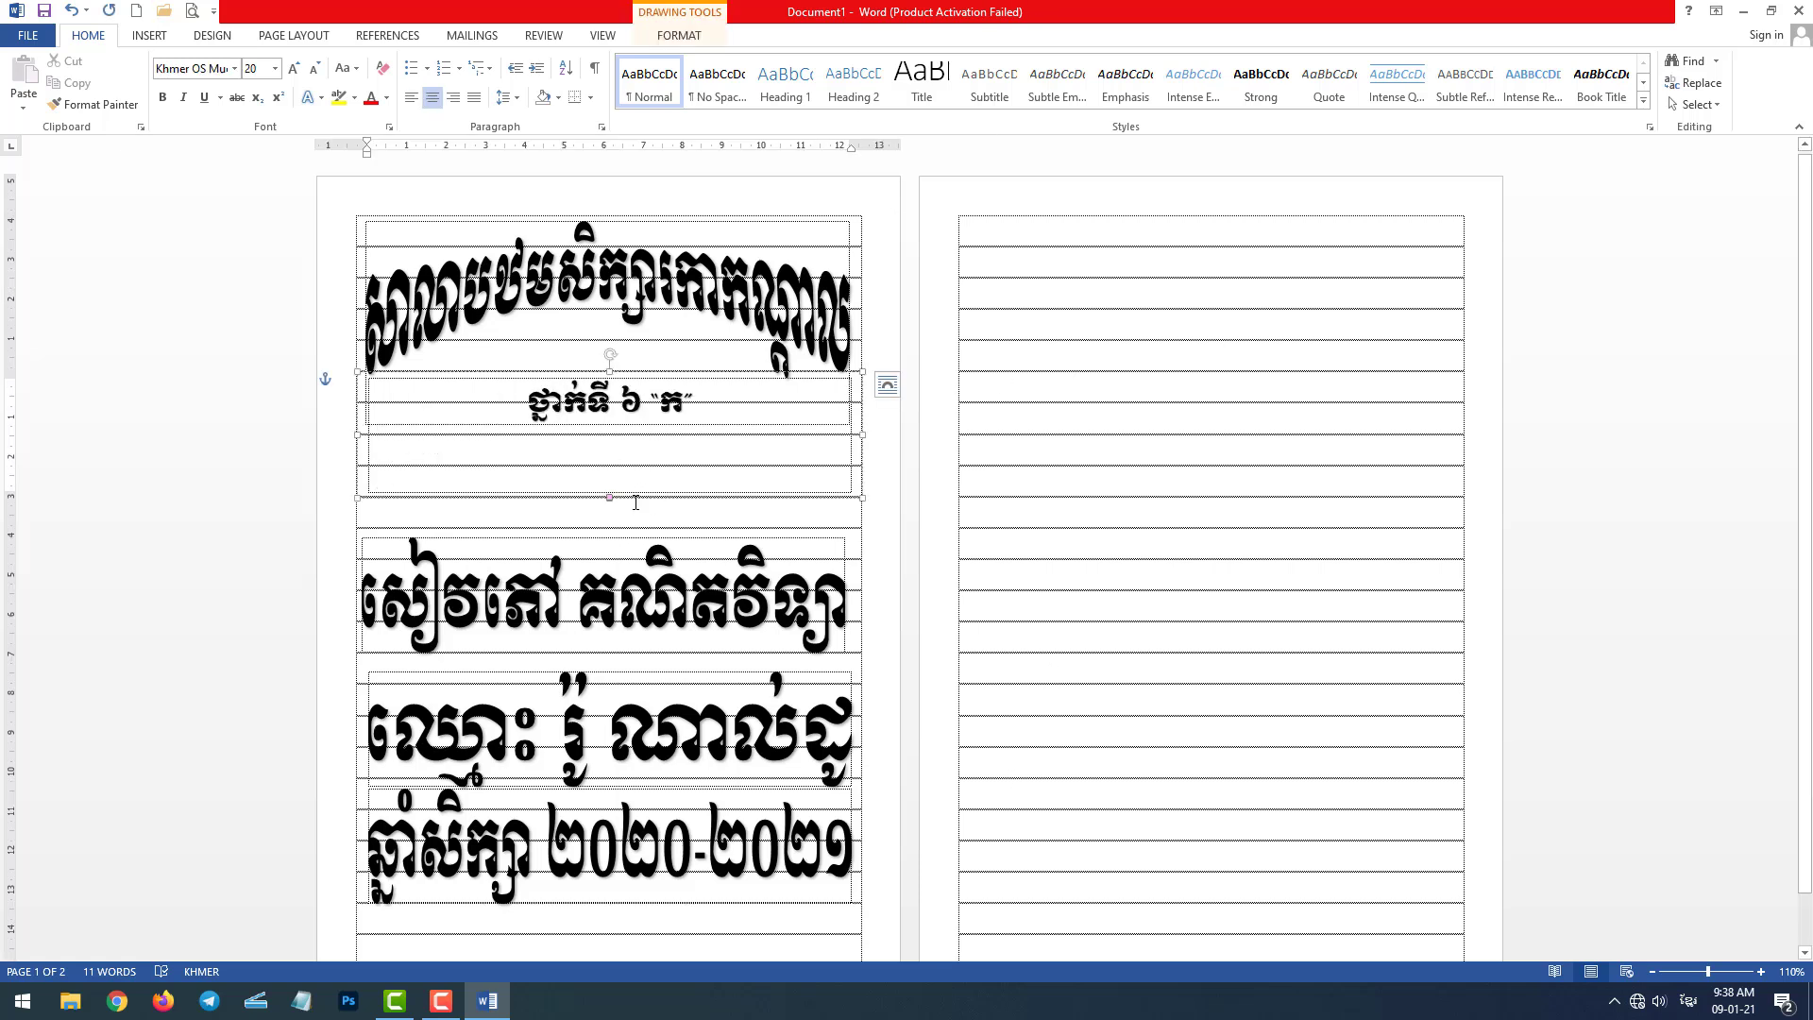
pyautogui.moveTo(635, 502); pyautogui.dragTo(633, 507)
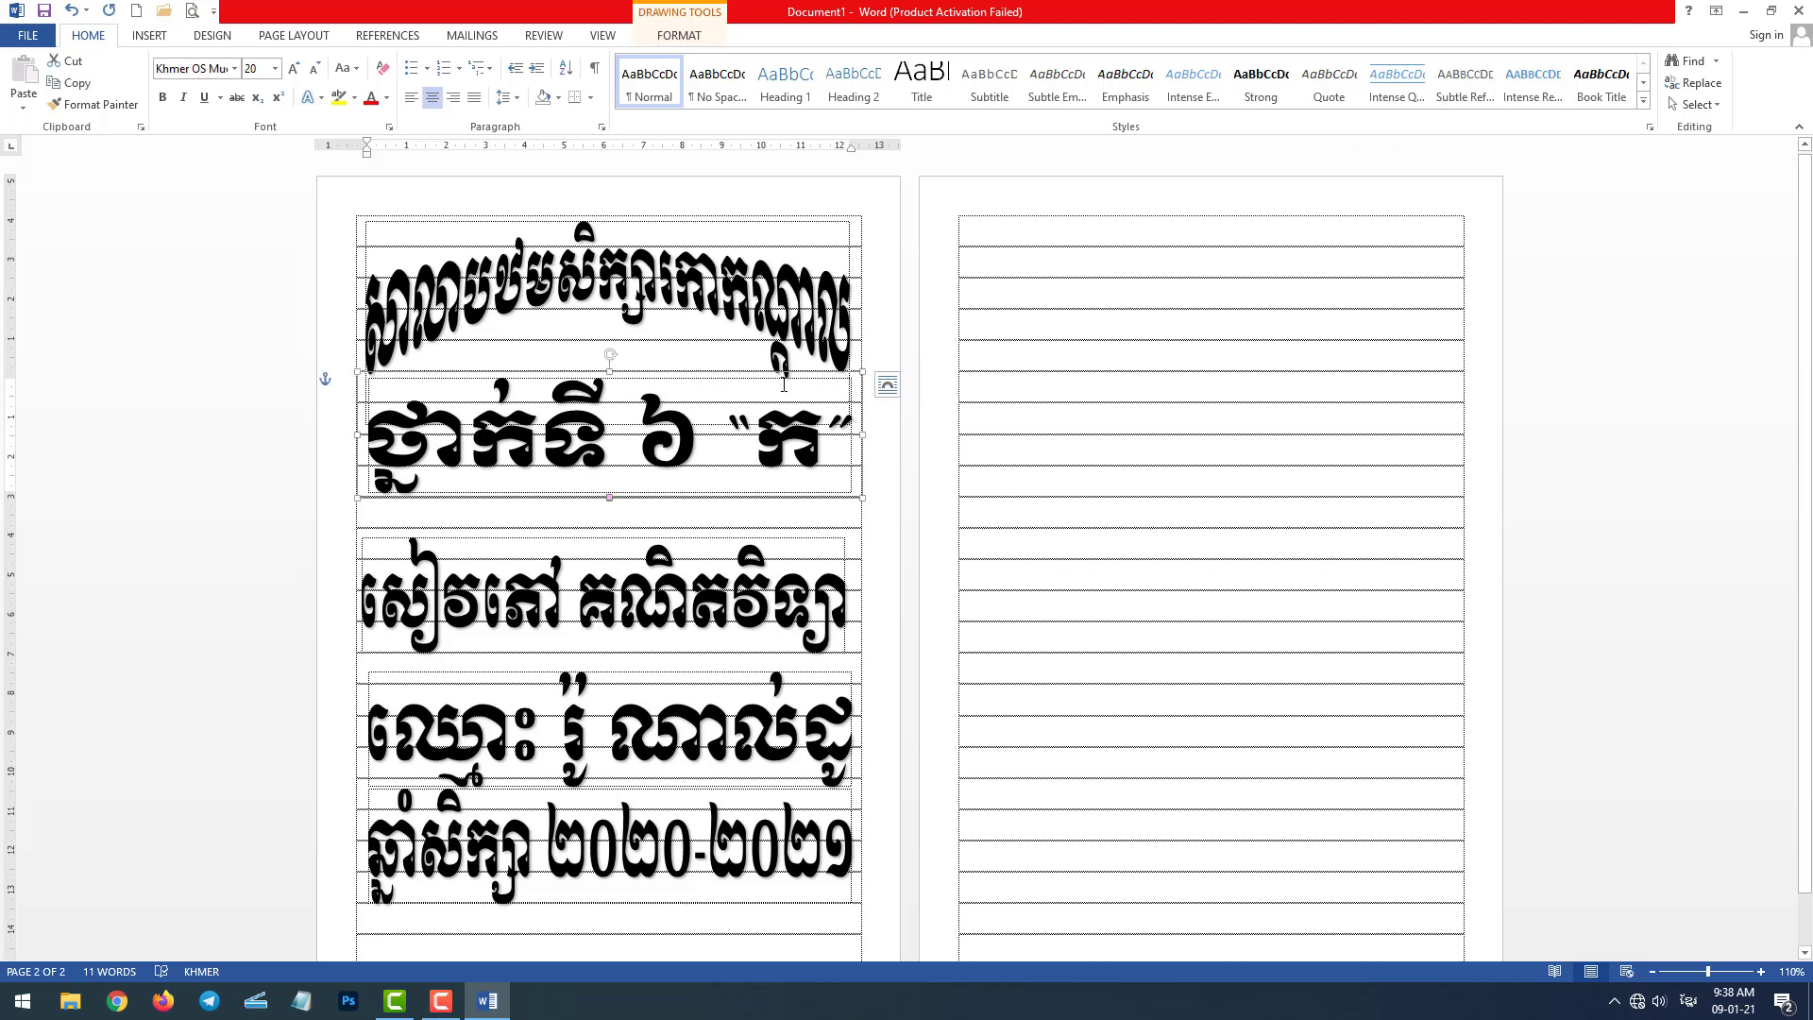
pyautogui.press('Down')
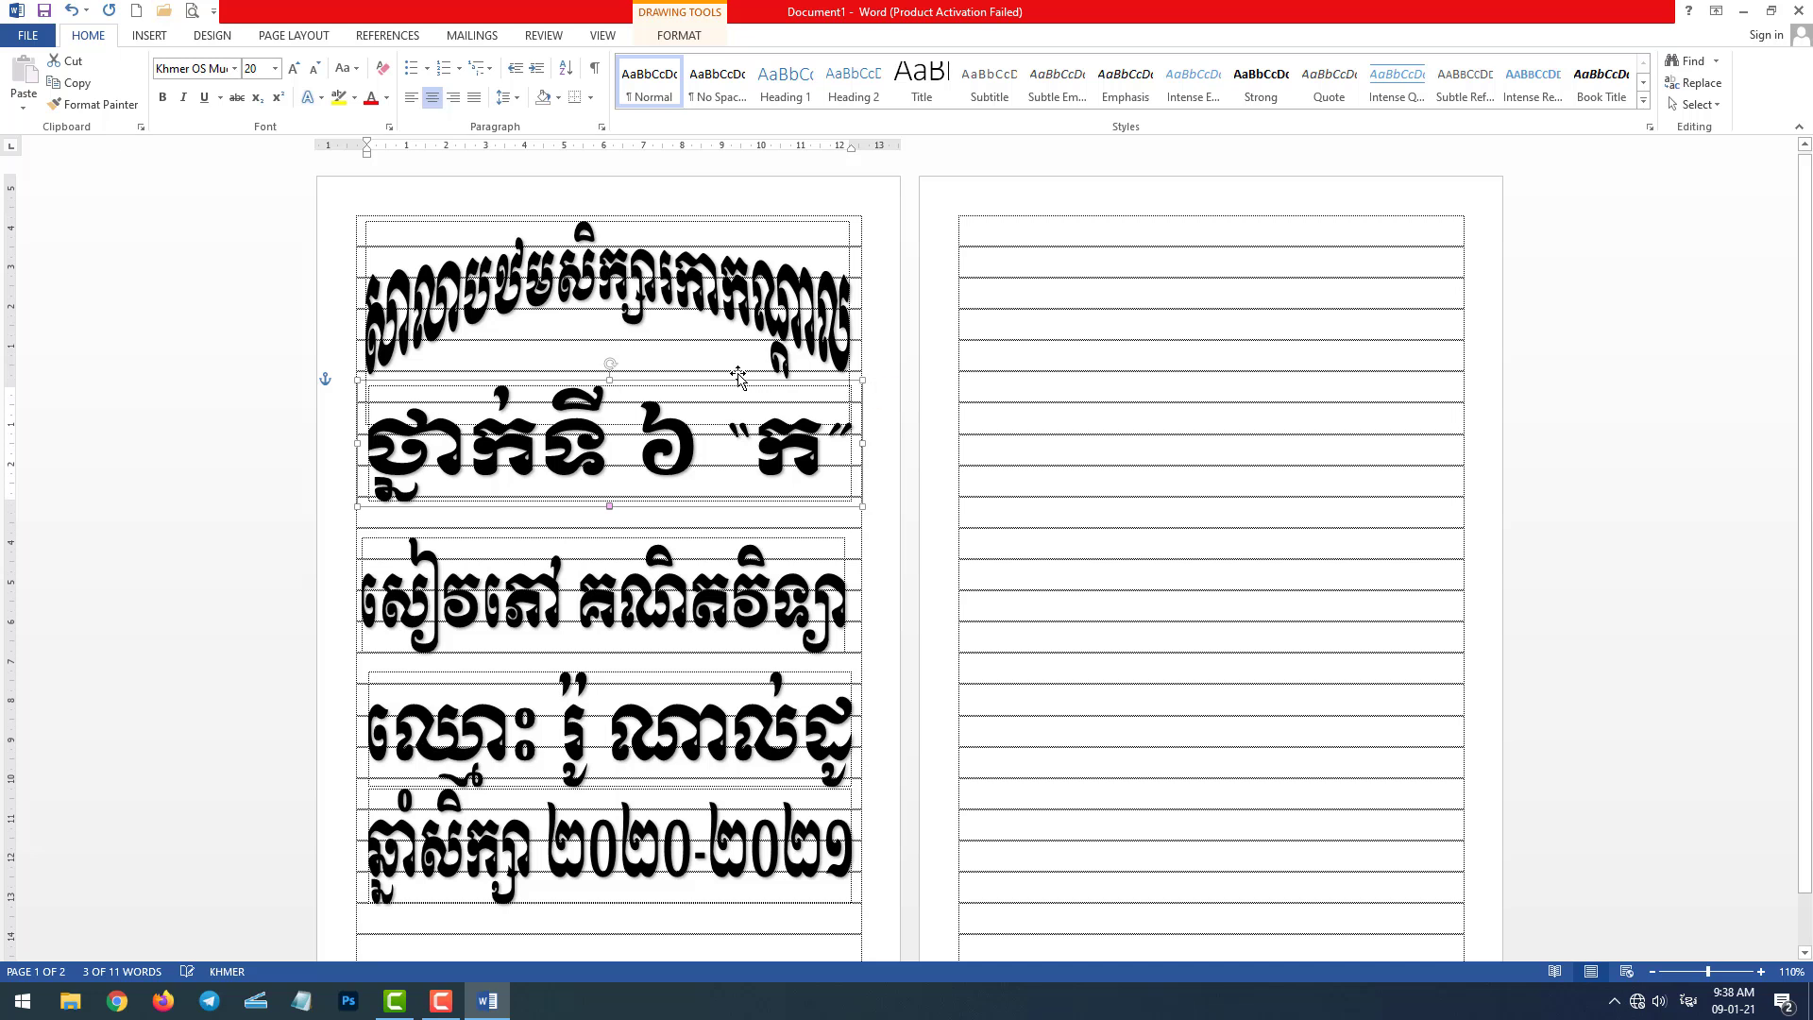
pyautogui.press('Down')
pyautogui.press('Down')
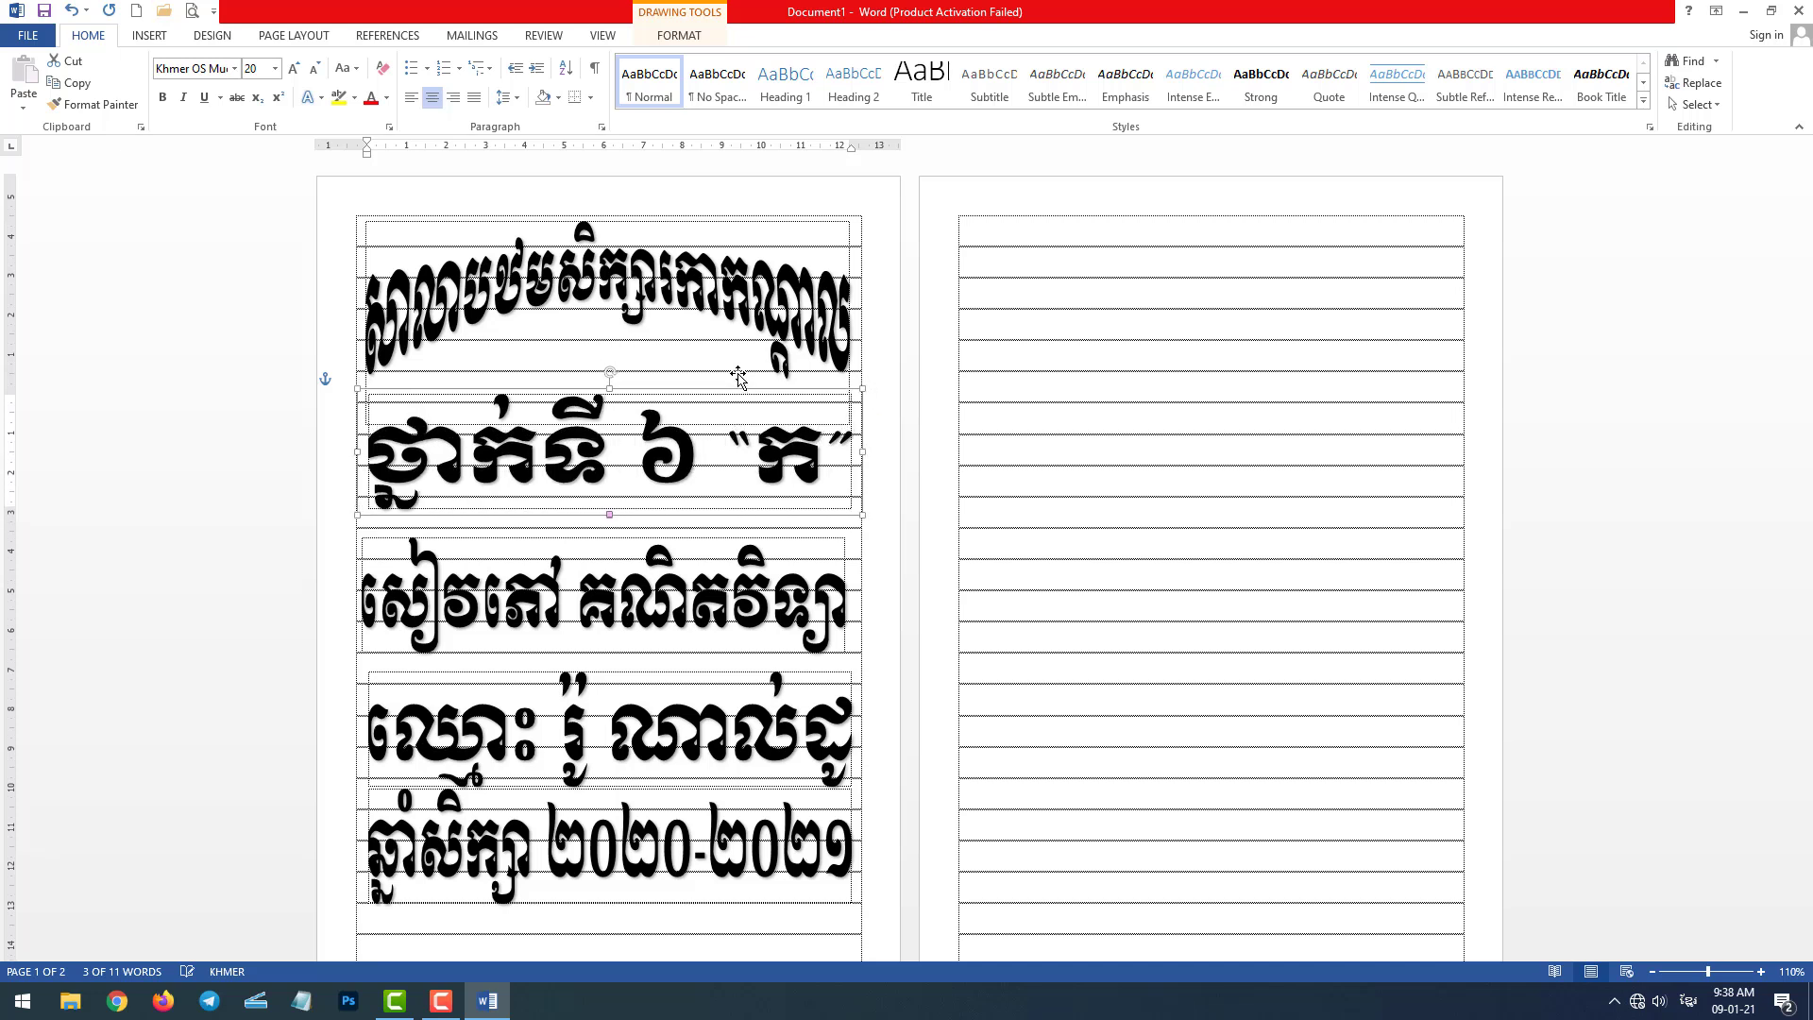
pyautogui.press('Down')
pyautogui.press('Down')
pyautogui.press('Down')
pyautogui.press('Down')
pyautogui.press('Down')
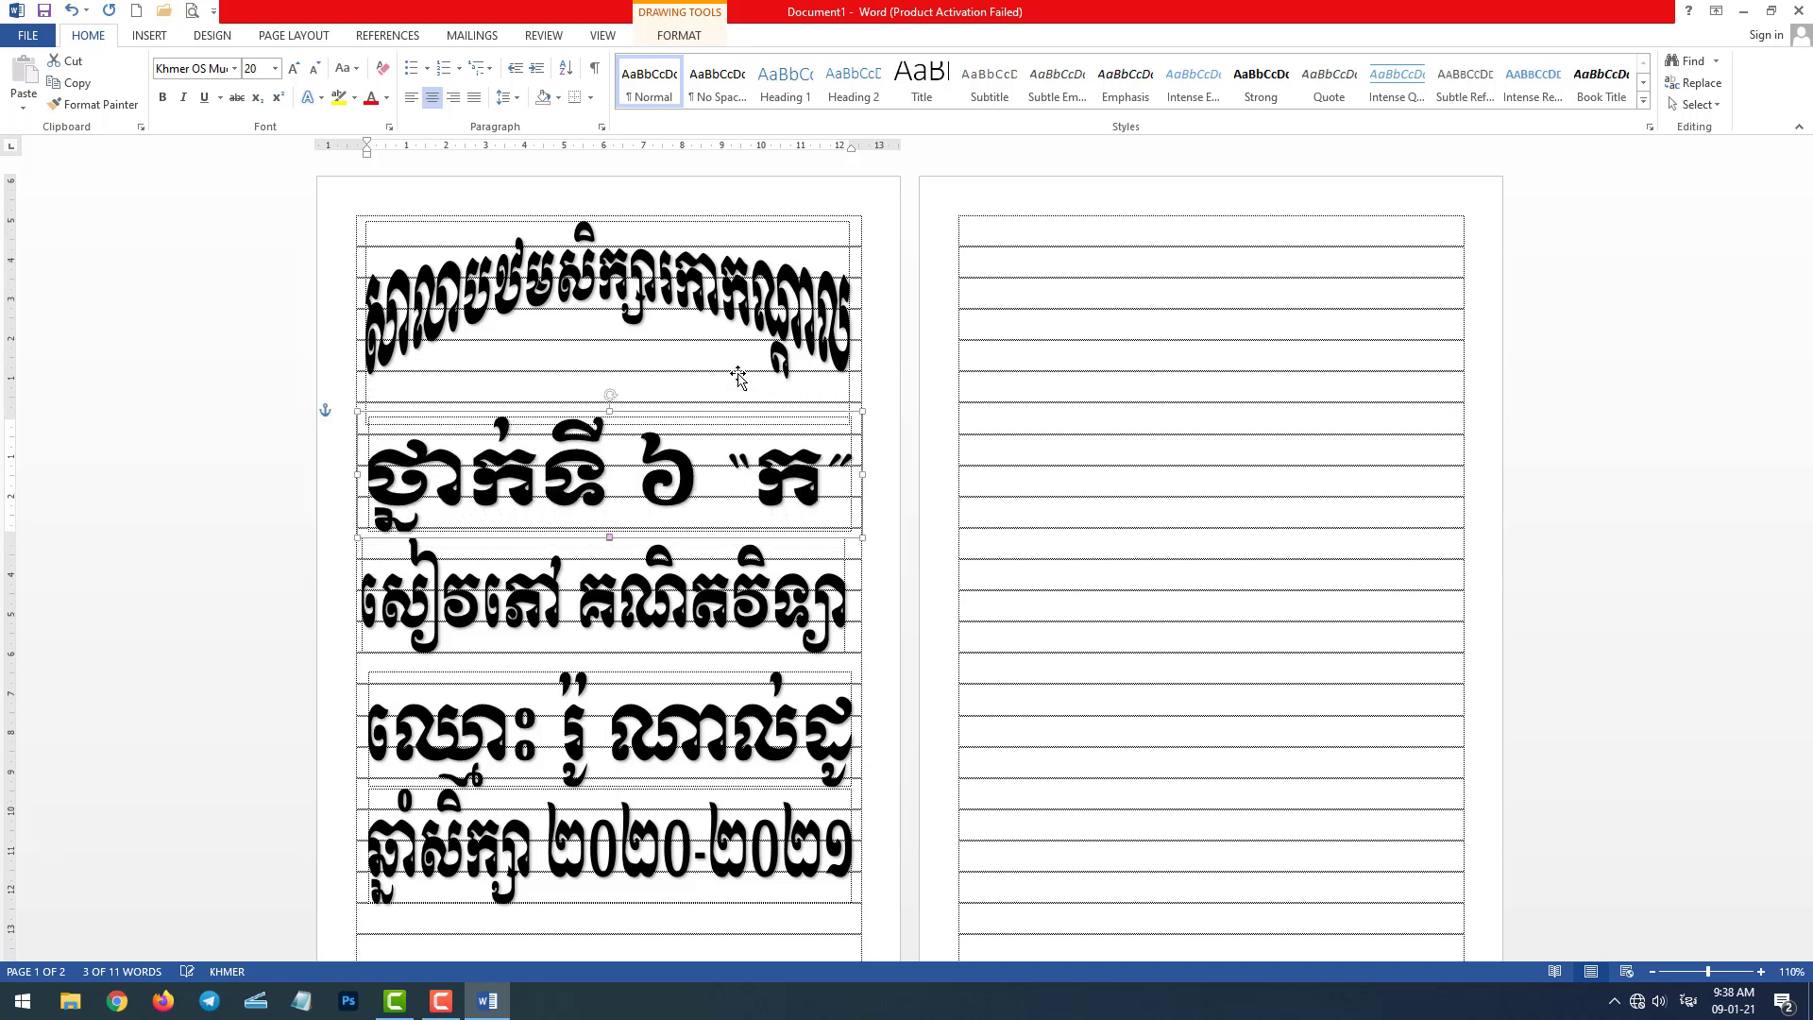
pyautogui.press('Up')
pyautogui.click(1140, 464)
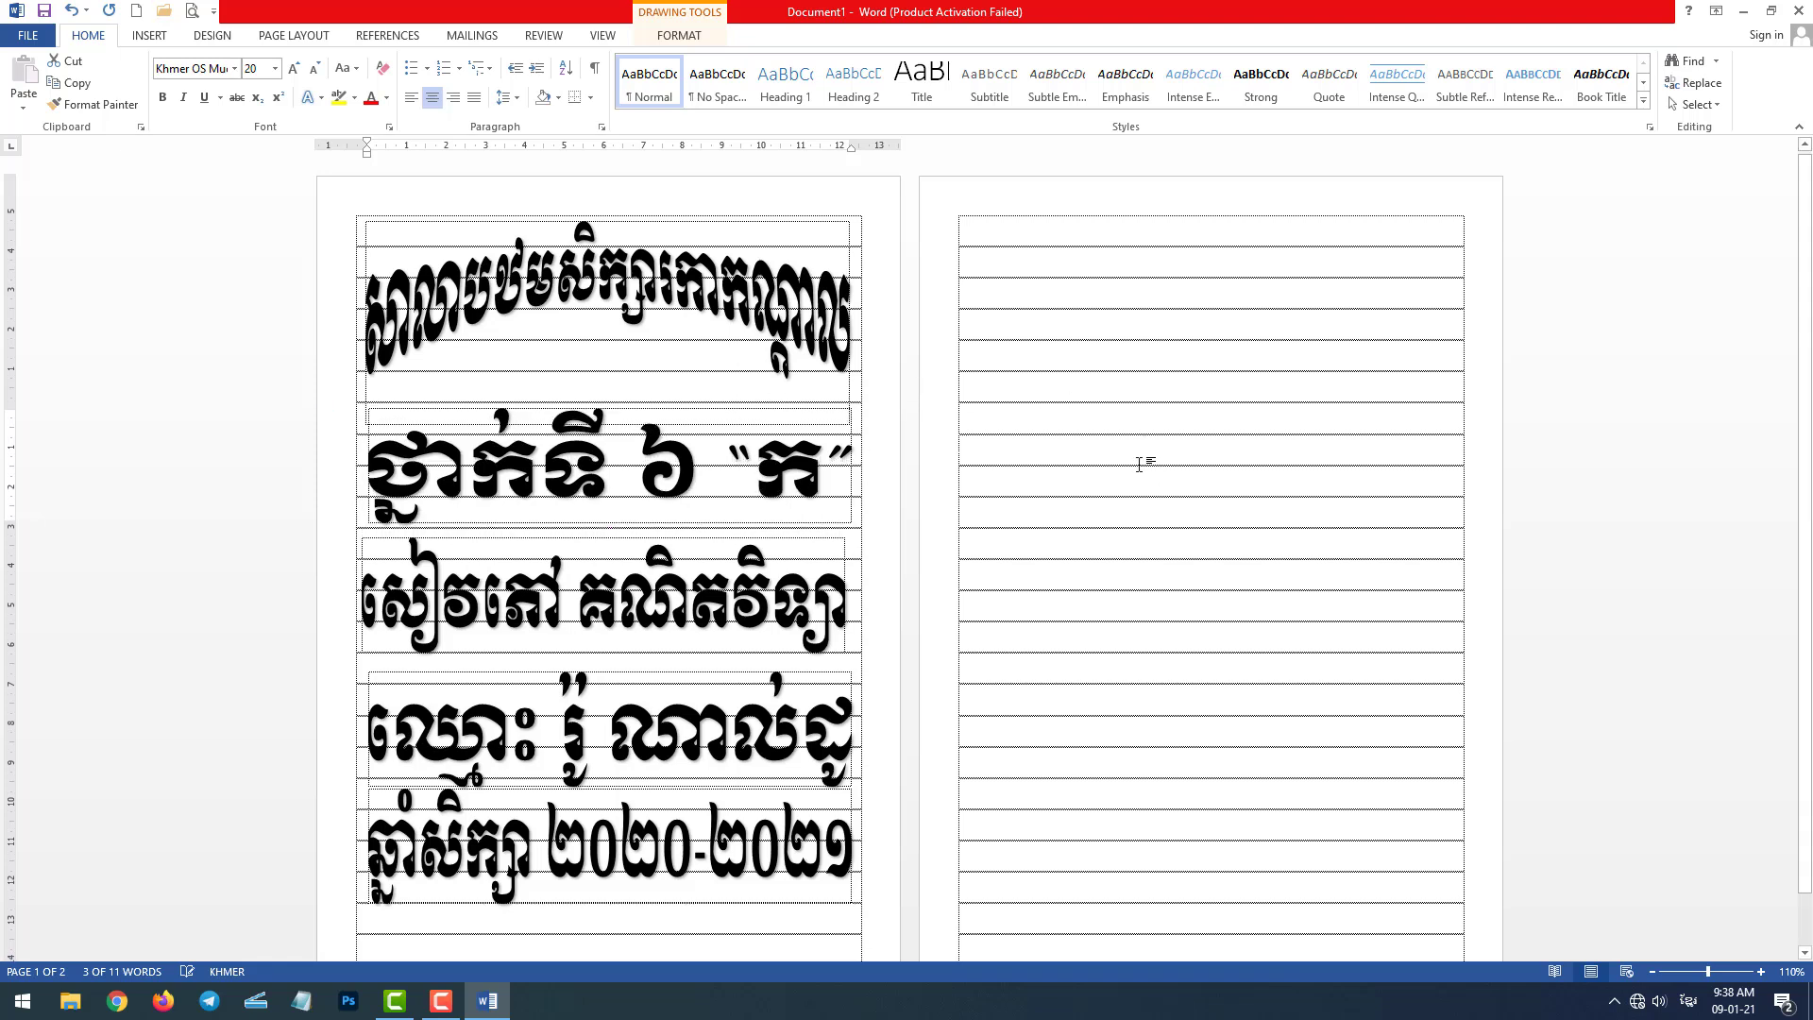
pyautogui.click(1139, 463)
# Step: Nudge the subject title down one notch and the school-year box down two notches
pyautogui.scroll(-1, 1140, 464)
pyautogui.click(694, 472)
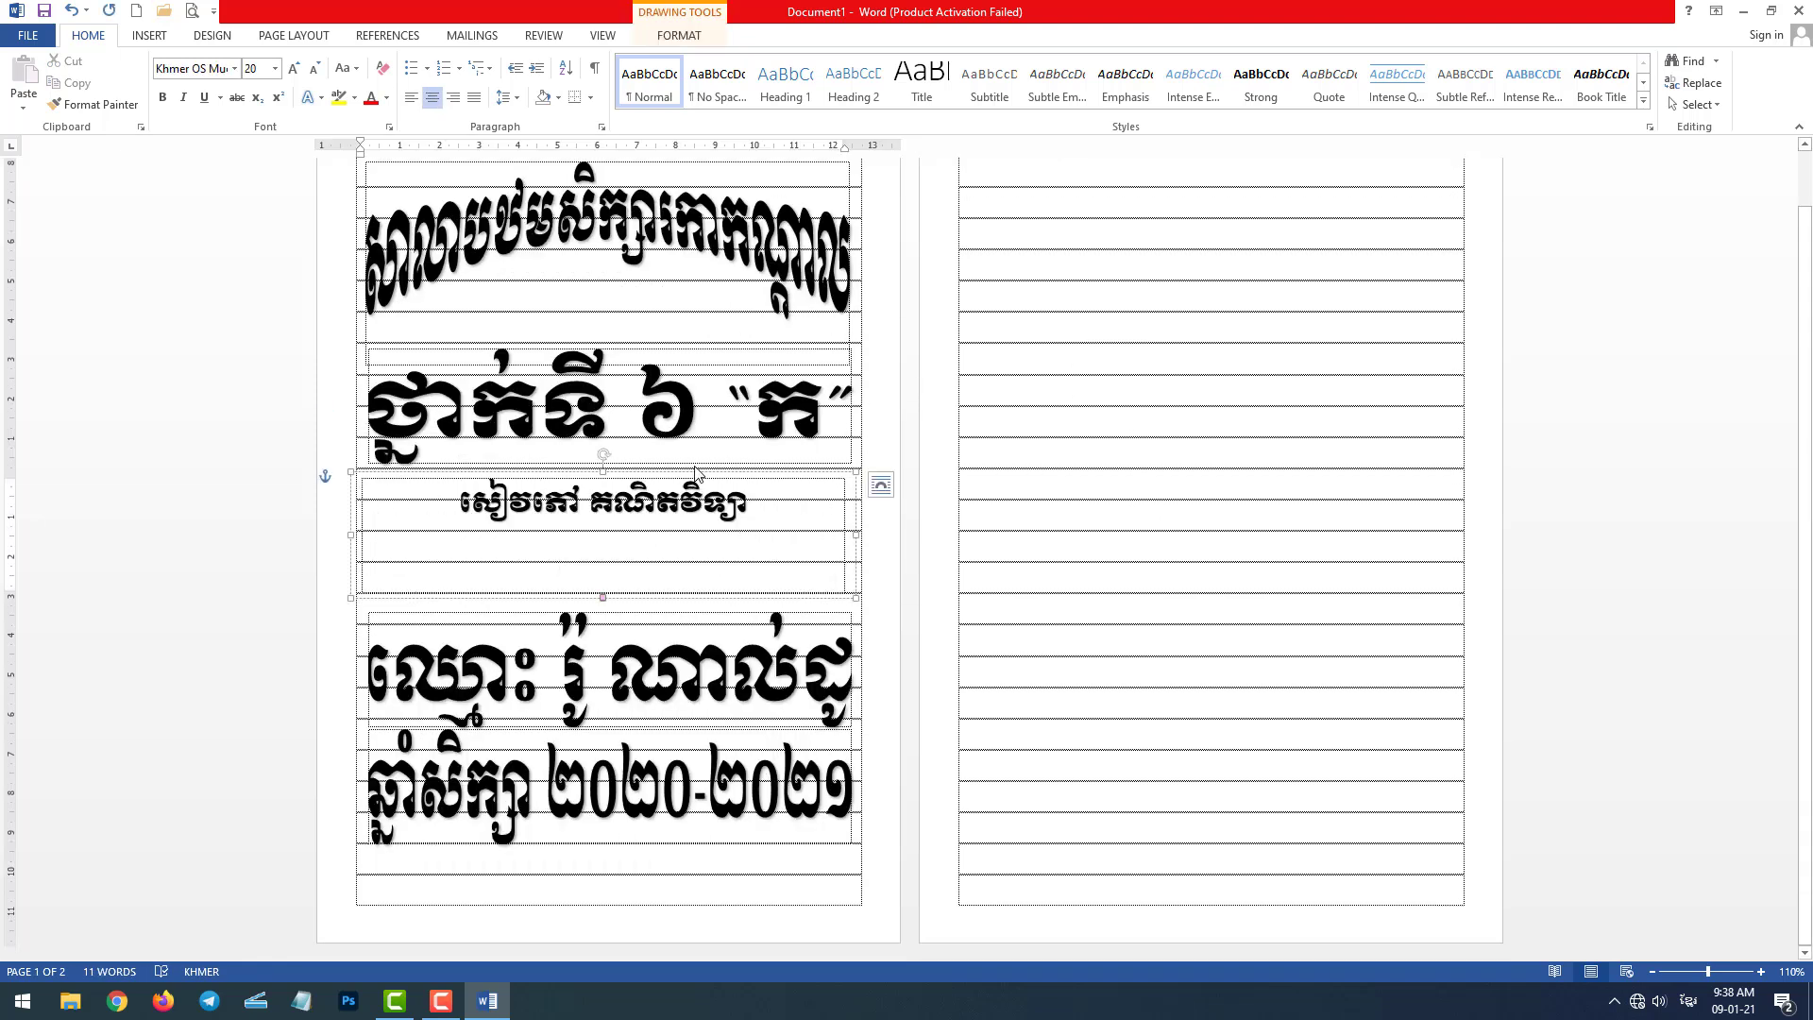
pyautogui.press('Down')
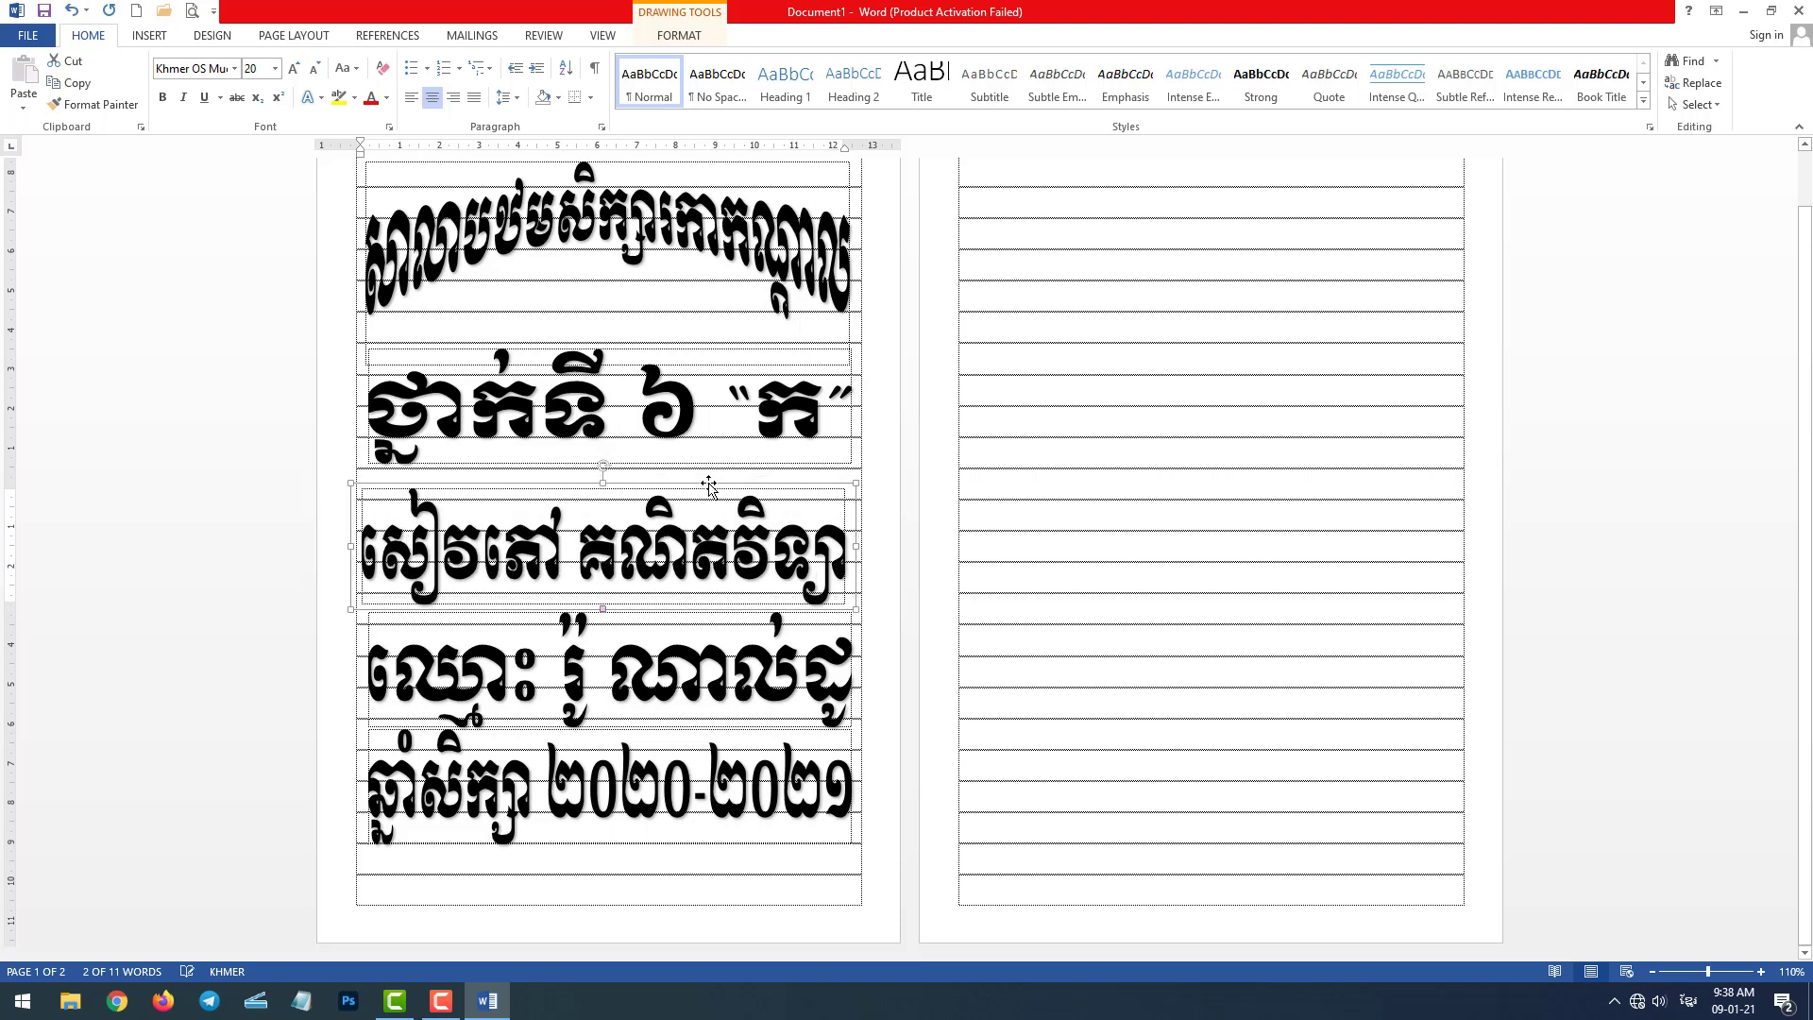
pyautogui.click(1043, 517)
pyautogui.click(715, 725)
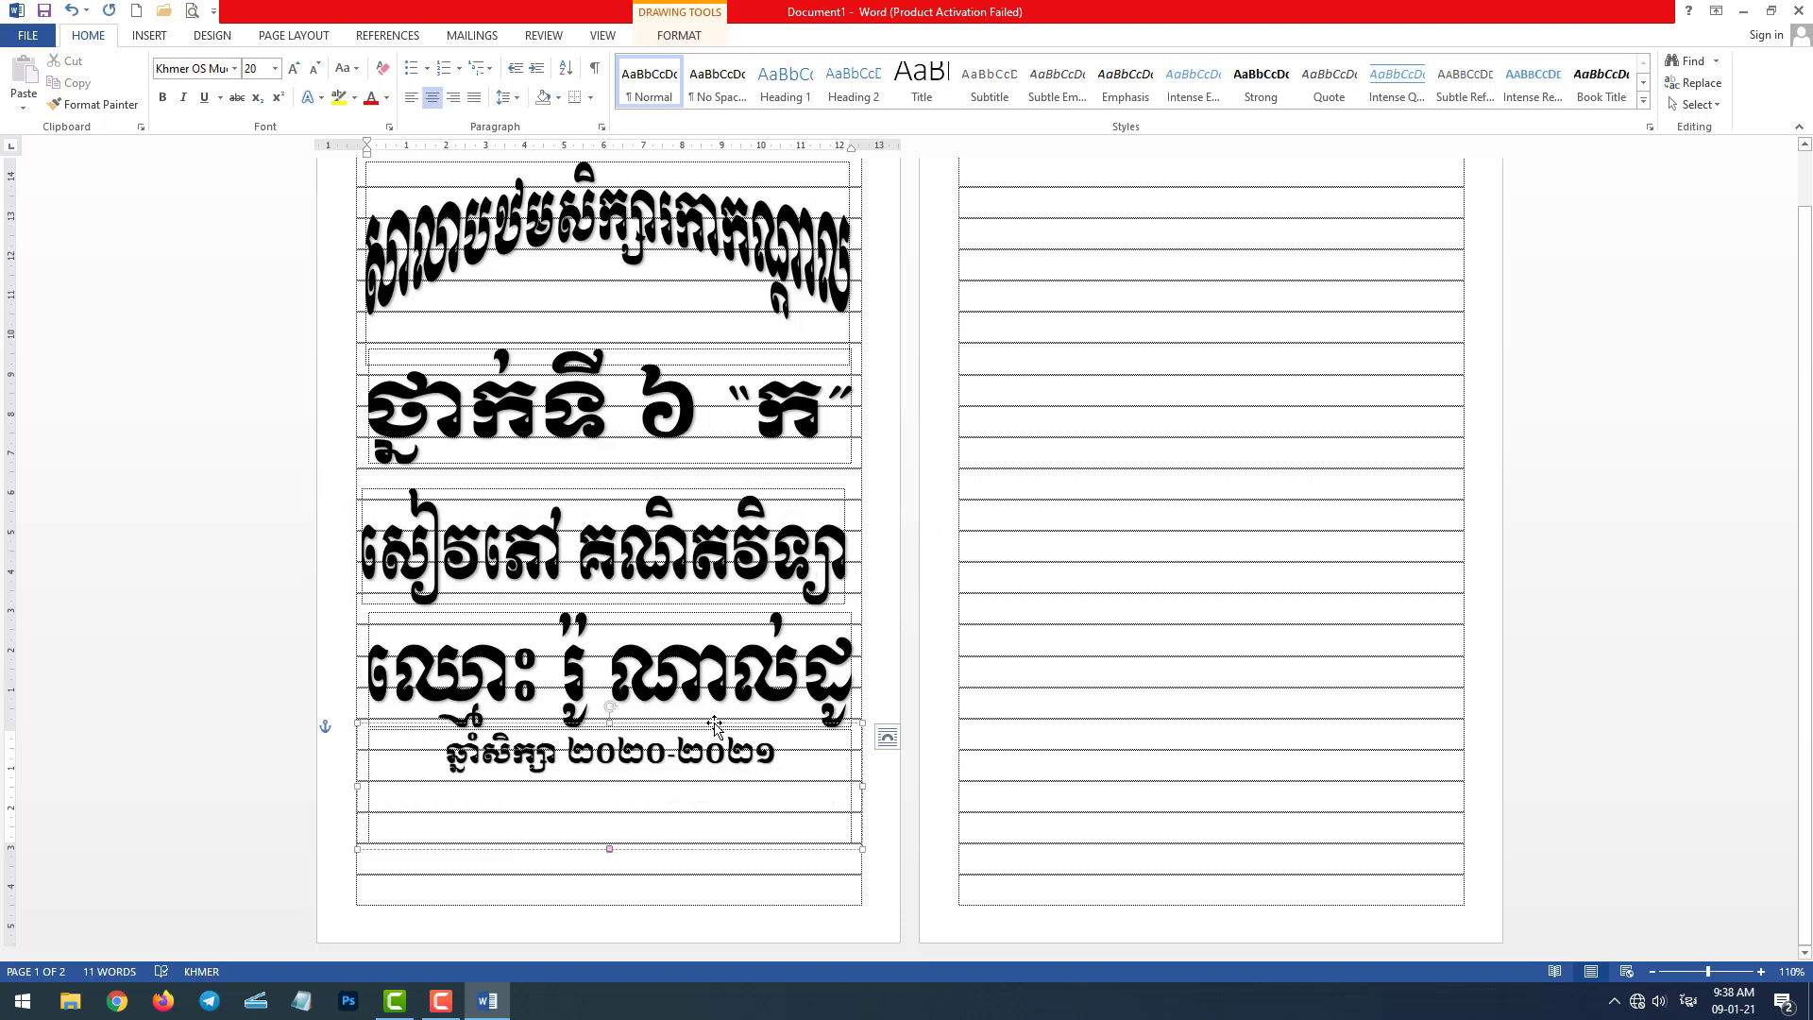
pyautogui.press('Down')
pyautogui.press('Down')
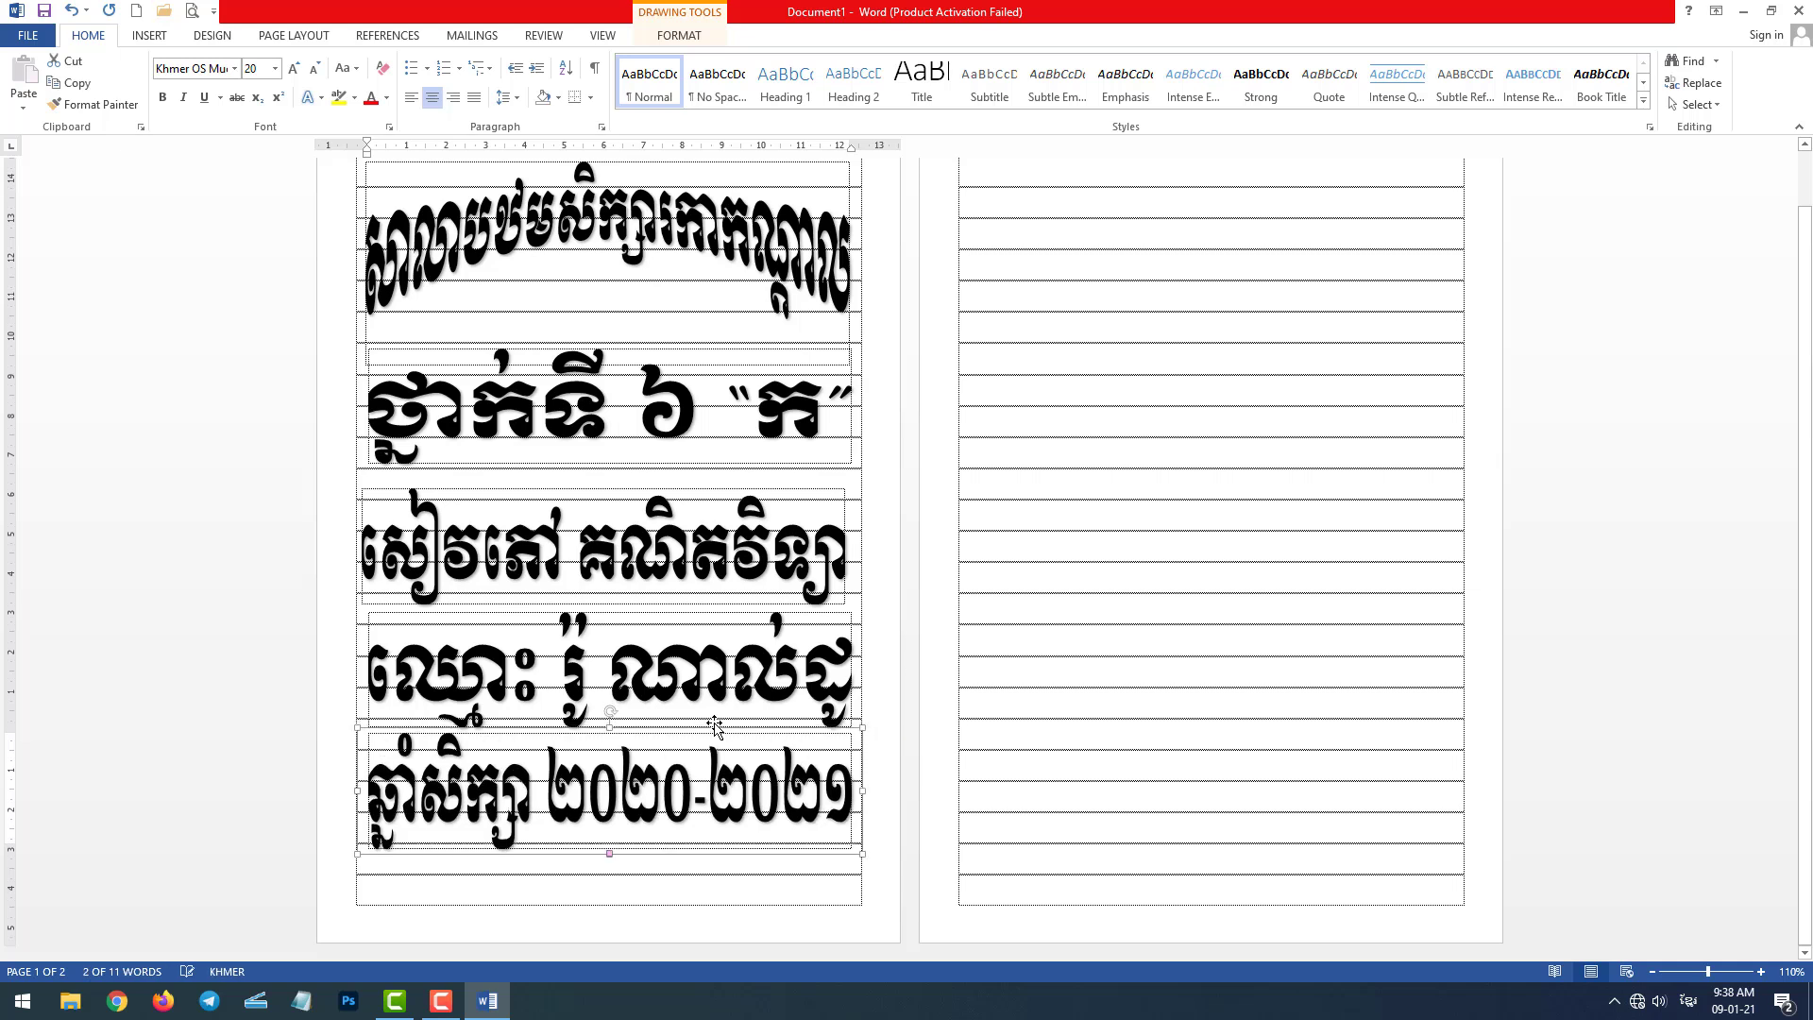
pyautogui.press('Down')
pyautogui.press('Down')
pyautogui.press('Down')
pyautogui.press('Down')
pyautogui.press('Down')
pyautogui.press('Down')
pyautogui.press('Down')
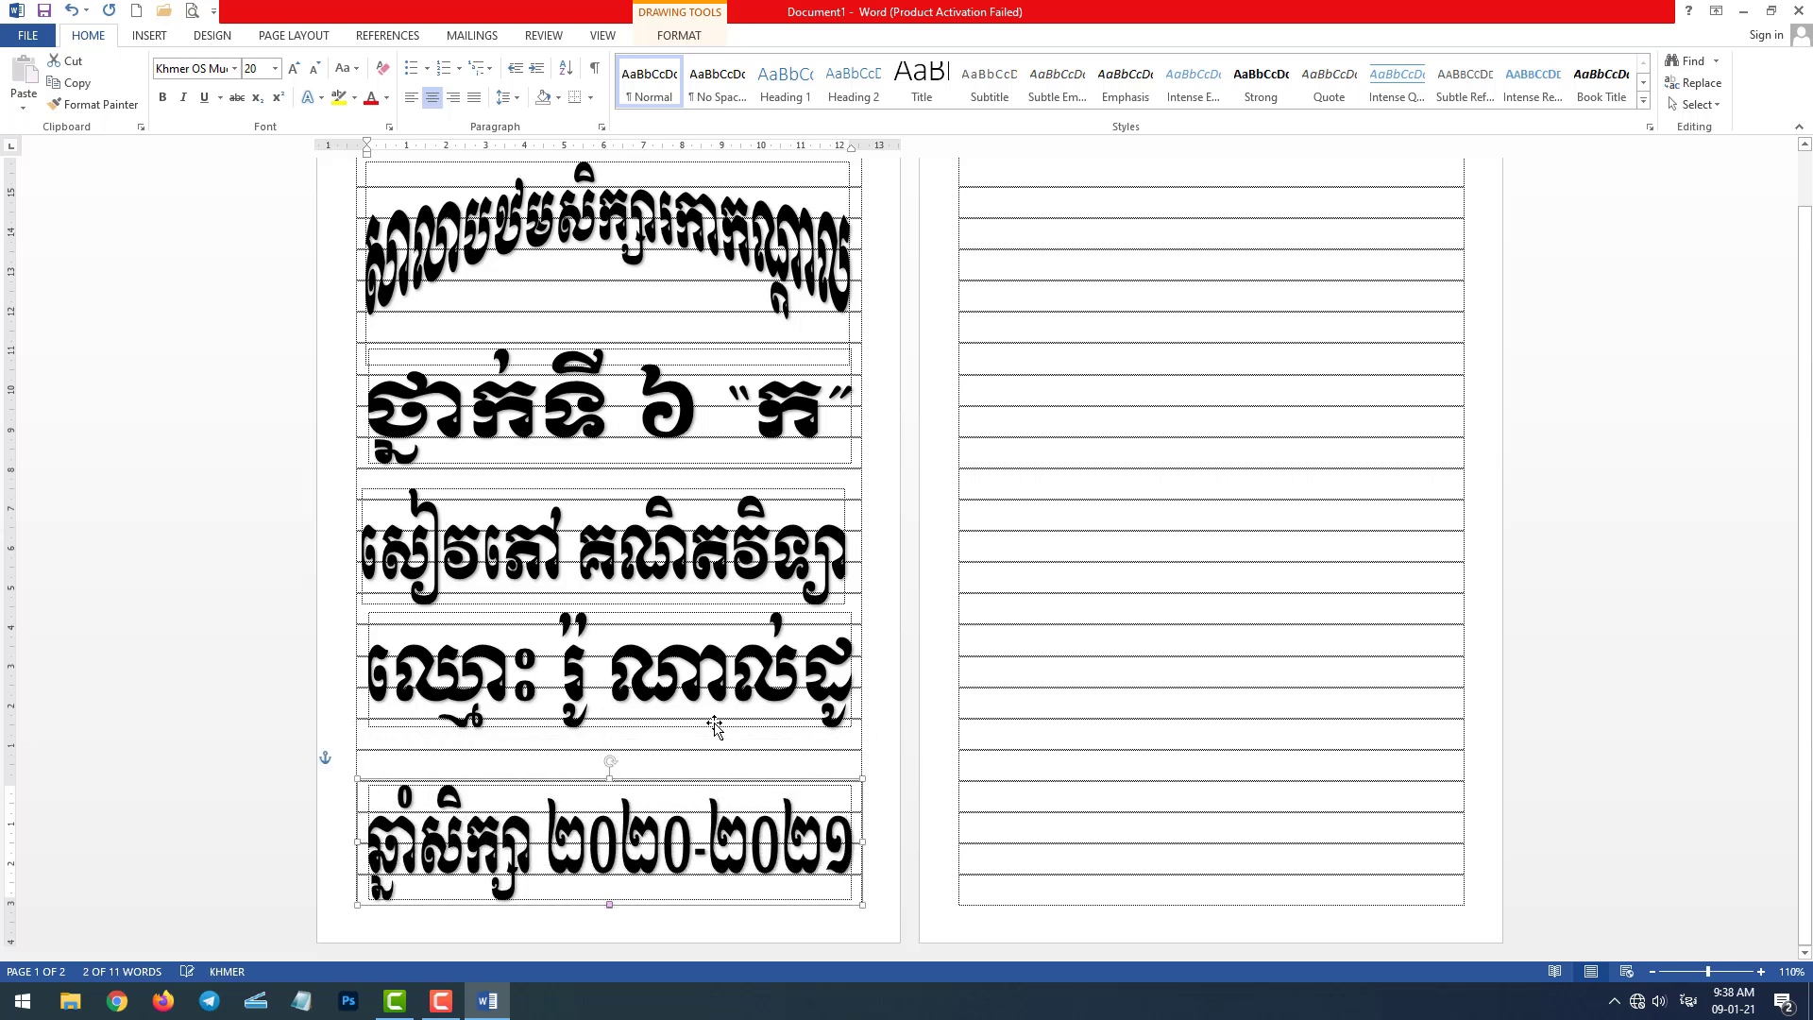
pyautogui.click(1124, 740)
# Step: Move the name title box two notches lower
pyautogui.click(702, 658)
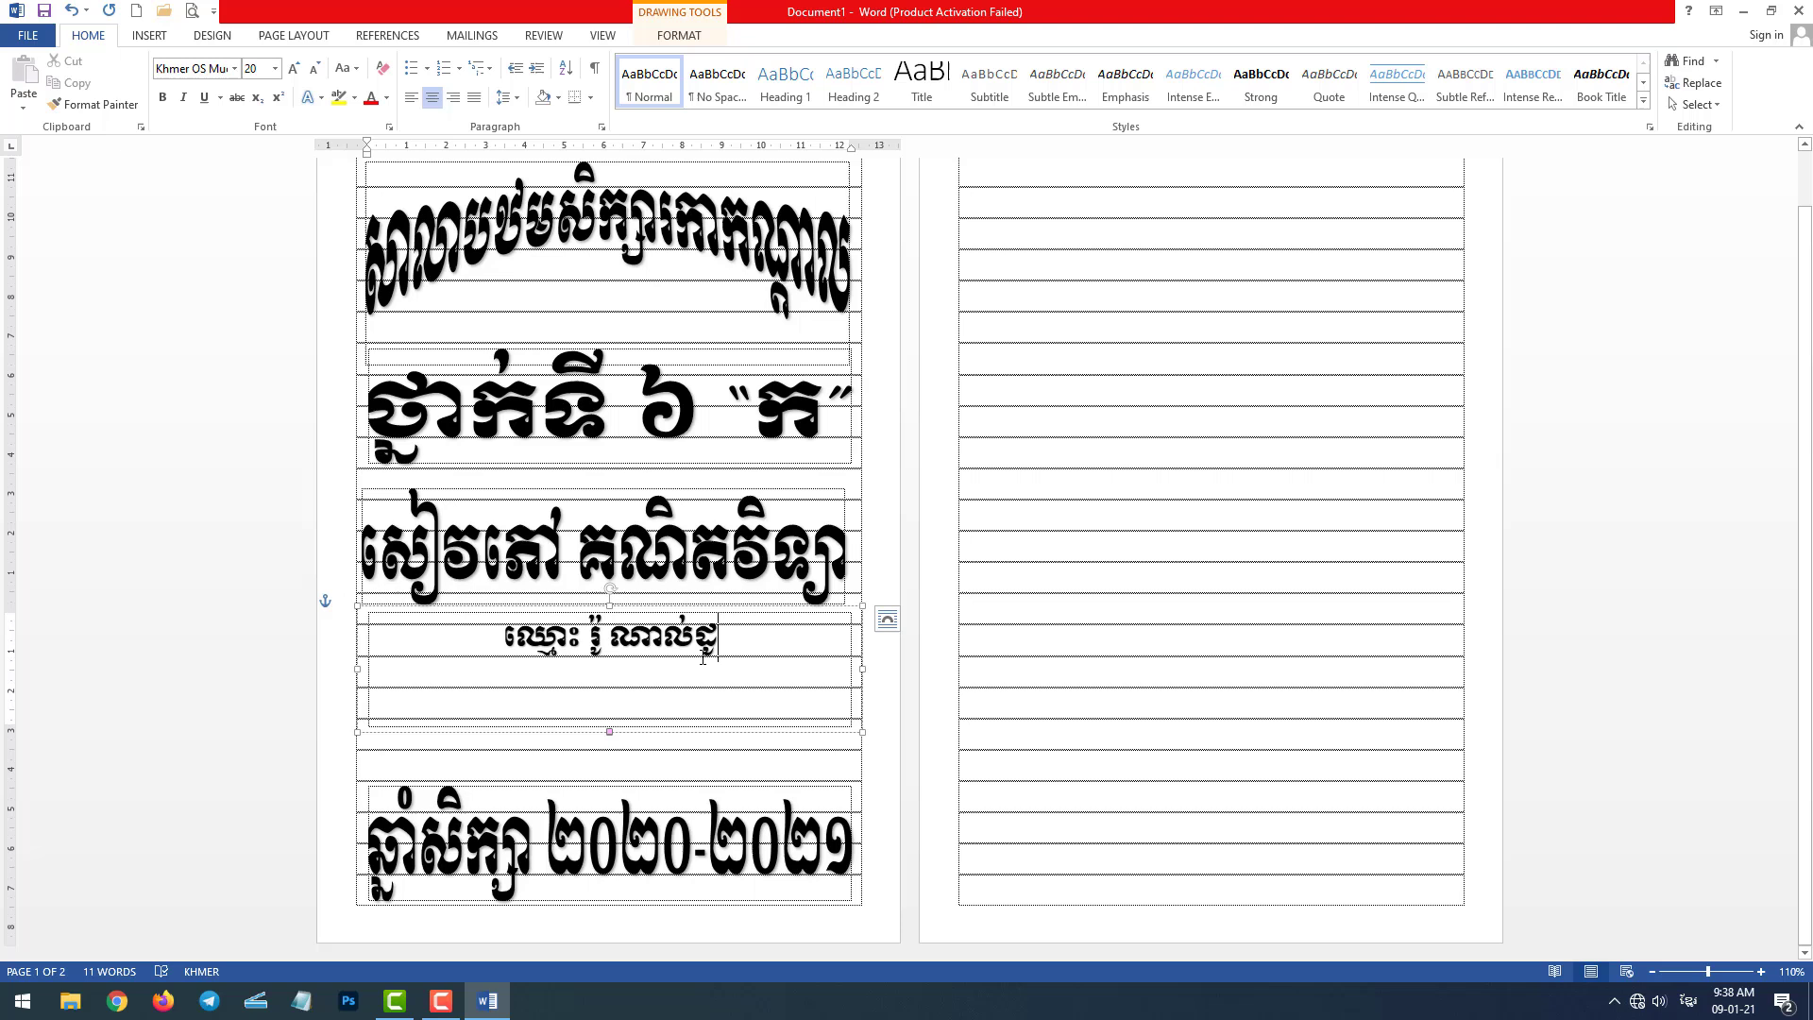
pyautogui.click(705, 607)
pyautogui.press('Down')
pyautogui.press('Down')
pyautogui.press('Down')
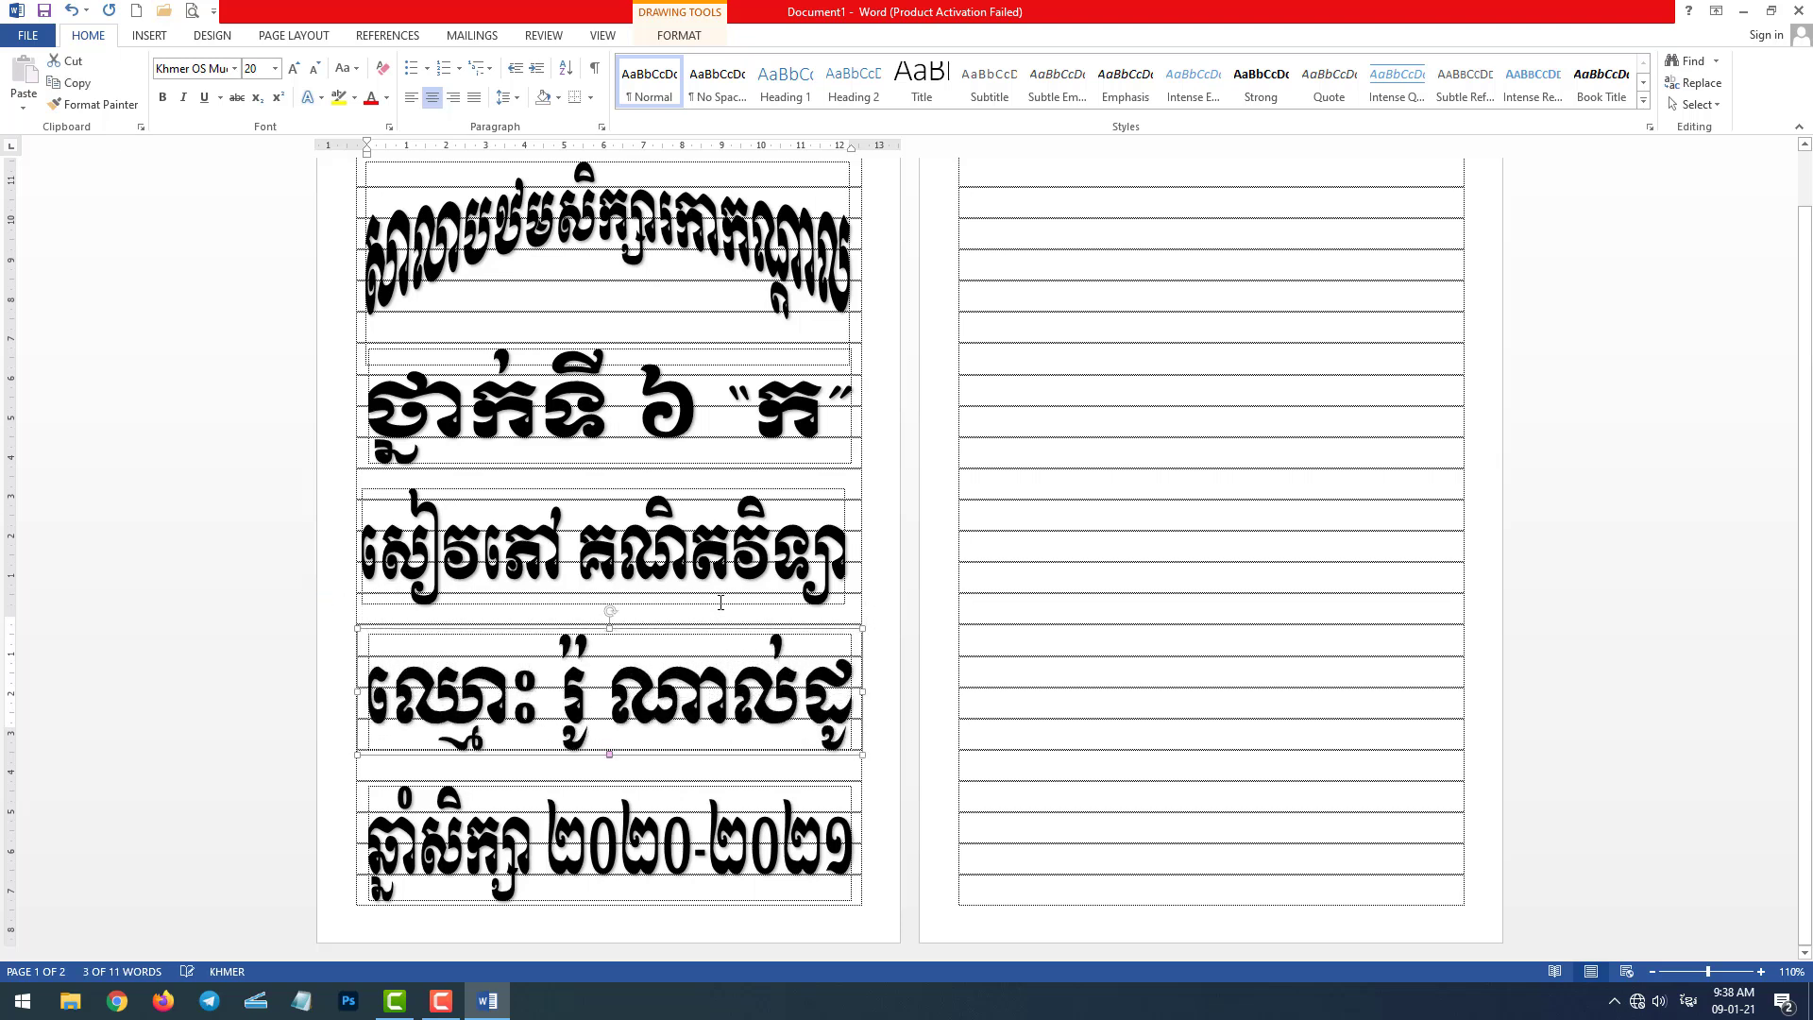
pyautogui.press('Down')
pyautogui.press('Down')
pyautogui.click(1309, 708)
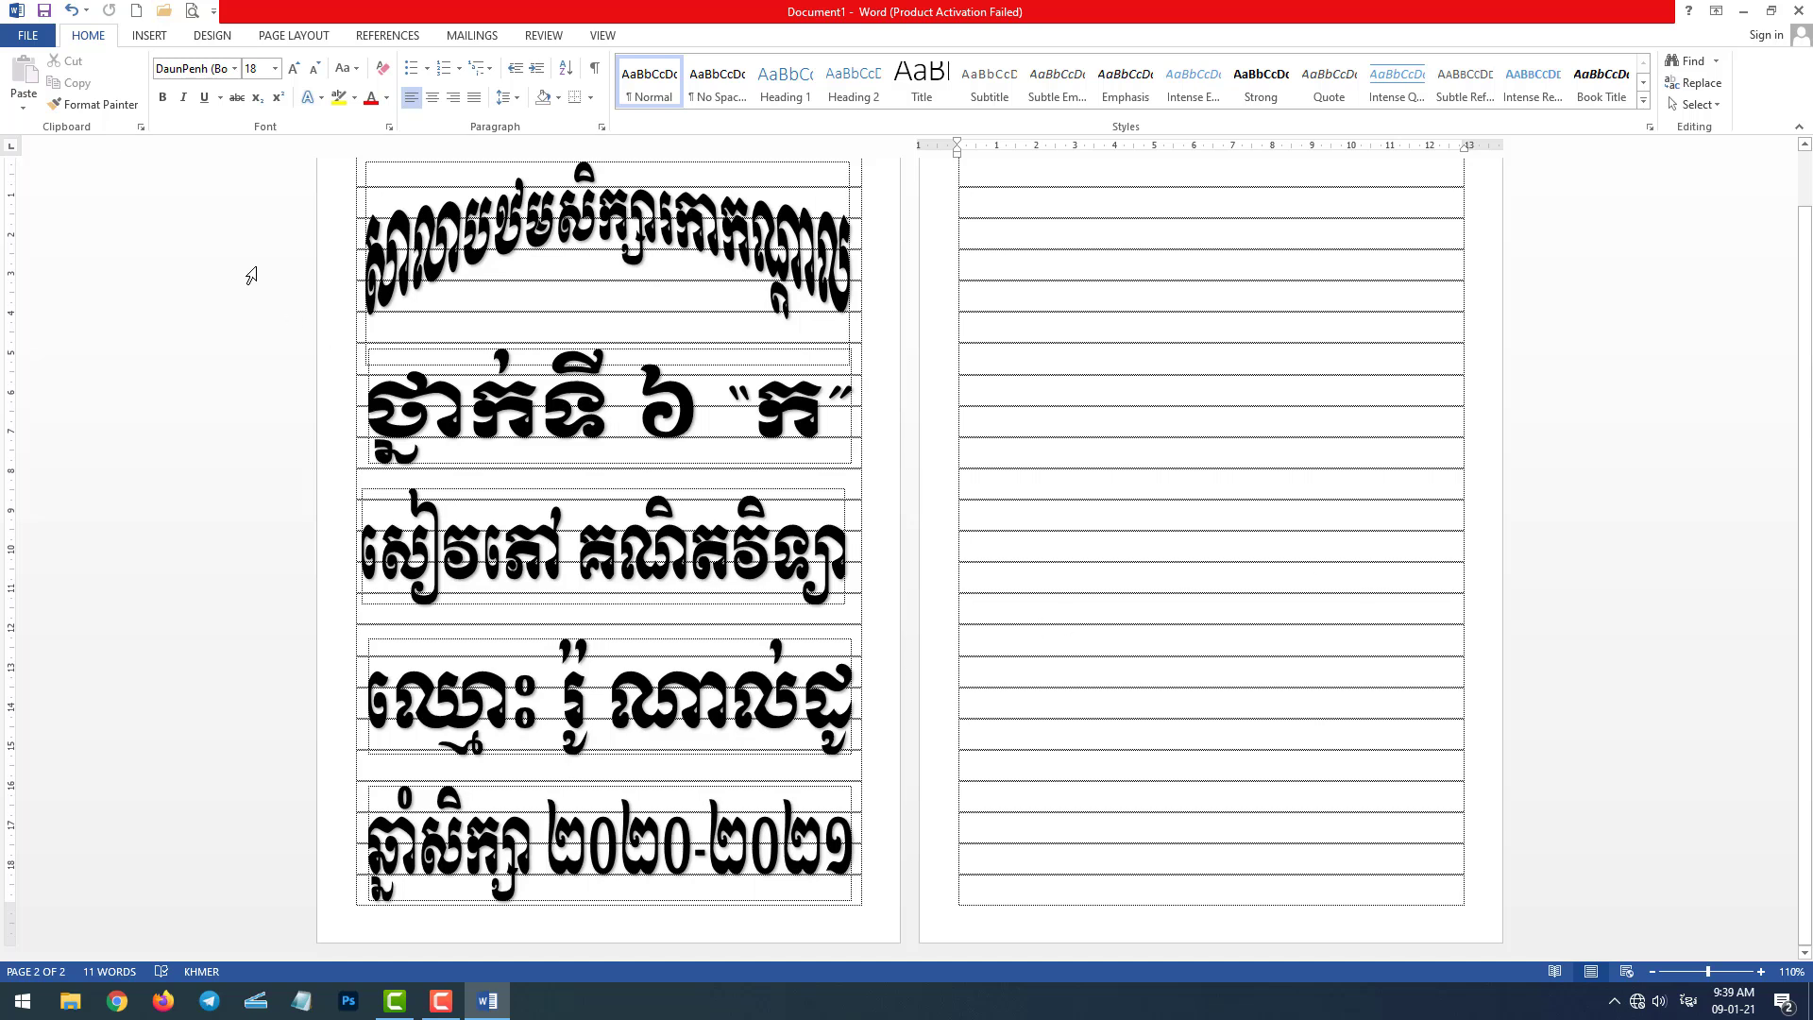
# Step: Open the page border settings from the Page Setup Layout options
pyautogui.click(265, 40)
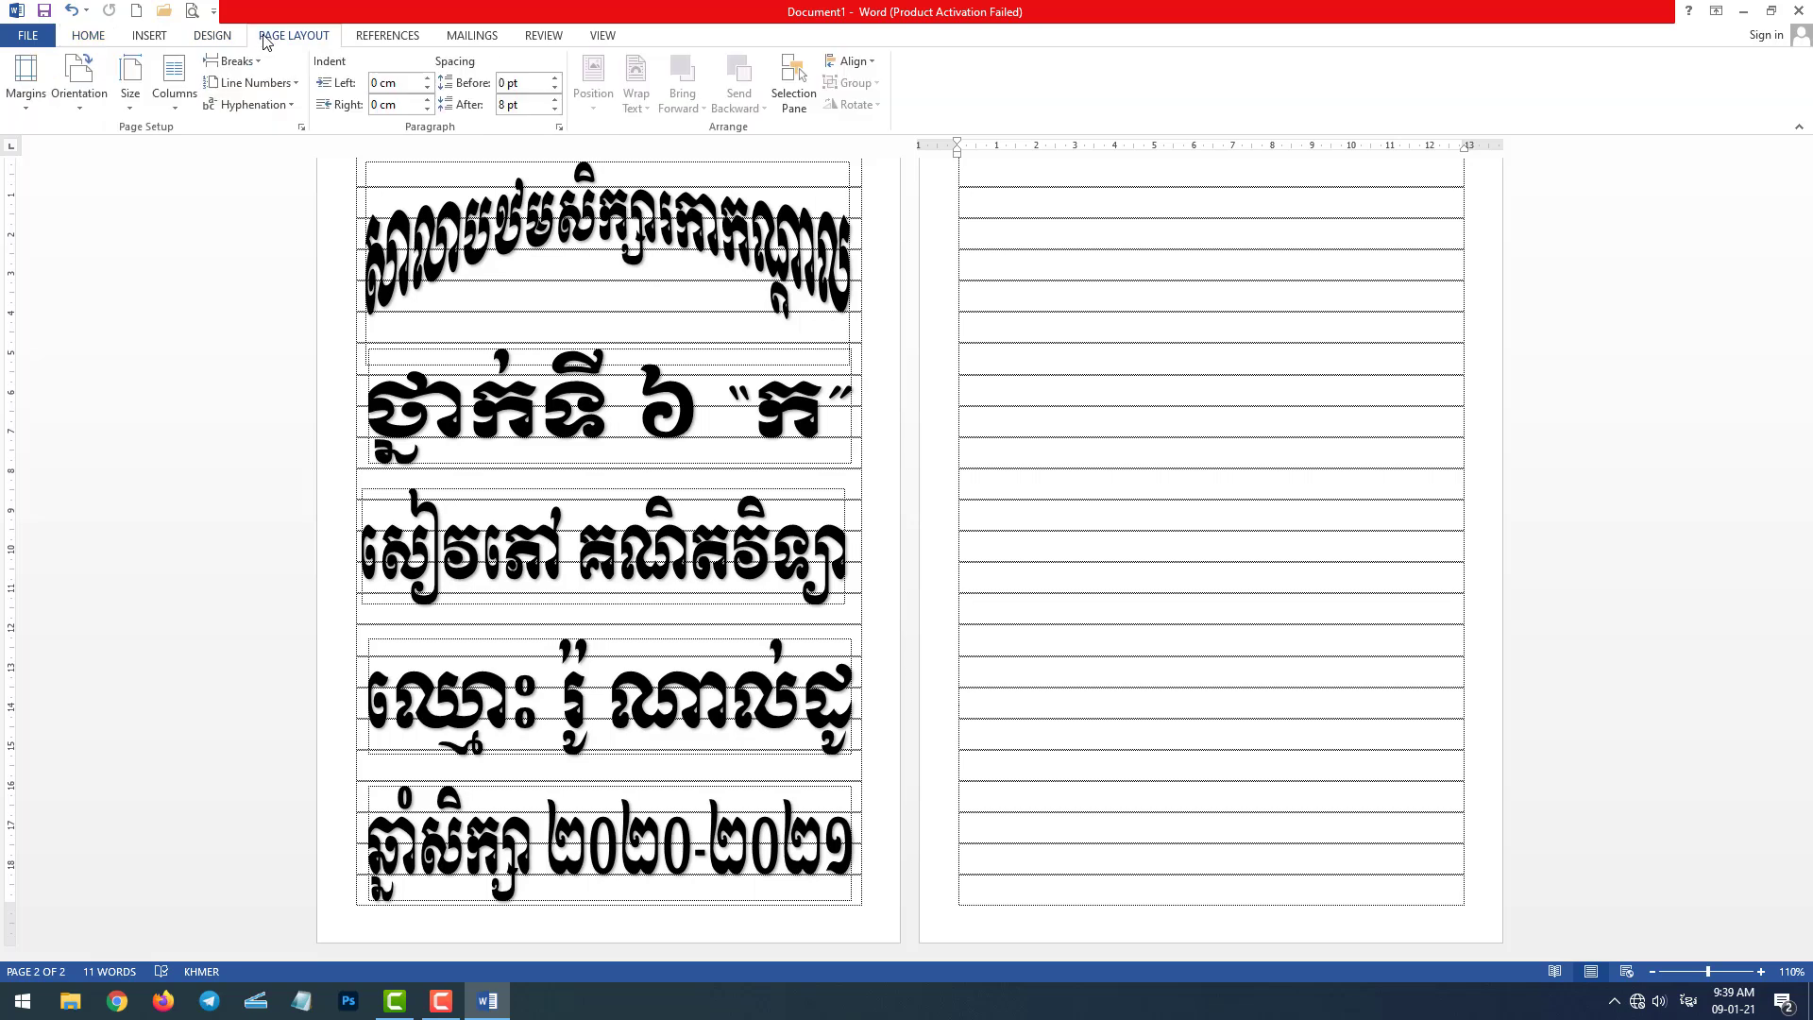
pyautogui.click(301, 127)
pyautogui.click(853, 265)
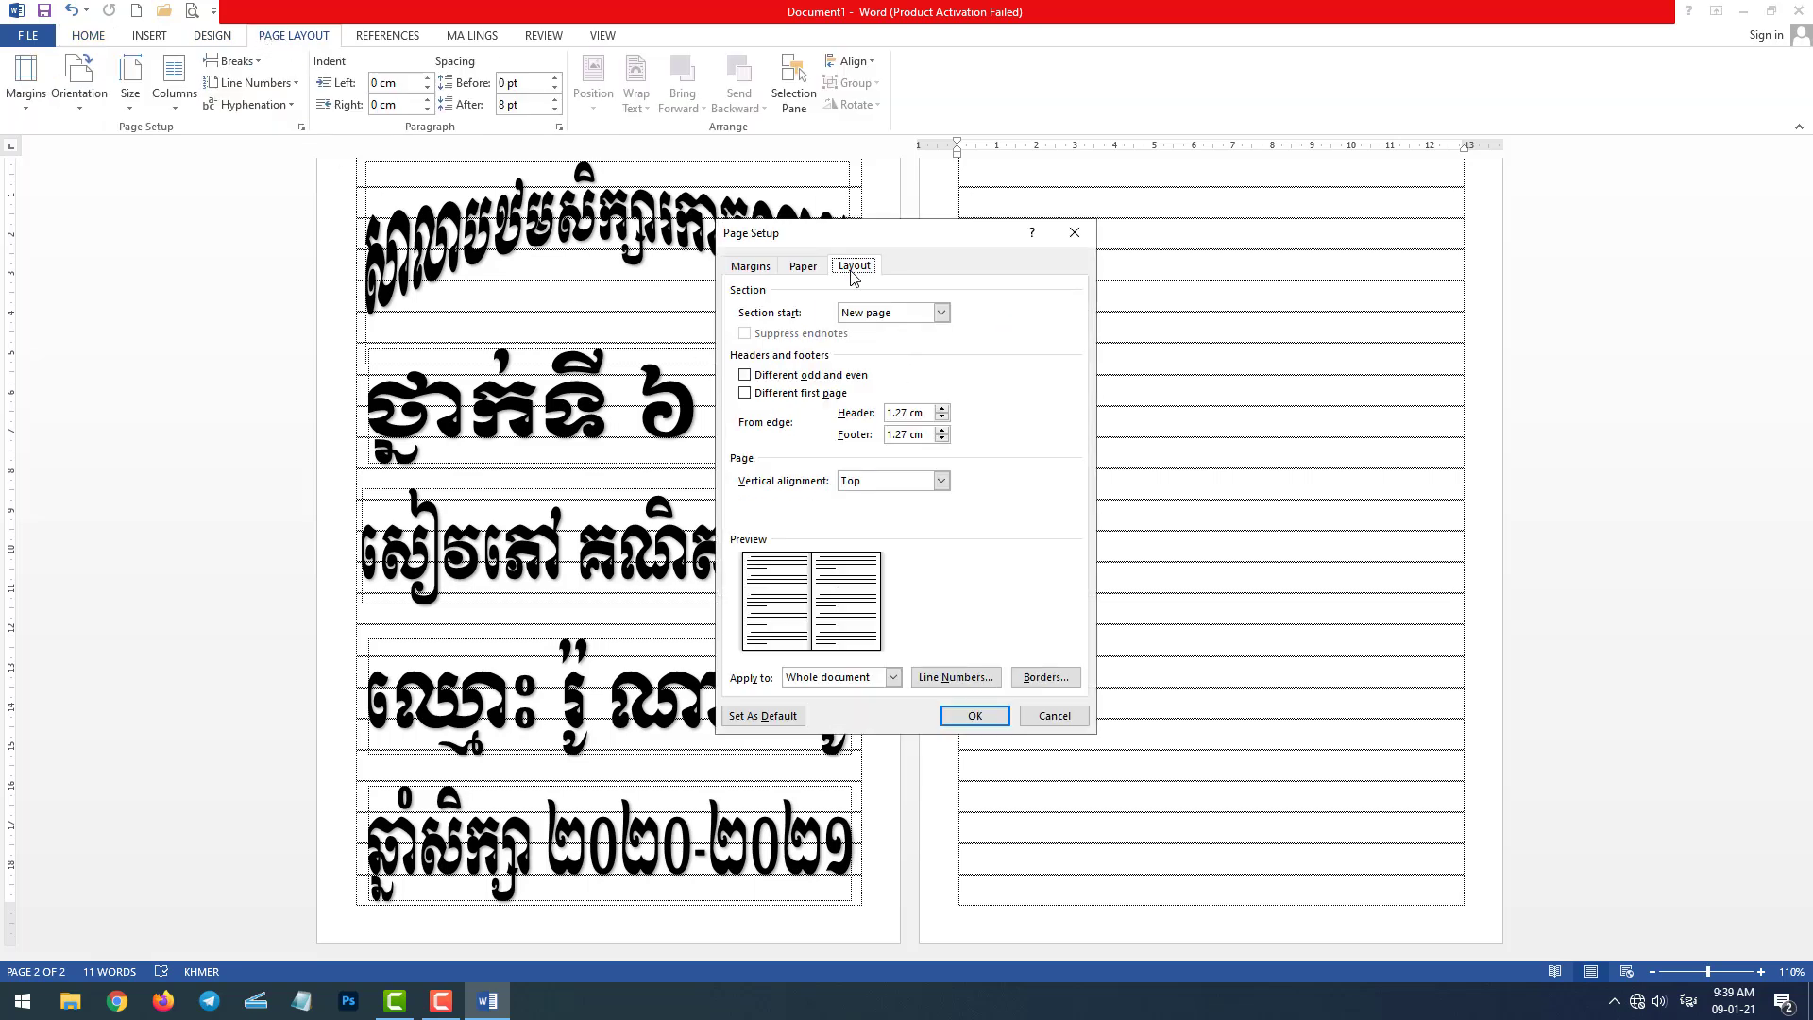
pyautogui.click(1043, 677)
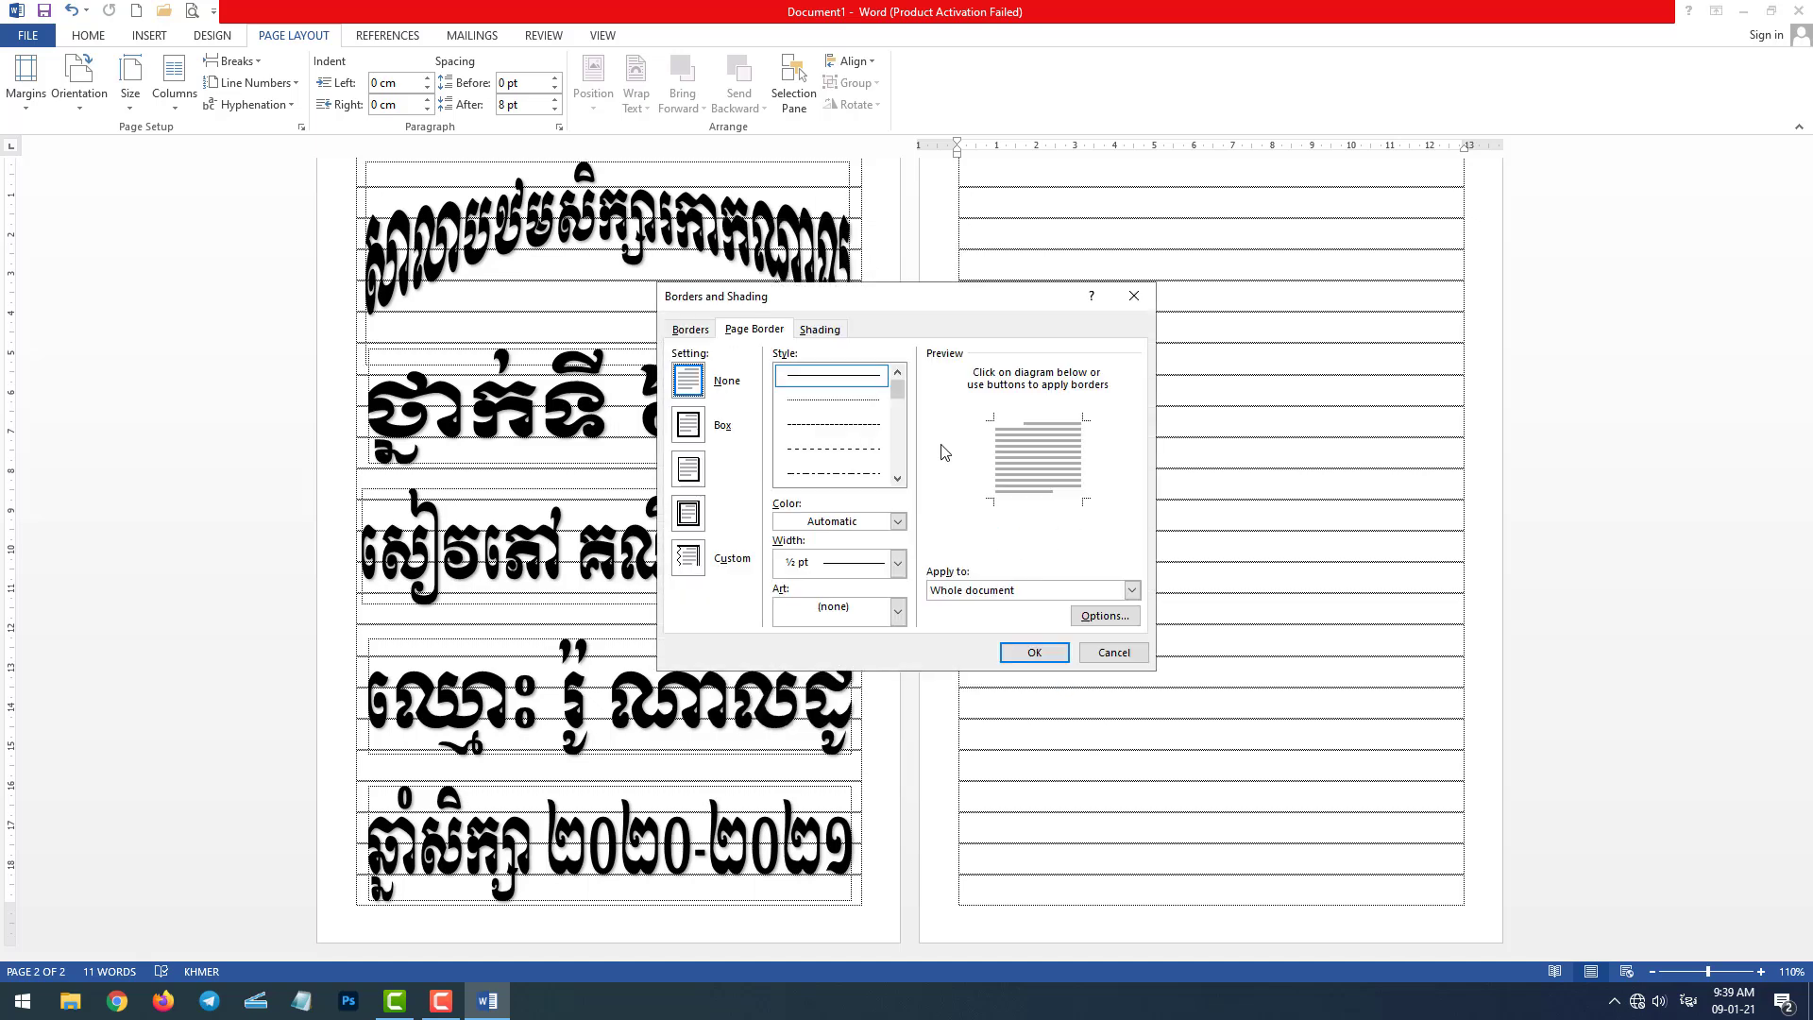
pyautogui.click(755, 331)
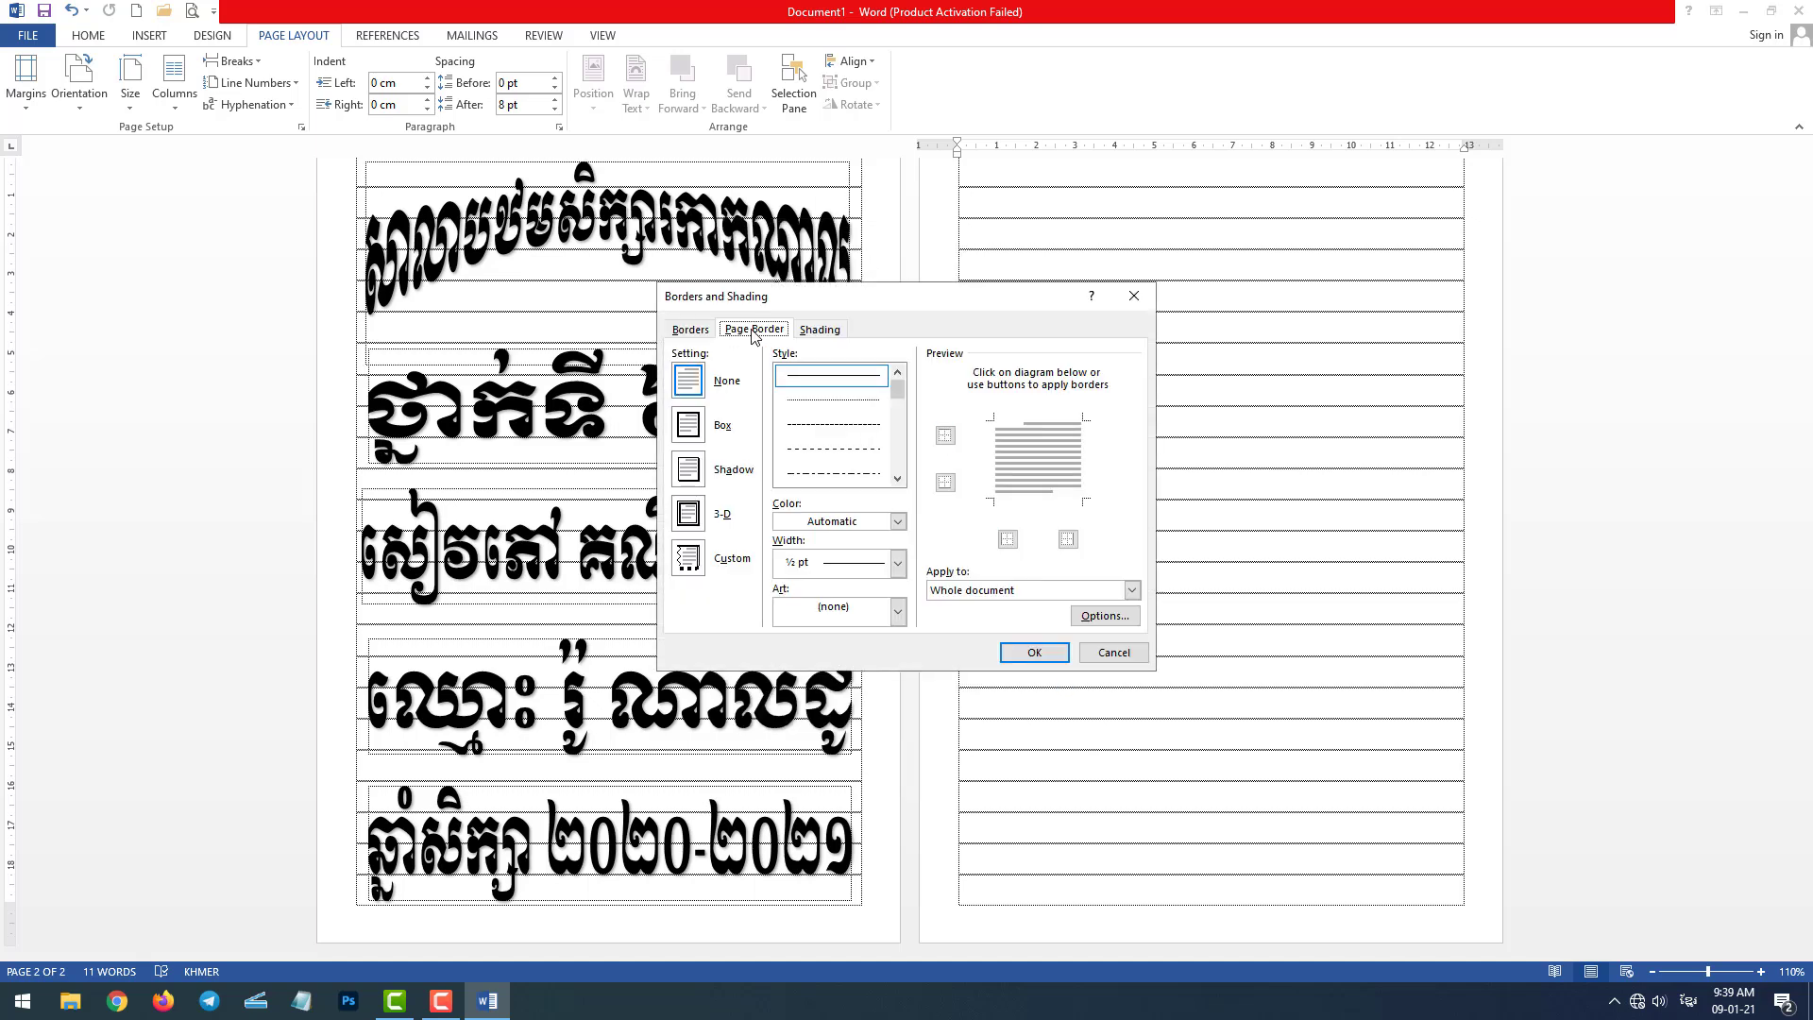
# Step: Choose the firecracker art border at 24 pt and apply it to the pages
pyautogui.click(897, 612)
pyautogui.scroll(-2, 887, 719)
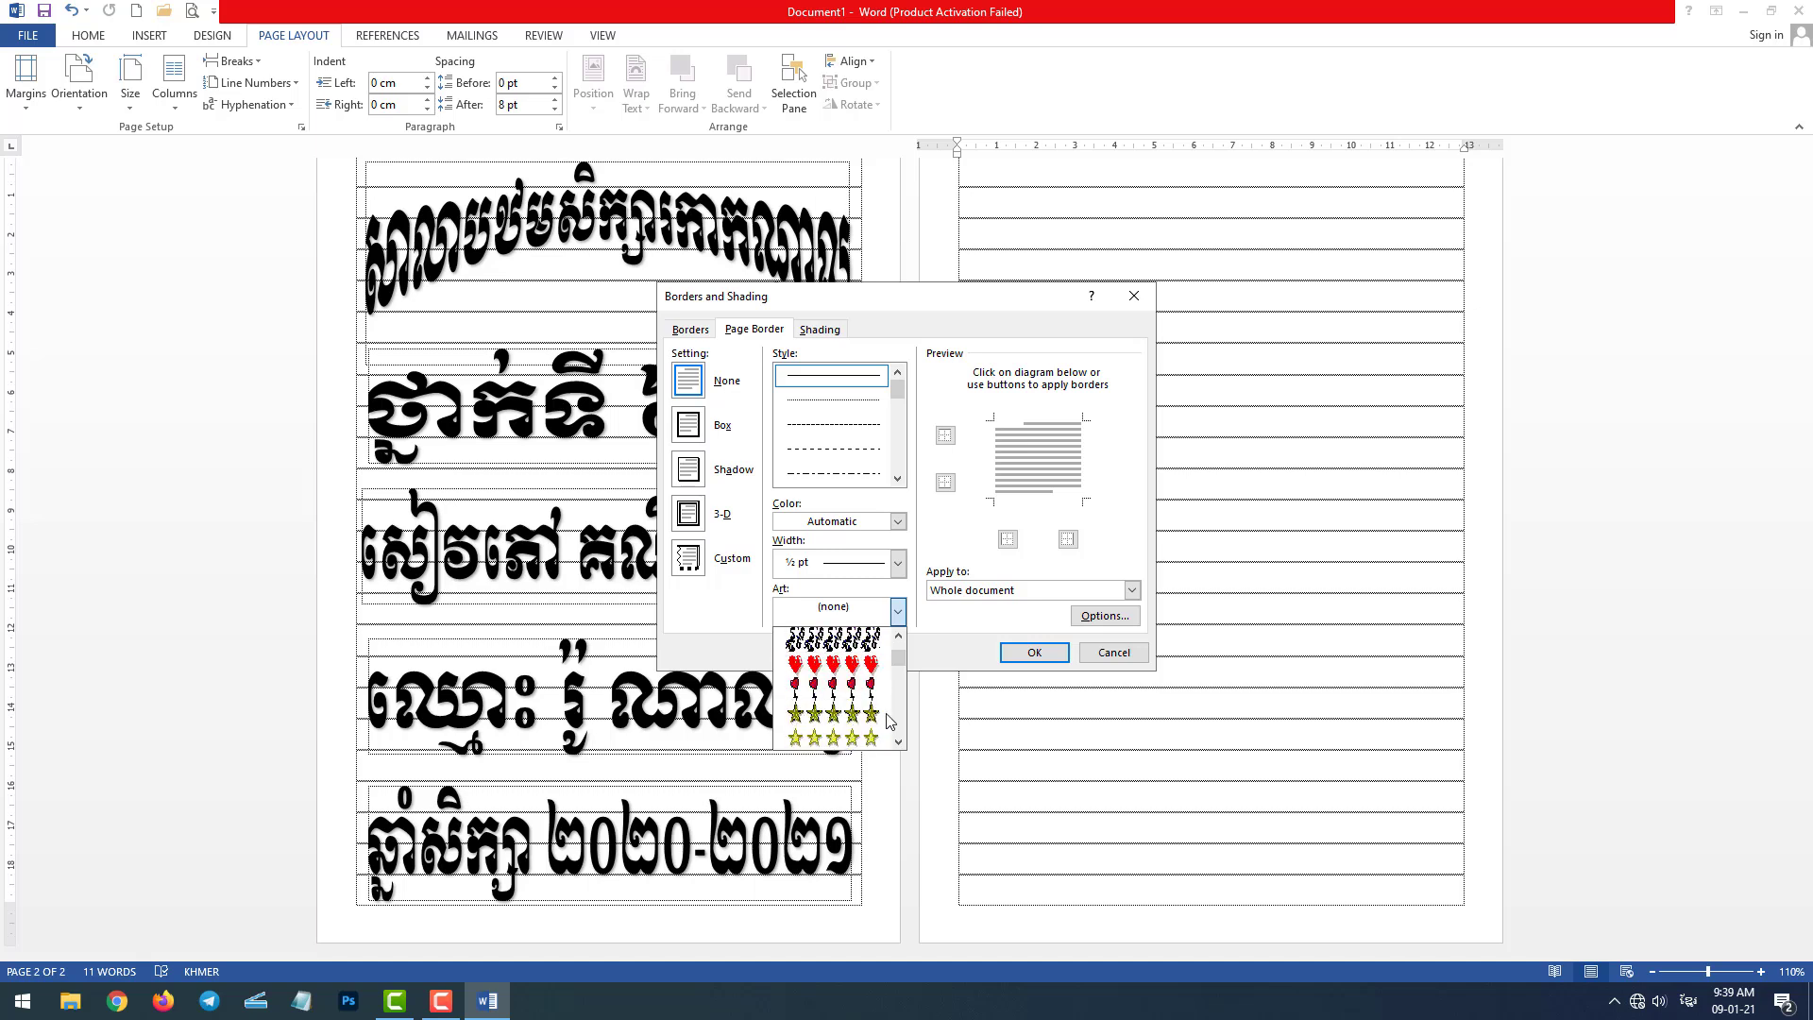
pyautogui.scroll(-2, 886, 666)
pyautogui.scroll(-2, 856, 718)
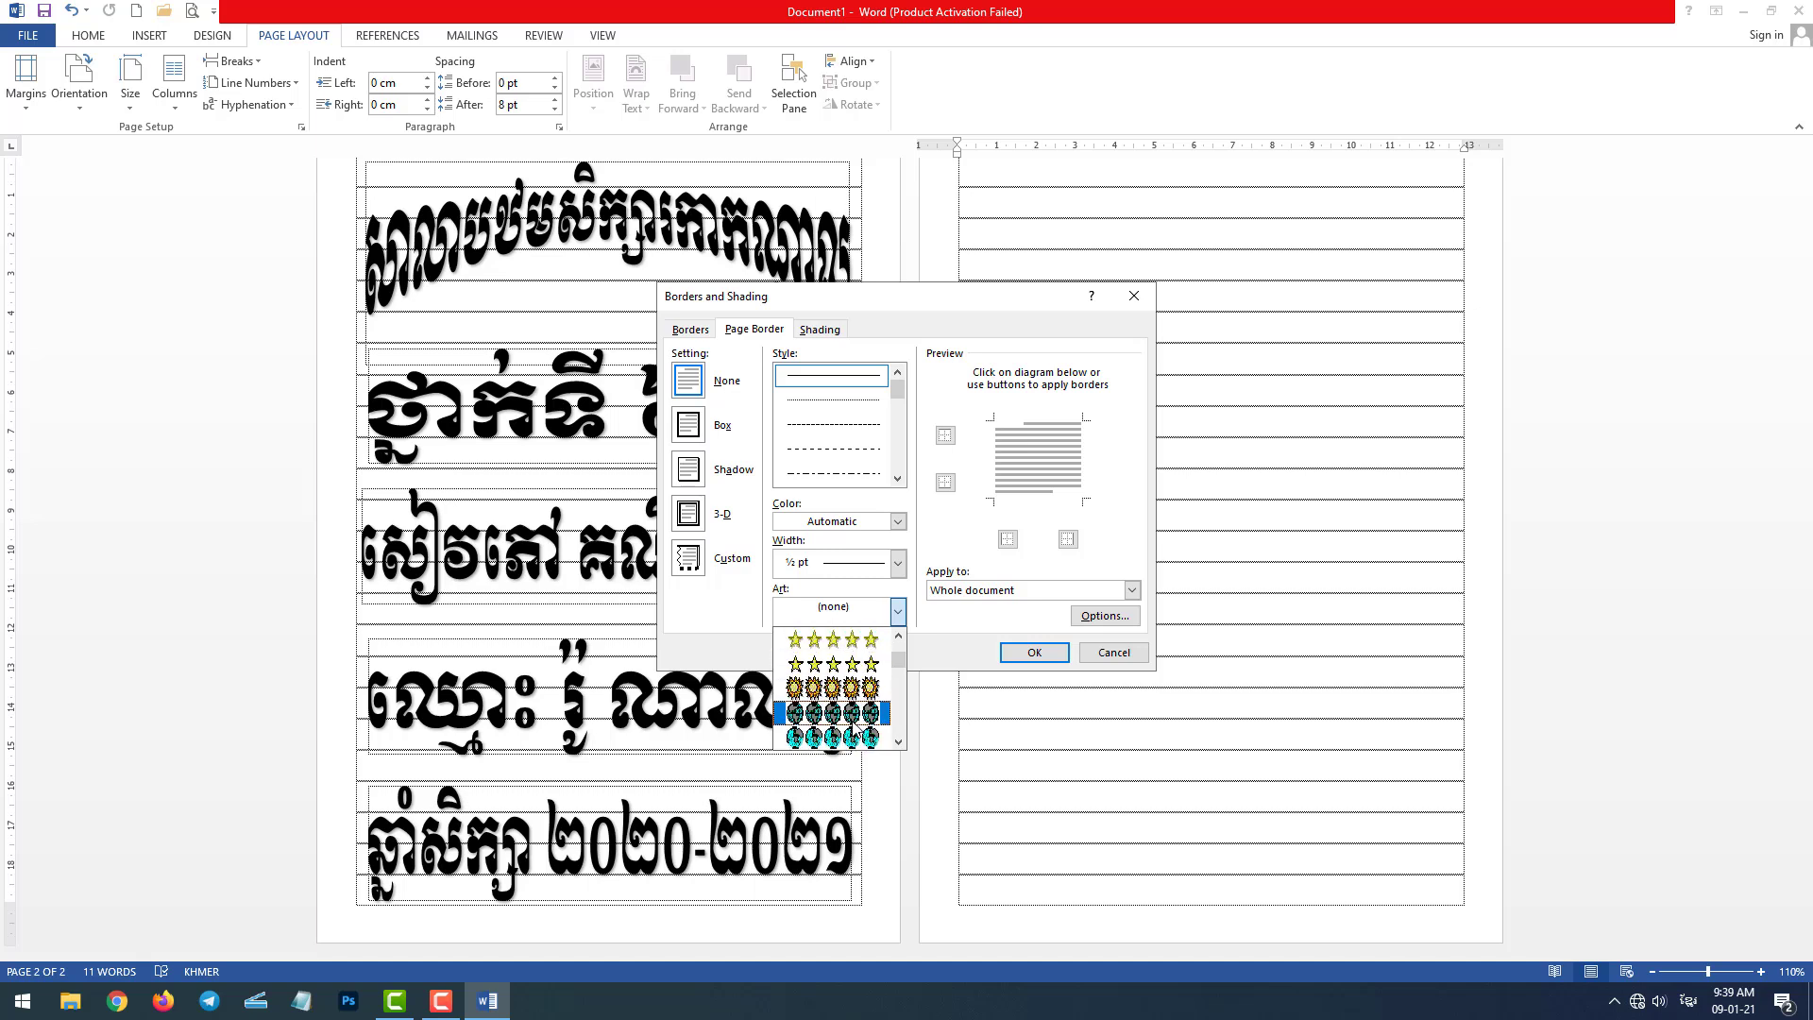
pyautogui.scroll(-2, 855, 720)
pyautogui.scroll(-1, 855, 721)
pyautogui.scroll(-1, 856, 725)
pyautogui.scroll(-2, 855, 723)
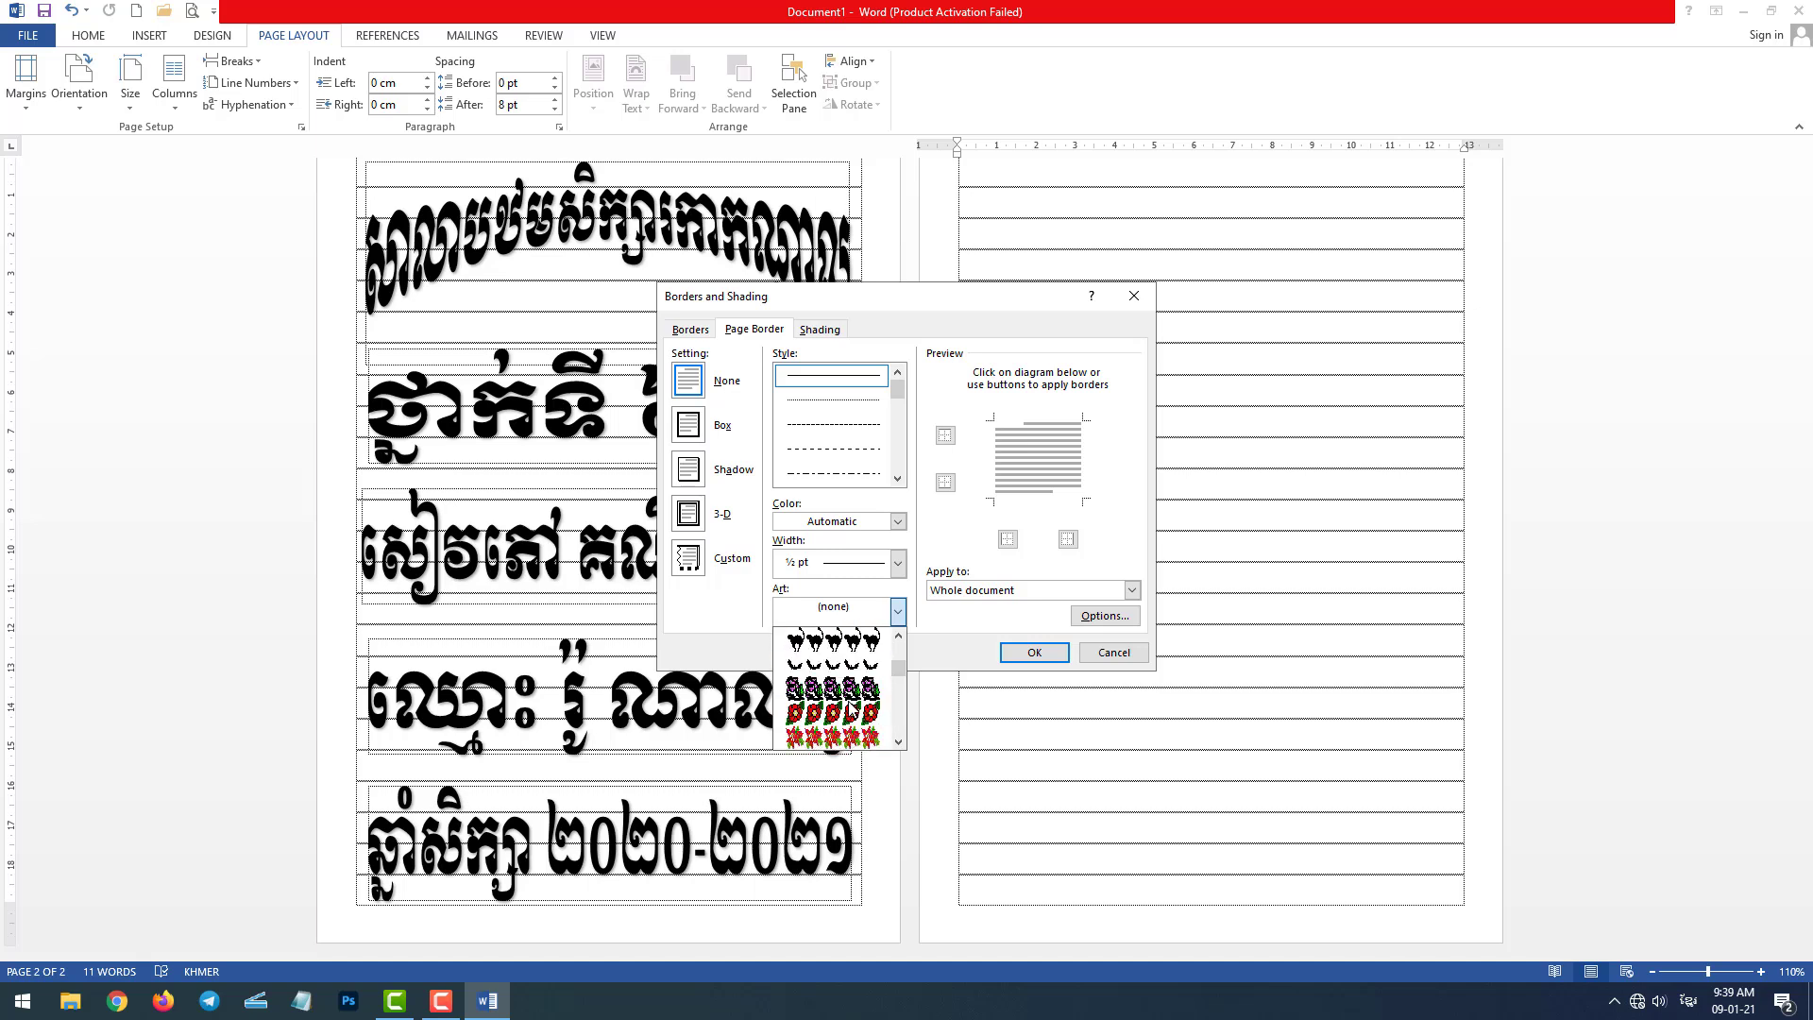
pyautogui.scroll(-2, 852, 717)
pyautogui.scroll(-2, 849, 710)
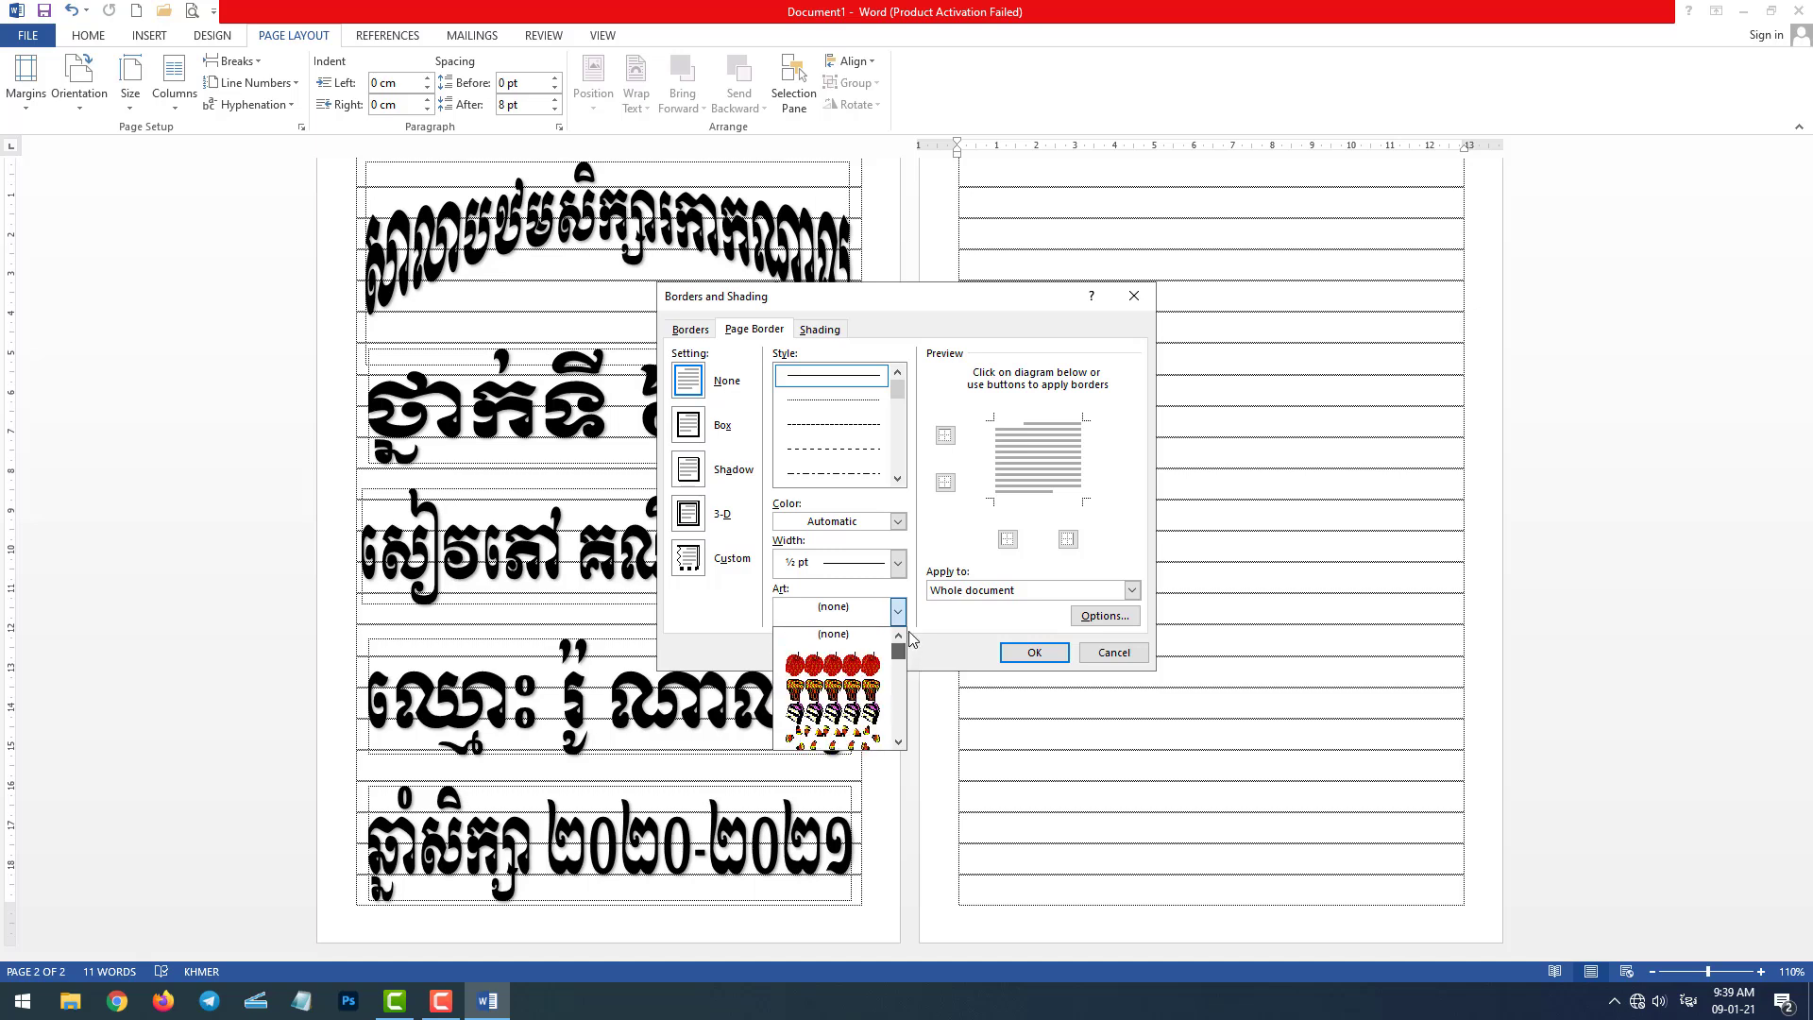
pyautogui.moveTo(909, 669); pyautogui.dragTo(914, 677)
pyautogui.scroll(1, 880, 703)
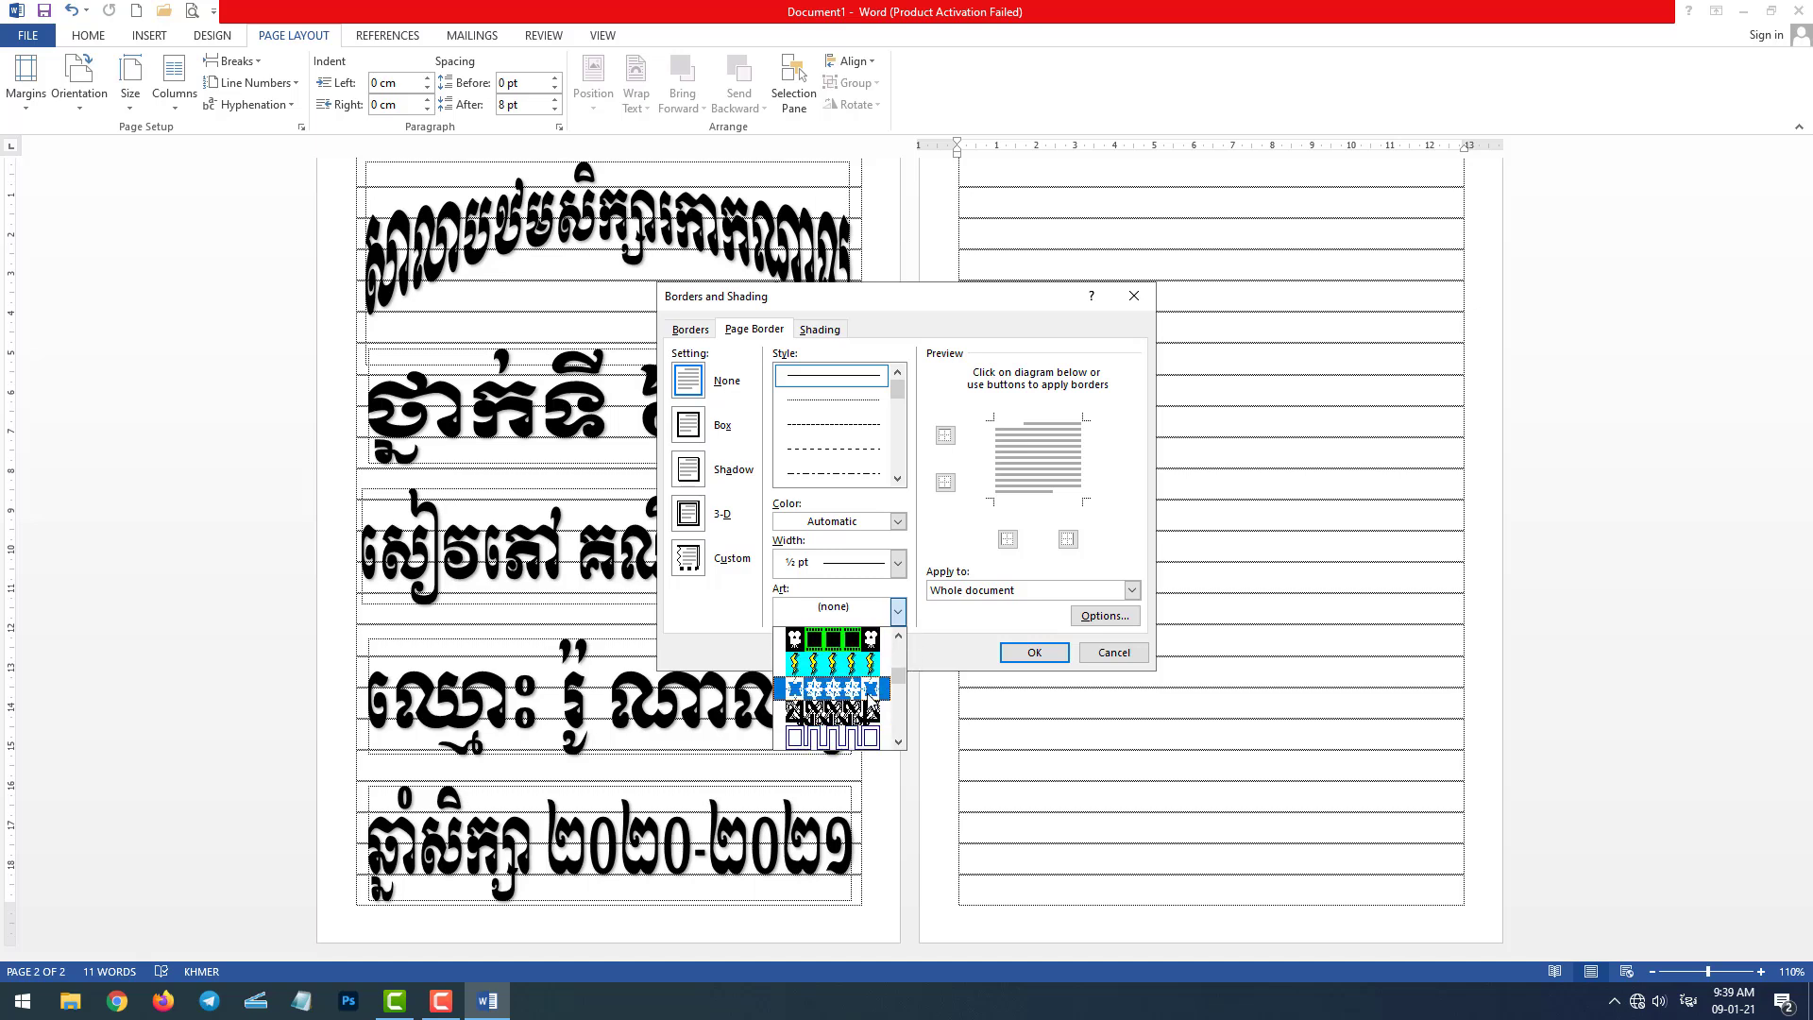
pyautogui.scroll(2, 880, 703)
pyautogui.scroll(1, 880, 700)
pyautogui.scroll(1, 880, 699)
pyautogui.scroll(1, 878, 696)
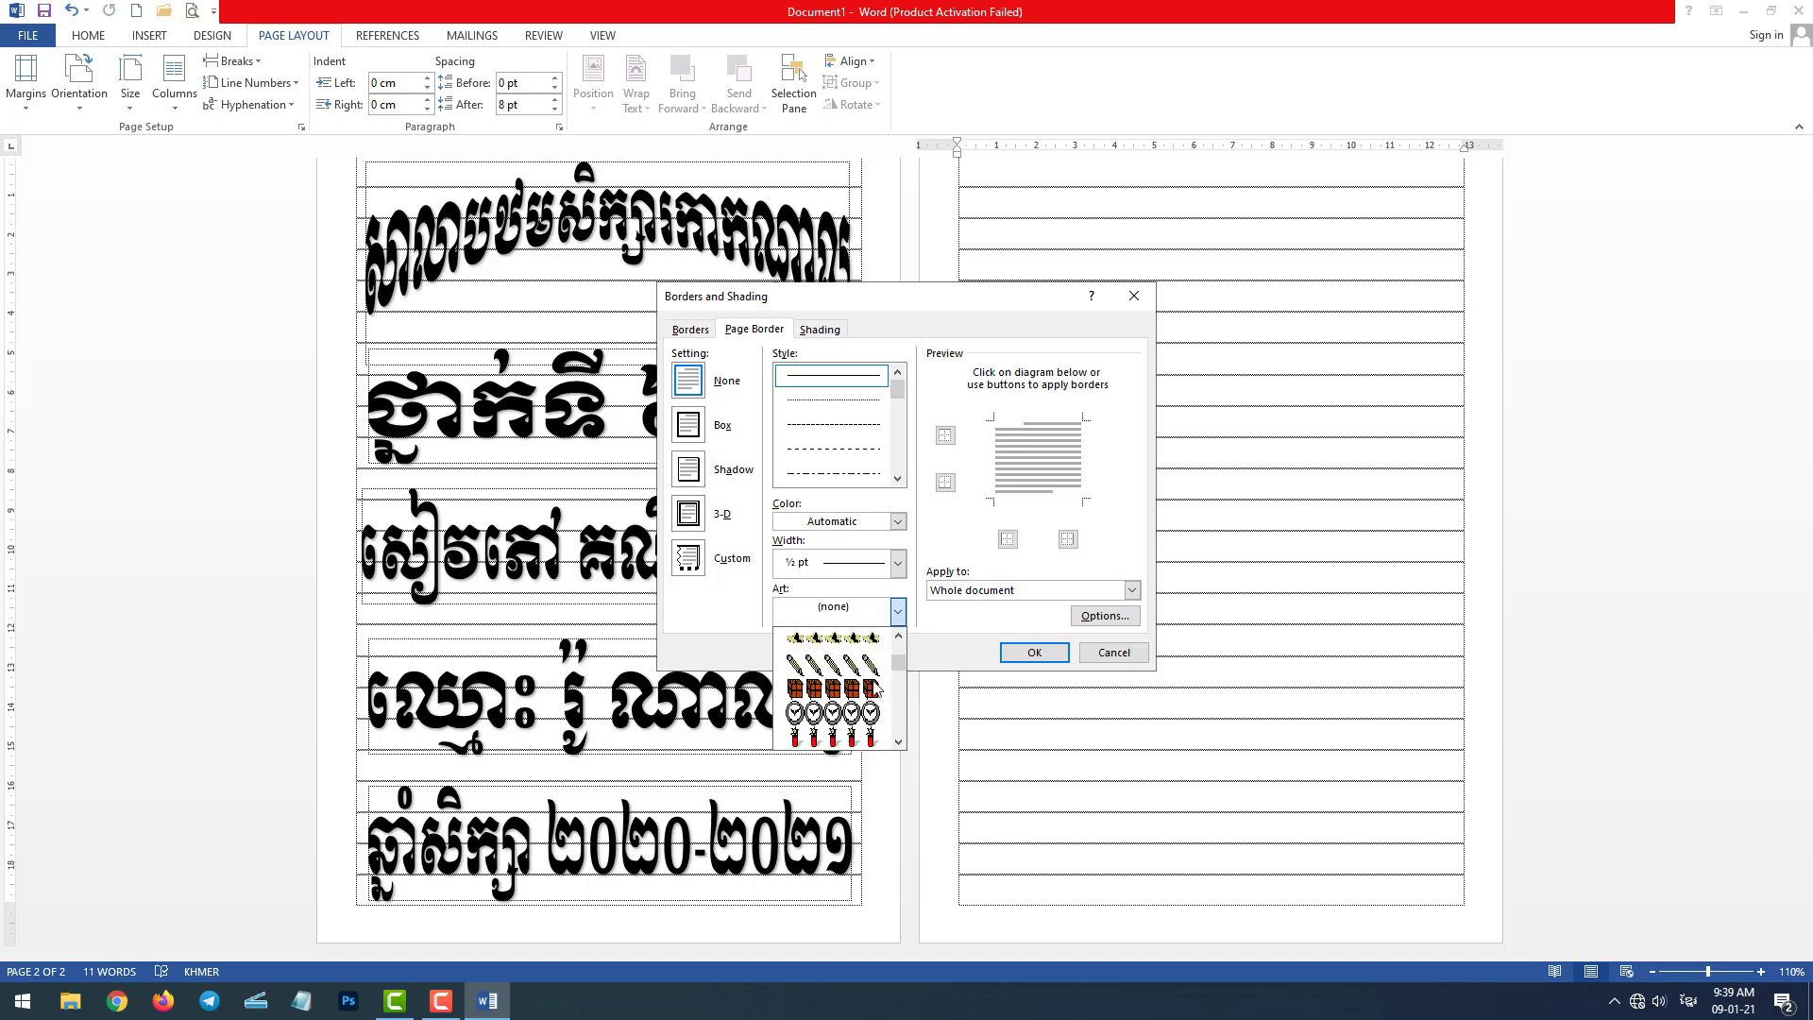
pyautogui.scroll(1, 877, 689)
pyautogui.scroll(1, 876, 683)
pyautogui.scroll(1, 875, 678)
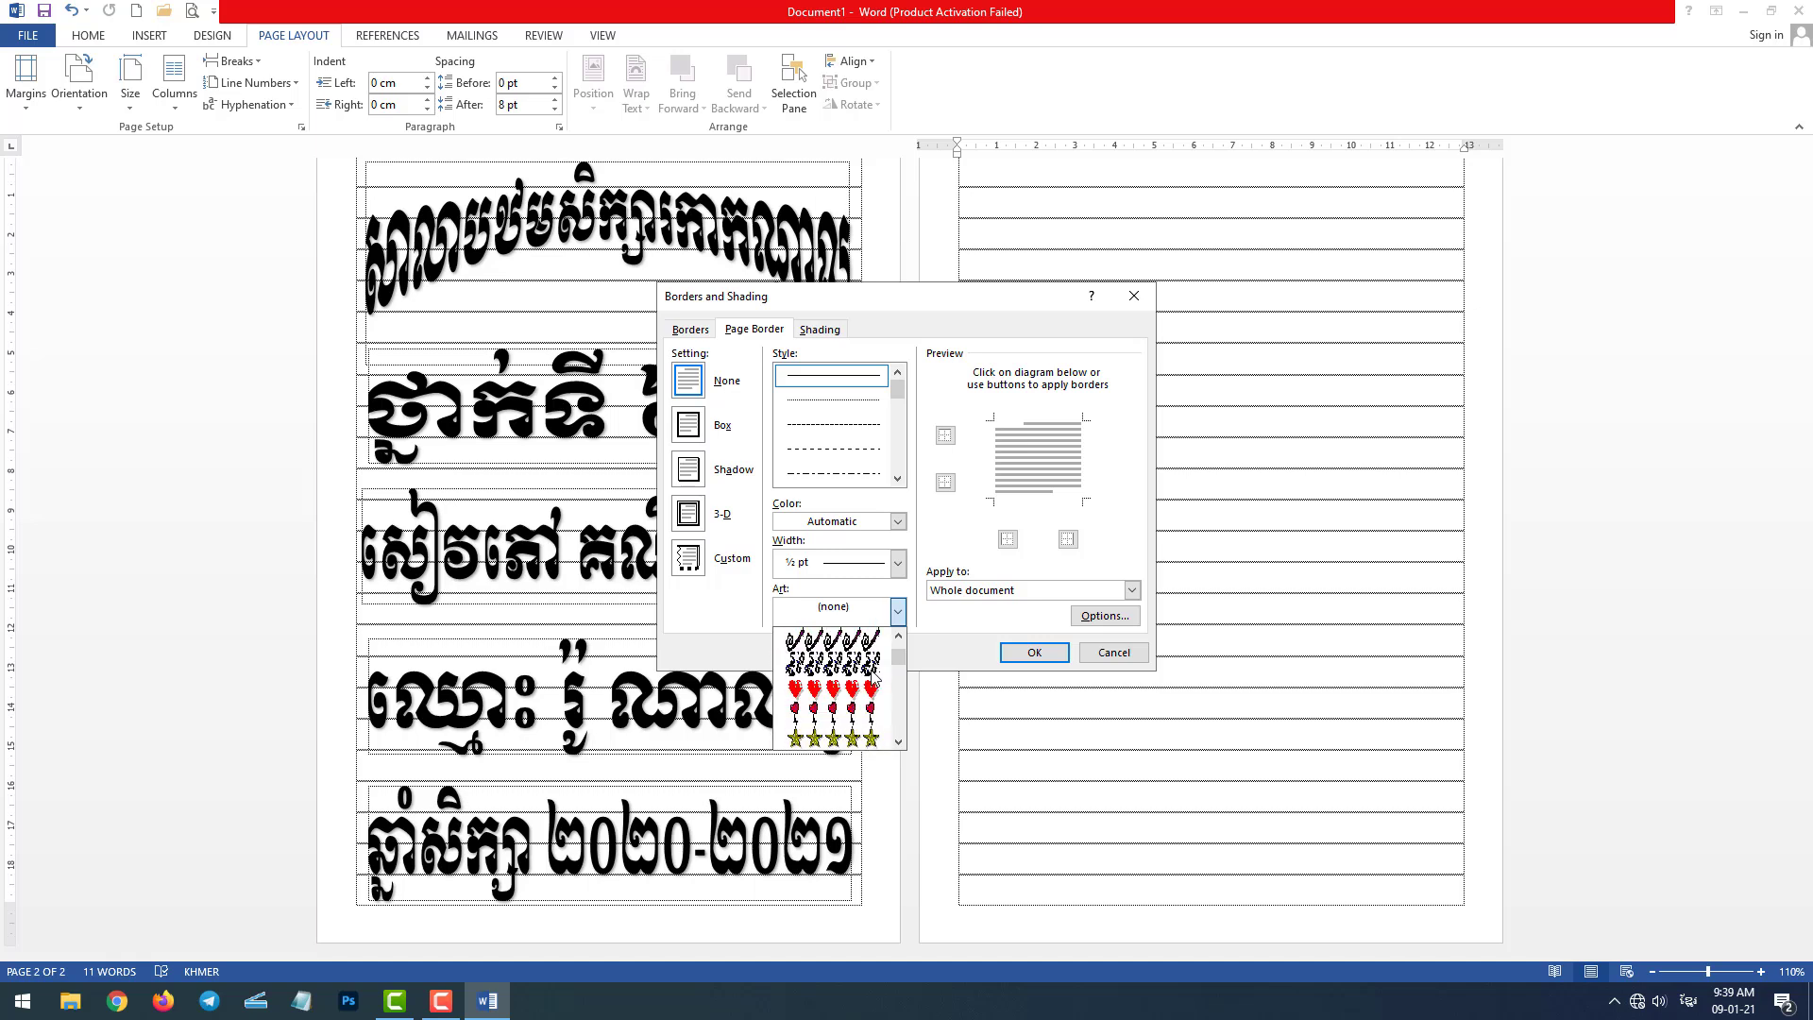
pyautogui.scroll(2, 875, 676)
pyautogui.scroll(2, 876, 677)
pyautogui.scroll(2, 878, 678)
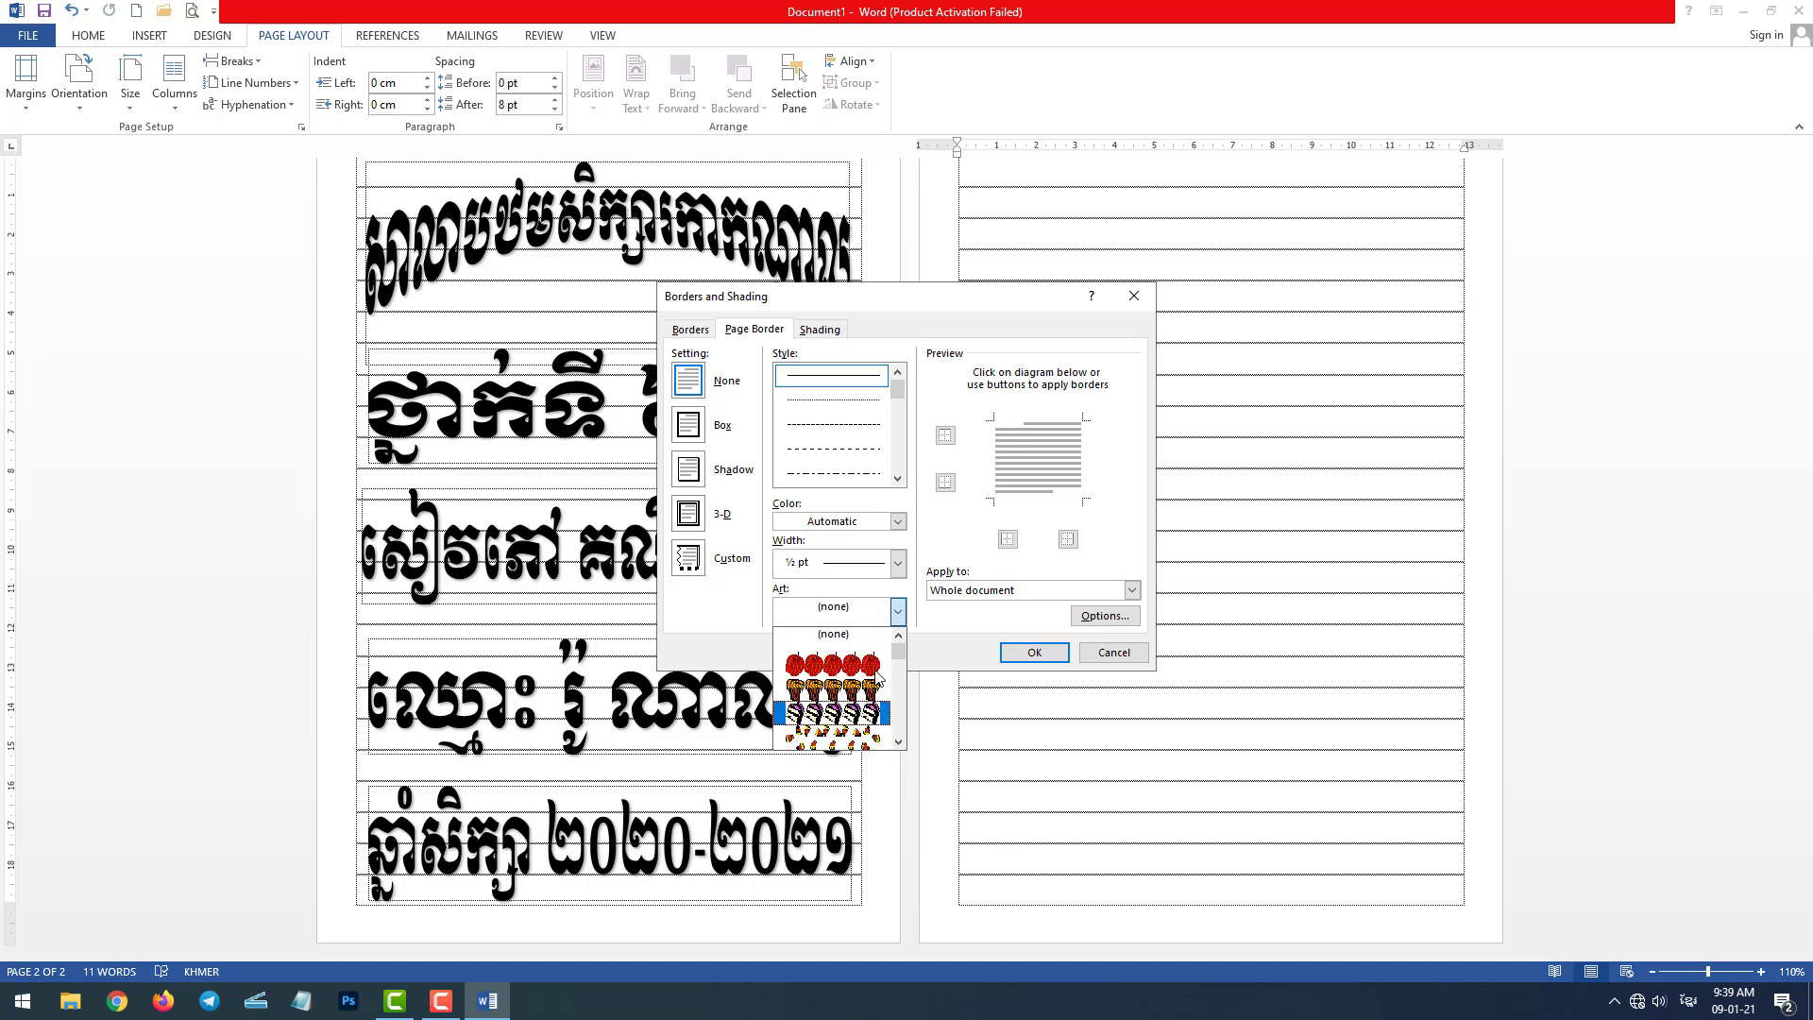
pyautogui.scroll(-1, 877, 682)
pyautogui.scroll(-2, 875, 687)
pyautogui.scroll(-1, 872, 695)
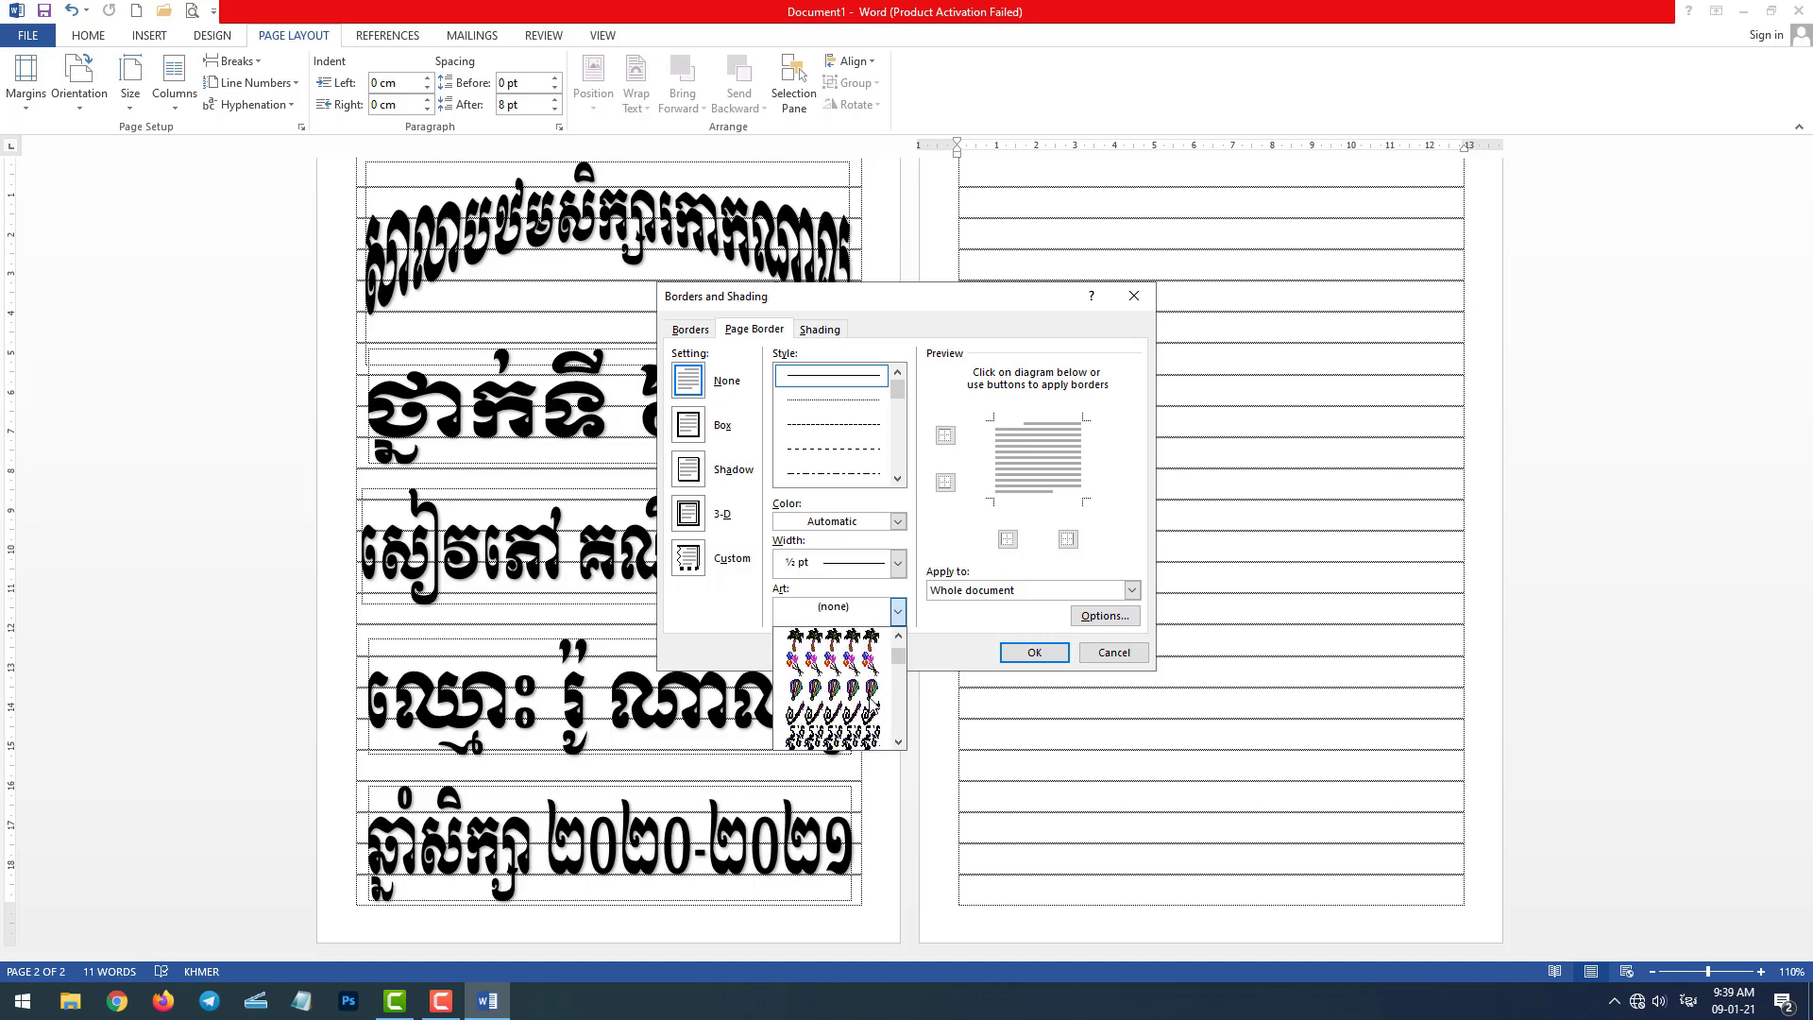
pyautogui.scroll(-2, 869, 704)
pyautogui.scroll(-2, 870, 703)
pyautogui.scroll(-2, 870, 704)
pyautogui.scroll(-1, 869, 703)
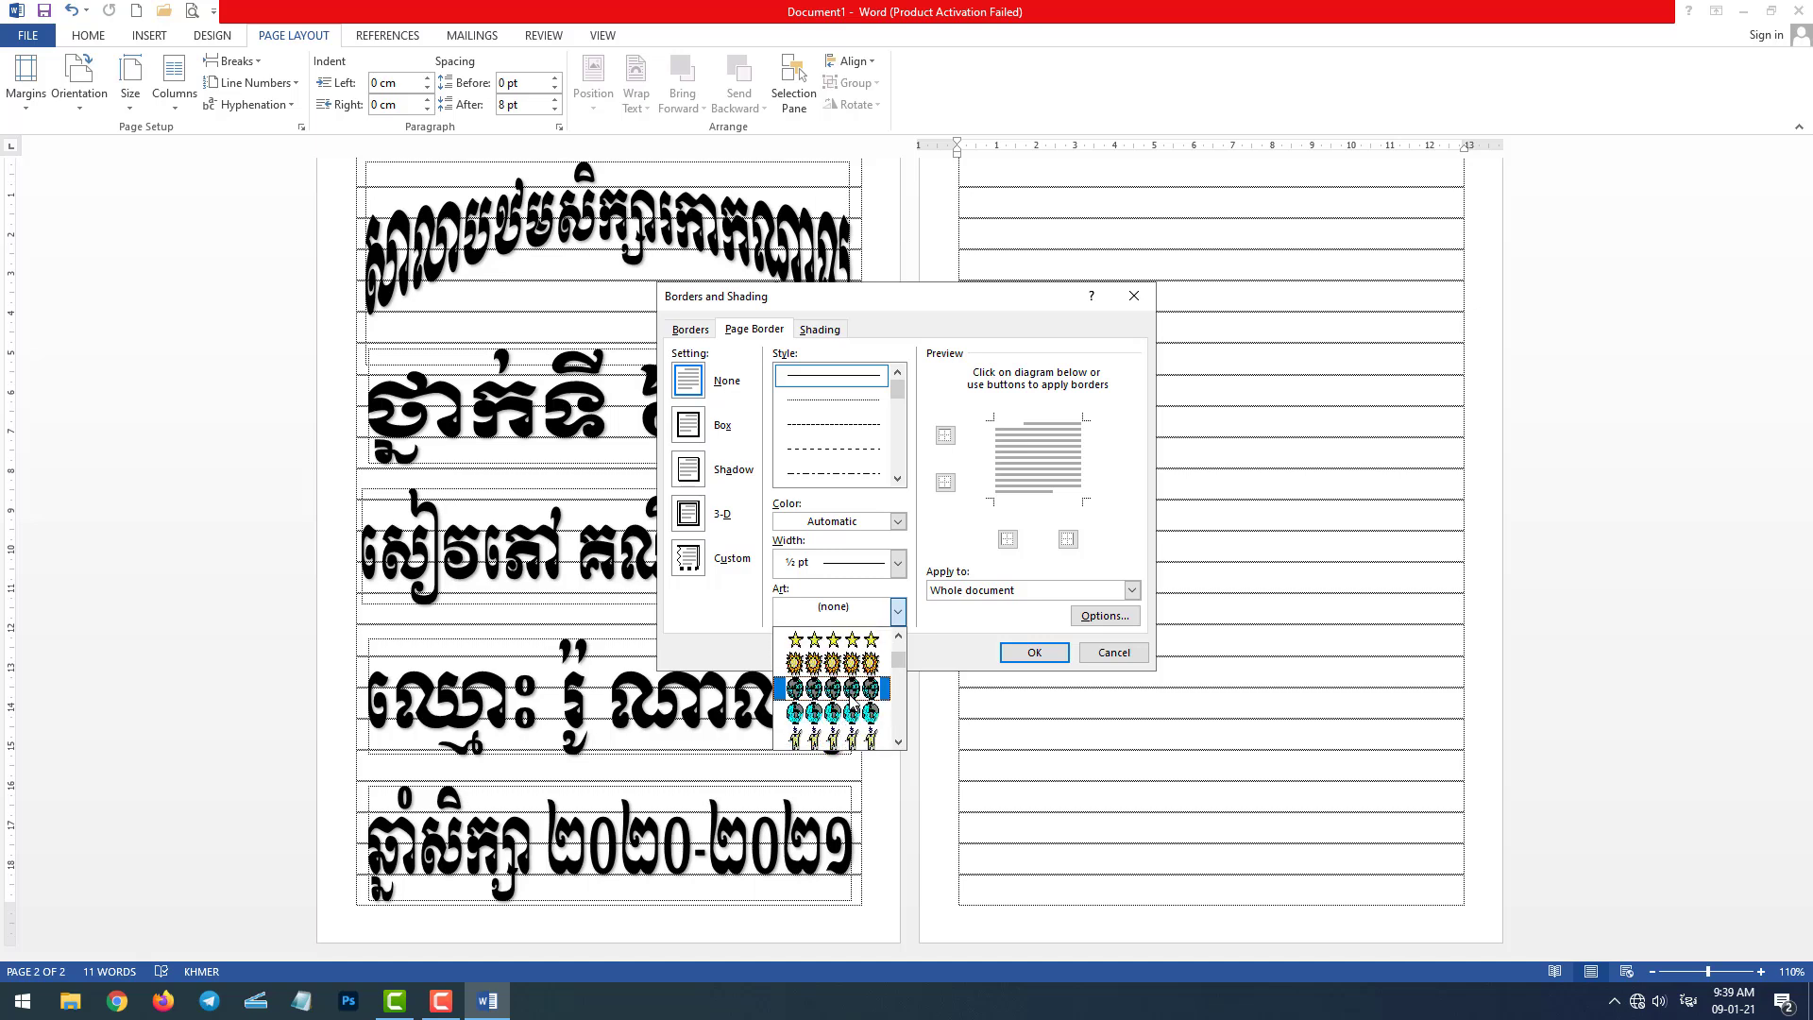
pyautogui.scroll(-2, 869, 702)
pyautogui.scroll(-2, 839, 696)
pyautogui.scroll(-2, 839, 696)
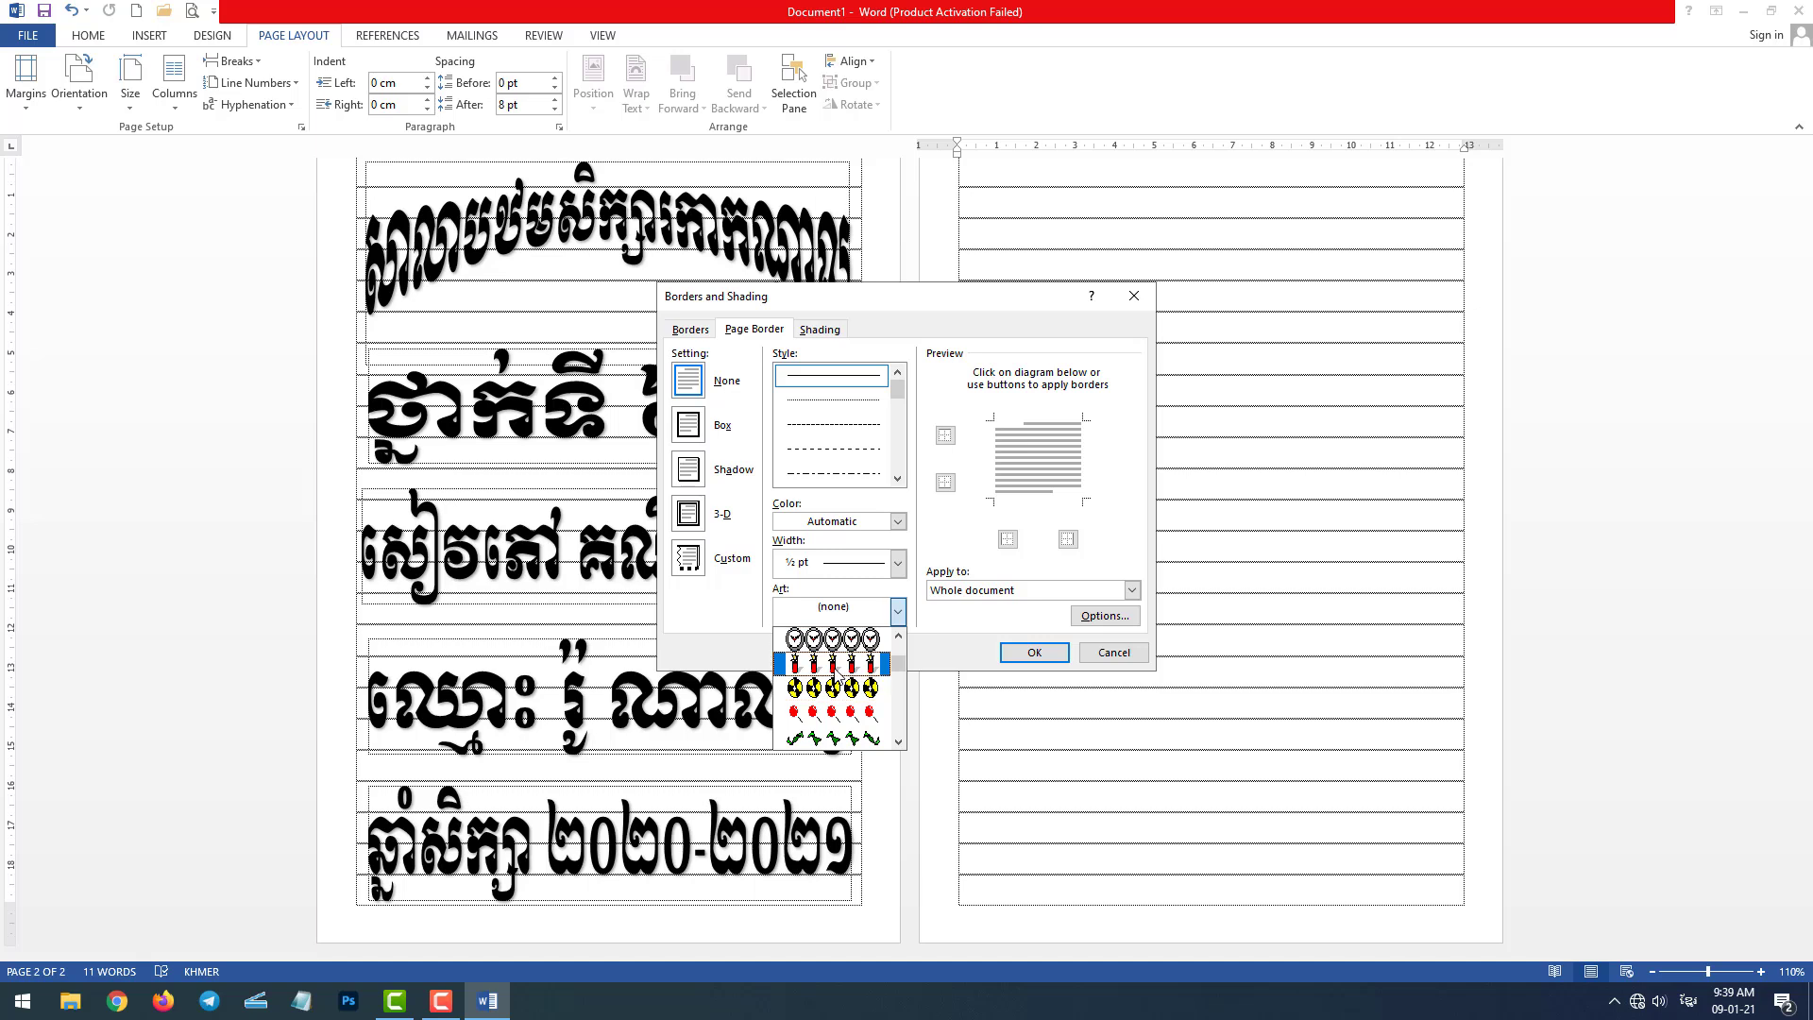
pyautogui.click(839, 676)
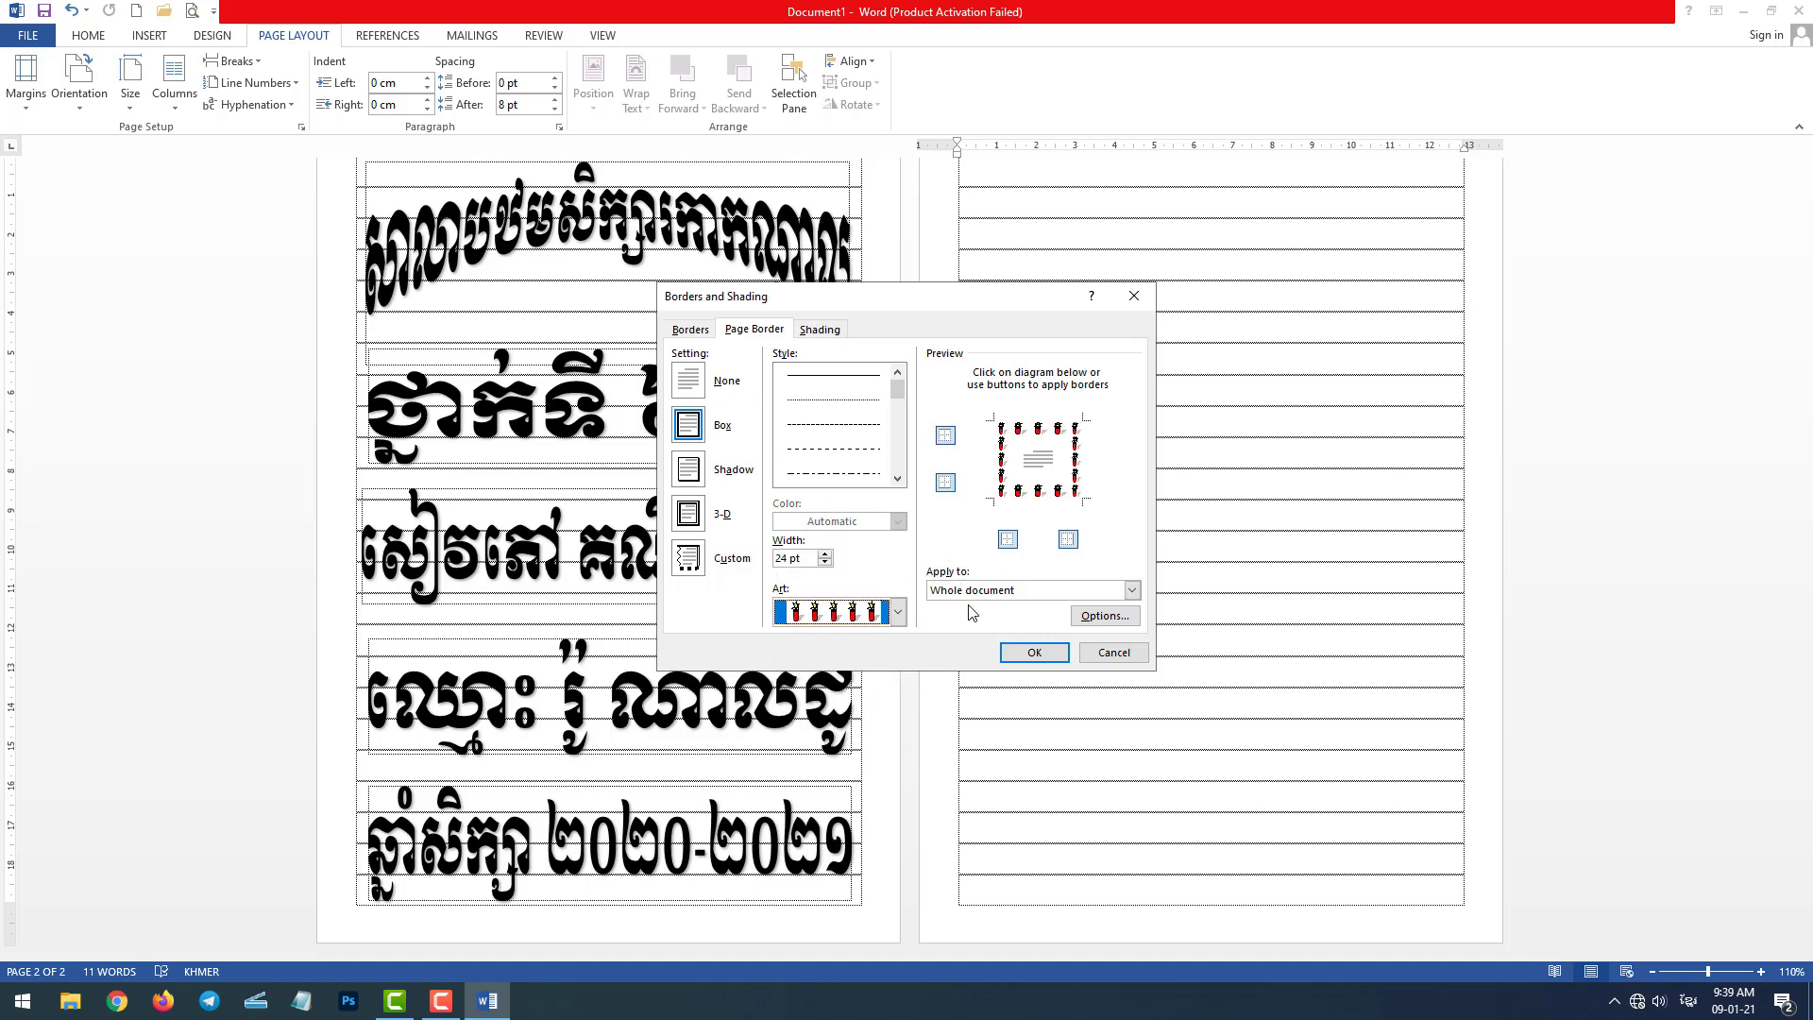
pyautogui.click(1024, 661)
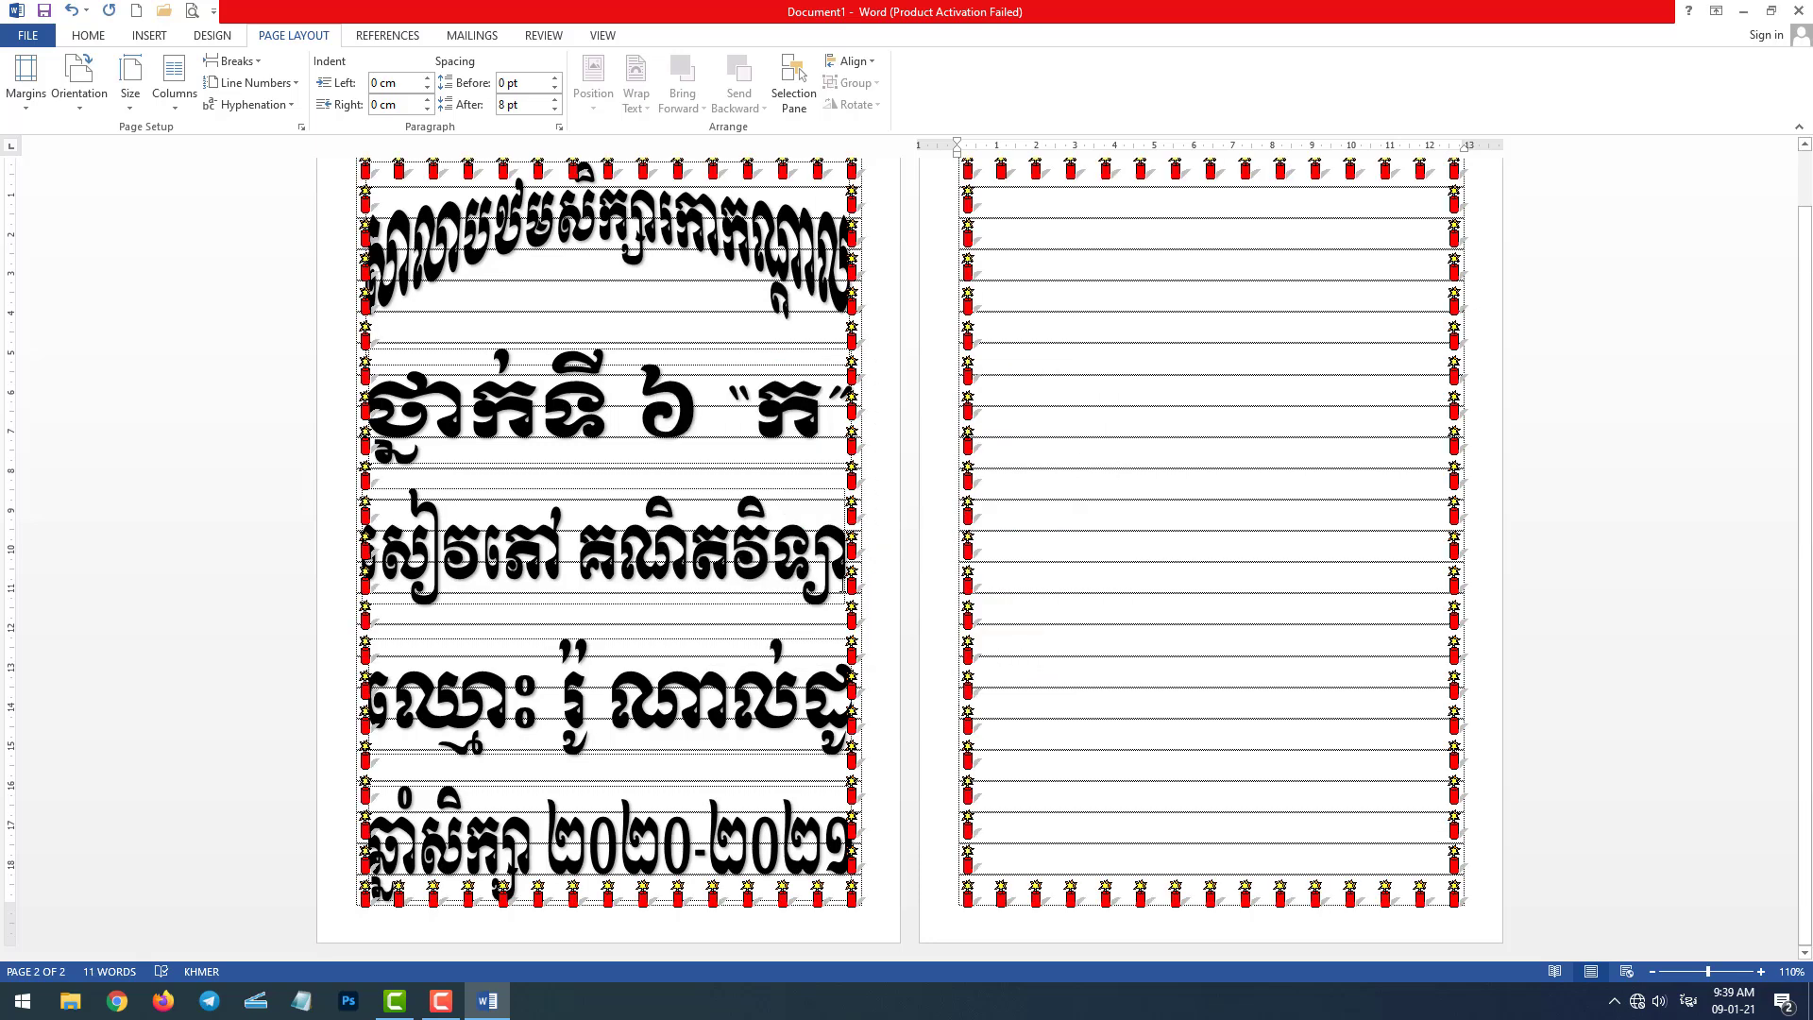
# Step: Narrow the top curved title from both sides, then select the class-level WordArt
pyautogui.scroll(1, 907, 557)
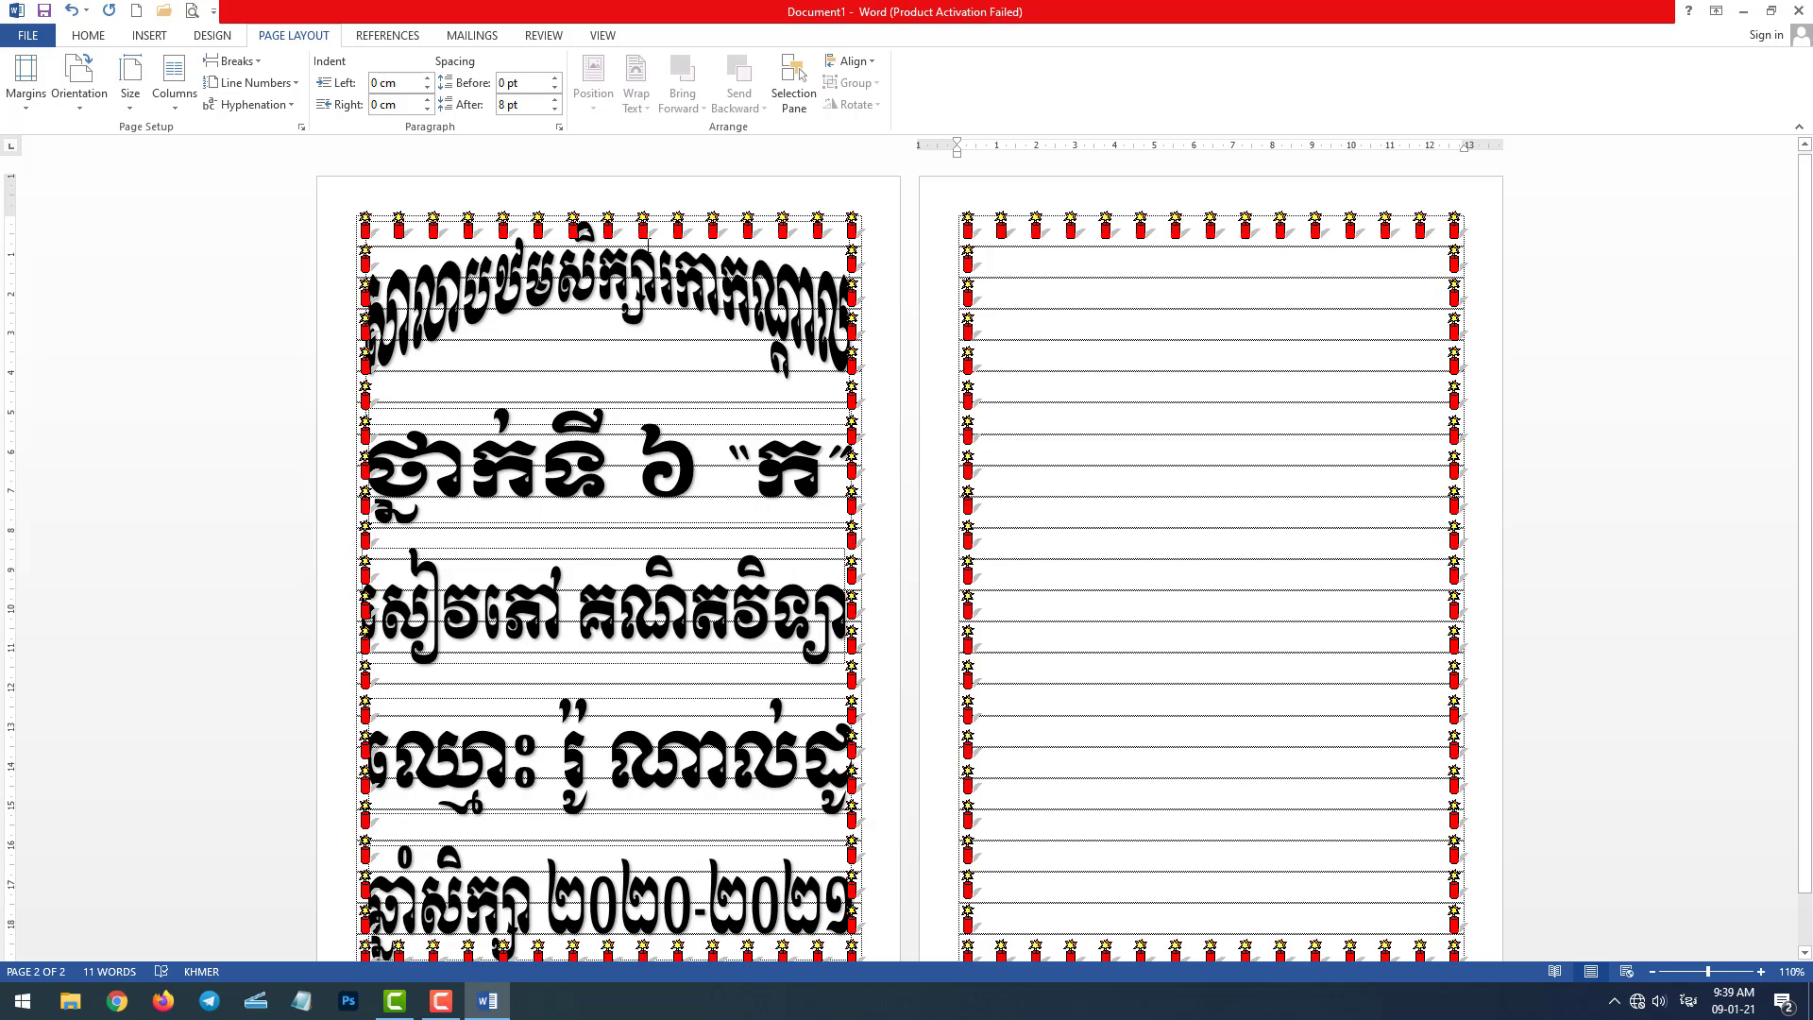
pyautogui.scroll(-1, 691, 310)
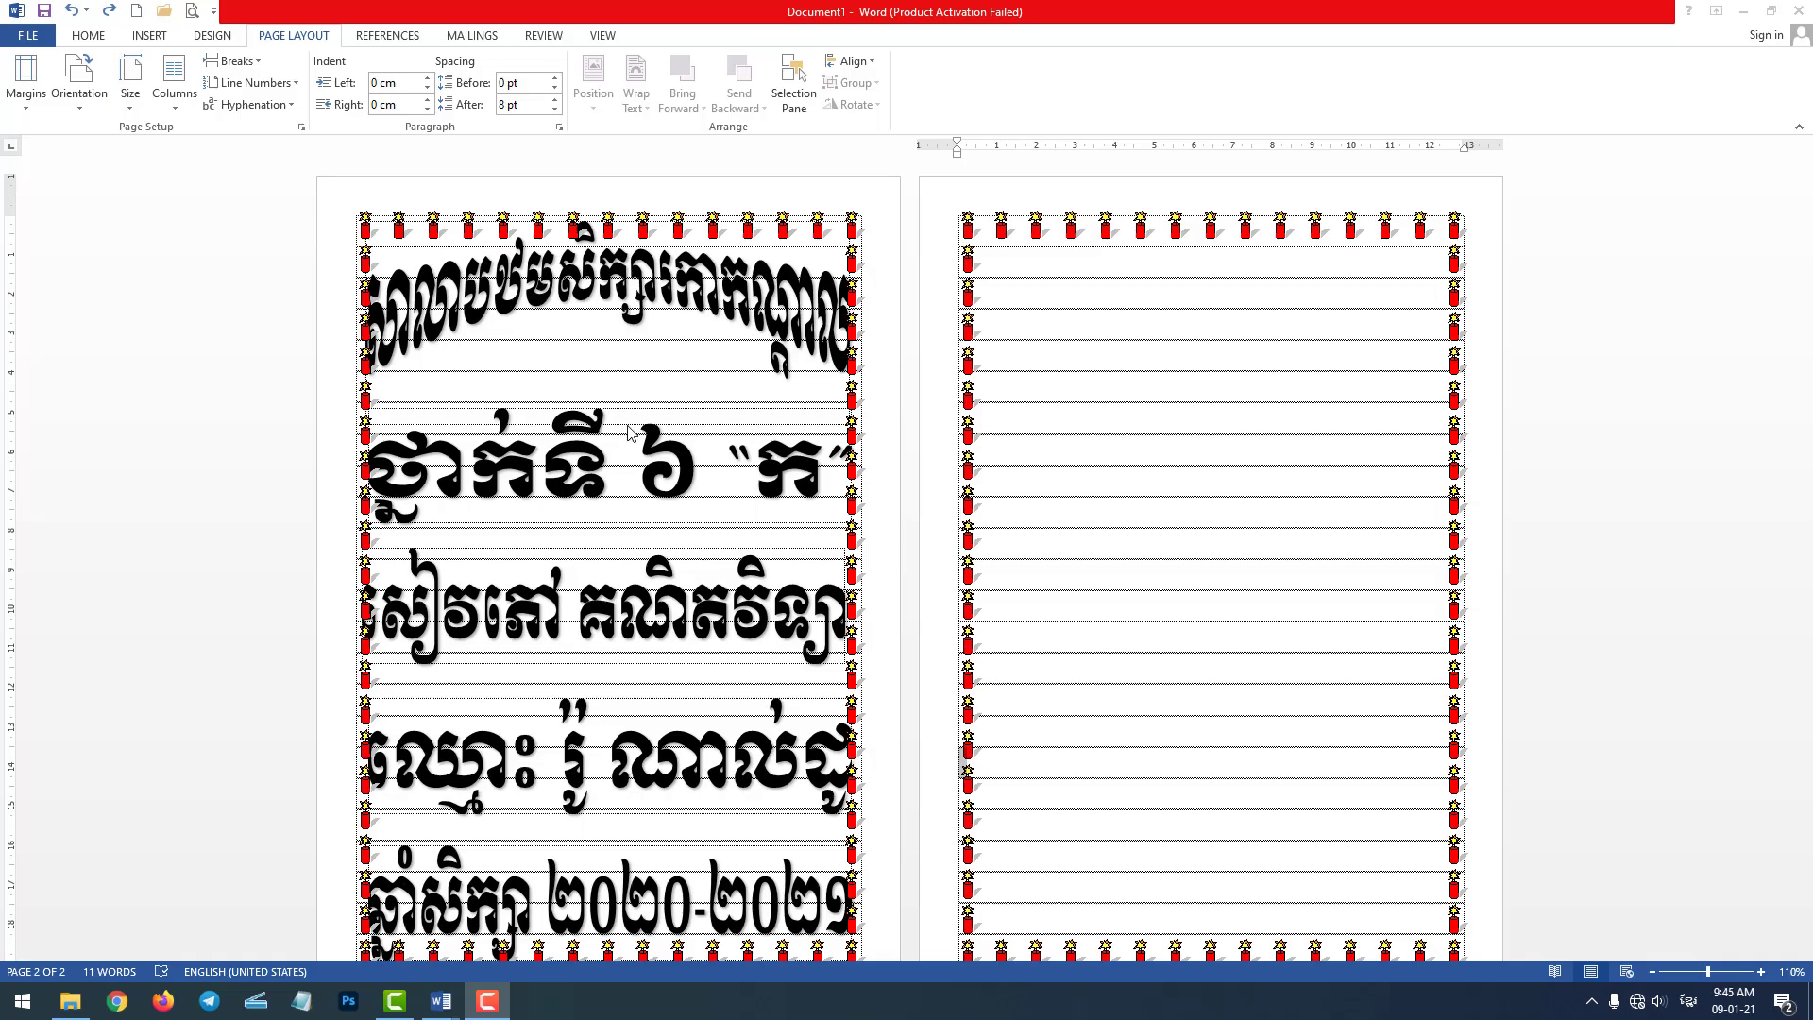
pyautogui.click(632, 278)
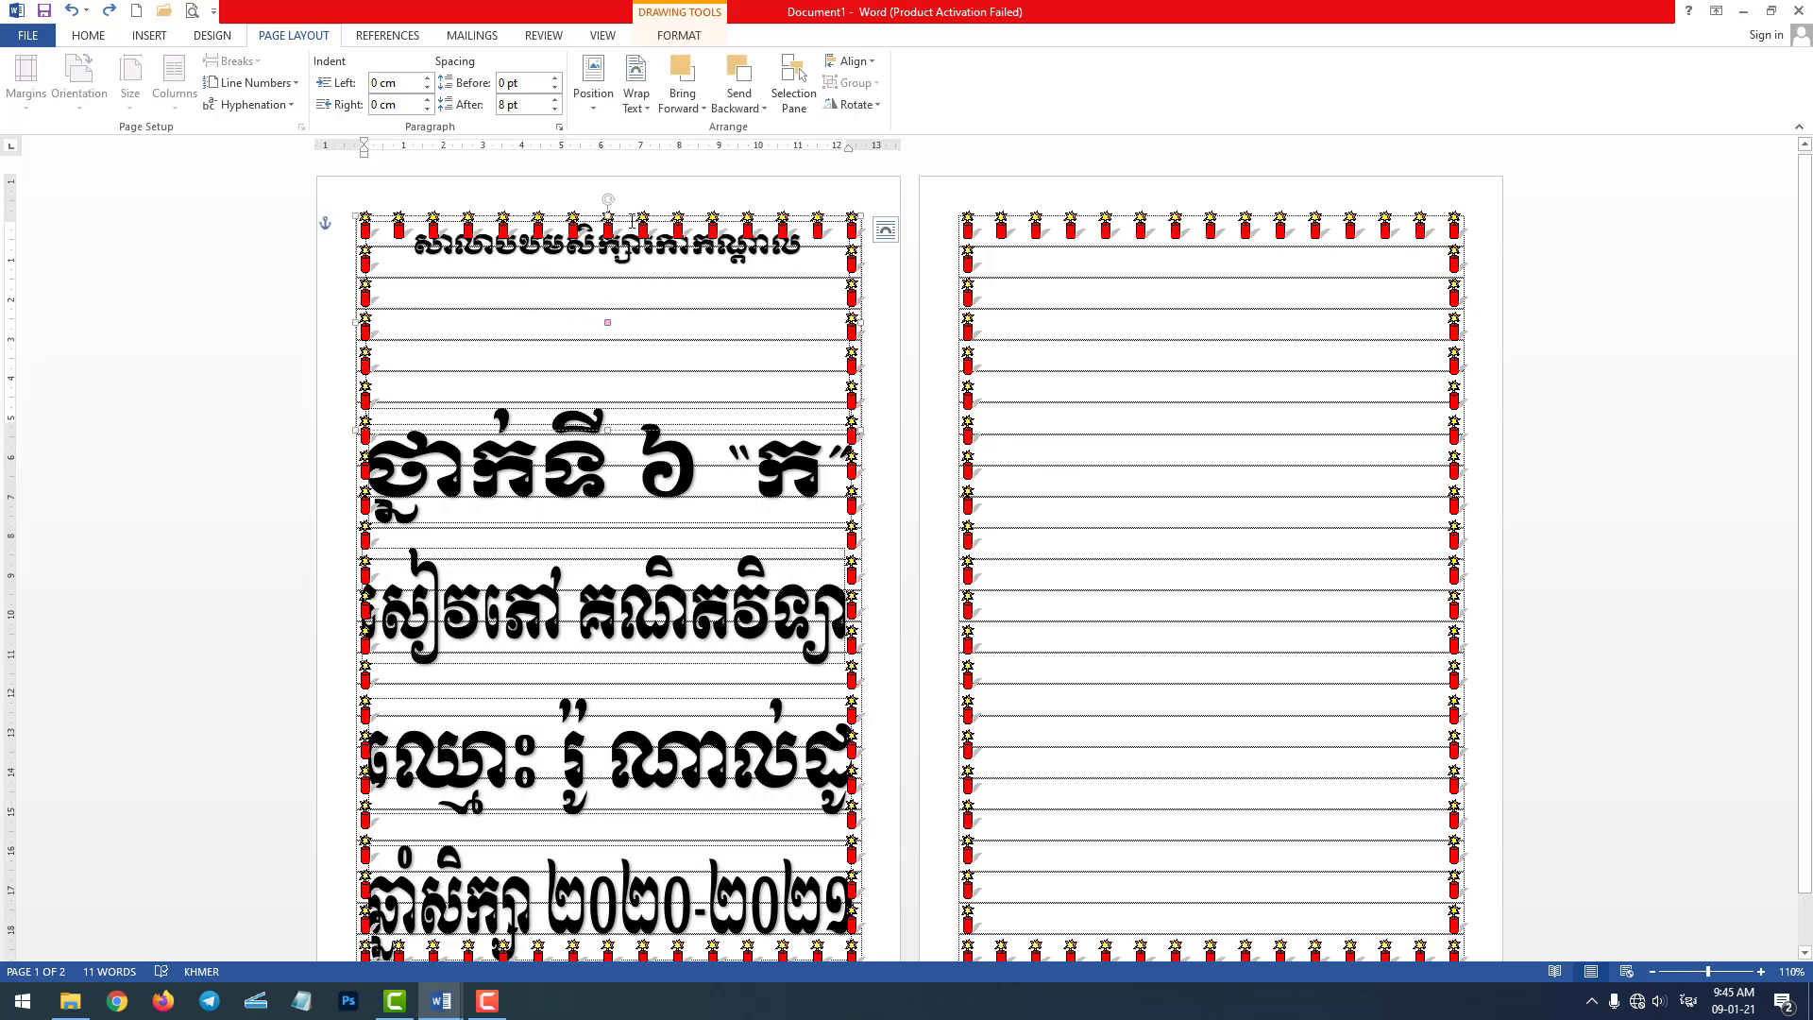
pyautogui.press('Escape')
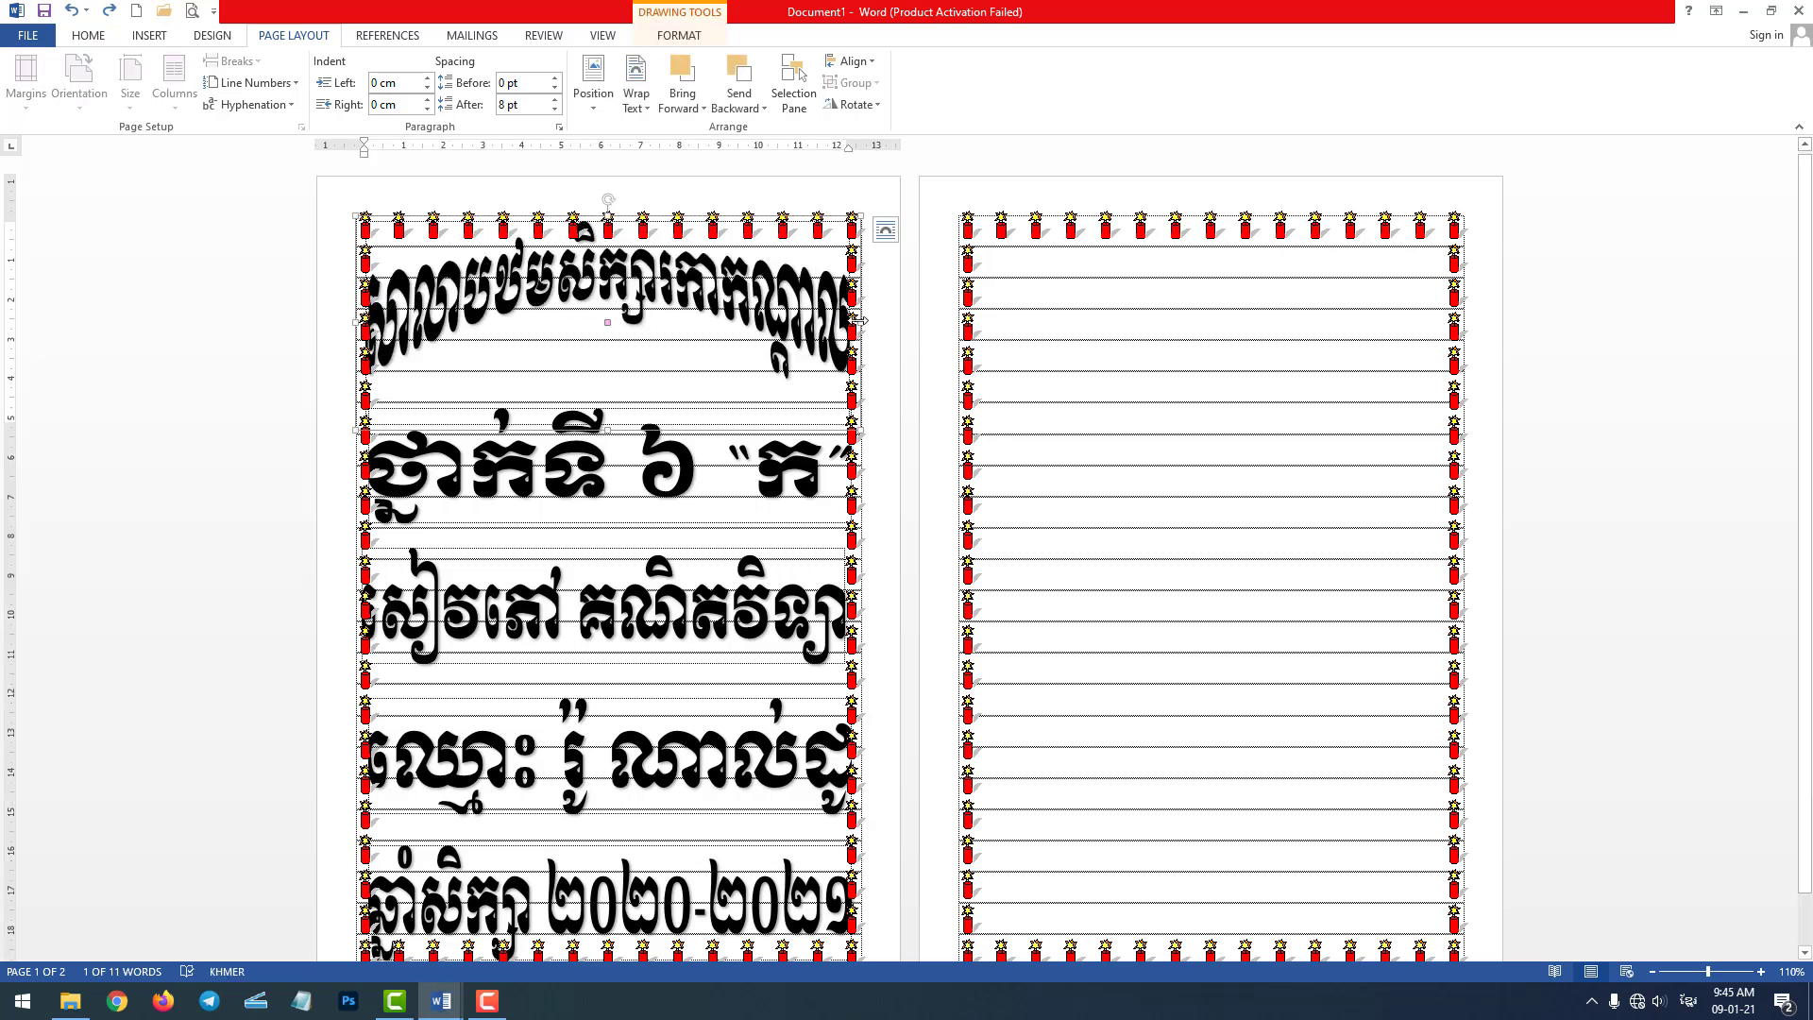
pyautogui.moveTo(858, 321); pyautogui.dragTo(843, 321)
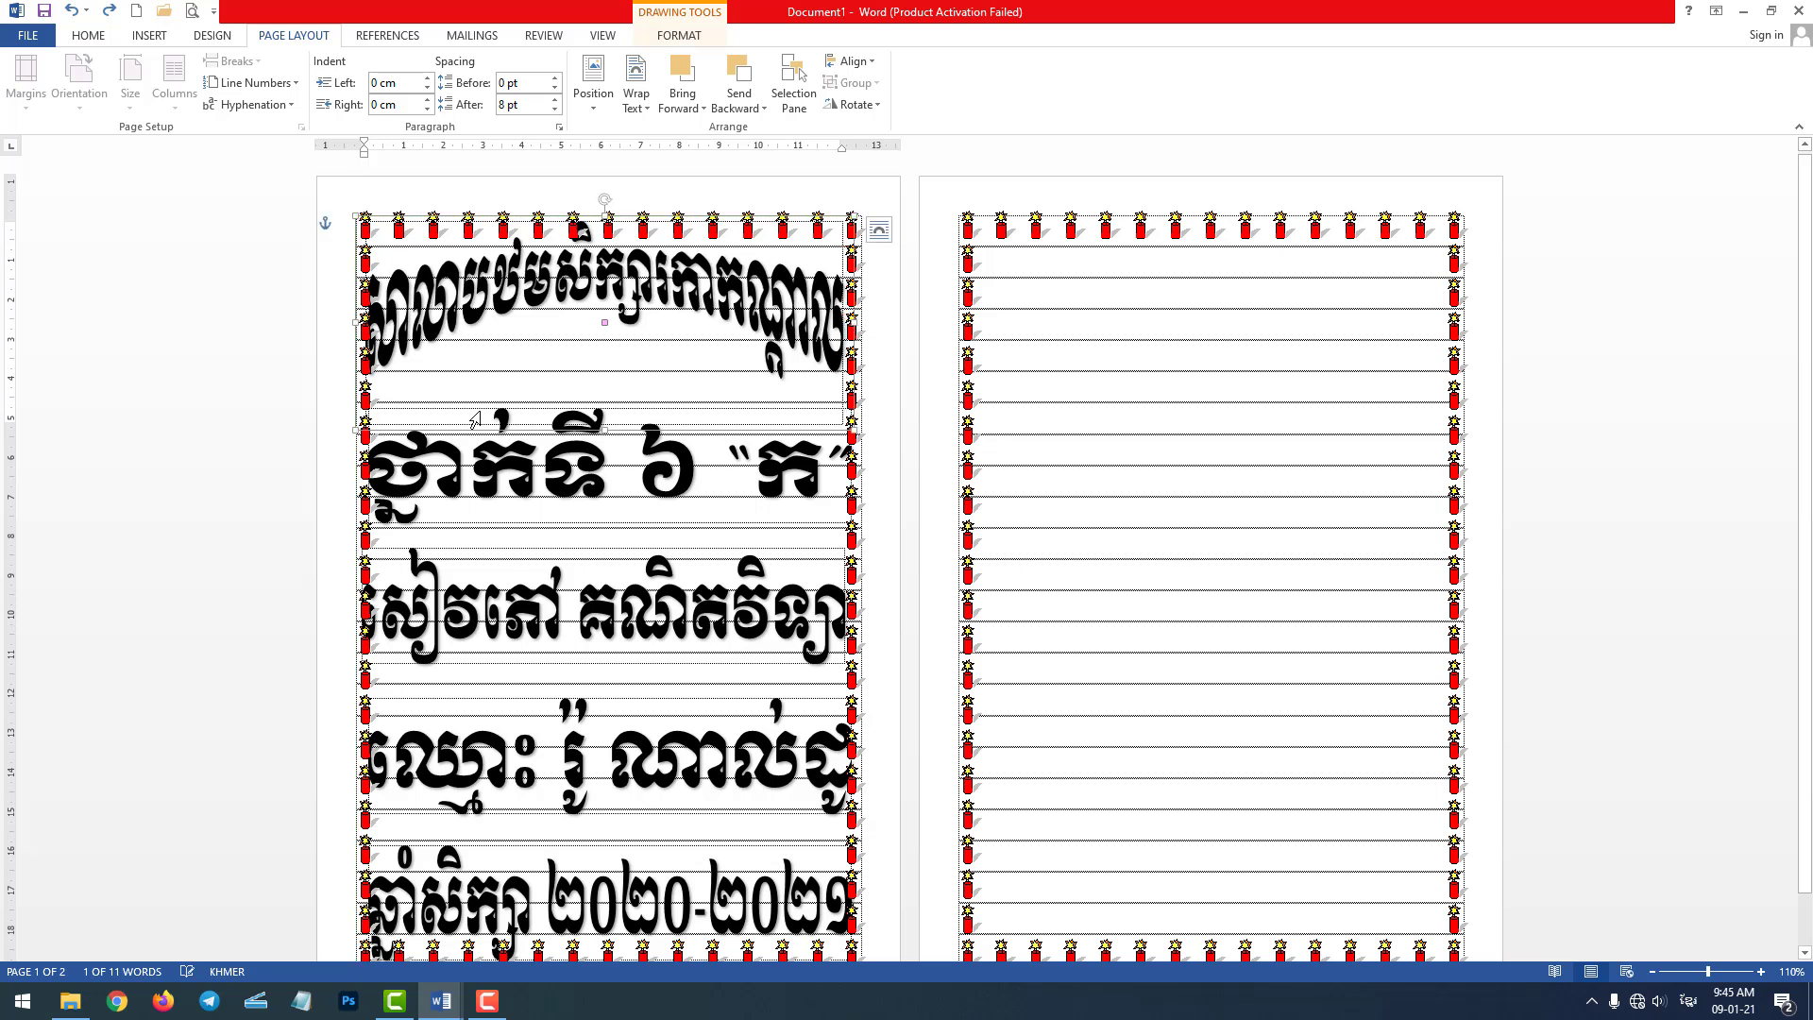
pyautogui.moveTo(350, 322); pyautogui.dragTo(357, 322)
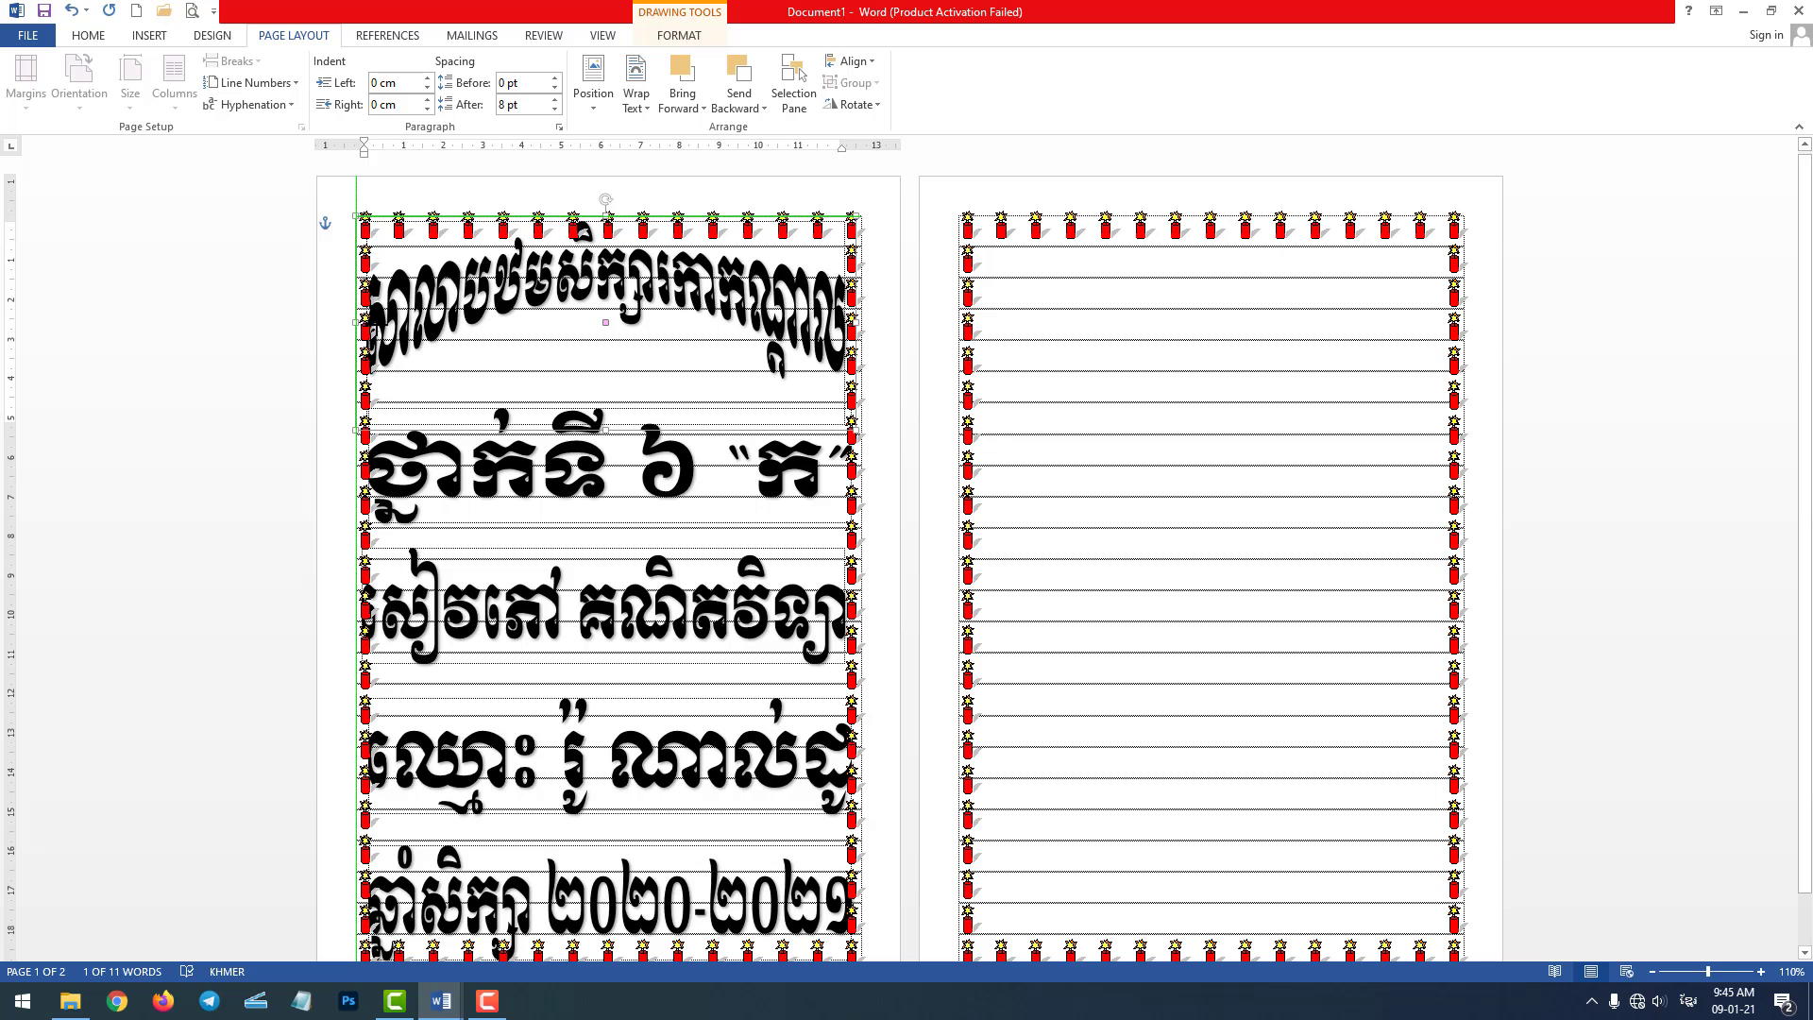
pyautogui.moveTo(357, 322); pyautogui.dragTo(375, 318)
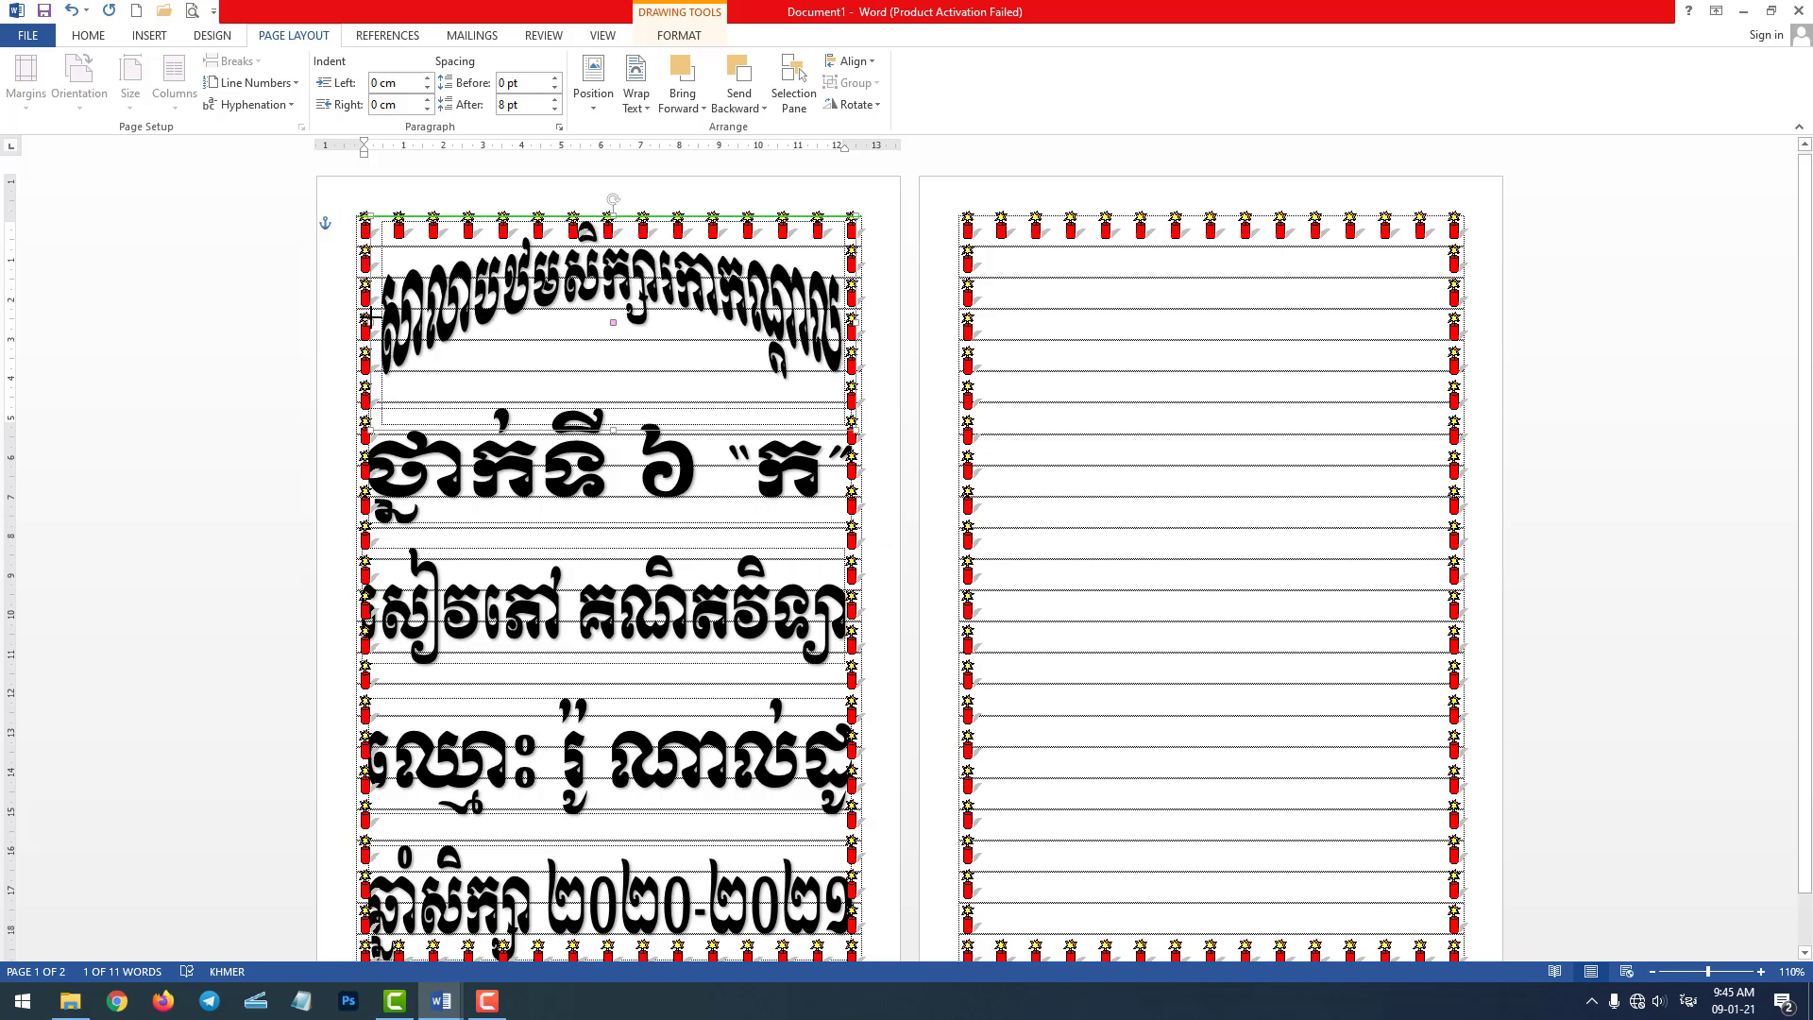
pyautogui.moveTo(375, 318); pyautogui.dragTo(375, 318)
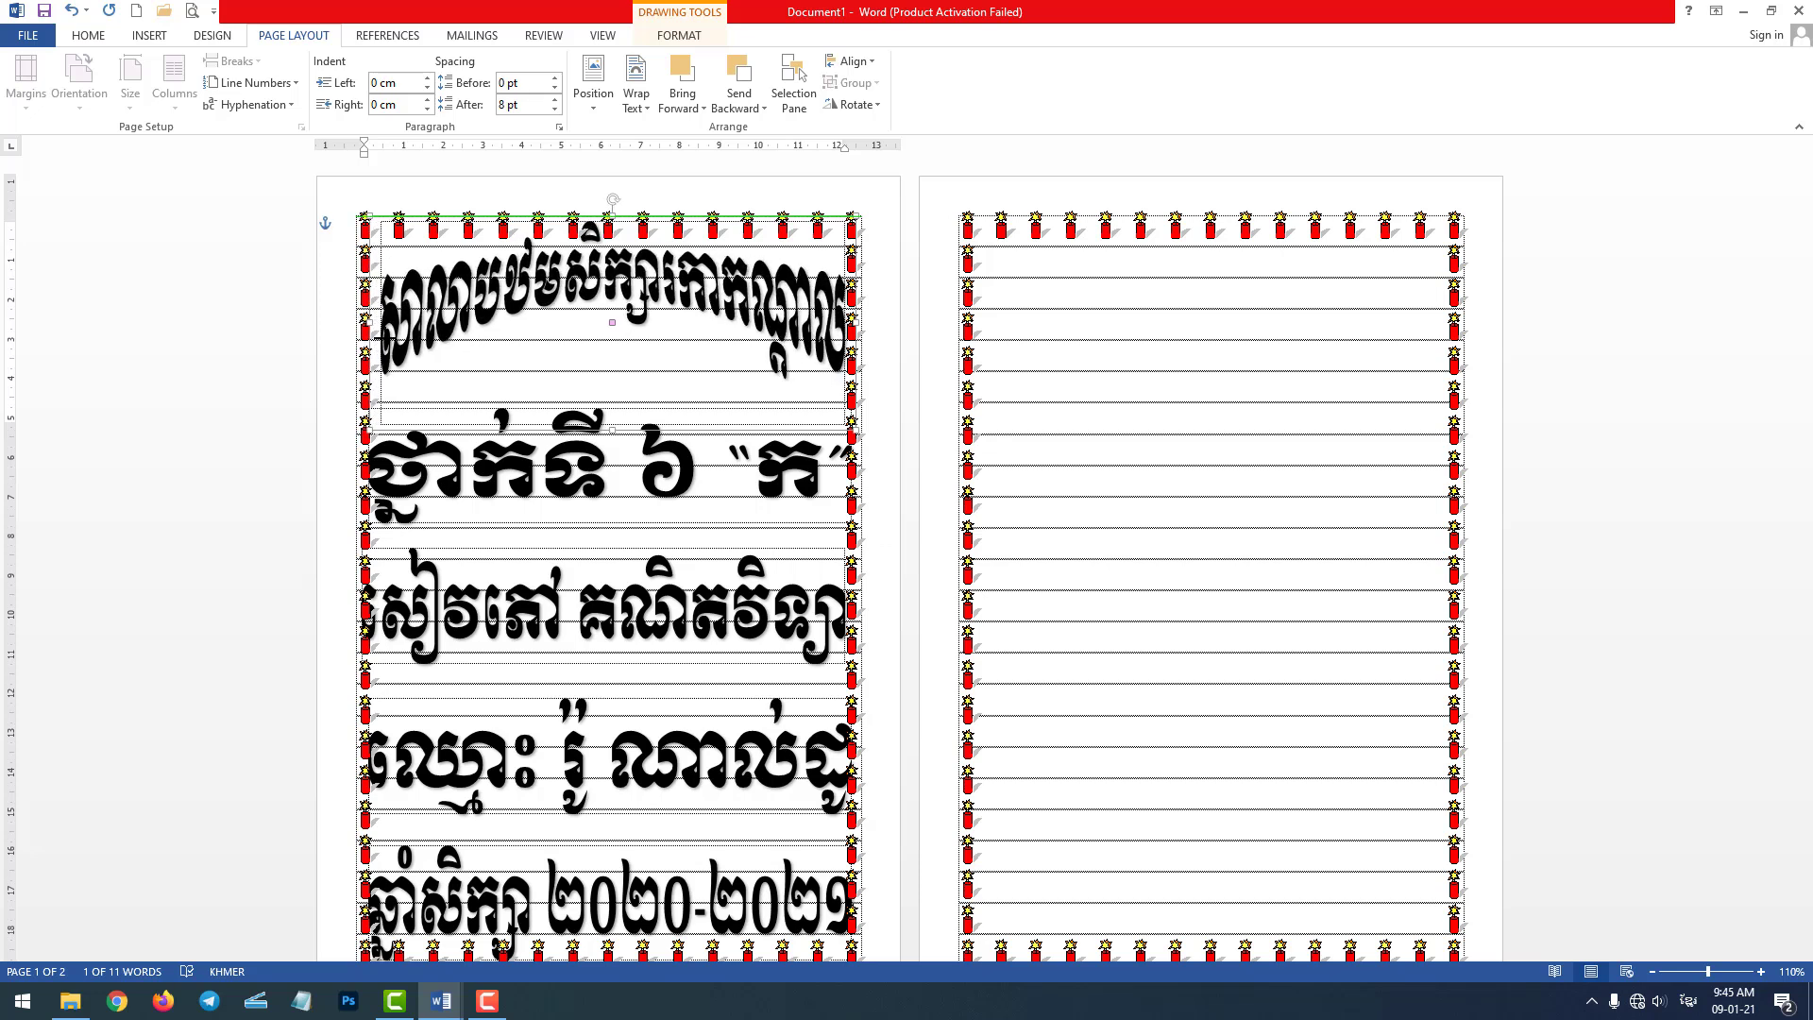
pyautogui.click(1021, 424)
pyautogui.click(664, 302)
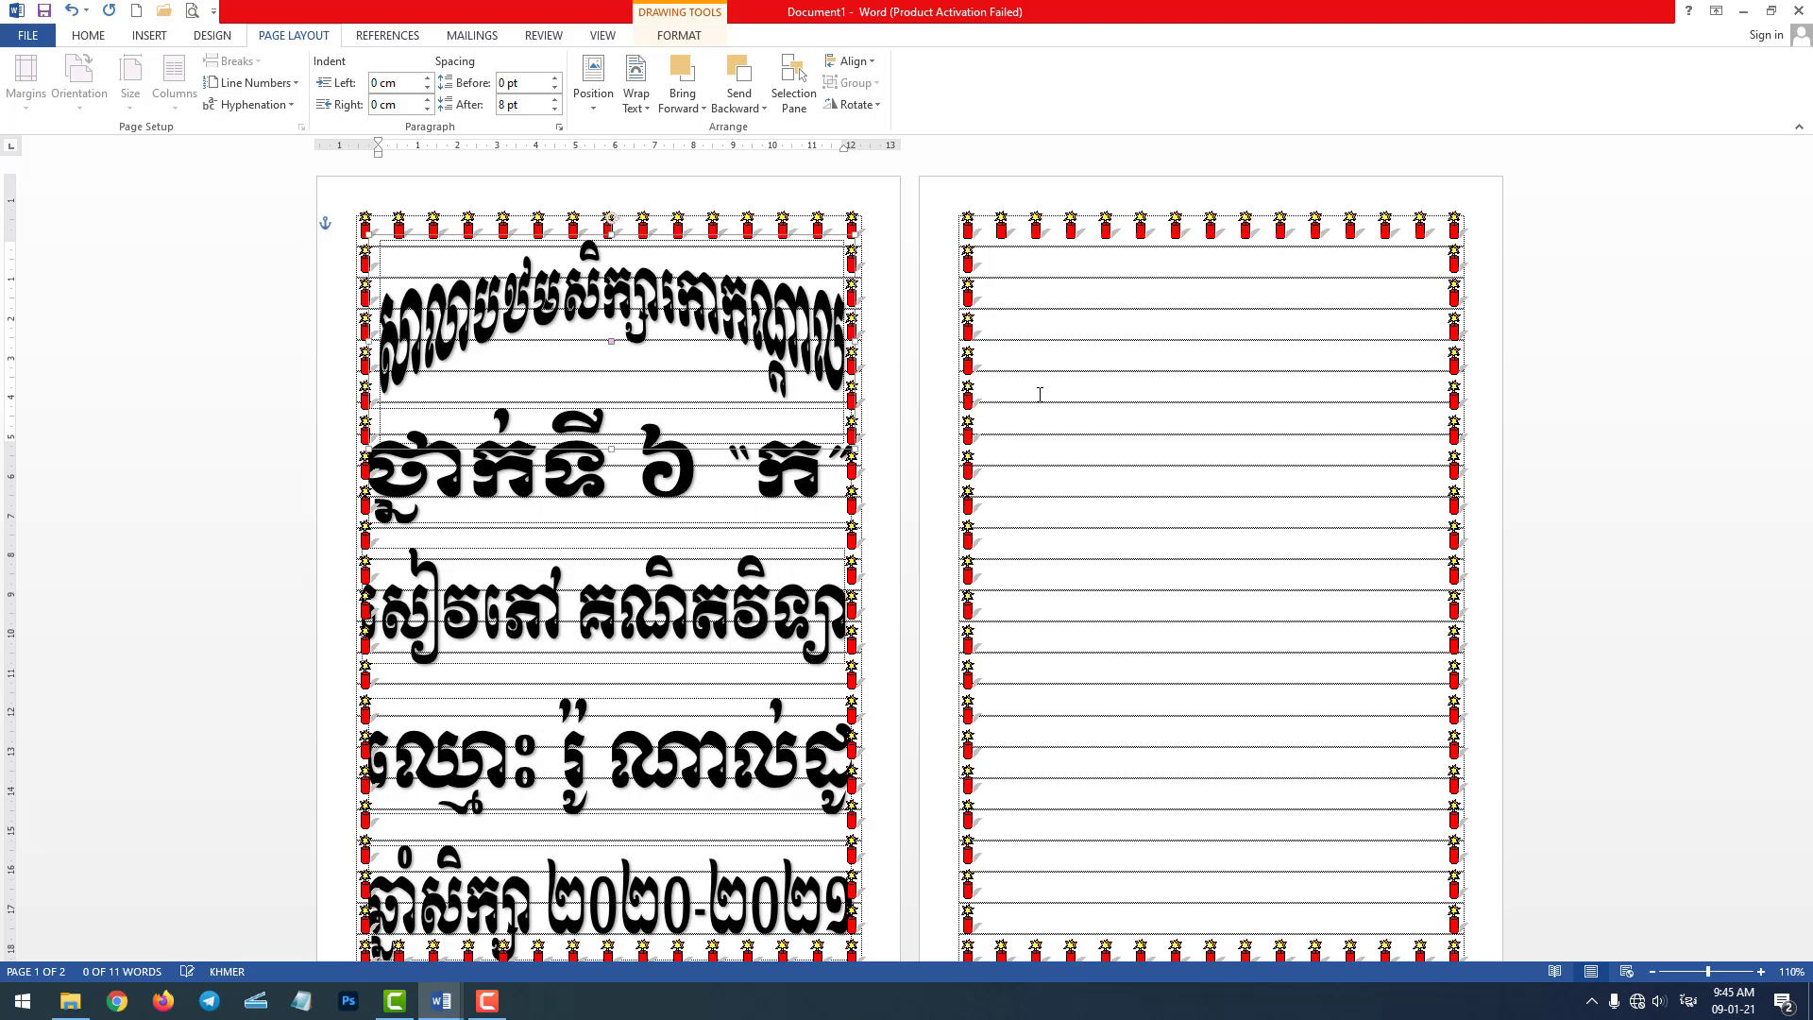
pyautogui.click(1057, 396)
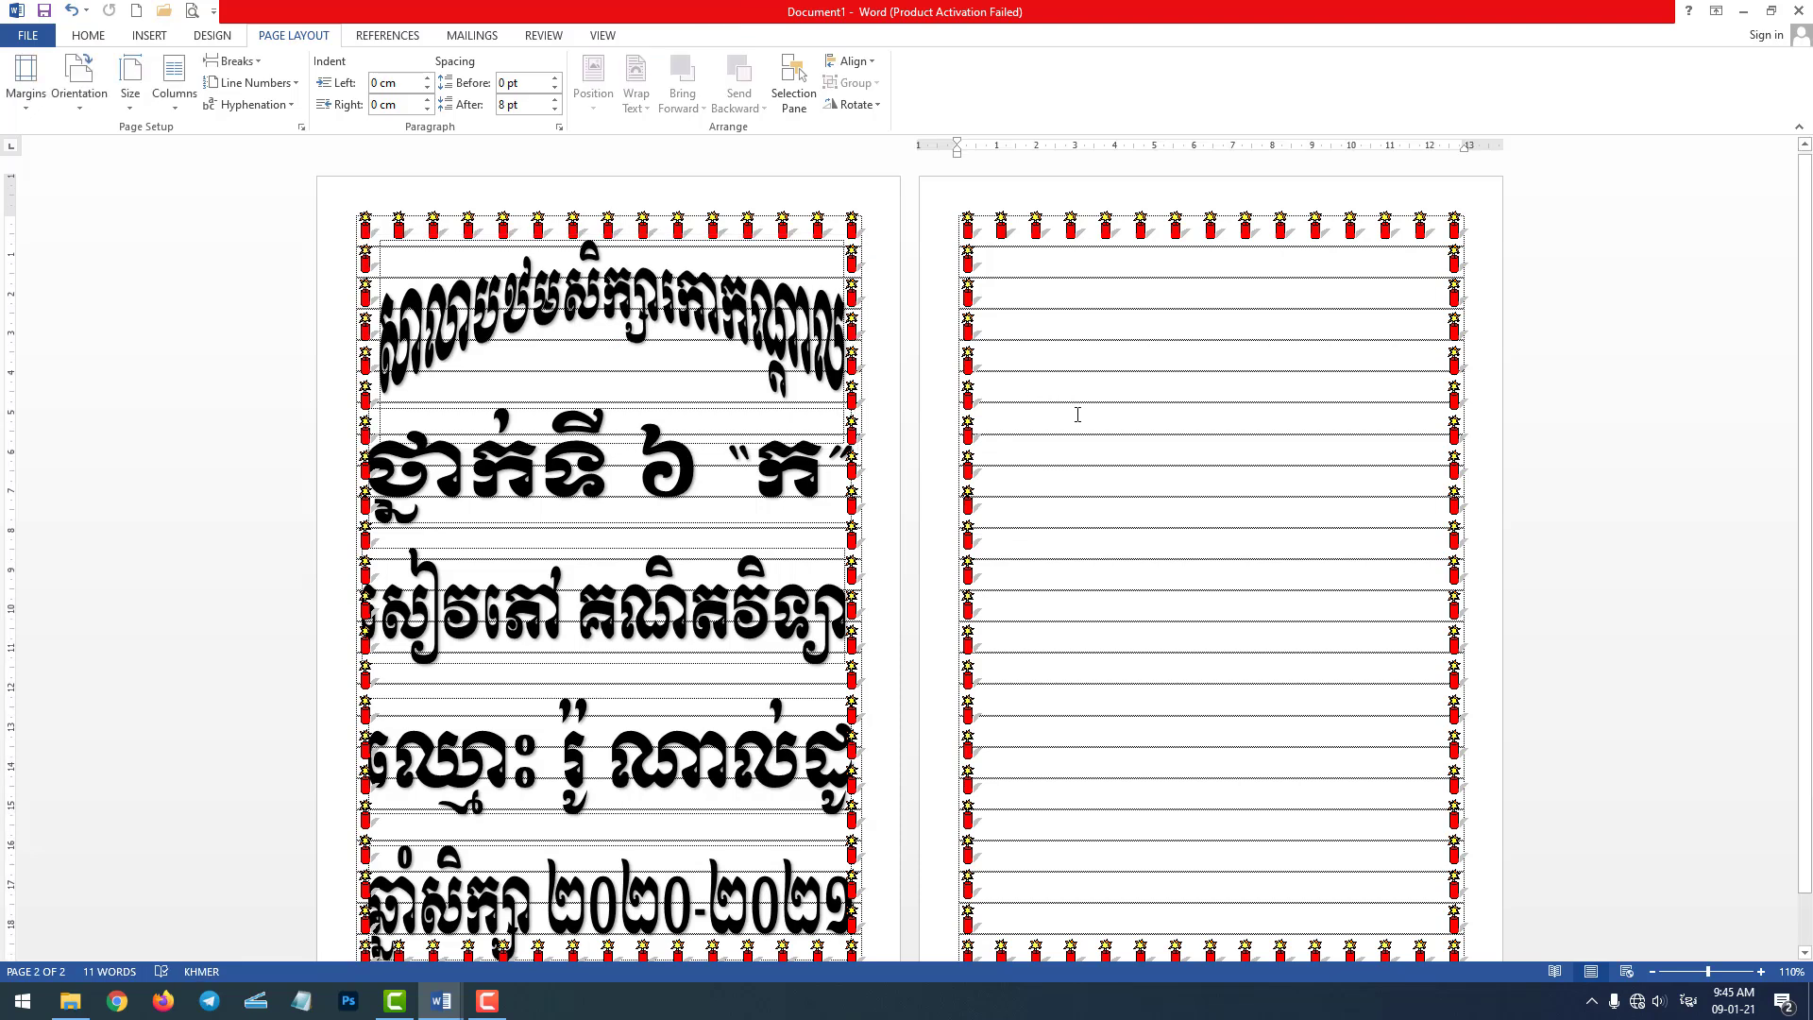
pyautogui.click(506, 483)
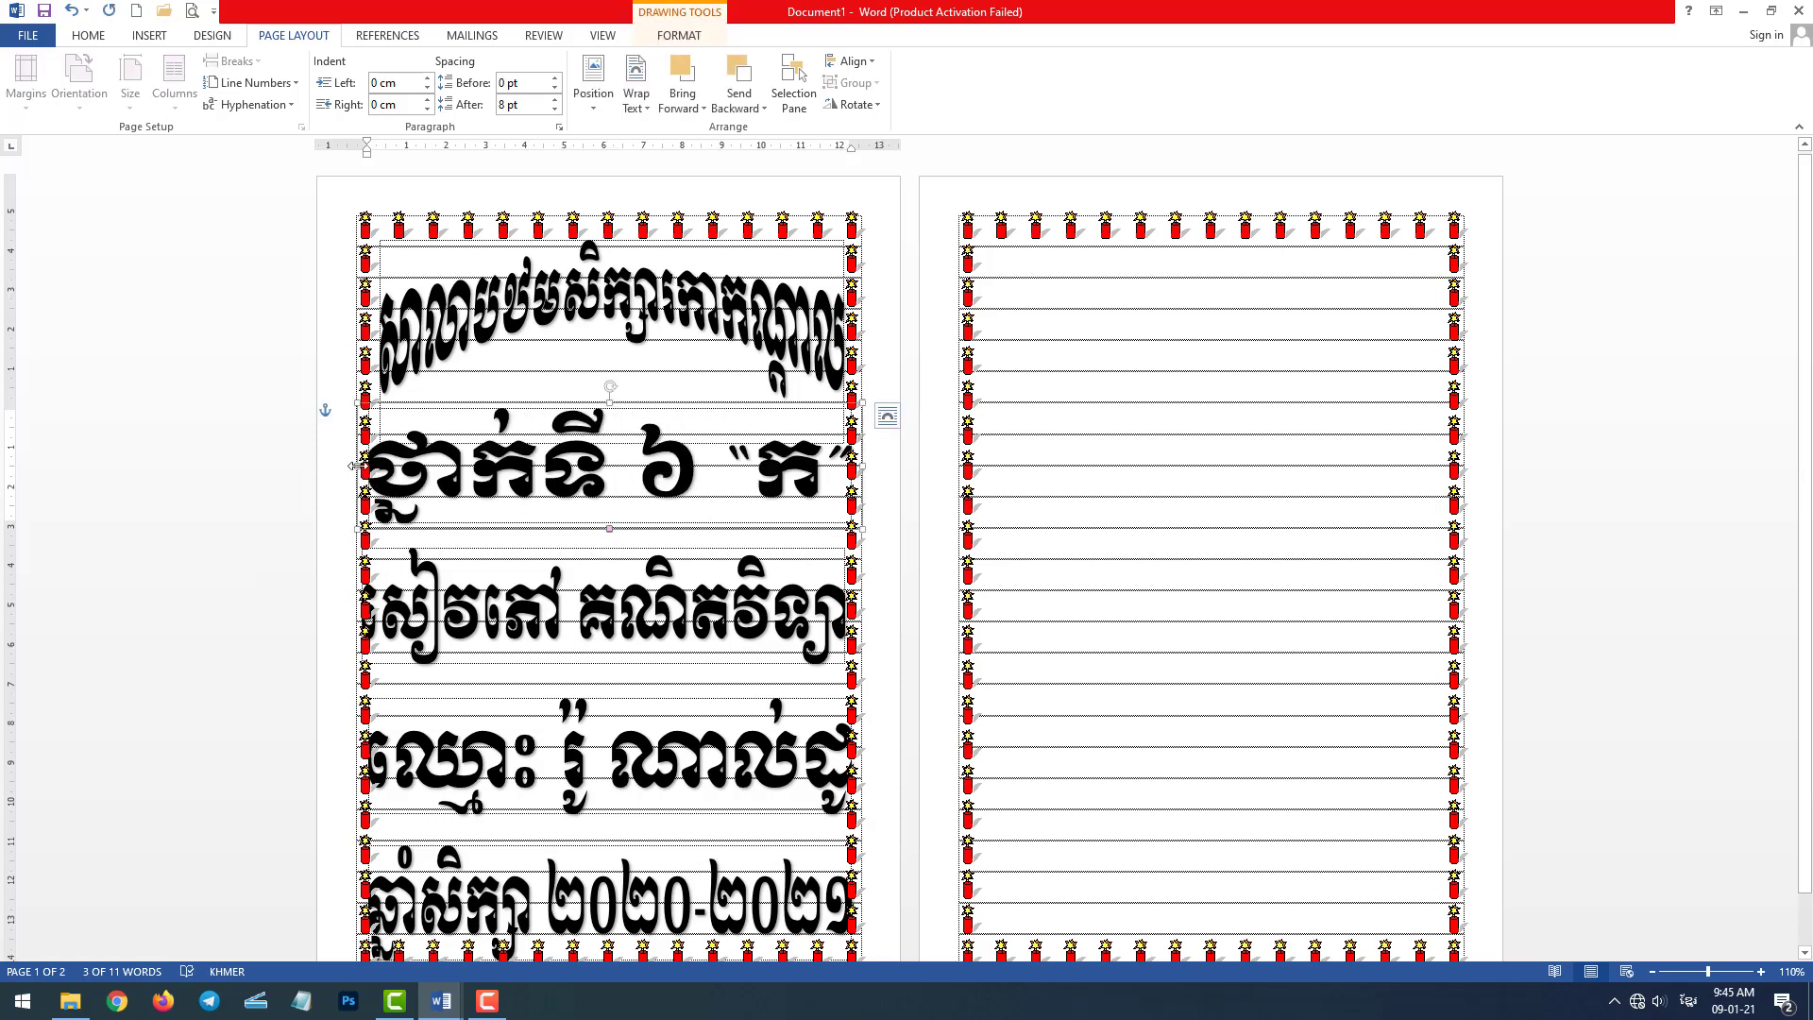
# Step: Align the class and mathematics subject WordArt edges to the green guides inside the border
pyautogui.moveTo(357, 466); pyautogui.dragTo(377, 465)
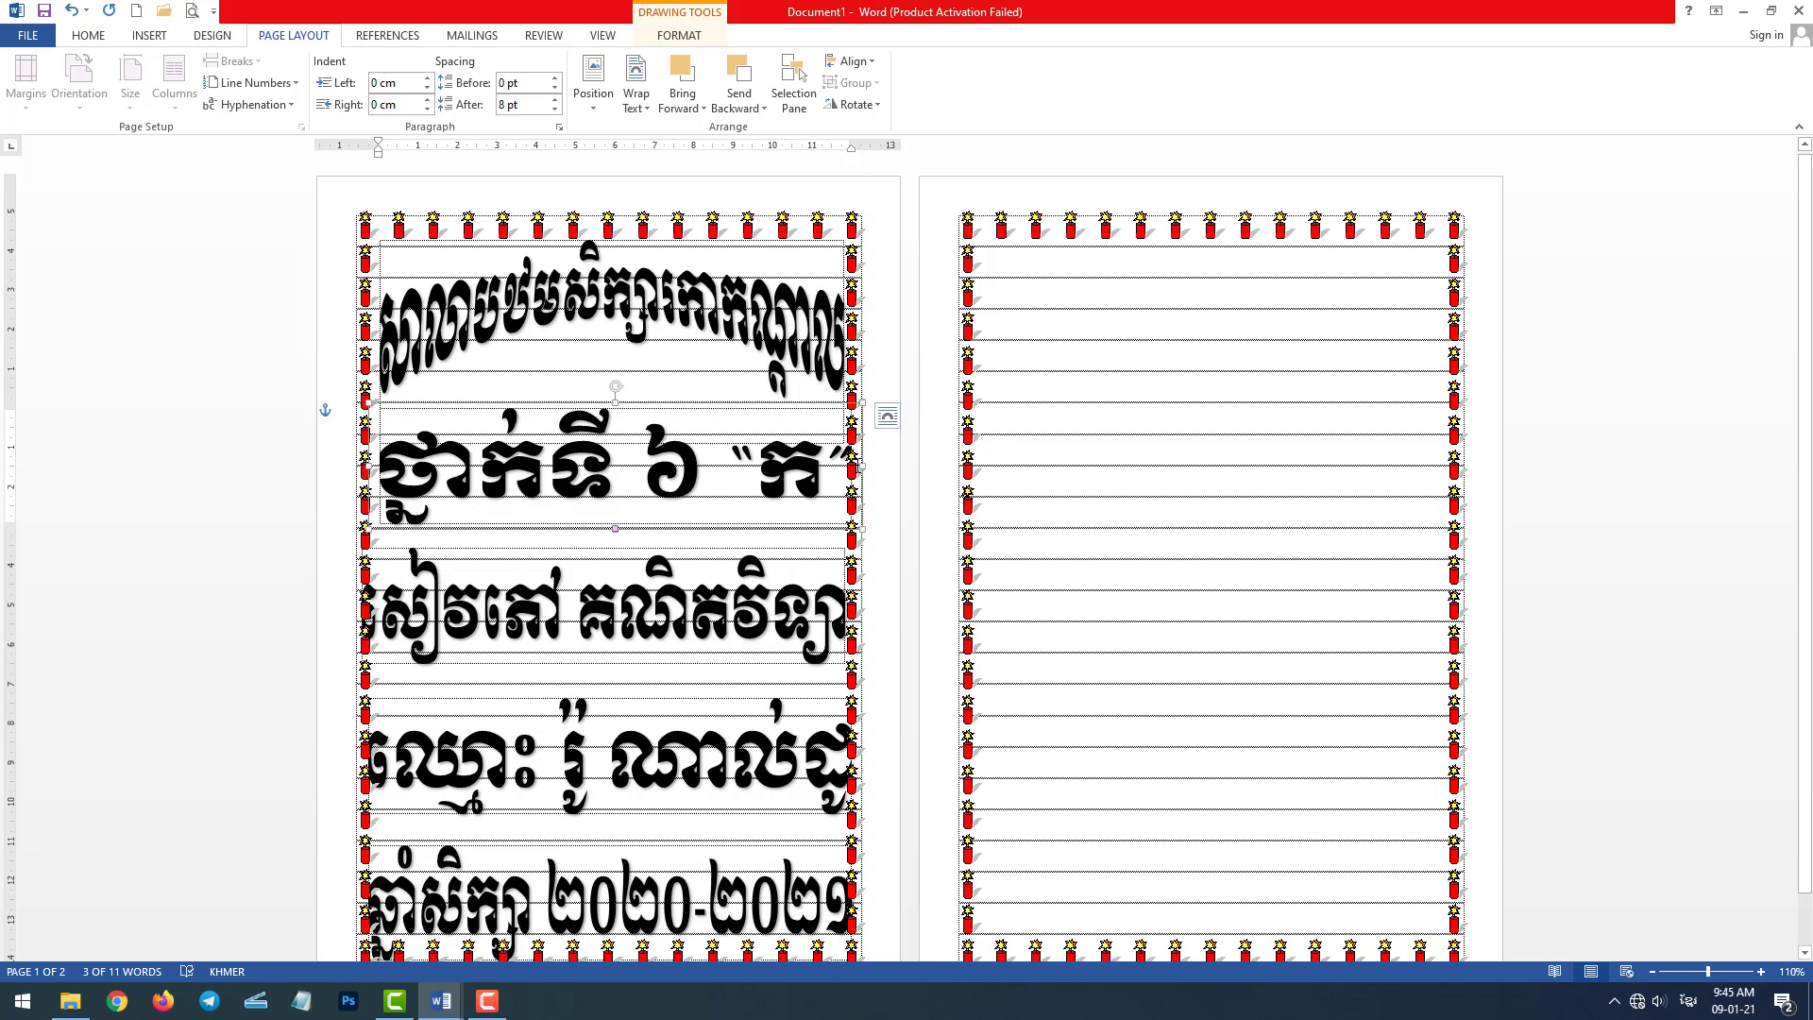
pyautogui.moveTo(865, 472); pyautogui.dragTo(853, 462)
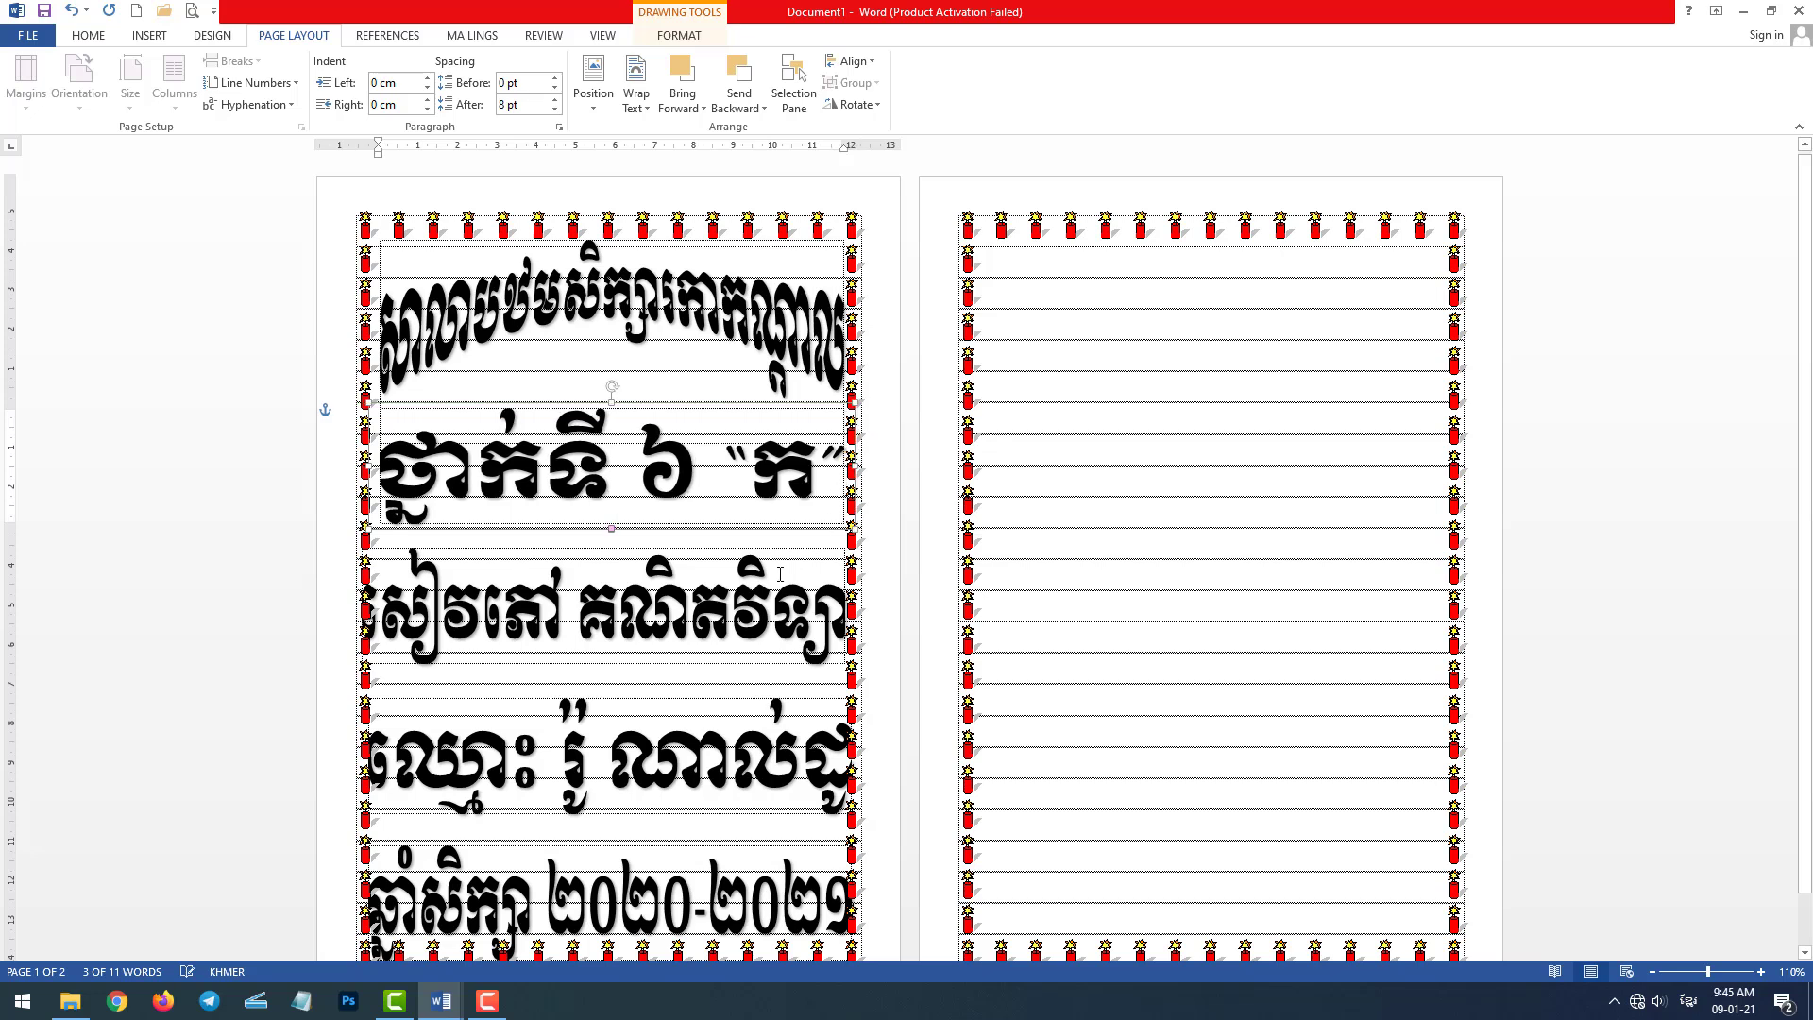
pyautogui.scroll(-1, 435, 405)
pyautogui.click(357, 581)
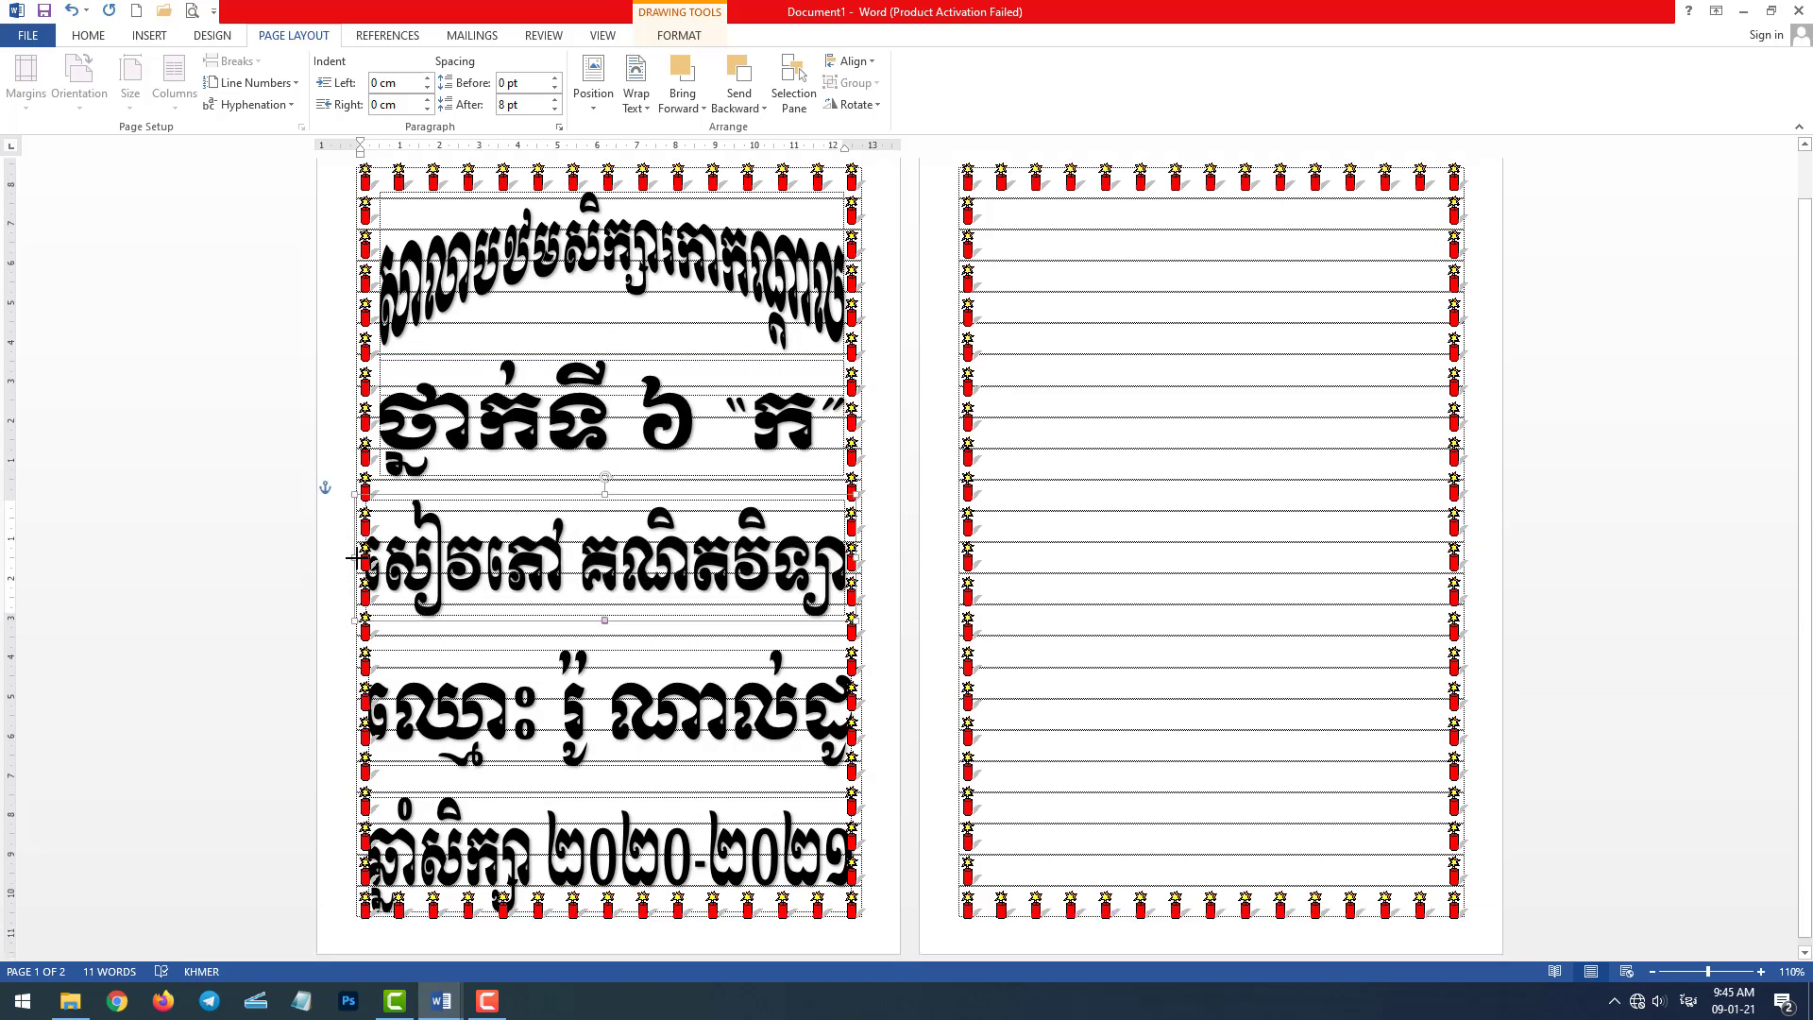
pyautogui.moveTo(351, 557); pyautogui.dragTo(367, 559)
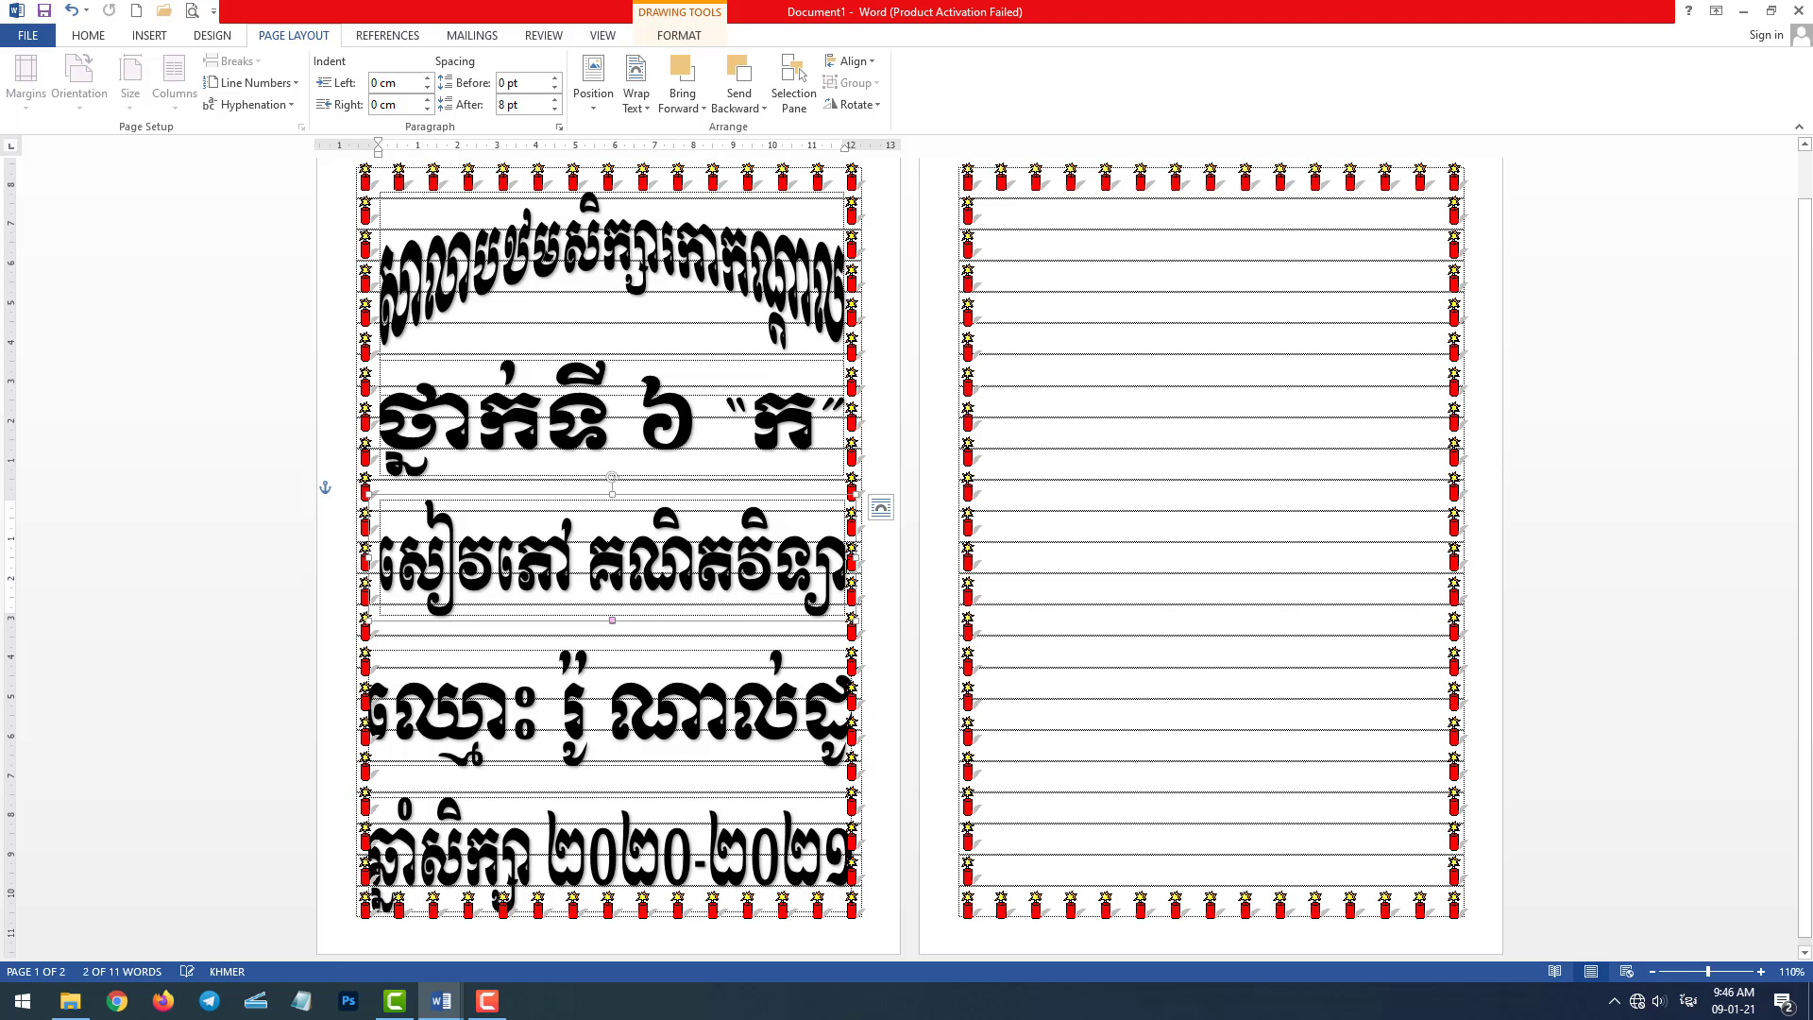
pyautogui.moveTo(852, 557); pyautogui.dragTo(858, 557)
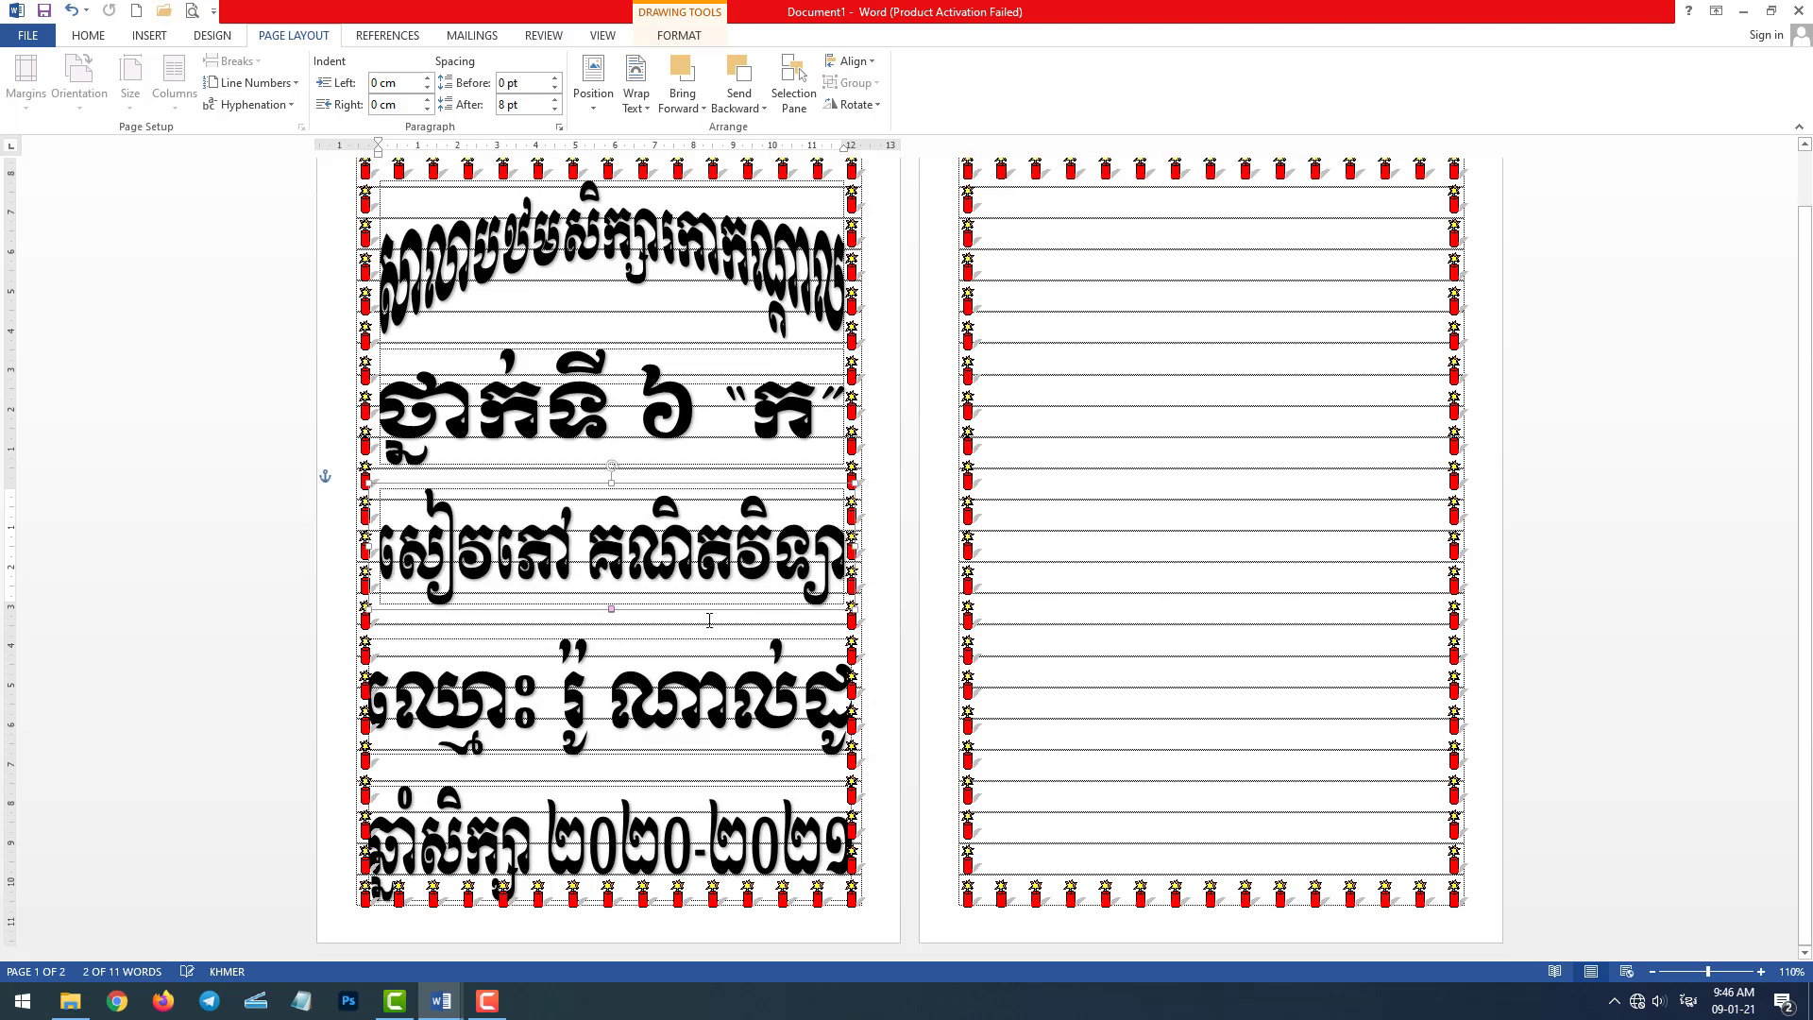
# Step: Pull the name WordArt's left and right edges in to the alignment guides
pyautogui.tripleClick(371, 704)
pyautogui.click(492, 633)
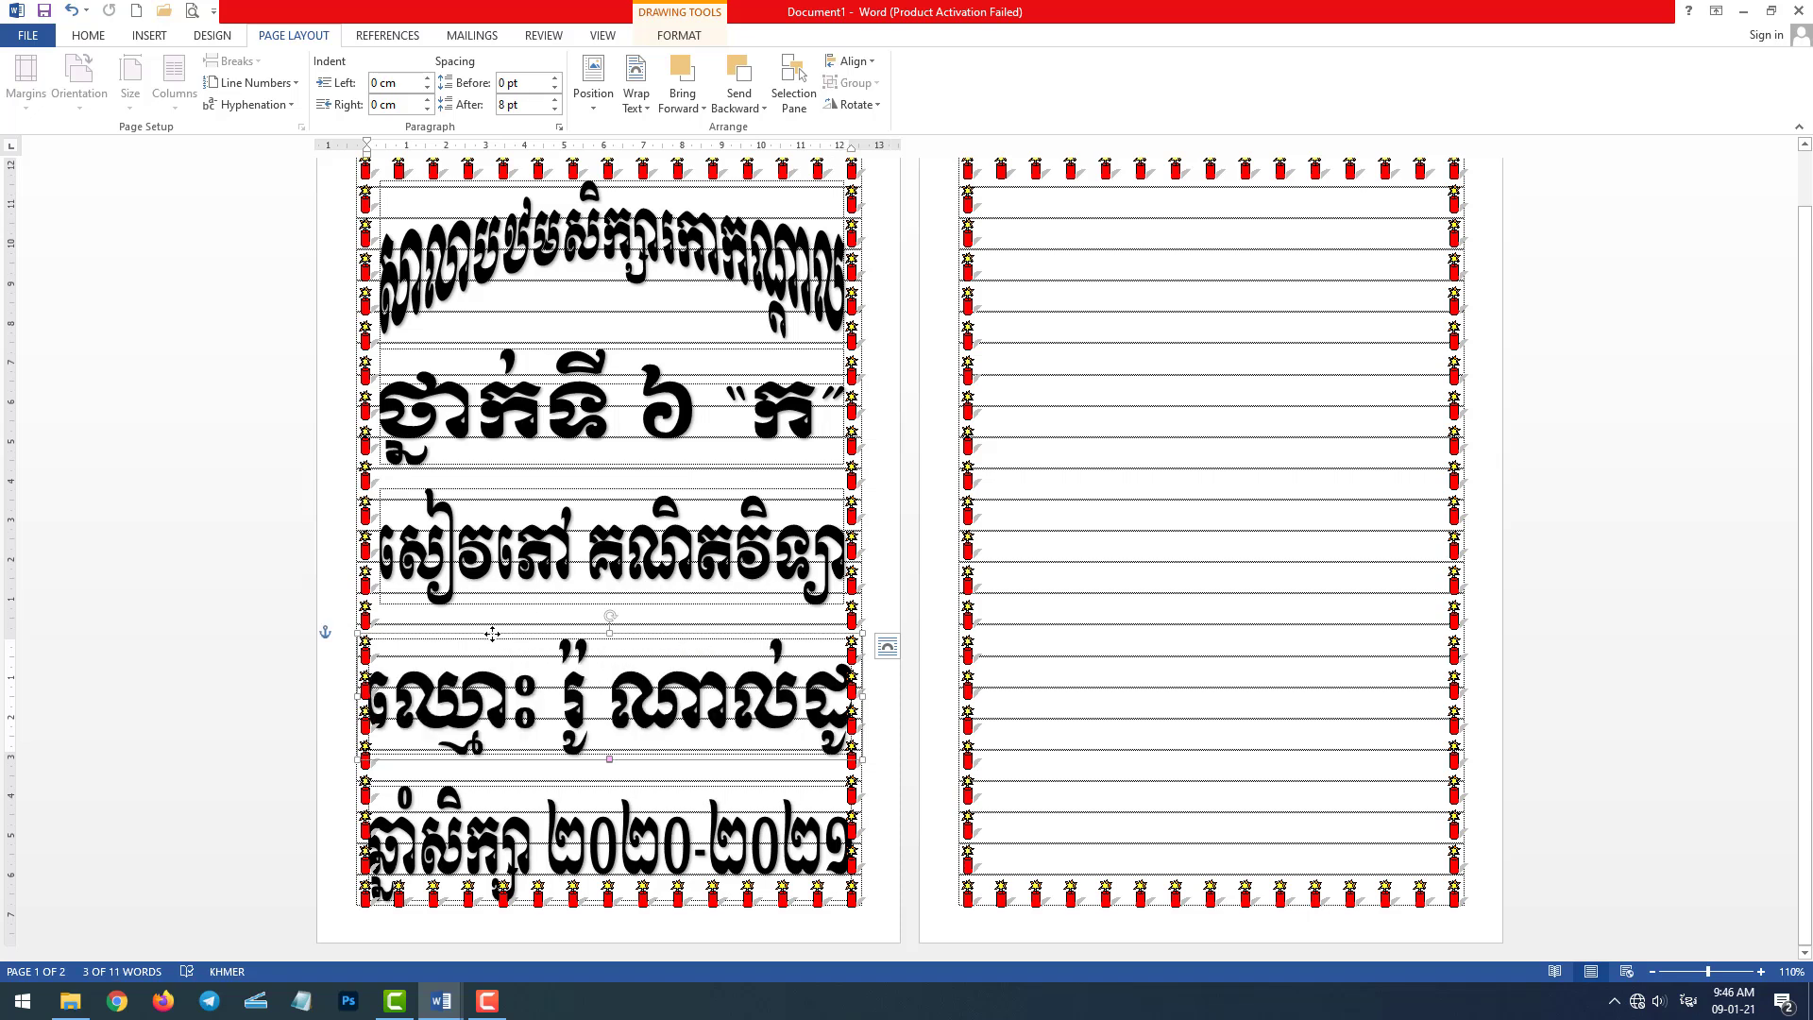
pyautogui.moveTo(351, 697); pyautogui.dragTo(366, 699)
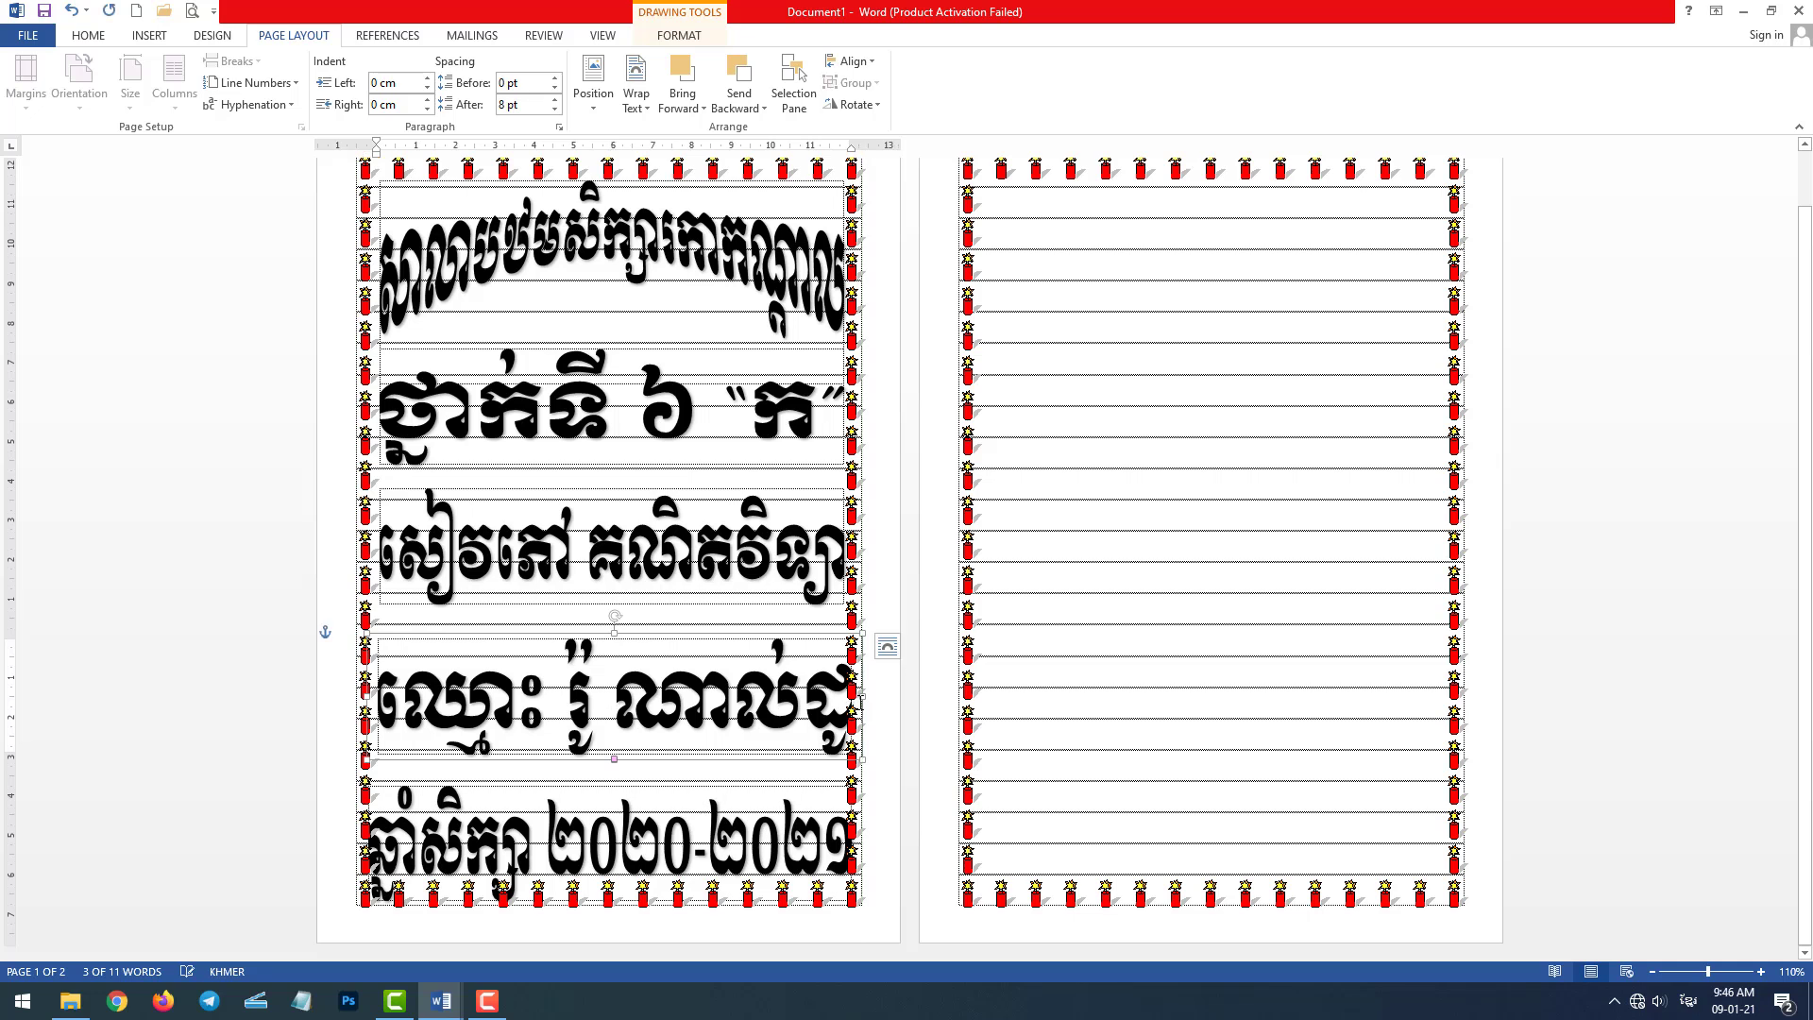
pyautogui.moveTo(865, 697); pyautogui.dragTo(851, 690)
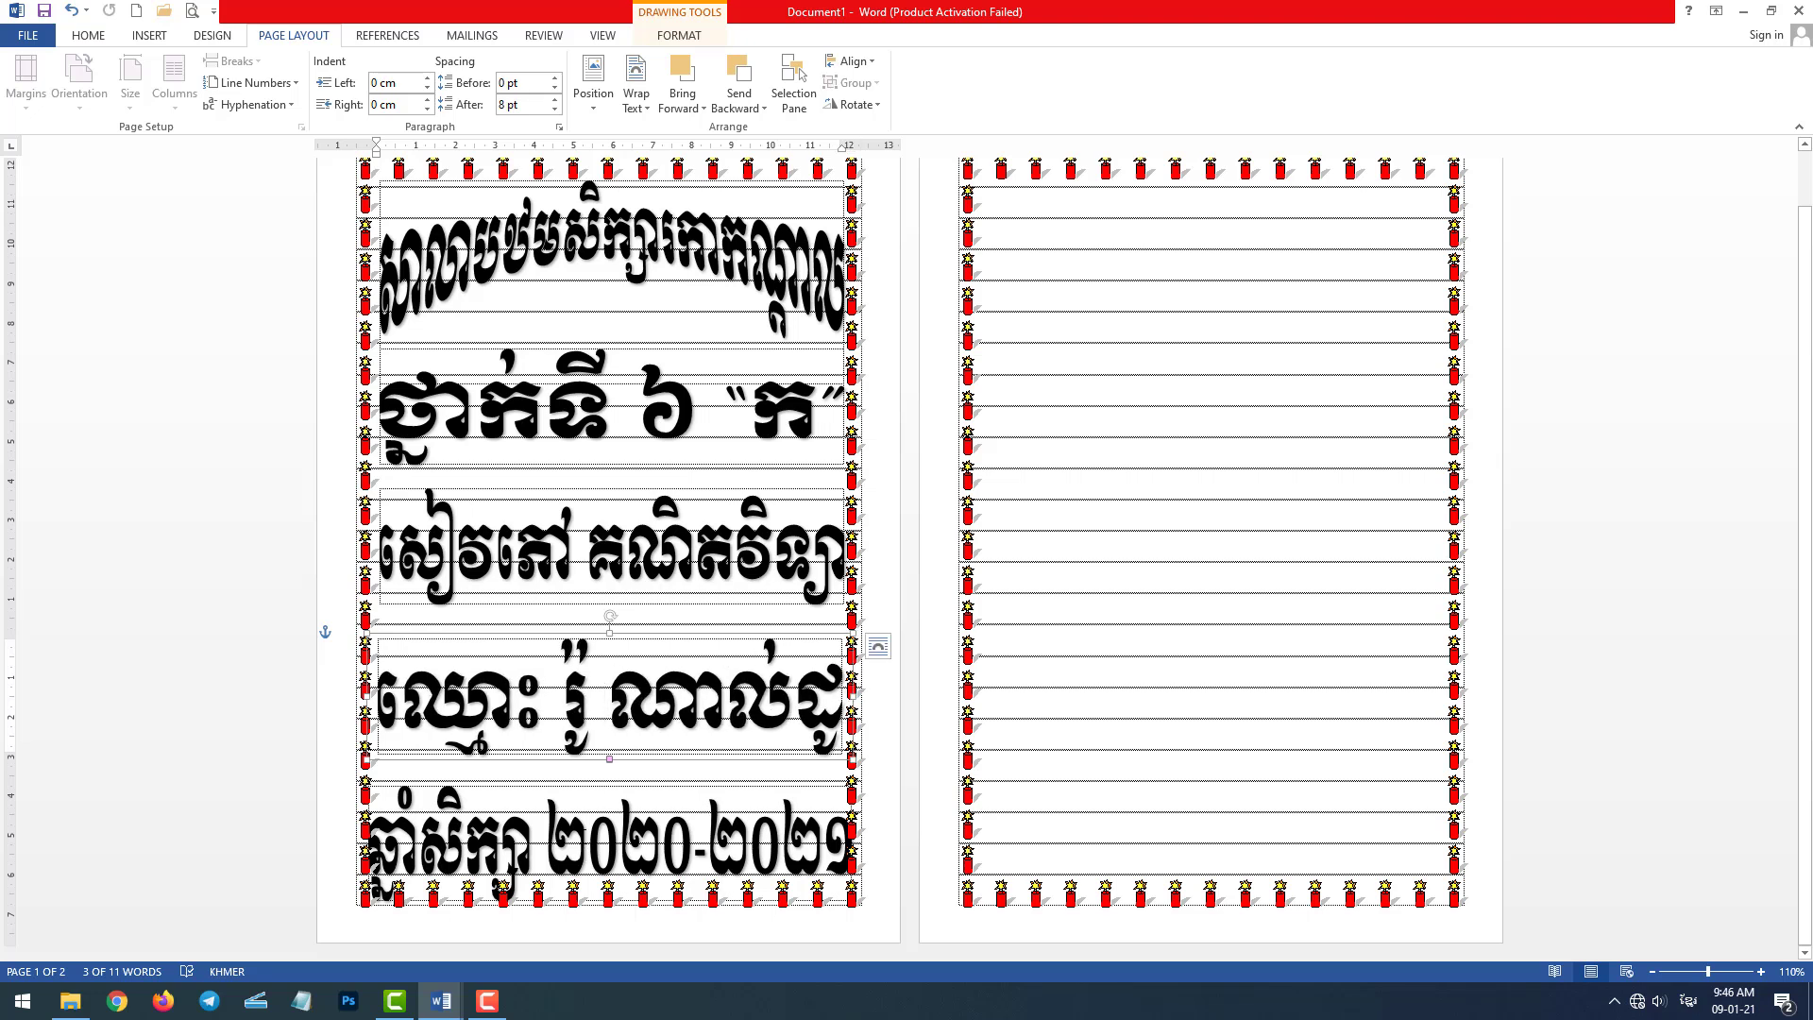
# Step: Raise the year WordArt three notches
pyautogui.click(431, 819)
pyautogui.click(1188, 717)
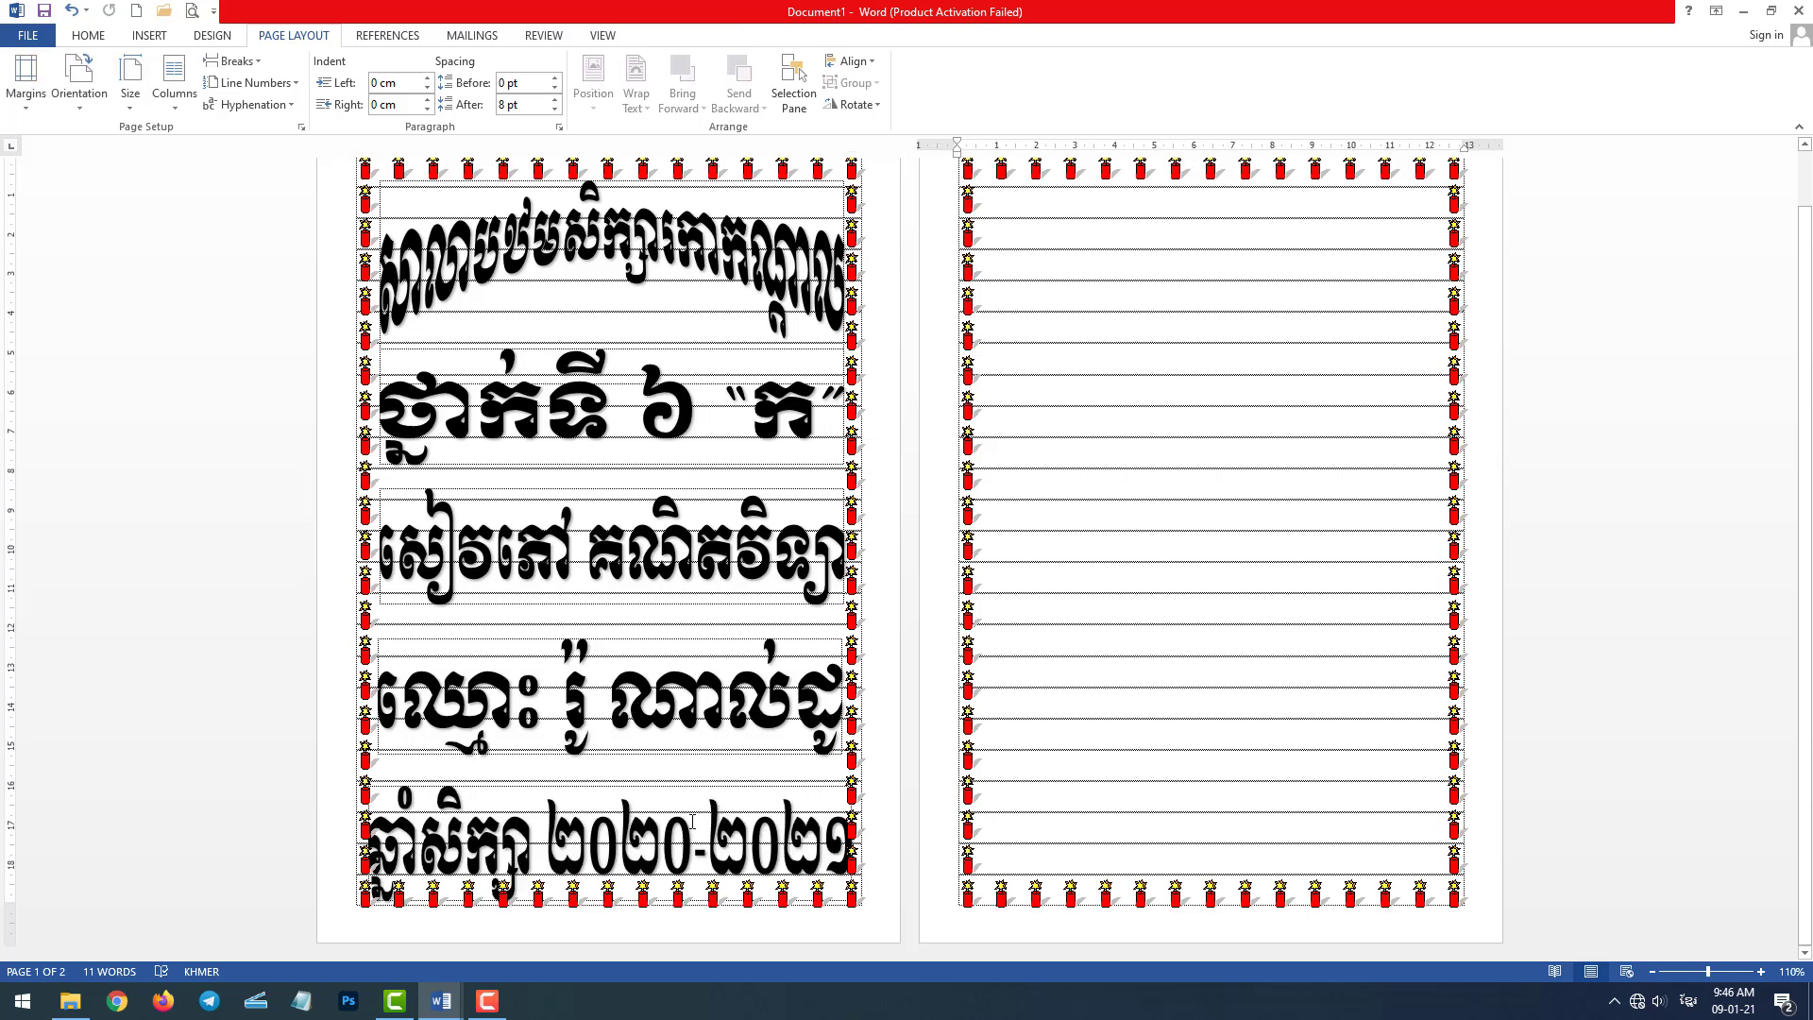
pyautogui.click(632, 795)
pyautogui.click(633, 776)
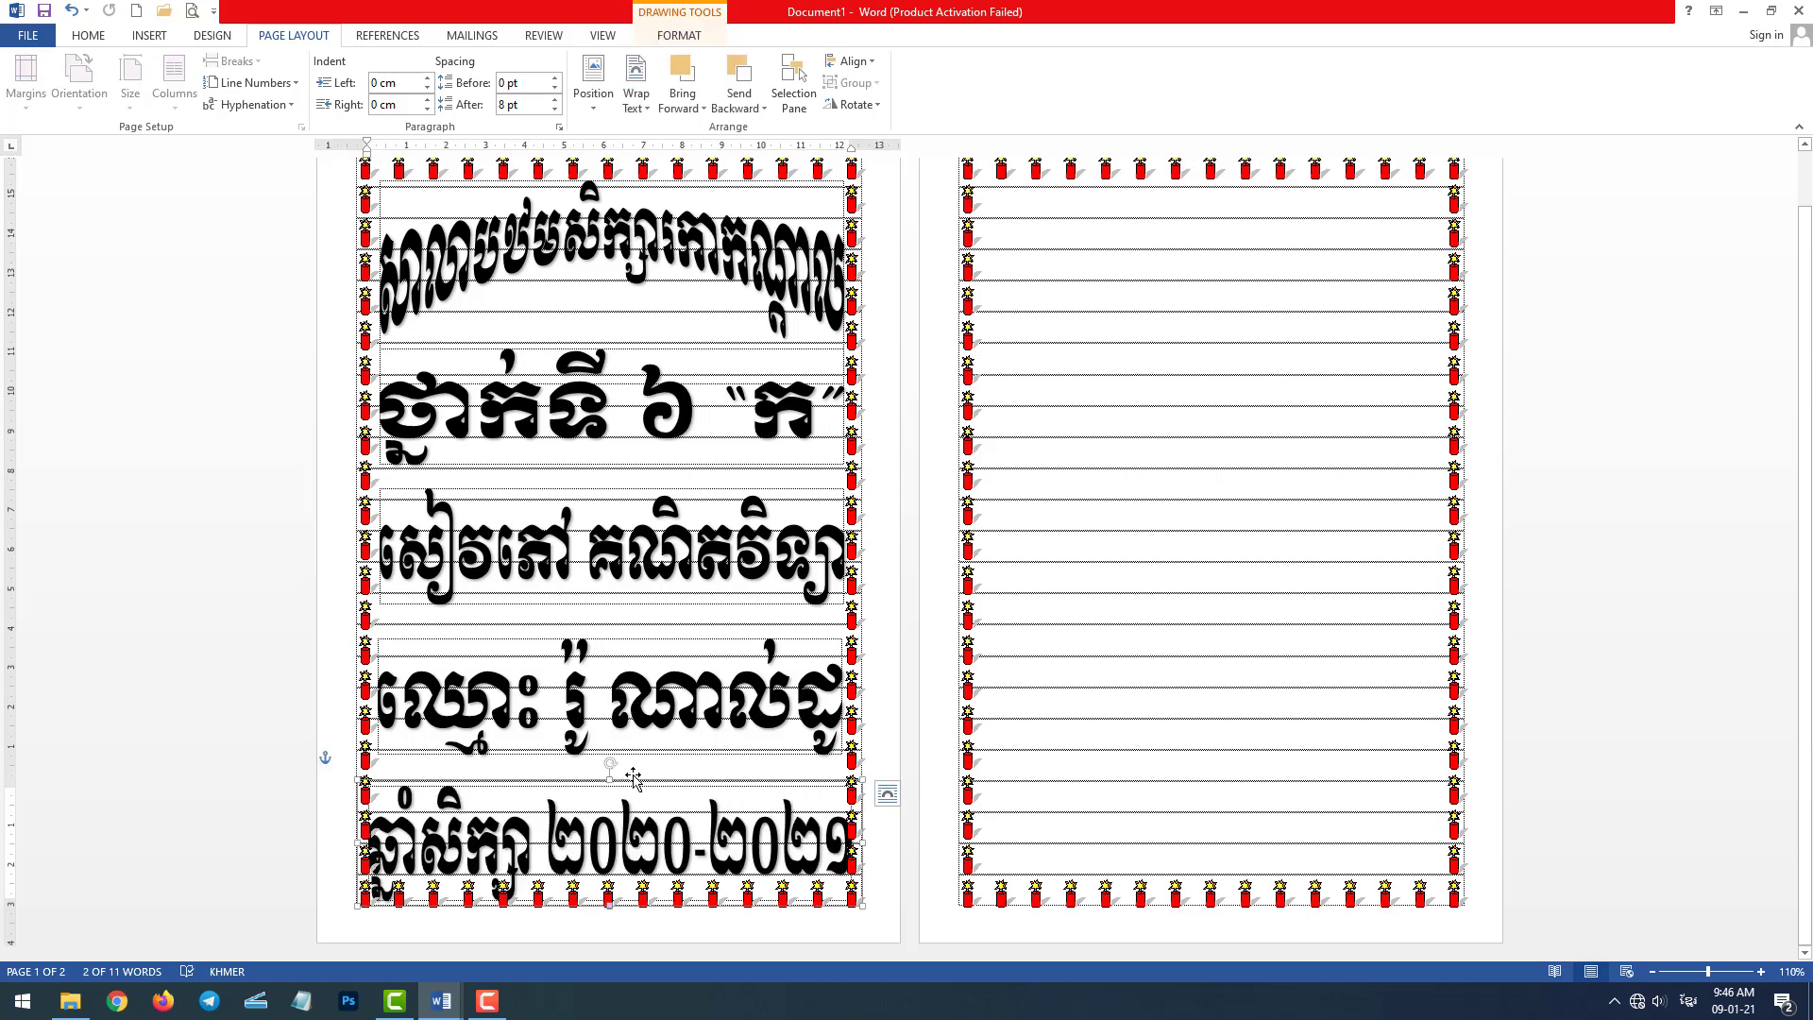
pyautogui.press('Up')
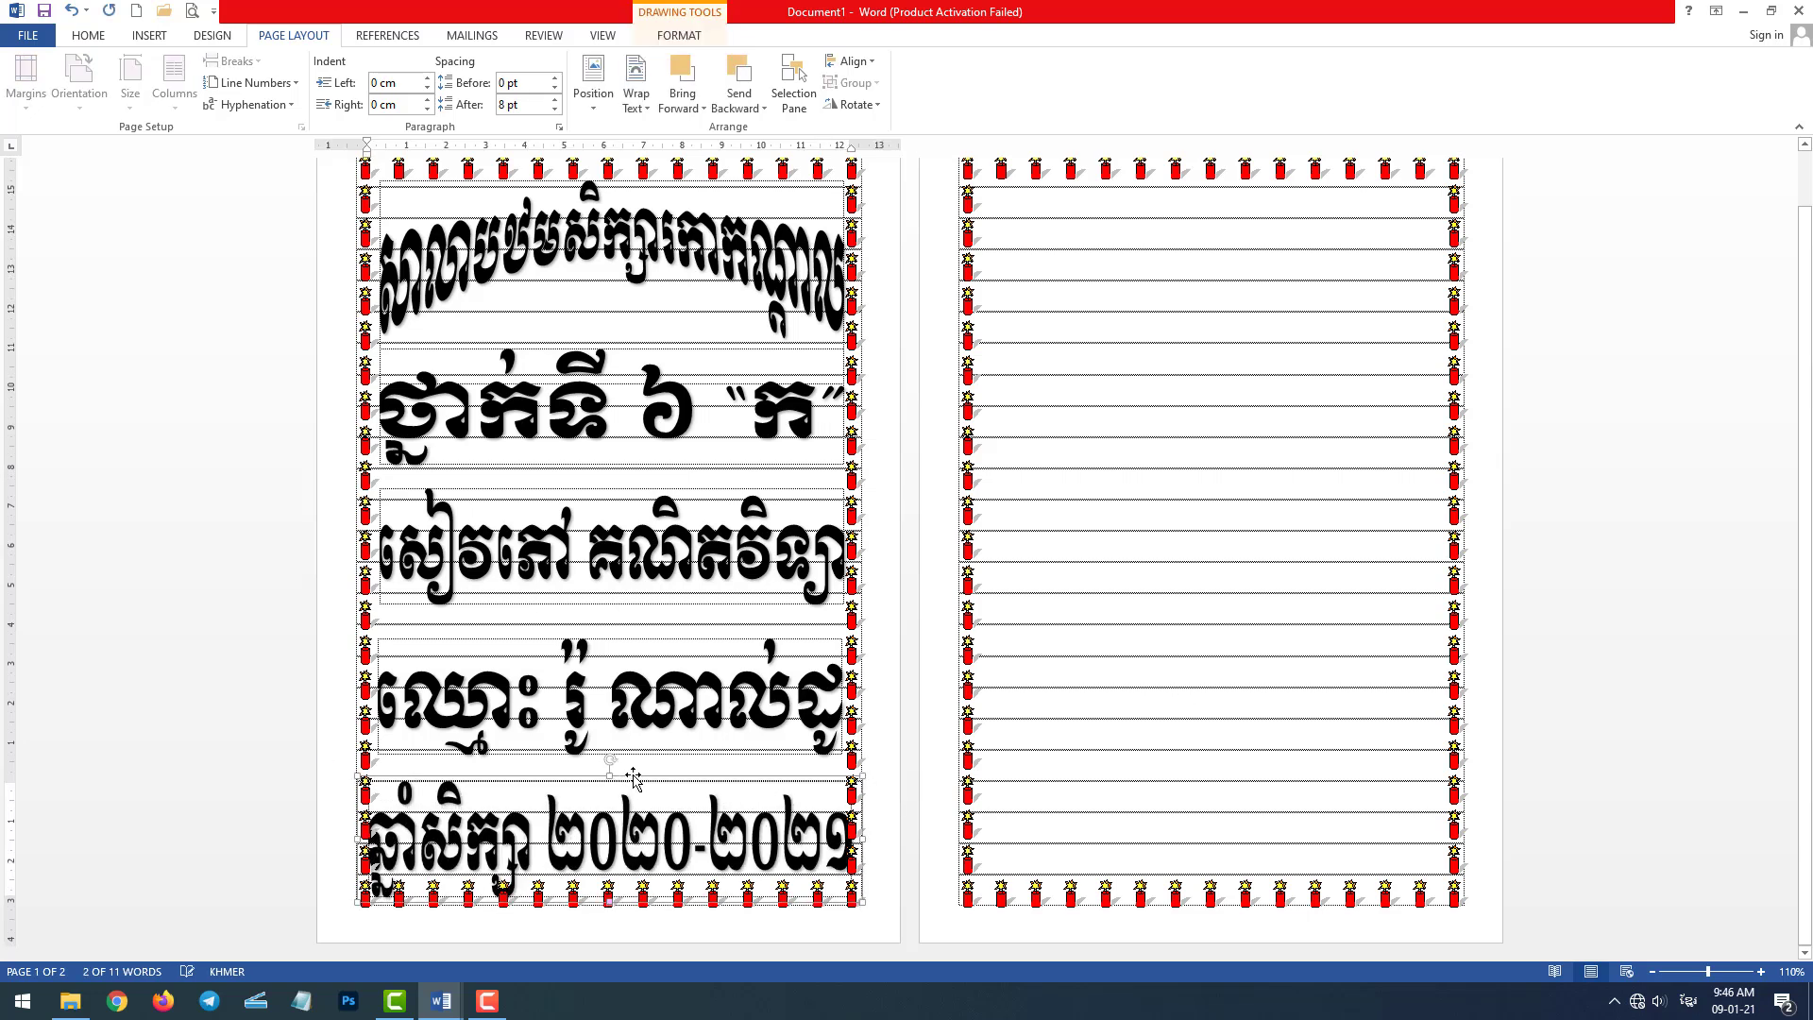
pyautogui.press('Up')
pyautogui.press('Up')
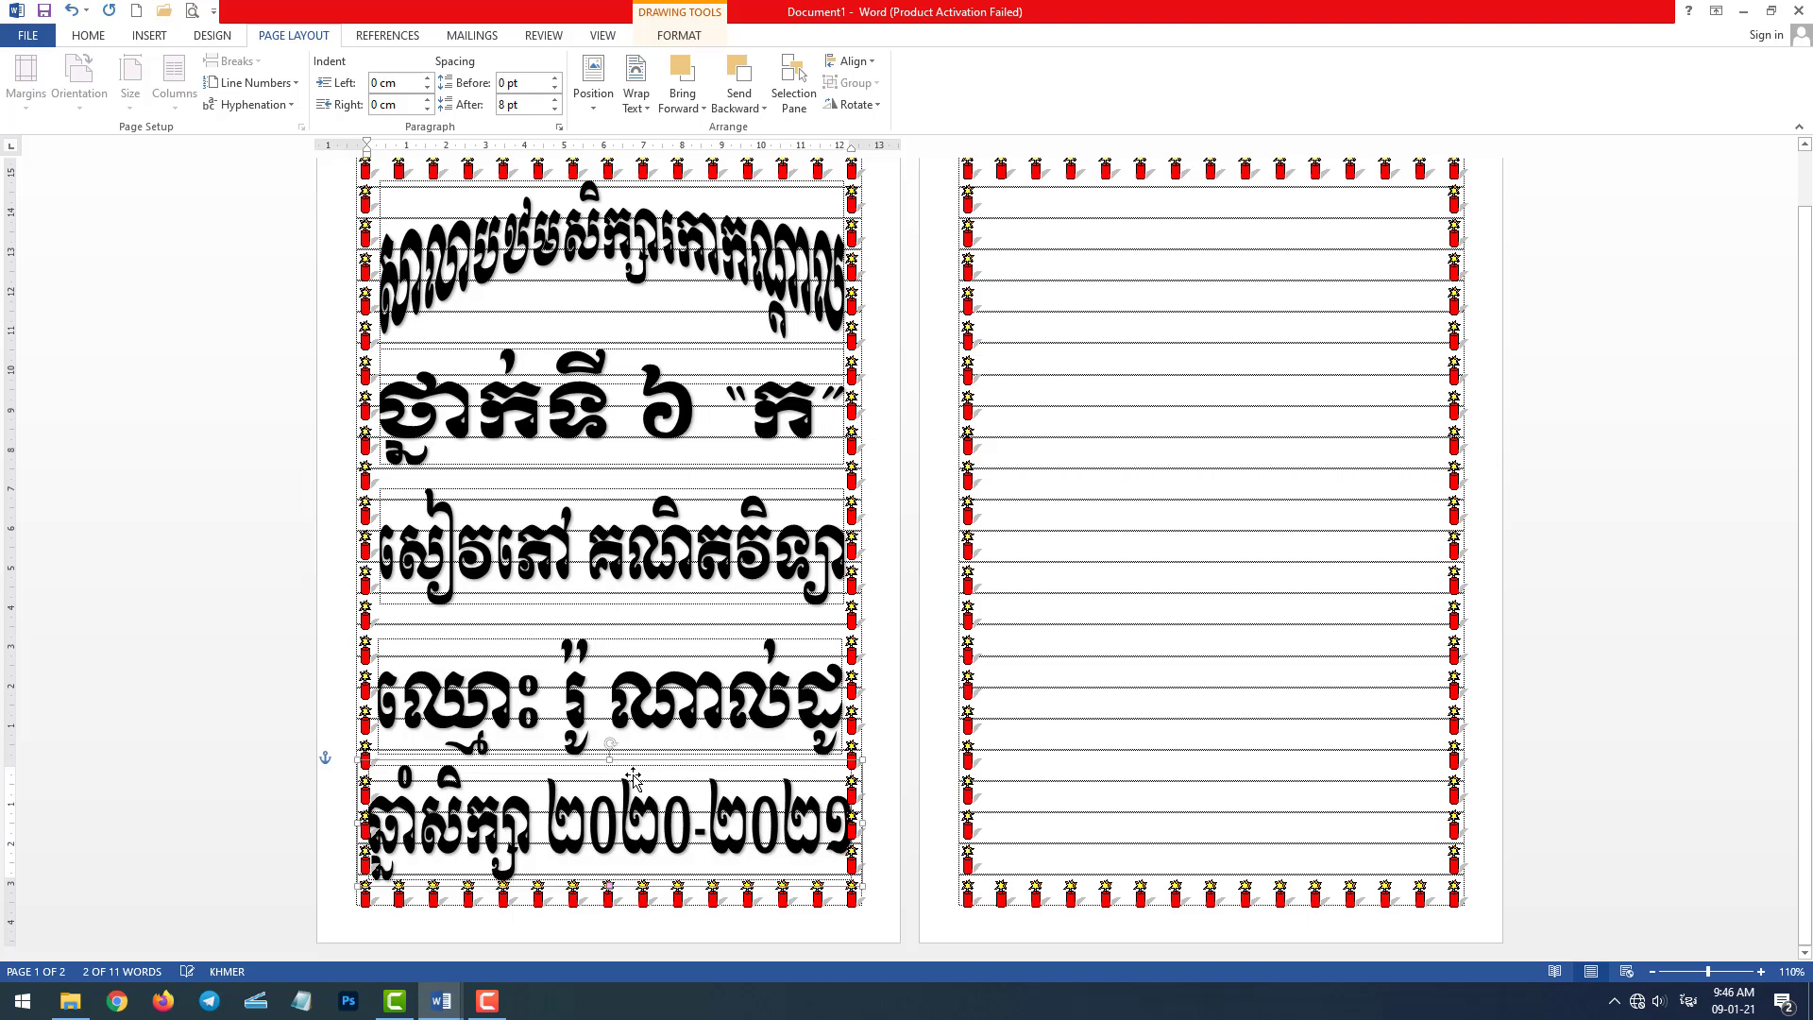
pyautogui.press('Up')
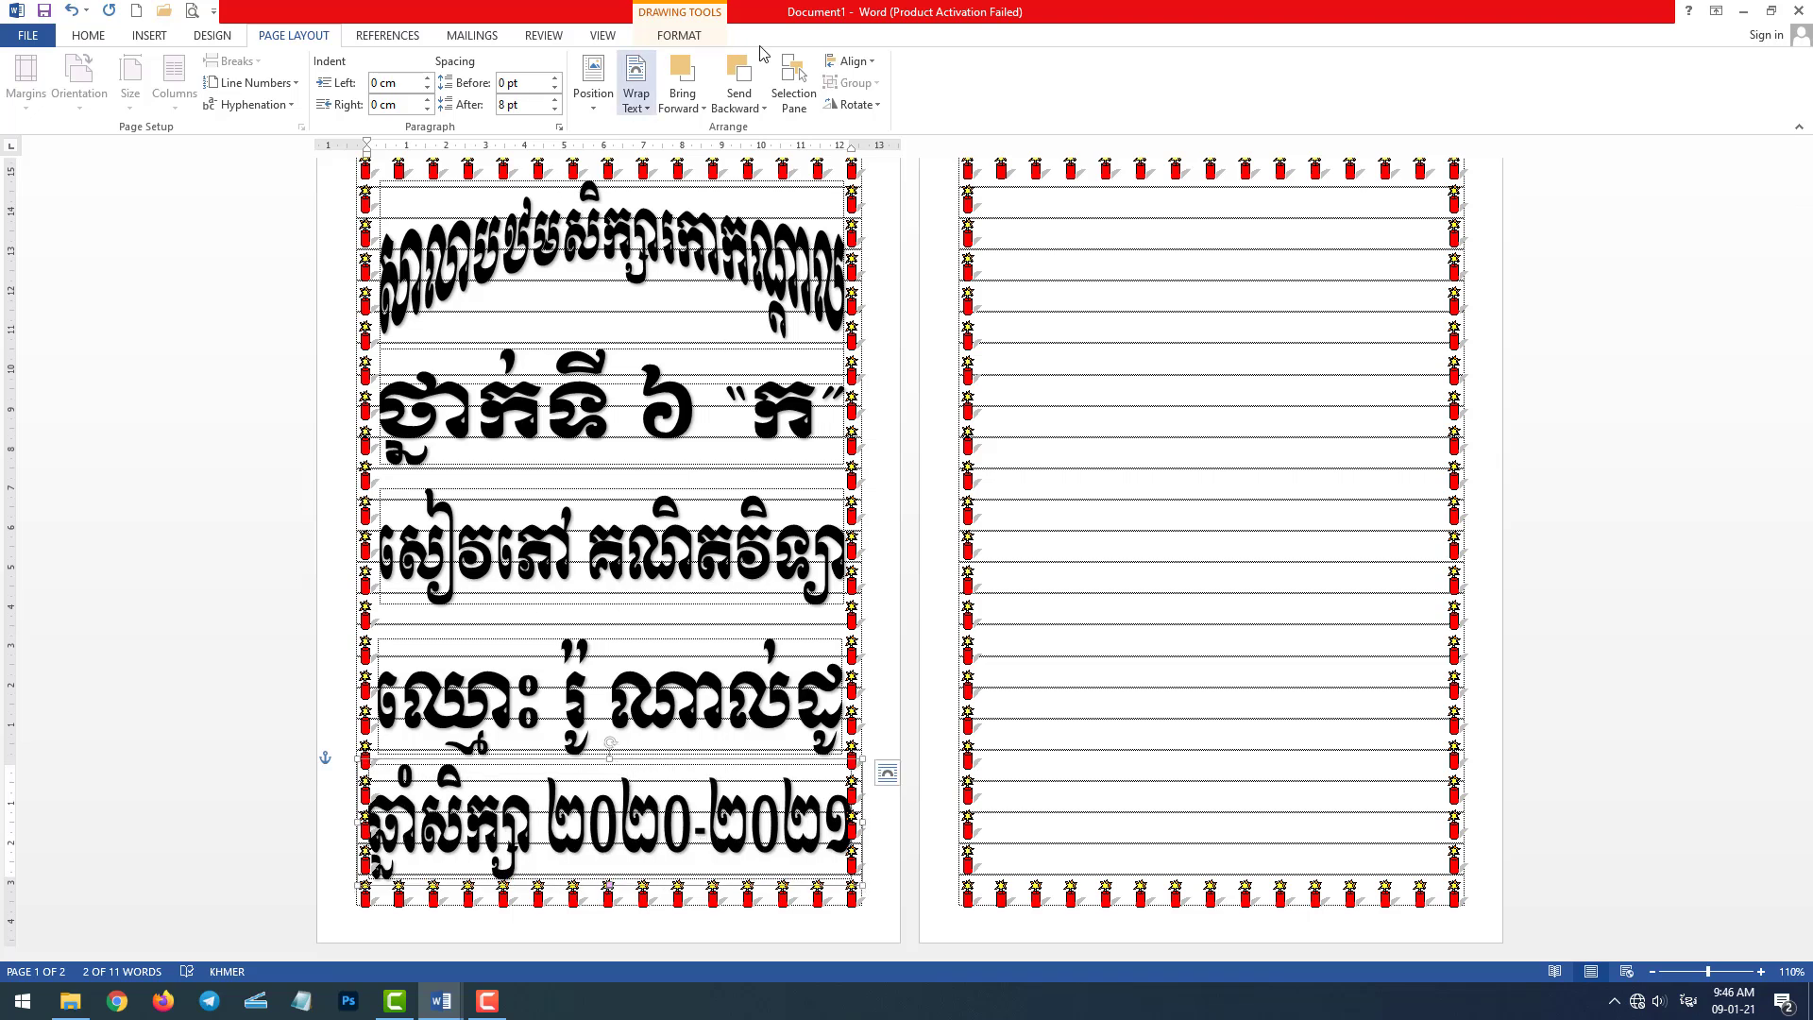
# Step: Apply a different Warp transform to the year WordArt
pyautogui.click(708, 42)
pyautogui.click(984, 105)
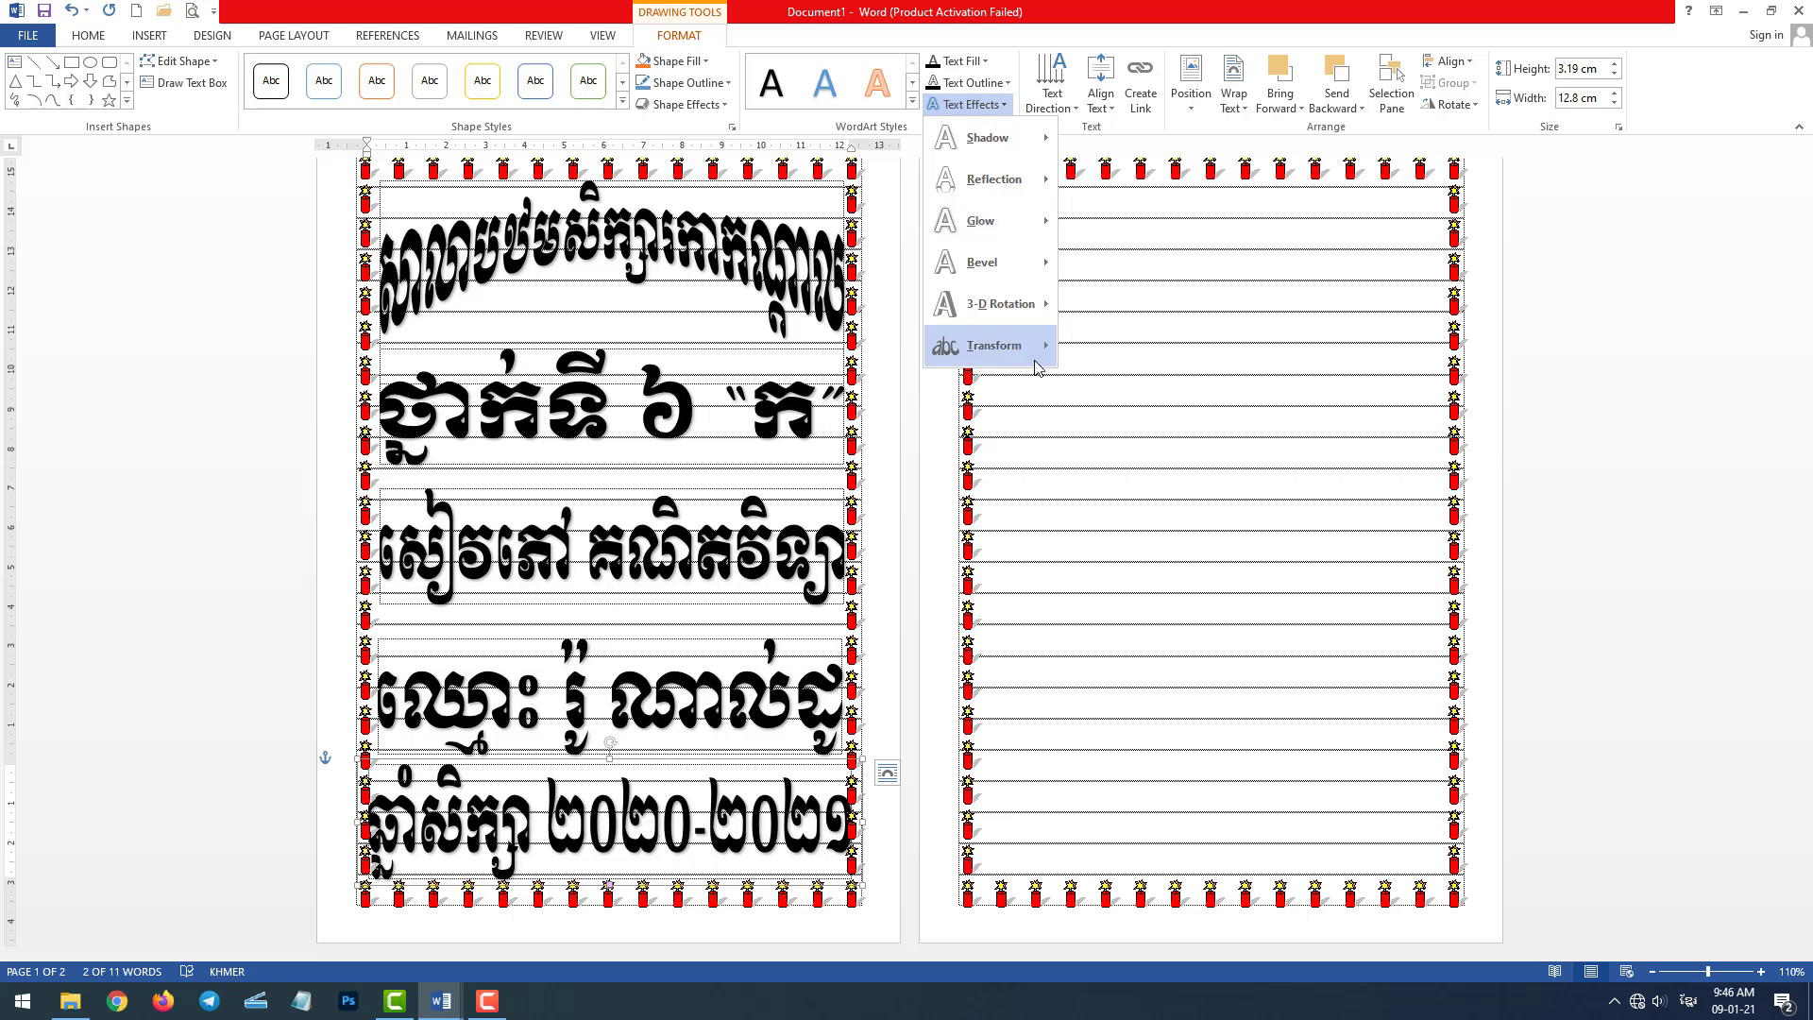
pyautogui.moveTo(991, 345)
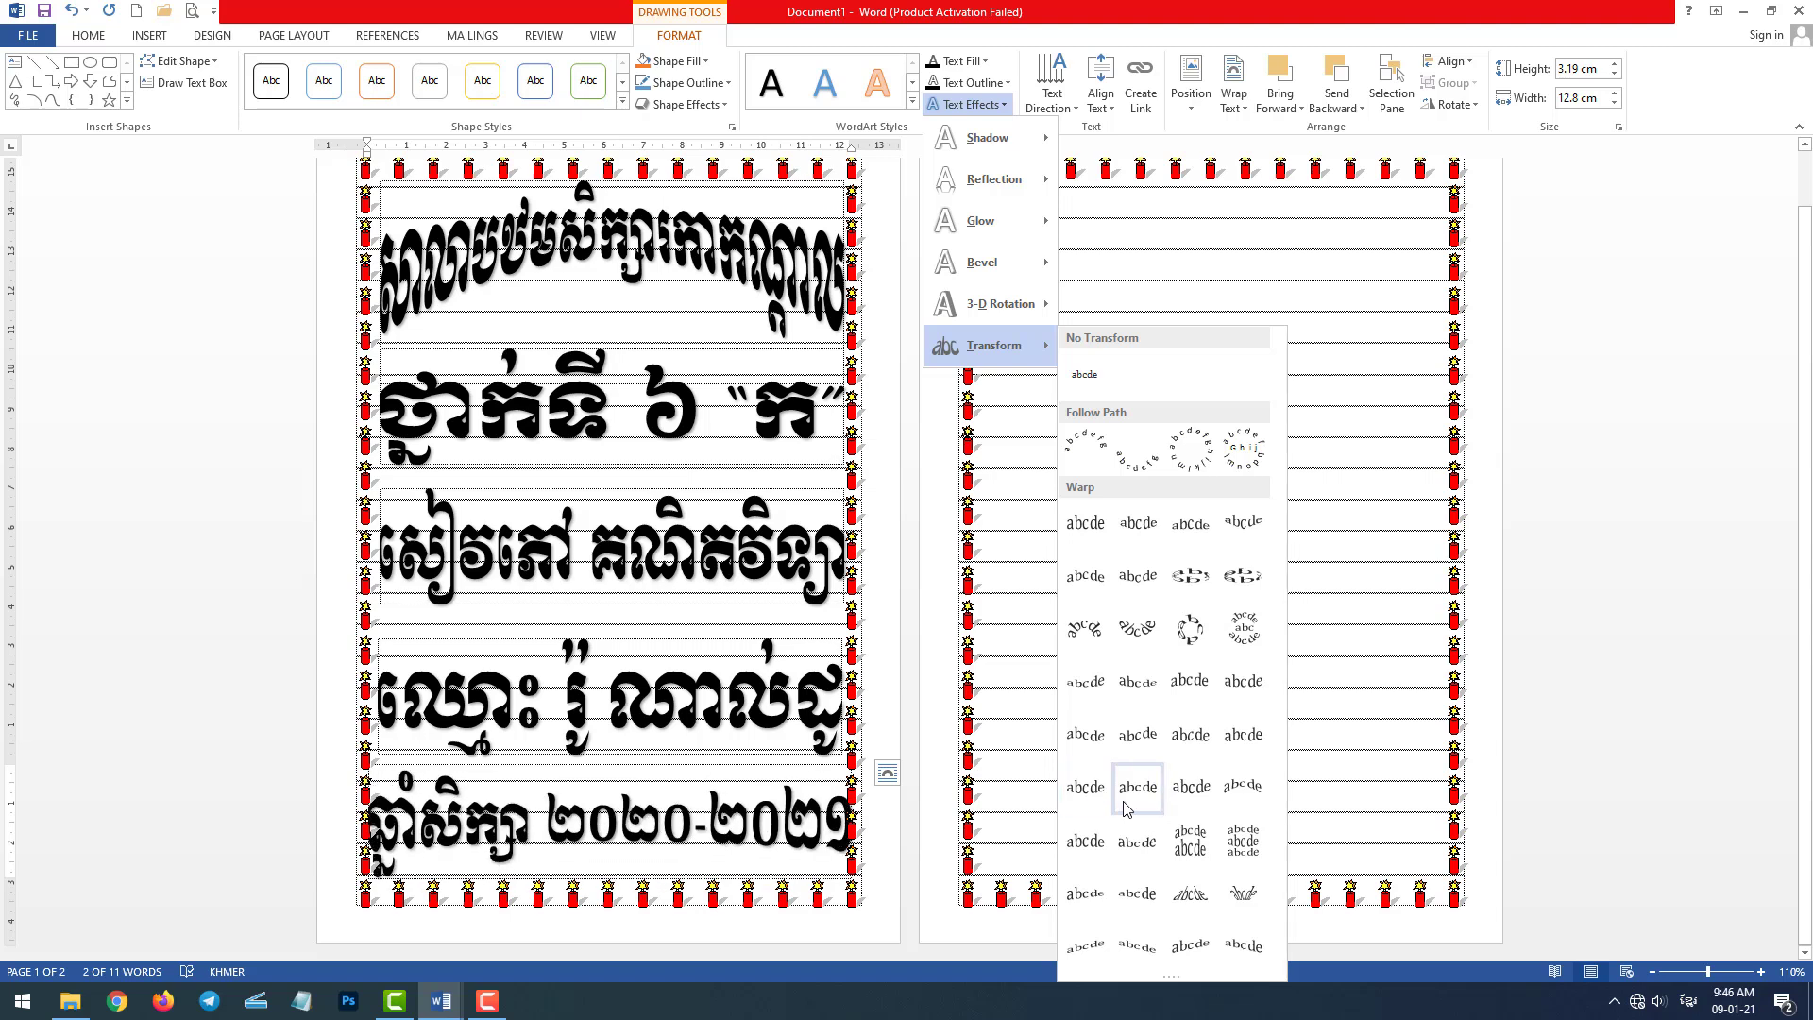
pyautogui.click(1170, 805)
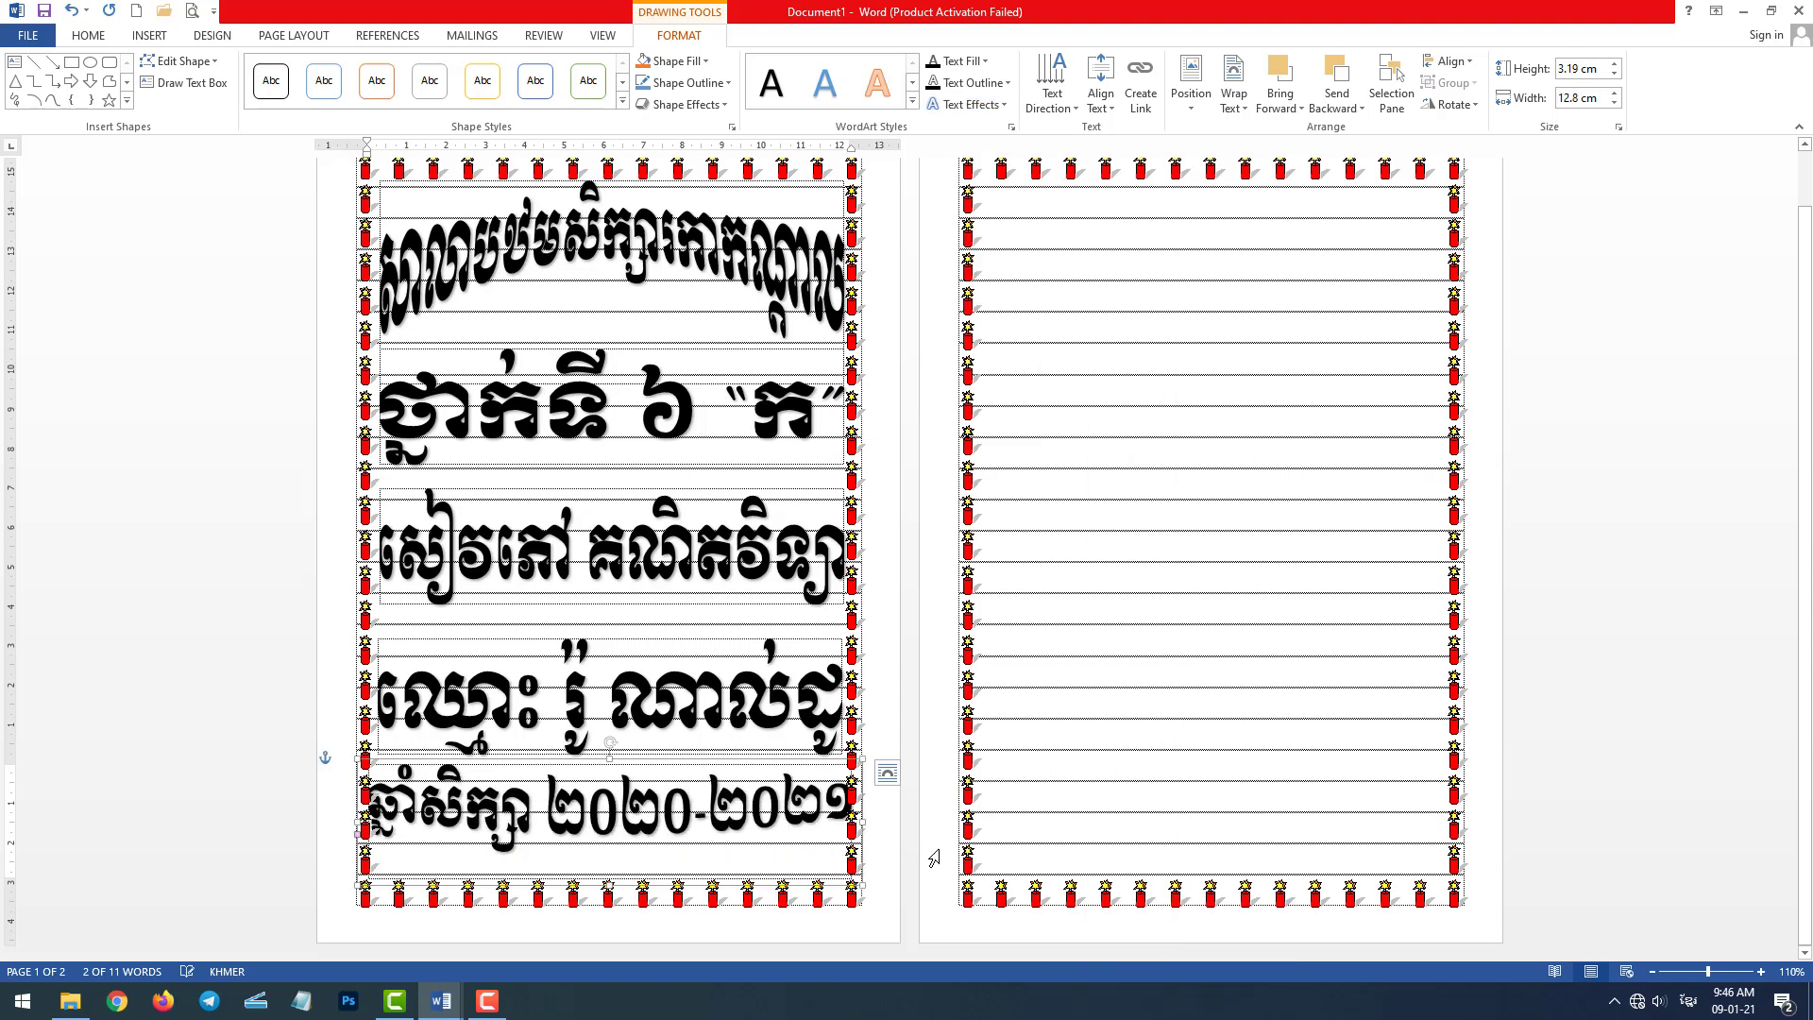
# Step: Reposition the year WordArt and narrow it to 12.55 cm wide between the guides
pyautogui.press('Down')
pyautogui.press('Down')
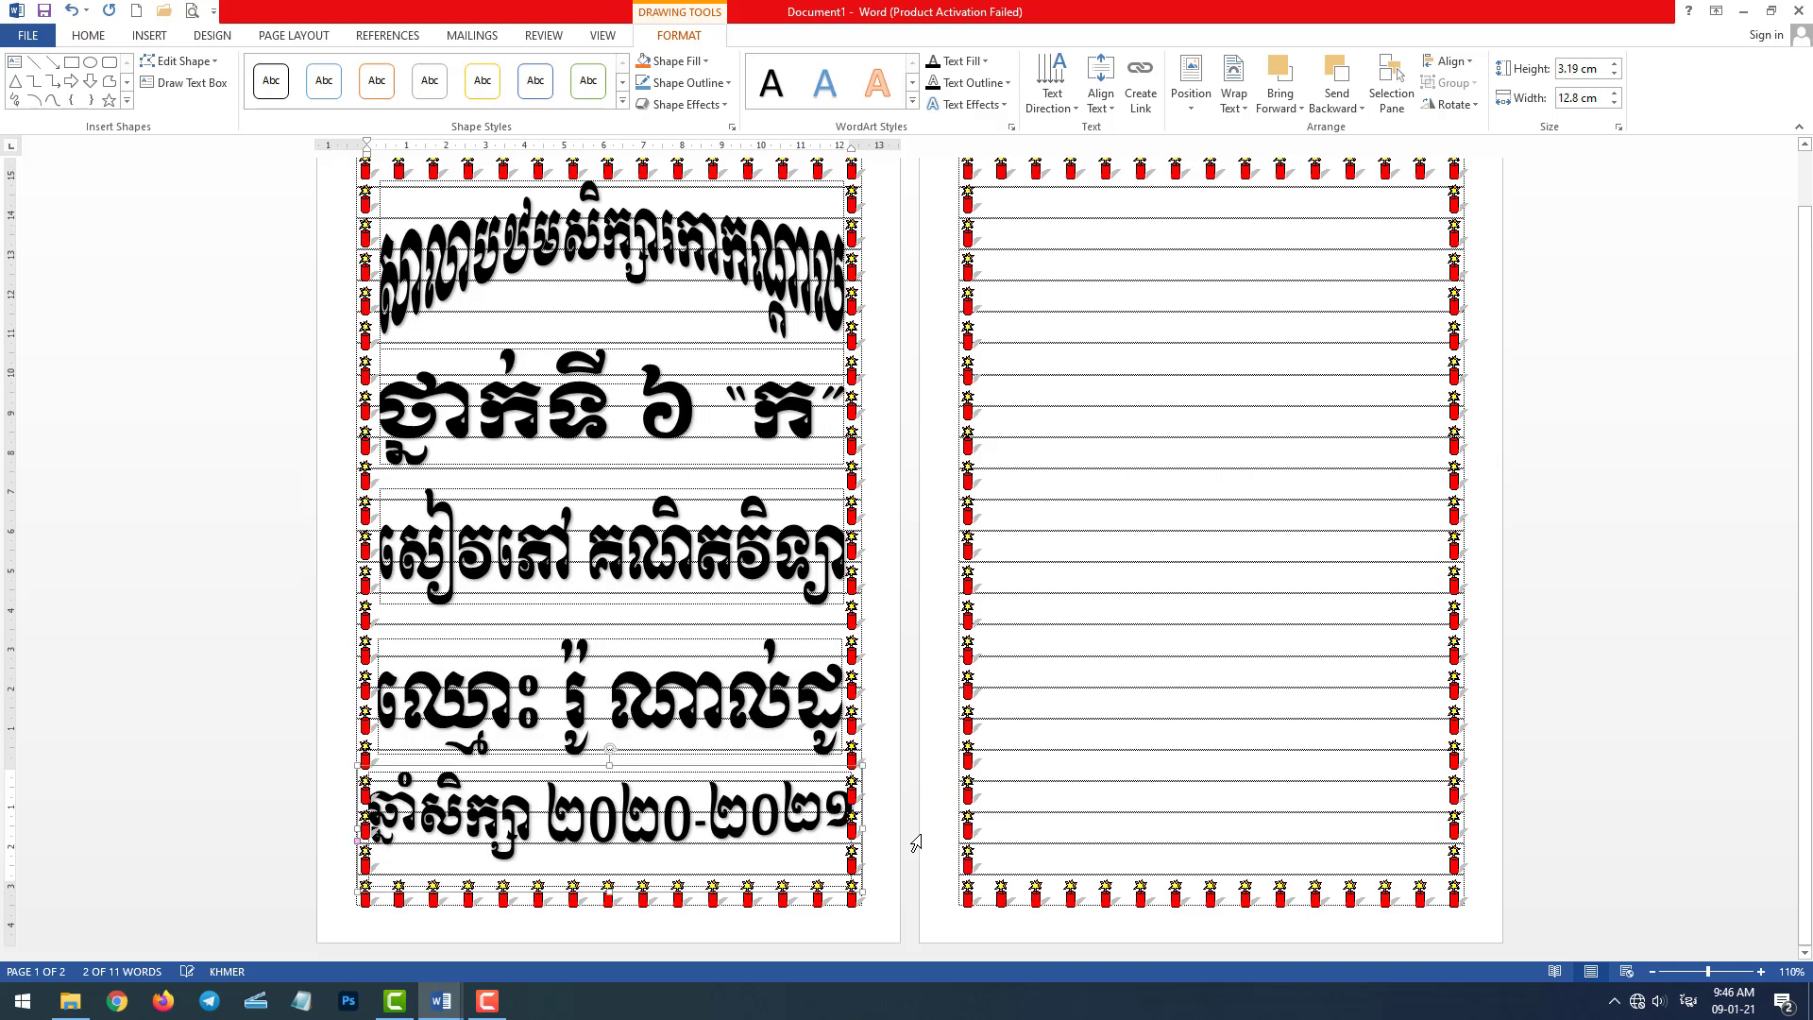
pyautogui.press('Down')
pyautogui.press('Down')
pyautogui.press('Down')
pyautogui.press('Up')
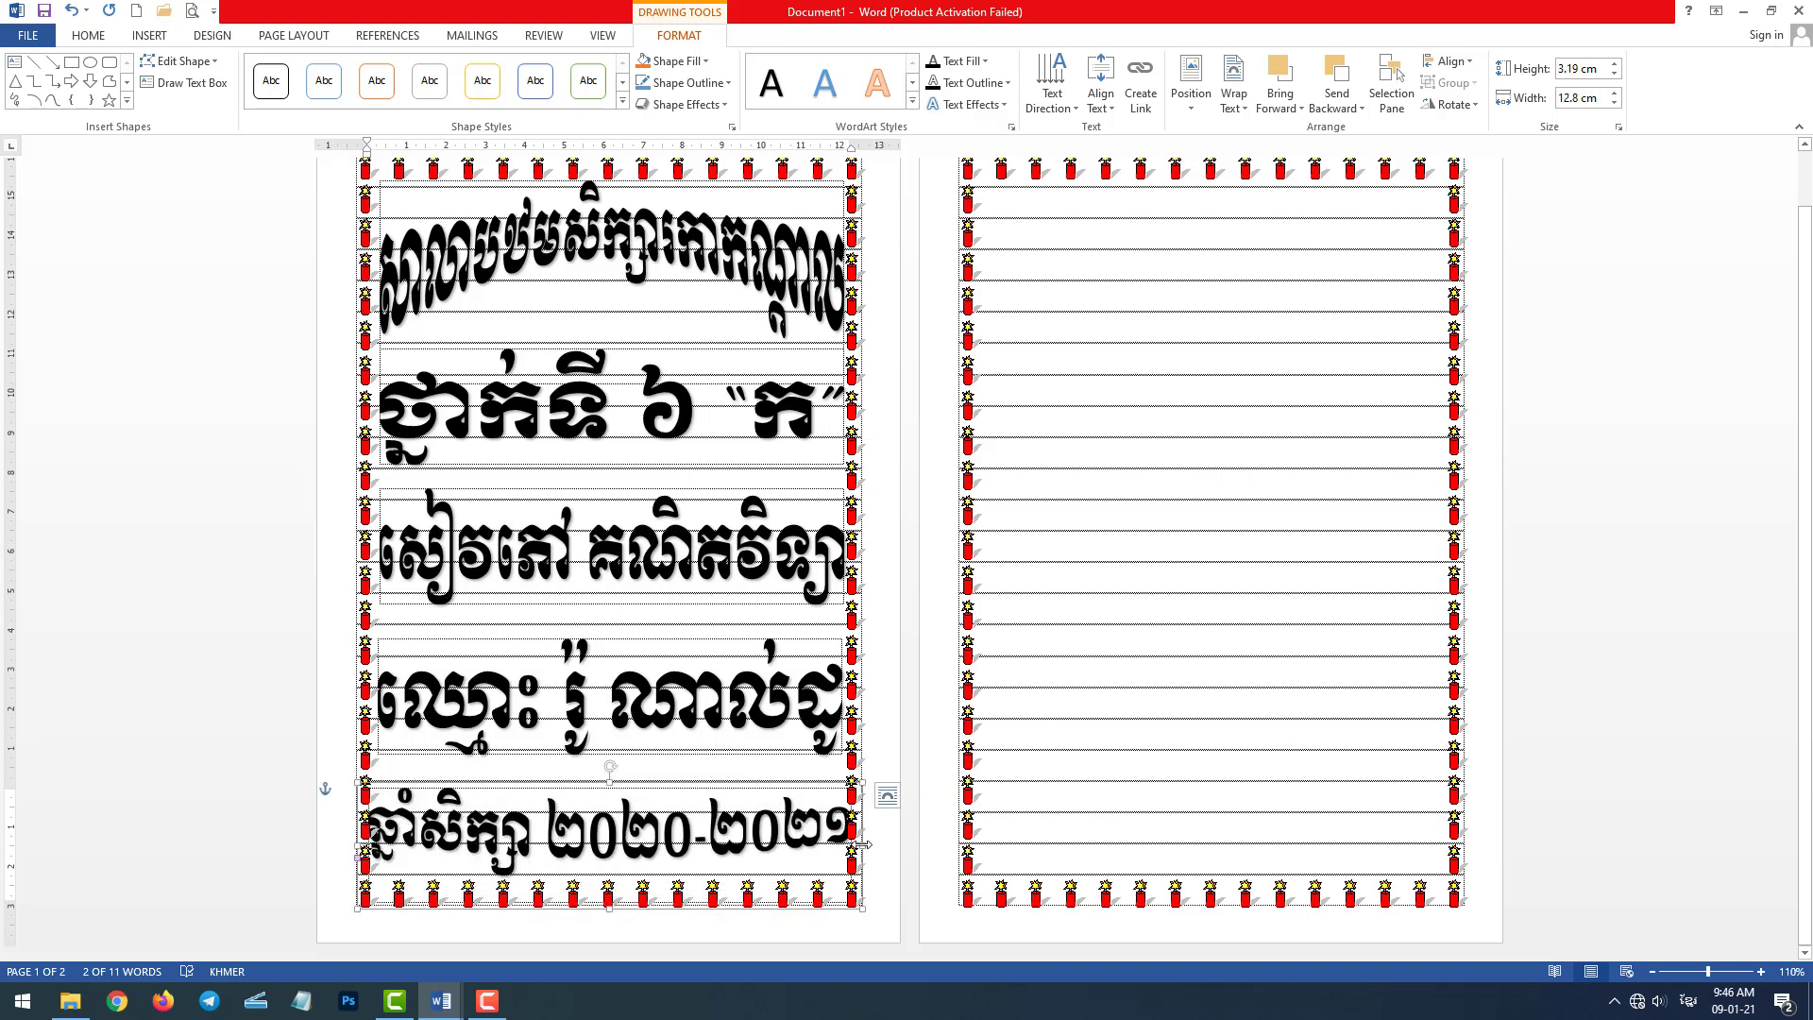
pyautogui.moveTo(862, 843); pyautogui.dragTo(852, 837)
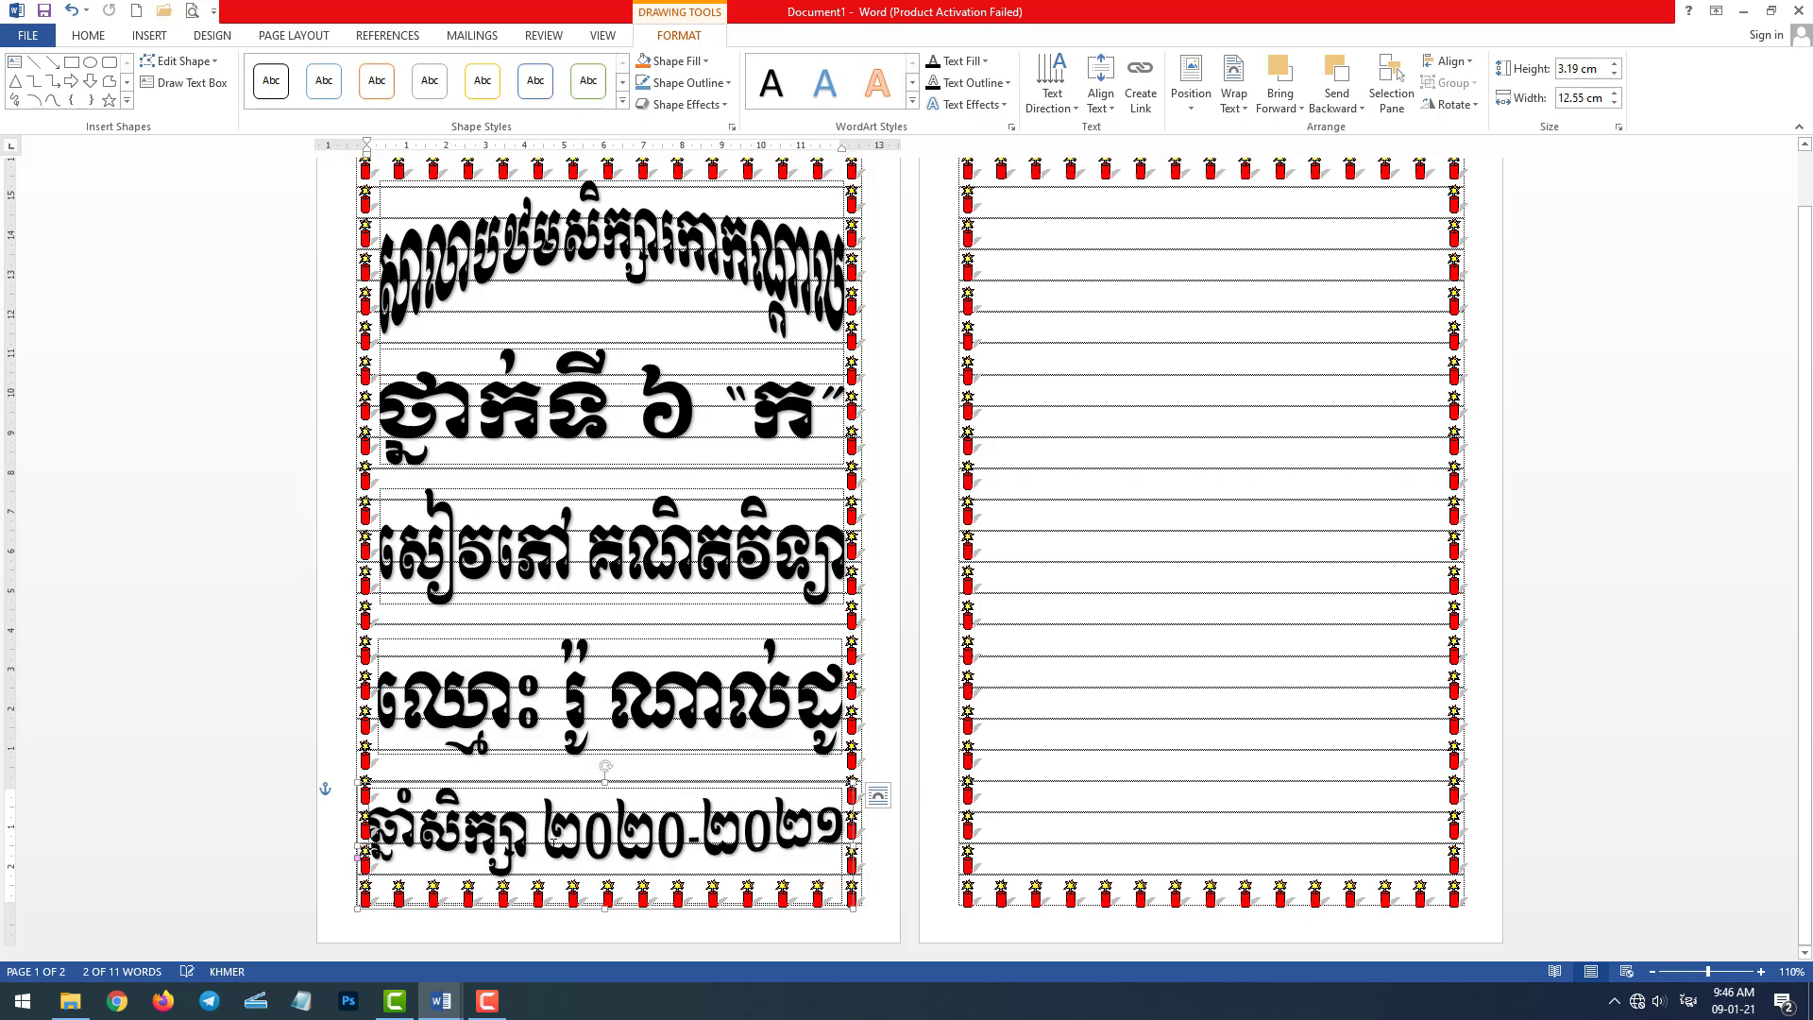
pyautogui.moveTo(357, 855); pyautogui.dragTo(362, 843)
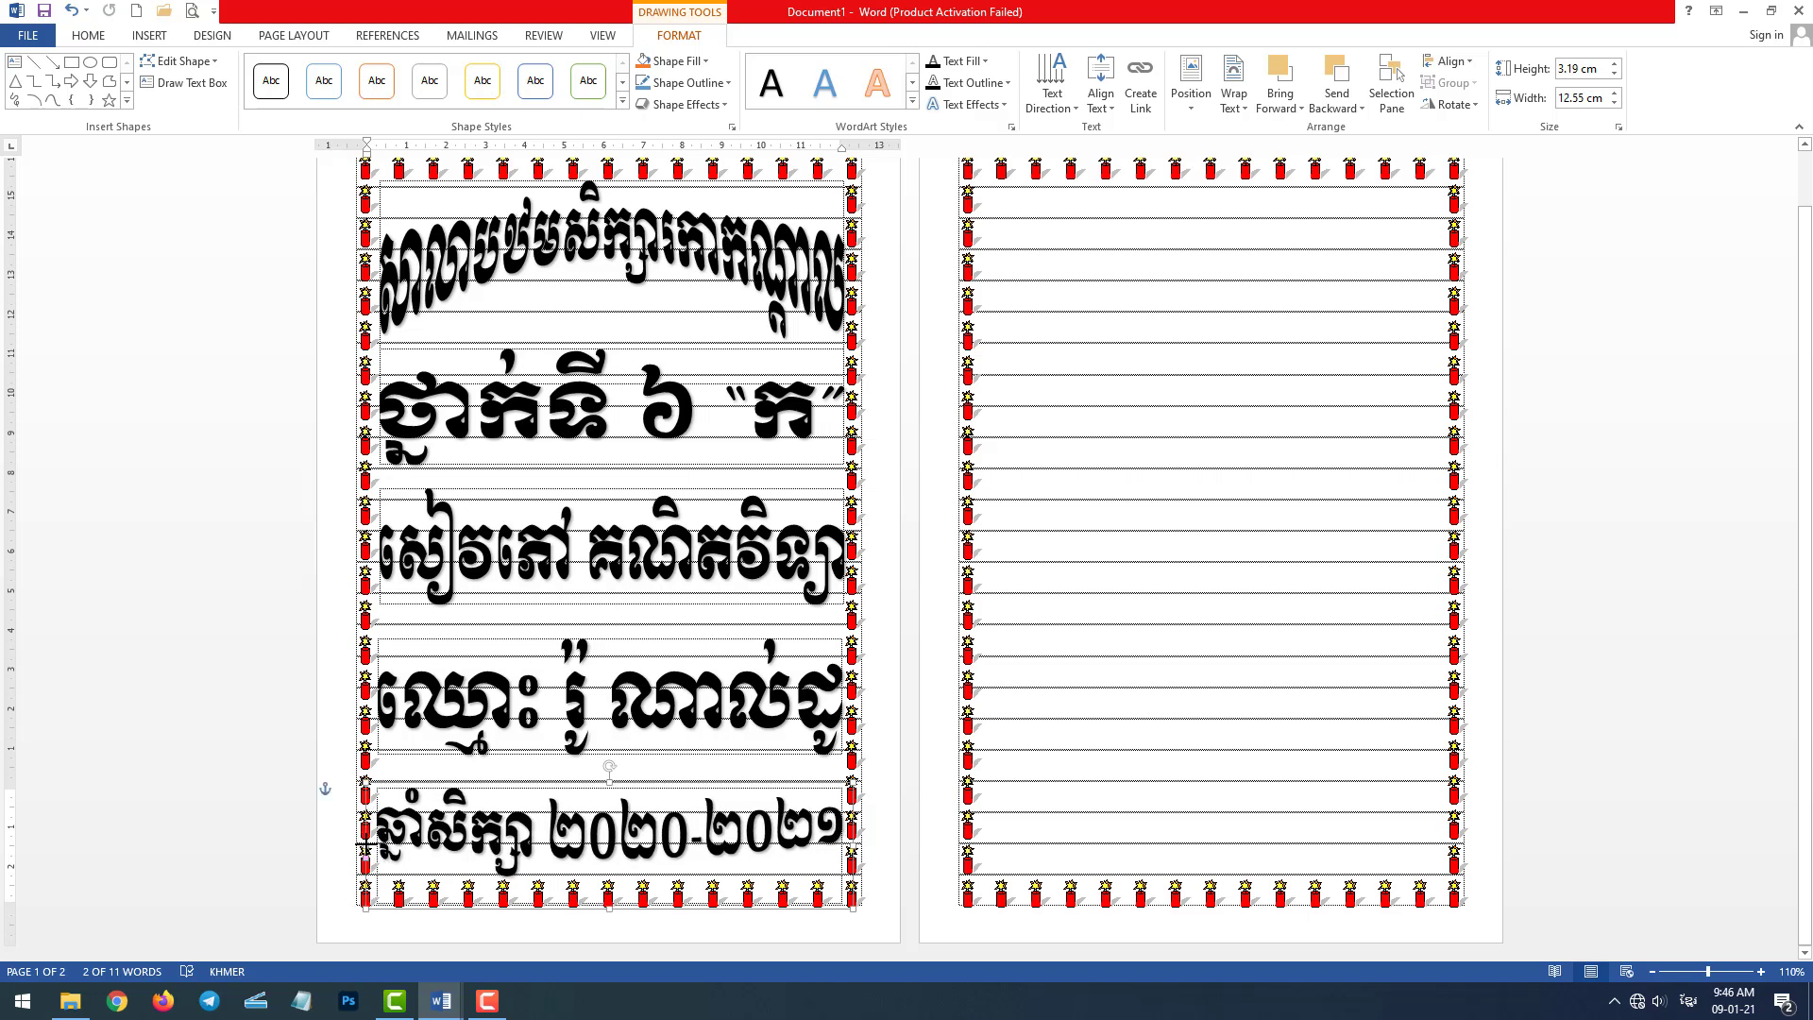
pyautogui.click(1185, 681)
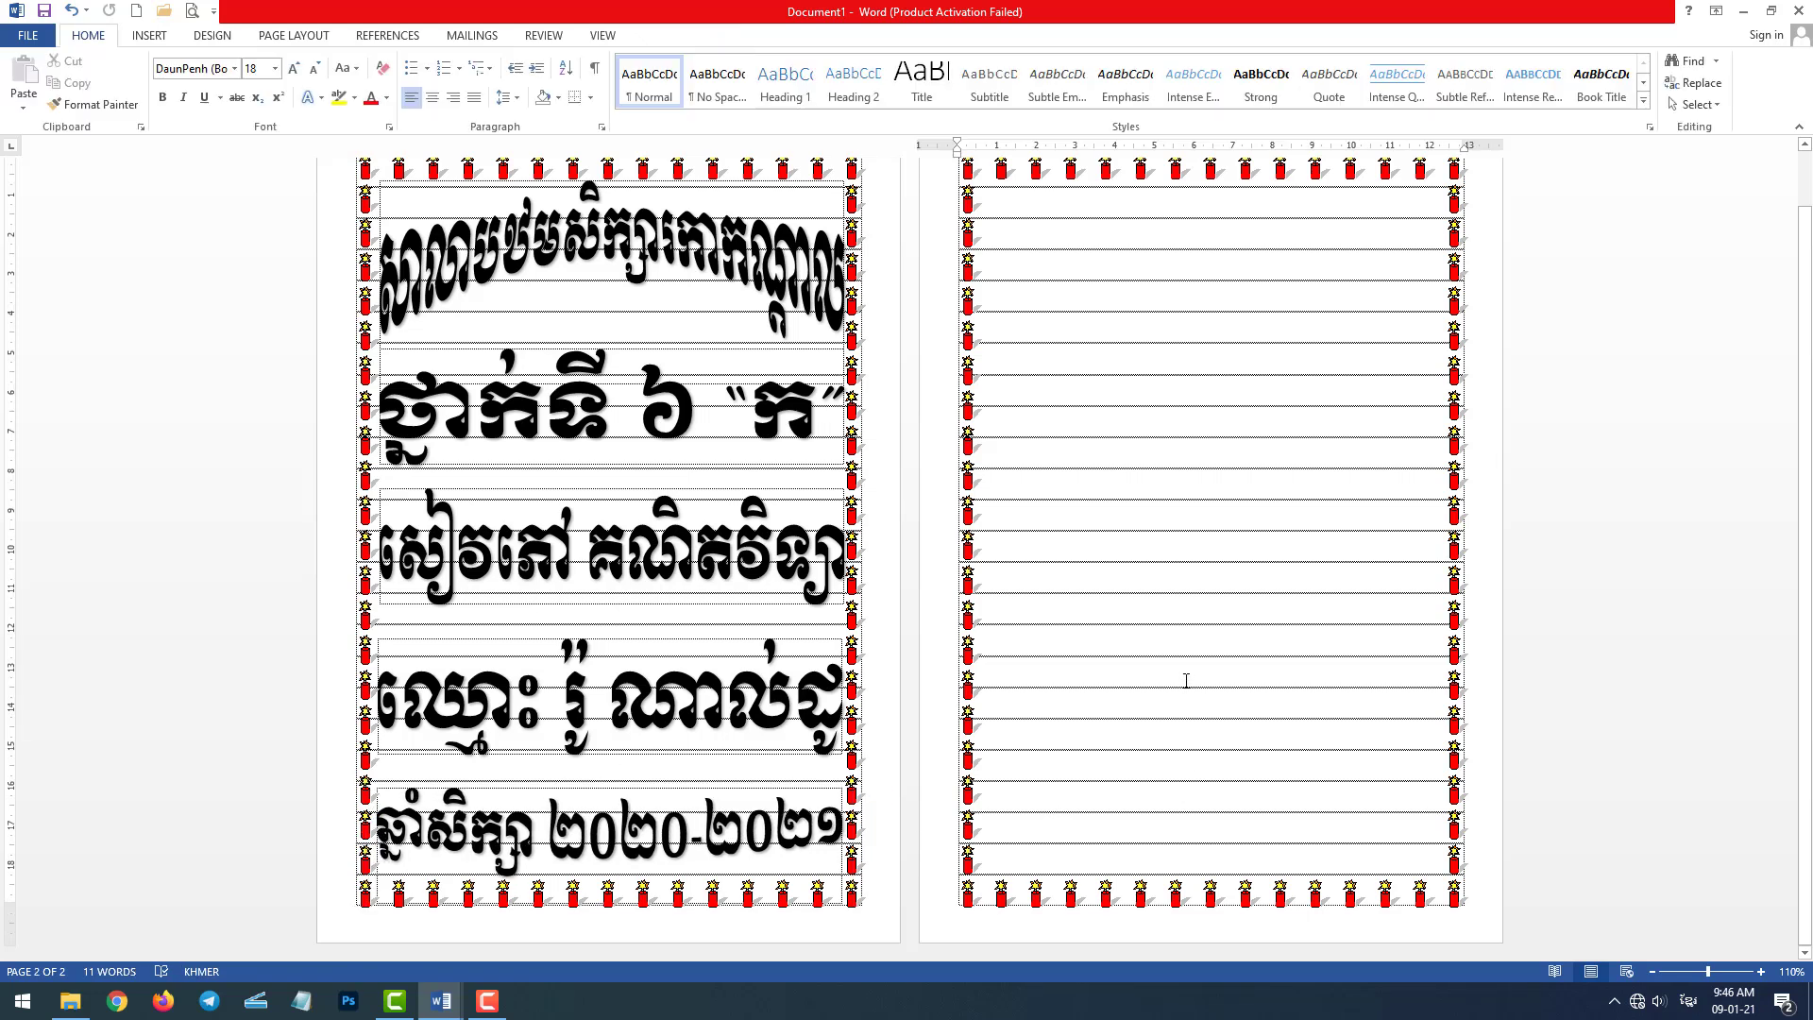
# Step: Copy all of page one's cover content and paste it onto the blank second page
pyautogui.scroll(1, 654, 276)
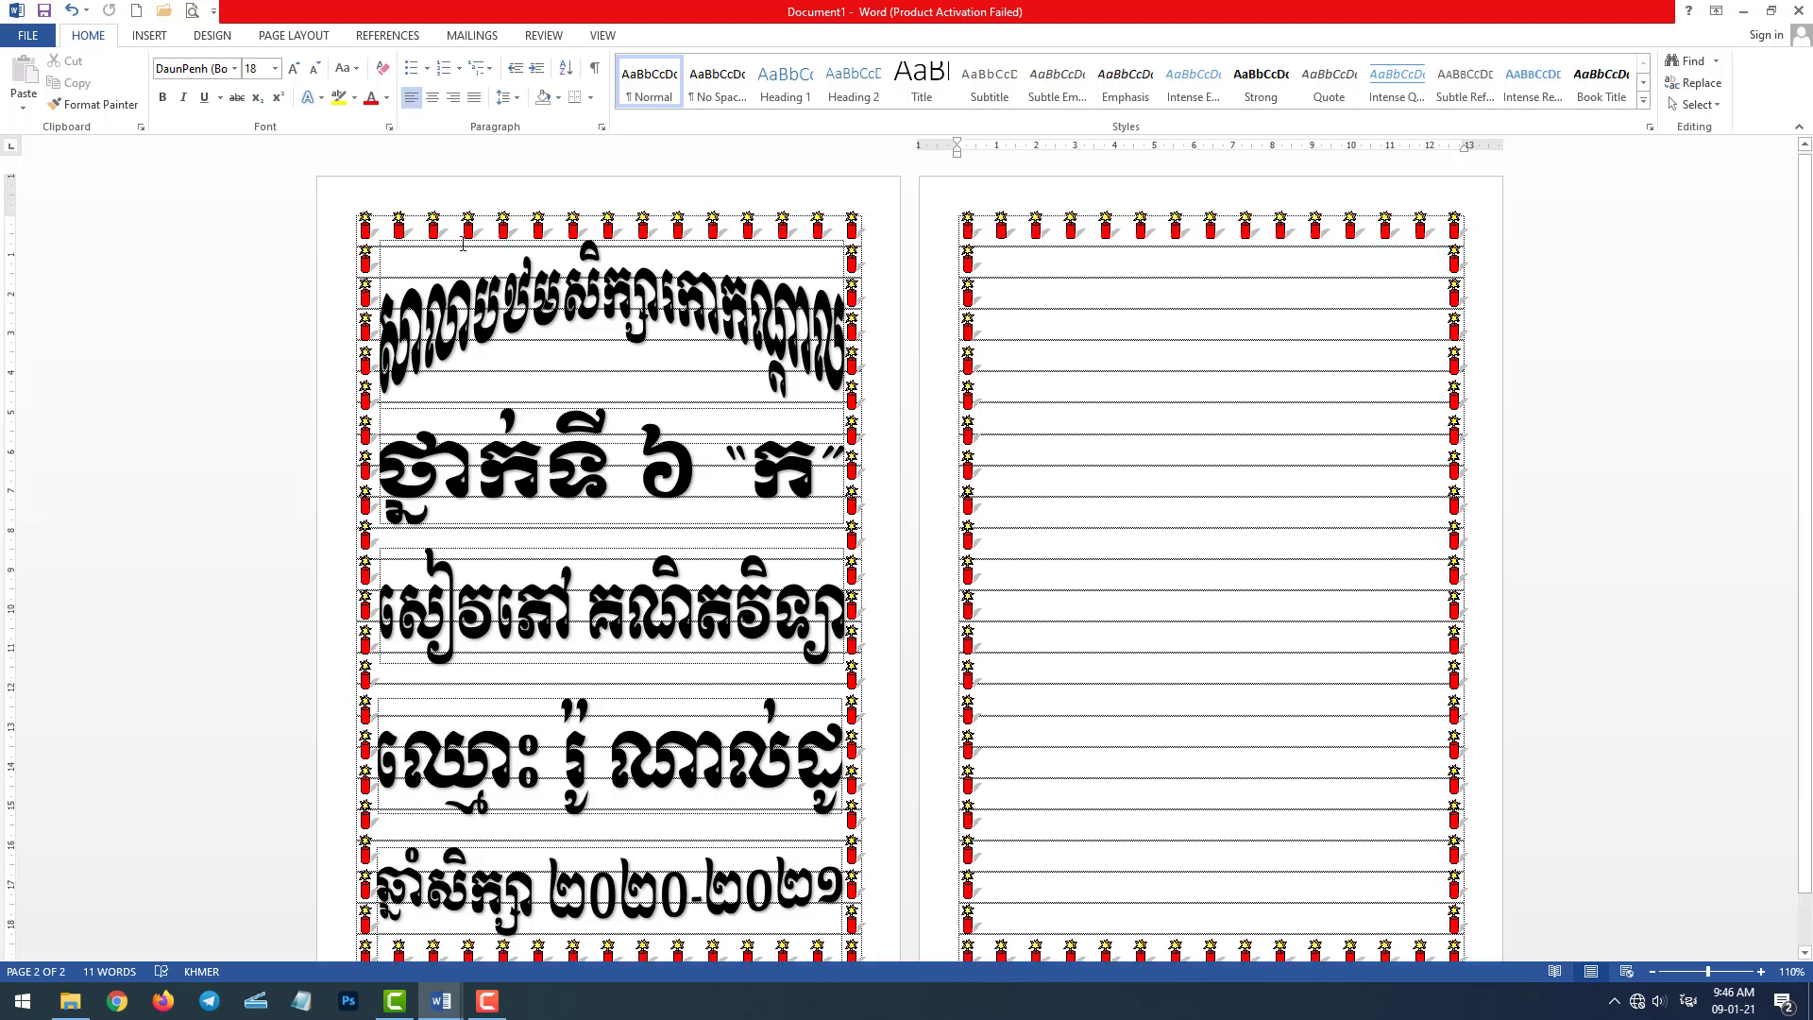
pyautogui.click(447, 229)
pyautogui.hotkey('ctrl', 'a')
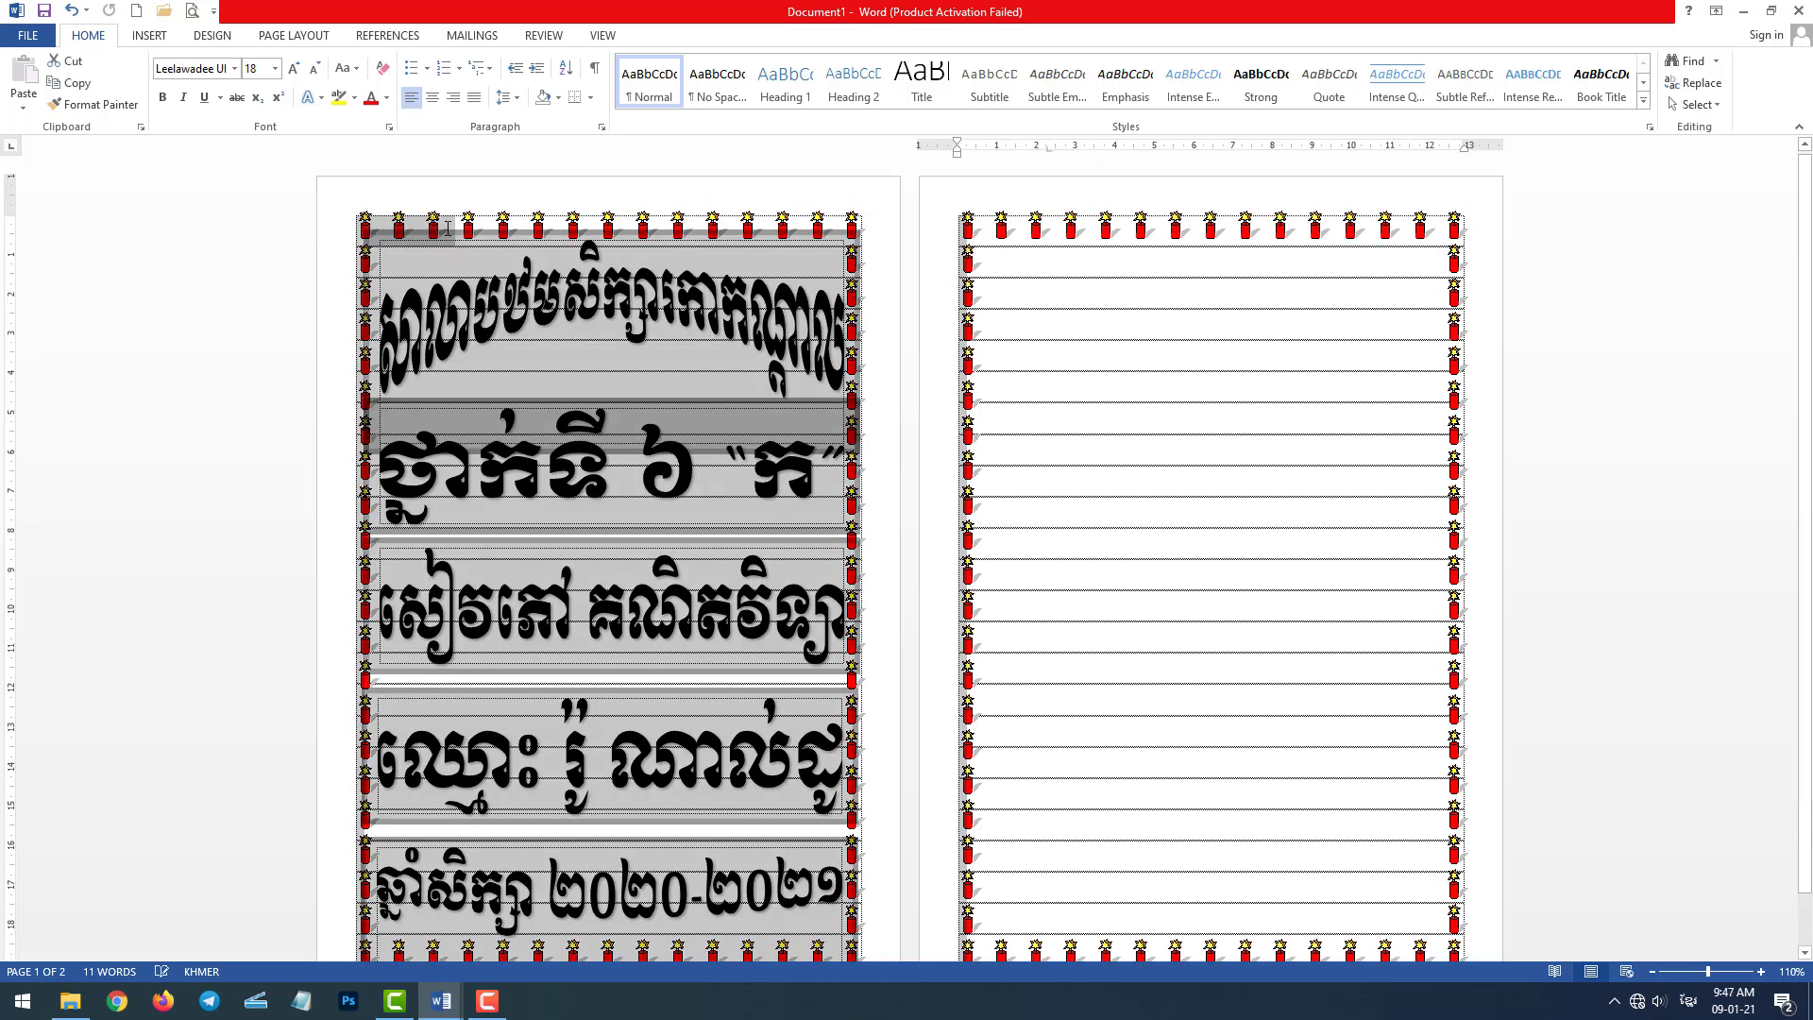
pyautogui.scroll(-1, 592, 303)
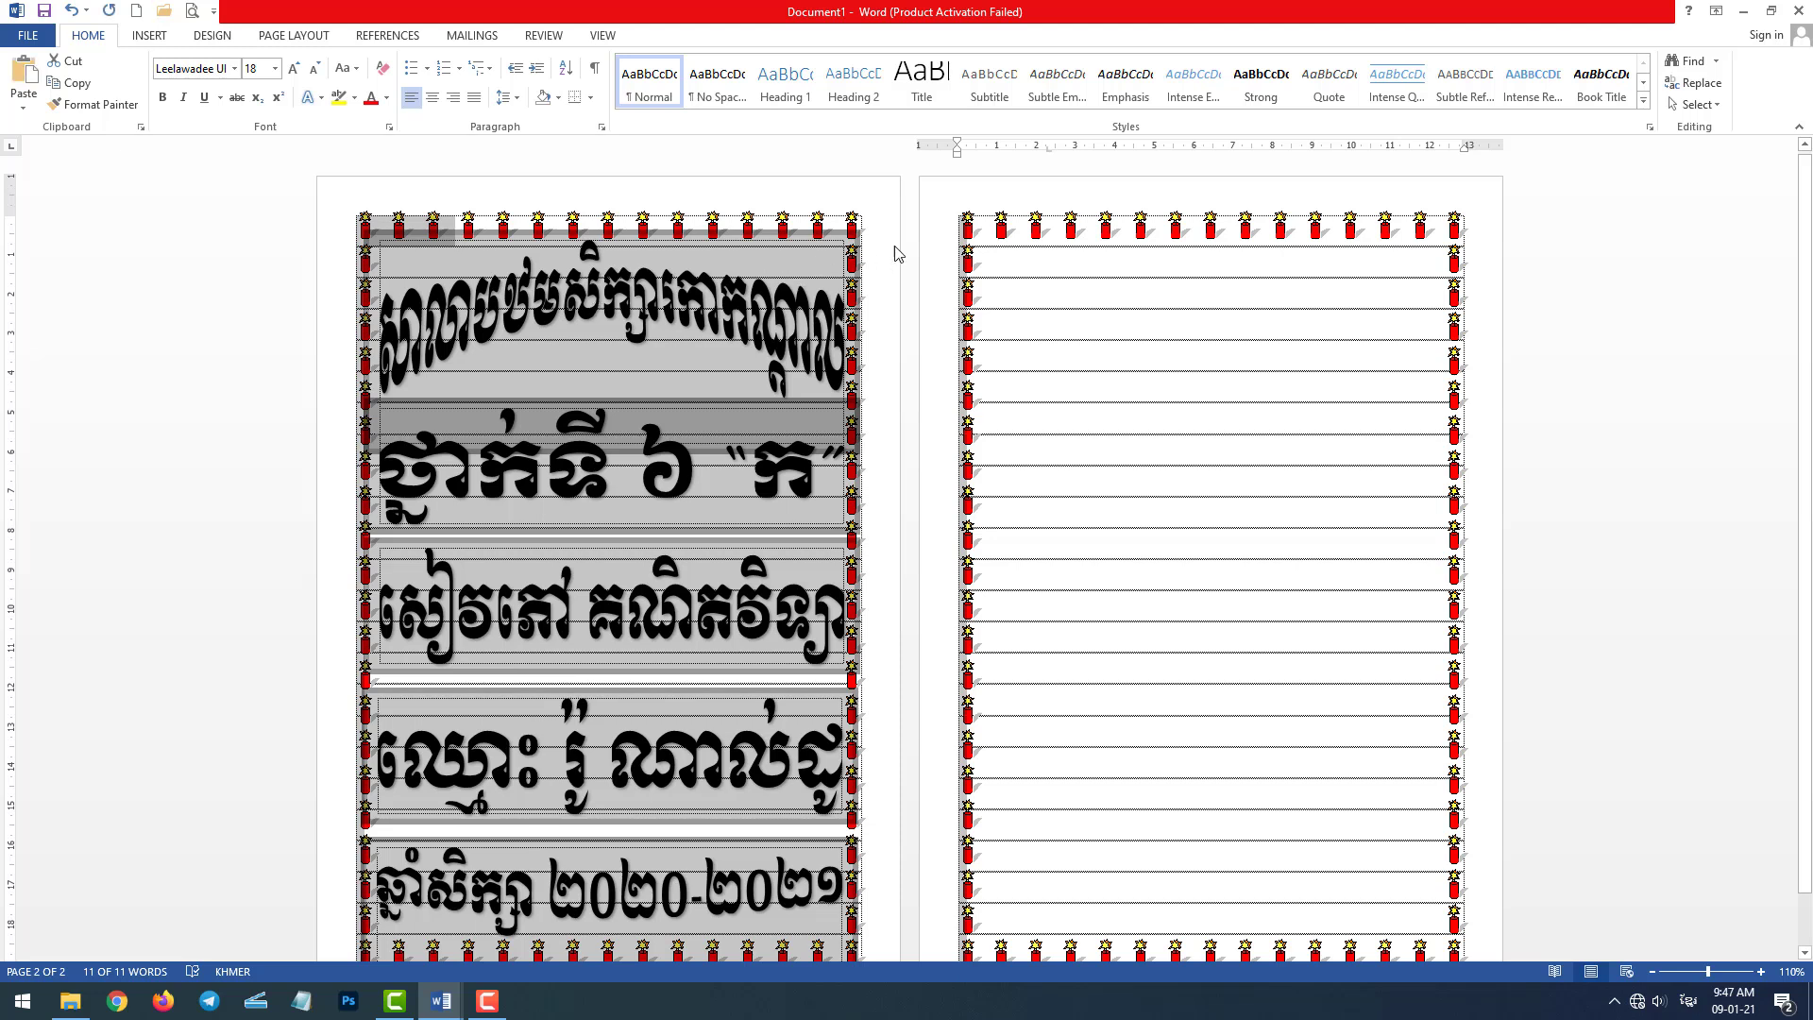
pyautogui.click(983, 241)
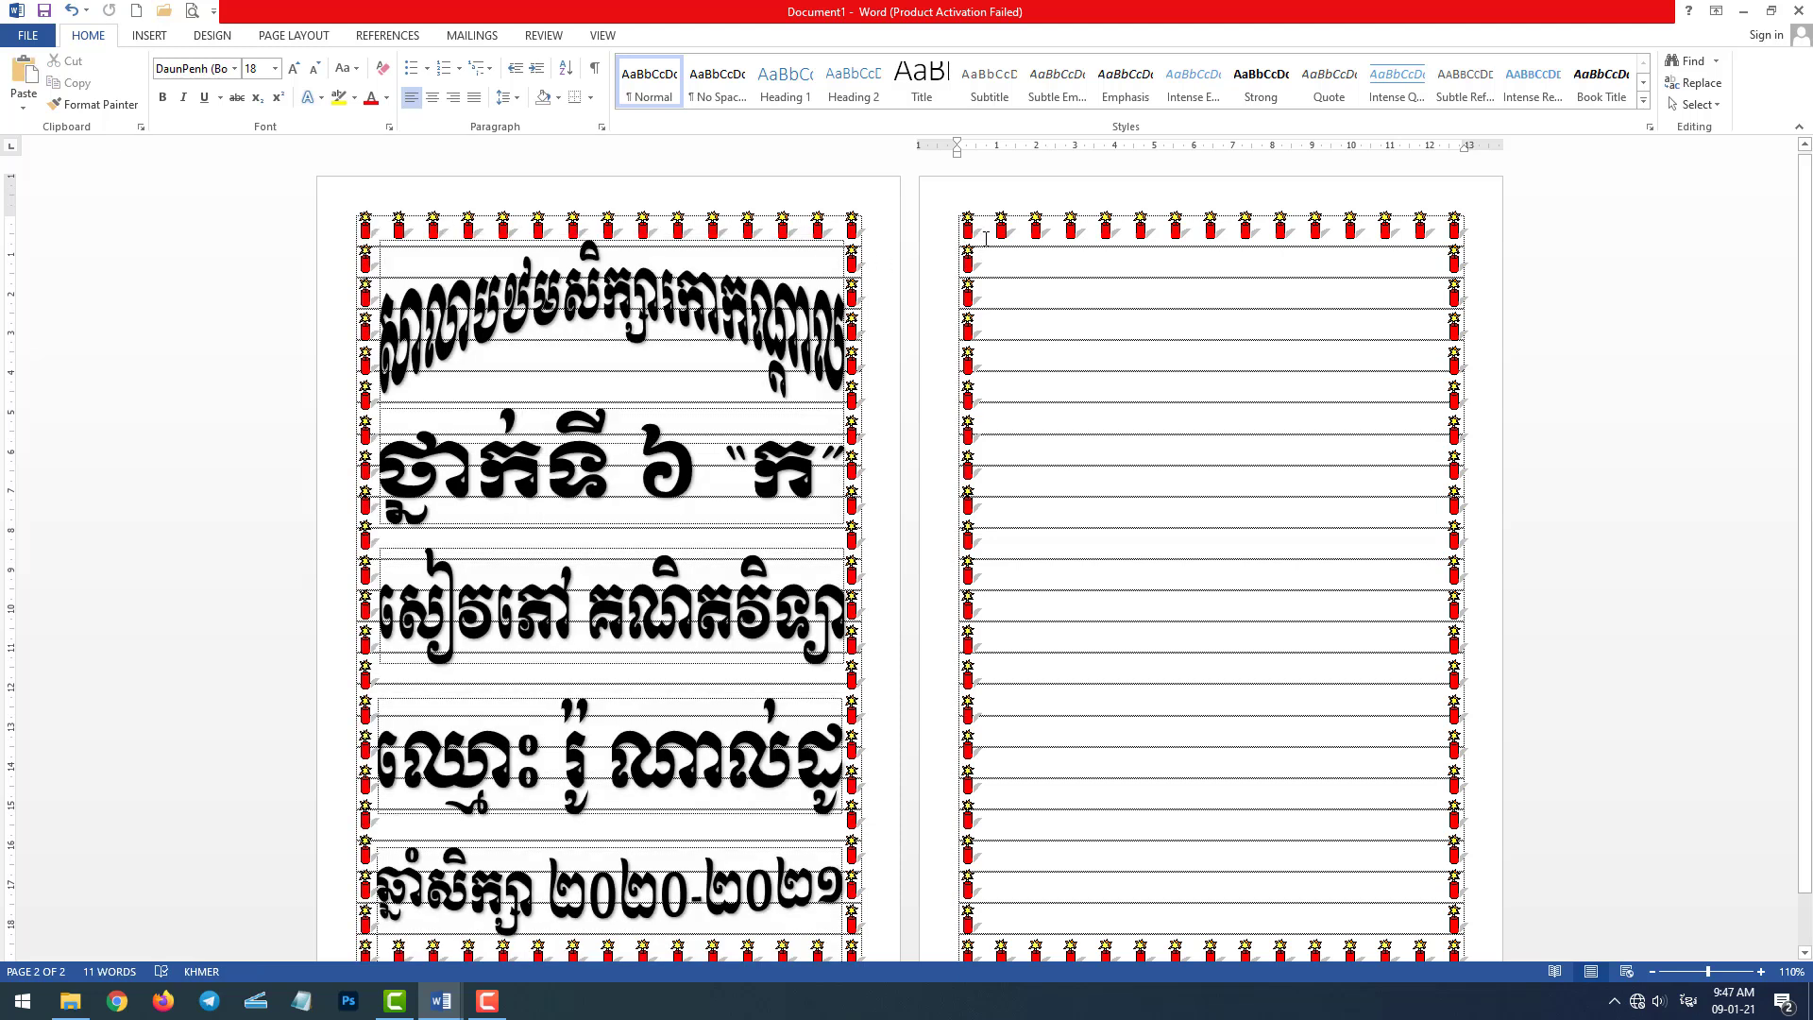
pyautogui.hotkey('ctrl', 'v')
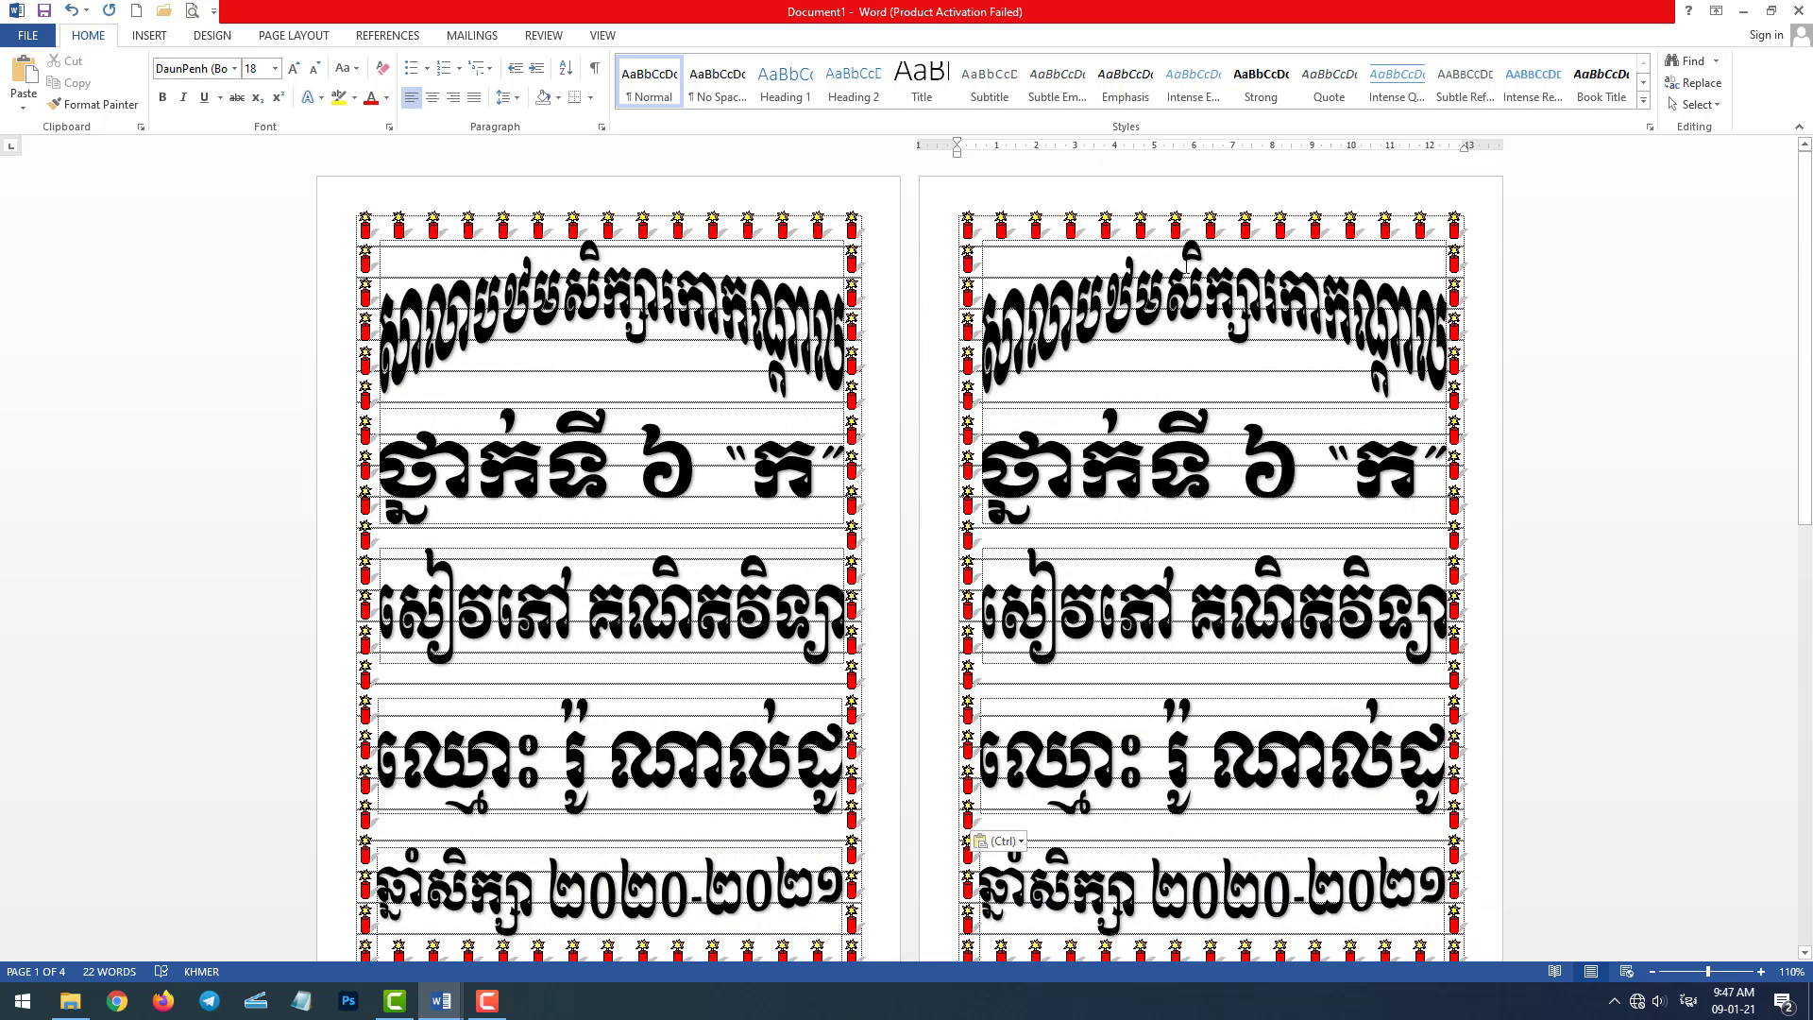
pyautogui.scroll(-3, 1162, 313)
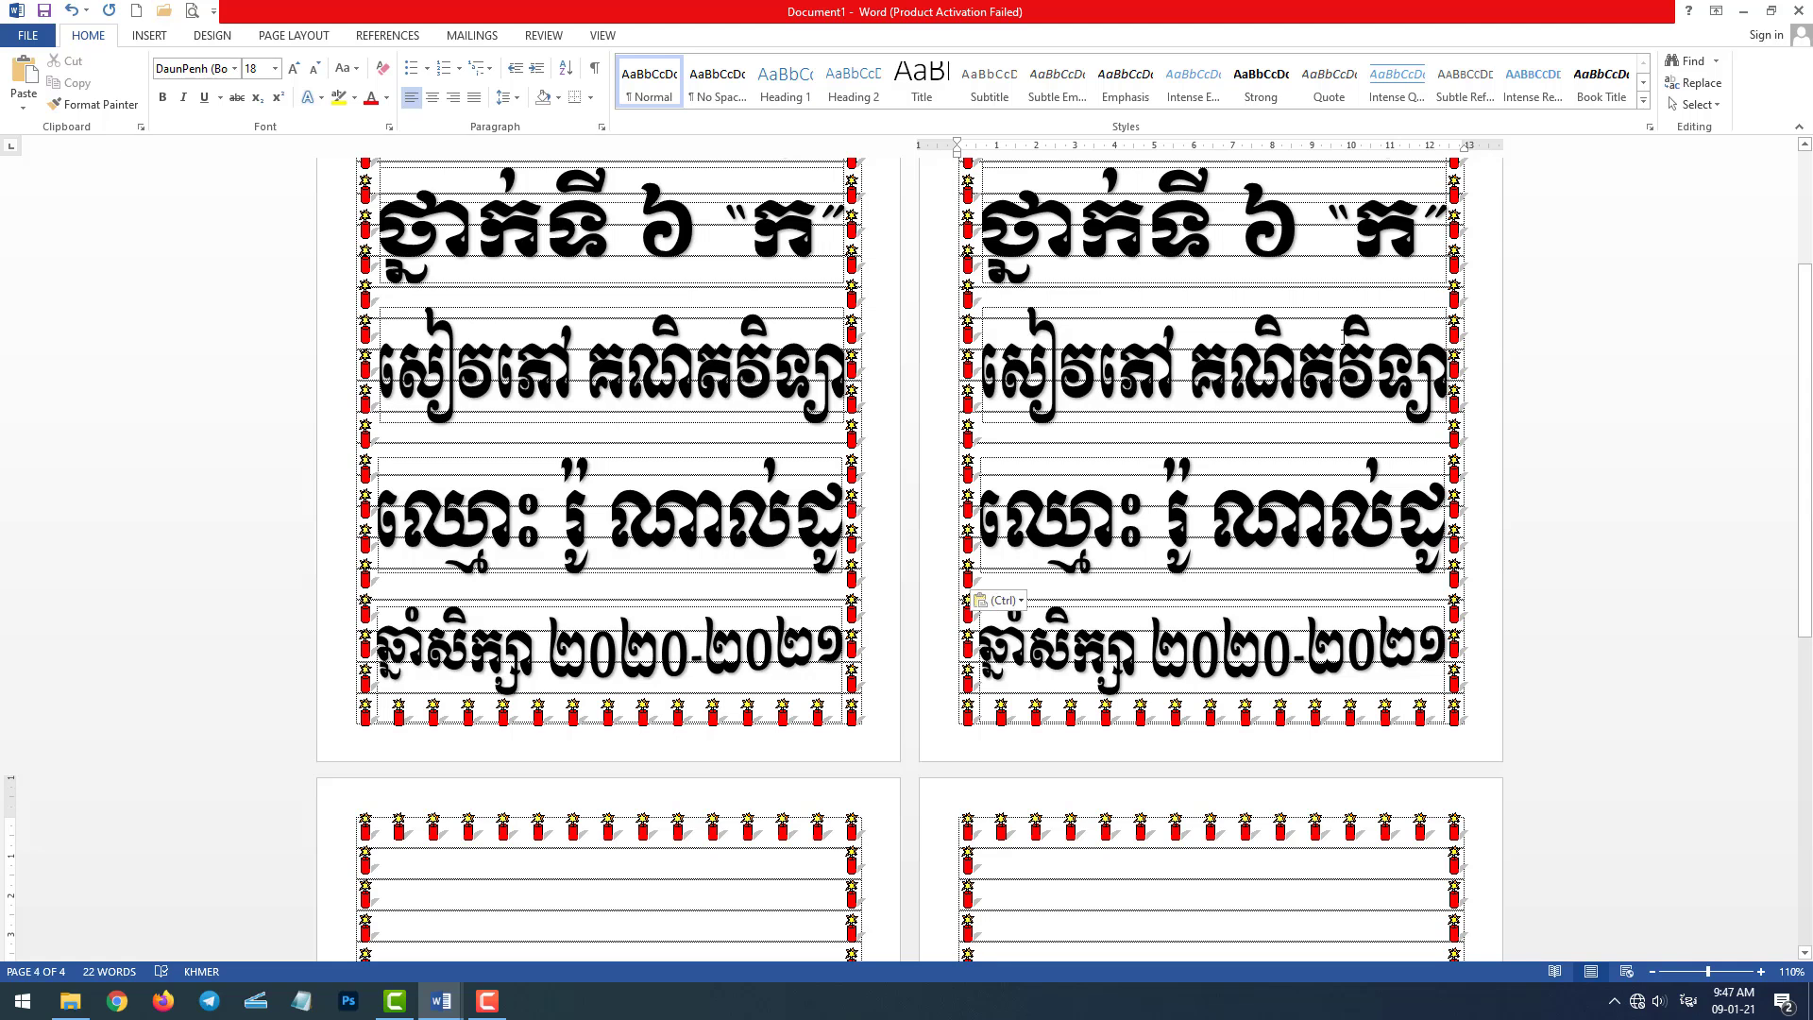
# Step: Replace គណិតវិទ្យា with ភាសាខ្មែរ on the right cover's subject line and leave the text boxes
pyautogui.click(1163, 313)
pyautogui.doubleClick(1278, 330)
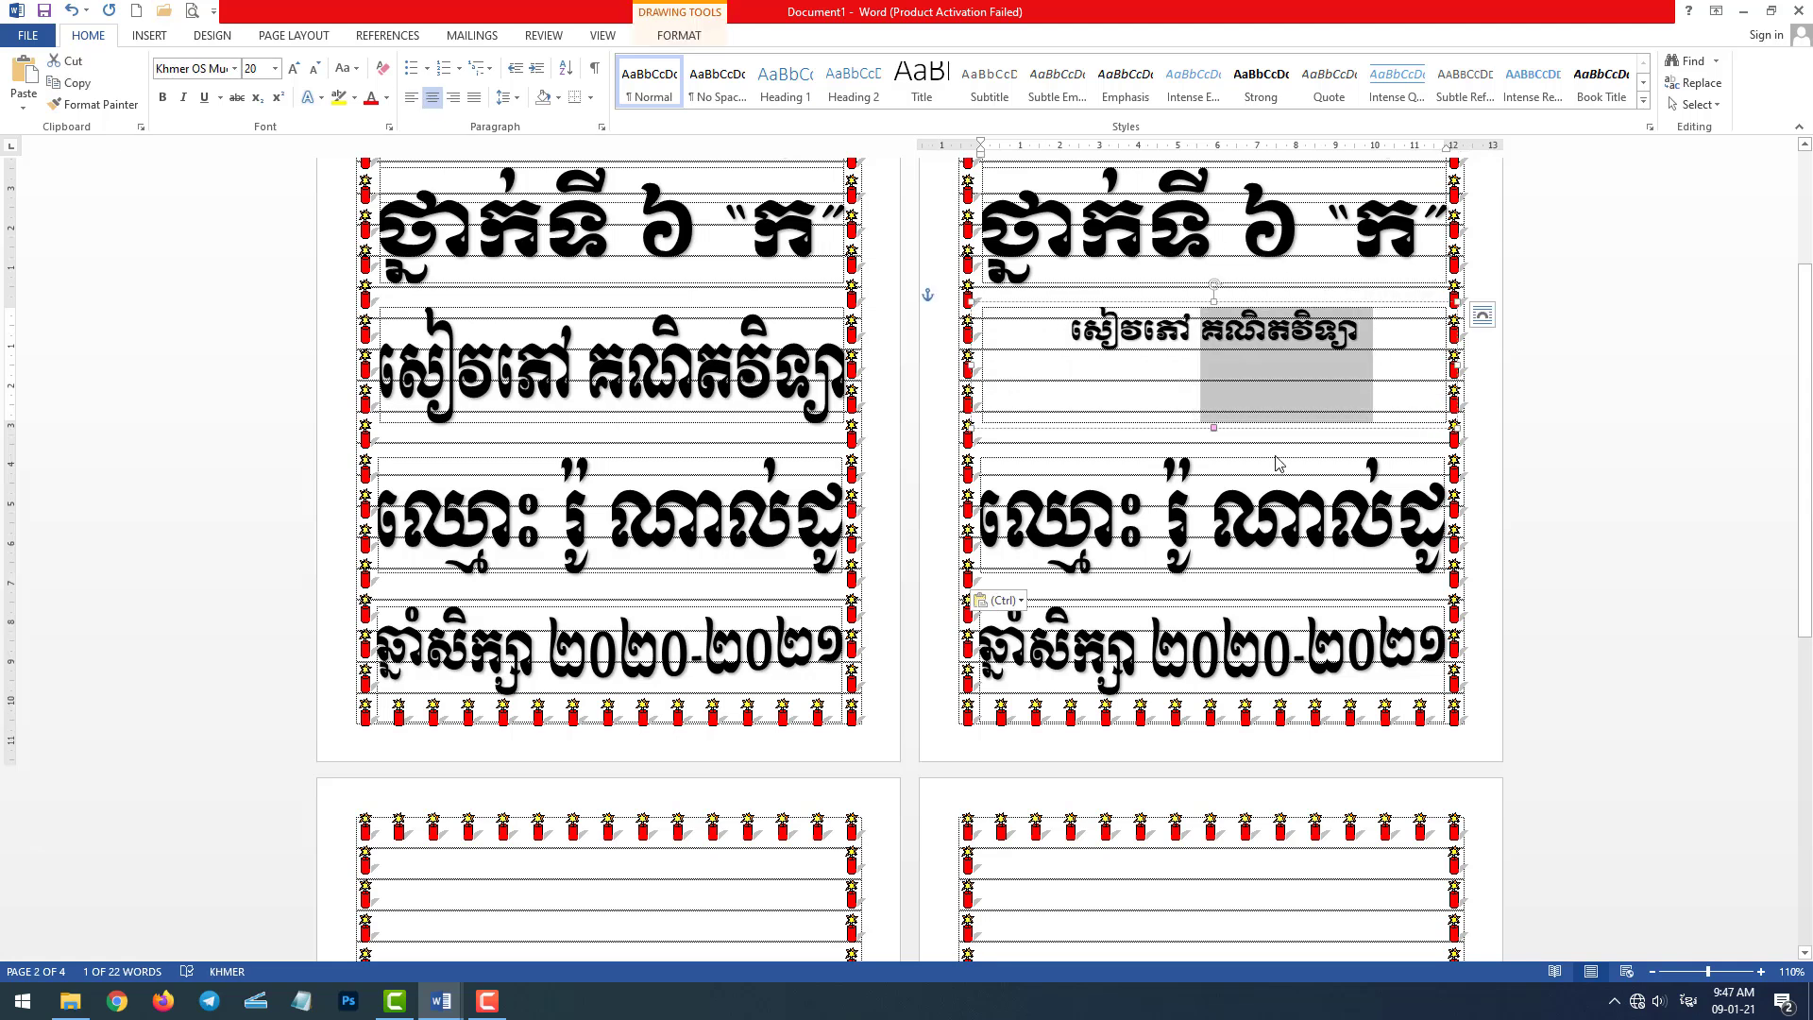
pyautogui.write('ភាសារ')
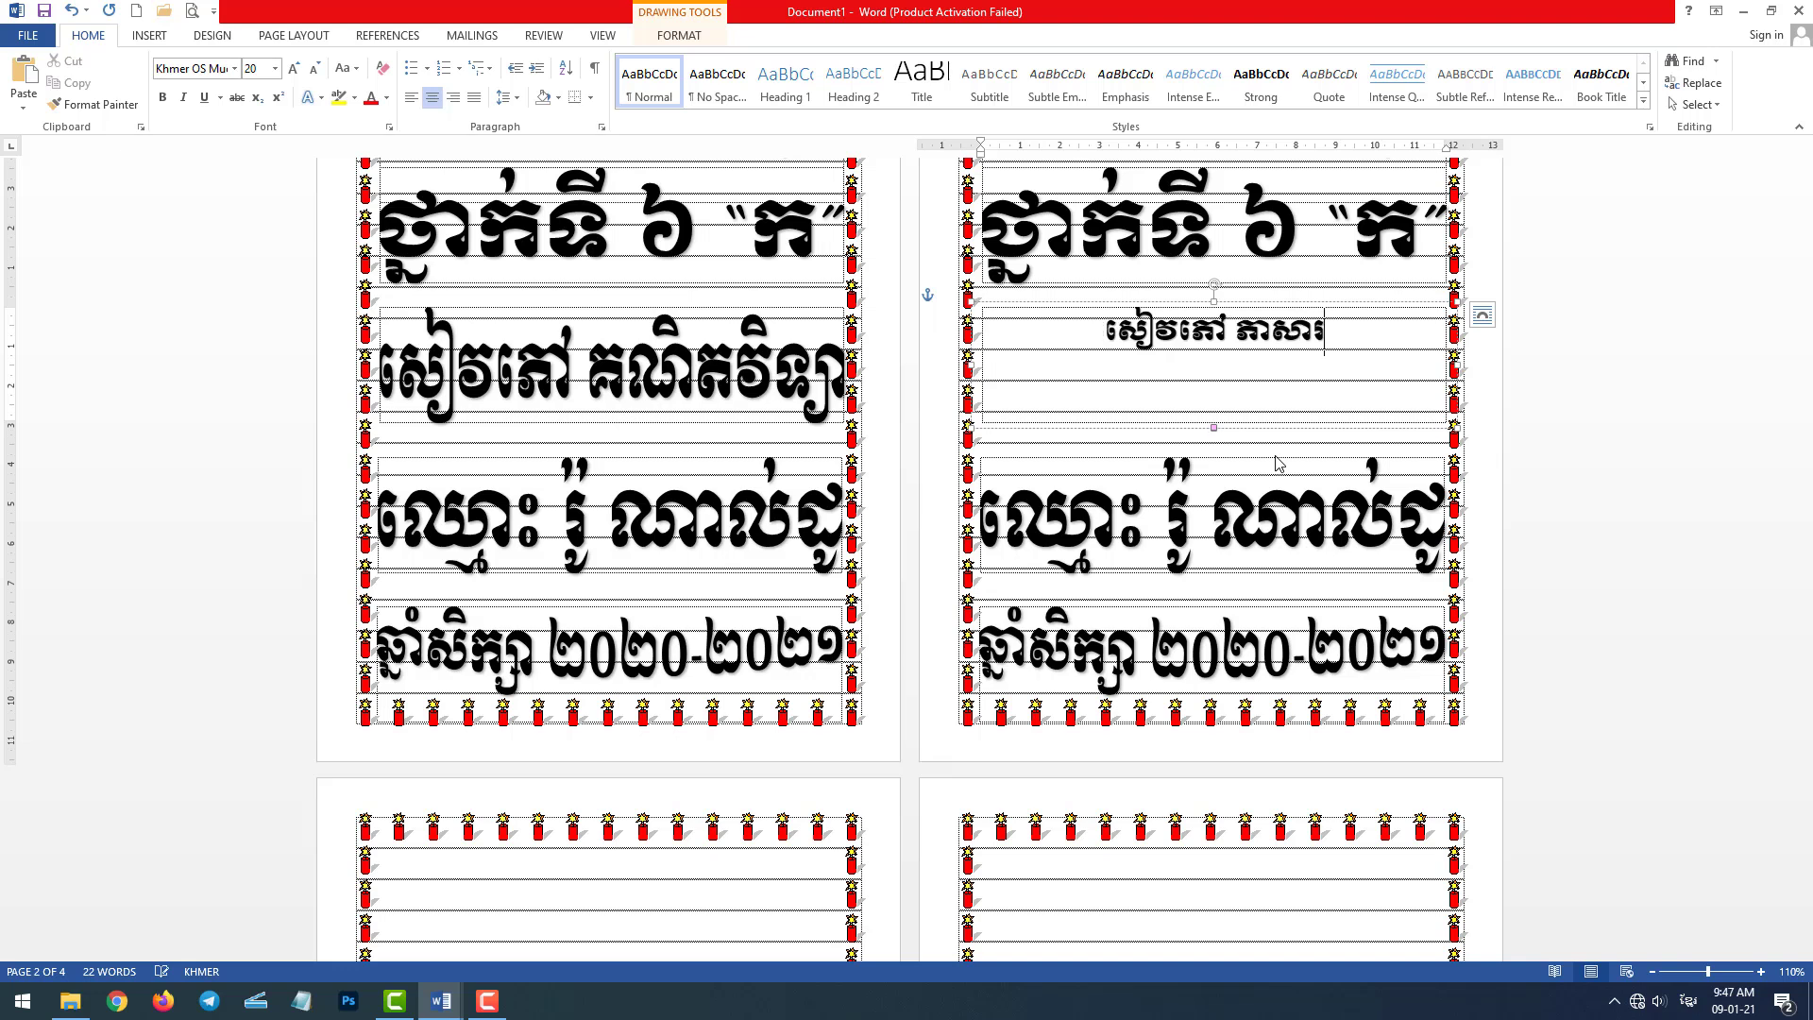
pyautogui.press('BackSpace')
pyautogui.press('BackSpace')
pyautogui.write('ាខ្ម')
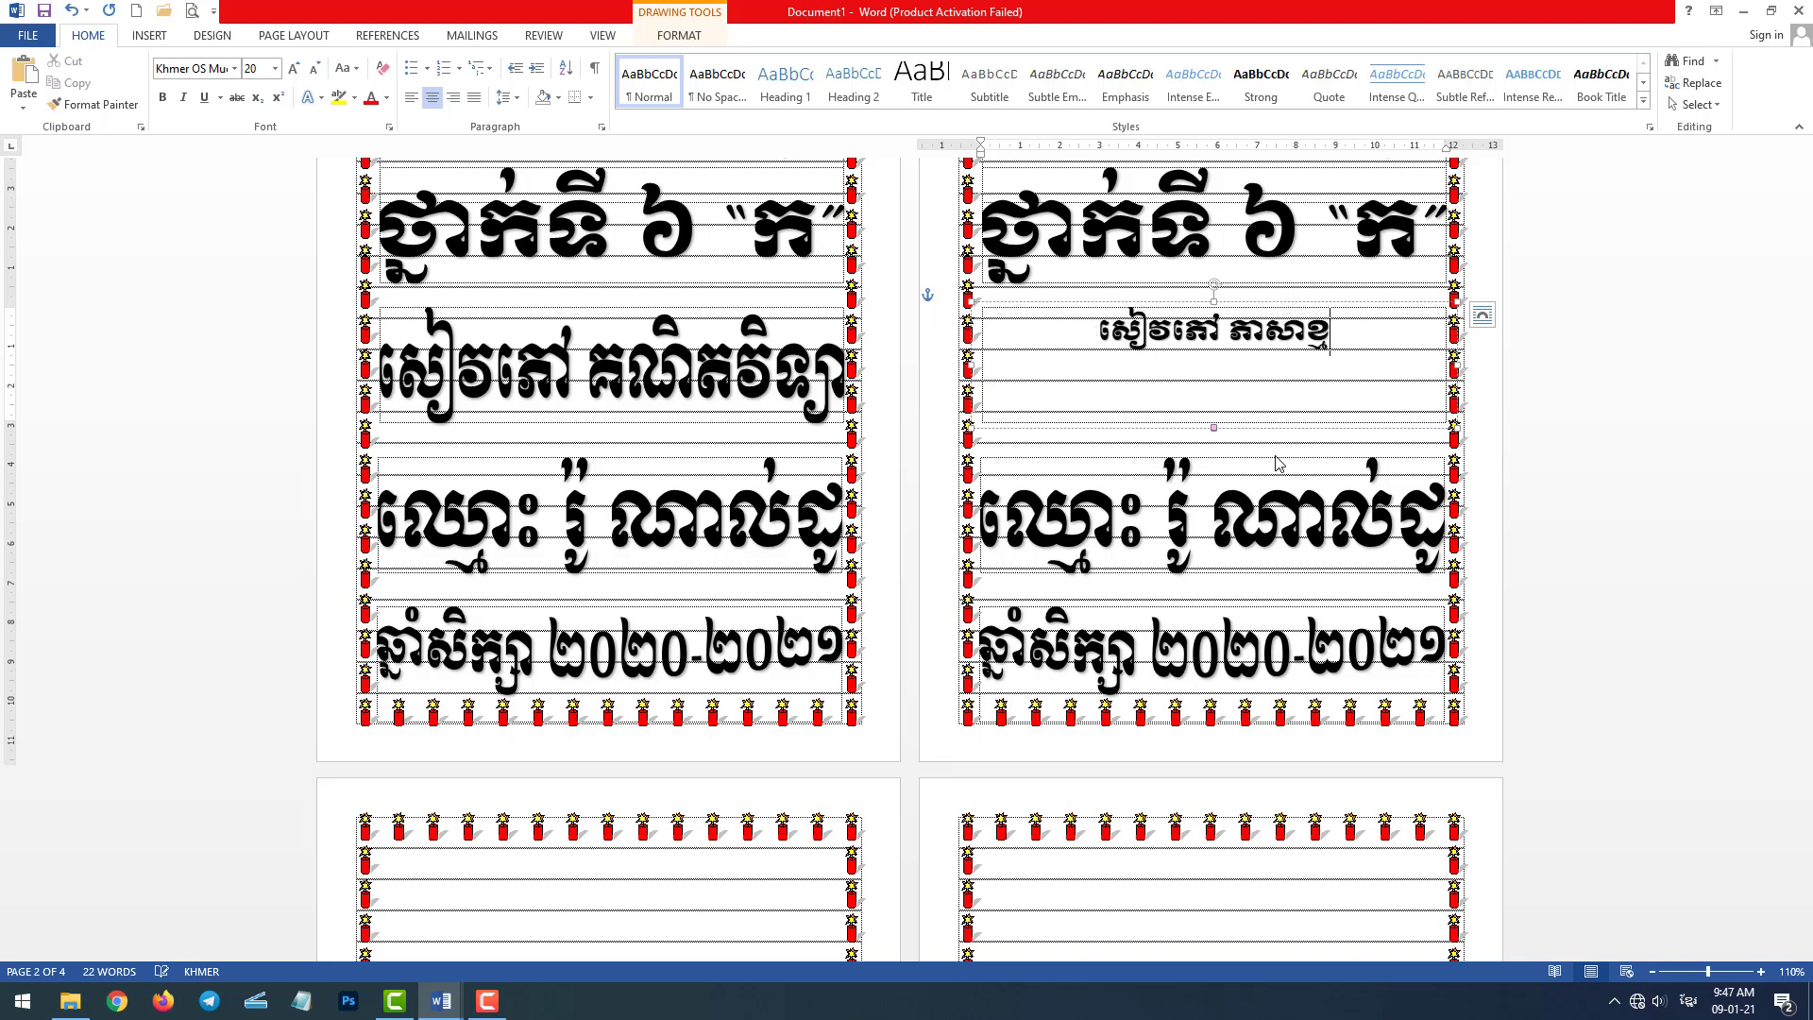
pyautogui.write('ែរ')
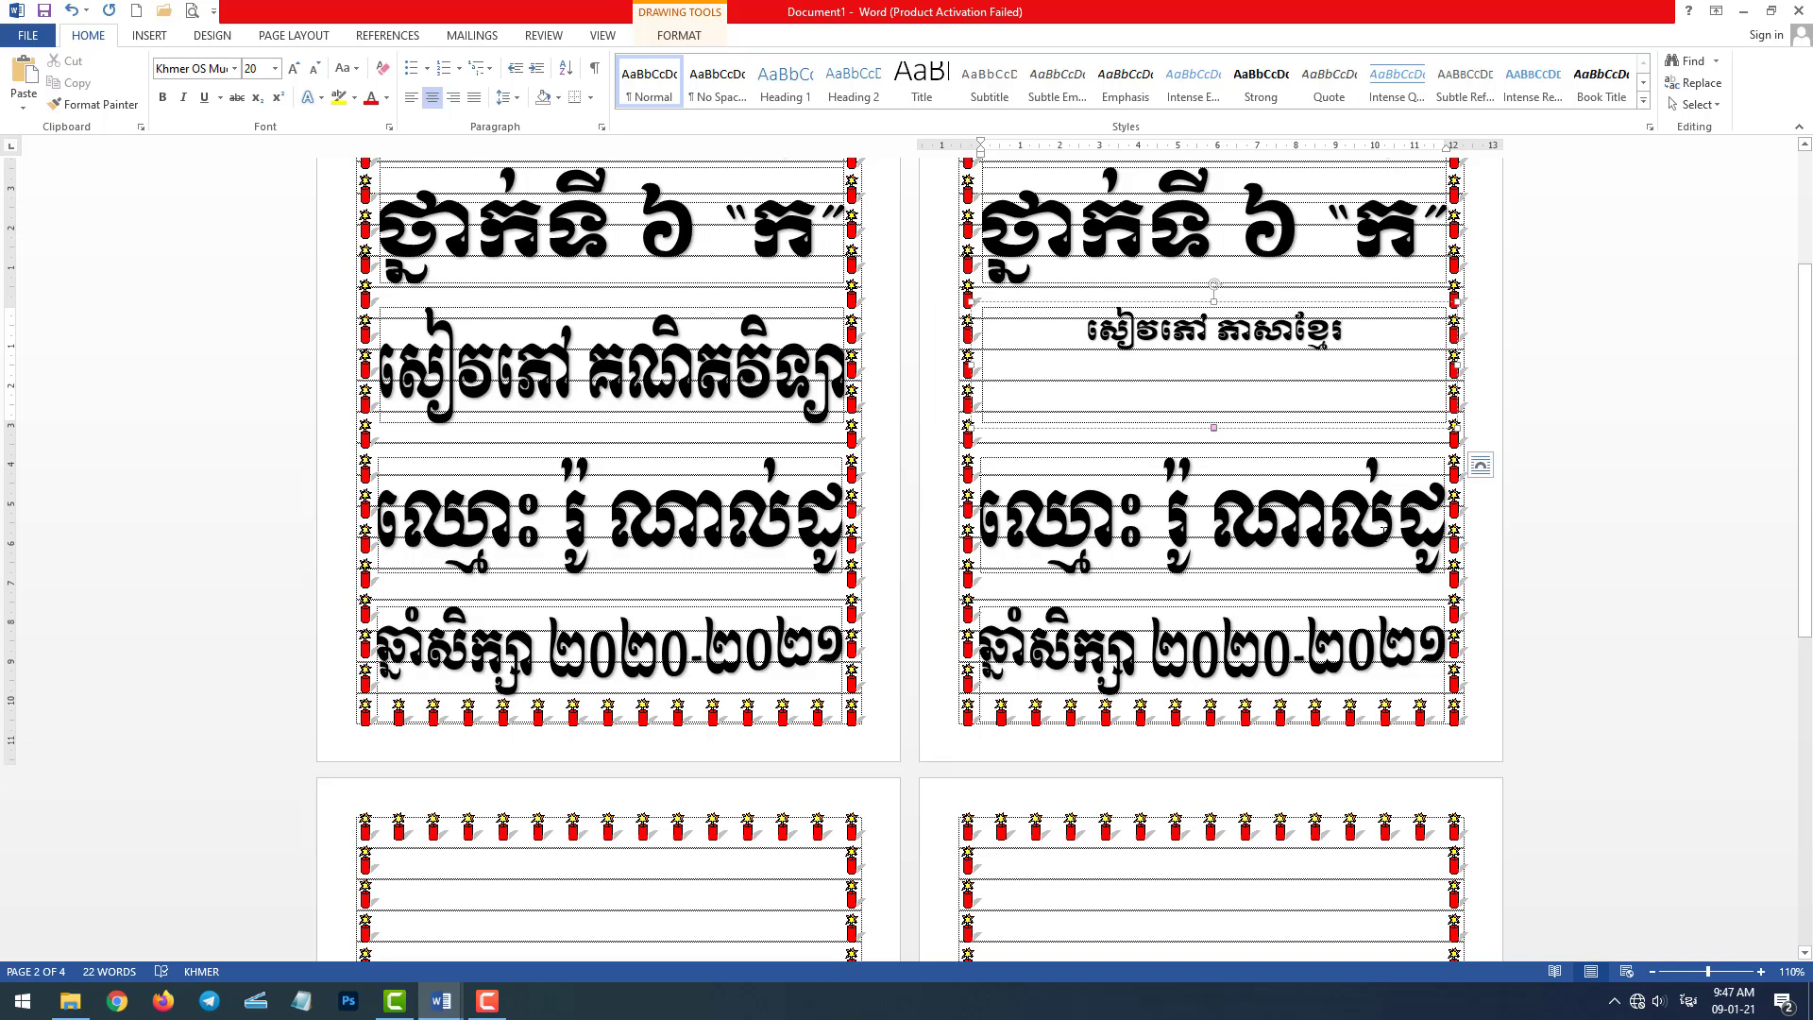
pyautogui.click(1385, 532)
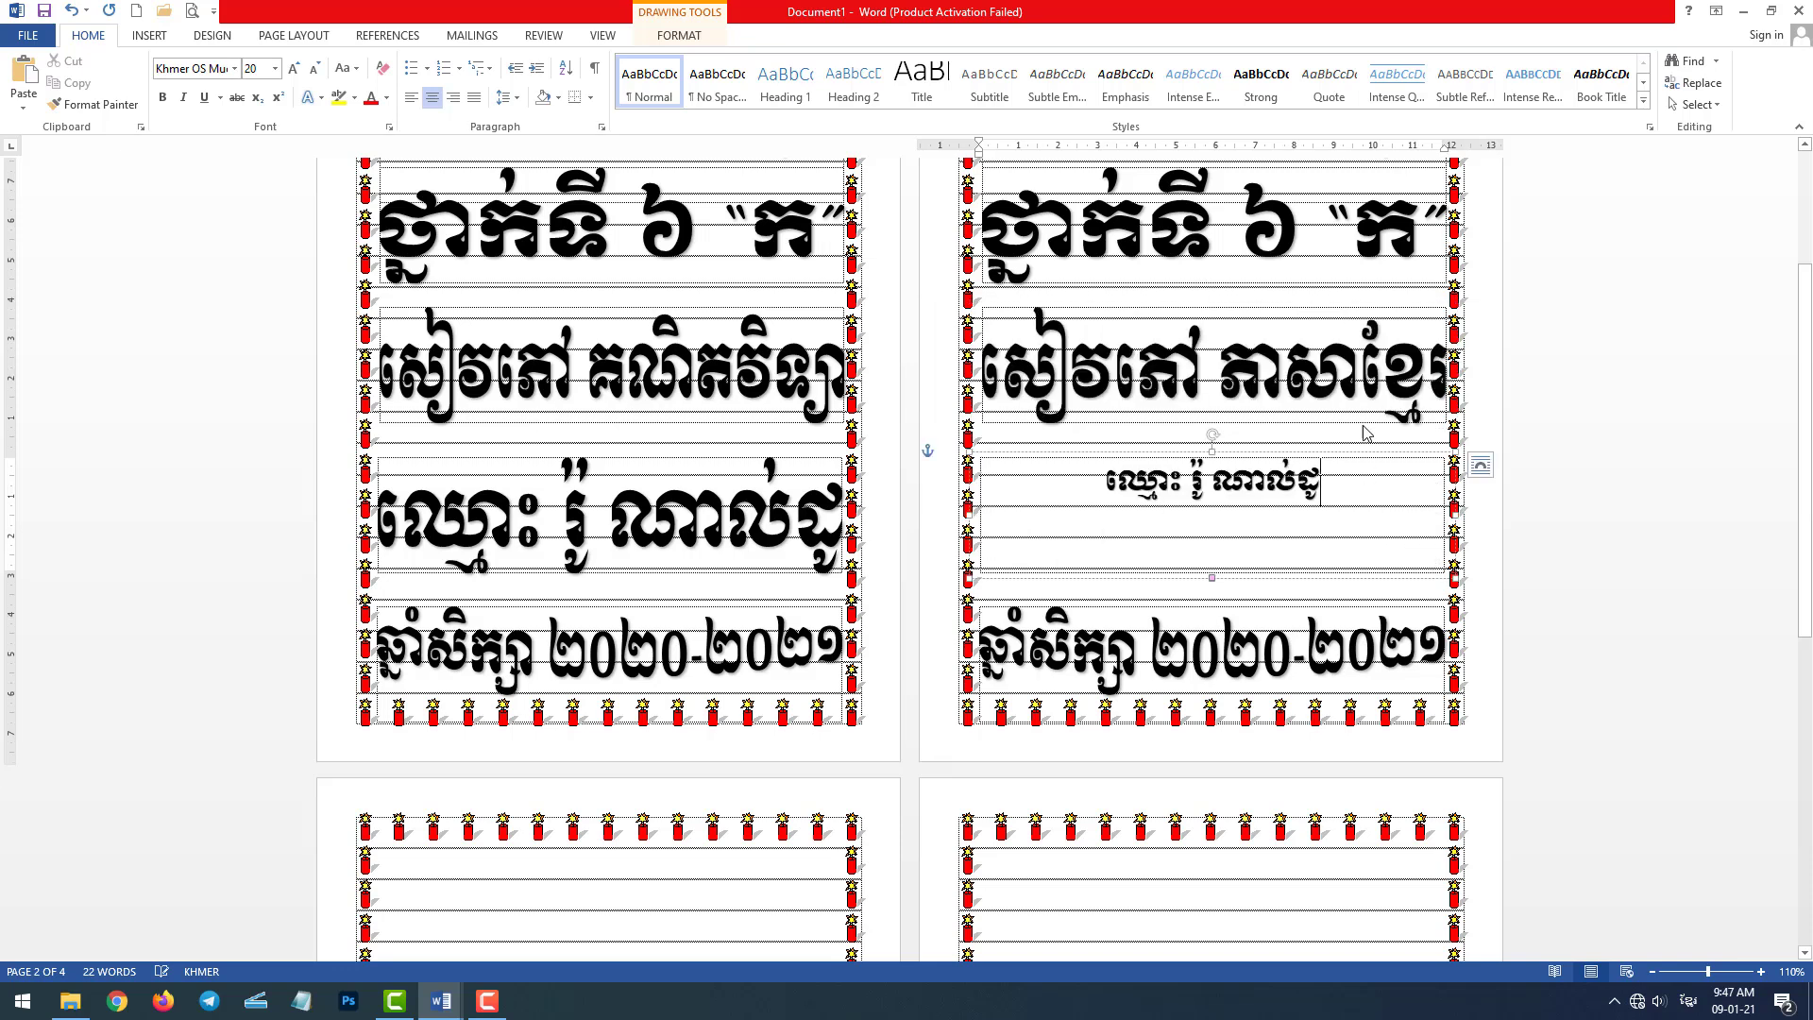
pyautogui.click(1313, 733)
pyautogui.scroll(3, 1232, 557)
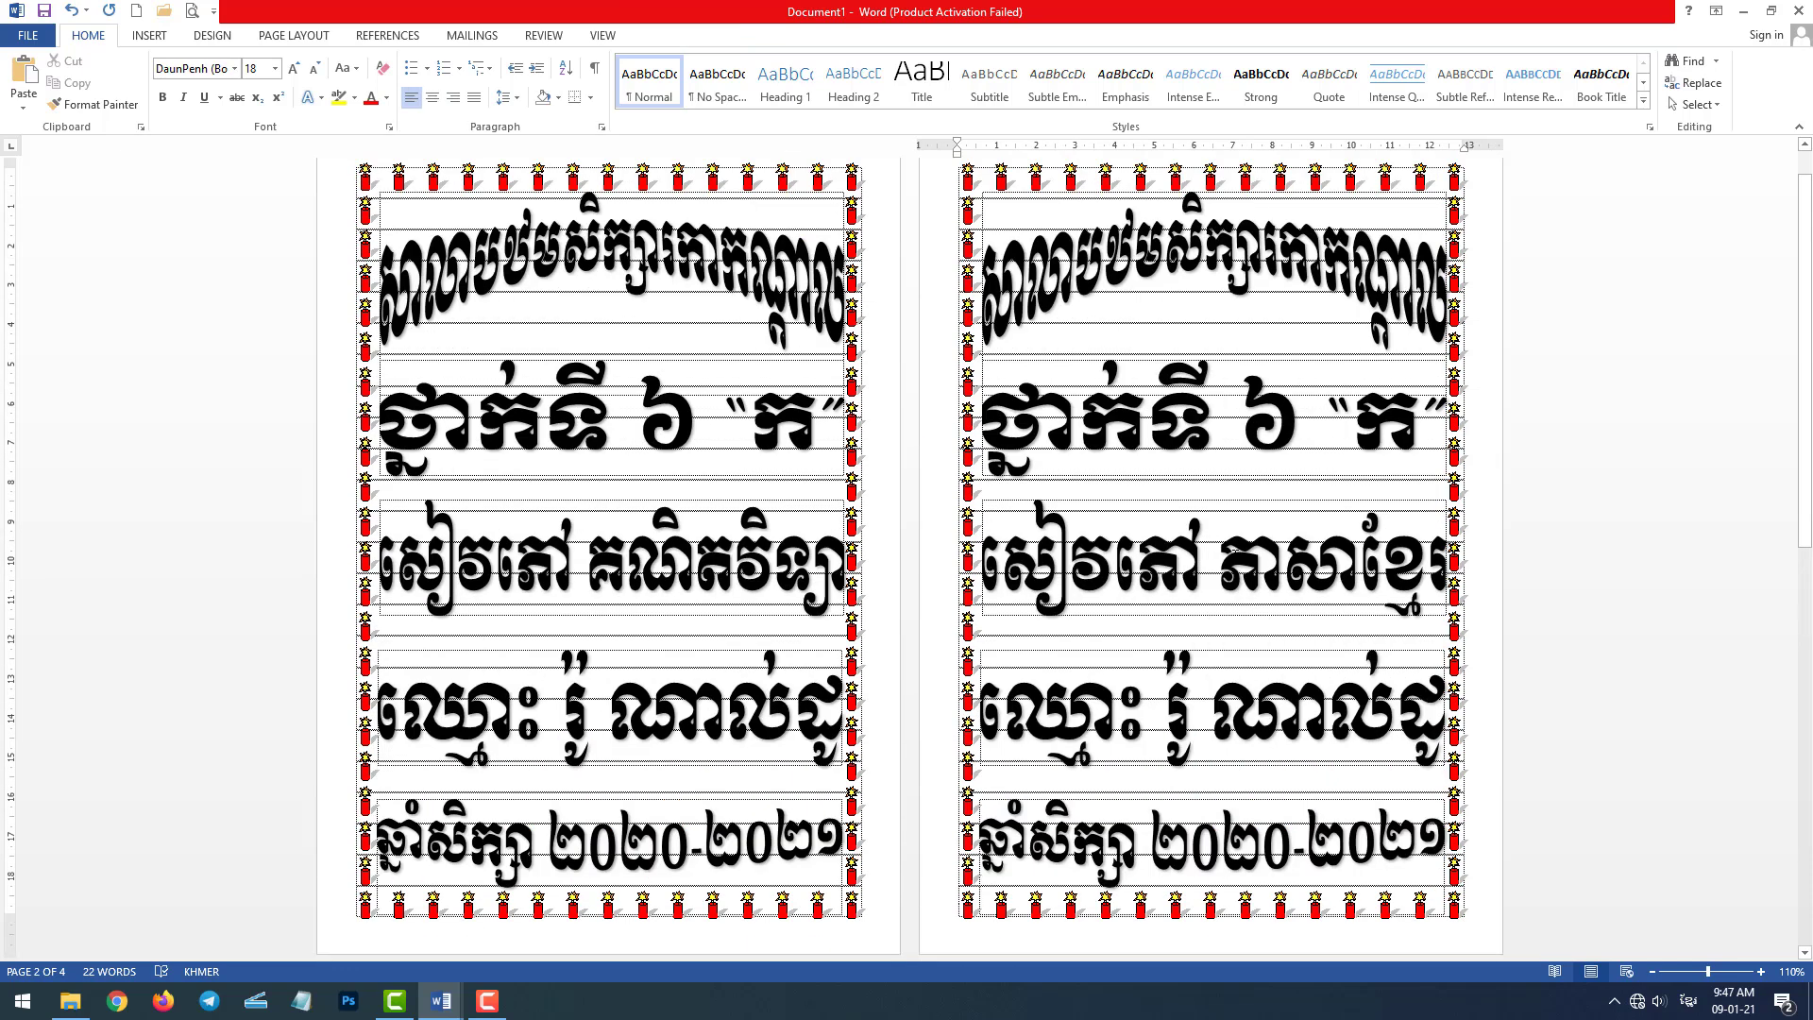
# Step: Apply the Circle bevel text effect to the left cover's arched title
pyautogui.scroll(-6, 1762, 545)
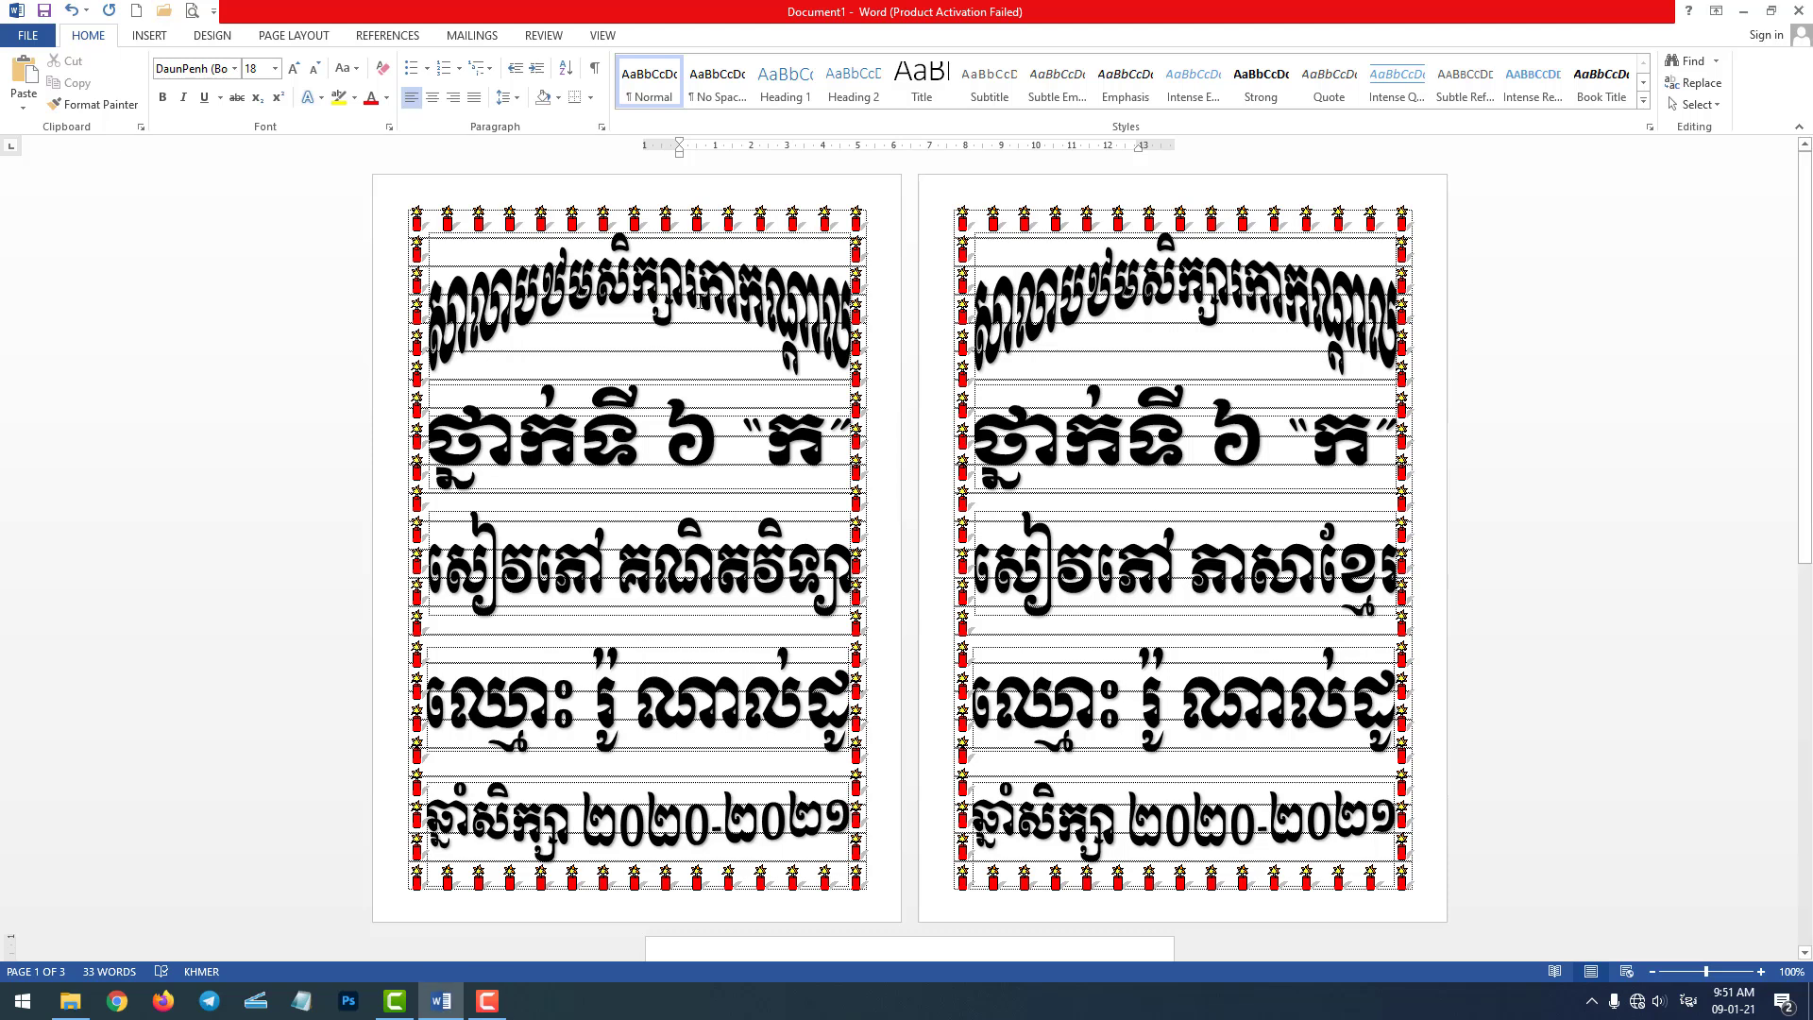
pyautogui.click(698, 303)
pyautogui.click(700, 303)
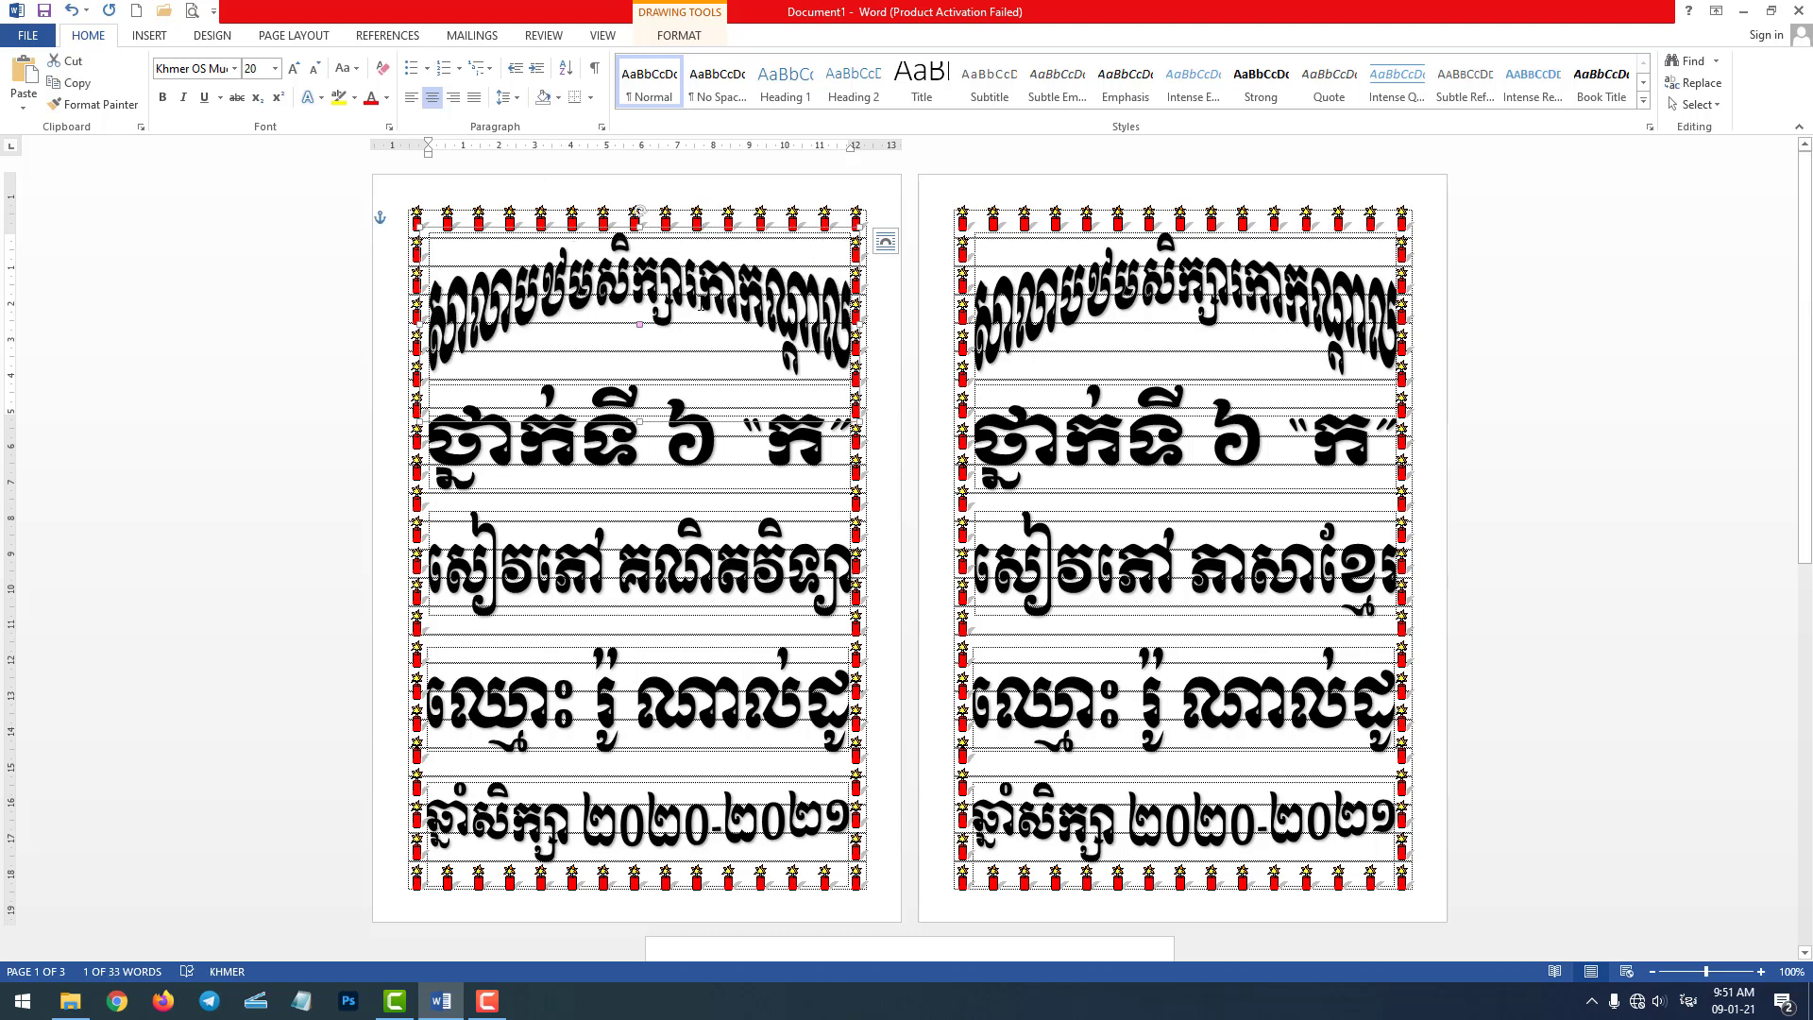
pyautogui.click(678, 35)
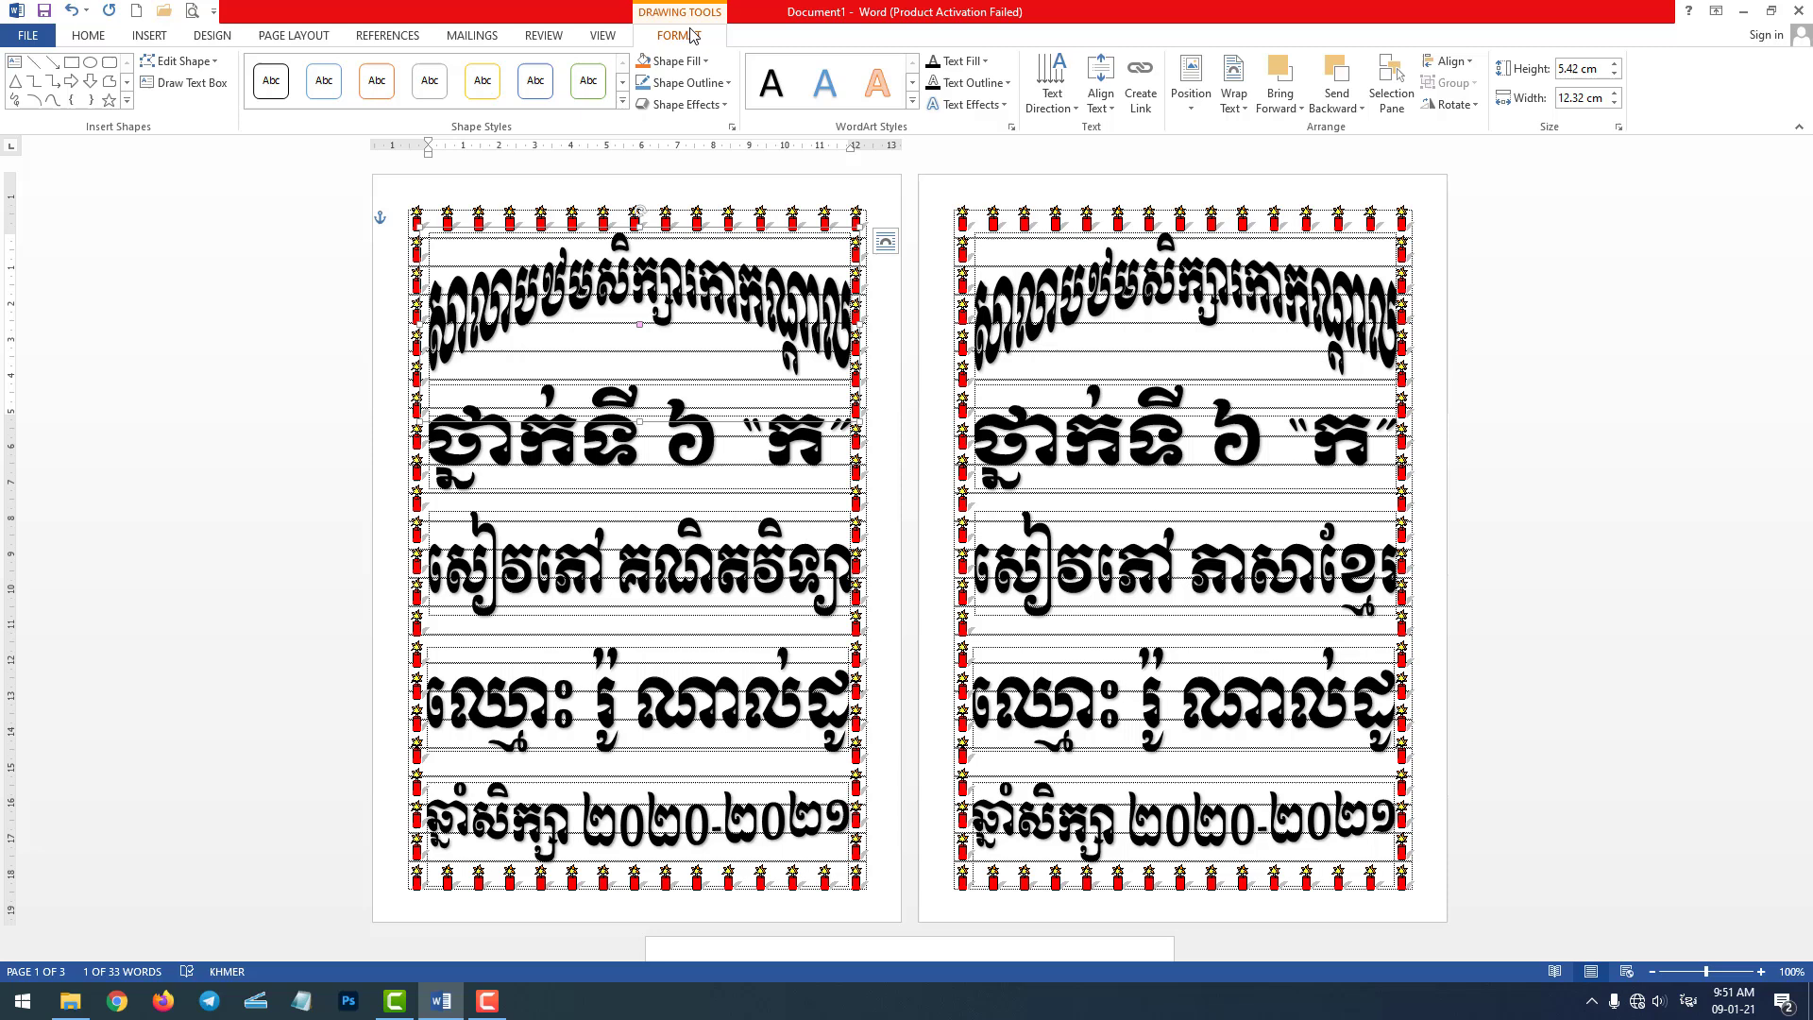
pyautogui.click(1001, 115)
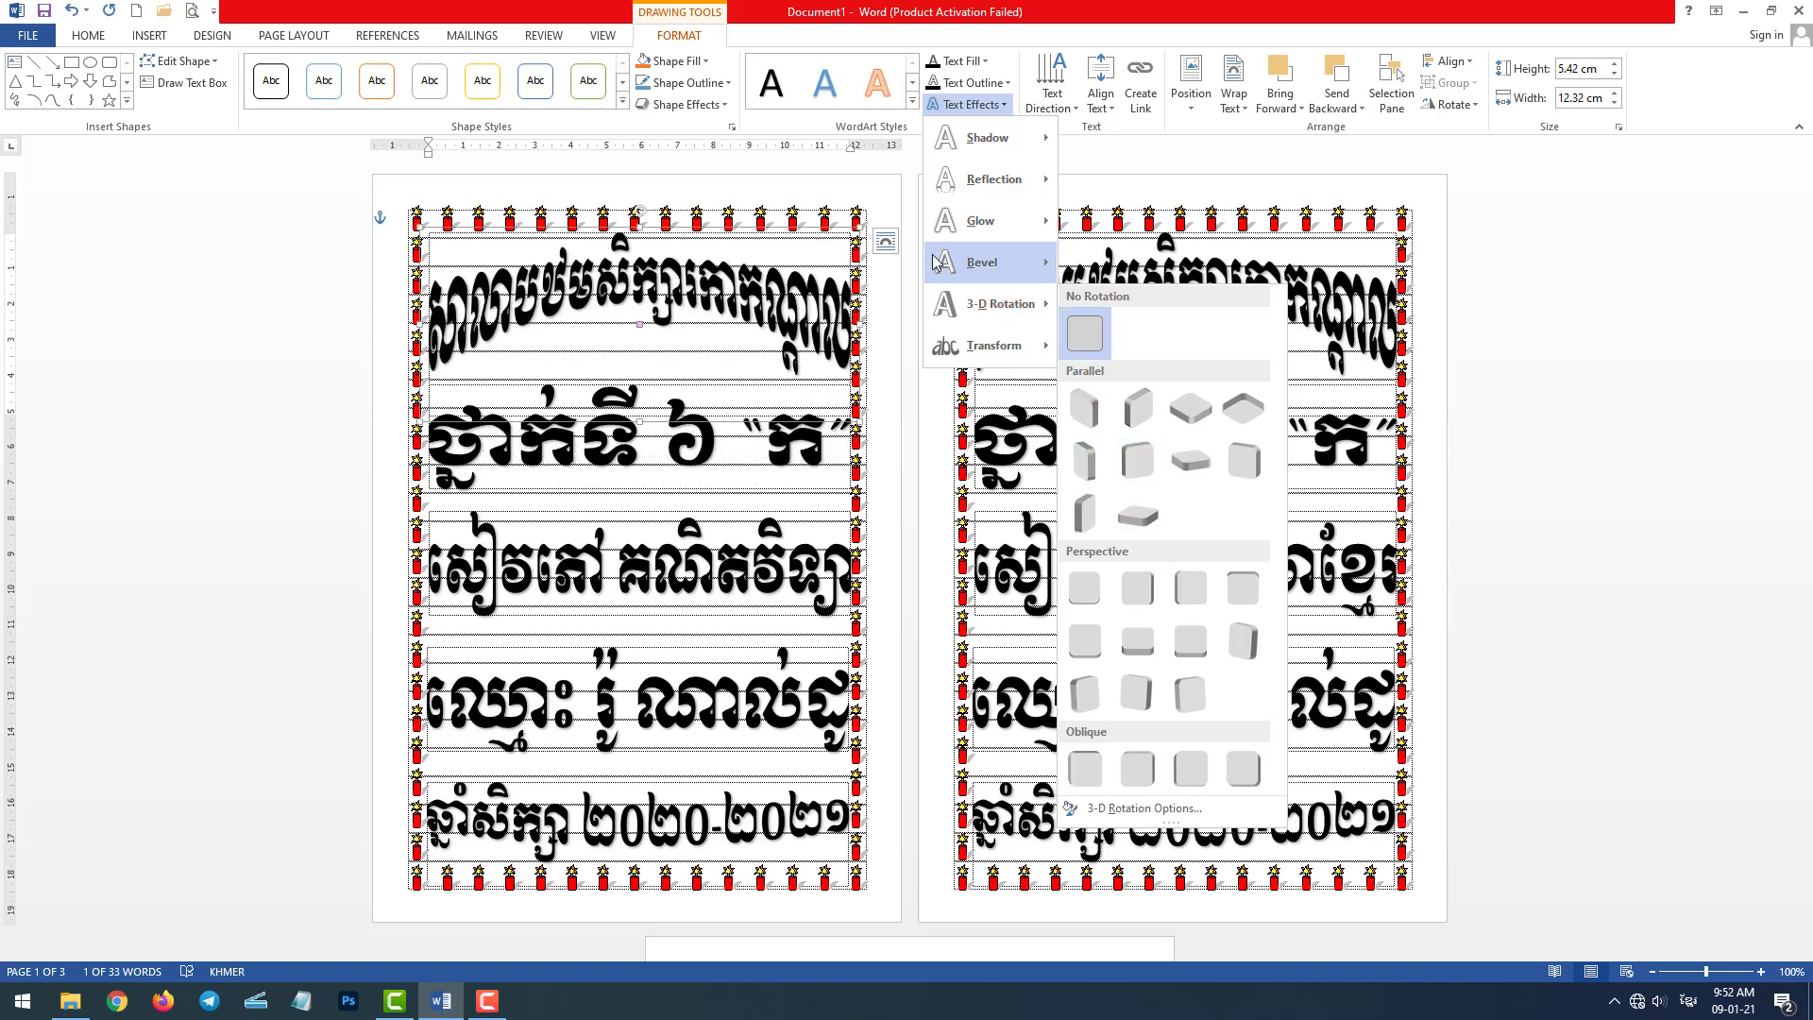
pyautogui.moveTo(981, 262)
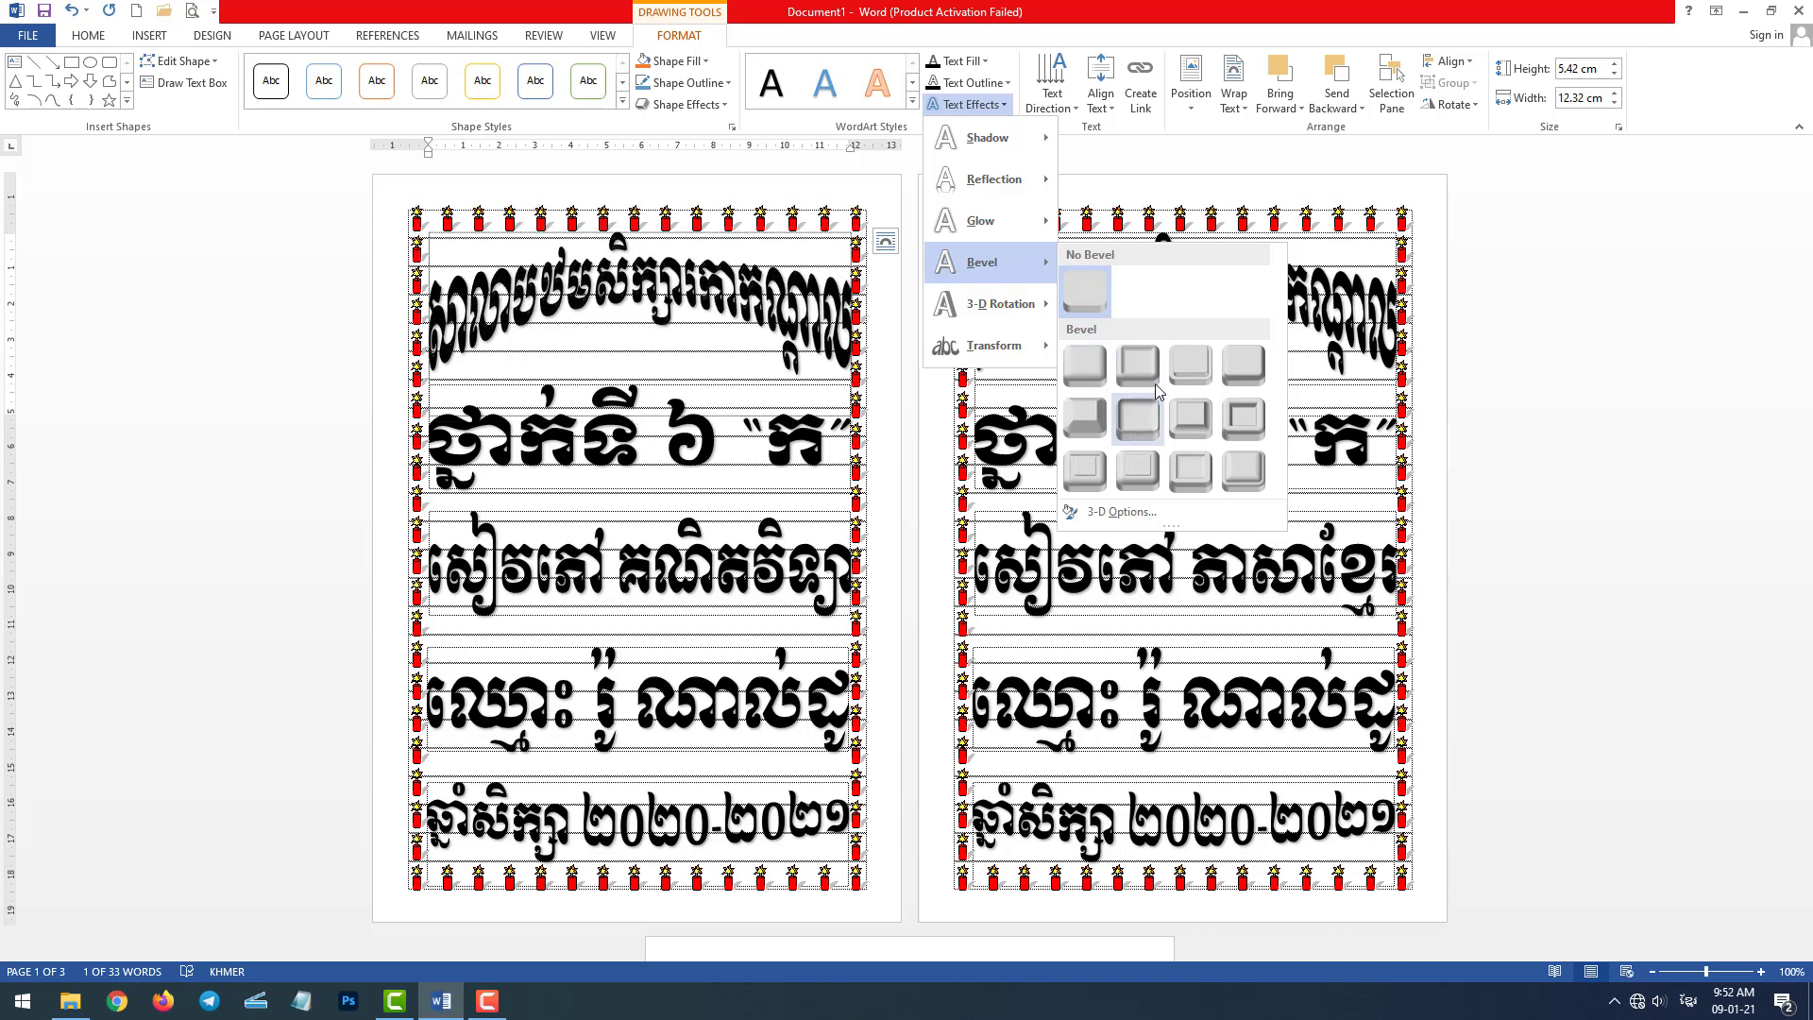
pyautogui.click(1098, 380)
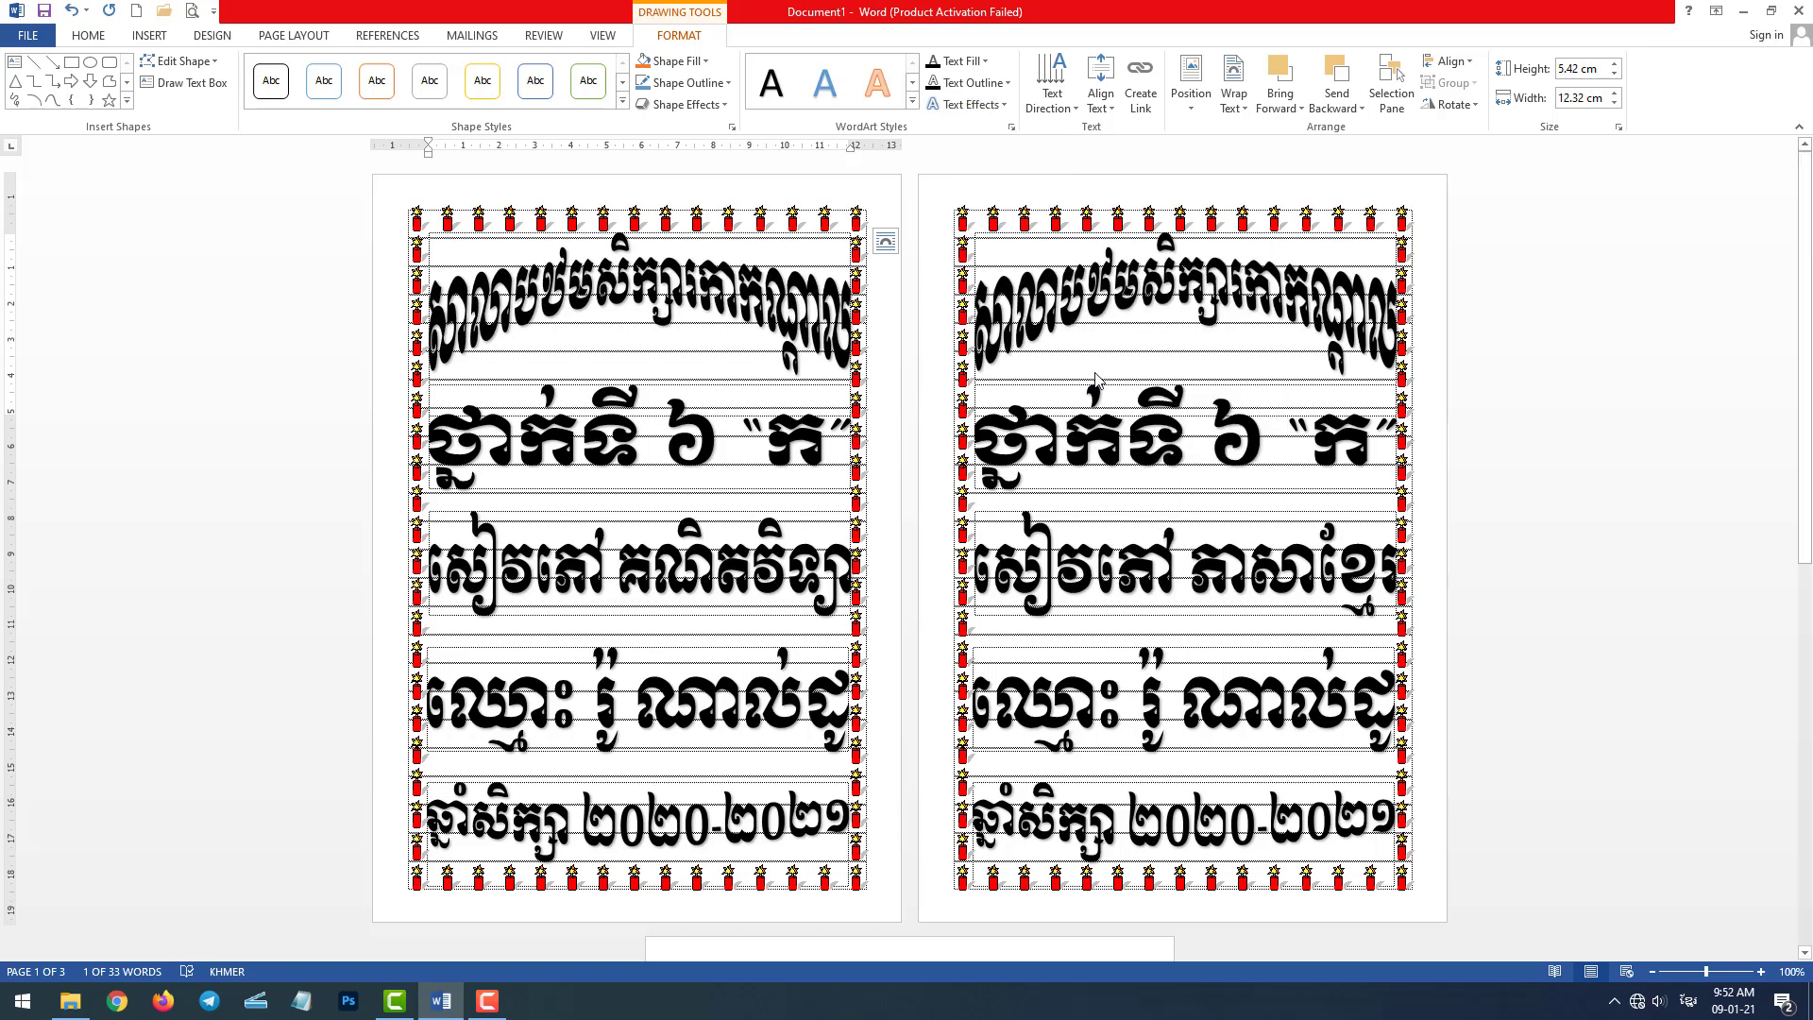
# Step: Give the left arched title an outer shadow, leaving its text fill black
pyautogui.click(975, 106)
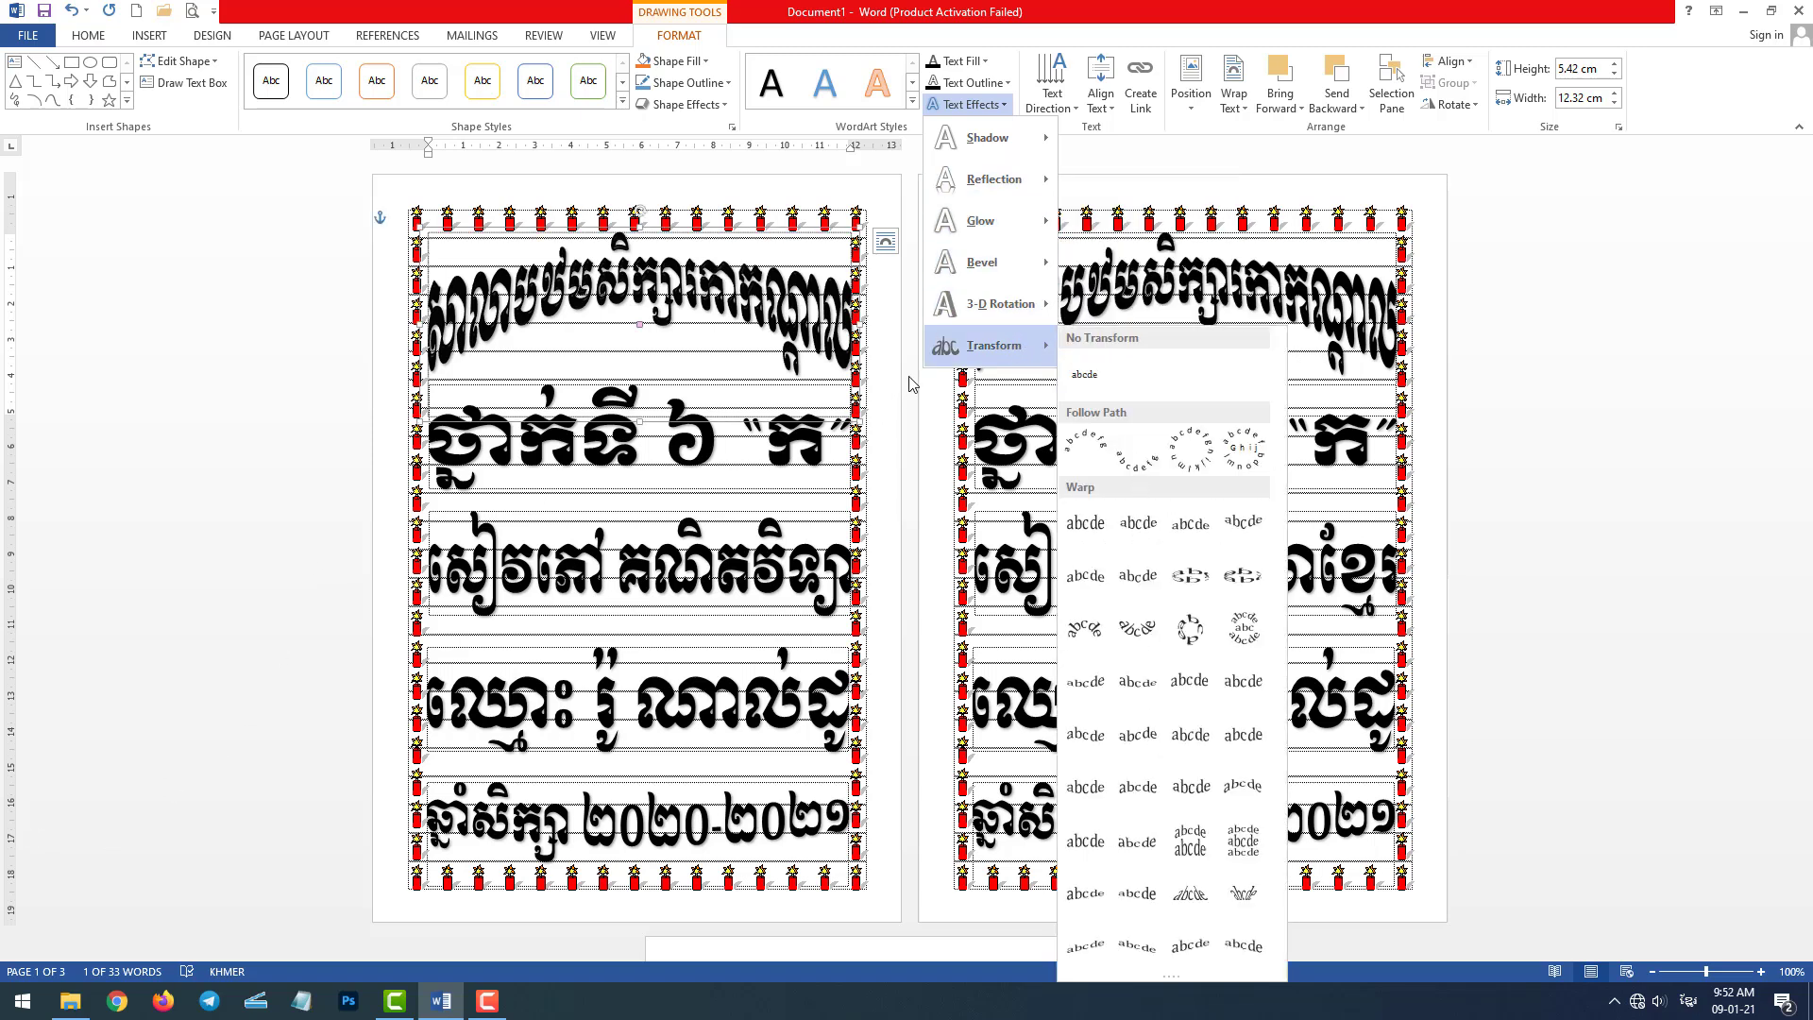
pyautogui.moveTo(988, 137)
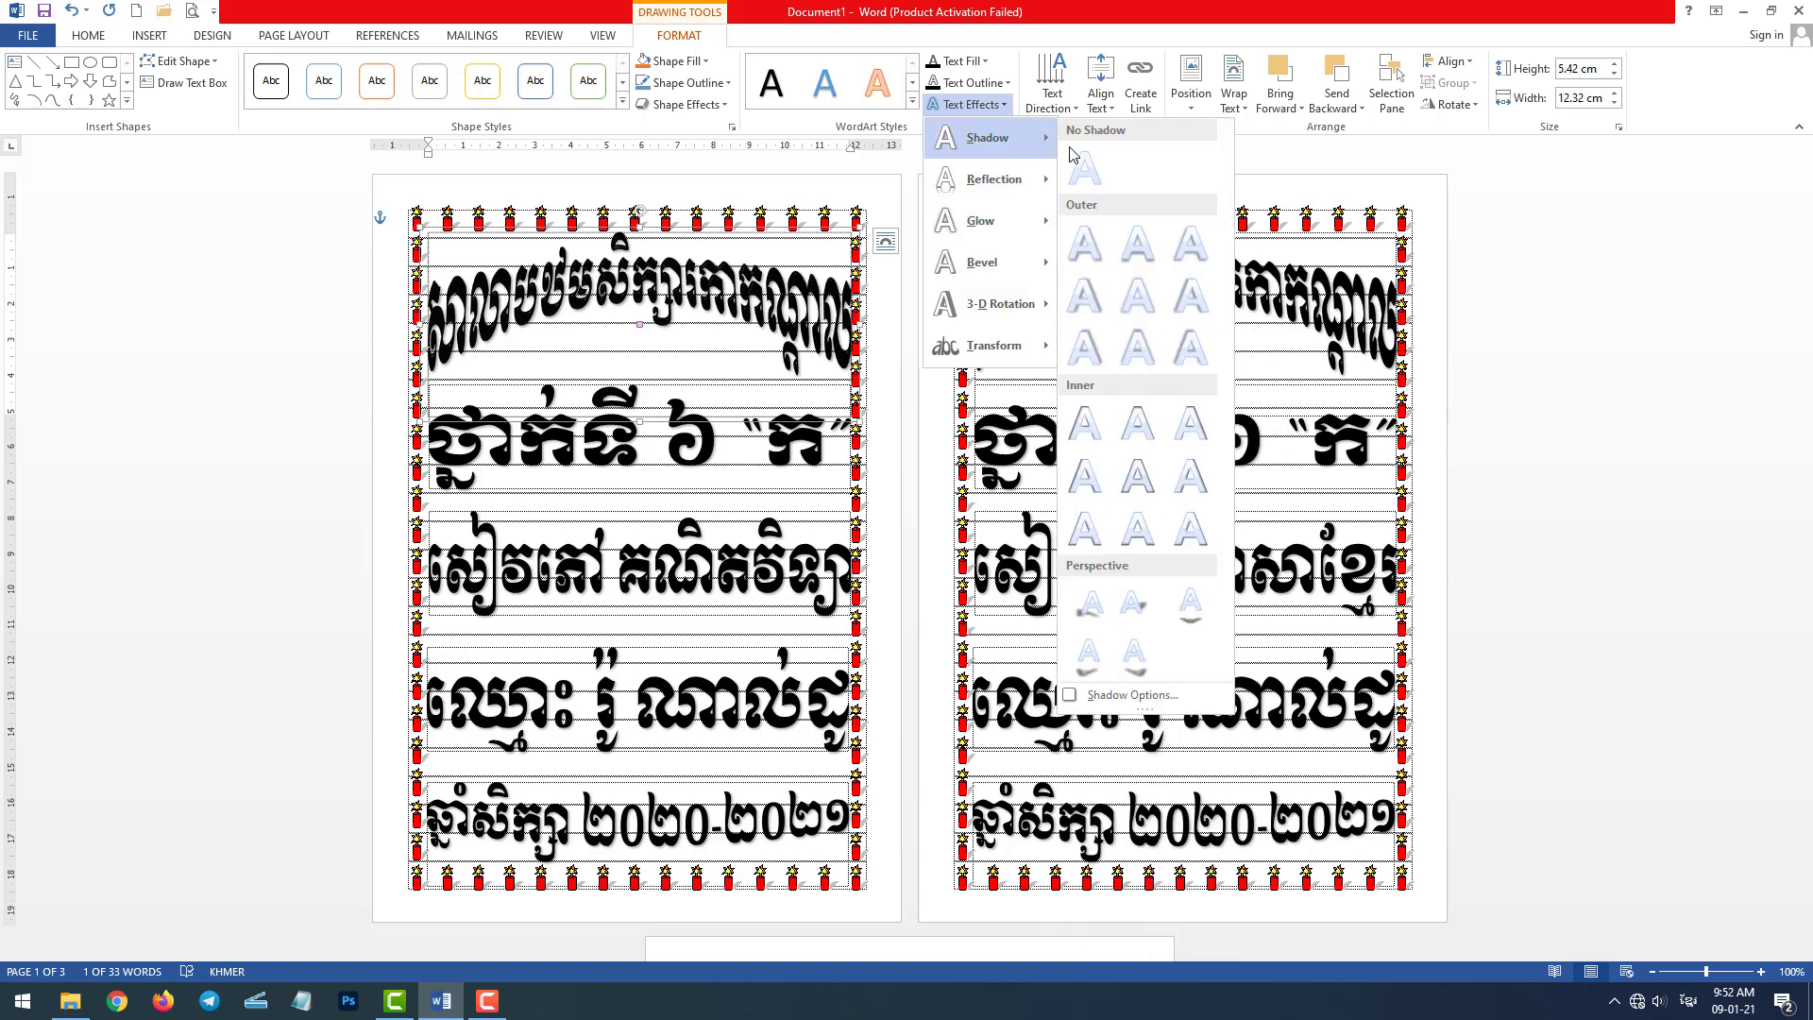
pyautogui.click(1181, 319)
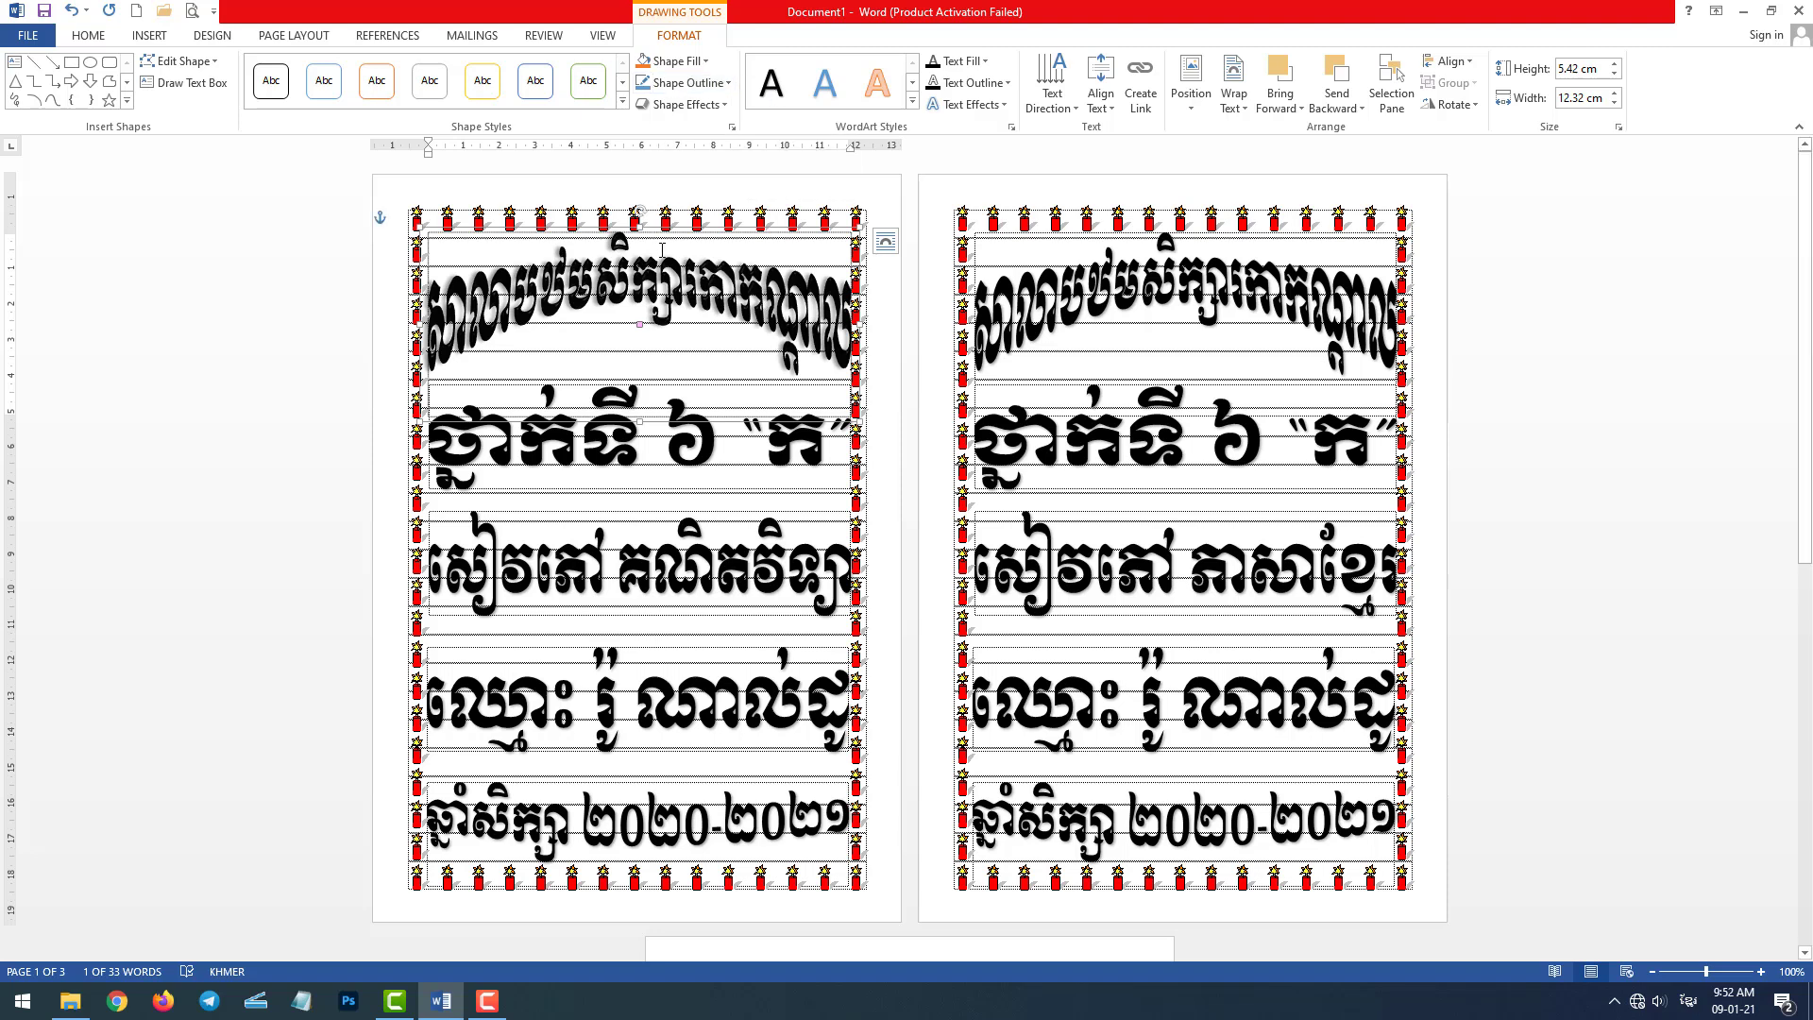
pyautogui.click(972, 62)
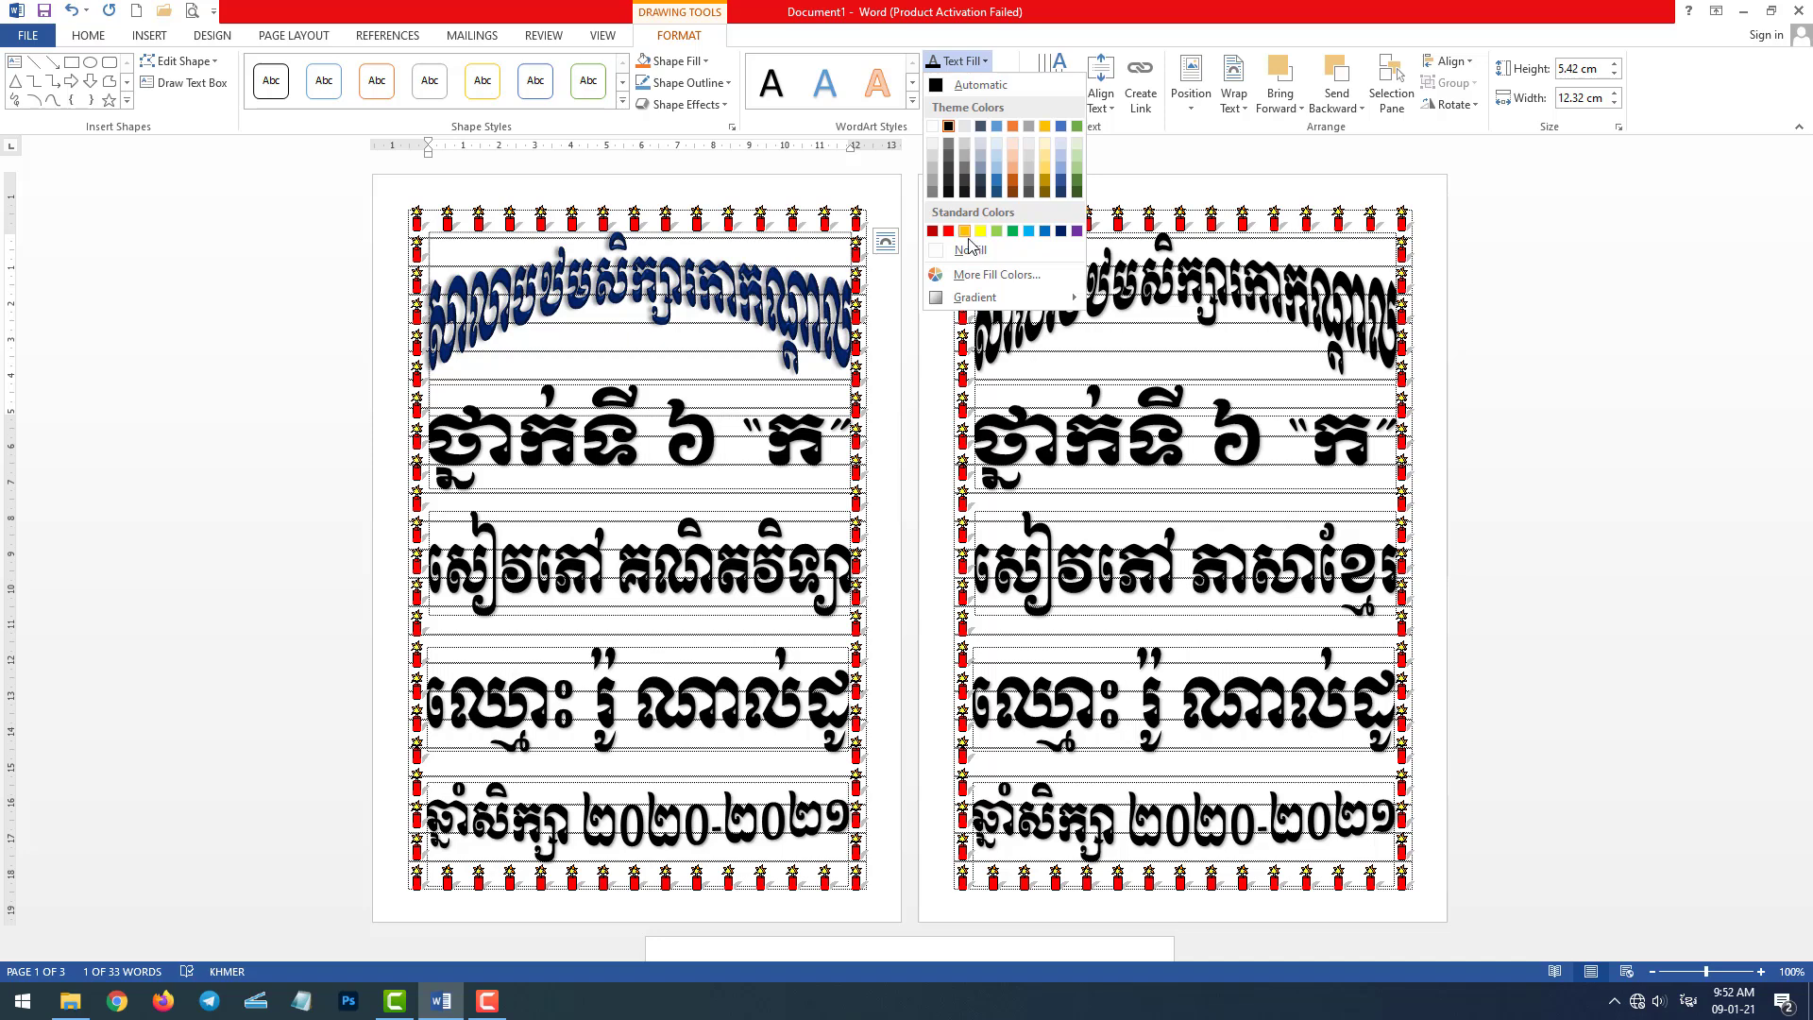
pyautogui.click(818, 280)
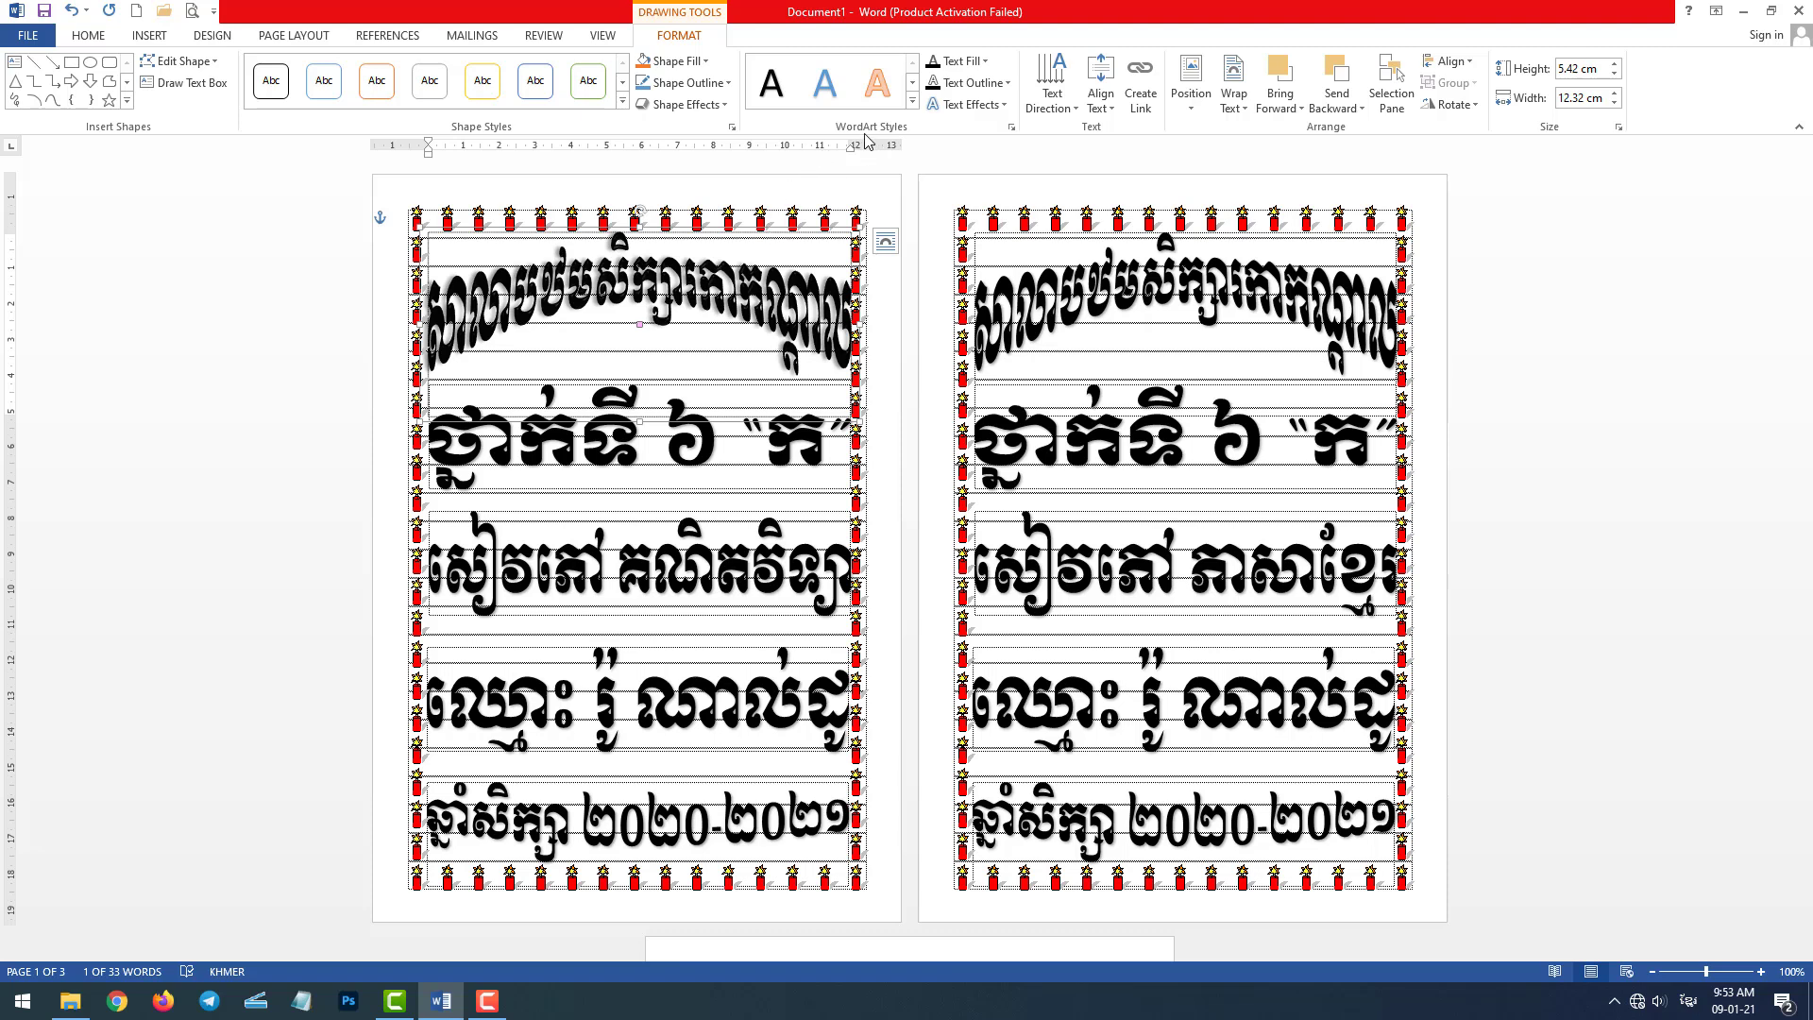
# Step: Make the left cover's arched title gold WordArt lettering
pyautogui.click(912, 102)
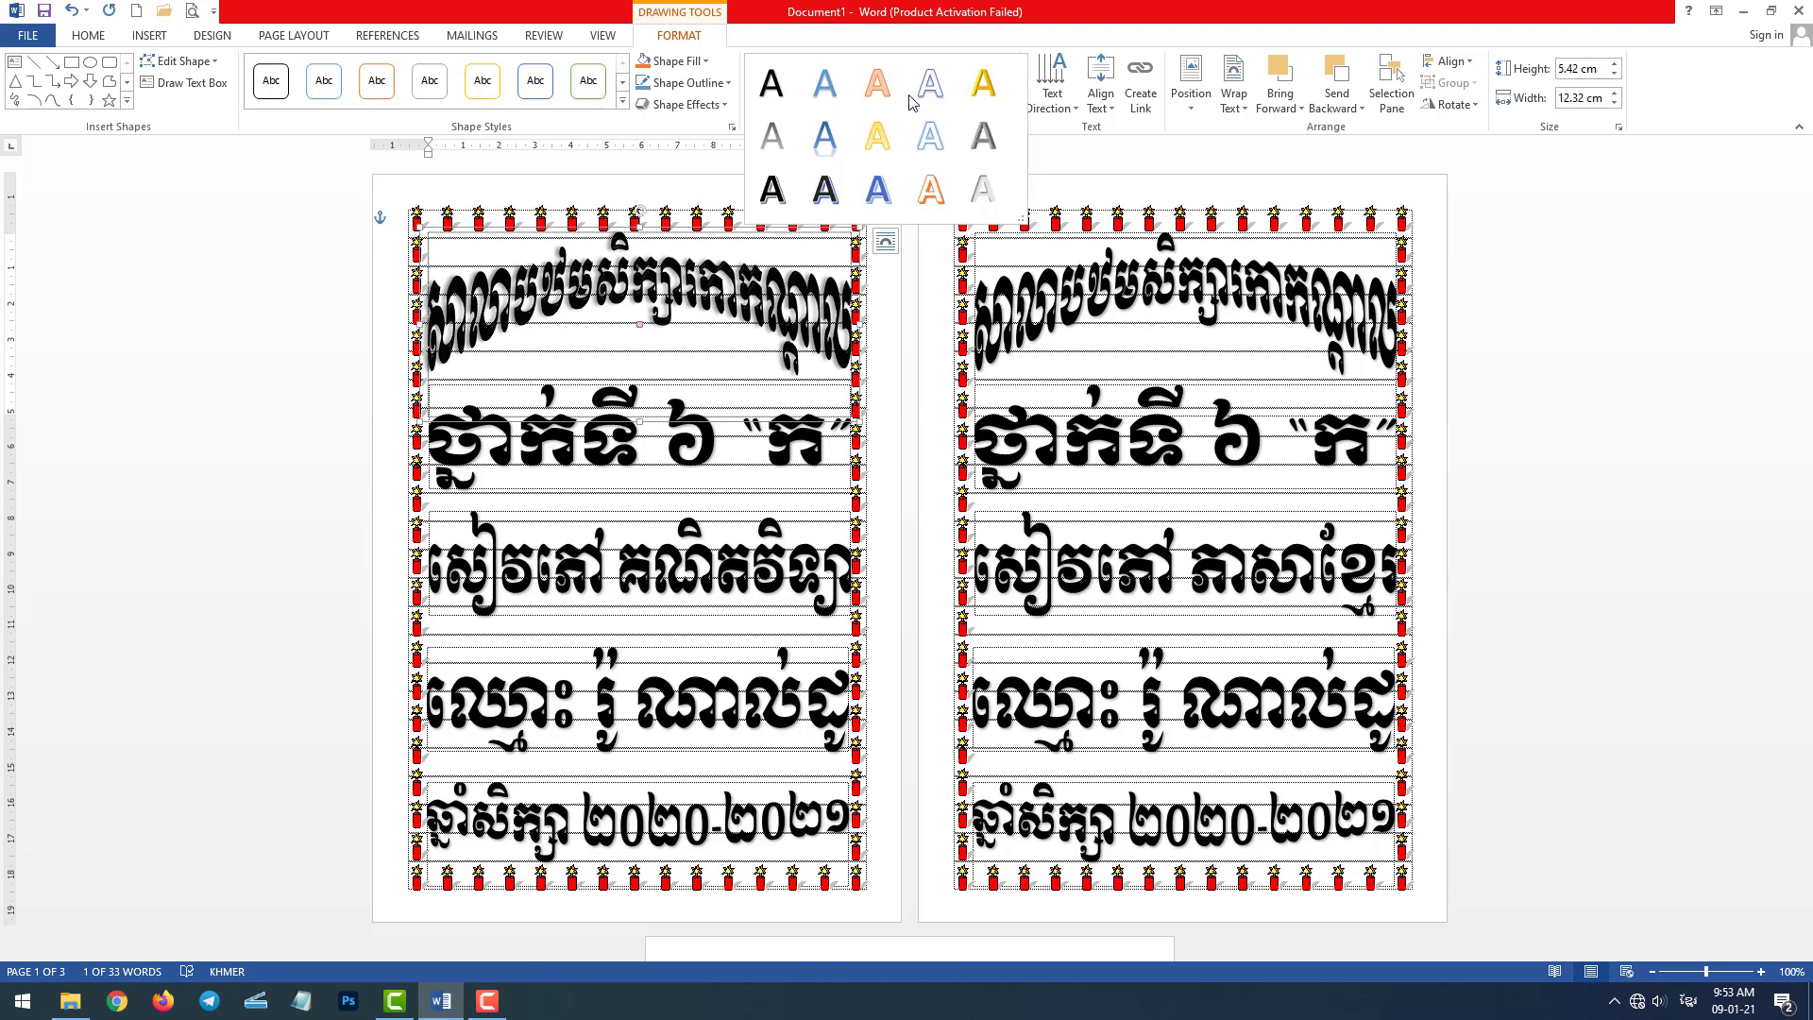
pyautogui.click(915, 141)
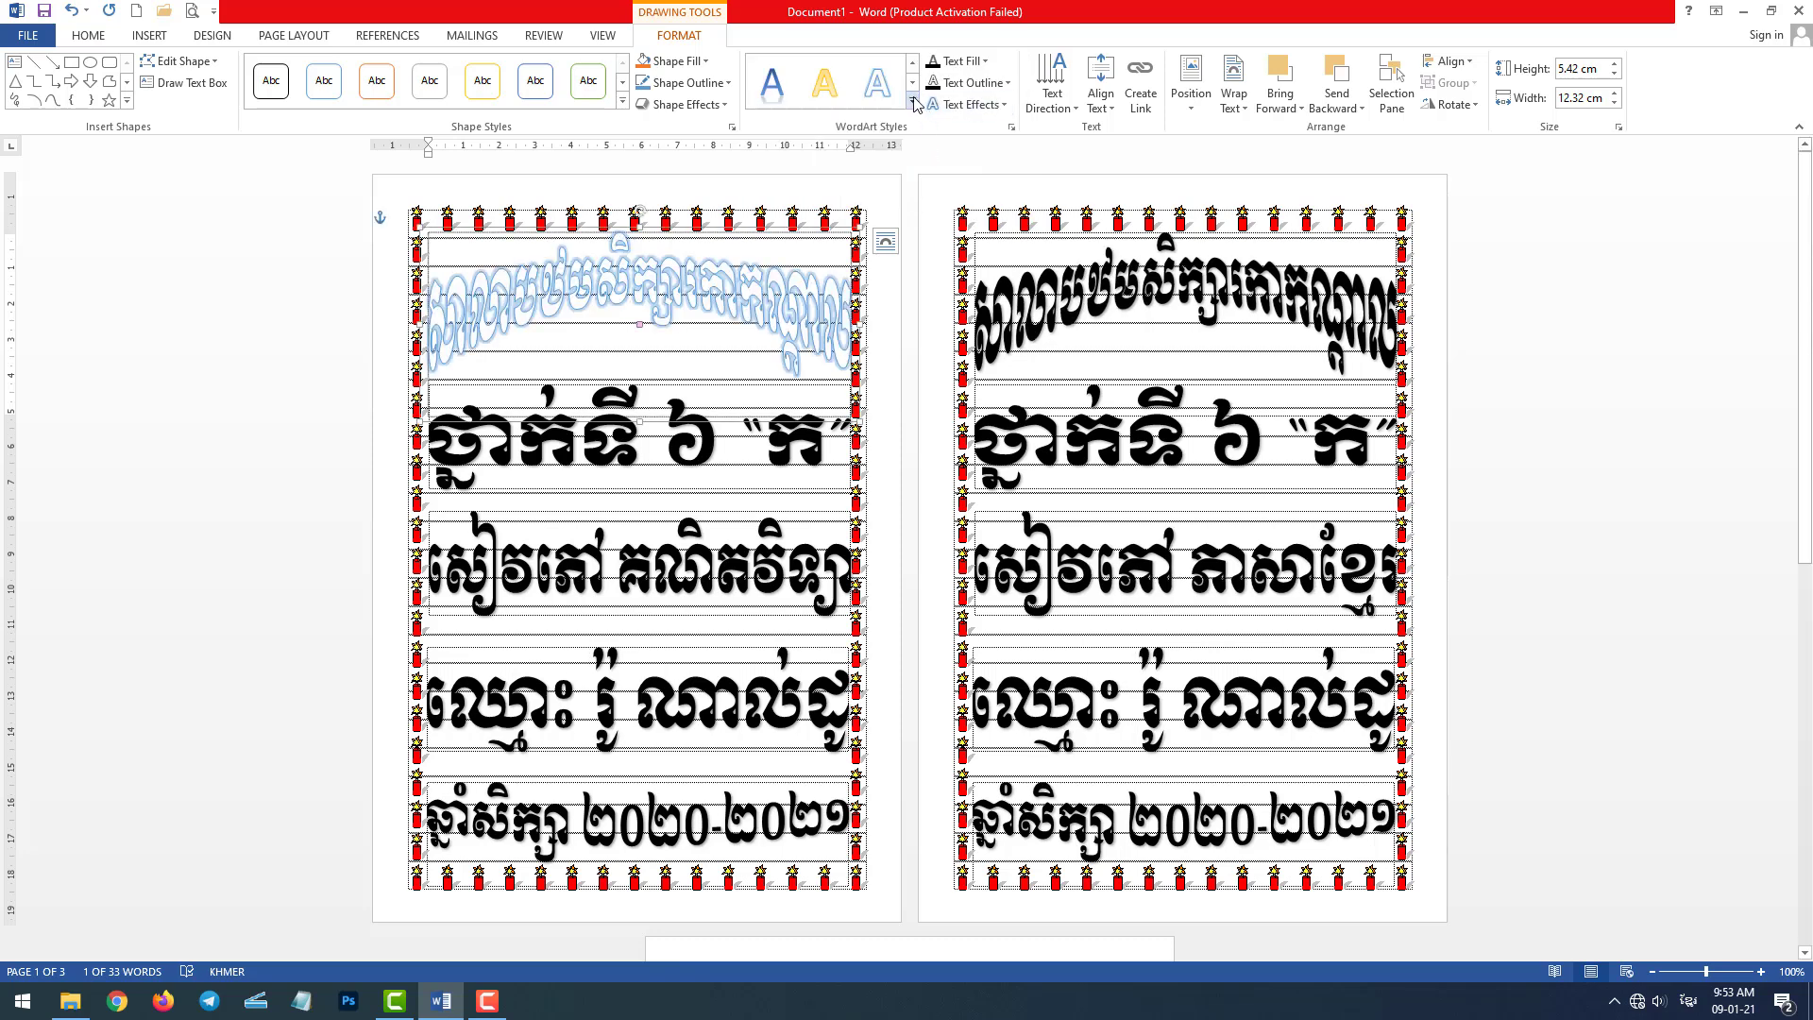
pyautogui.click(912, 105)
pyautogui.click(877, 135)
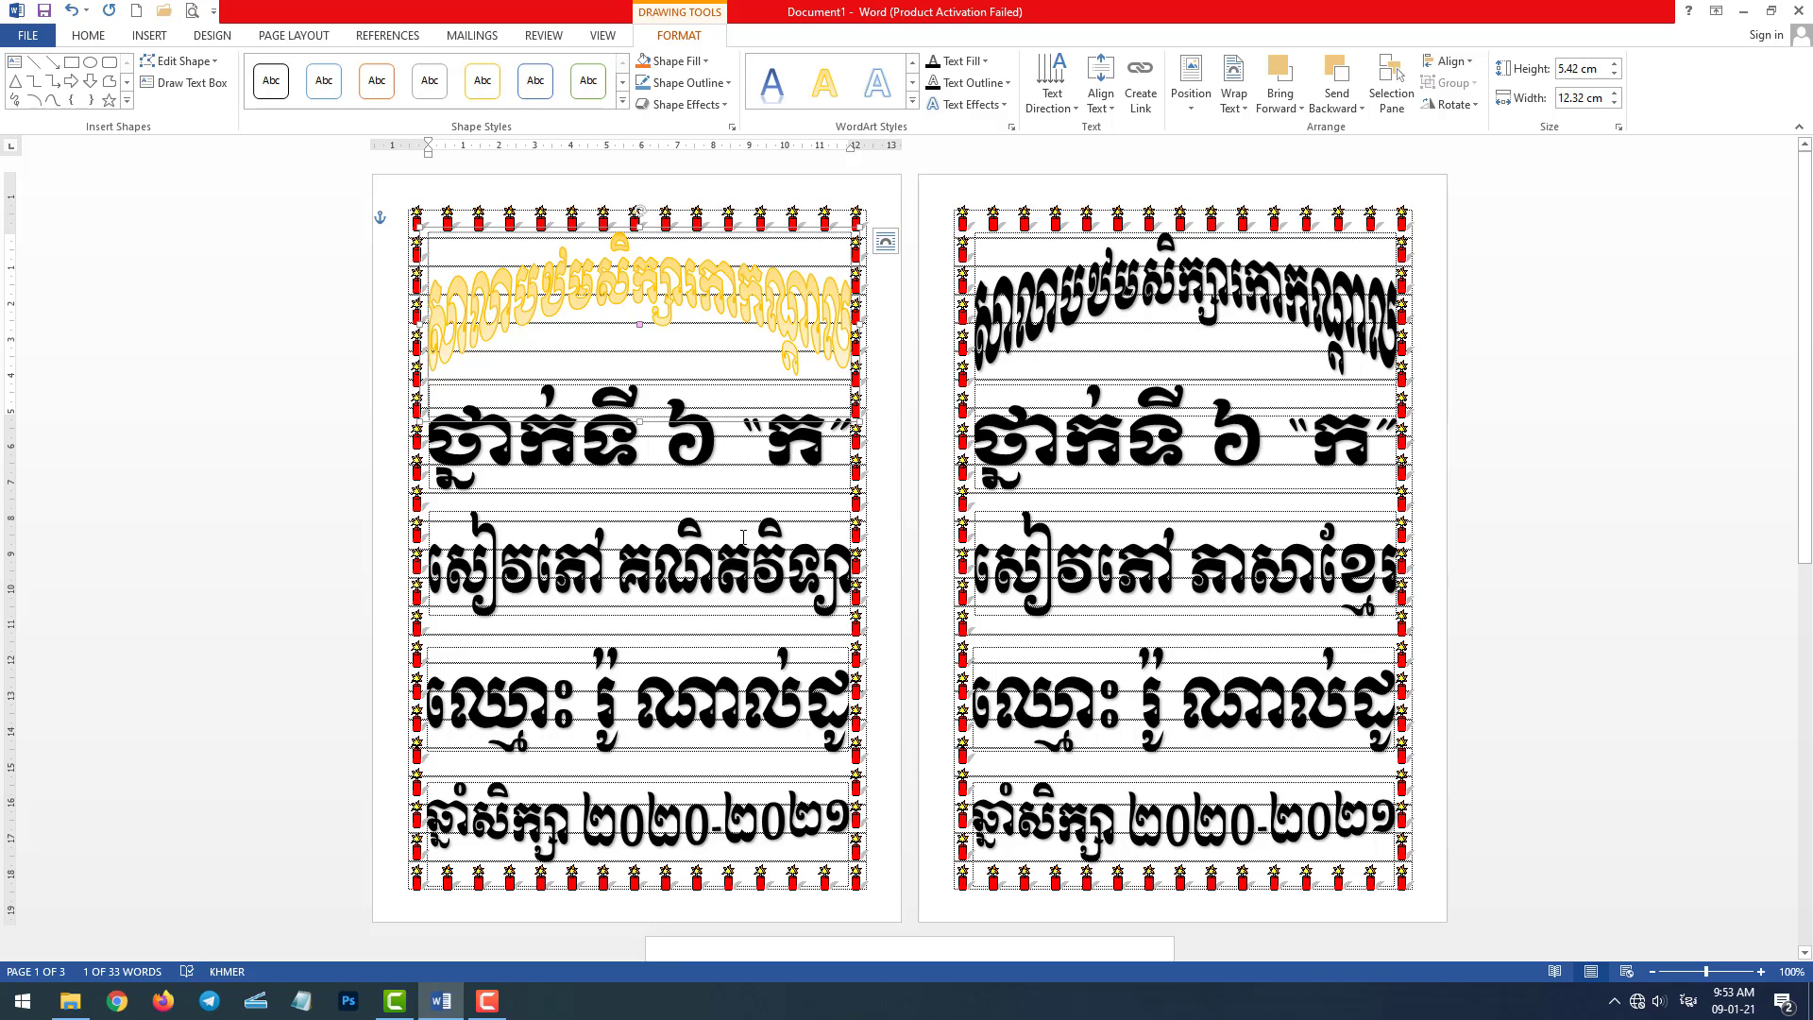
# Step: Apply the gold WordArt style to the left cover's class and mathematics subject lines
pyautogui.click(699, 441)
pyautogui.click(680, 375)
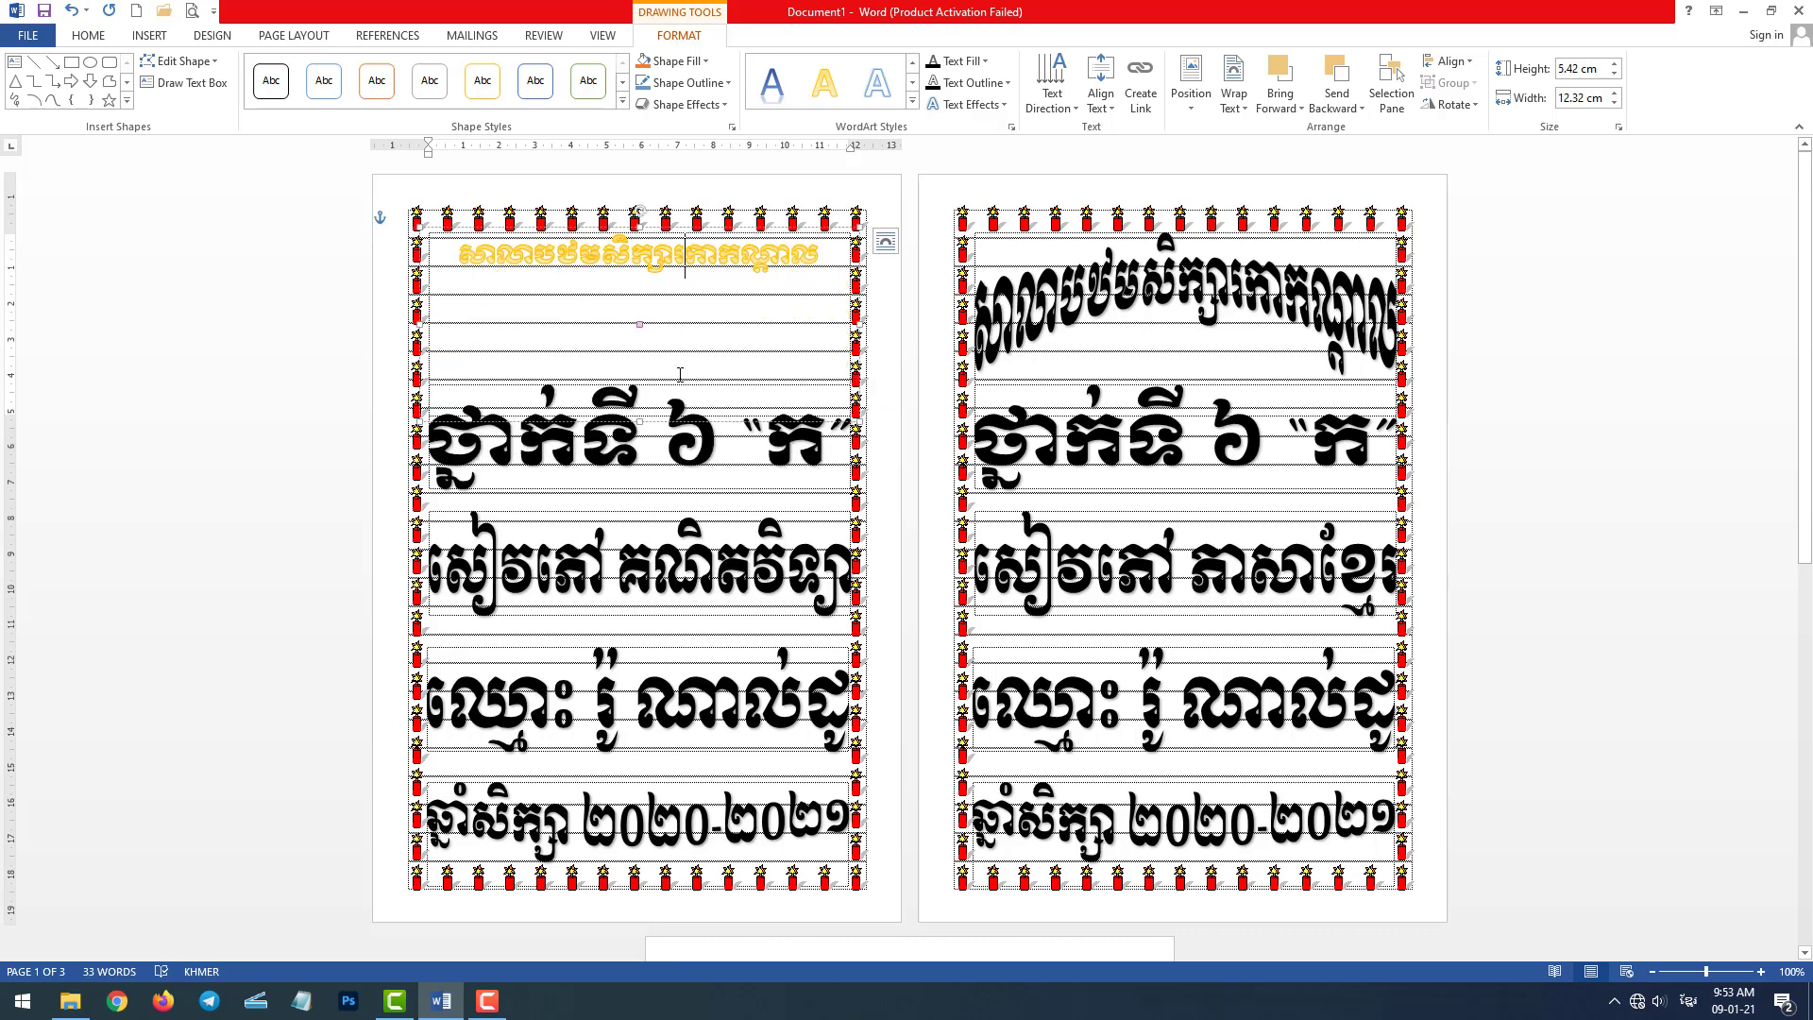
pyautogui.click(681, 443)
pyautogui.click(672, 381)
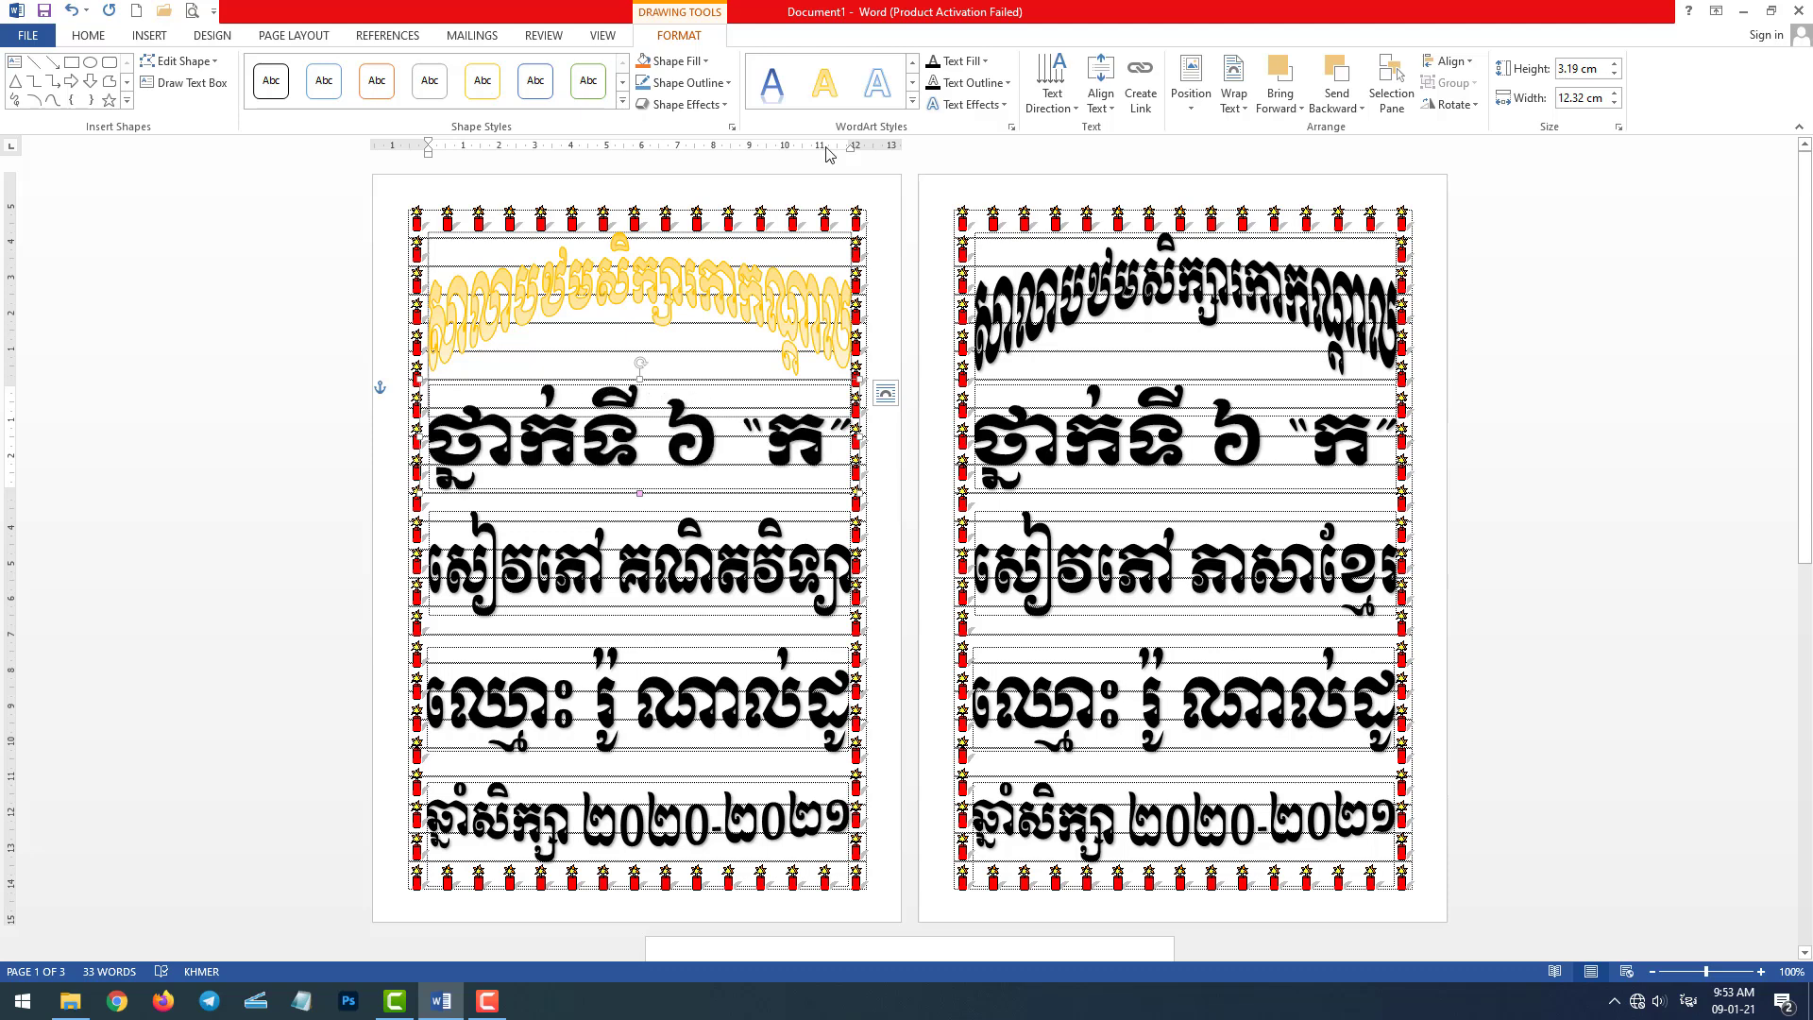
pyautogui.click(824, 83)
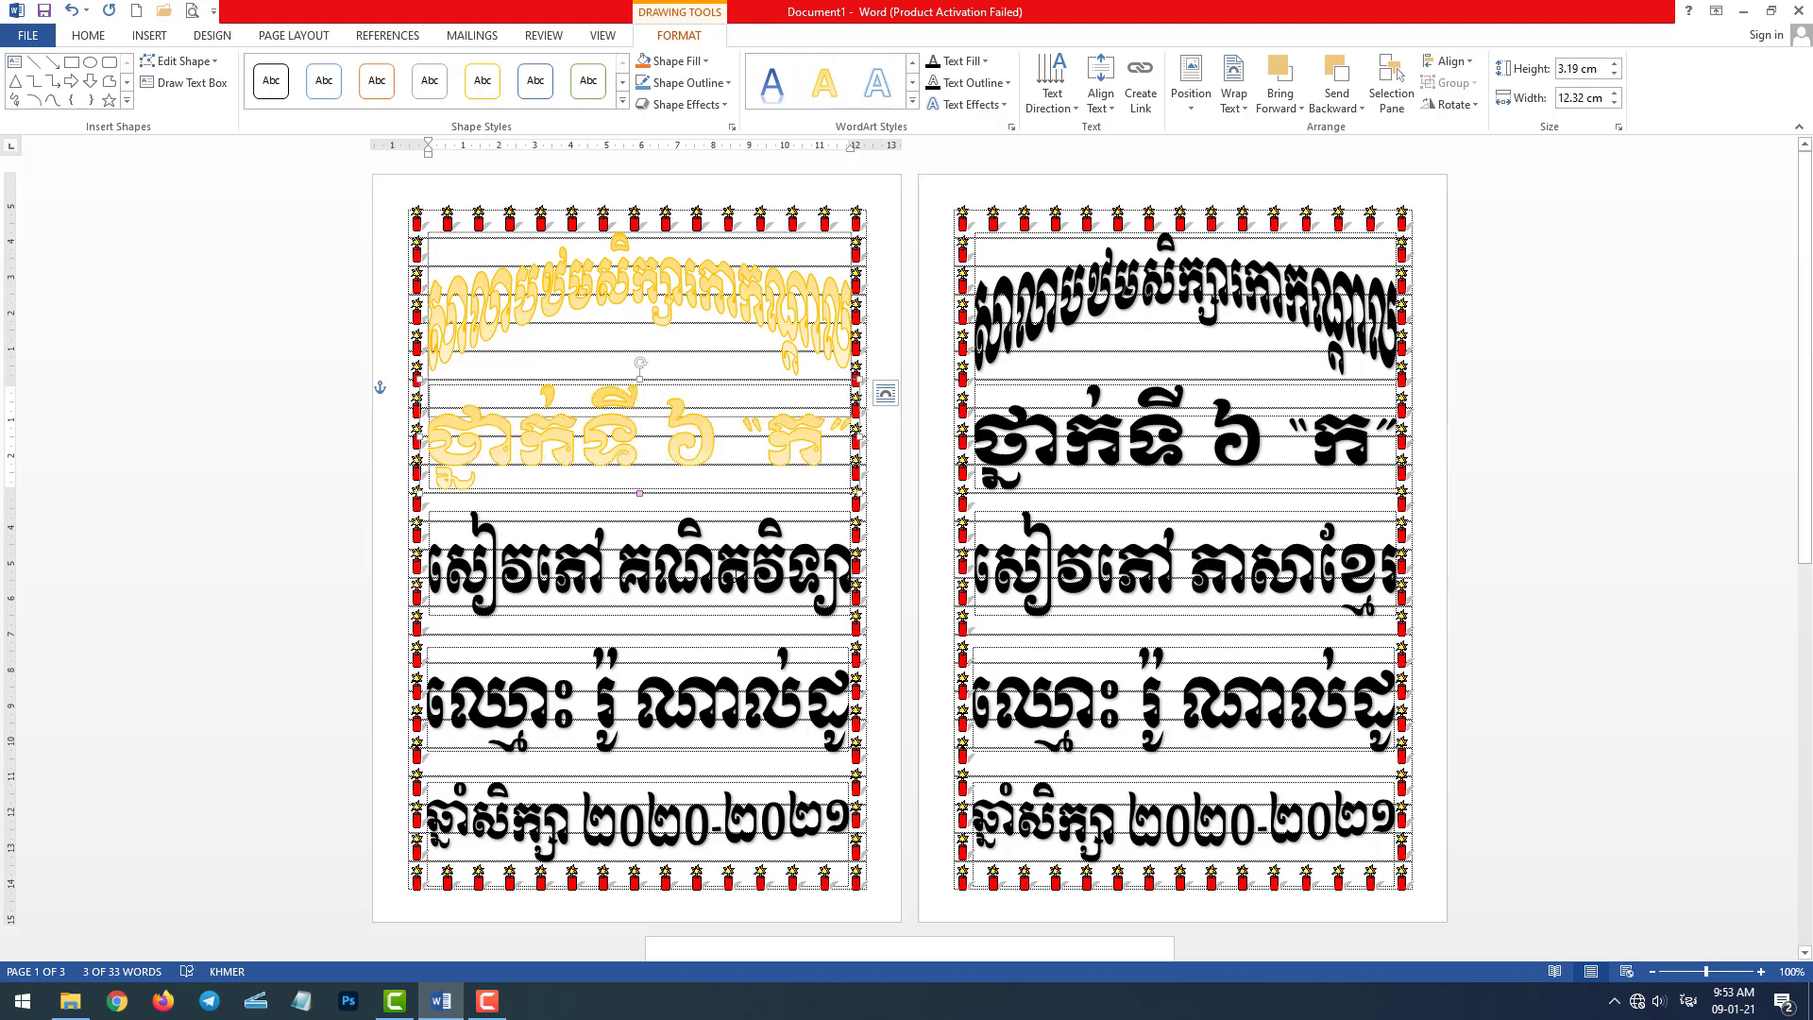
pyautogui.click(716, 514)
pyautogui.press('Escape')
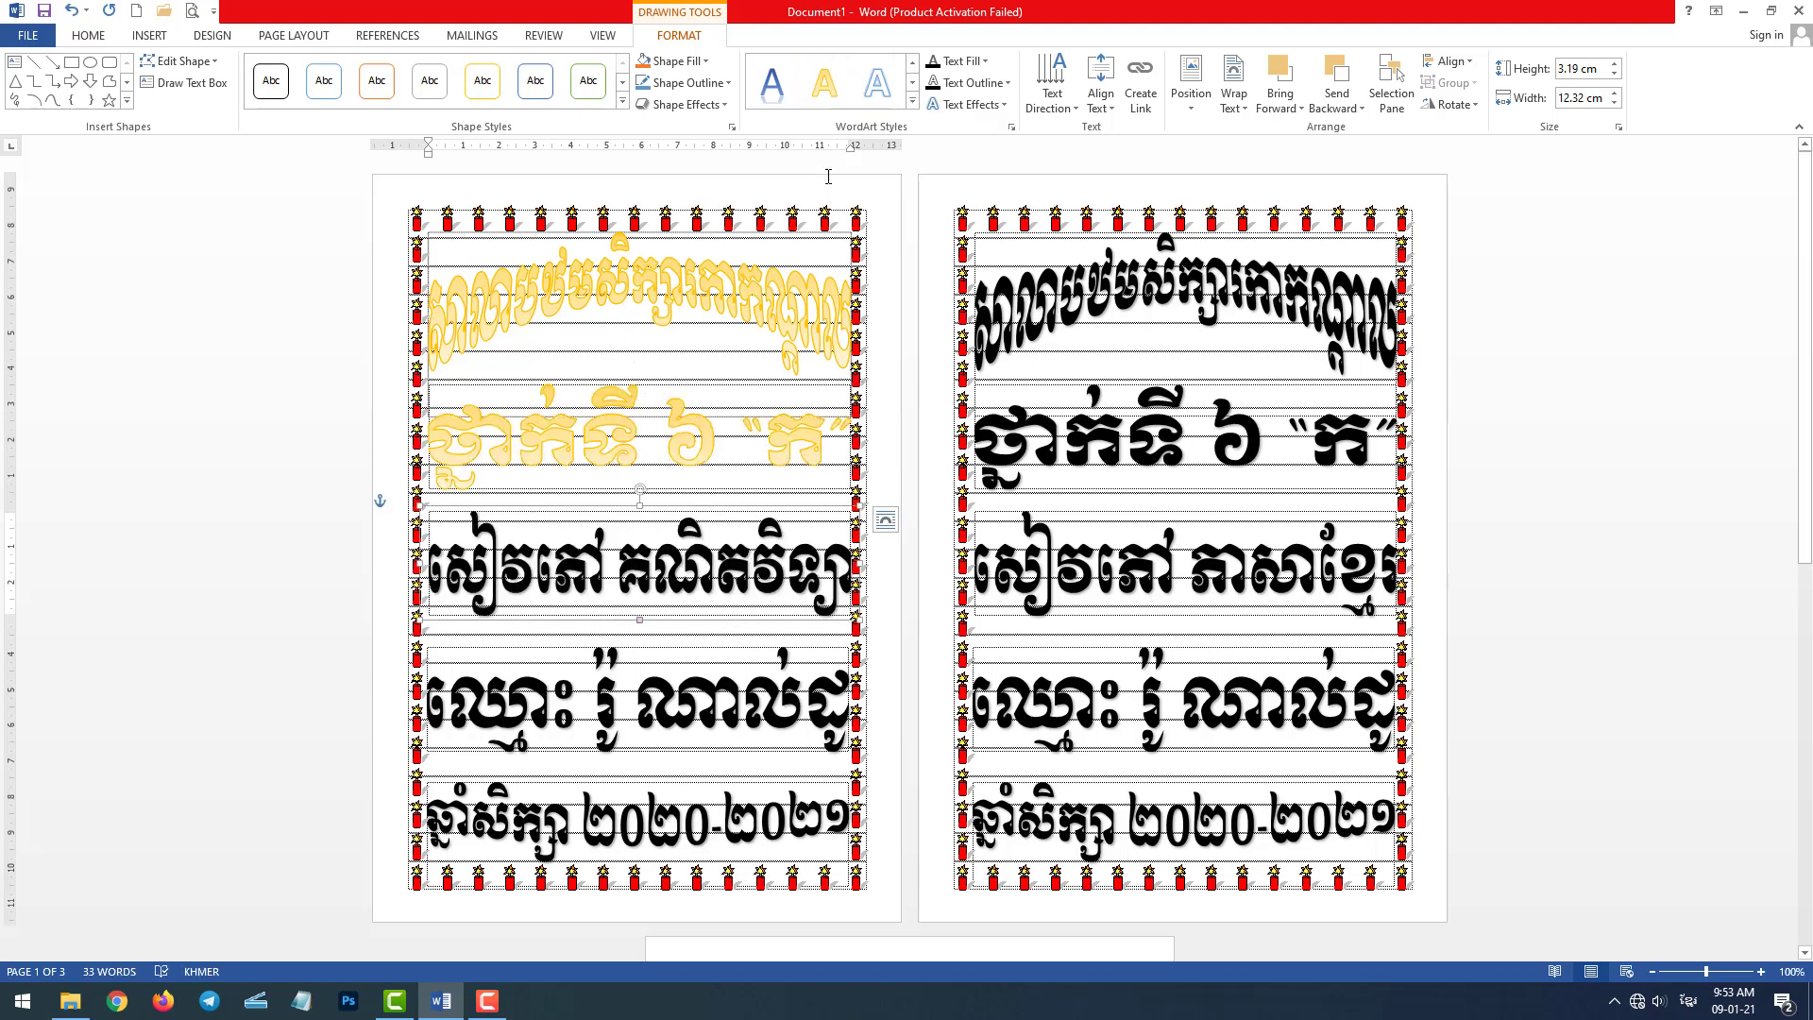
pyautogui.click(824, 84)
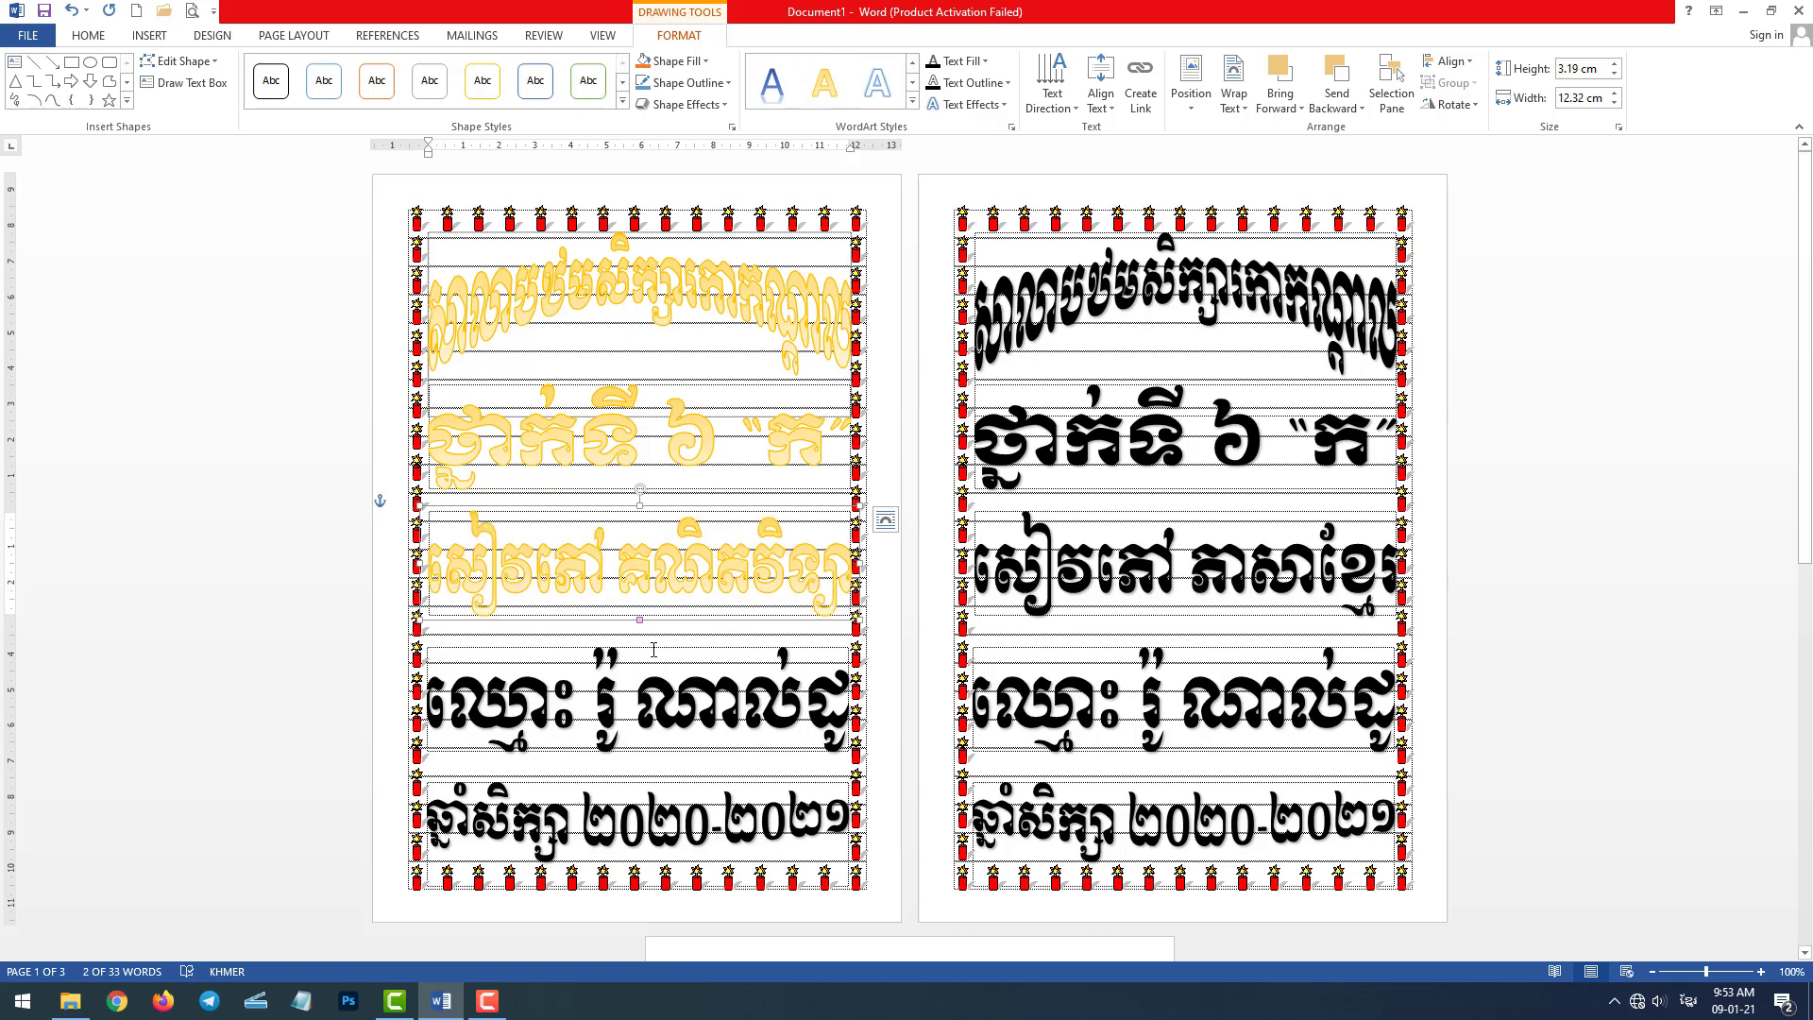
# Step: Turn the left cover's name and school year lines gold, then select the right cover's title
pyautogui.click(651, 647)
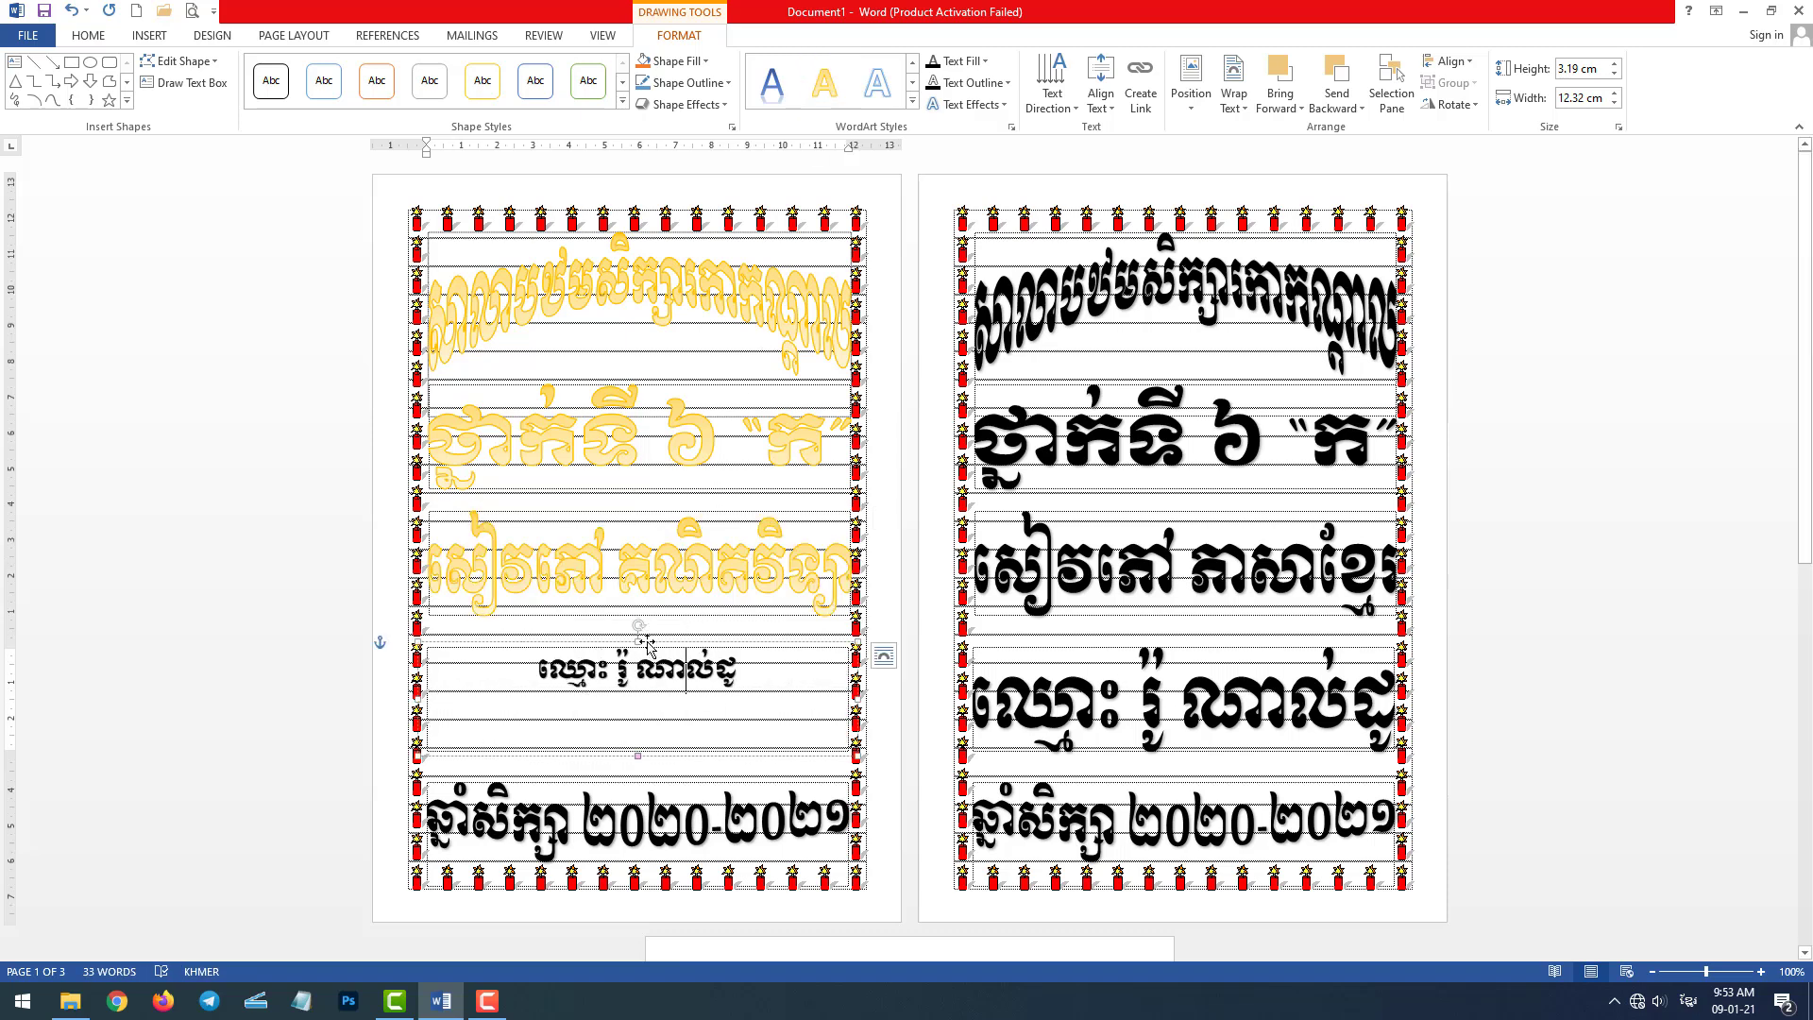
pyautogui.click(821, 87)
pyautogui.click(643, 808)
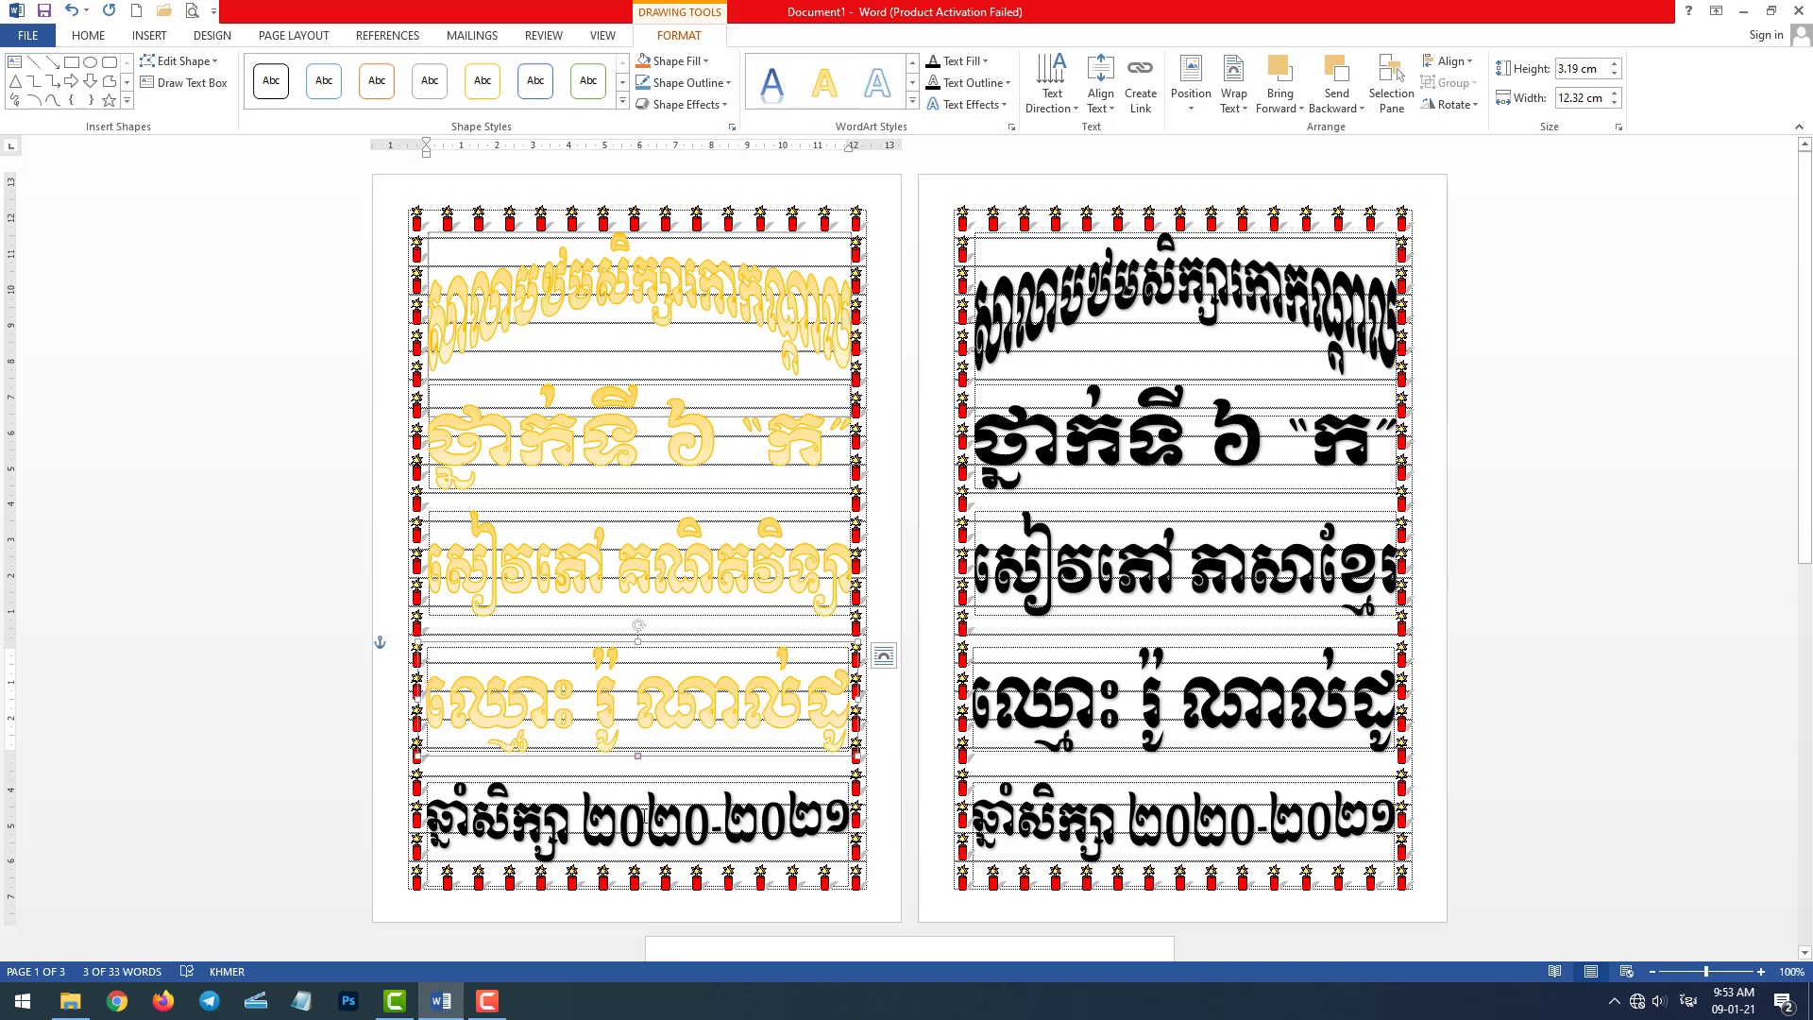
pyautogui.click(820, 87)
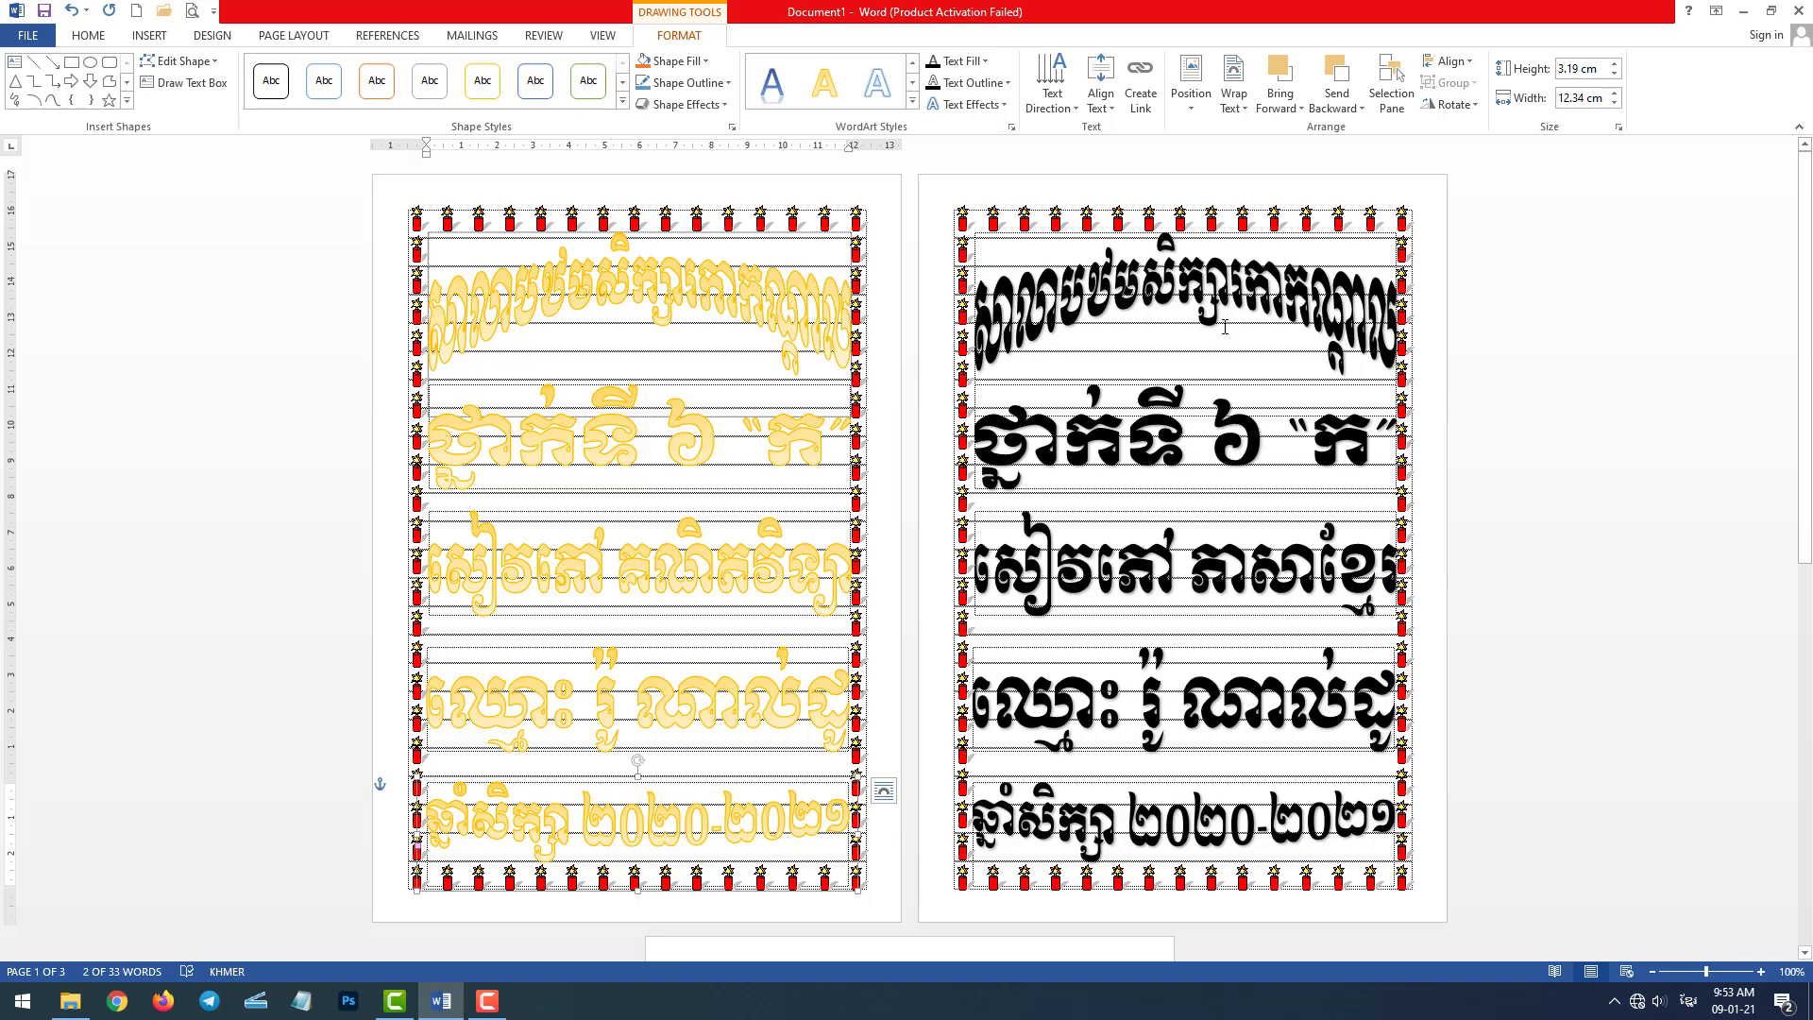
pyautogui.click(1237, 236)
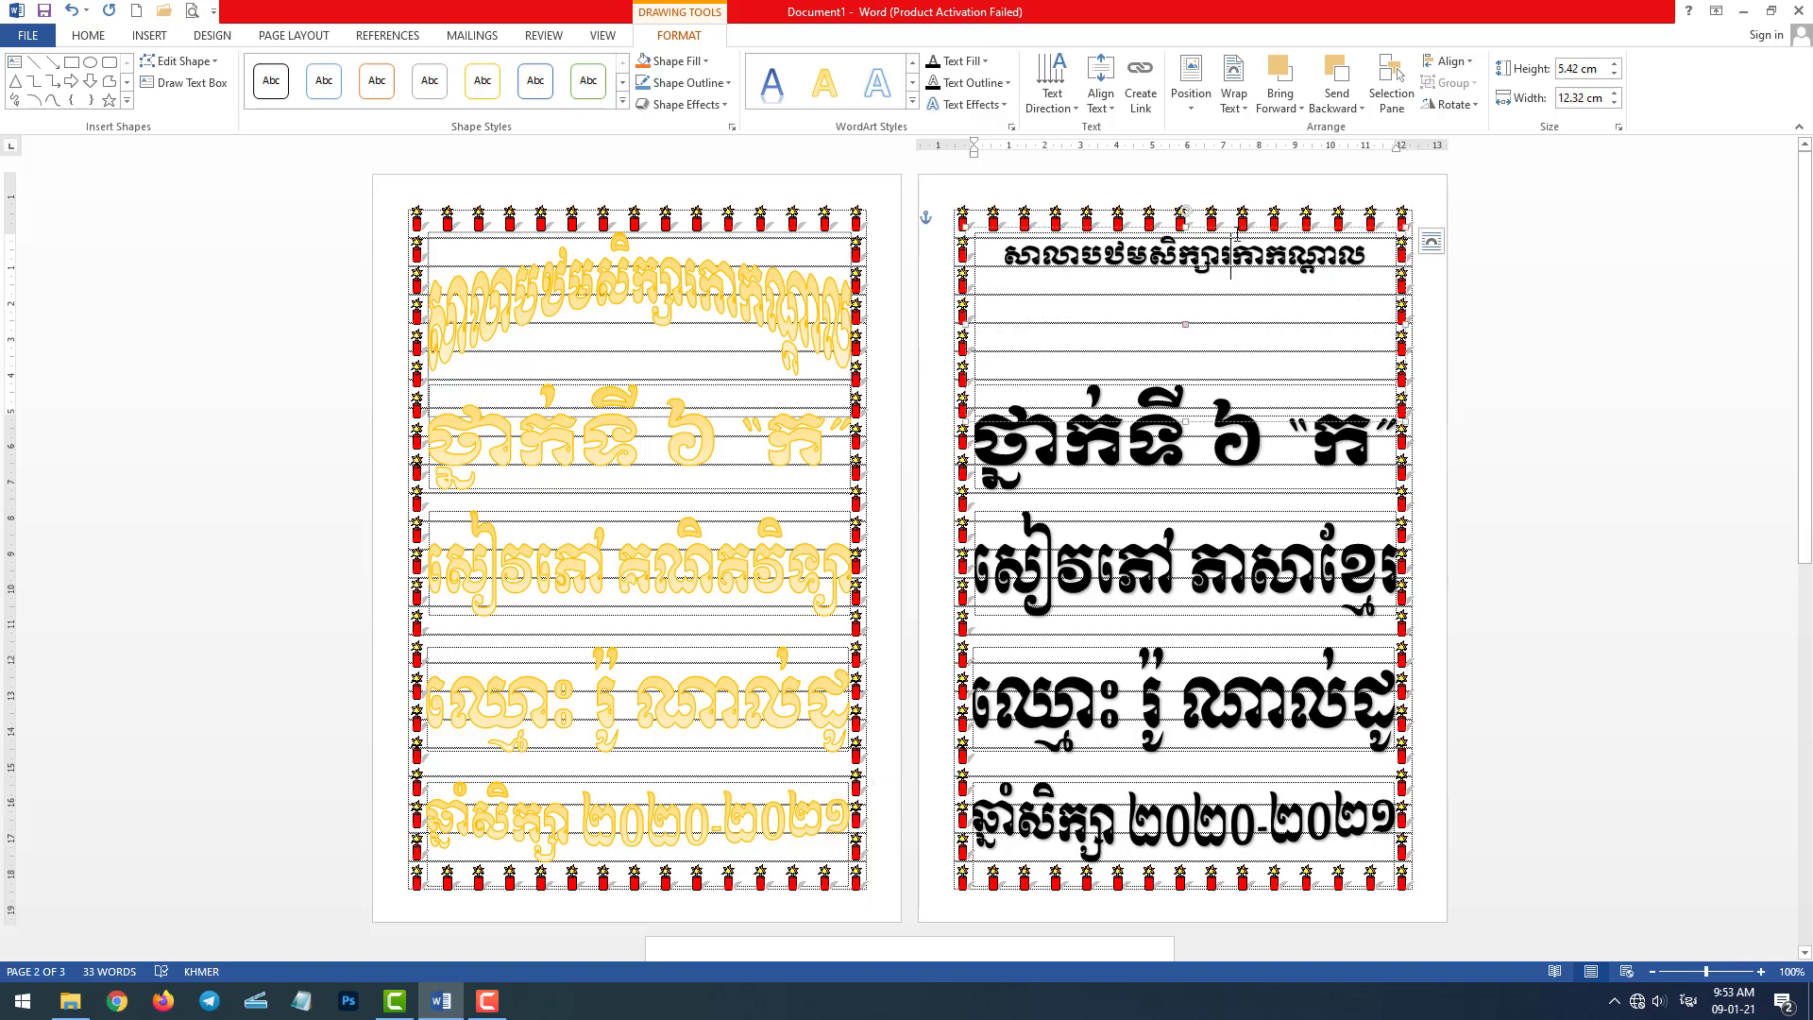
pyautogui.click(912, 100)
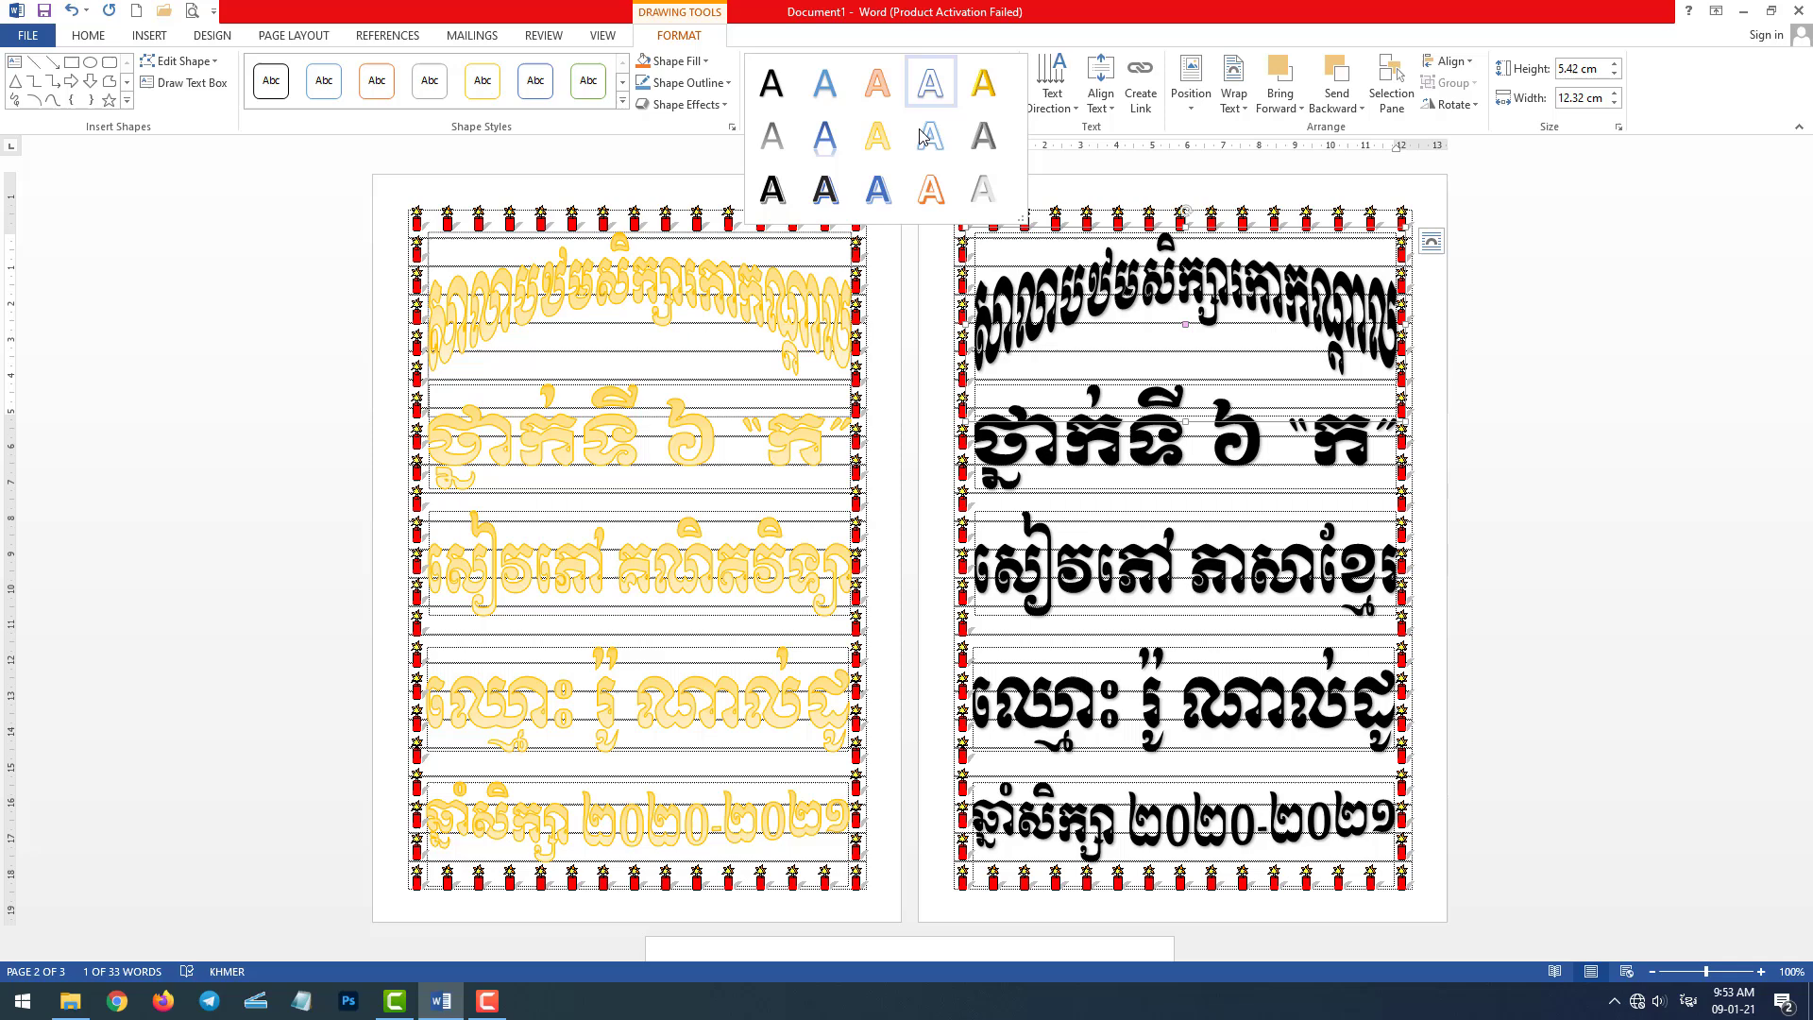
# Step: Make the right cover's title and class lines gold and its subject line blue-outlined WordArt
pyautogui.click(986, 101)
pyautogui.click(1178, 382)
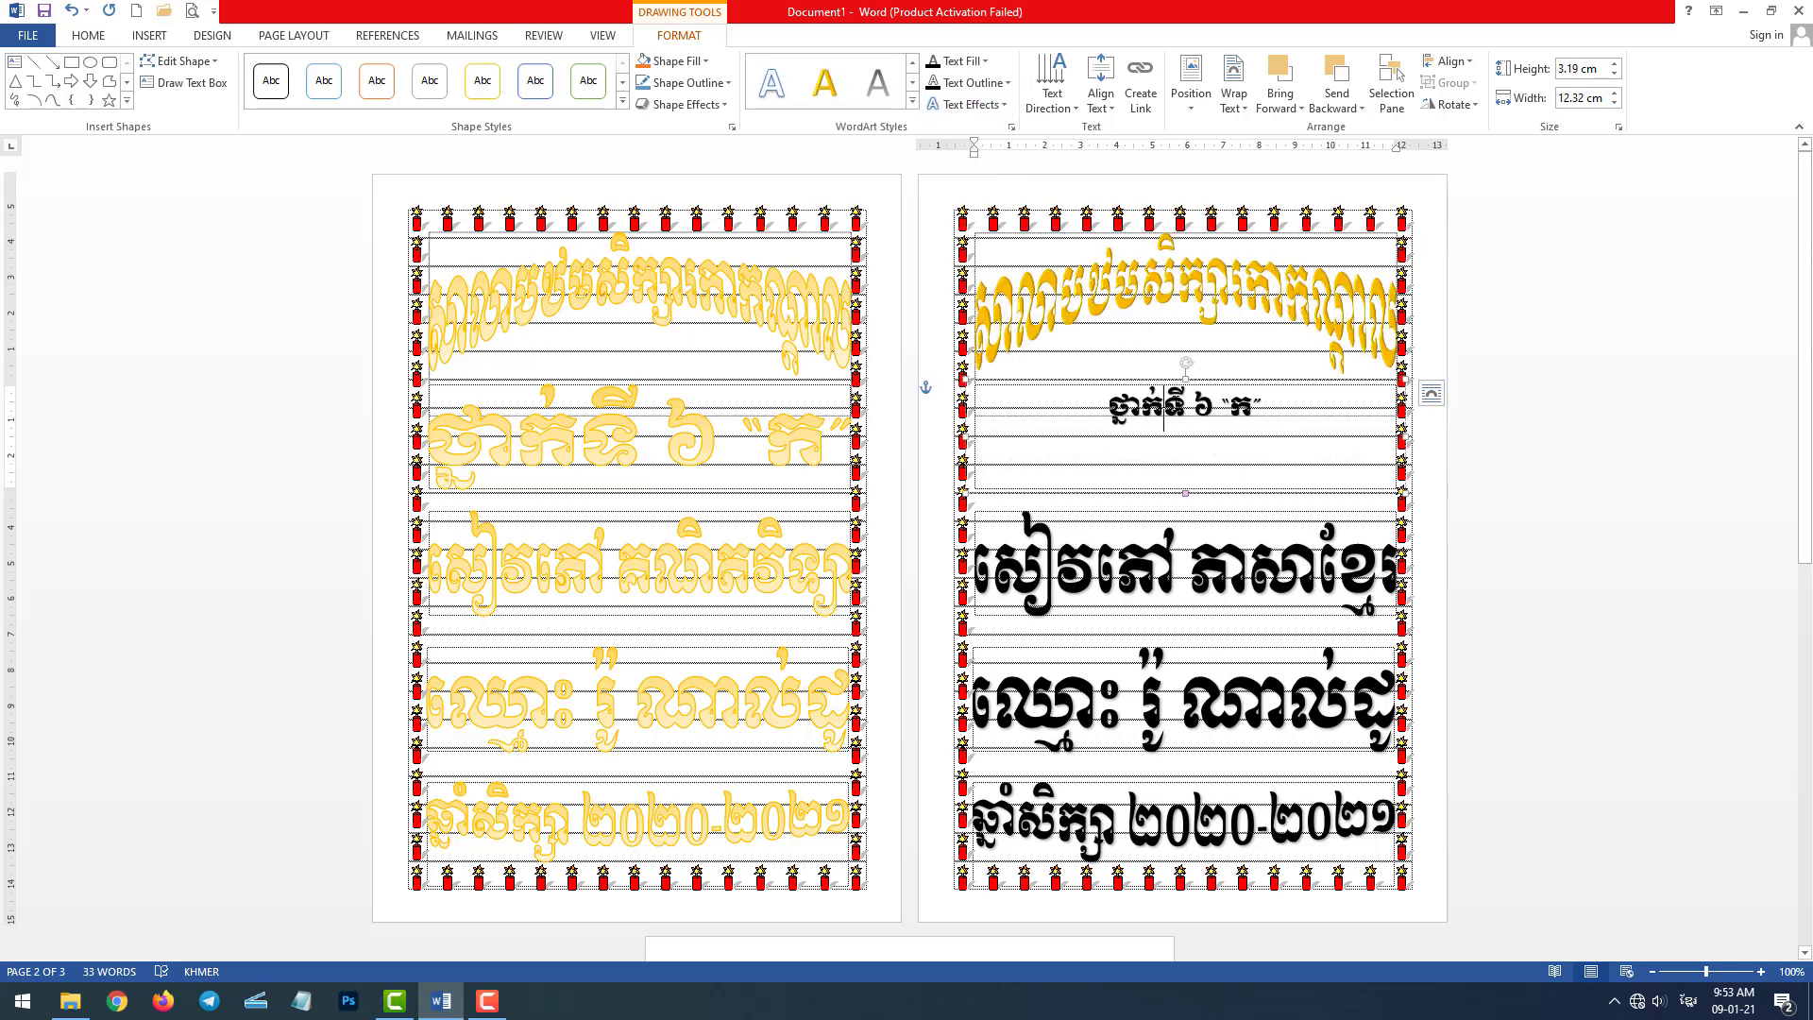
pyautogui.click(824, 83)
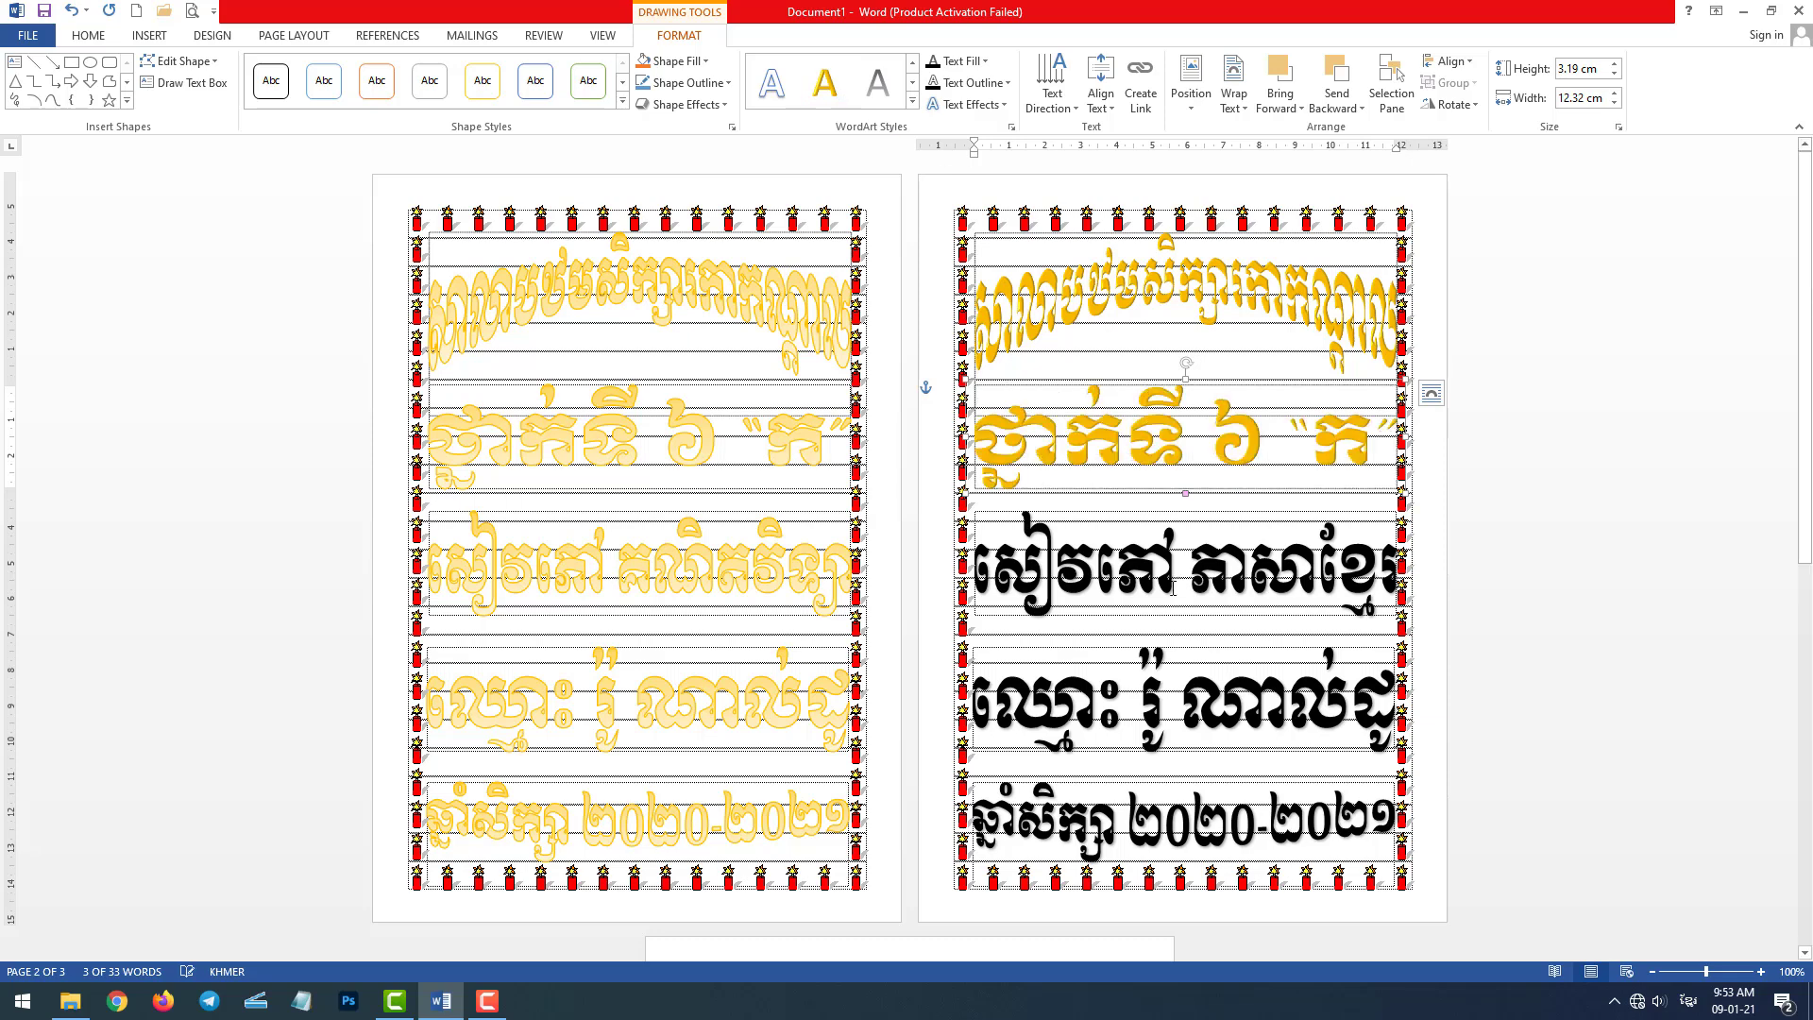
pyautogui.click(1161, 561)
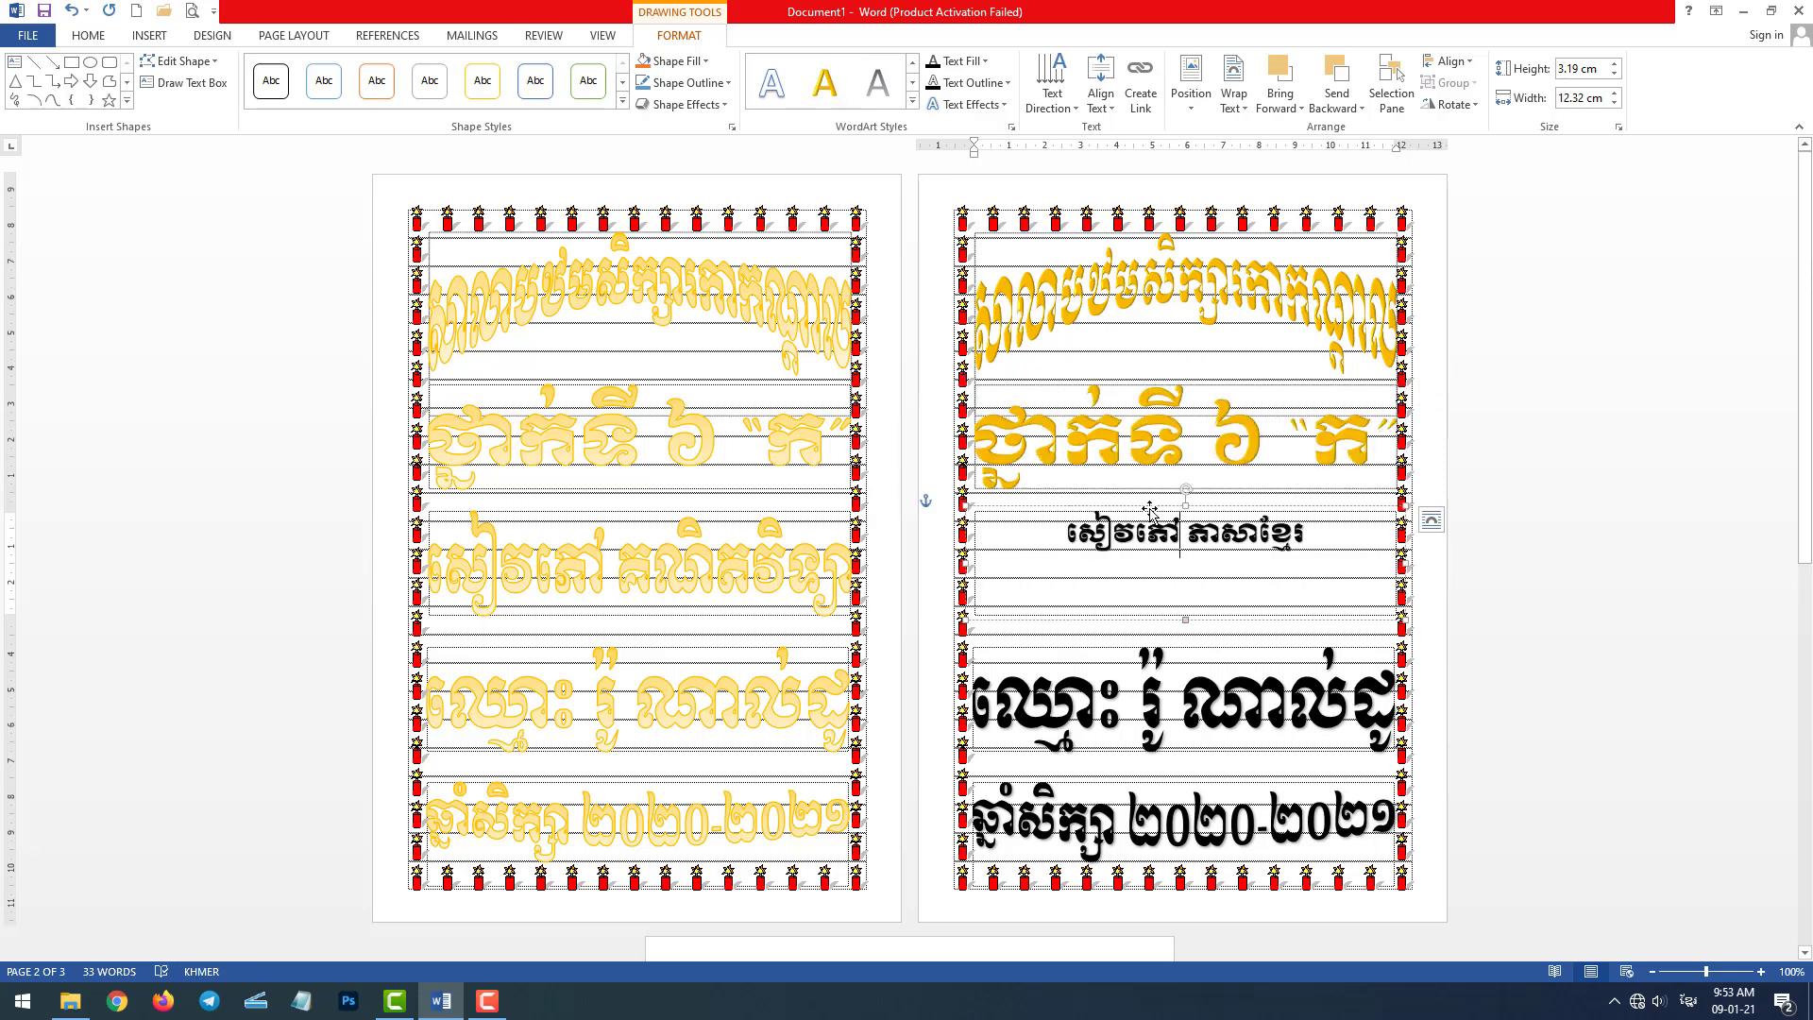
pyautogui.press('Escape')
pyautogui.click(771, 83)
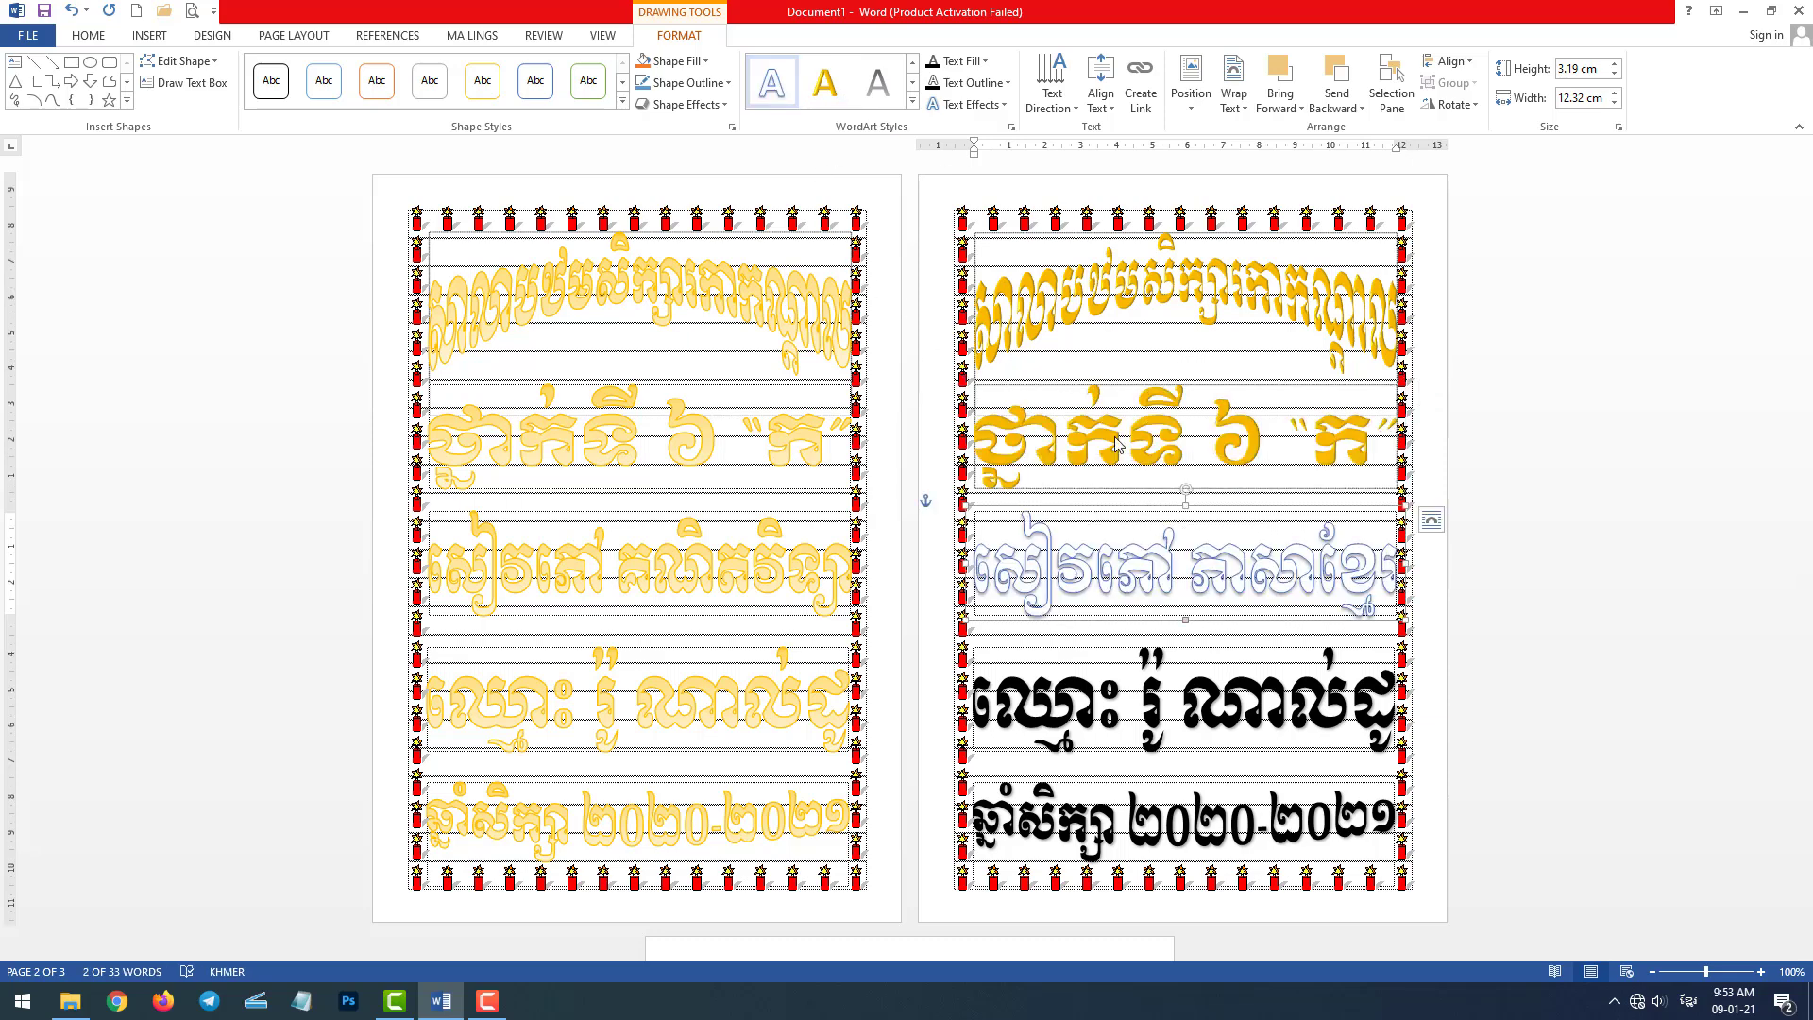
# Step: Give the right cover's name line the orange-outline WordArt style
pyautogui.click(1147, 661)
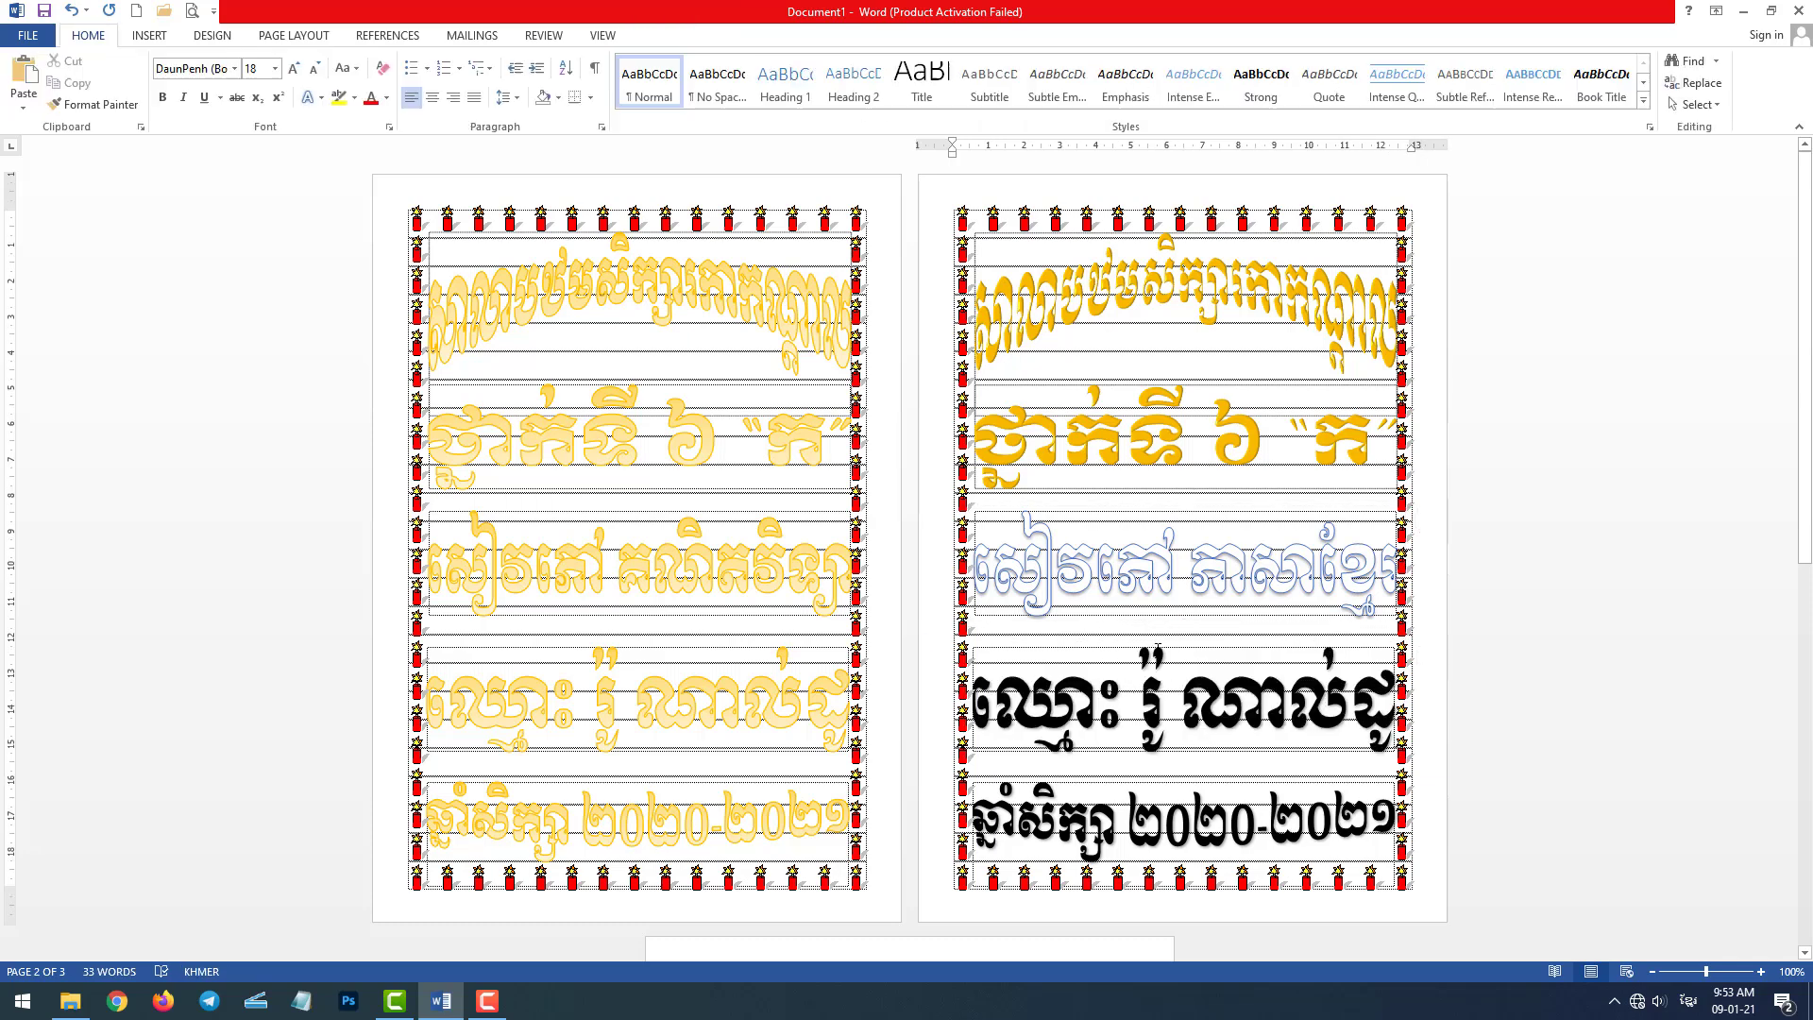
pyautogui.press('Escape')
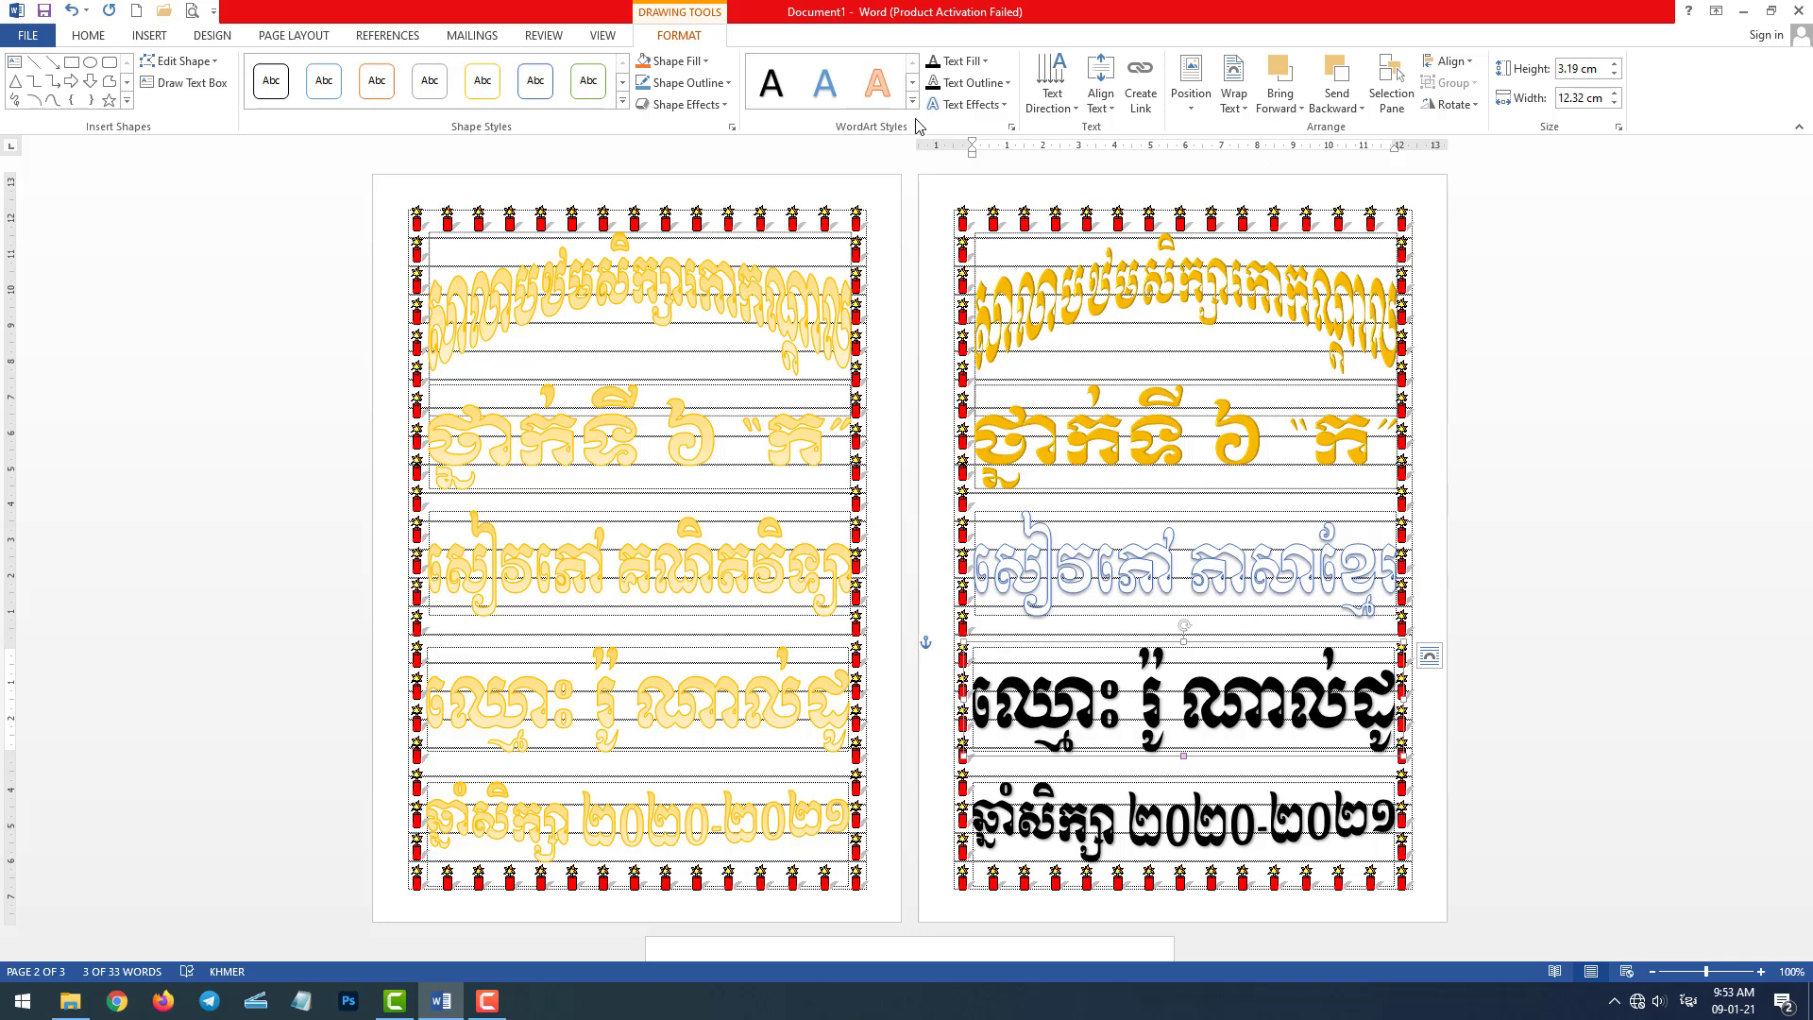
pyautogui.click(913, 102)
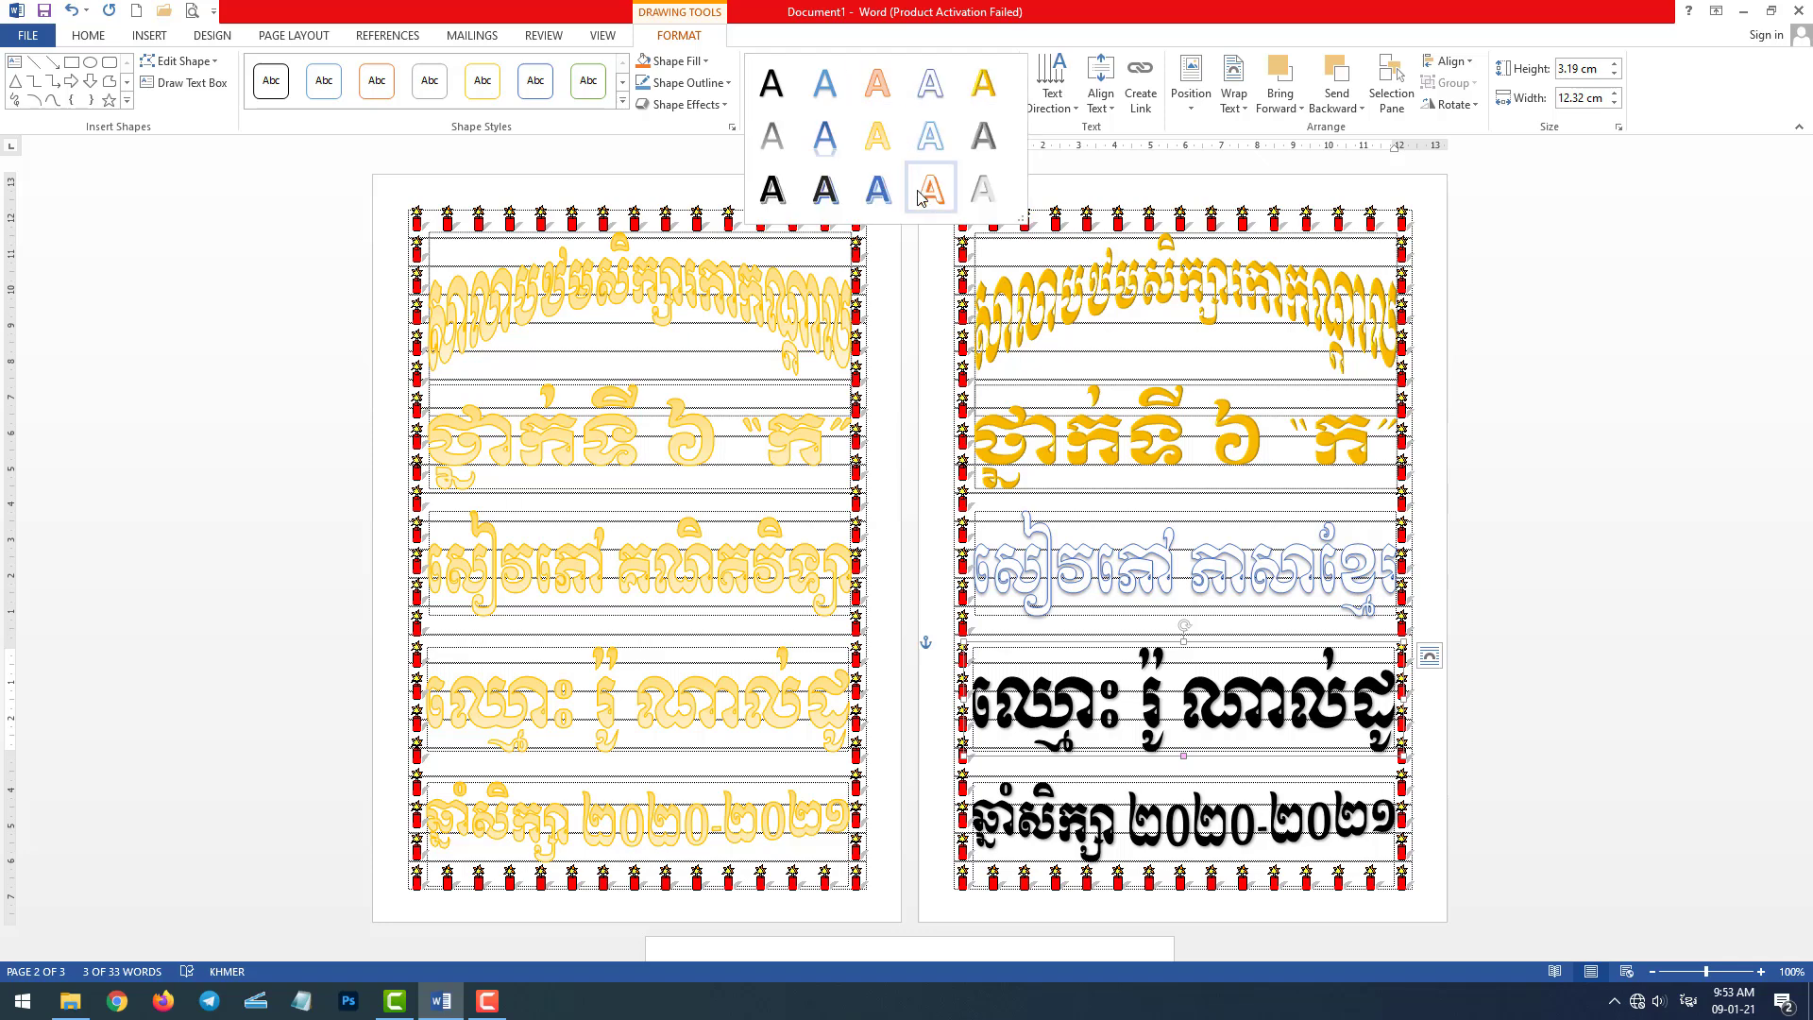
pyautogui.click(939, 196)
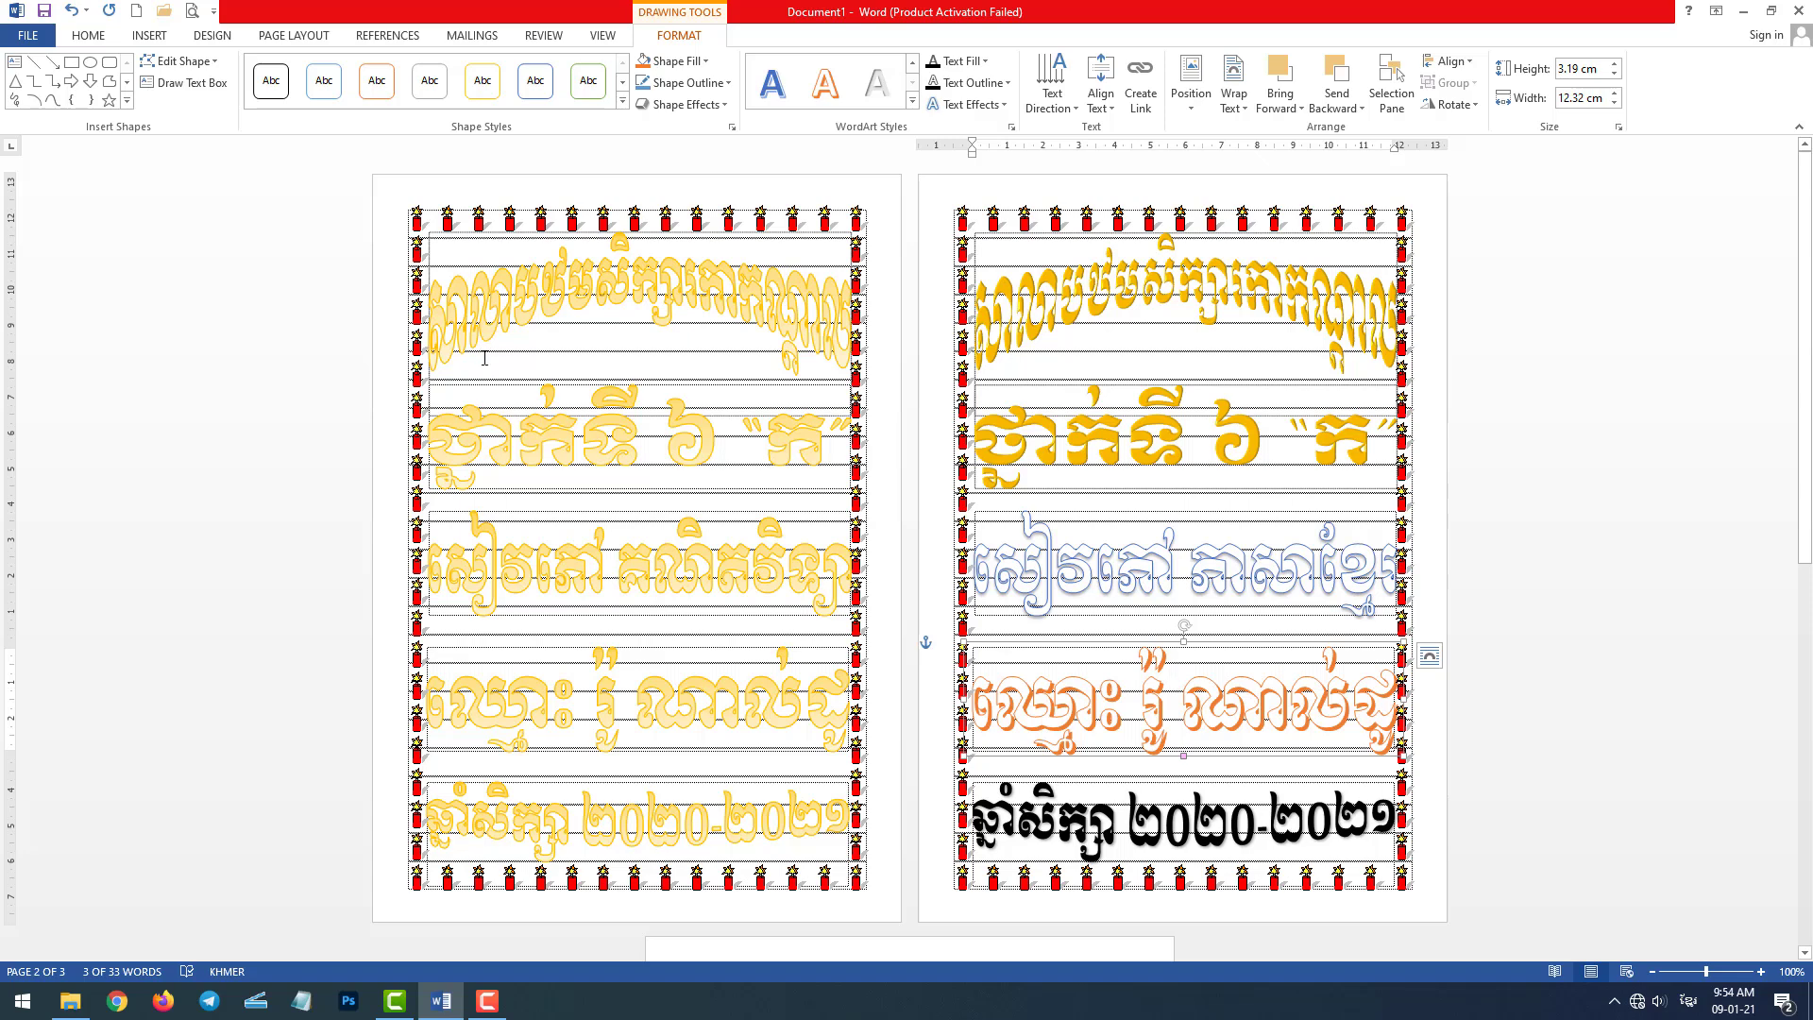
pyautogui.click(516, 305)
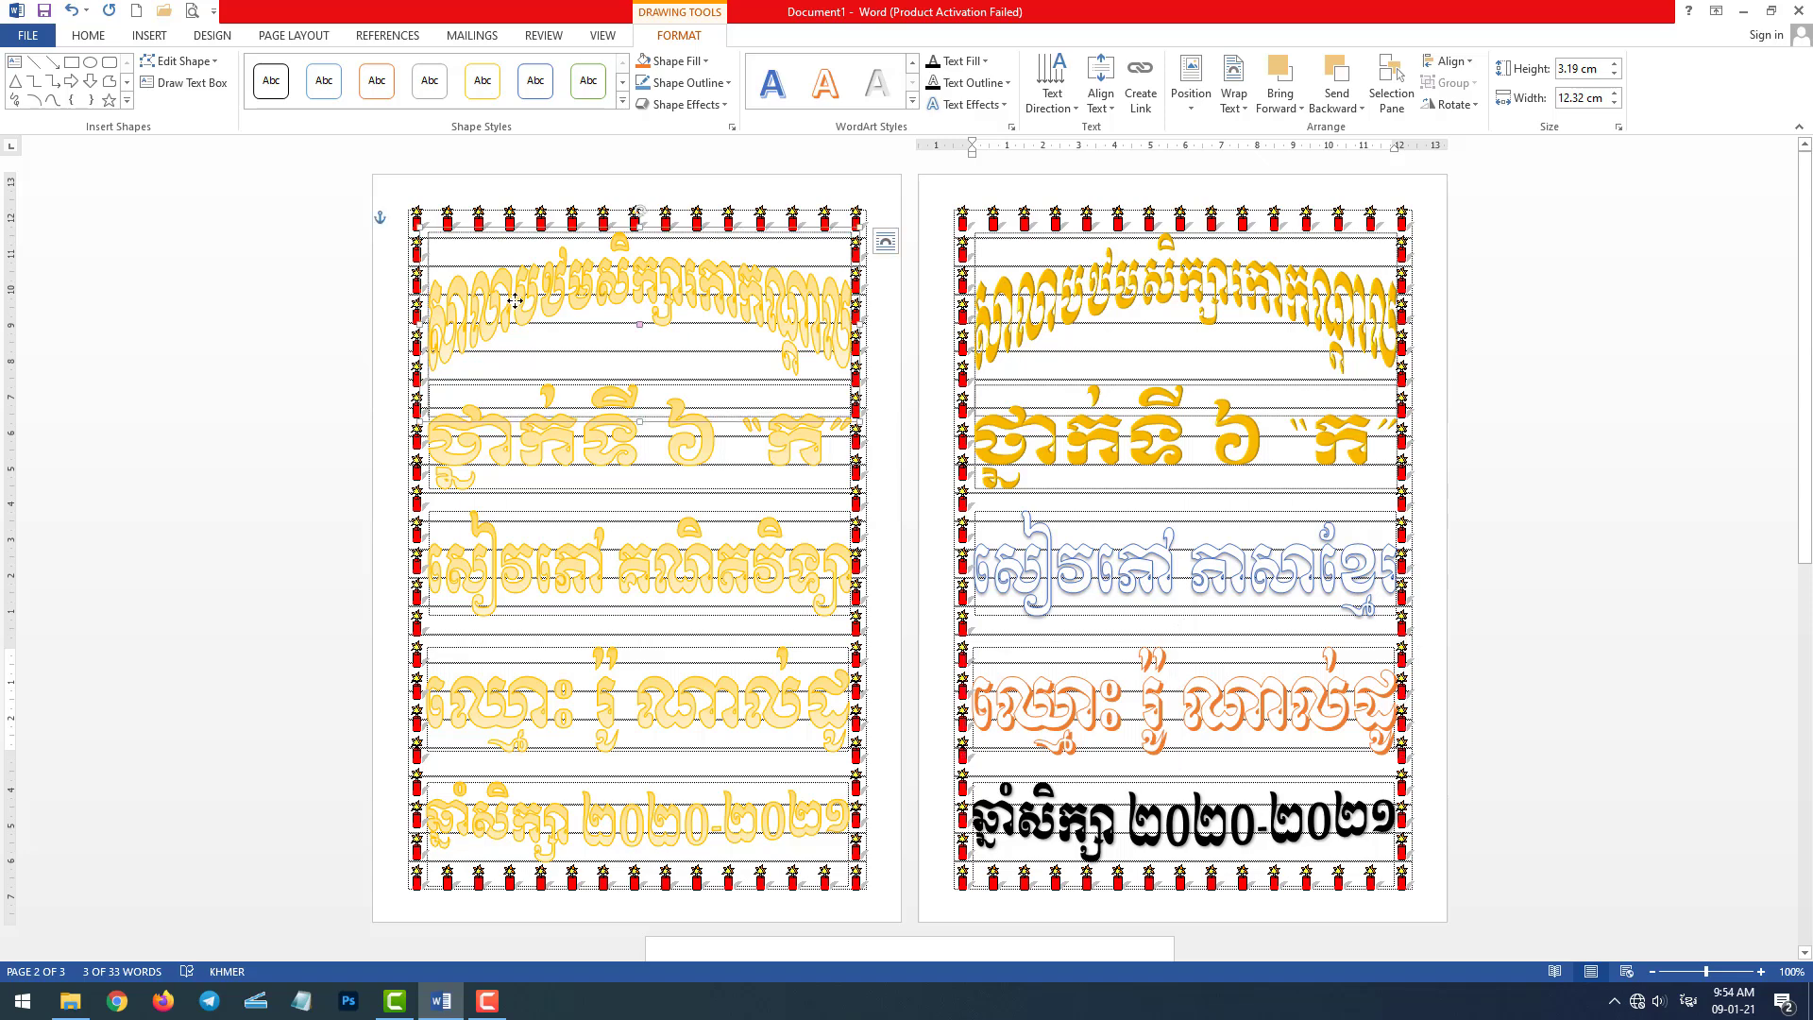
pyautogui.rightClick(515, 305)
pyautogui.press('Escape')
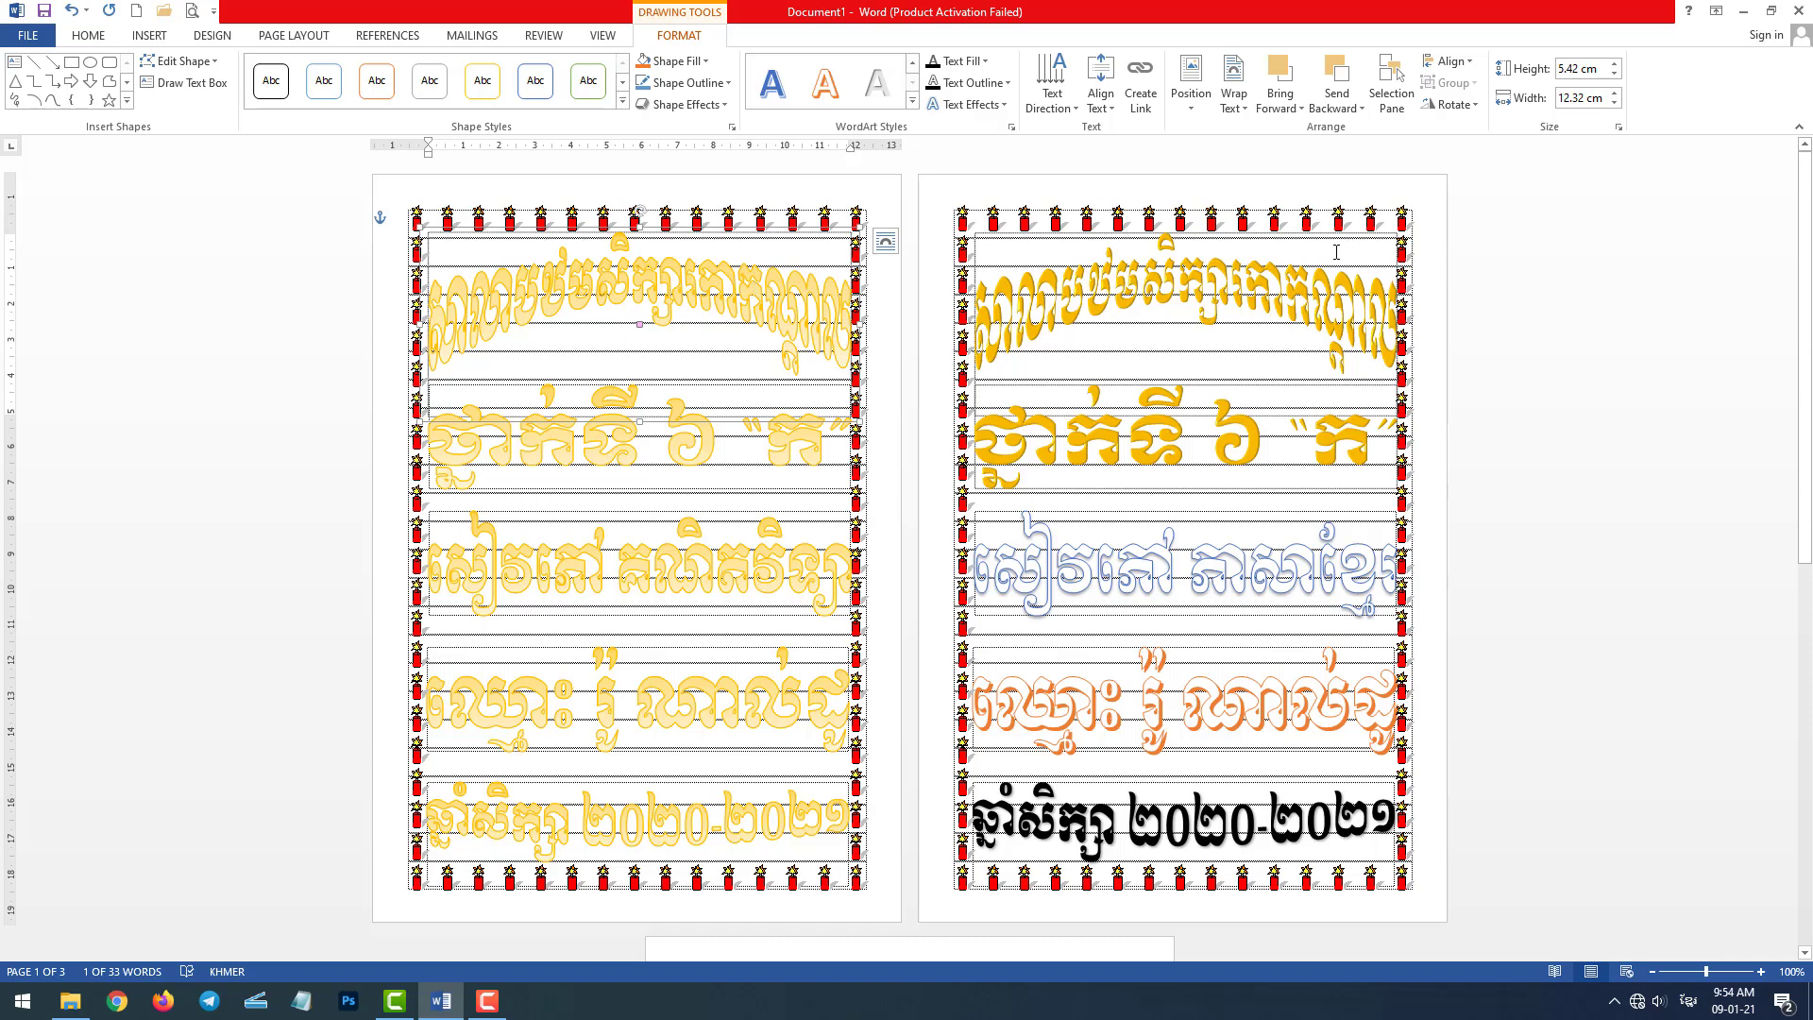
# Step: Set the left arched title to No Fill with a black outline, then preview the printout
pyautogui.click(694, 259)
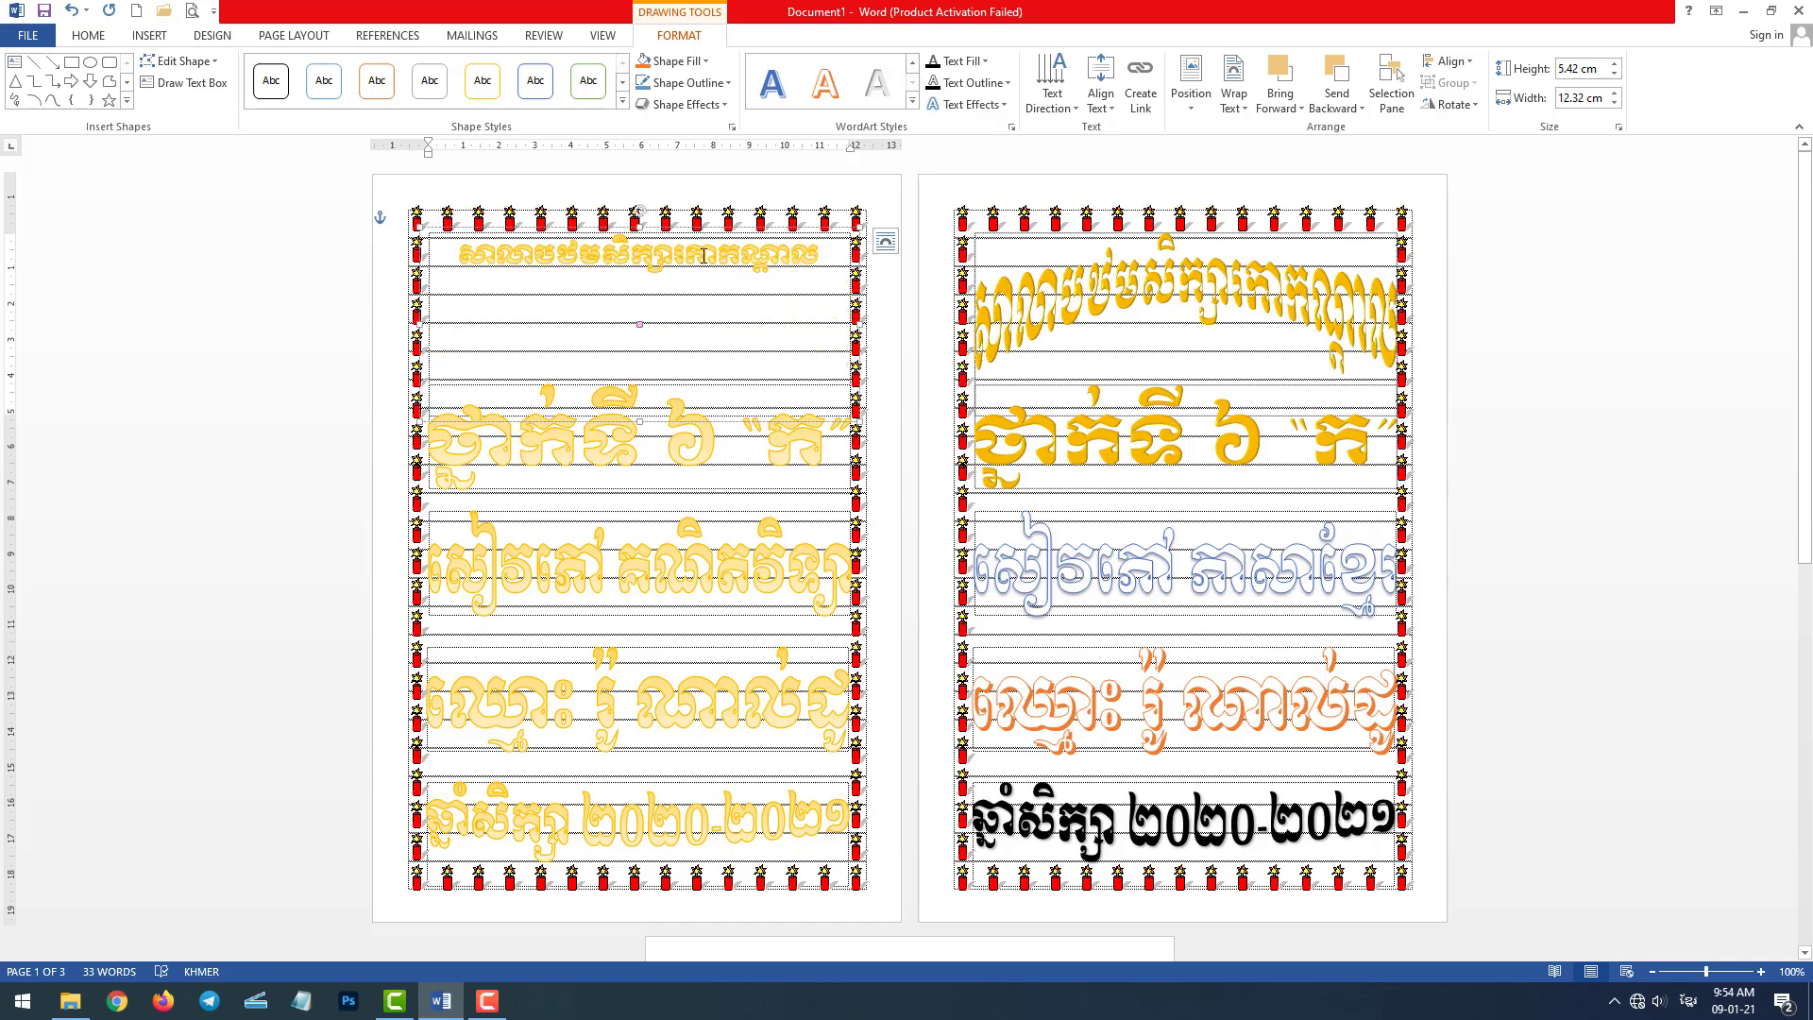
pyautogui.click(710, 232)
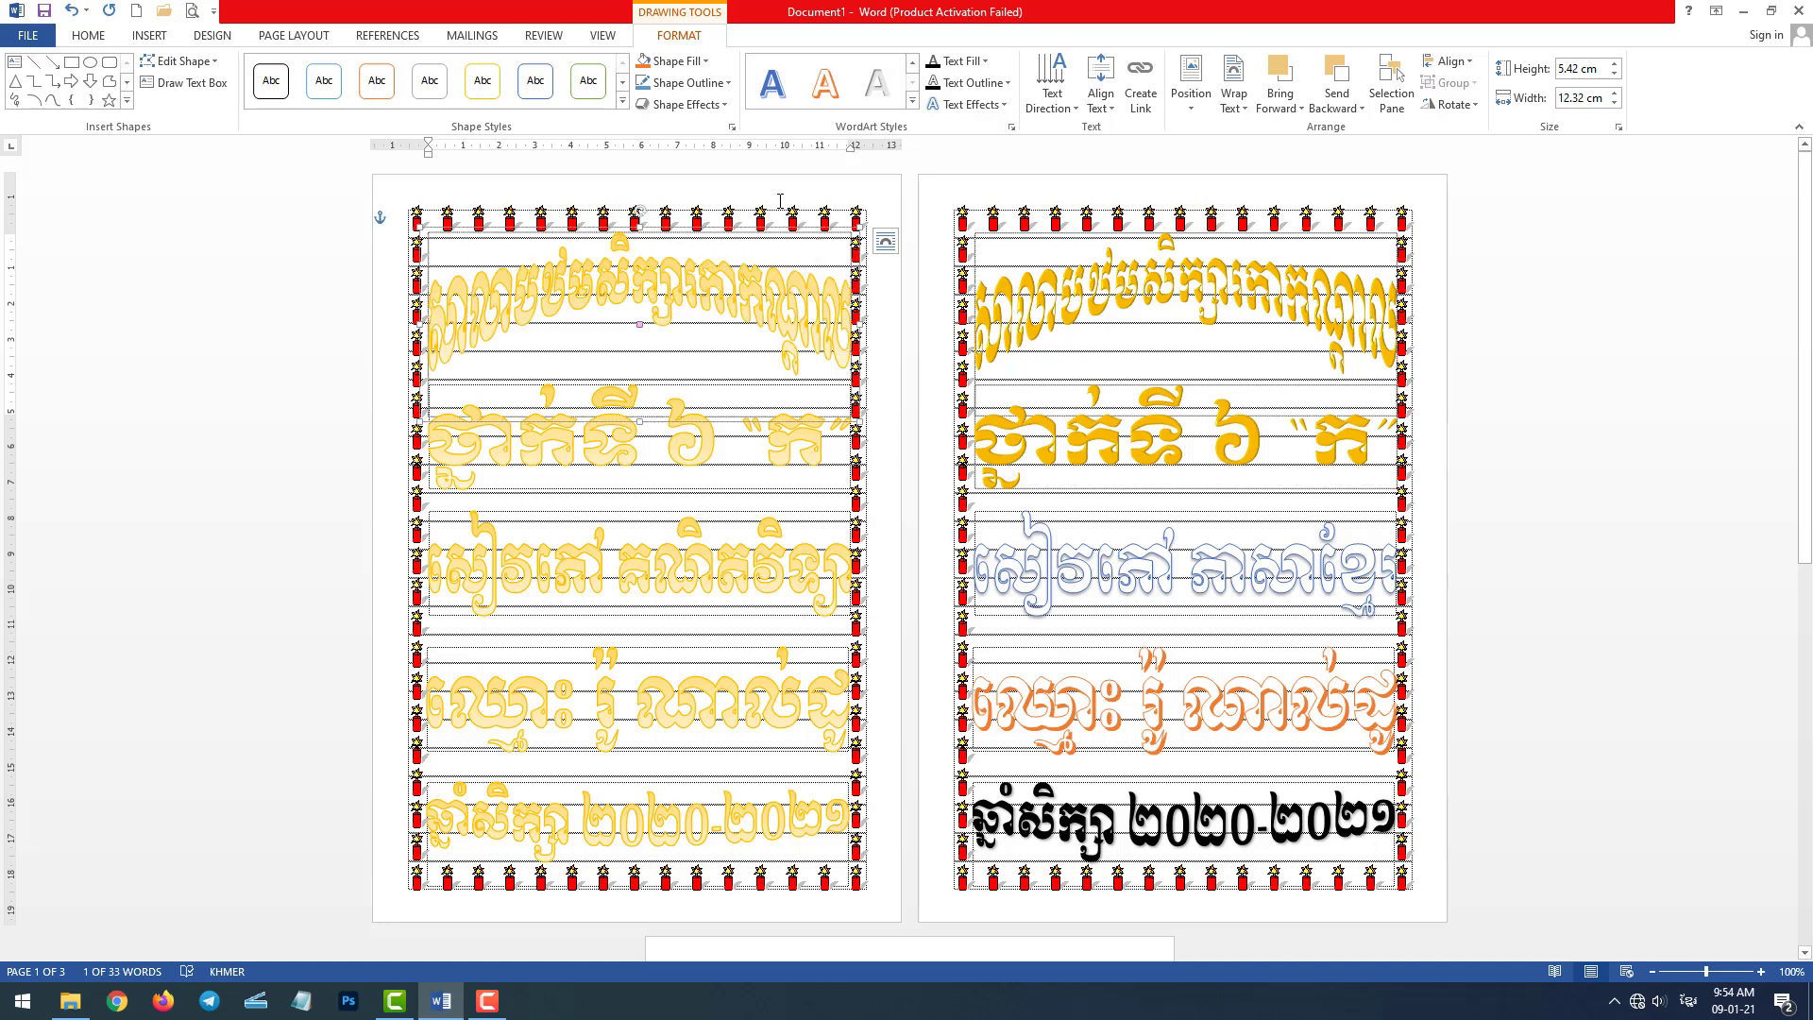
pyautogui.click(982, 66)
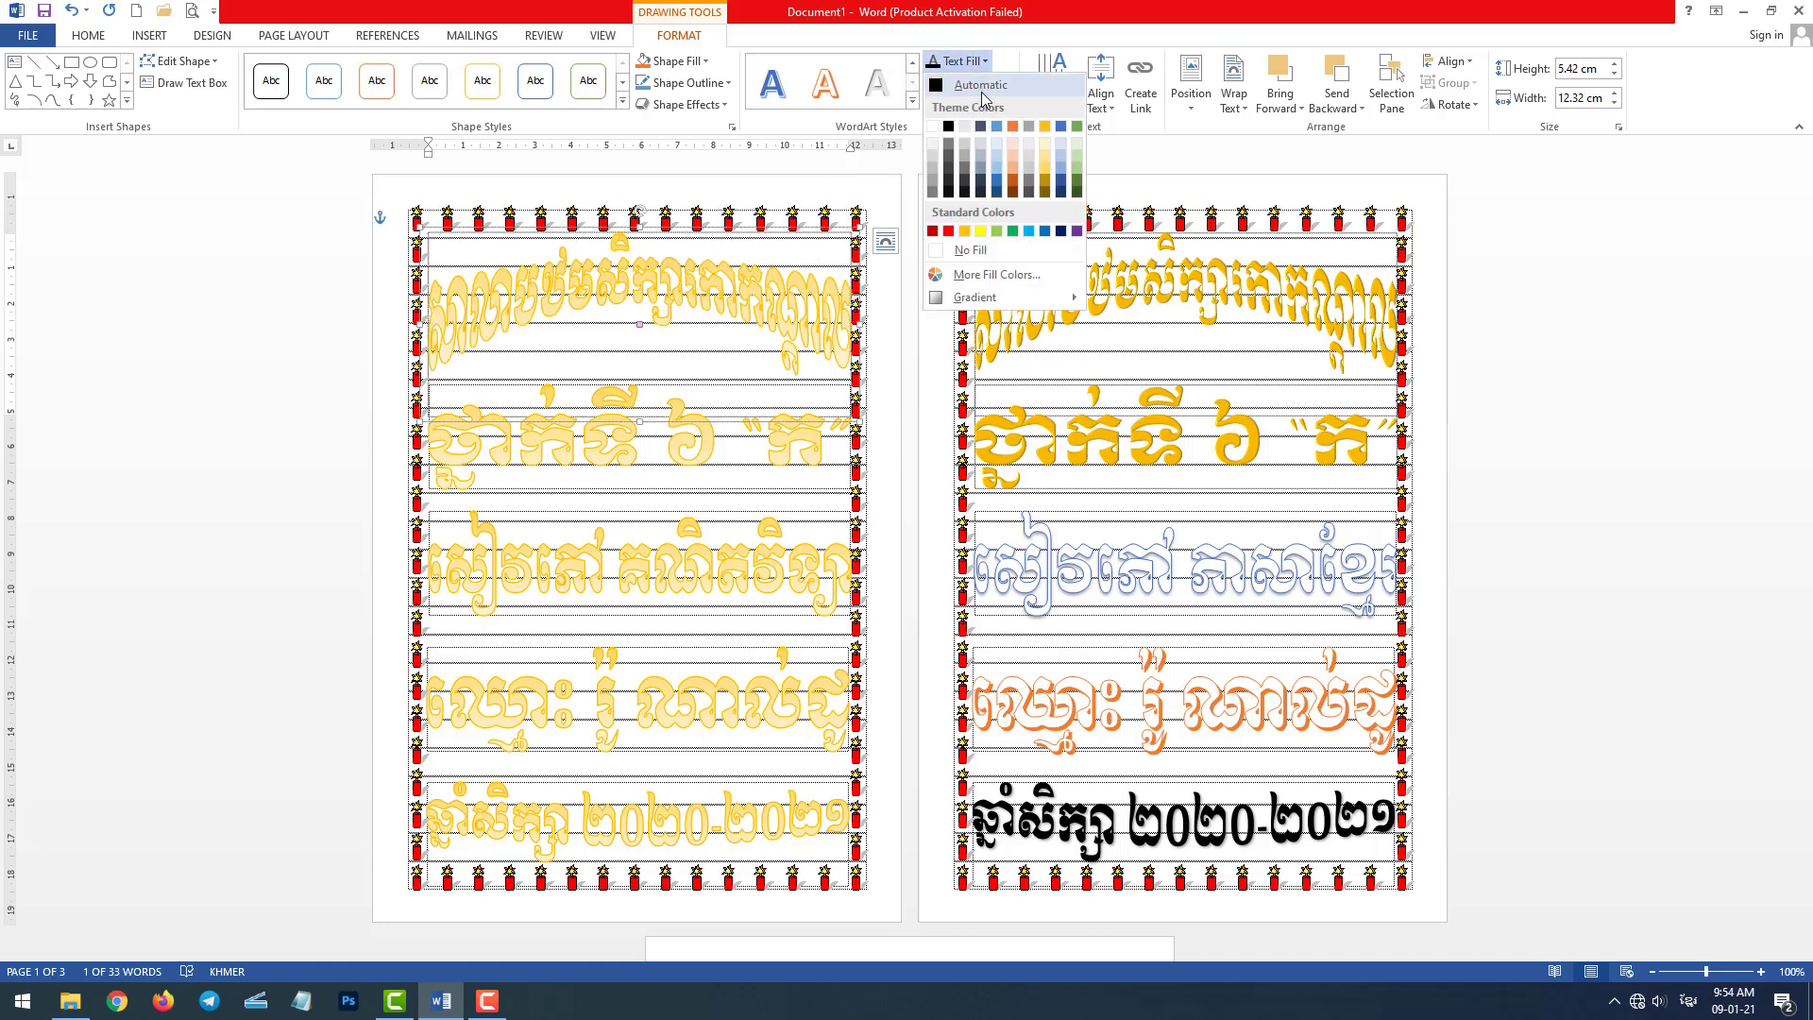
pyautogui.click(970, 255)
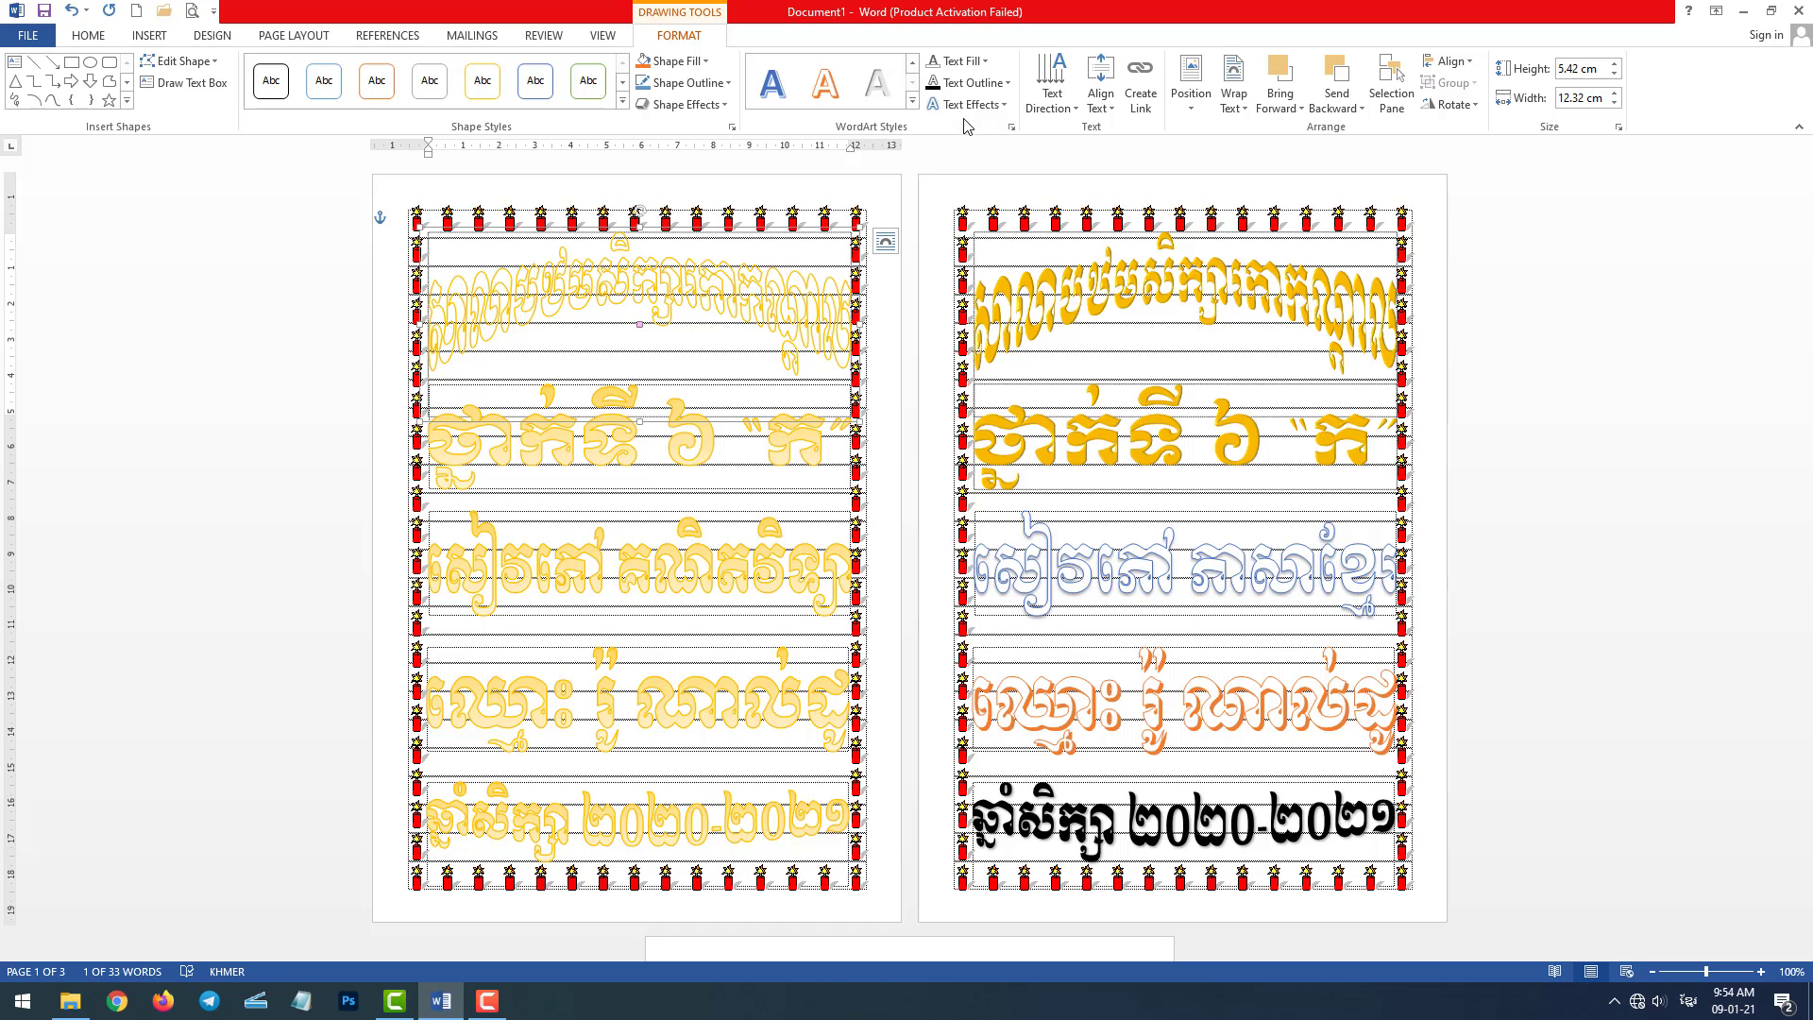
pyautogui.click(977, 83)
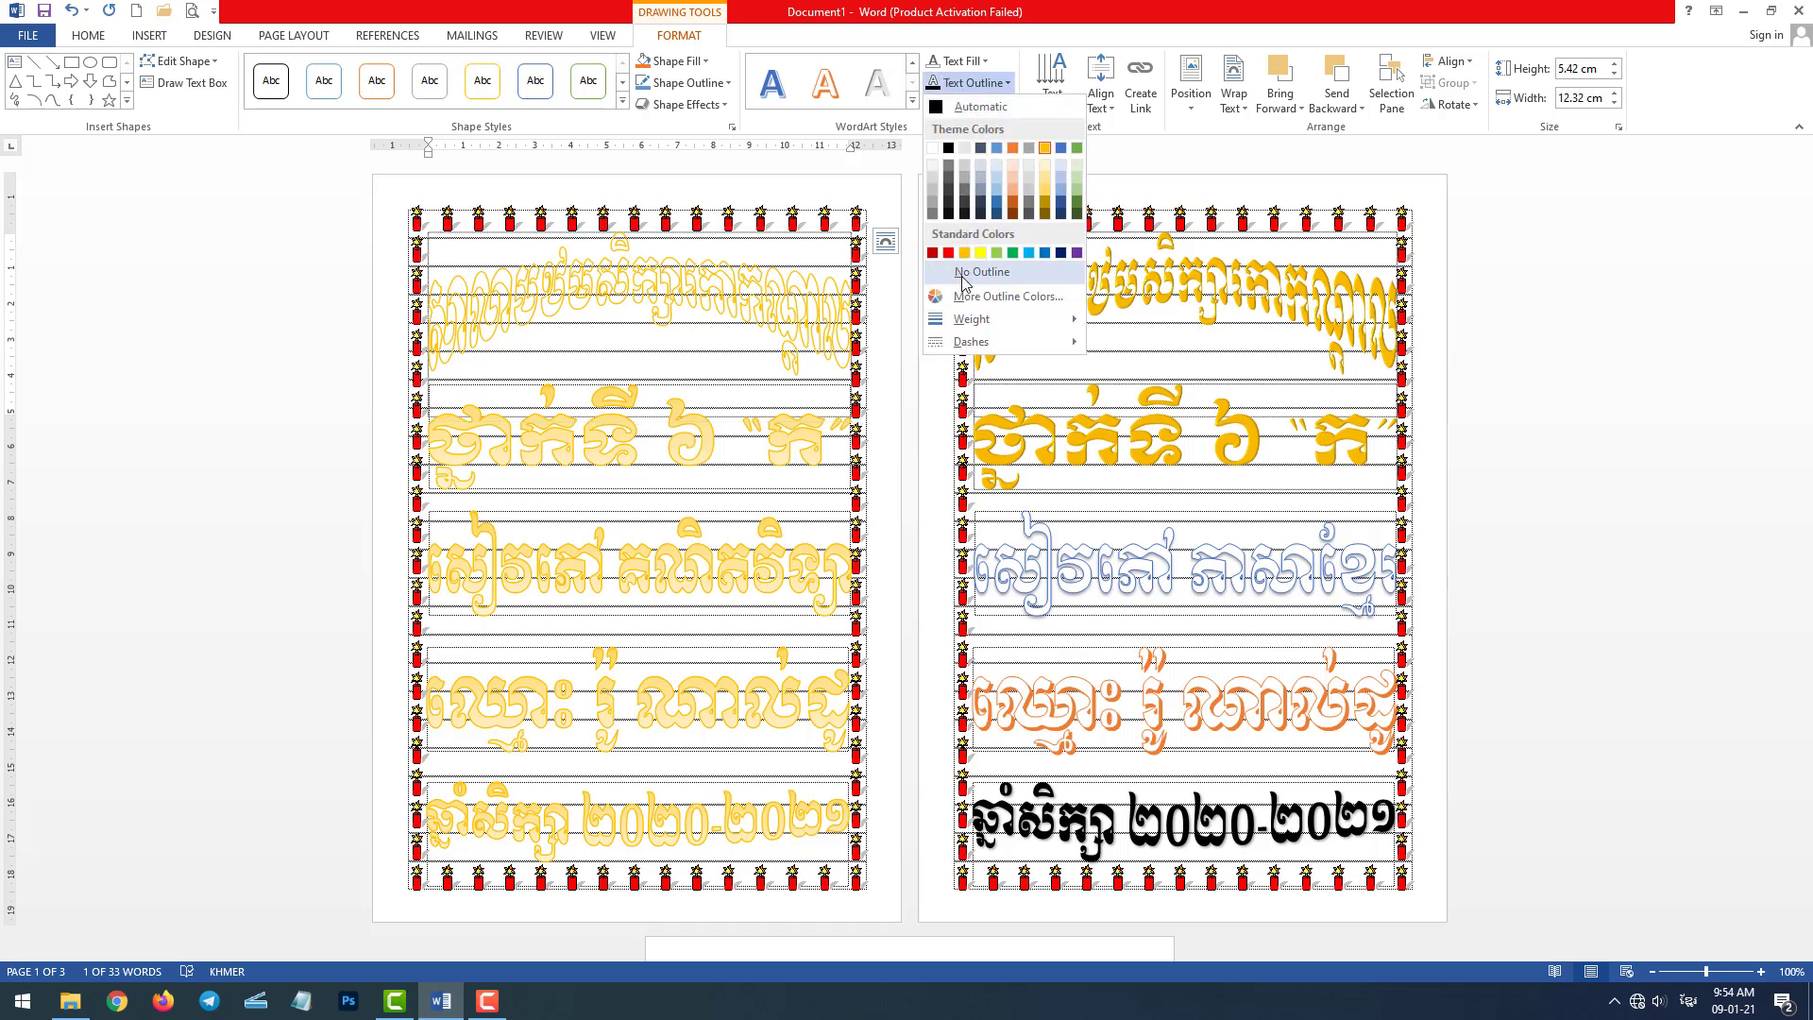
pyautogui.click(951, 151)
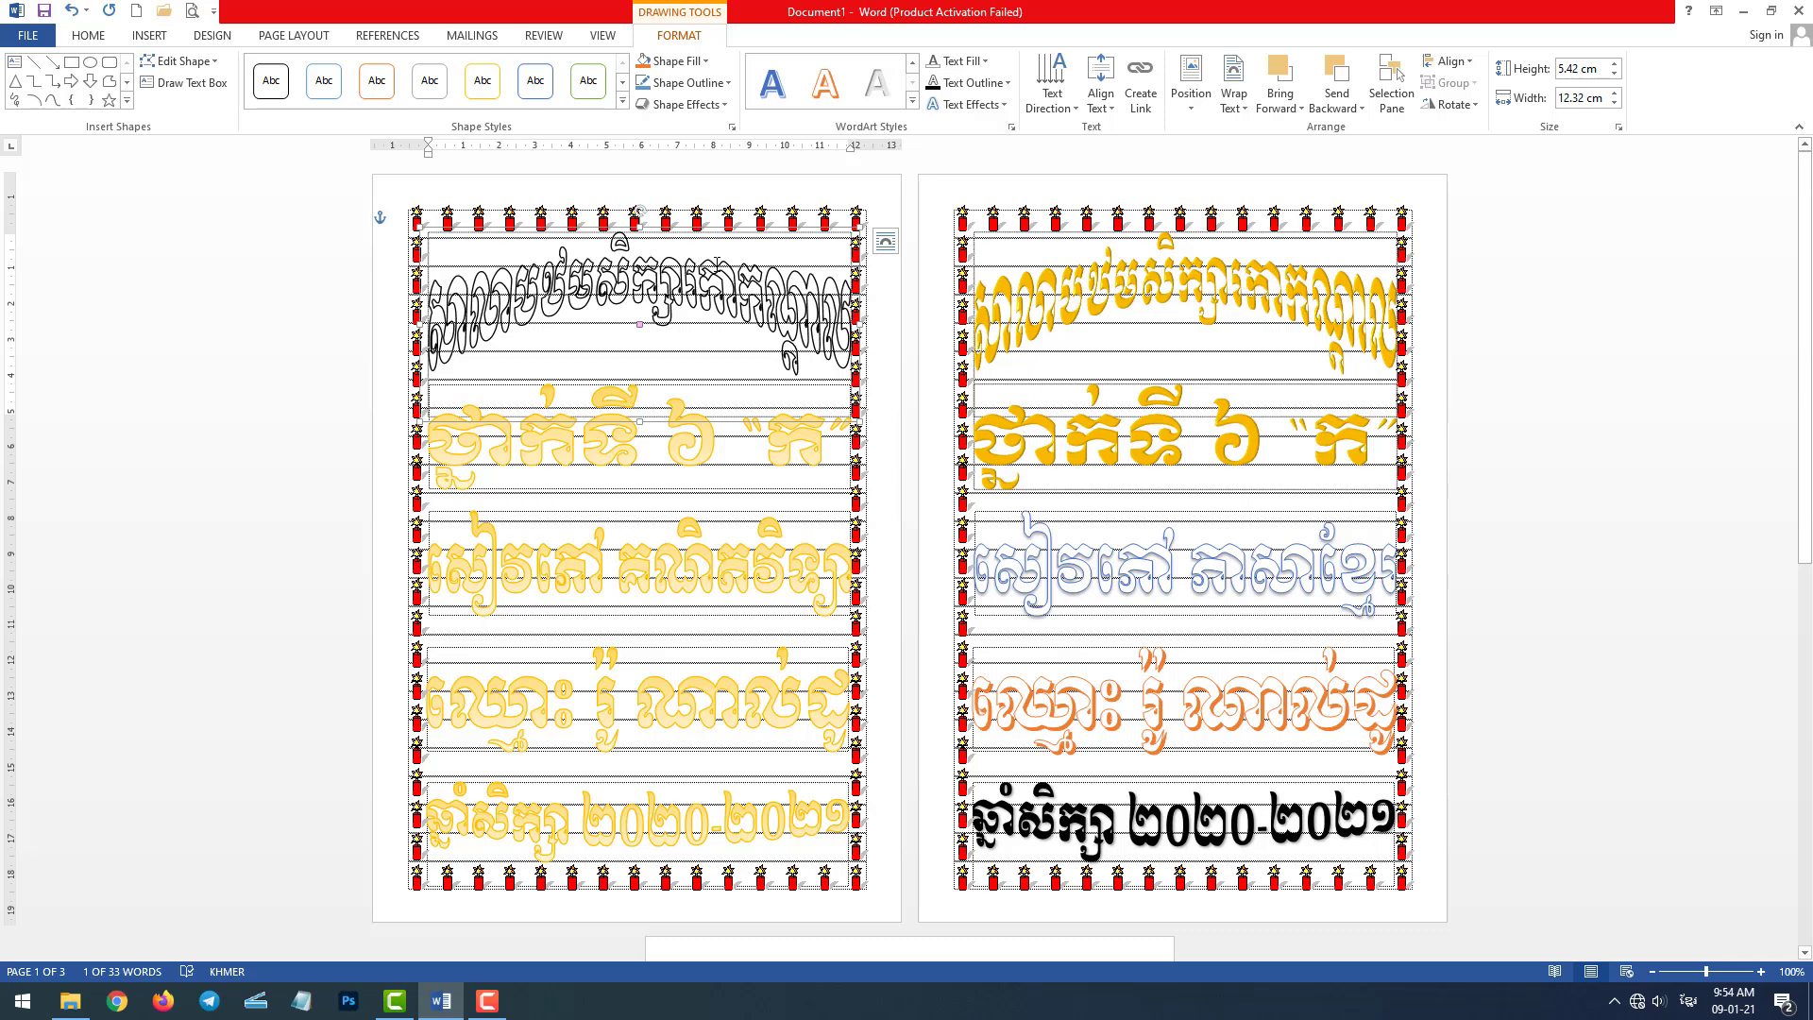
pyautogui.click(192, 11)
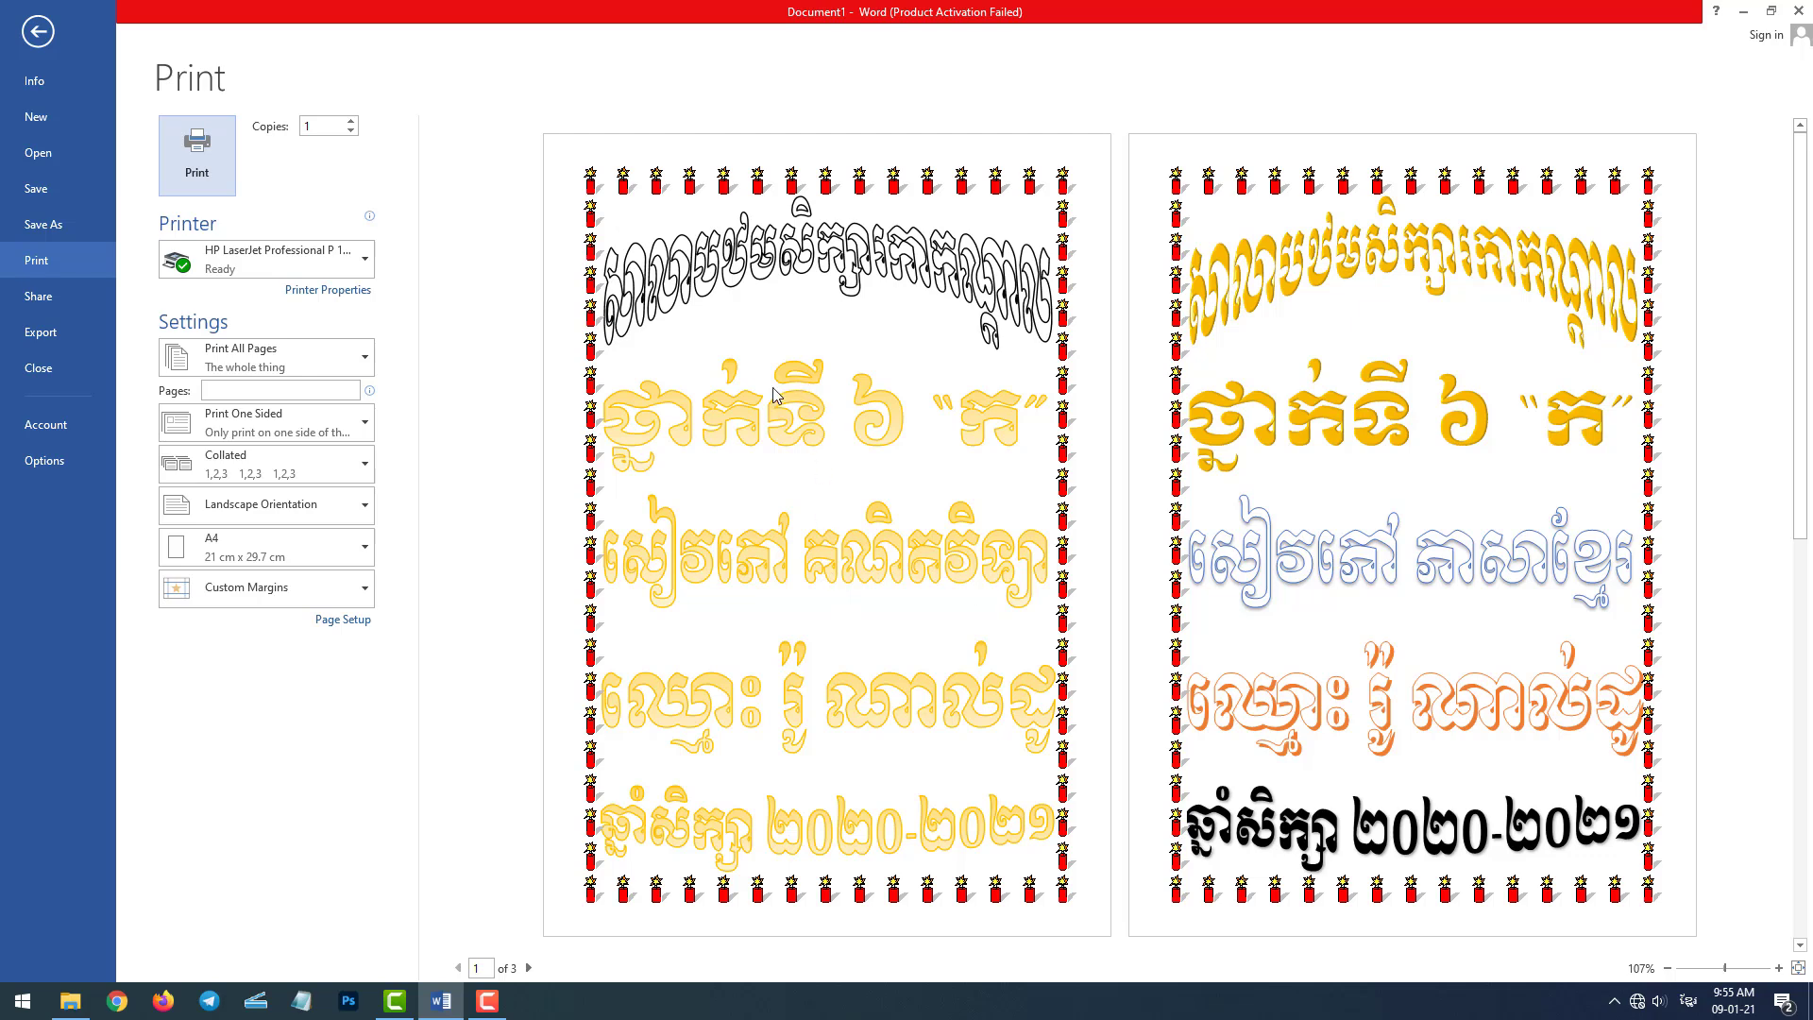
pyautogui.click(38, 32)
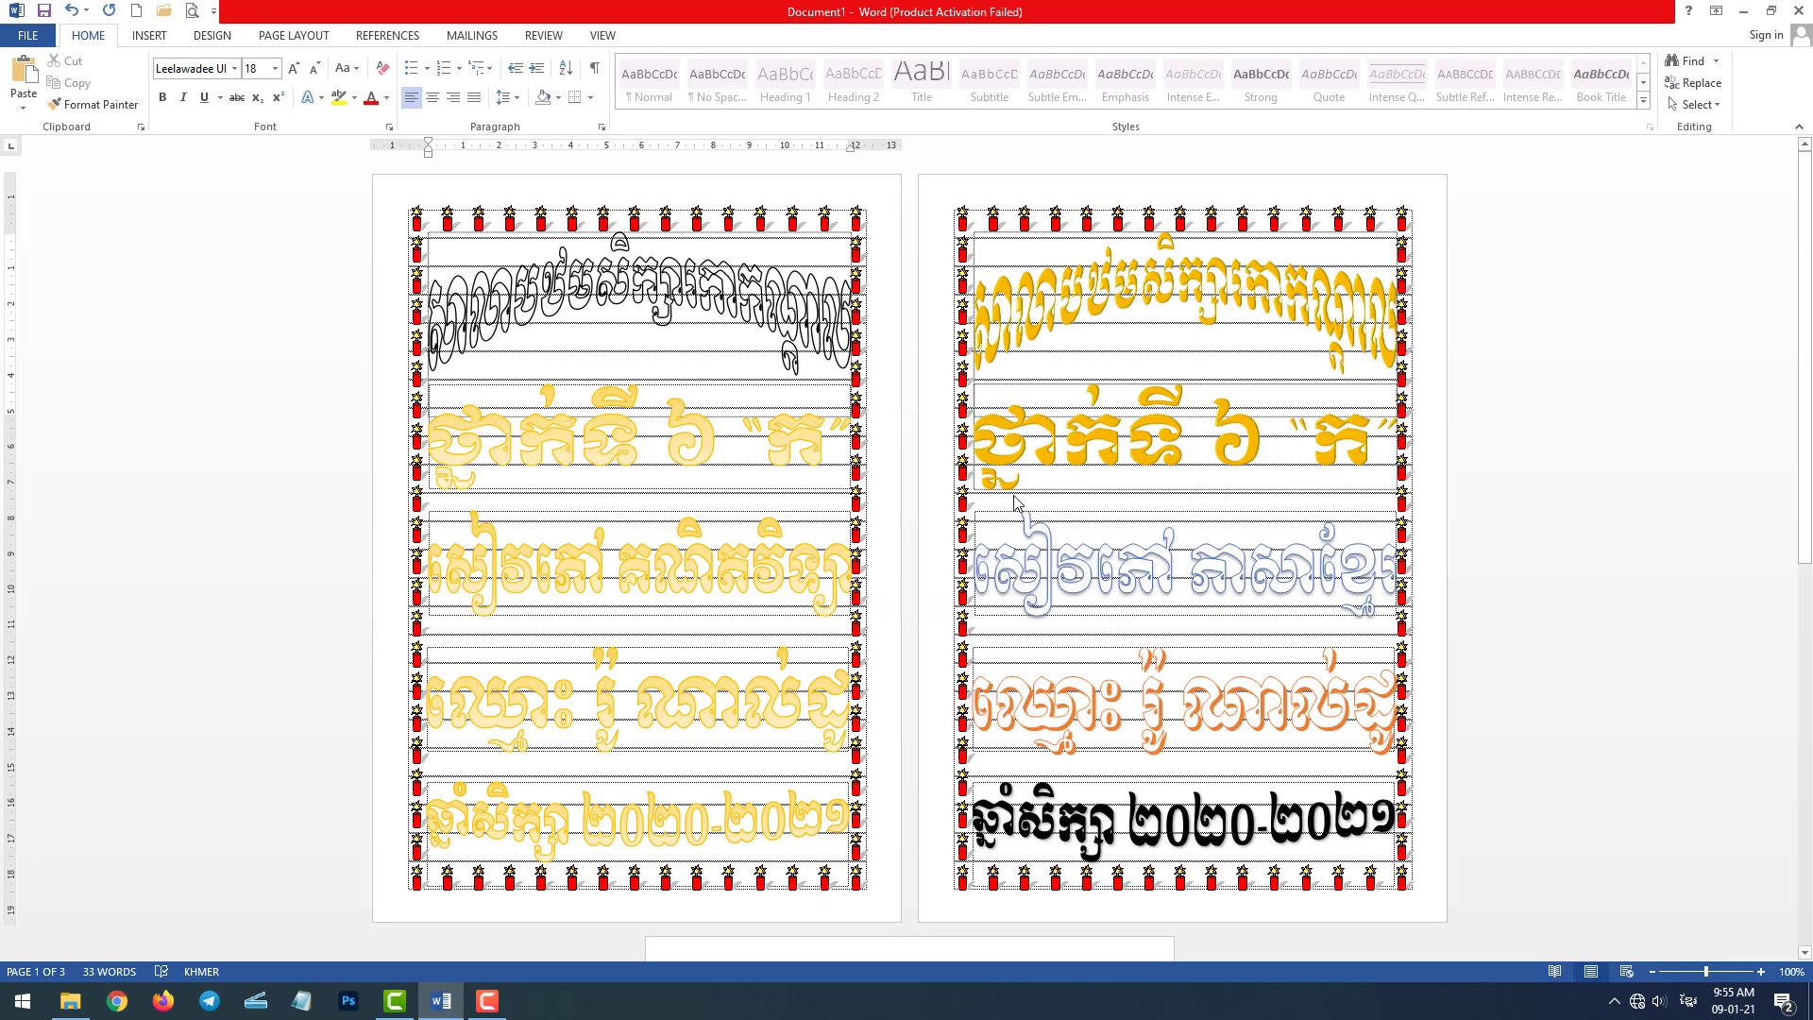
# Step: Open the page border settings from Page Setup's Layout tab
pyautogui.click(661, 406)
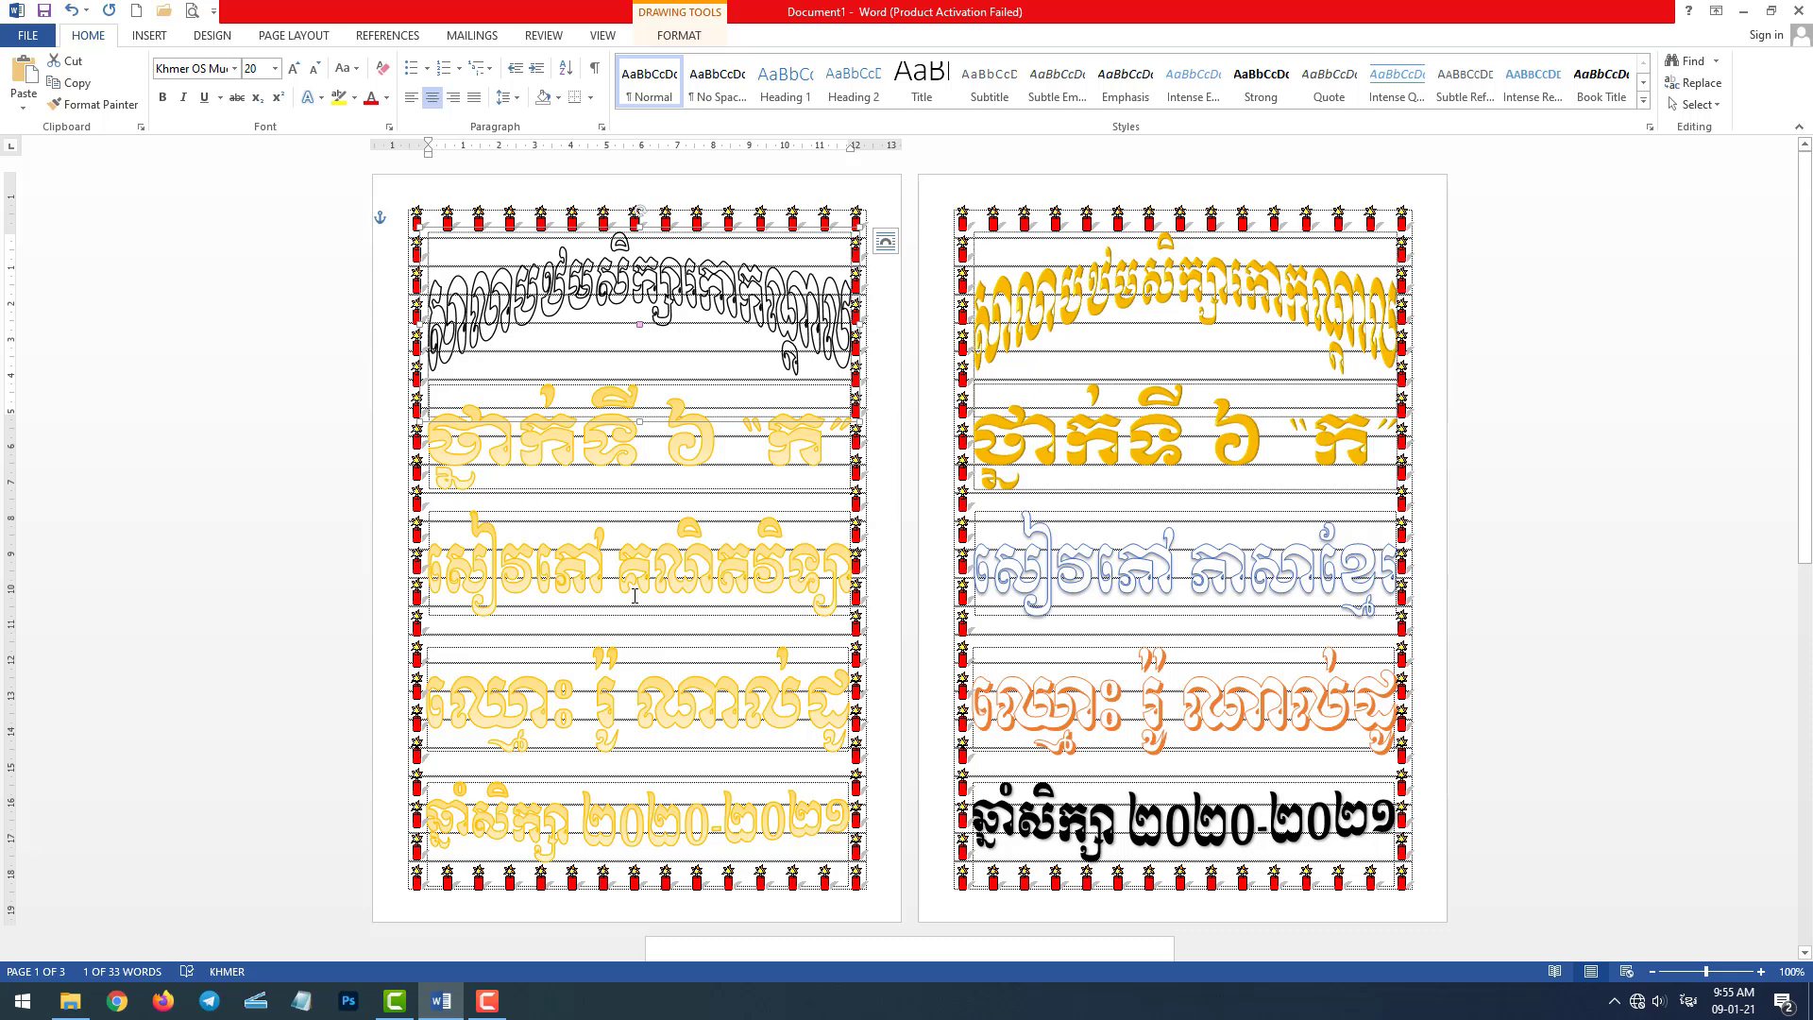
pyautogui.click(753, 888)
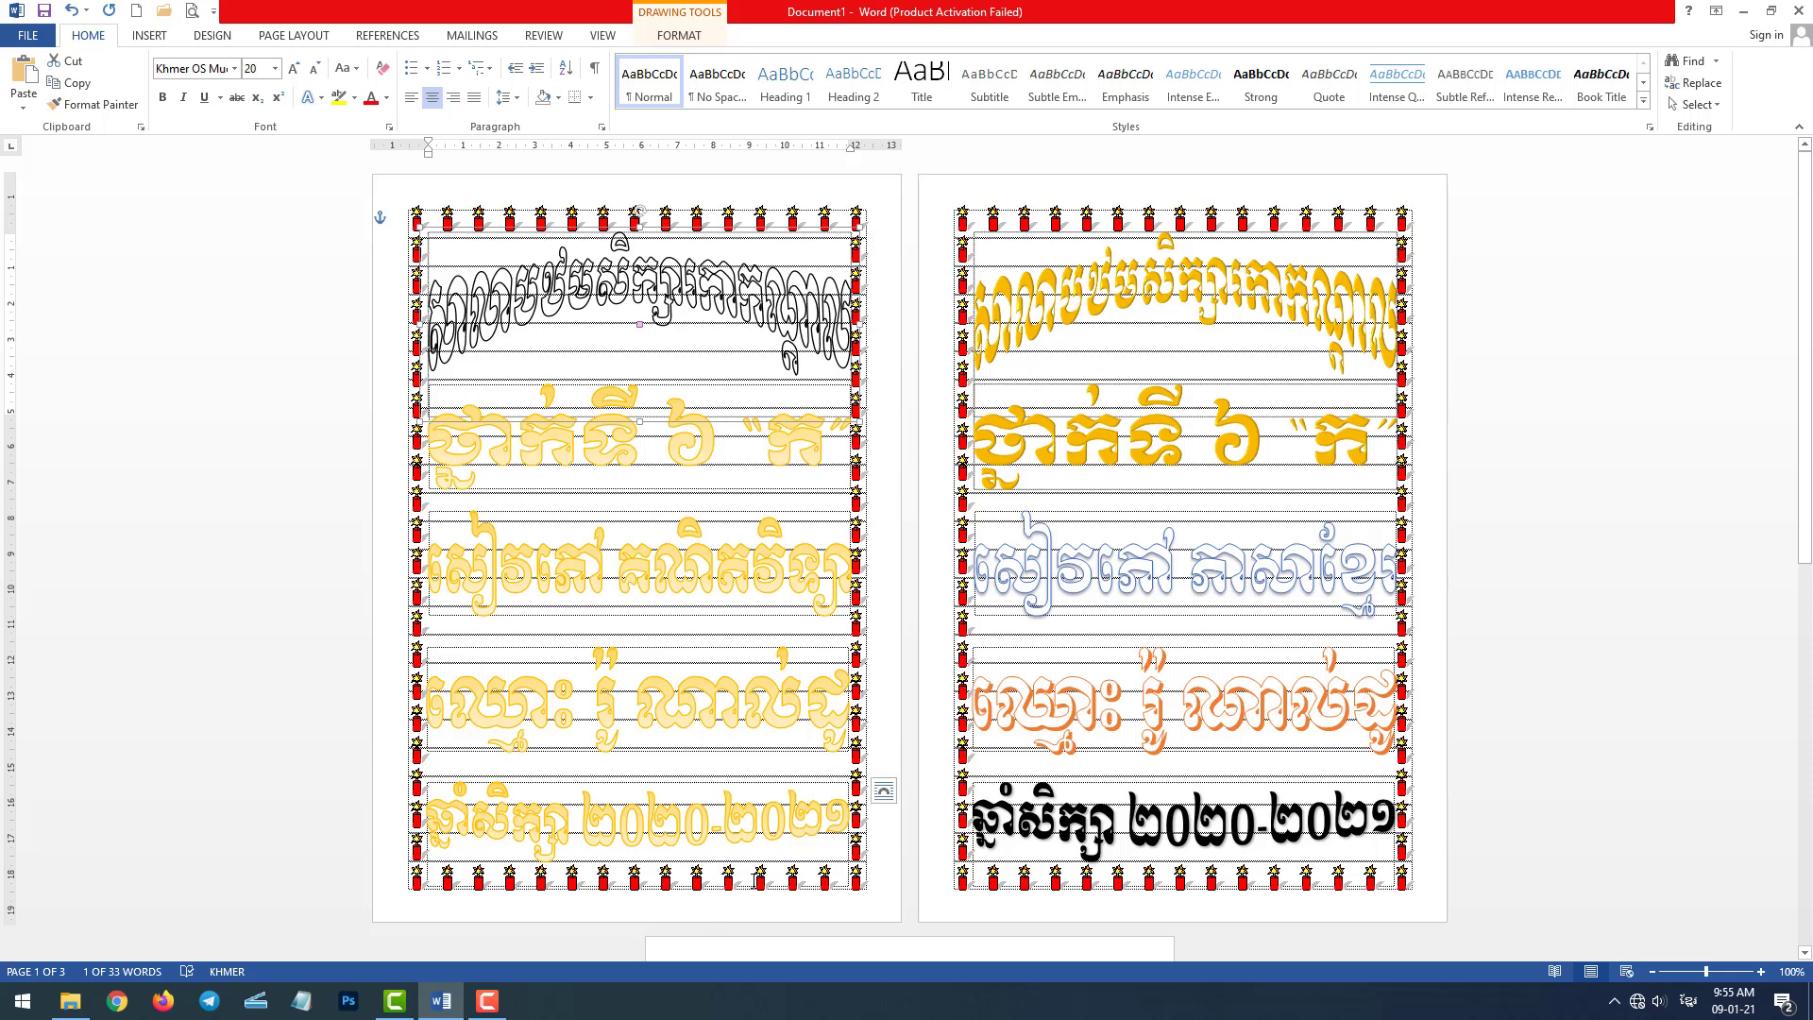
pyautogui.click(898, 700)
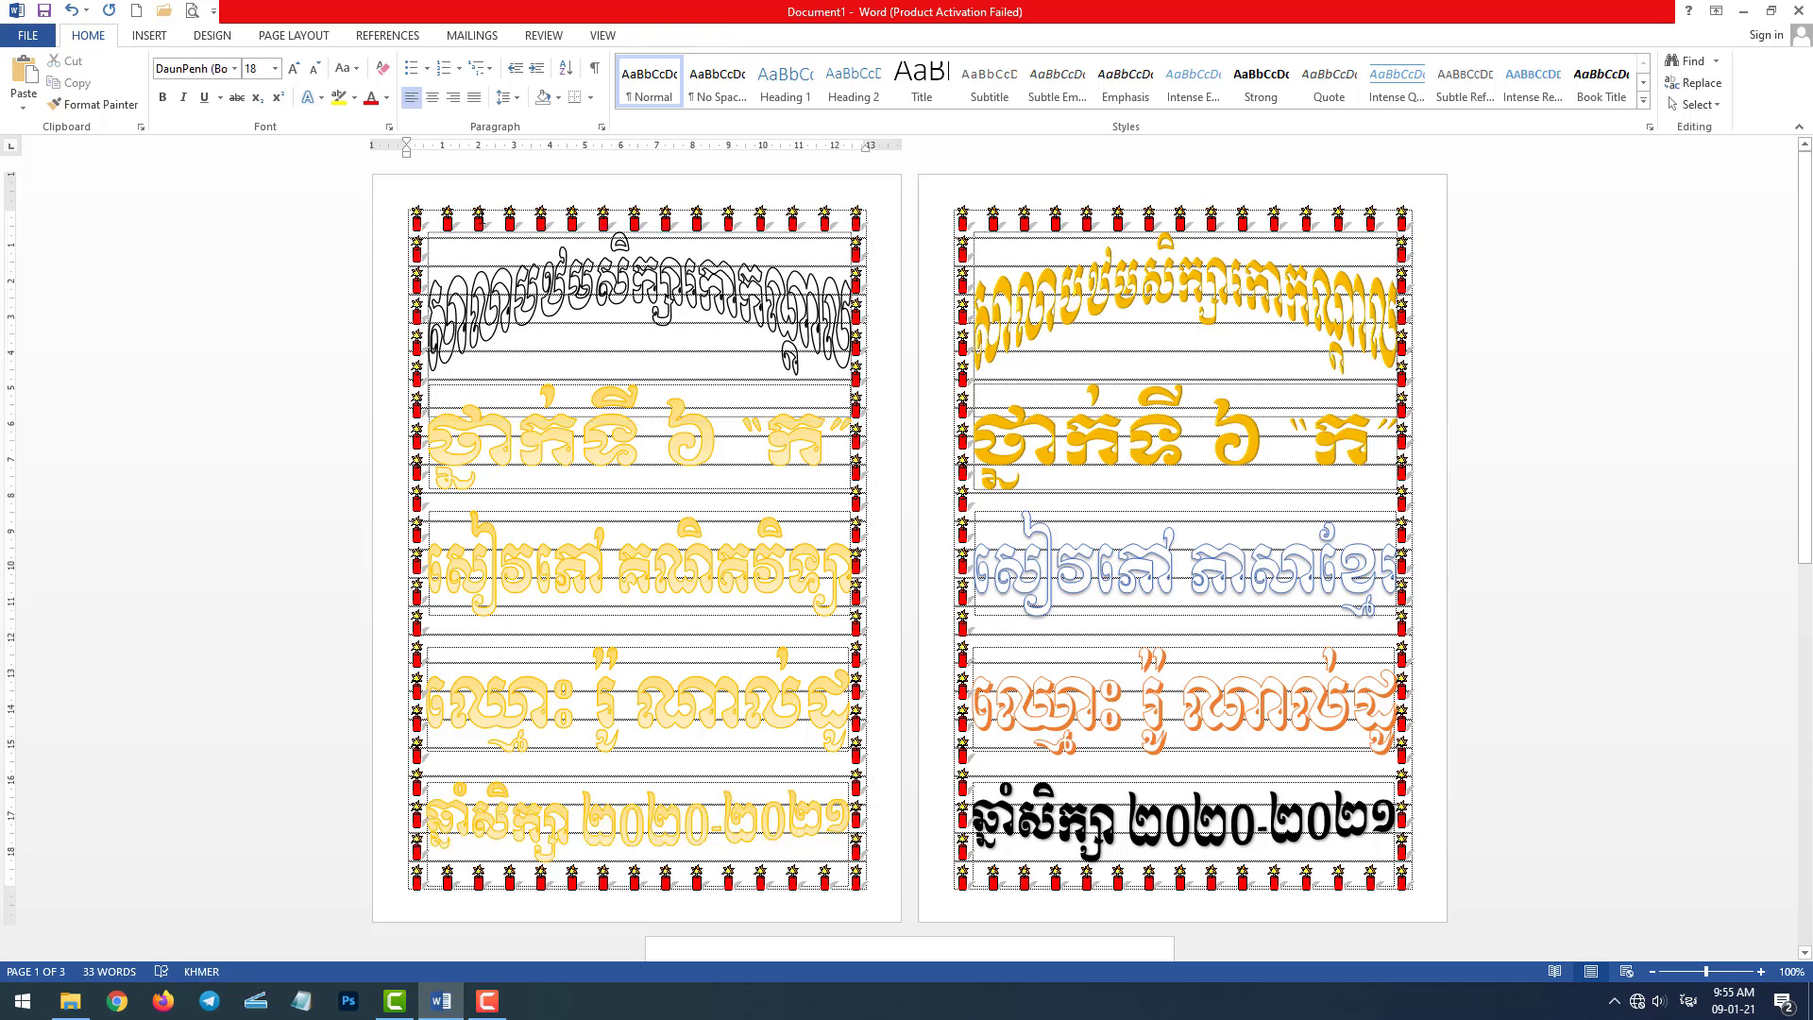
pyautogui.click(307, 40)
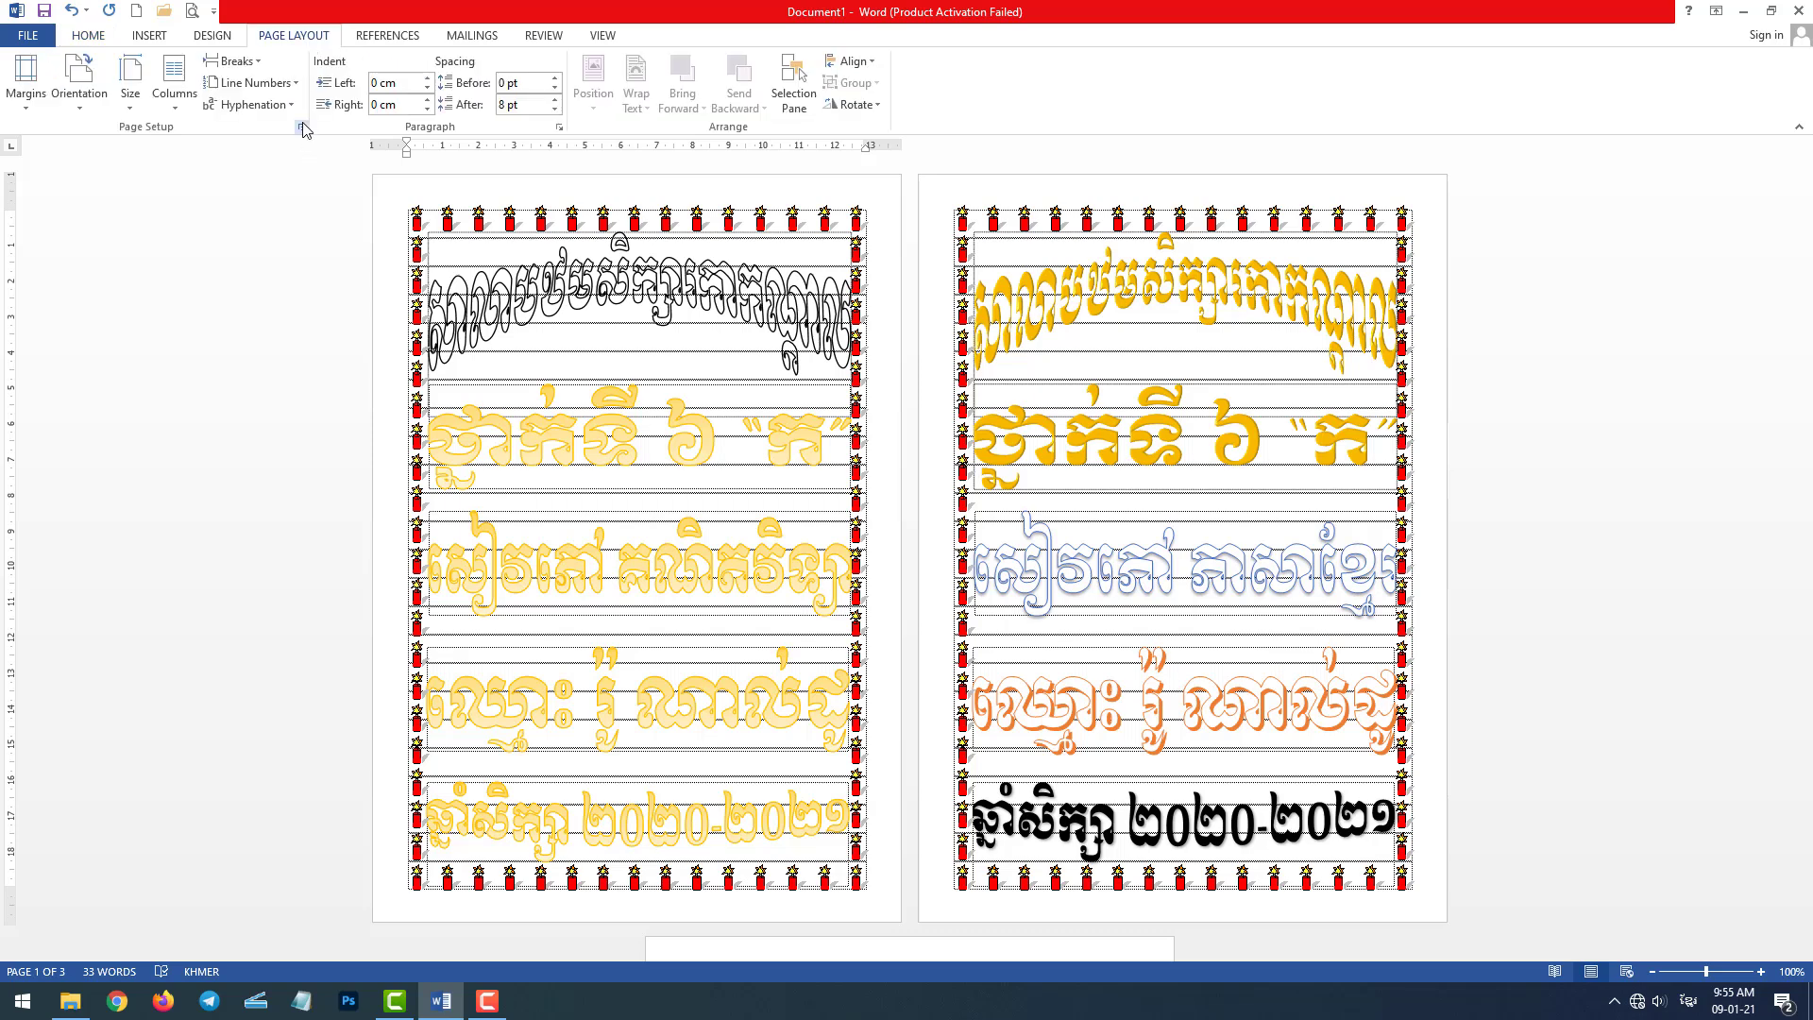
pyautogui.click(301, 127)
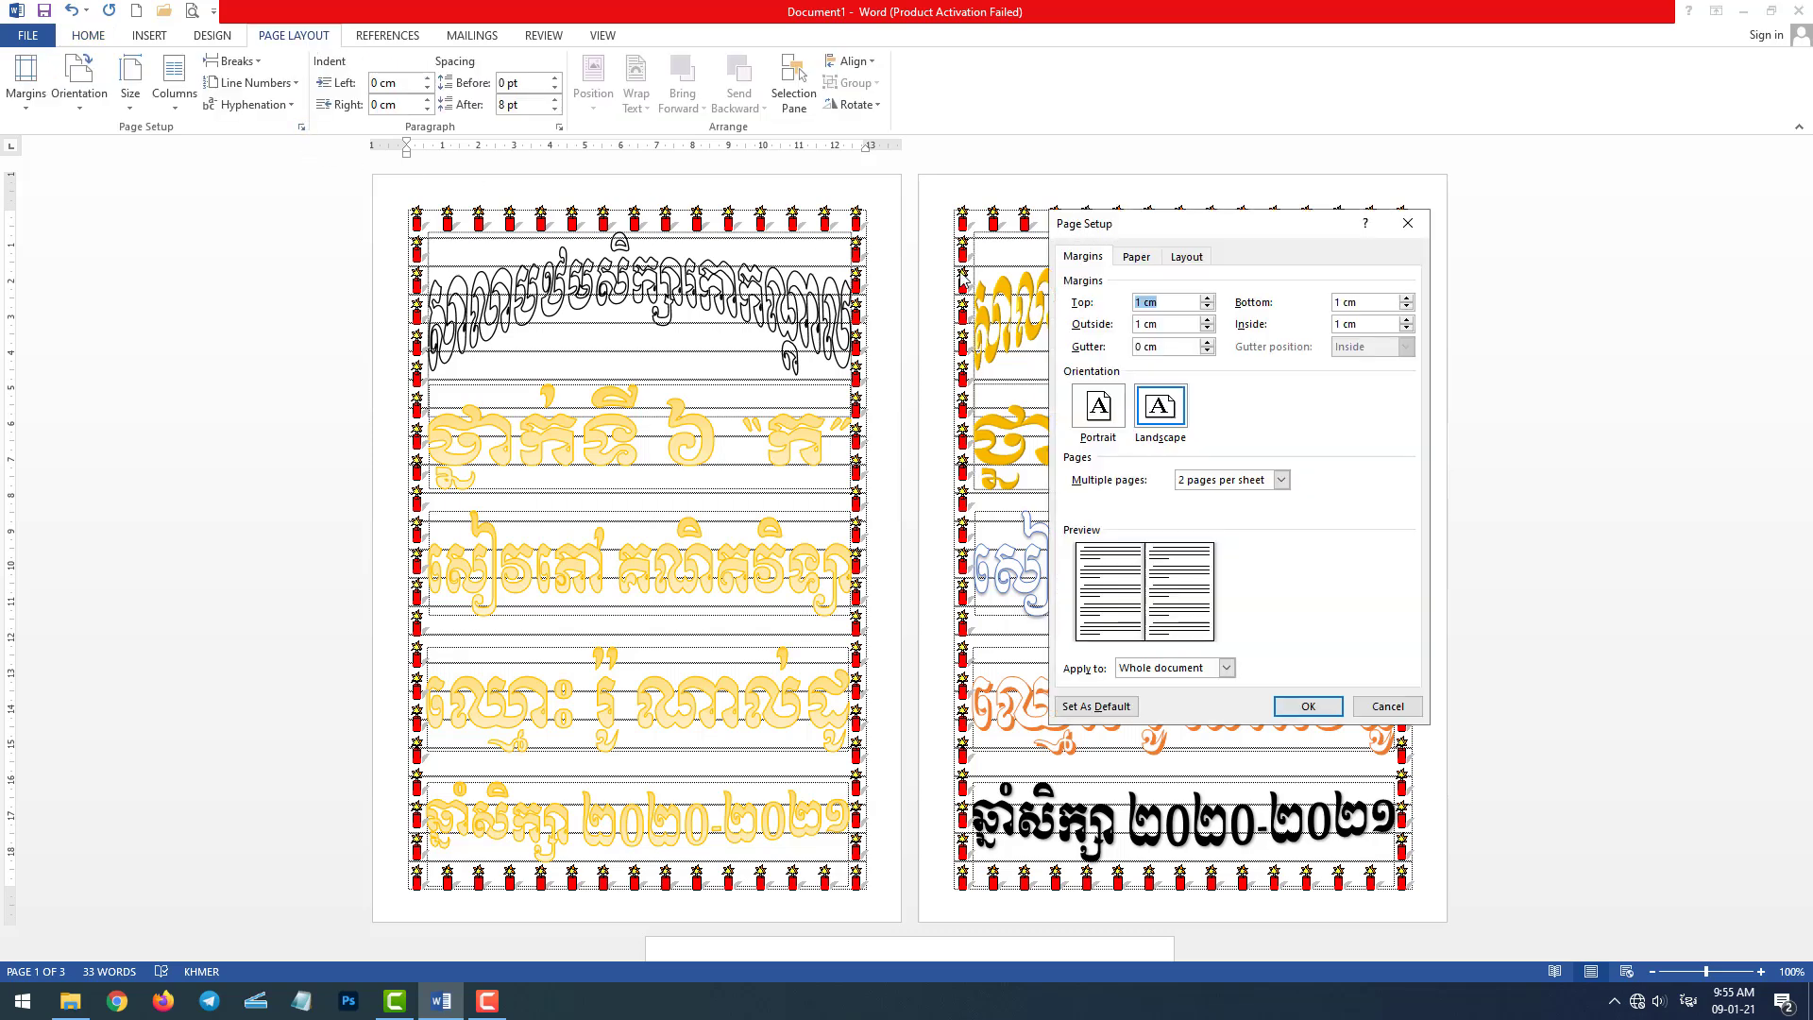
pyautogui.click(1135, 257)
pyautogui.click(1185, 257)
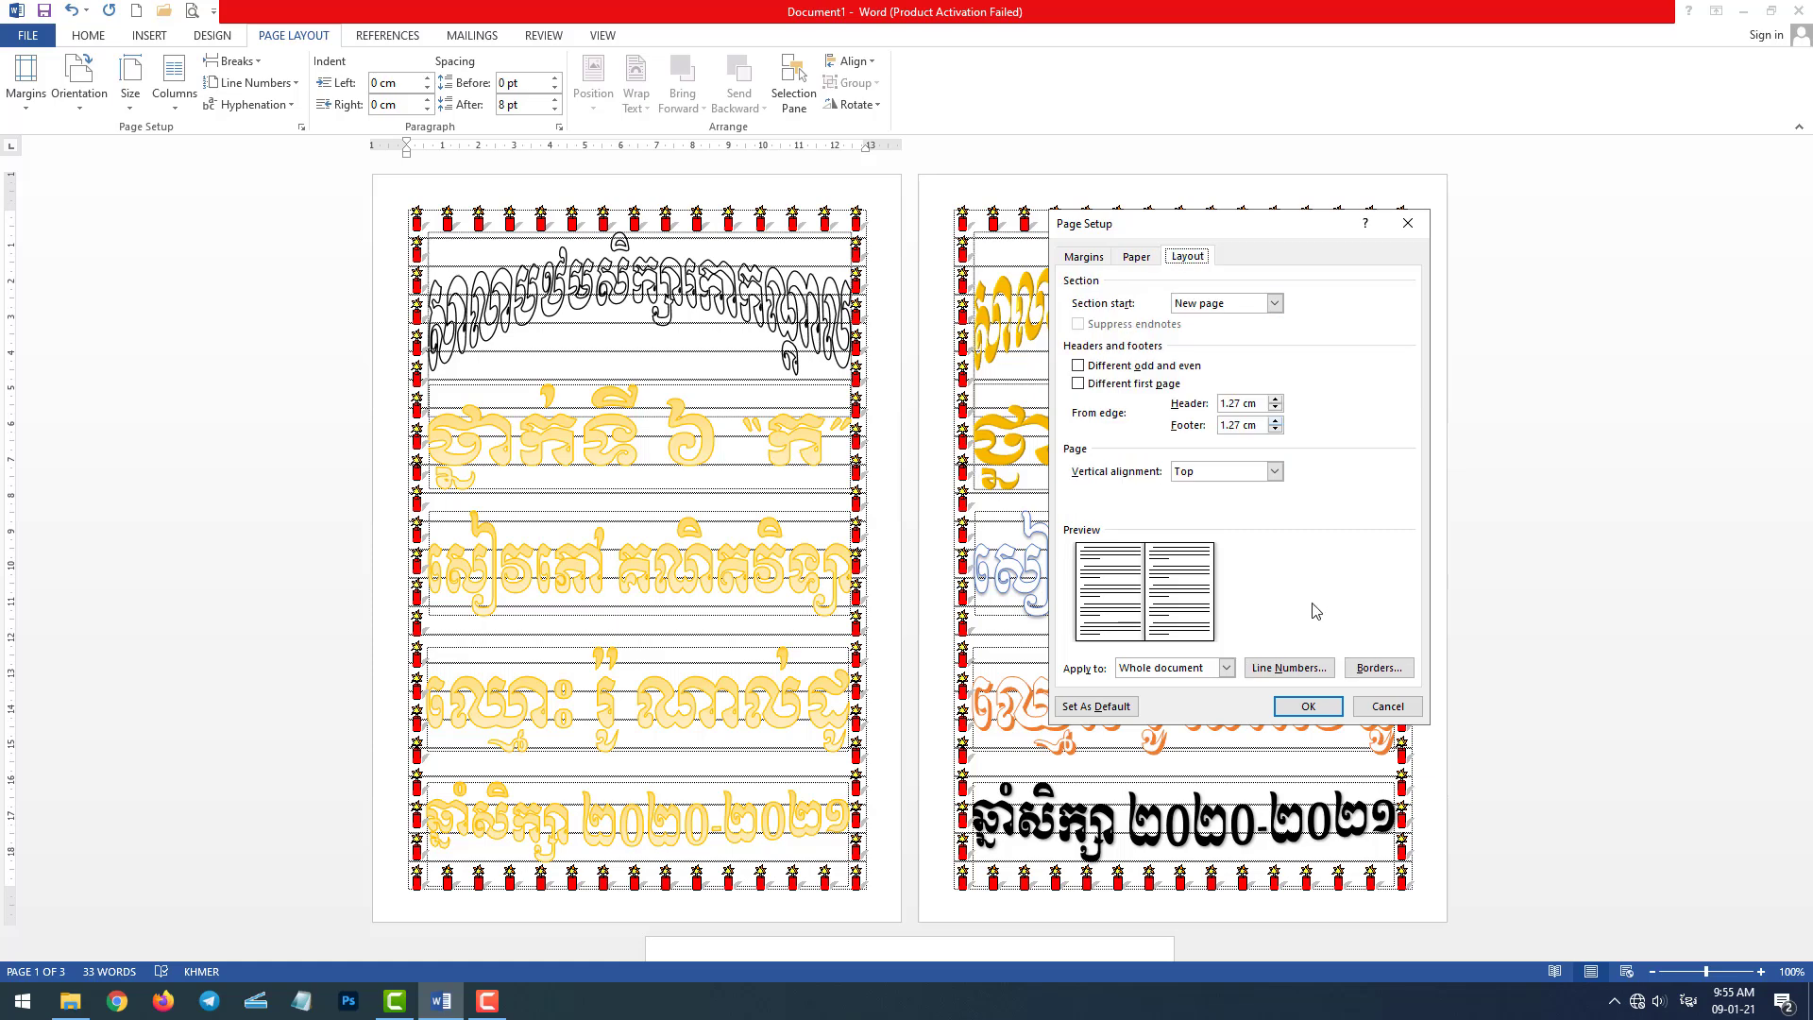
pyautogui.click(1379, 667)
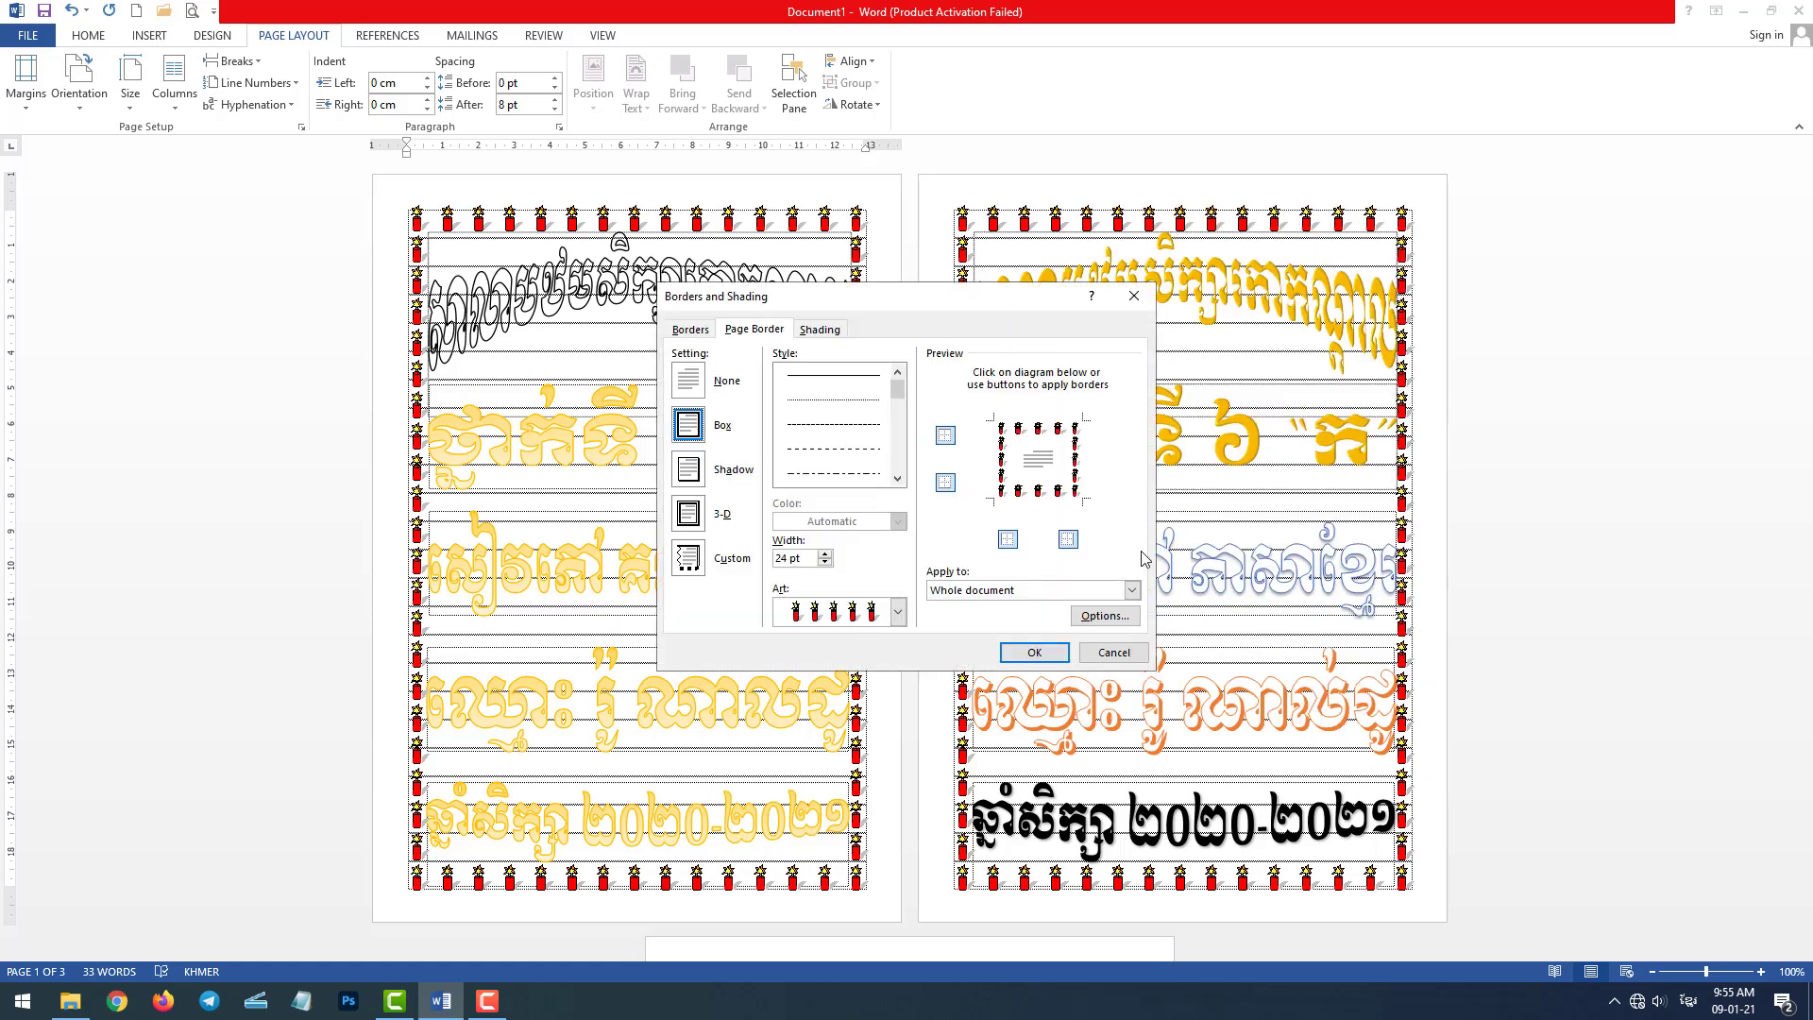
# Step: Keep the firecracker border art, set its width to 31 pt, and apply it
pyautogui.click(897, 612)
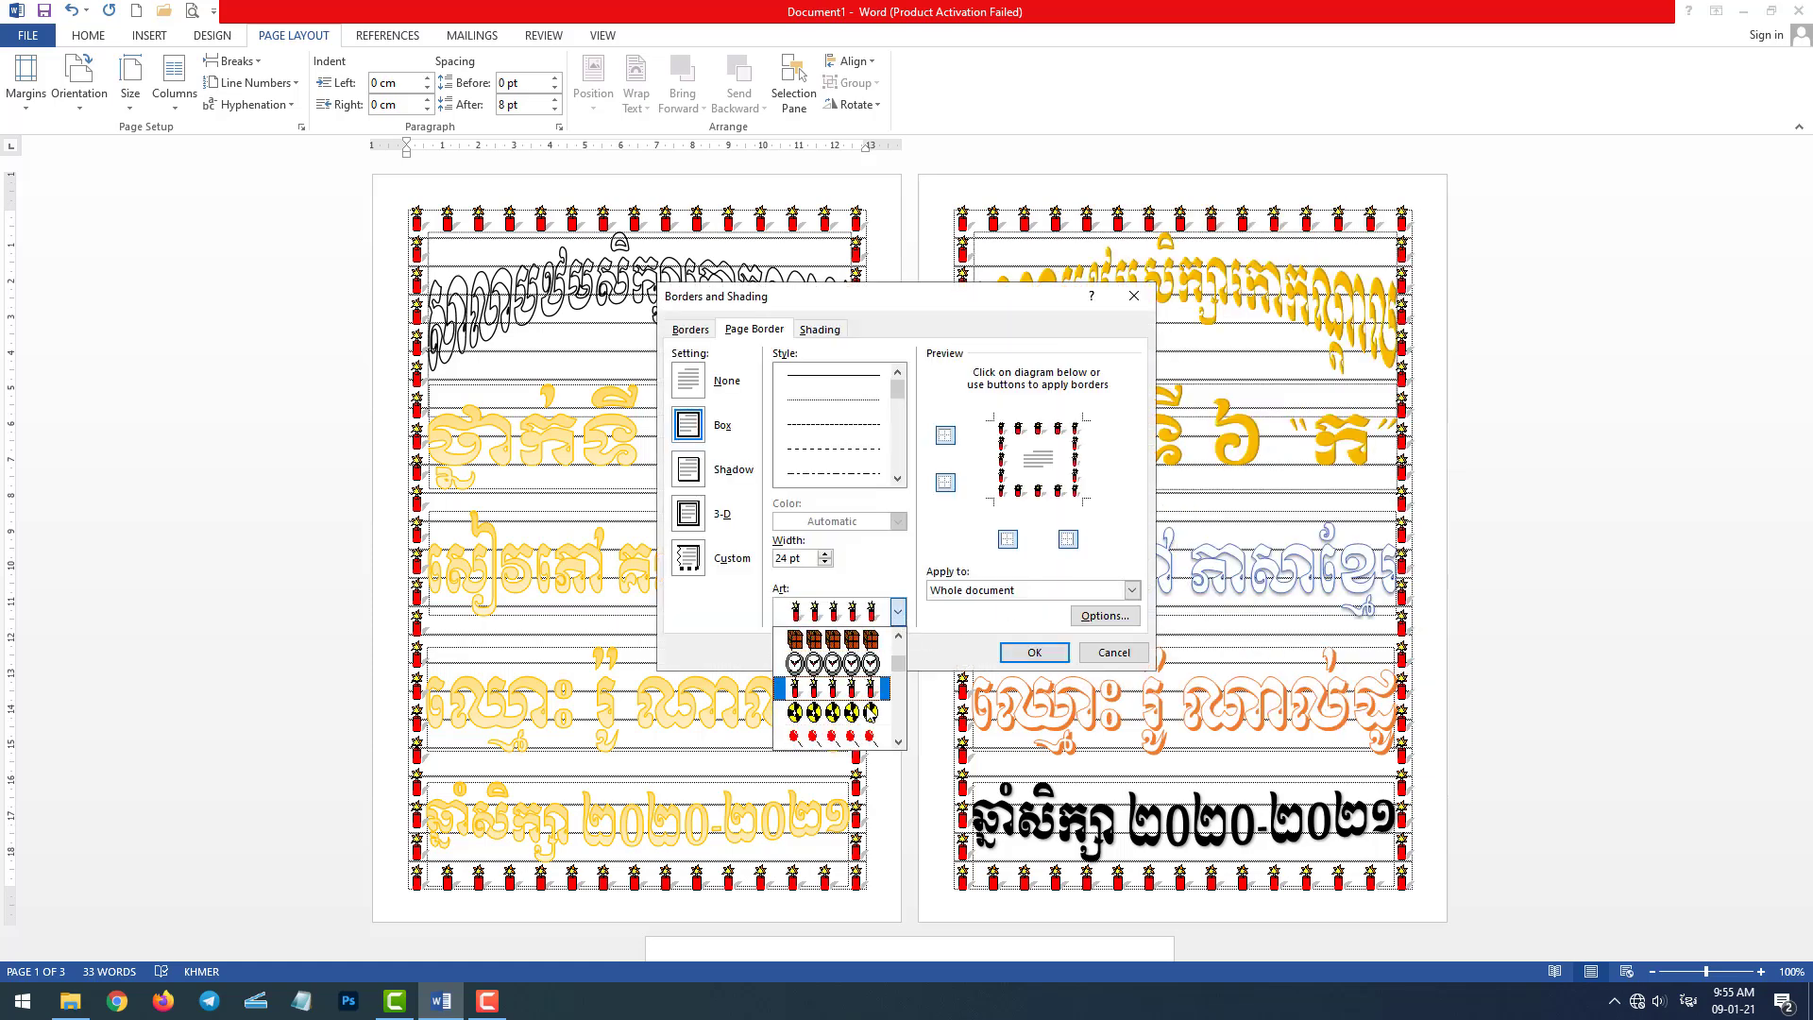
pyautogui.scroll(-2, 881, 719)
pyautogui.scroll(-2, 881, 719)
pyautogui.scroll(-2, 880, 719)
pyautogui.scroll(-2, 880, 719)
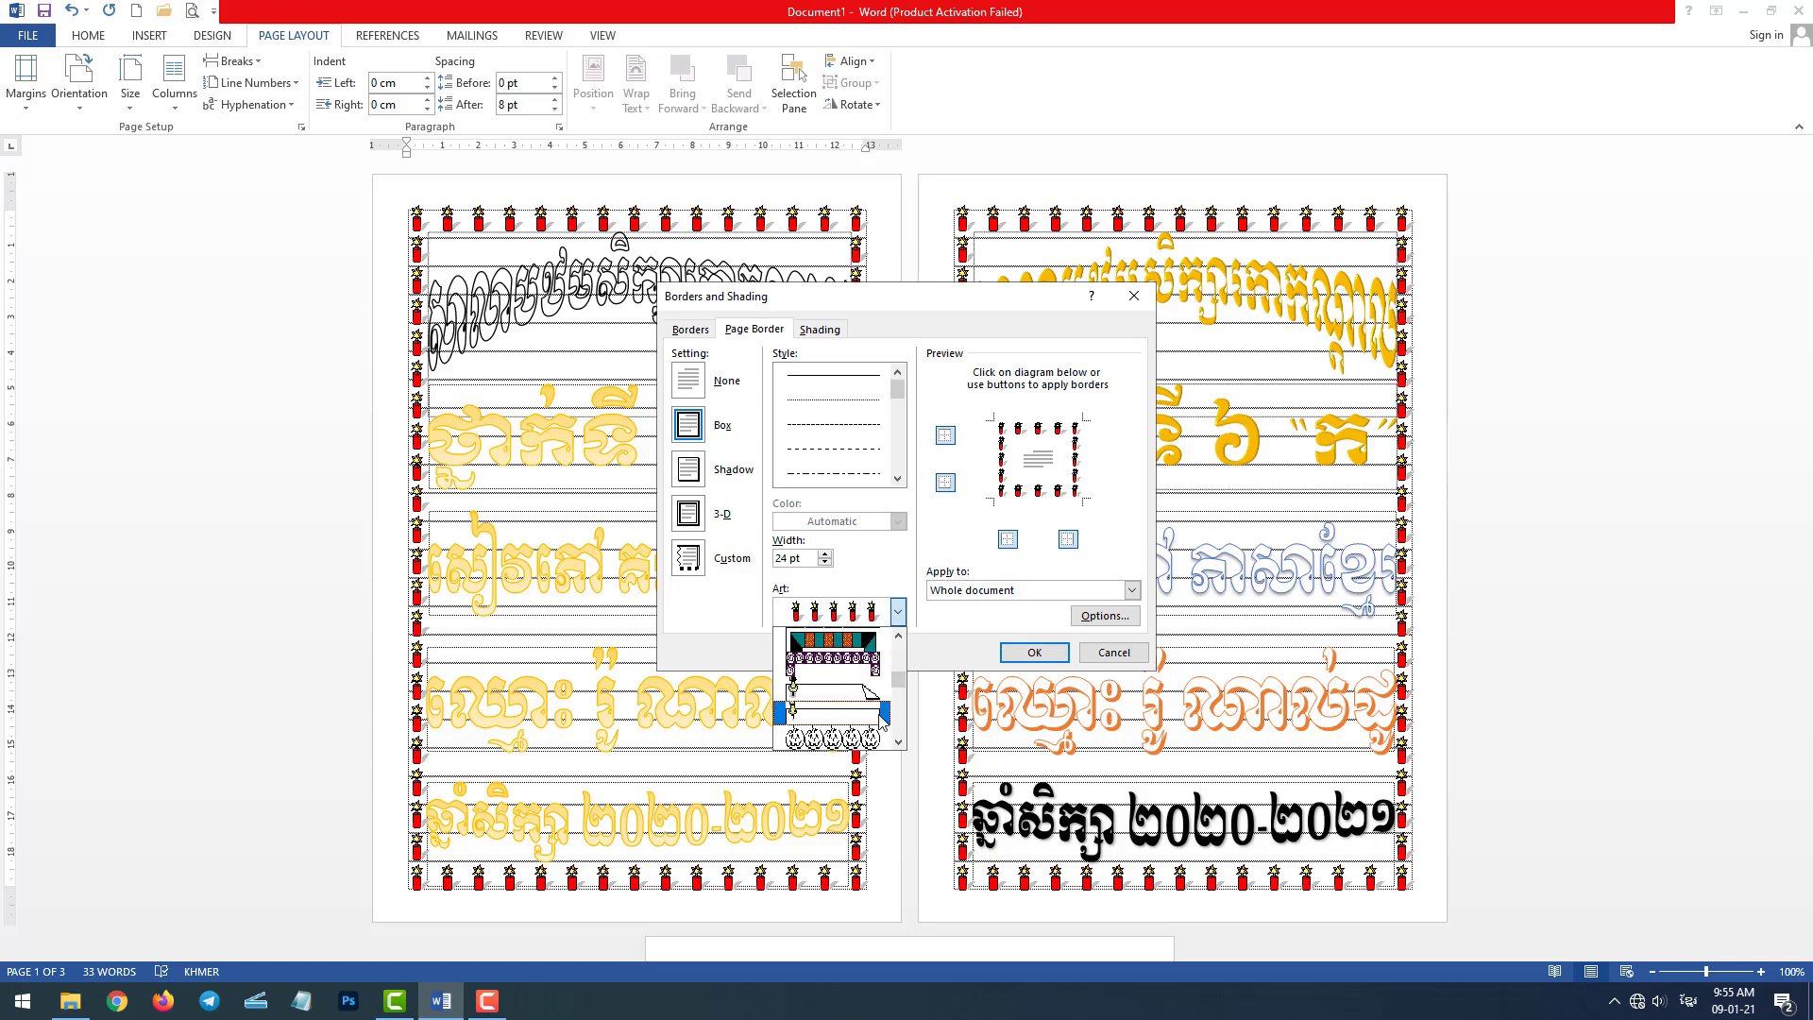
pyautogui.scroll(2, 880, 719)
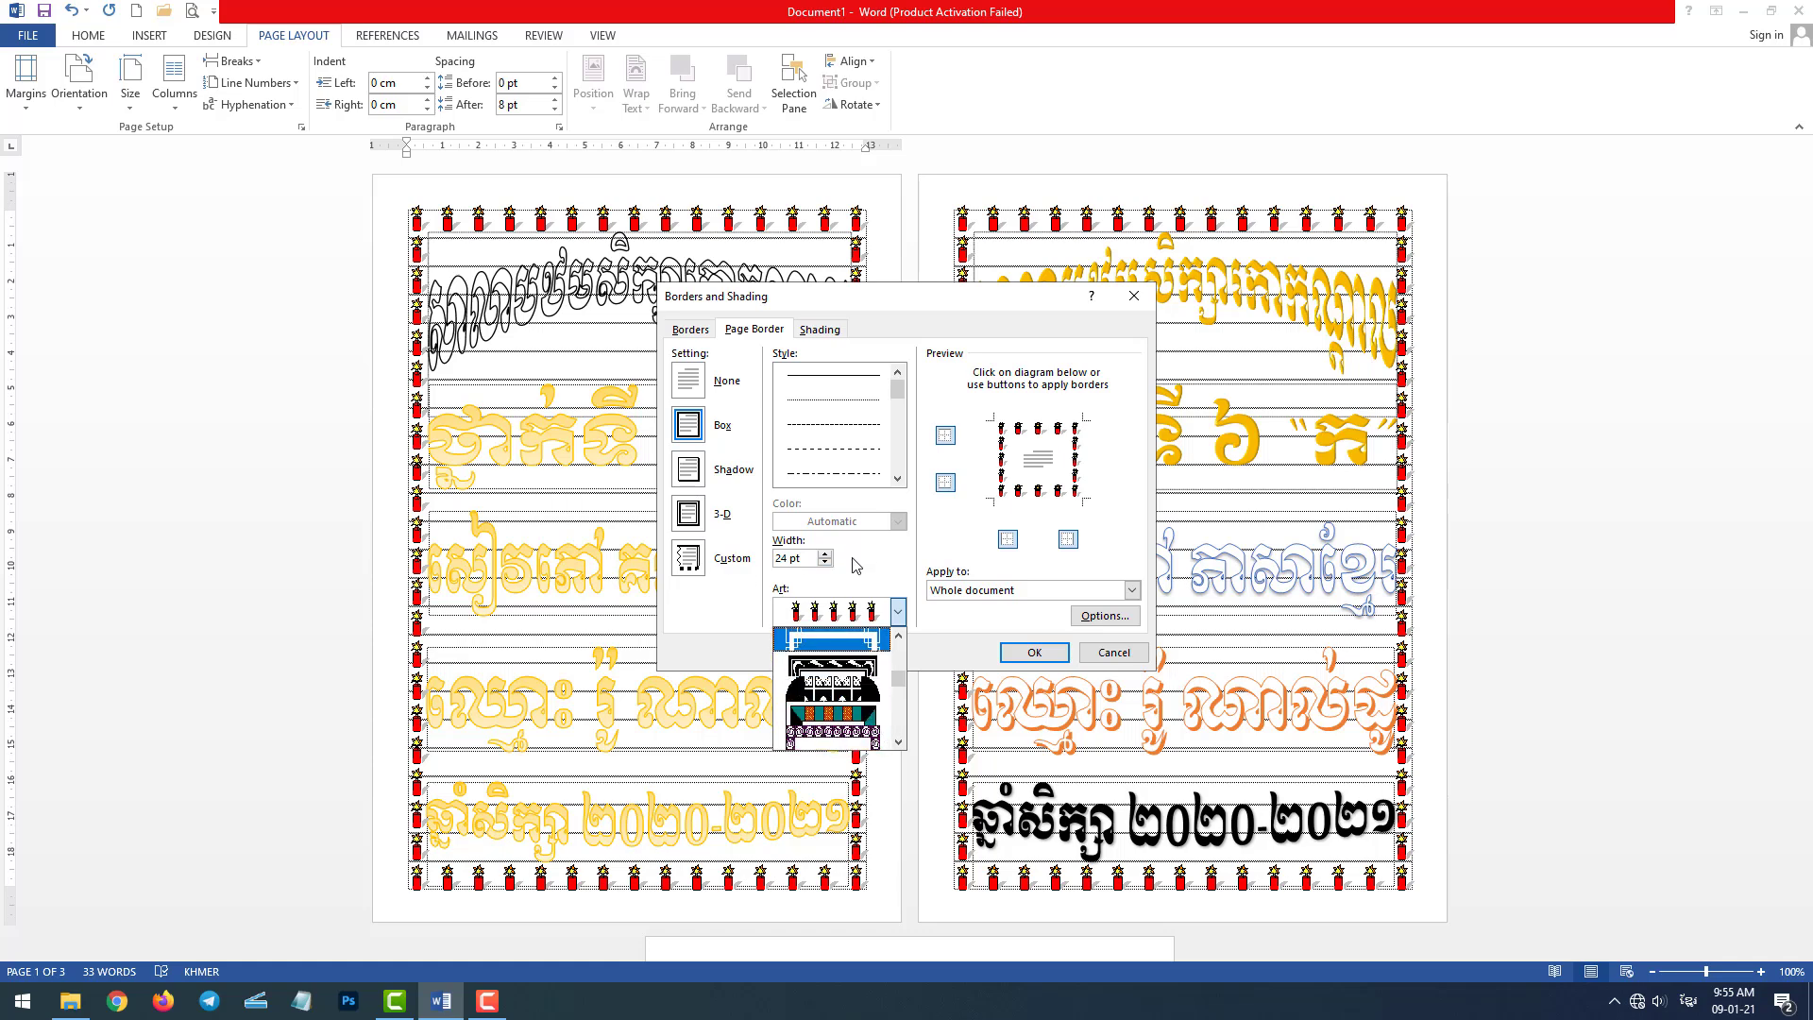
pyautogui.click(856, 566)
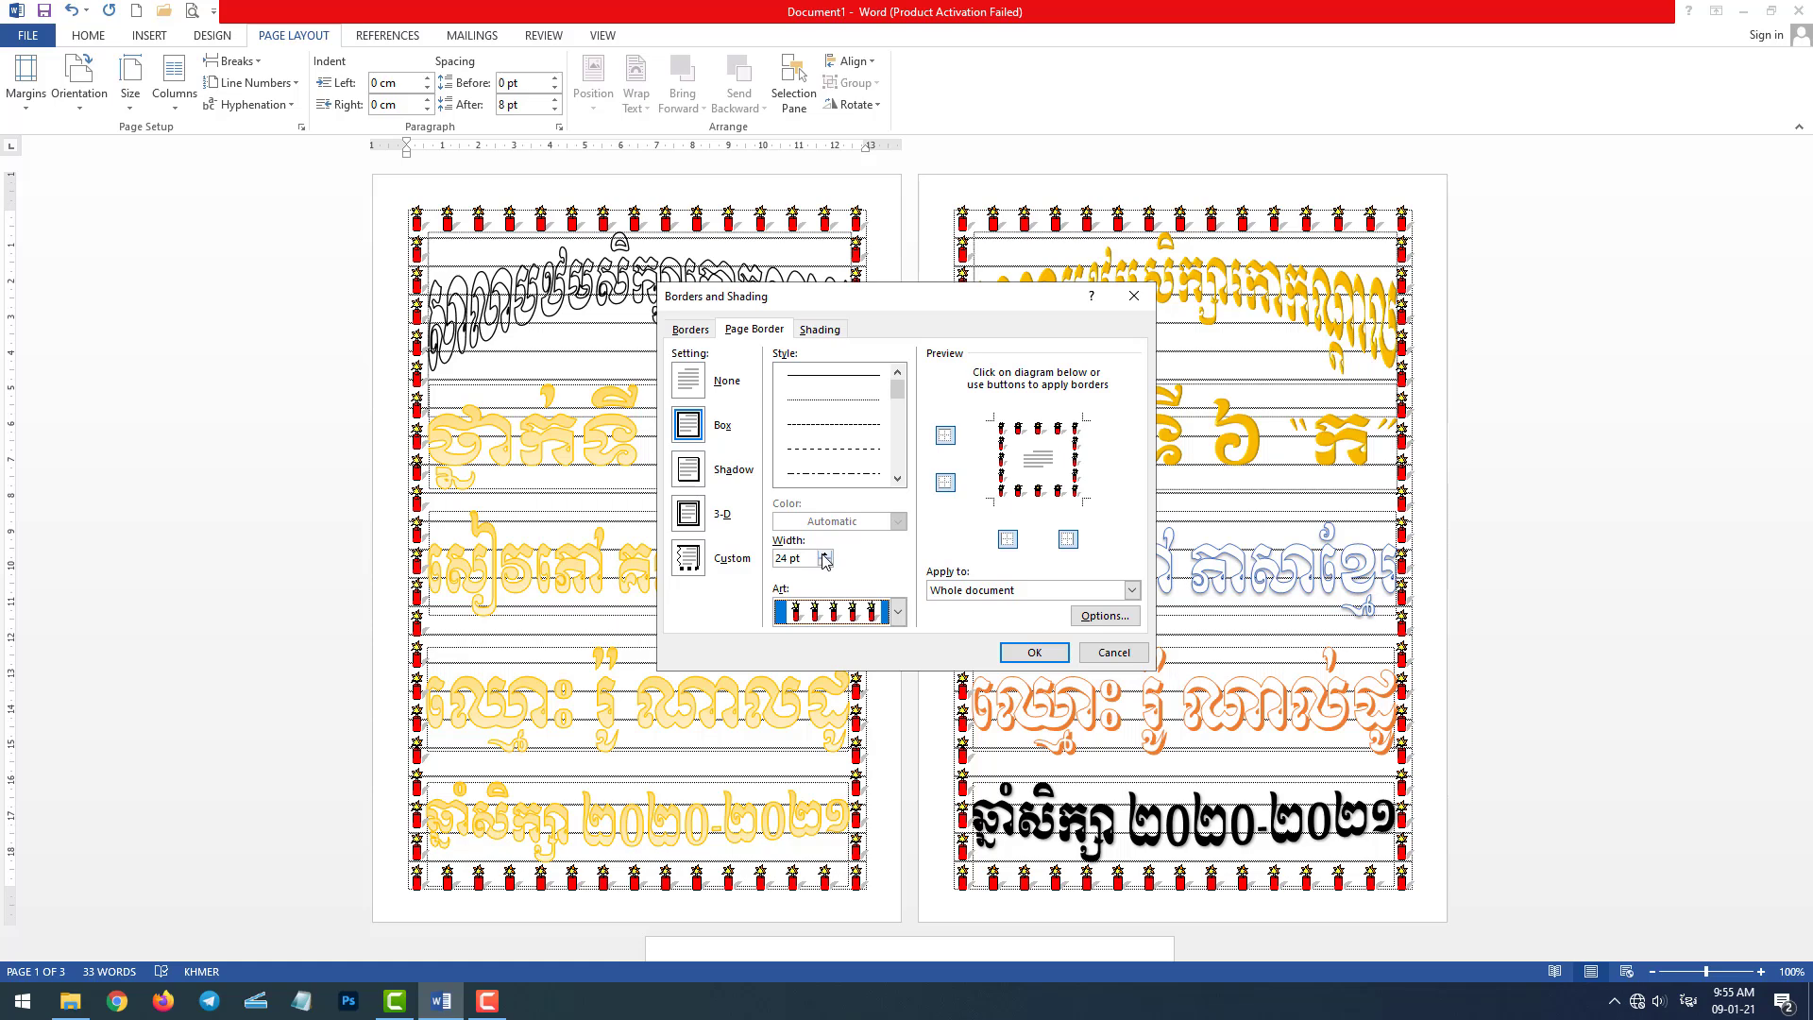
pyautogui.click(824, 557)
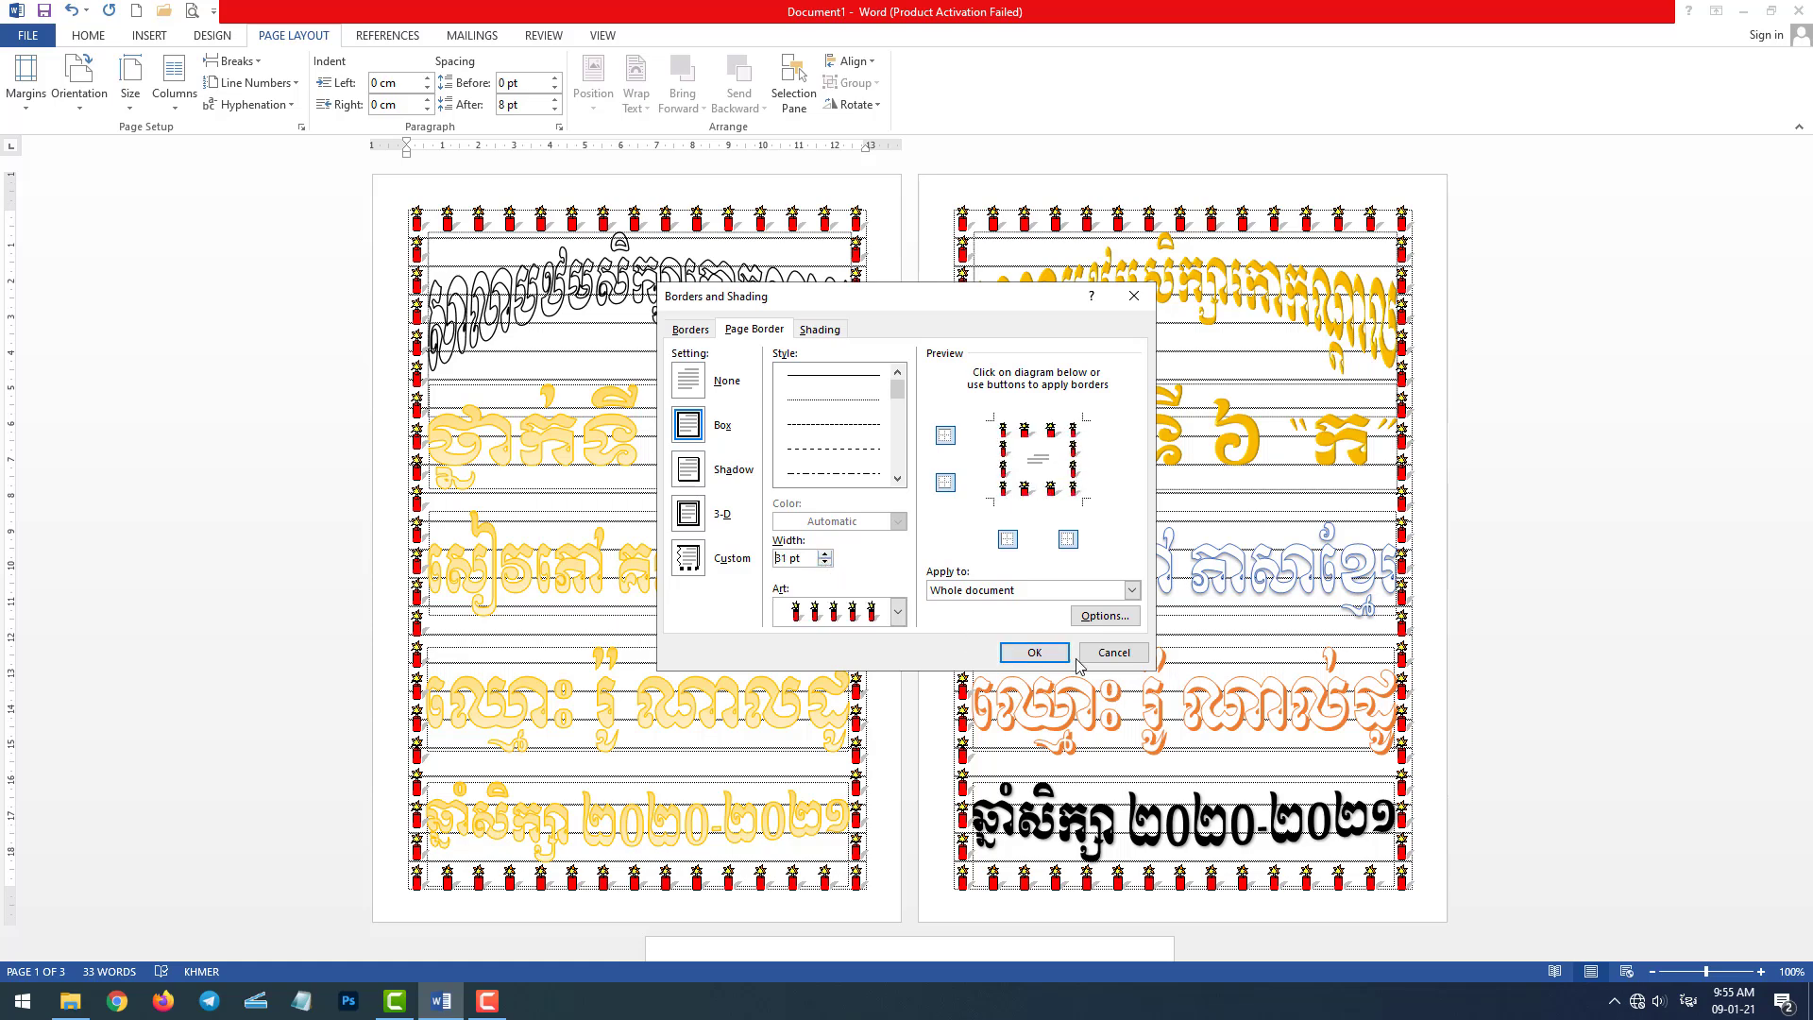
pyautogui.click(1037, 651)
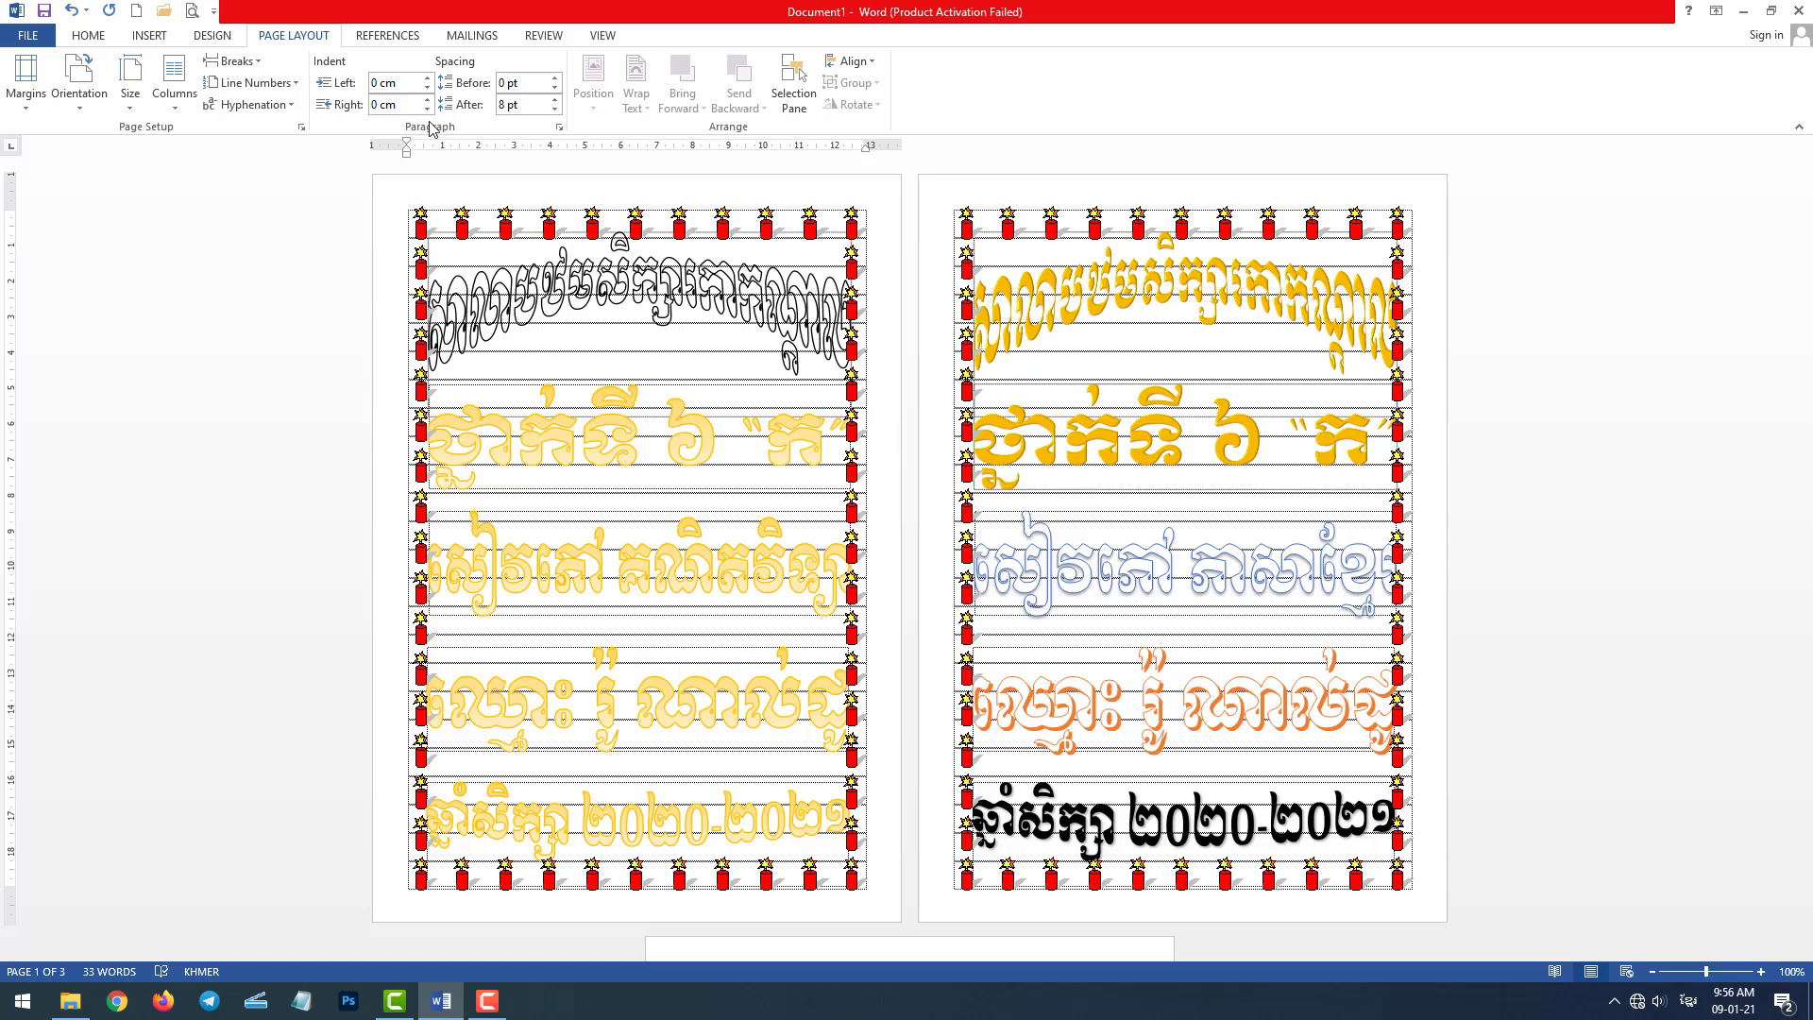
# Step: Choose the double-line page border style in Borders and Shading and apply it
pyautogui.click(301, 127)
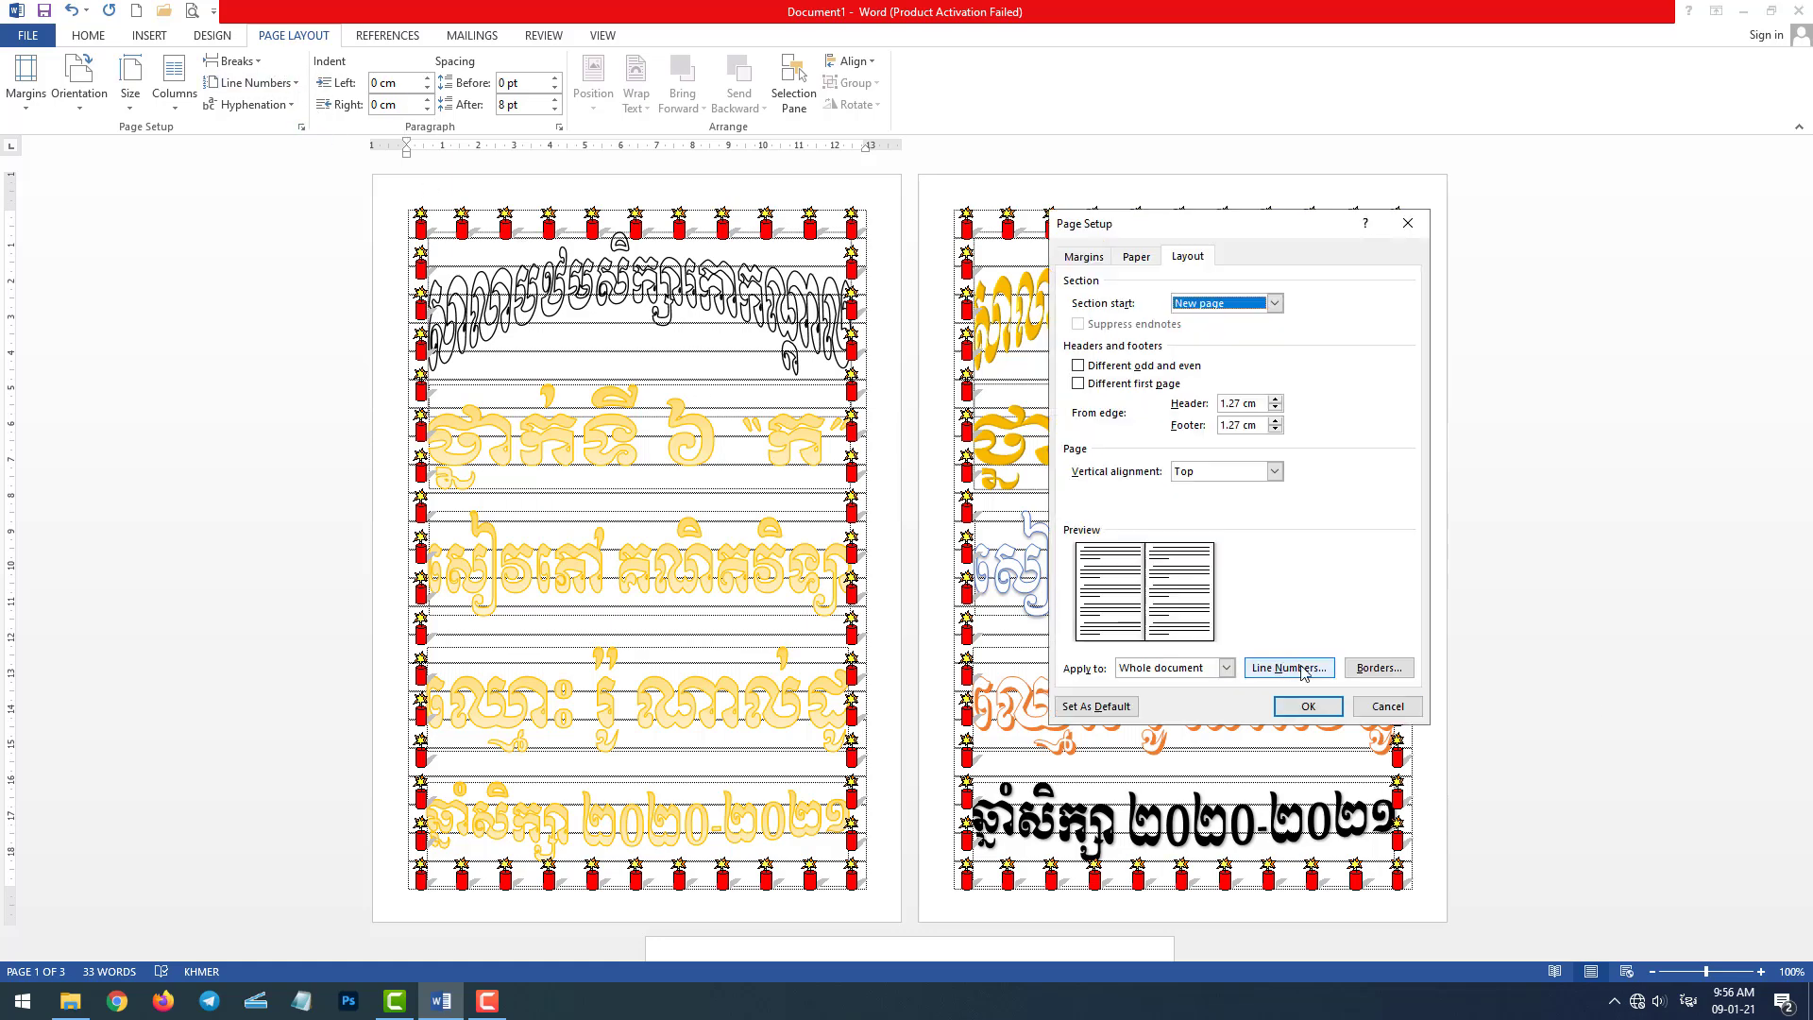
pyautogui.click(1379, 667)
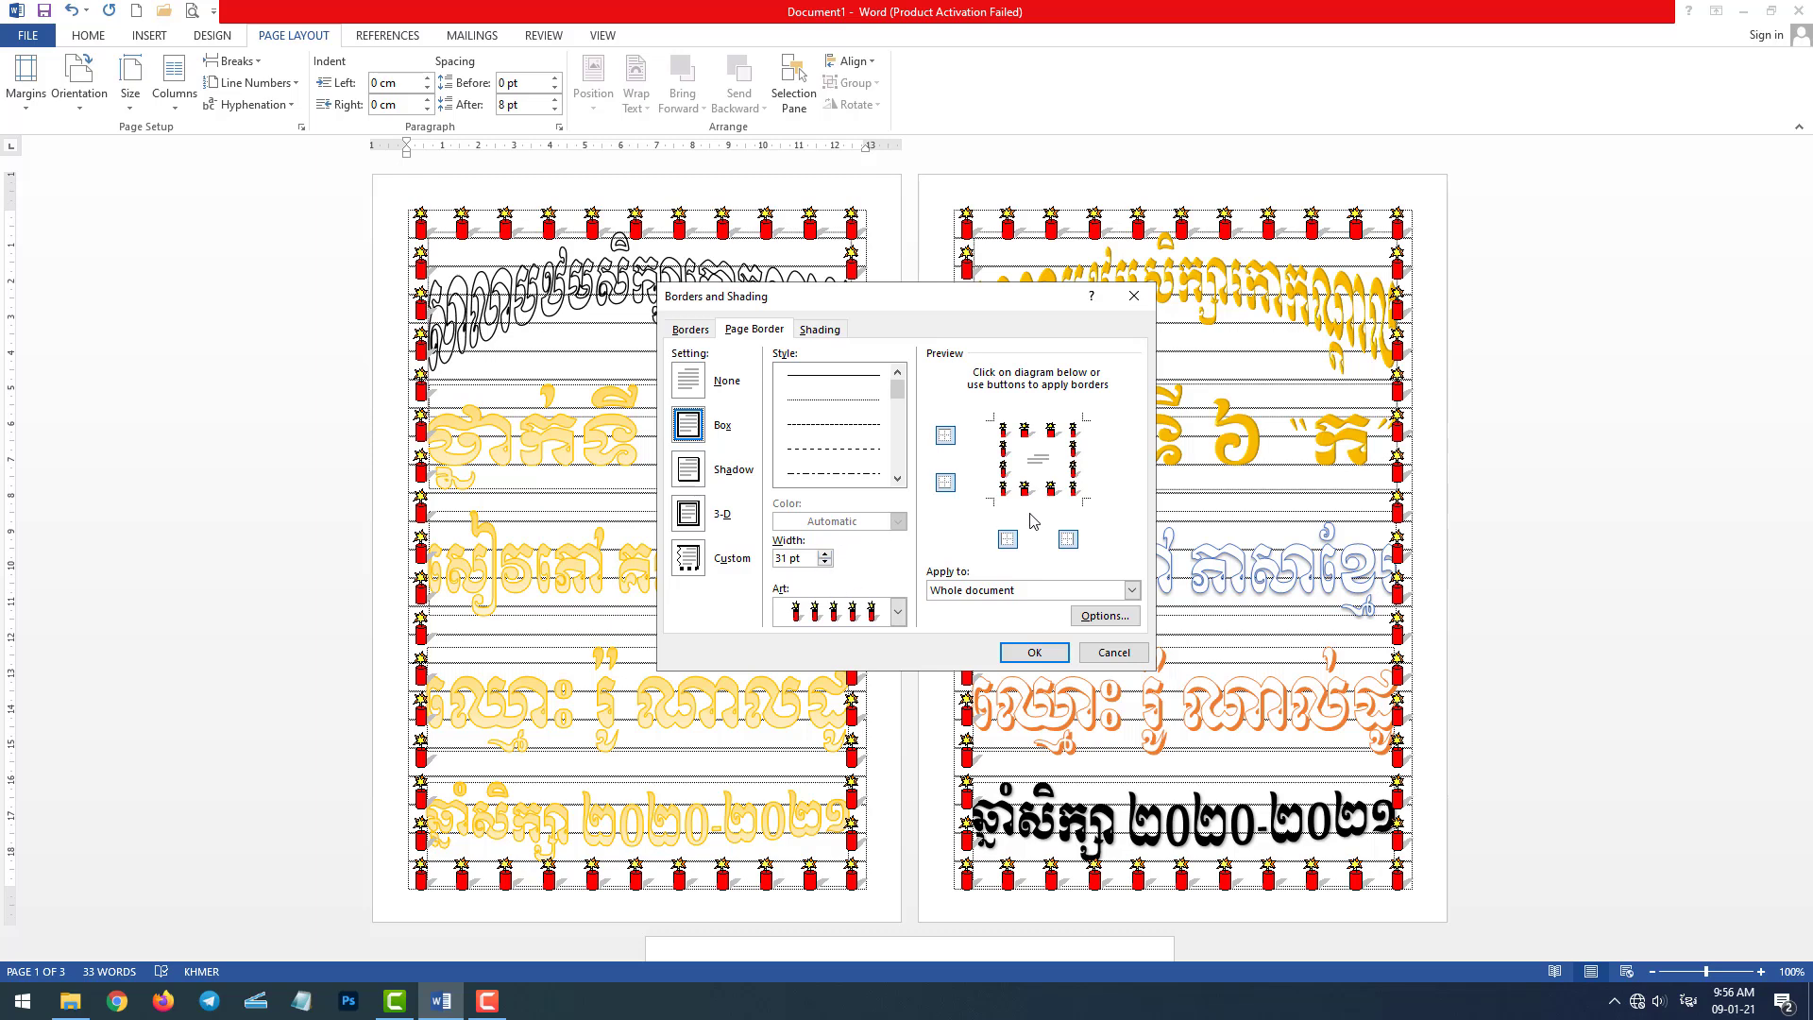
pyautogui.click(845, 447)
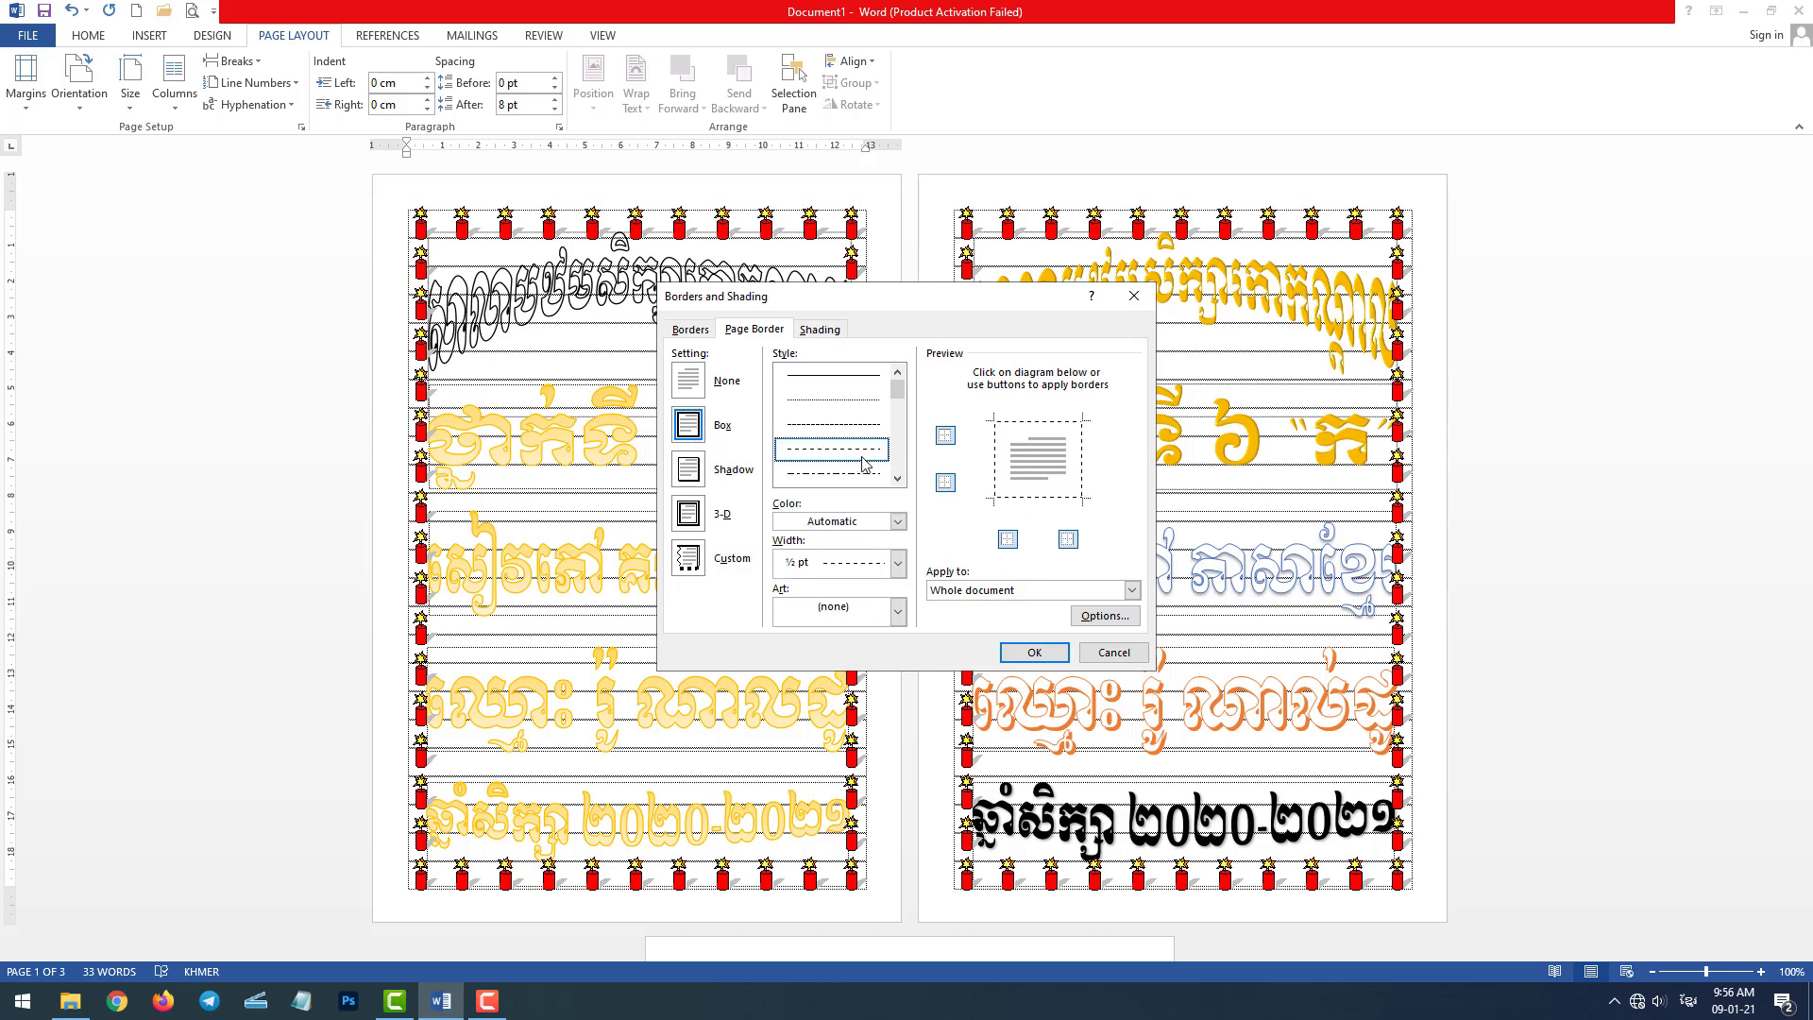
pyautogui.scroll(-2, 861, 472)
pyautogui.click(861, 472)
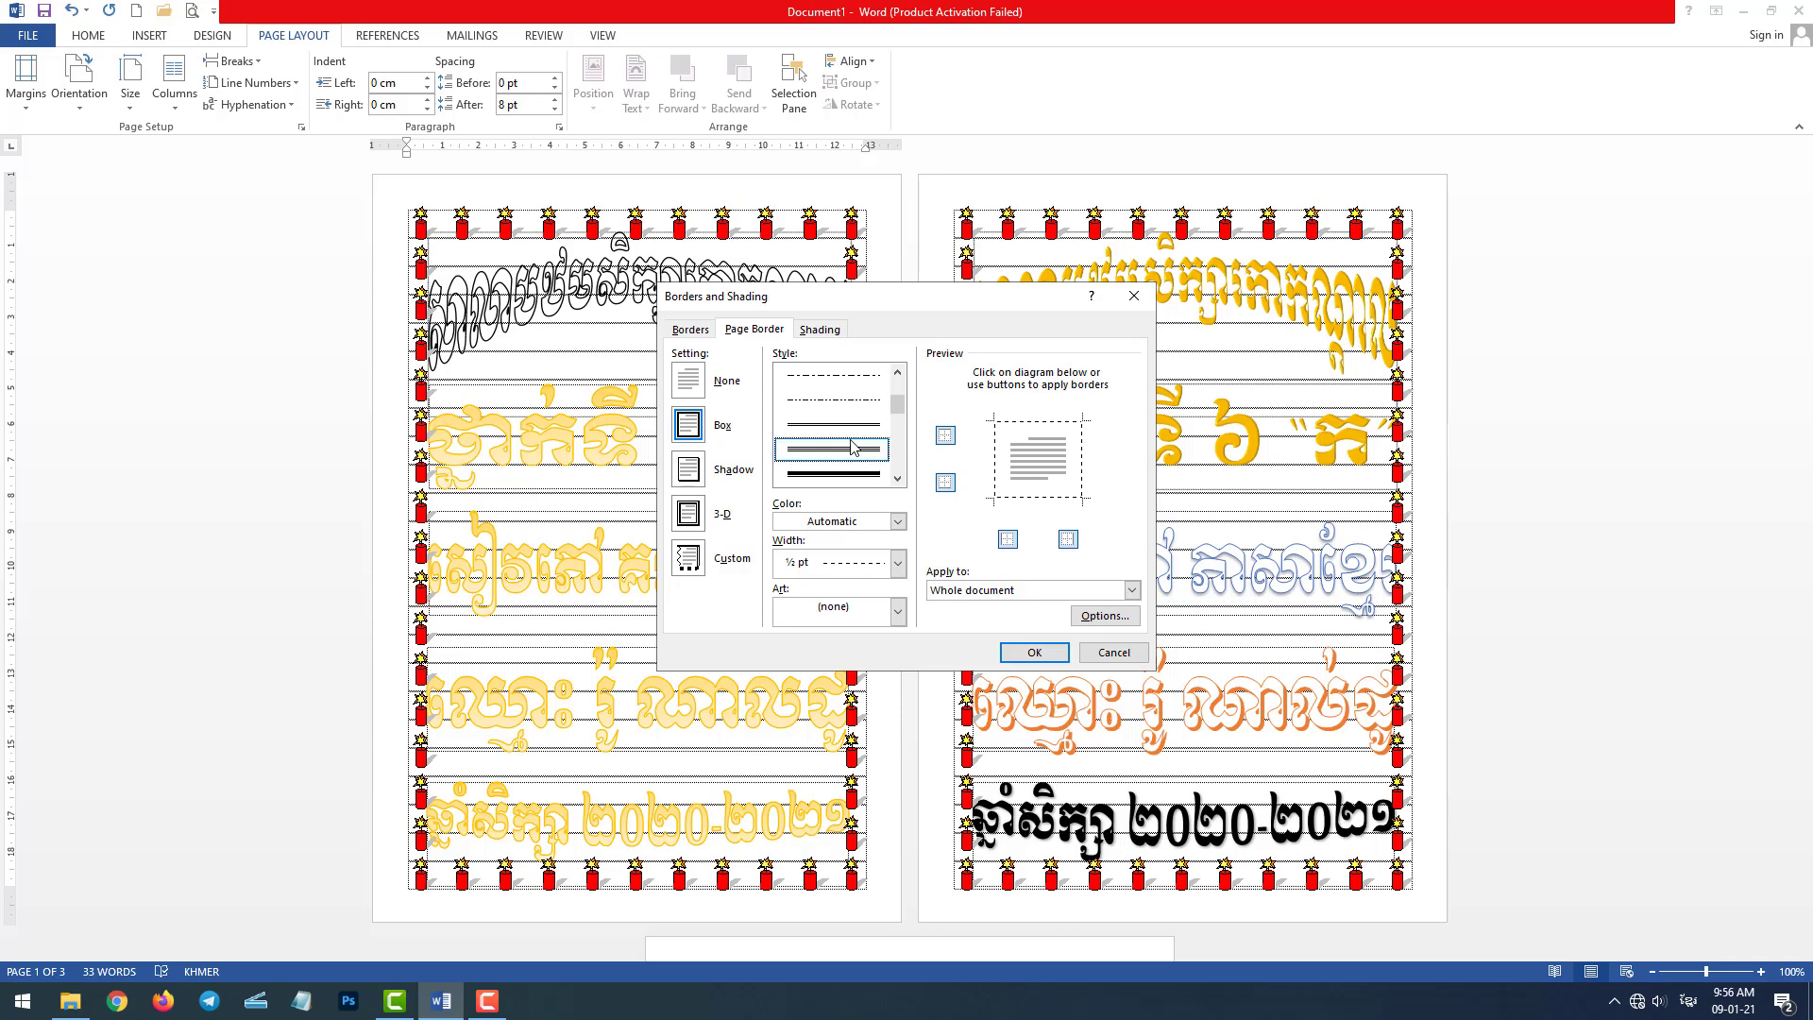
pyautogui.click(1034, 653)
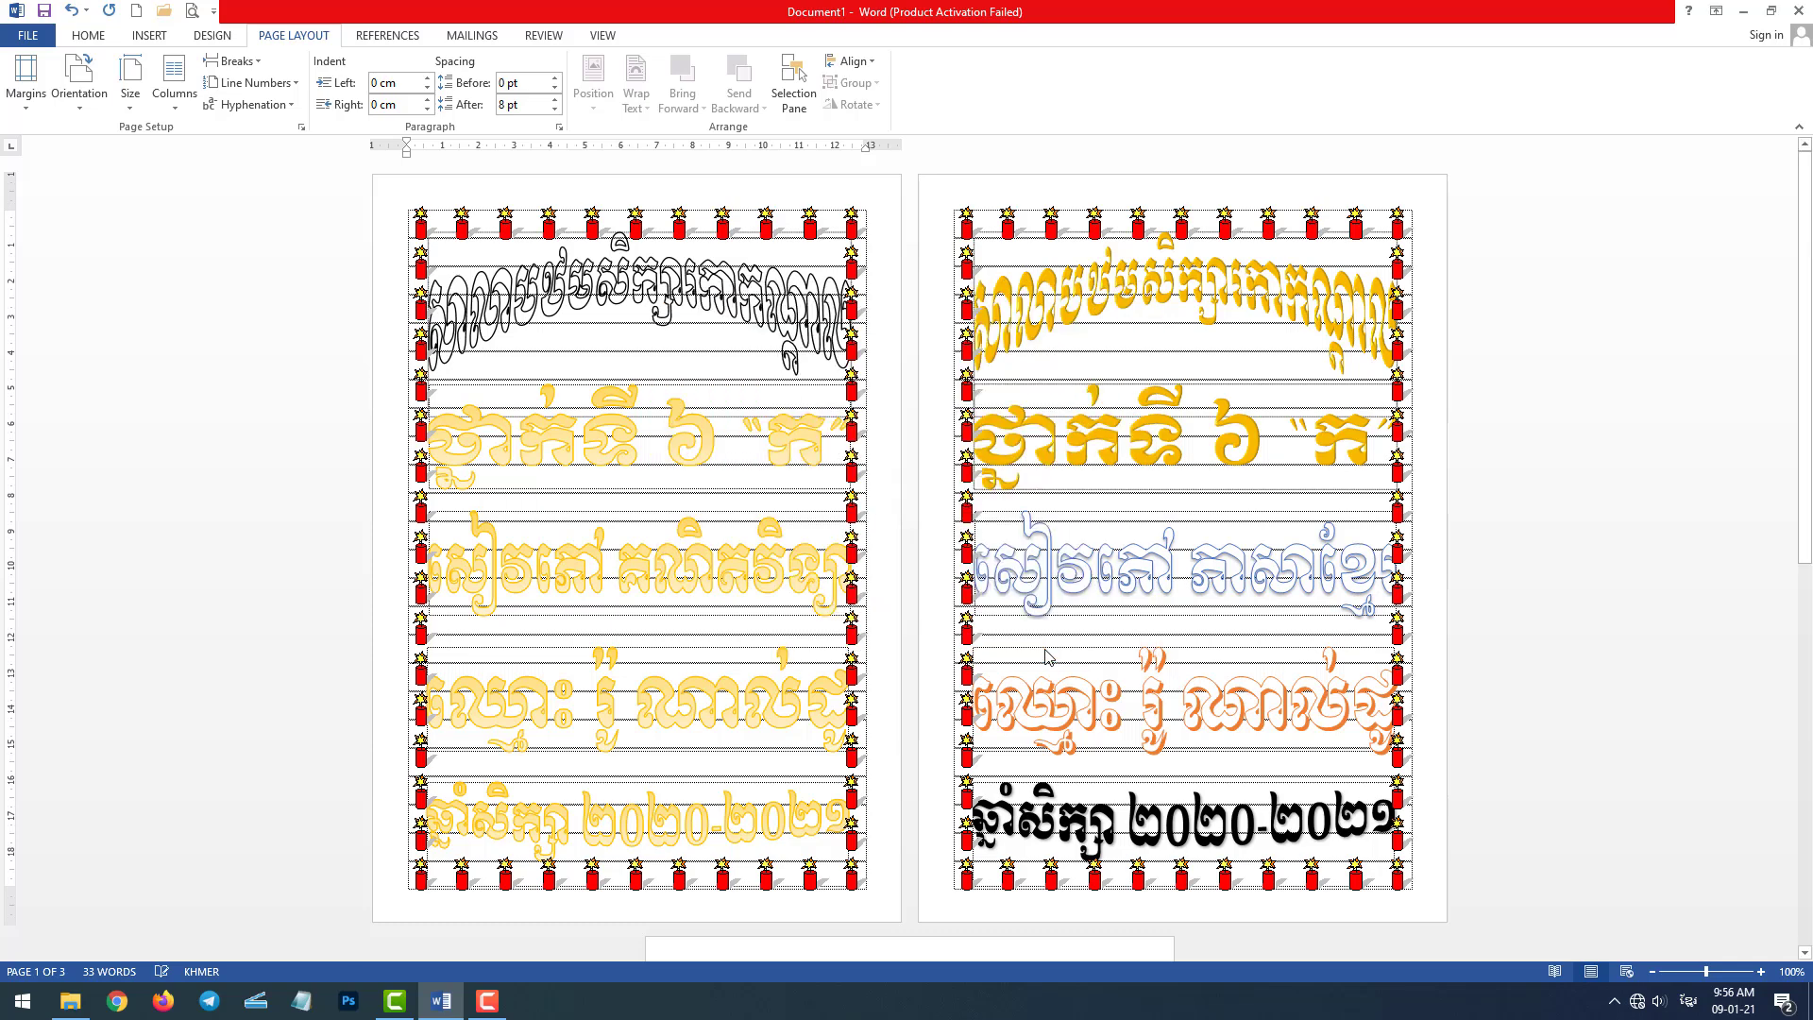